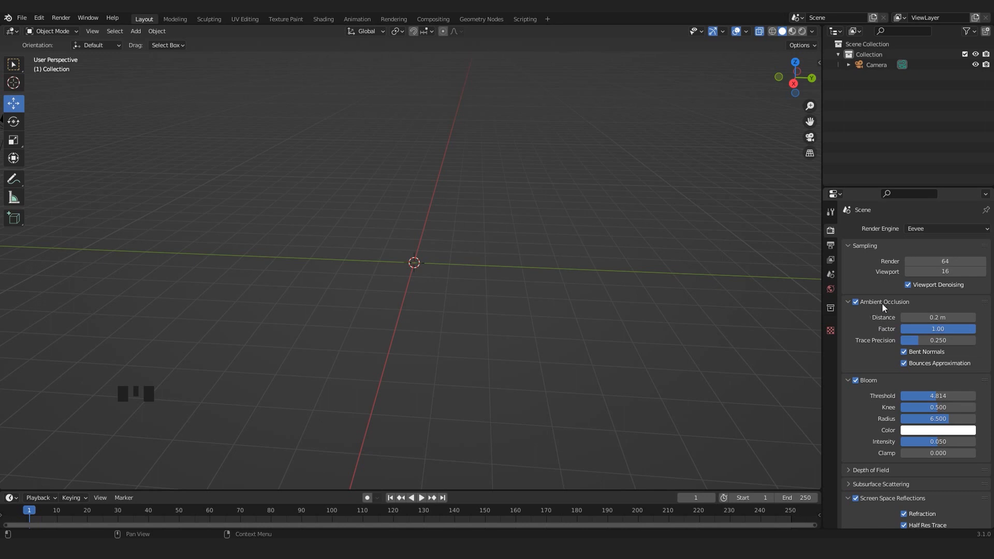
- Review the Eevee render settings for ambient occlusion, bloom and screen space reflections
scroll(874, 350, "down", 1)
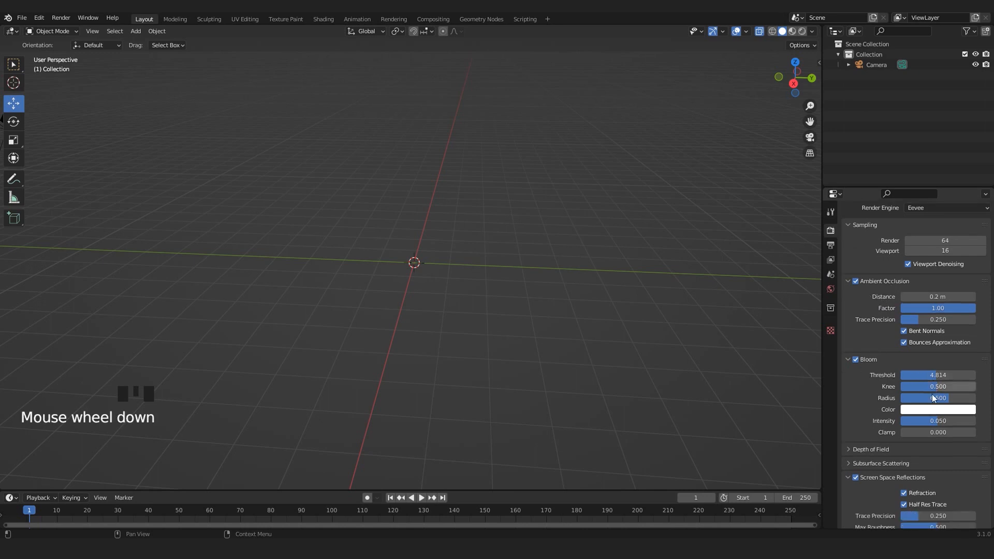
scroll(932, 388, "down", 4)
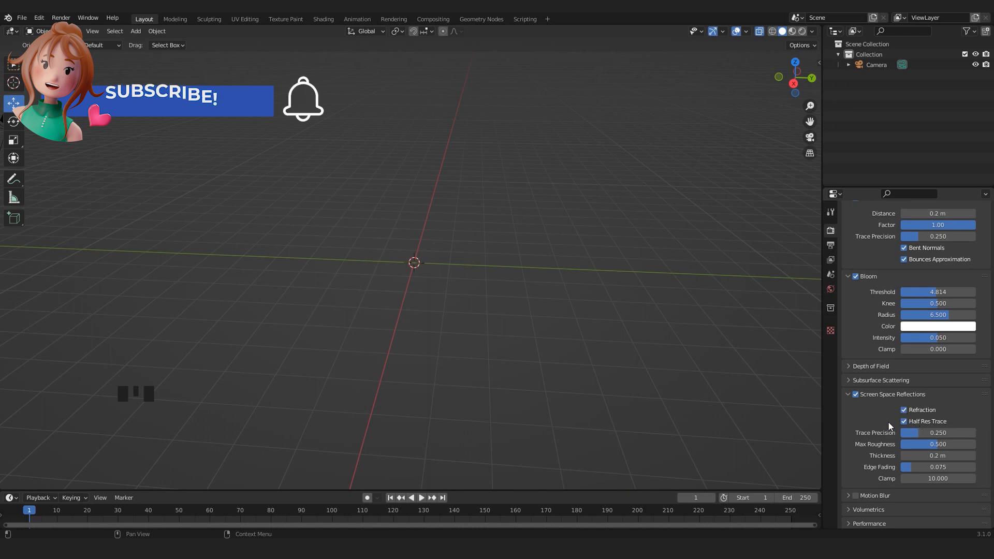
scroll(903, 412, "up", 3)
scroll(885, 329, "up", 3)
scroll(885, 328, "up", 1)
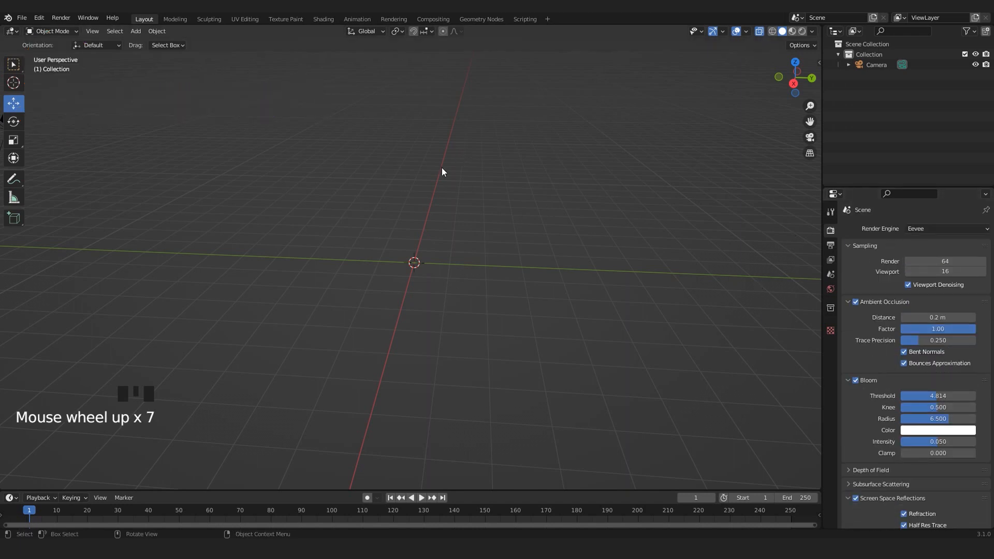
- Add a plane mesh at the world origin
scroll(470, 253, "up", 3)
middle_click_drag(458, 275, 373, 317)
scroll(423, 263, "up", 1)
scroll(434, 315, "up", 4)
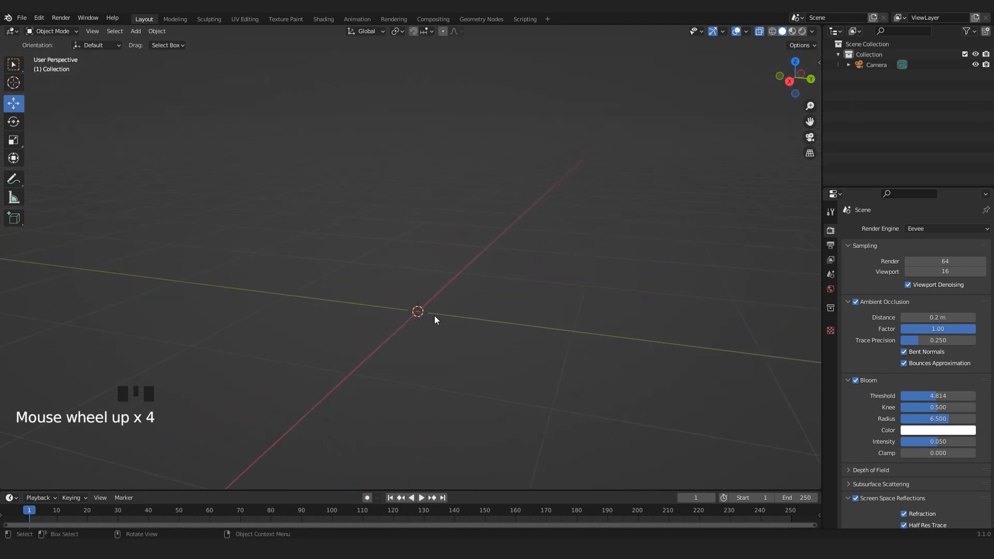
scroll(408, 359, "down", 7)
middle_click_drag(409, 278, 399, 310)
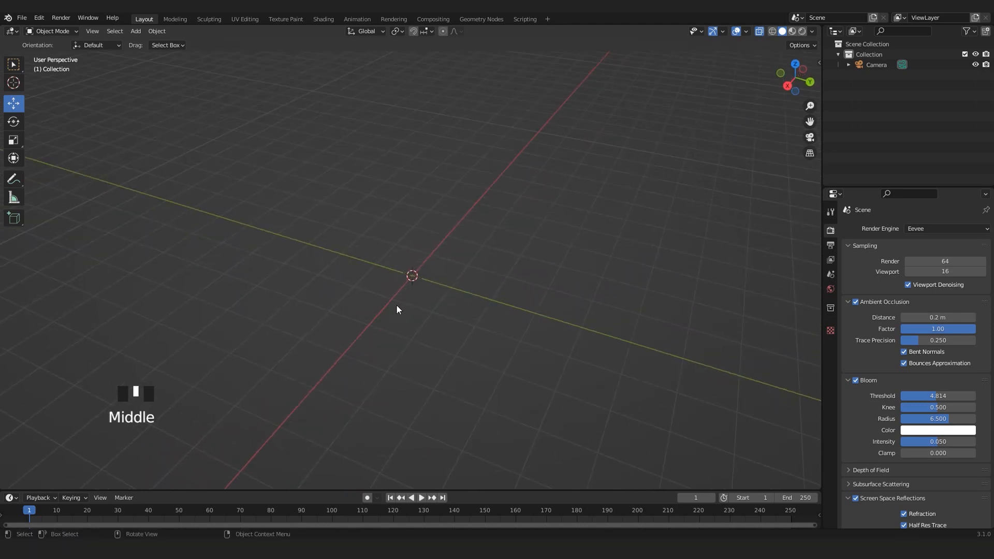
key("shift+a")
mouse_move(397, 306)
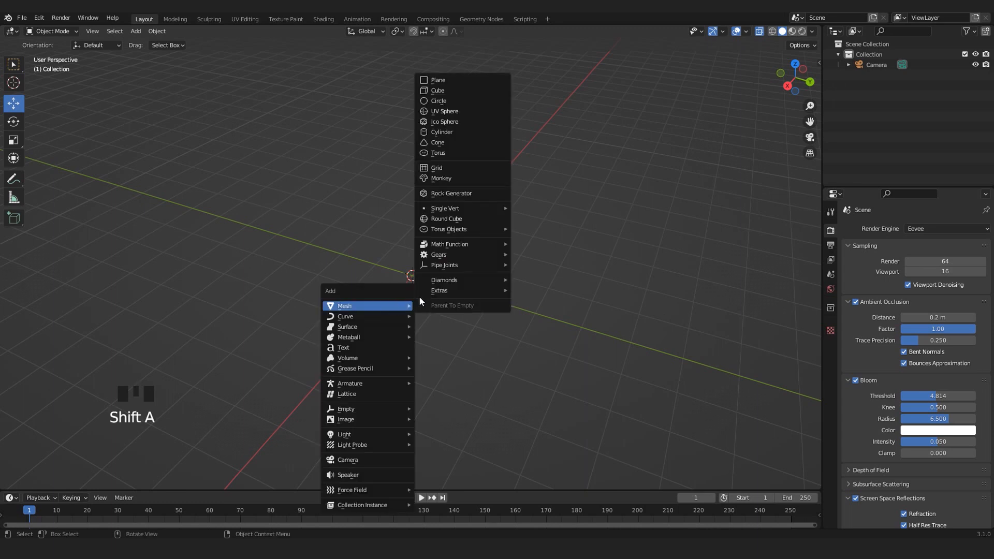
left_click(444, 81)
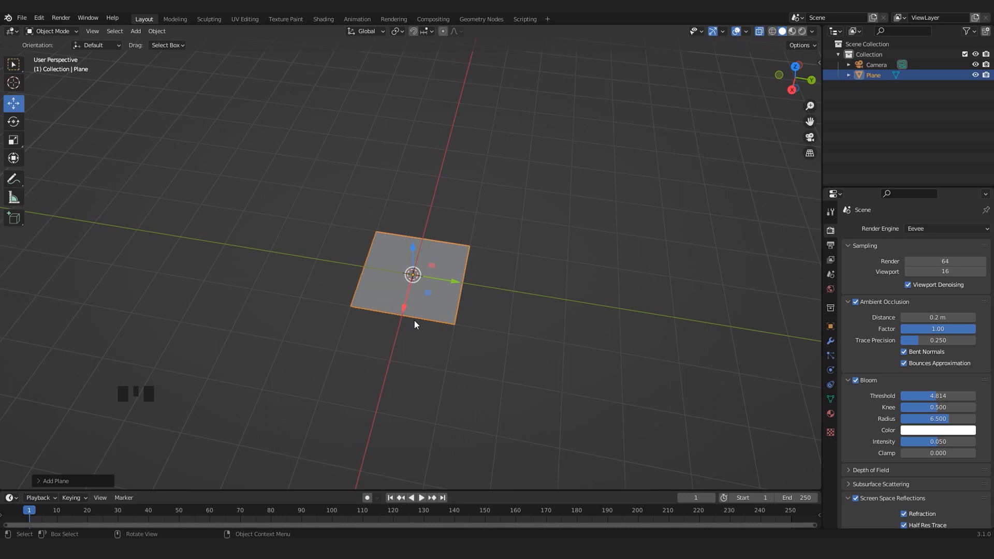
- In Edit Mode from the top view, add five evenly spaced loop cuts to the plane parallel to the Y axis
key("KP_7")
scroll(426, 309, "up", 3)
key("Tab")
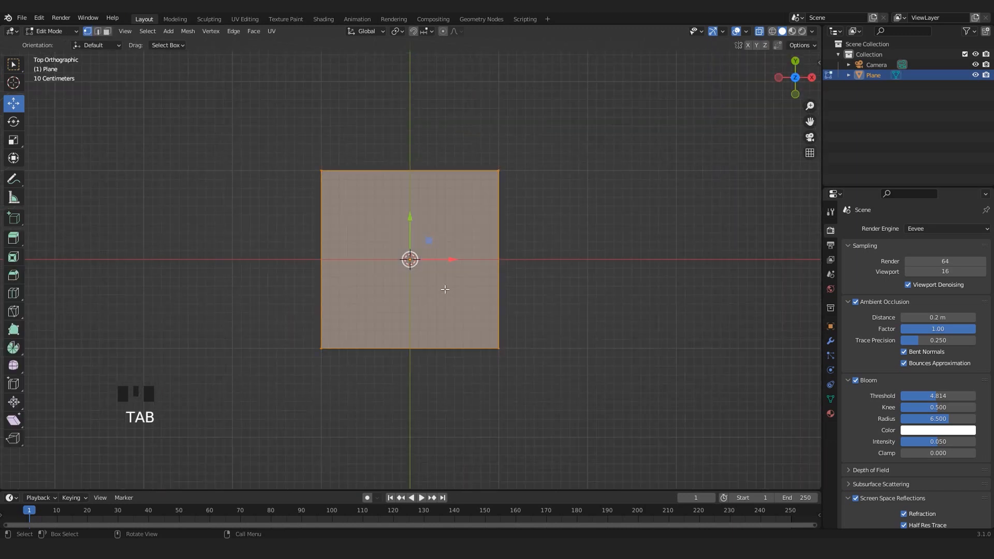
middle_click_drag(515, 226, 533, 233, "shift")
key("ctrl+r")
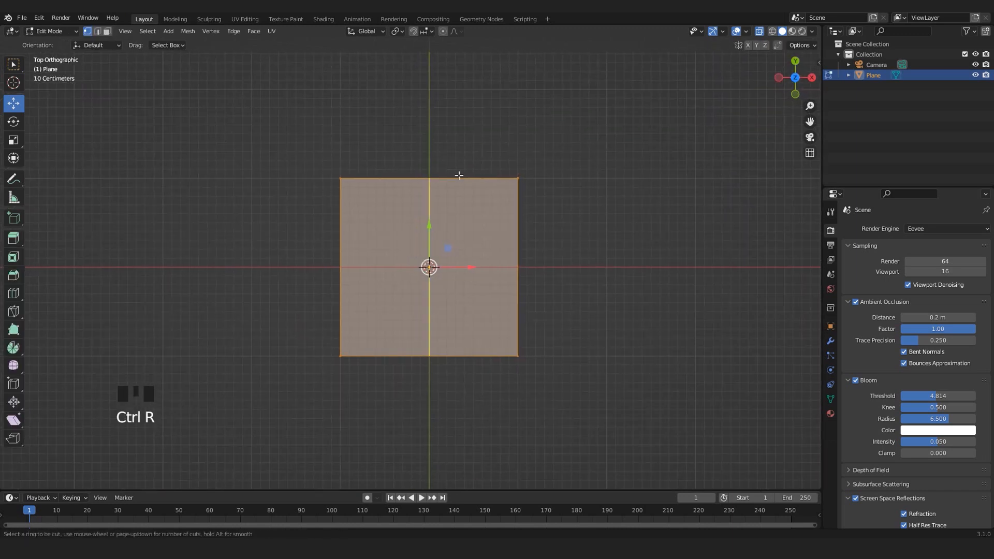
scroll(458, 175, "up", 2)
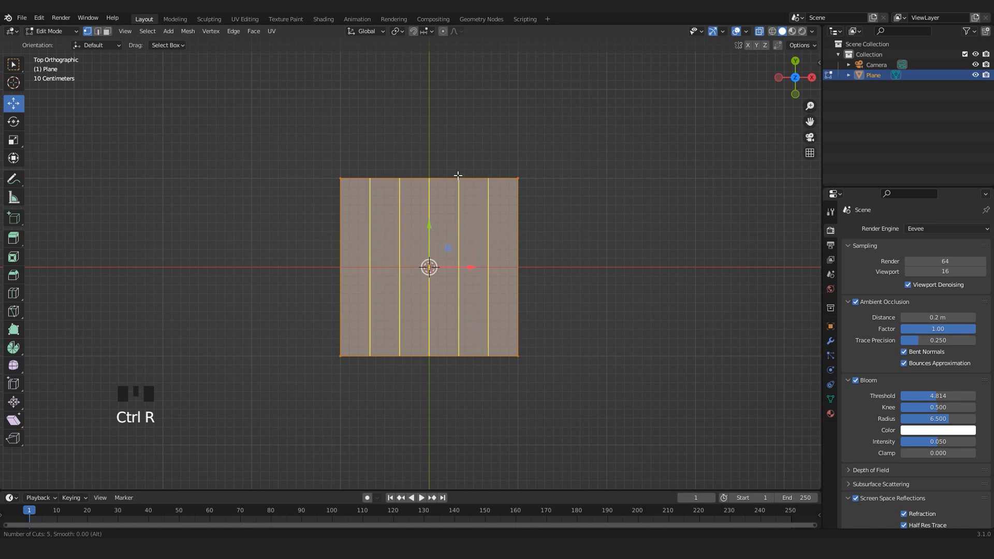
left_click(458, 176)
right_click(459, 175)
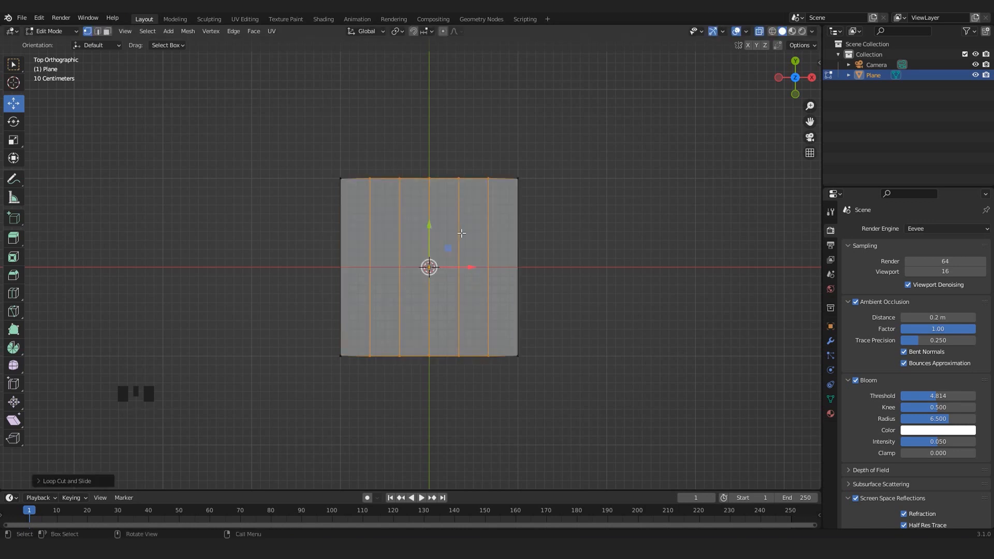
- Raise the plane's upper edge vertices along Y, highest at the centre, to form a rounded tip
left_click(582, 223)
left_click_drag(497, 125, 362, 222)
scroll(362, 222, "down", 1)
middle_click_drag(425, 168, 420, 237, "shift")
left_click_drag(420, 236, 460, 210)
mouse_move(420, 166)
left_mouse_down()
mouse_move(417, 139)
mouse_move(417, 150)
left_mouse_up()
left_click(417, 139)
left_click(420, 180)
- Pull the plane's lower edge vertices down along Y, lowest at the centre, to form a pointed end
middle_click_drag(386, 316, 376, 219, "shift")
left_click_drag(348, 297, 467, 388)
left_click_drag(410, 282, 411, 364)
left_click(444, 428)
left_click_drag(444, 428, 366, 385)
left_click(411, 424)
left_click_drag(411, 367, 410, 400)
- Add three evenly spaced loop cuts across the width of the elongated shape
mouse_move(447, 243)
middle_mouse_down("shift")
mouse_move(466, 299)
mouse_move(456, 244)
middle_mouse_up("shift")
key("ctrl+r")
scroll(353, 237, "up", 2)
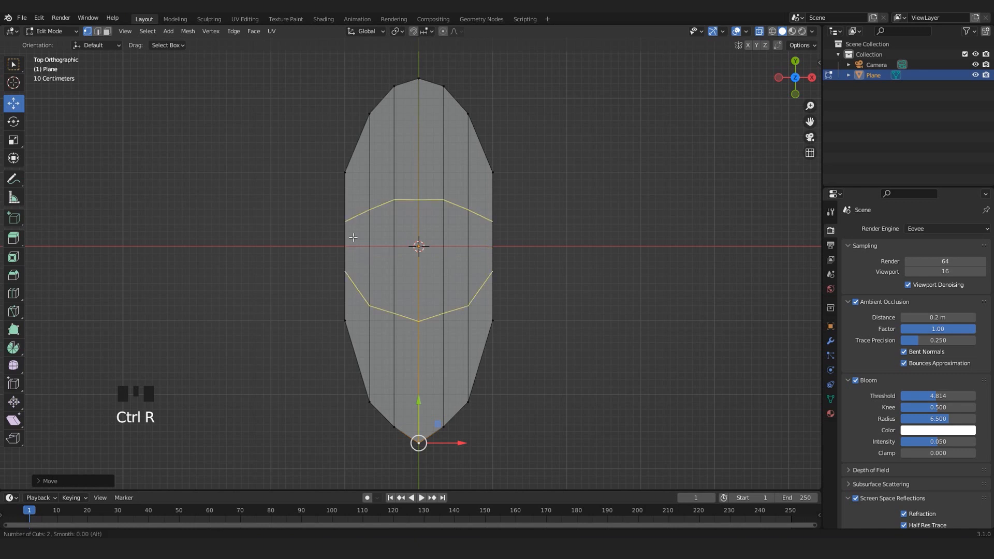
left_click(353, 237)
right_click(354, 237)
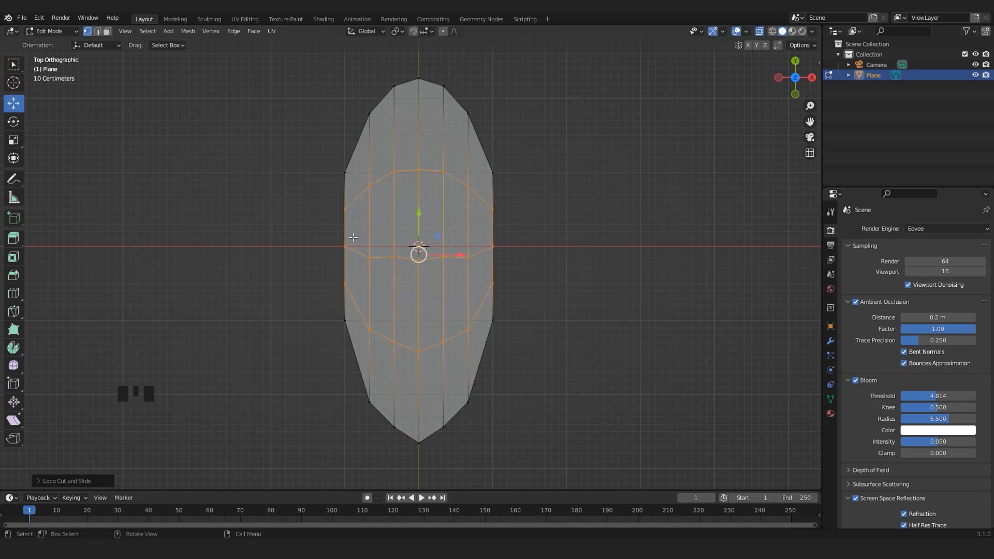
- Flatten the uppermost cross loop by scaling it to 0 along Y and move it down slightly
left_click(496, 210)
left_click(345, 210, "ctrl")
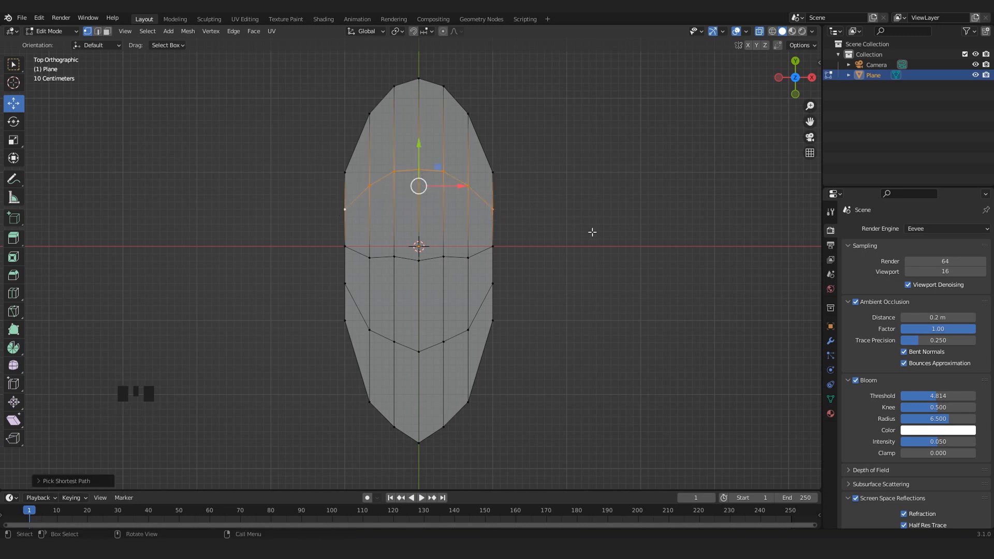
key("s")
key("y")
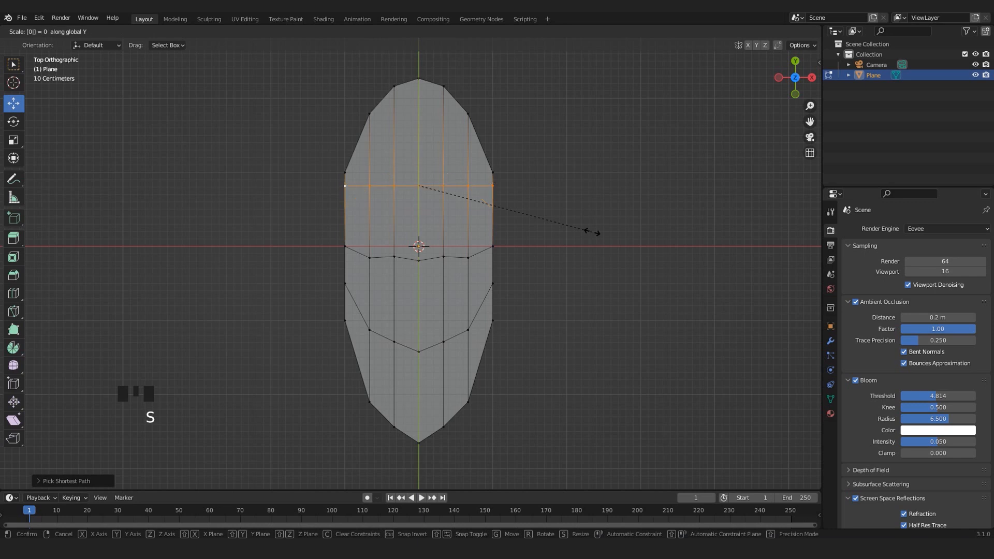
left_click(592, 232)
left_click_drag(418, 150, 418, 171)
- Flatten the middle cross loop by scaling it to 0 along Y
left_click_drag(328, 232, 535, 265)
key("s")
key("y")
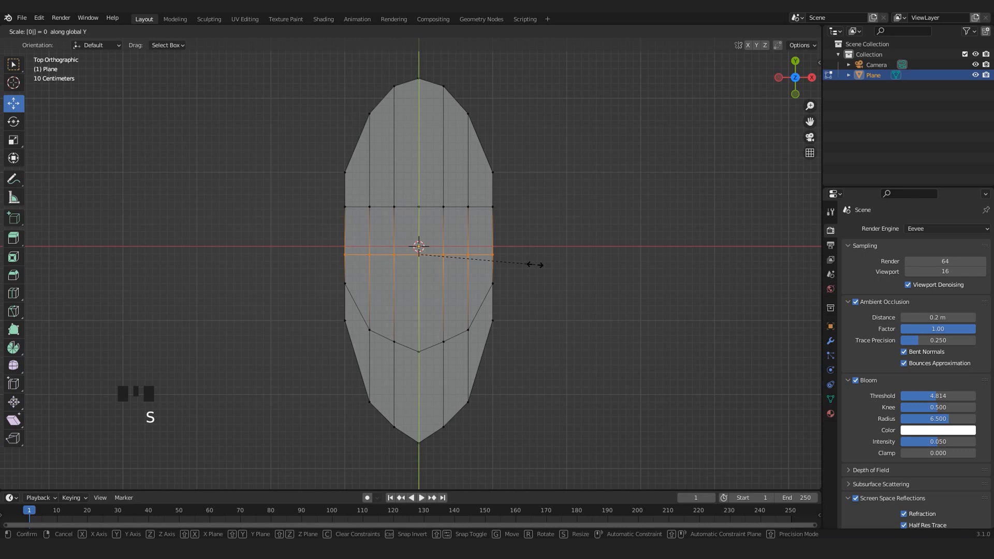
left_click(535, 264)
- Flatten the lowest cross loop by scaling it to 0 along Y and shift it up slightly
left_click(345, 283)
left_click(468, 330, "ctrl")
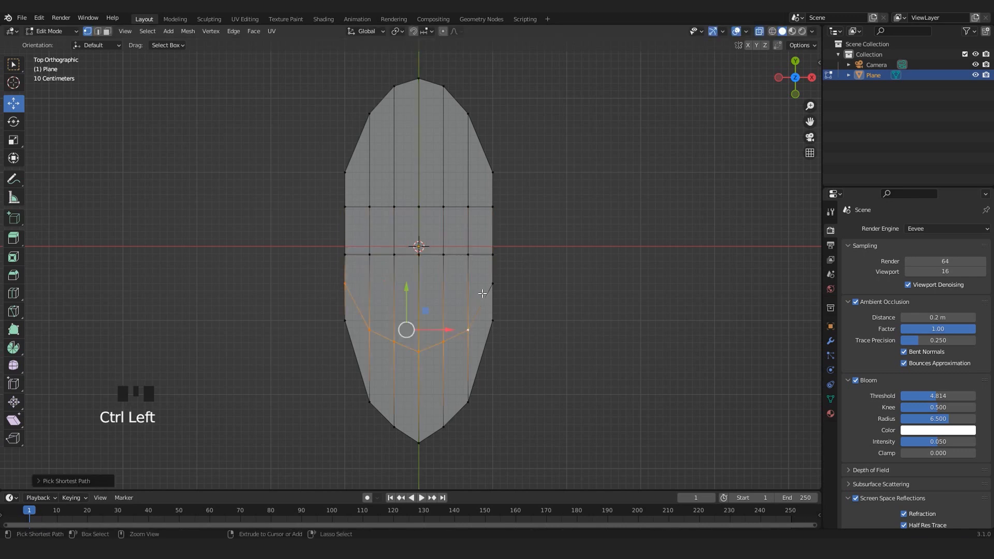
left_click(492, 283, "ctrl")
key("s")
key("y")
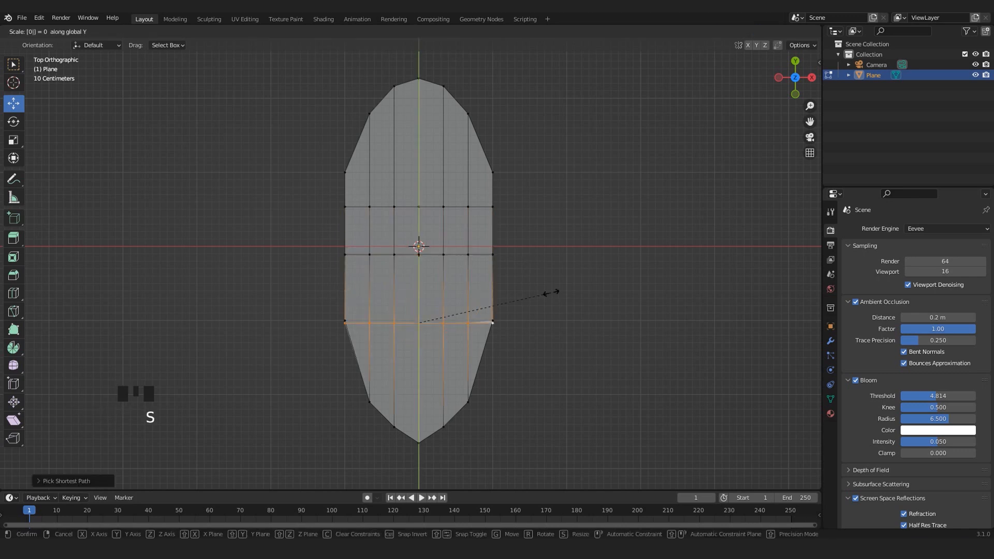
left_click(538, 294)
left_click_drag(423, 280, 418, 315)
- Move the two lower side corner vertices down and bring them closer together along X
left_click(345, 321)
left_click(492, 321, "shift")
key("s")
key("x")
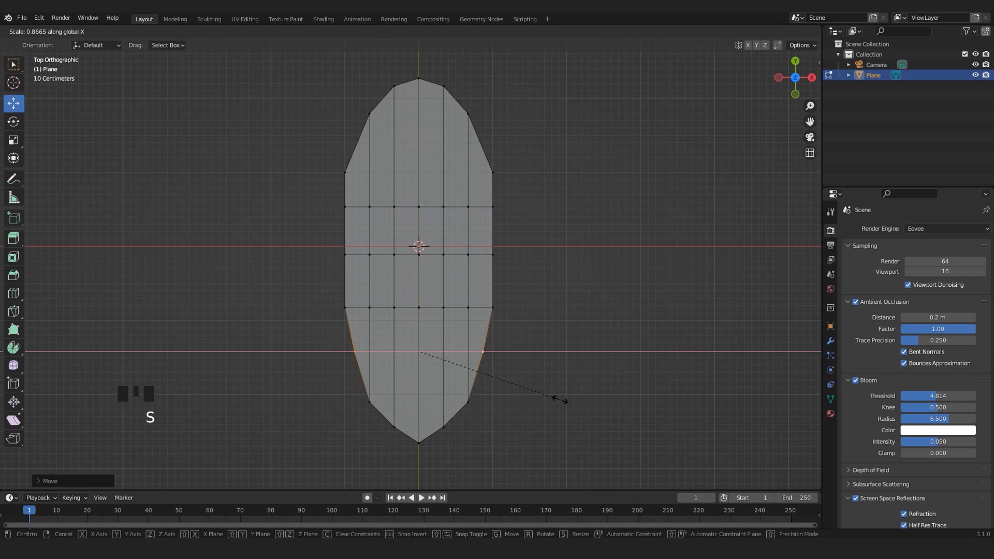
left_click(570, 401)
- Move the upper tip vertices up along Y and narrow them along X
middle_click_drag(305, 52, 317, 149, "shift")
left_click_drag(315, 133, 516, 239)
left_click_drag(432, 156, 431, 123)
key("s")
key("x")
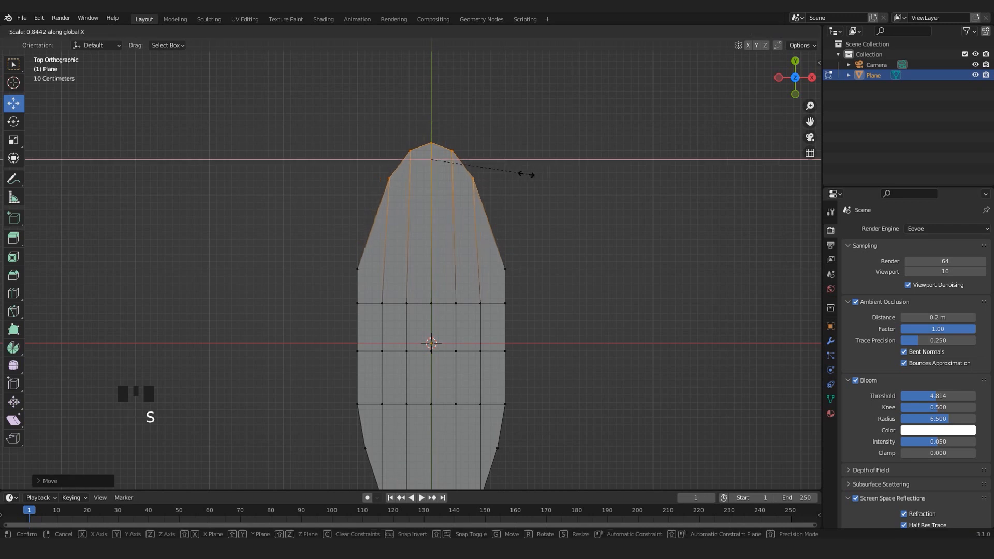
left_click(515, 178)
- Lower the two outer shoulder vertices below the upper tip and spread them apart along X
left_click(392, 178, "shift")
left_click(392, 178)
left_click(472, 179, "shift")
left_click_drag(432, 144, 432, 161)
key("s")
key("x")
left_click(506, 215)
- Move the two lower side vertices slightly further down along Y
middle_click_drag(354, 420, 349, 328, "shift")
left_click(360, 354)
left_click(491, 353, "shift")
left_click(492, 355)
key("ctrl+z")
left_click_drag(428, 315, 428, 327)
- Try to widen the middle cross row along X using proportional editing
left_click_drag(330, 241, 518, 282)
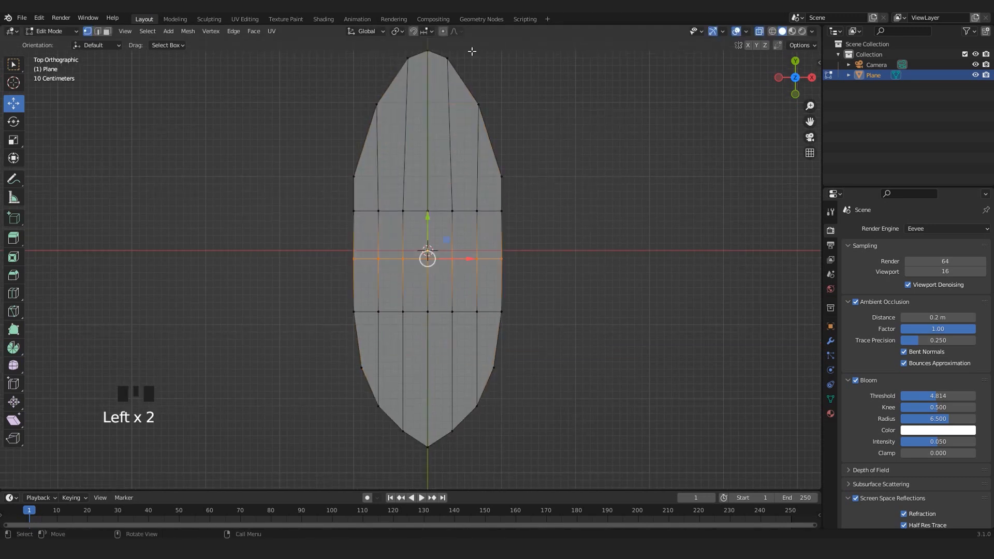
key("s")
key("x")
right_click(505, 269)
left_click_drag(462, 261, 471, 263)
key("ctrl+z")
key("s")
scroll(553, 268, "down", 7)
key("x")
left_click(573, 269)
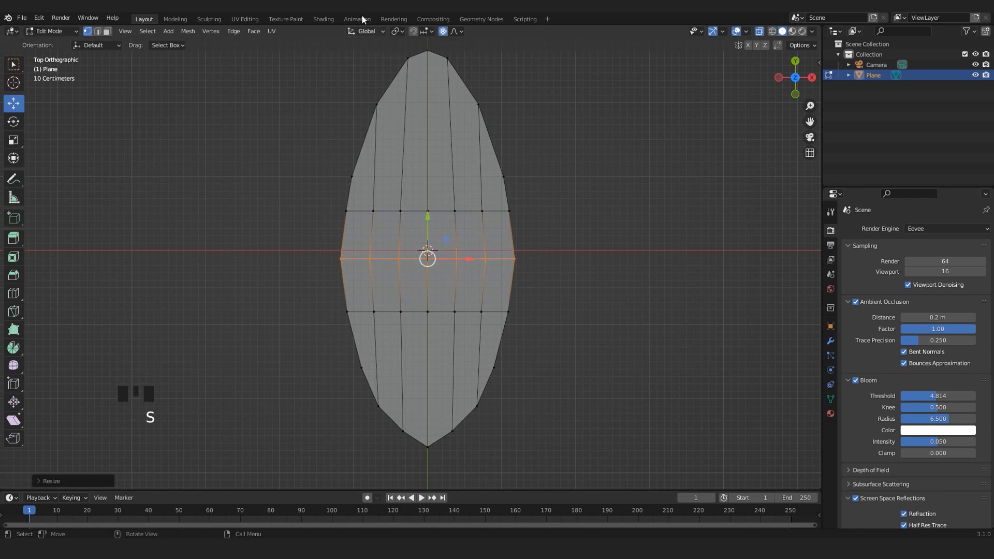
- Try scaling the upper cross row along X with proportional editing, and undo it together with the middle row's widening
left_click_drag(311, 194, 579, 214)
key("s")
key("x")
left_click(570, 218)
key("ctrl+z")
key("ctrl+z")
key("ctrl+z")
key("ctrl+z")
- Widen the middle cross row along X with proportional editing so the sides bulge outward
scroll(445, 251, "up", 2)
scroll(446, 251, "down", 3)
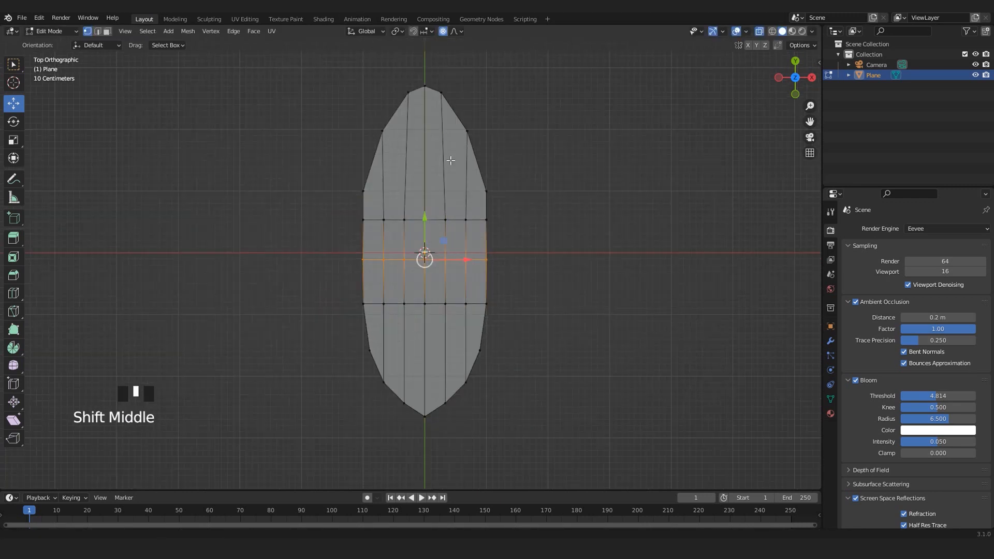
scroll(451, 160, "up", 1)
middle_click_drag(451, 160, 465, 187, "shift")
key("s")
key("x")
left_click(562, 293)
- Move the two upper side corner vertices up along Y and turn proportional editing off
left_click(518, 203)
left_click(366, 203, "shift")
left_click_drag(442, 165, 441, 145)
left_click(443, 31)
- Adjust the upper cross row's centre vertex and flatten the whole row by scaling it to 0 along Y
left_click(443, 235)
left_click_drag(442, 191, 442, 186)
left_click_drag(348, 211, 646, 252)
key("s")
key("y")
key("0")
key("Return")
- Move the lower cross row down along Y and adjust the width of the lower side along X
left_click_drag(351, 326, 561, 372)
left_click_drag(443, 296, 442, 315)
left_click_drag(503, 398, 516, 410)
key("s")
key("x")
left_click(519, 420)
- Flatten the middle cross row by scaling it to 0 along Y and move it down
left_click_drag(335, 258, 551, 313)
key("s")
key("y")
key("0")
key("Return")
left_click_drag(442, 242, 441, 259)
- Move the upper side corner vertices and the shoulder vertices above them up along Y
middle_click_drag(367, 174, 366, 206, "shift")
left_click(365, 214)
left_click(517, 214, "shift")
left_click_drag(442, 173, 442, 152)
left_click(492, 159)
left_click(392, 159, "shift")
left_click_drag(441, 117, 441, 97)
- Narrow all the upper tip vertices along X to sharpen the tip
left_click_drag(321, 84, 522, 177)
key("s")
key("x")
left_click(553, 161)
- Add one cross loop cut between the tip and the upper row and flatten it along Y
key("ctrl+r")
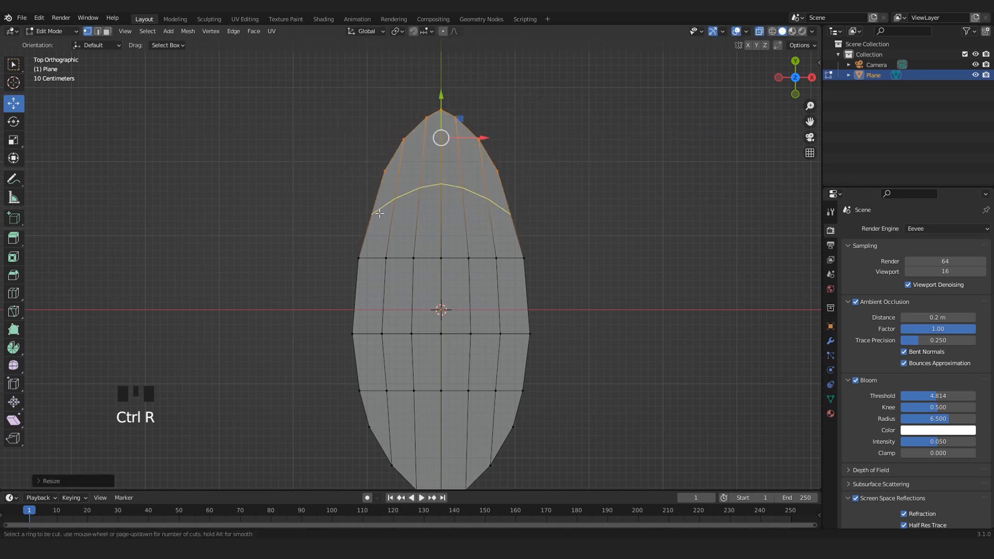
left_click(380, 214)
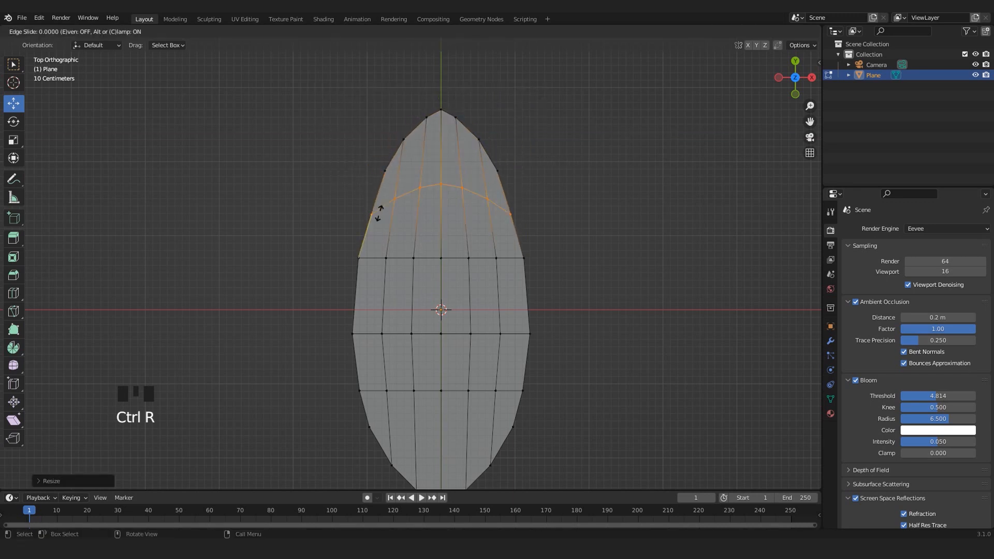
key("s")
key("z")
left_click(472, 258)
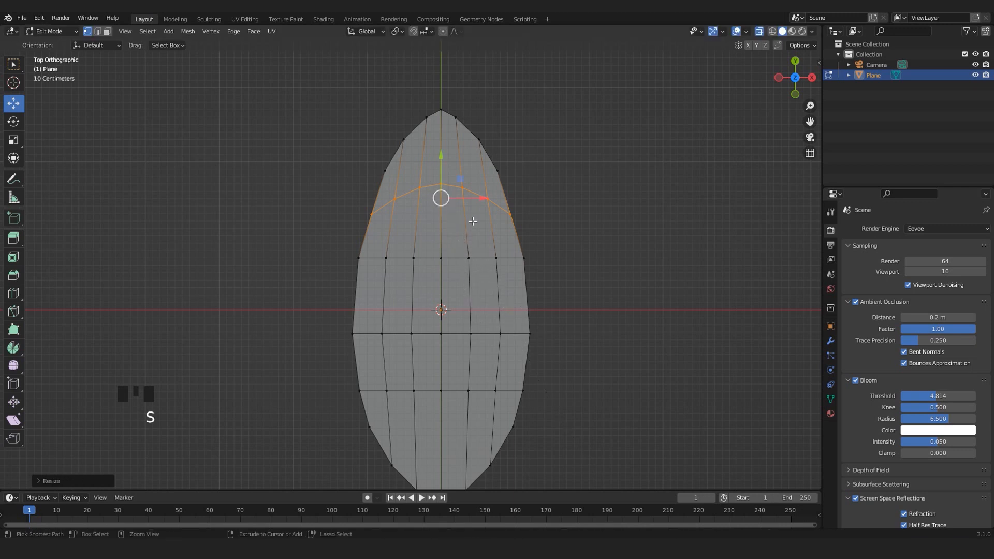
key("s")
key("y")
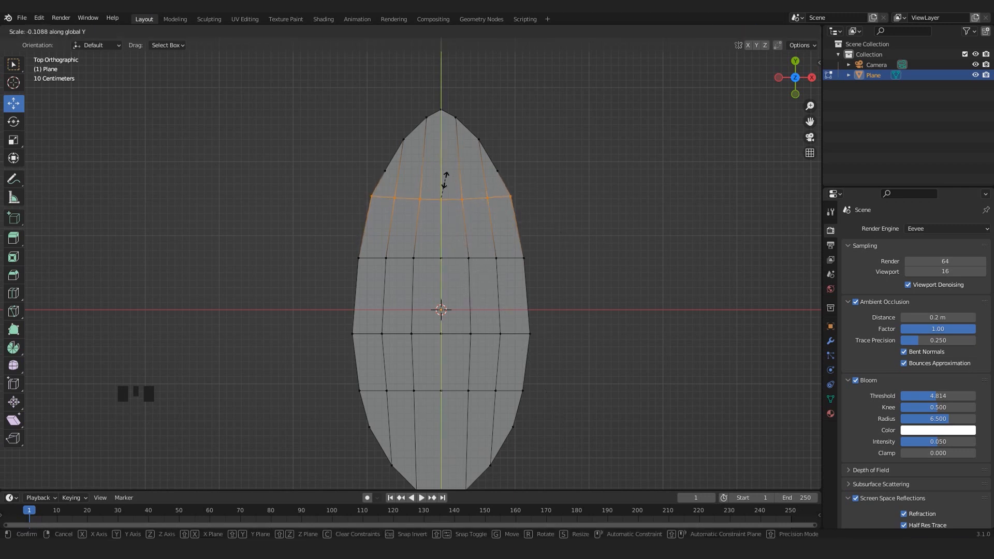
left_click(446, 228)
middle_click_drag(555, 196, 550, 317, "shift")
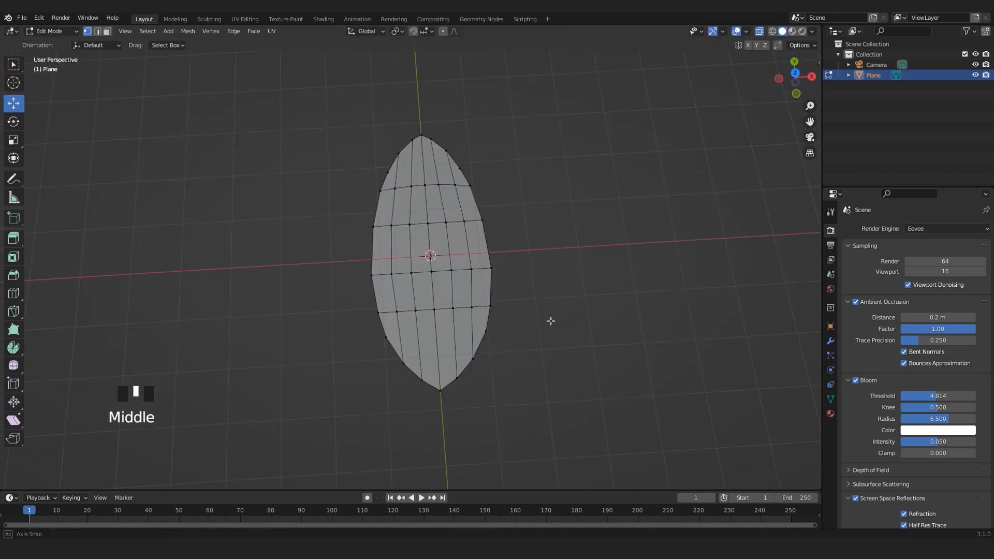
- Enable proportional editing and move the upper tip vertices up along Y with a soft falloff
key("KP_7")
middle_click_drag(540, 110, 517, 161, "shift")
left_click(442, 32)
left_click_drag(275, 116, 508, 286)
left_click_drag(411, 192, 412, 166)
scroll(412, 166, "up", 5)
right_click(412, 166)
left_click_drag(308, 141, 507, 255)
left_click_drag(410, 169, 411, 133)
scroll(410, 154, "down", 5)
scroll(411, 134, "down", 6)
- Narrow the selected upper vertices along X with proportional falloff
key("s")
key("x")
left_click(586, 152)
- Return to Object Mode and turn off X-ray, keeping the leaf selected
key("Tab")
mouse_move(464, 399)
middle_mouse_down()
mouse_move(380, 255)
mouse_move(468, 330)
mouse_move(460, 369)
mouse_move(365, 282)
middle_mouse_up()
scroll(467, 330, "up", 4)
left_click(760, 32)
left_click(450, 329)
mouse_move(556, 252)
middle_mouse_down()
mouse_move(593, 258)
mouse_move(379, 379)
mouse_move(257, 247)
middle_mouse_up()
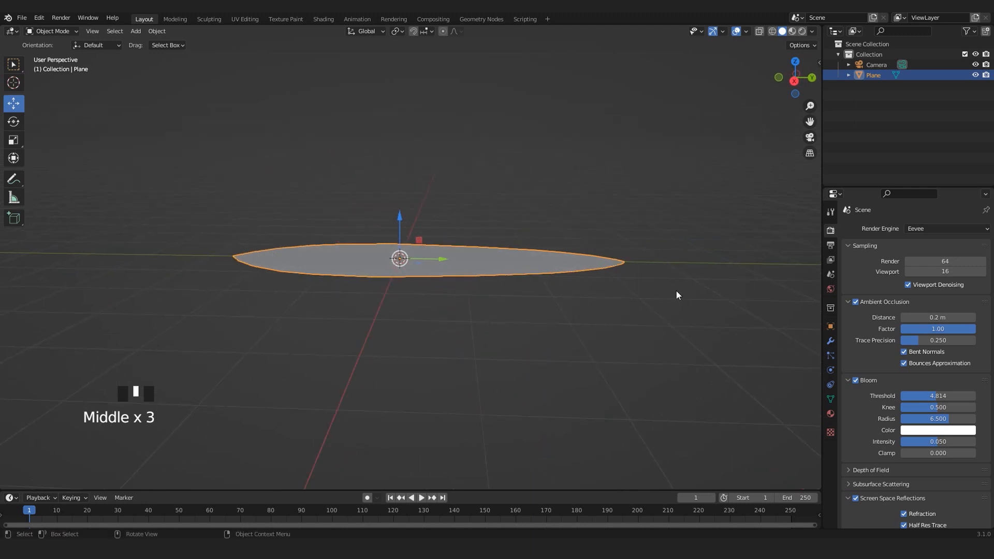
middle_click_drag(270, 288, 375, 315)
- In the right side view, raise the tip vertices along Z with proportional editing and rotate them to tilt the tip upward
key("KP_3")
scroll(361, 321, "up", 1)
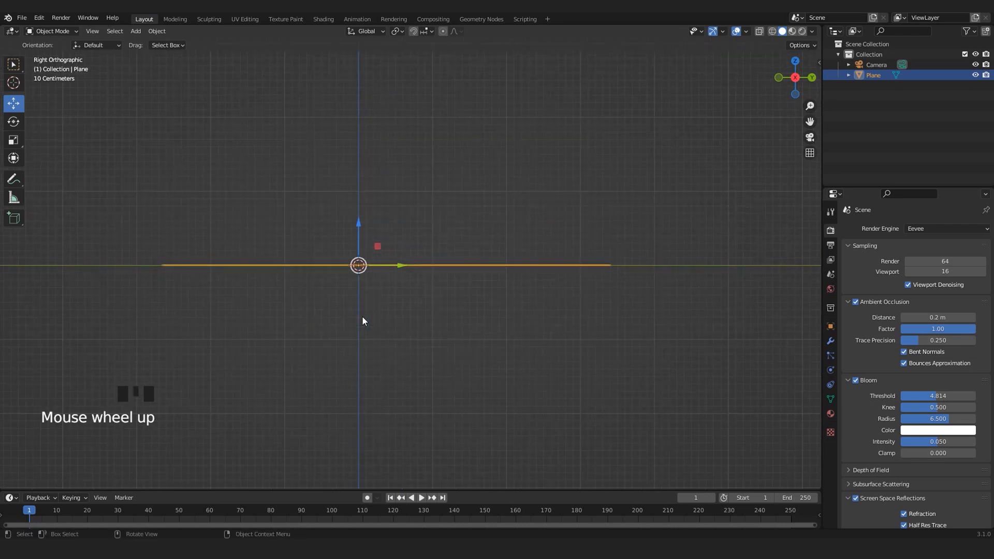
scroll(685, 382, "up", 2)
key("Tab")
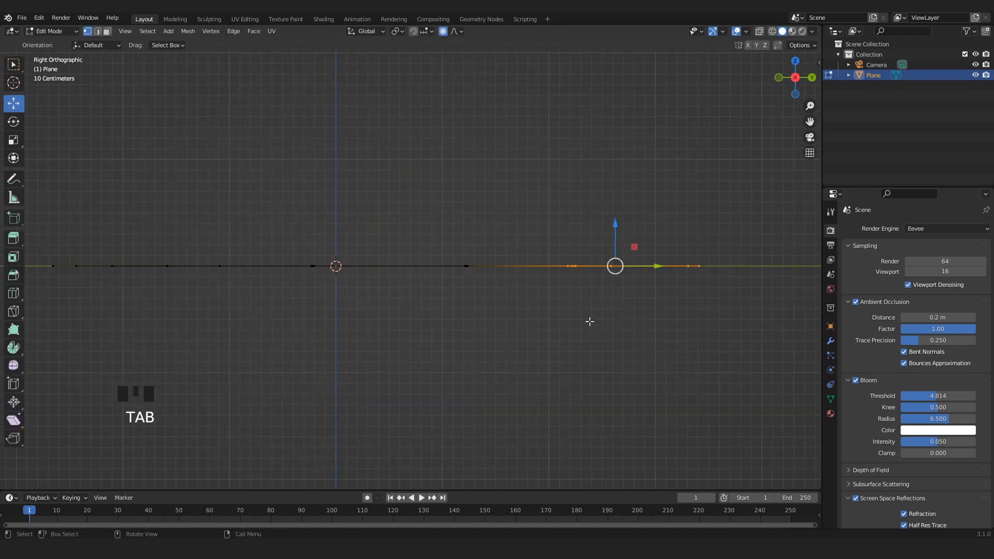
left_click_drag(618, 224, 612, 175)
middle_click_drag(612, 176, 616, 214, "shift")
key("r")
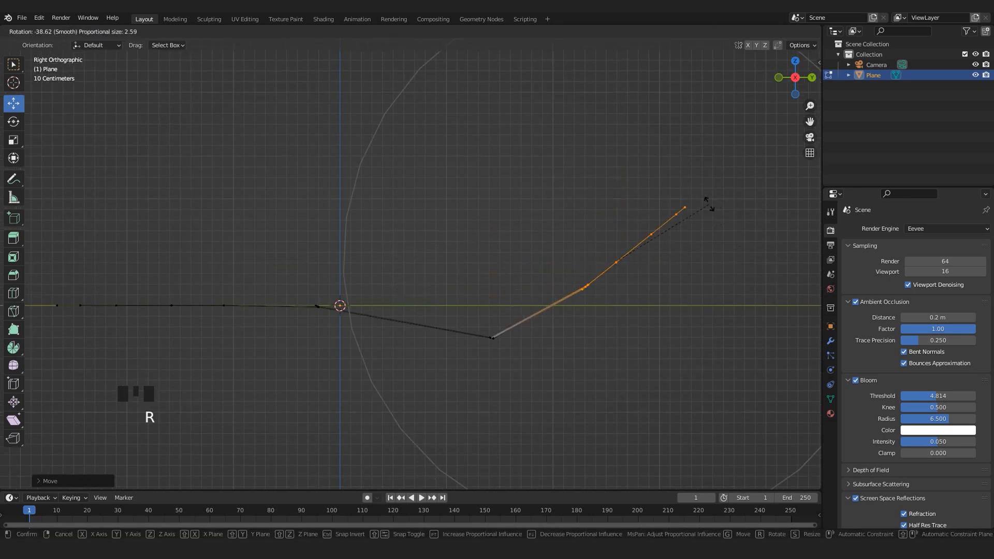
left_click(707, 207)
left_click_drag(620, 217, 577, 155)
middle_click_drag(577, 155, 681, 161, "shift")
- Try to rotate the raised tip vertices to a steeper angle
left_click_drag(681, 161, 477, 317)
key("r")
left_click(606, 237)
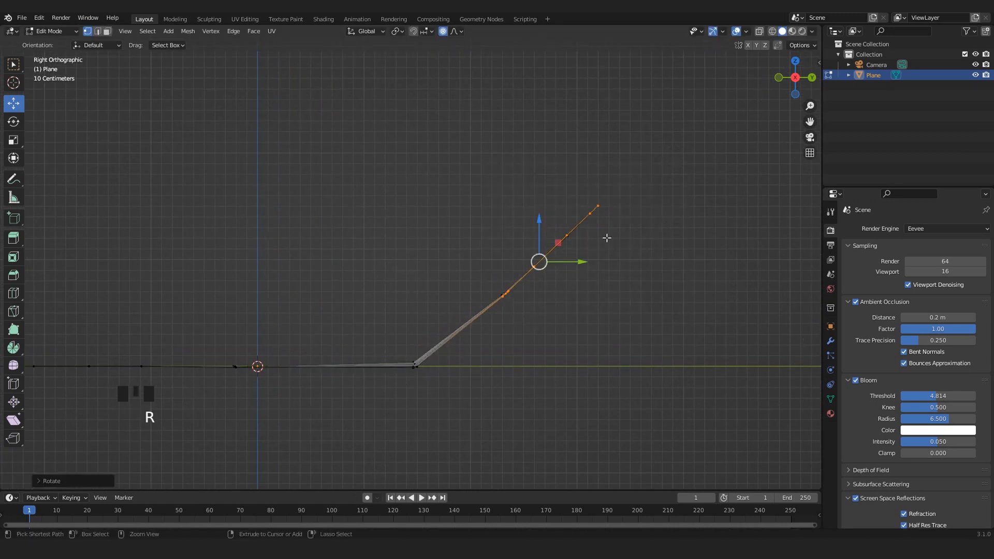
left_click_drag(539, 227, 539, 209)
key("ctrl+z")
left_click_drag(672, 182, 456, 321)
key("r")
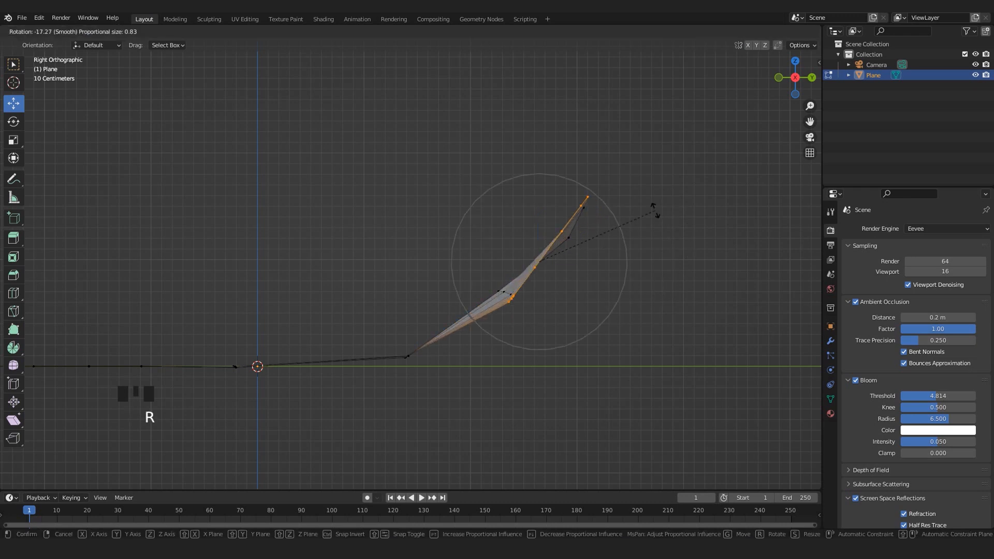
key("ctrl+z")
- Turn on X-ray and rotate the tip section upward, including a separate rotation of only the outermost vertices
key("alt+z")
middle_click_drag(637, 182, 739, 160)
key("KP_3")
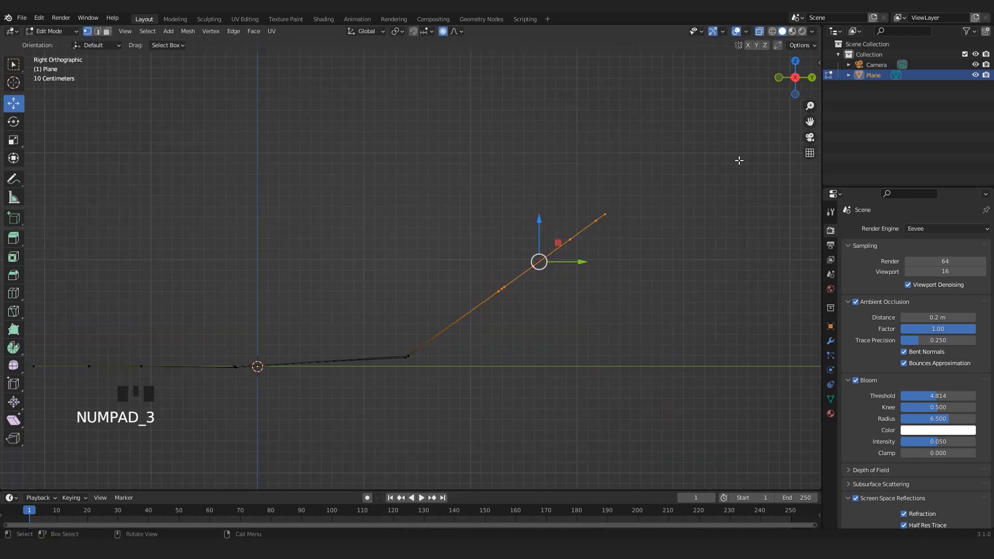
key("r")
left_click(676, 254)
key("r")
left_click_drag(651, 162, 524, 284)
key("r")
left_click(654, 223)
- Rotate all vertices from the middle row to the tip by about 14 degrees and raise them along Z
scroll(484, 293, "down", 4)
key("alt+z")
middle_click_drag(483, 293, 543, 362)
key("KP_3")
key("alt+z")
scroll(435, 317, "up", 3)
left_click_drag(743, 163, 299, 410)
key("r")
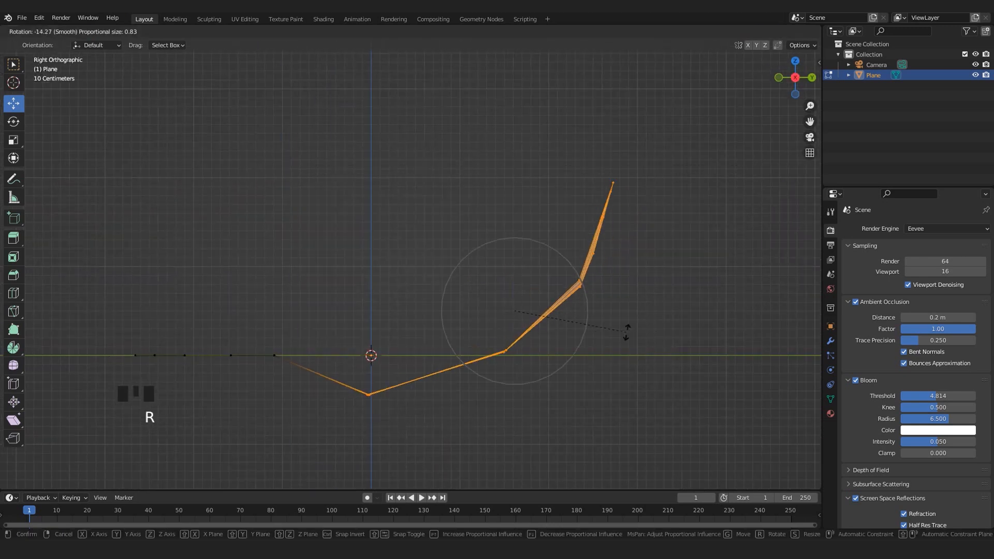
left_click(626, 331)
- Try to rotate and raise a larger selection of vertices that includes one more row towards the base
scroll(621, 156, "down", 3)
left_click_drag(623, 143, 310, 337)
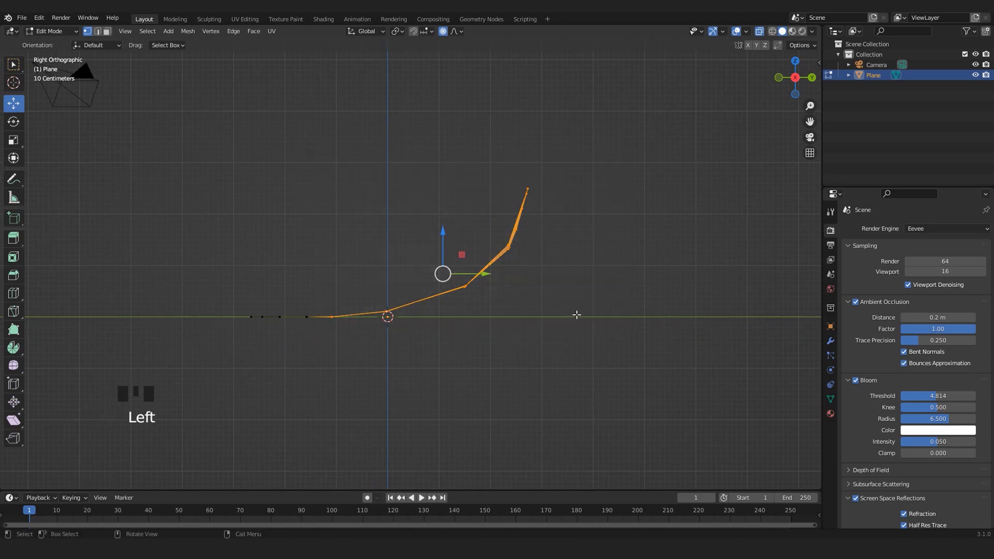
key("r")
left_click(579, 303)
left_click_drag(440, 232, 439, 218)
middle_click_drag(409, 348, 339, 329)
key("ctrl+z")
key("ctrl+z")
key("ctrl+z")
- Add a Subdivision Surface modifier to the leaf and set its viewport level to 2
scroll(406, 381, "up", 2)
middle_click_drag(407, 381, 586, 387)
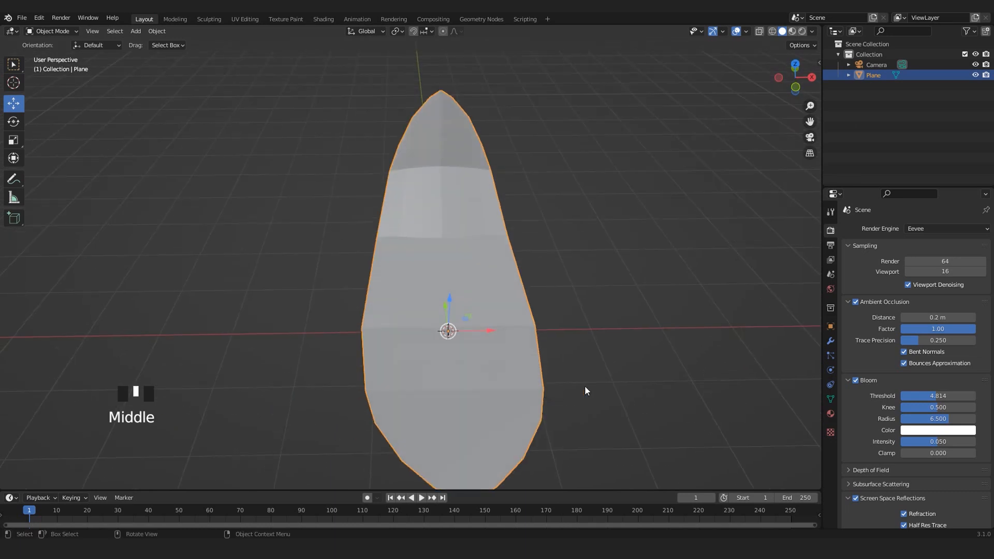
left_click(831, 341)
middle_click_drag(560, 269, 840, 247)
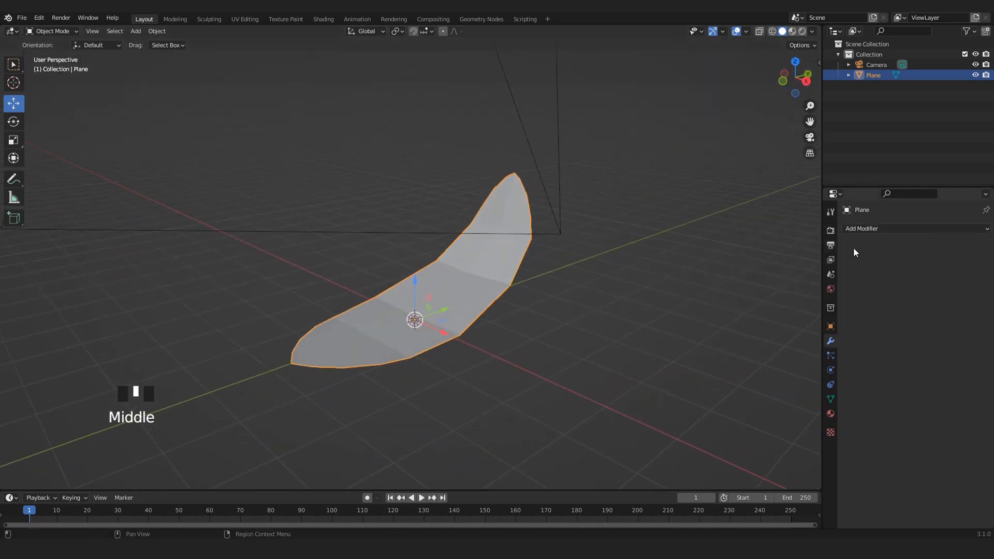
left_click(887, 232)
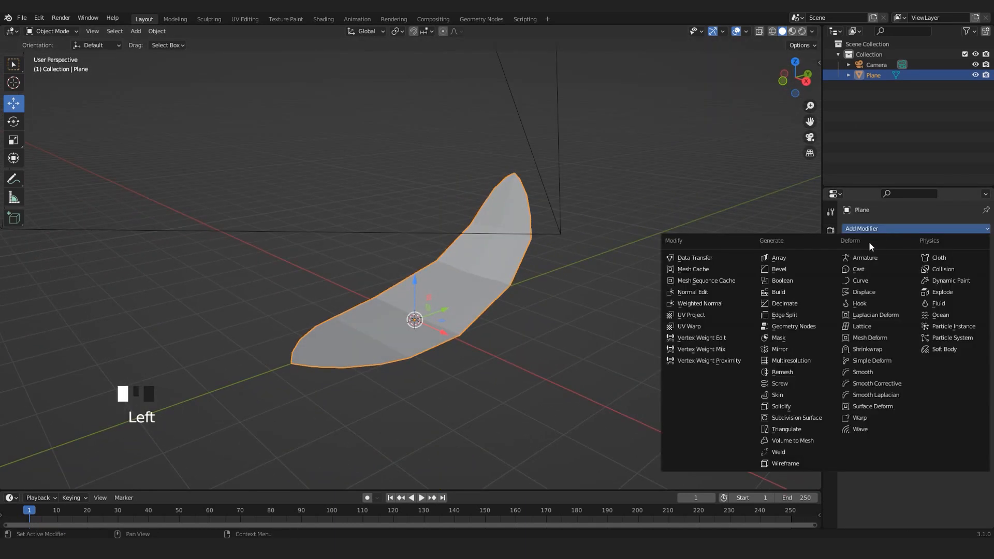
left_click(780, 419)
middle_click_drag(647, 342, 518, 269)
scroll(518, 269, "up", 2)
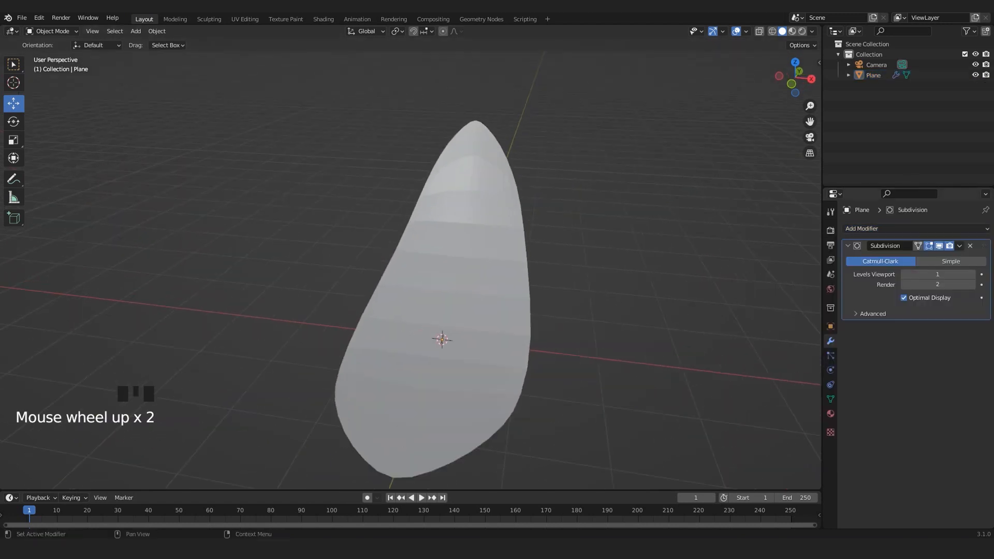
left_click(972, 274)
middle_click_drag(801, 293, 503, 309)
scroll(438, 240, "down", 3)
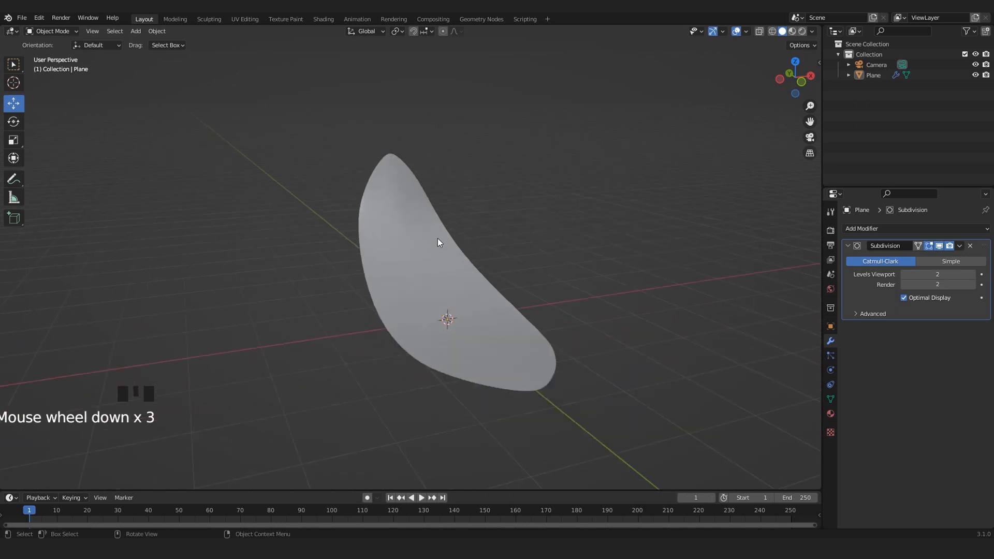
- Apply Shade Smooth to the leaf
left_click(436, 237)
scroll(418, 242, "up", 3)
right_click(390, 216)
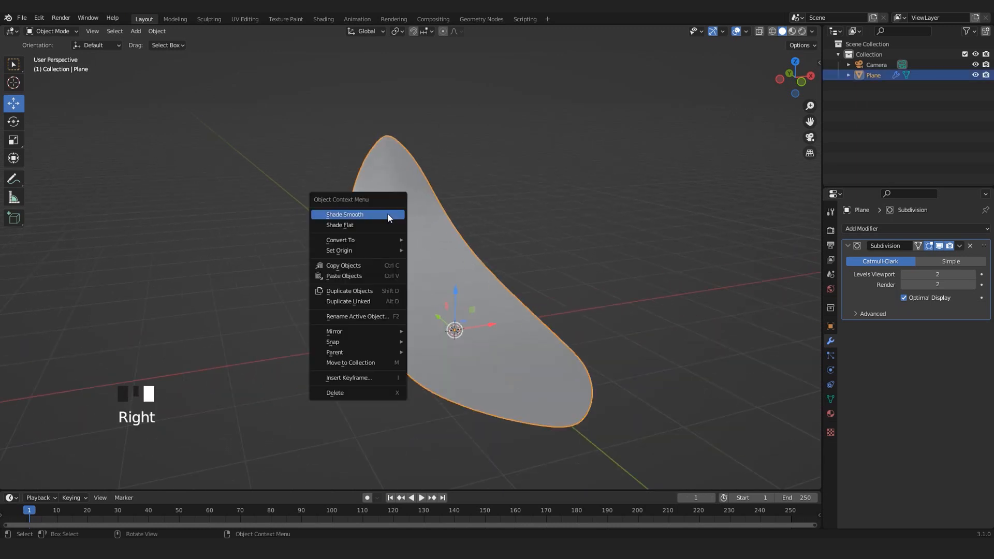
left_click(343, 216)
- Examine the smoothed leaf's curvature from several sides
middle_click_drag(536, 342, 414, 315)
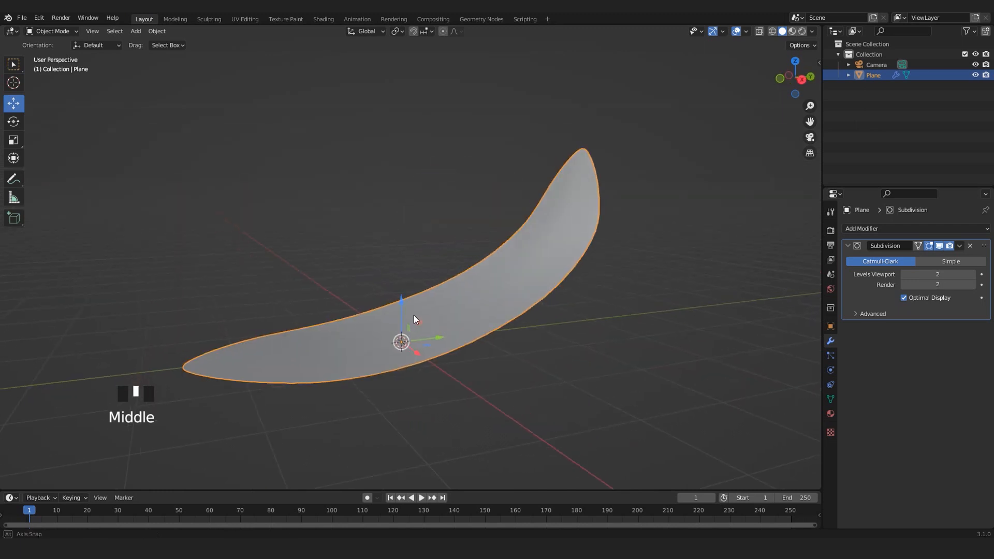
scroll(504, 299, "up", 3)
middle_click_drag(362, 349, 464, 317)
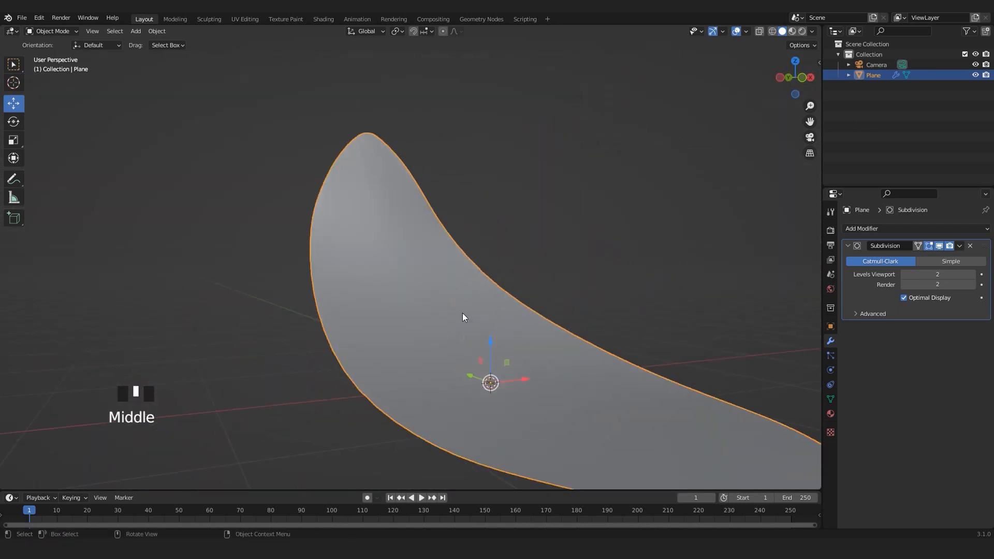
scroll(404, 309, "down", 2)
middle_click_drag(403, 309, 362, 328)
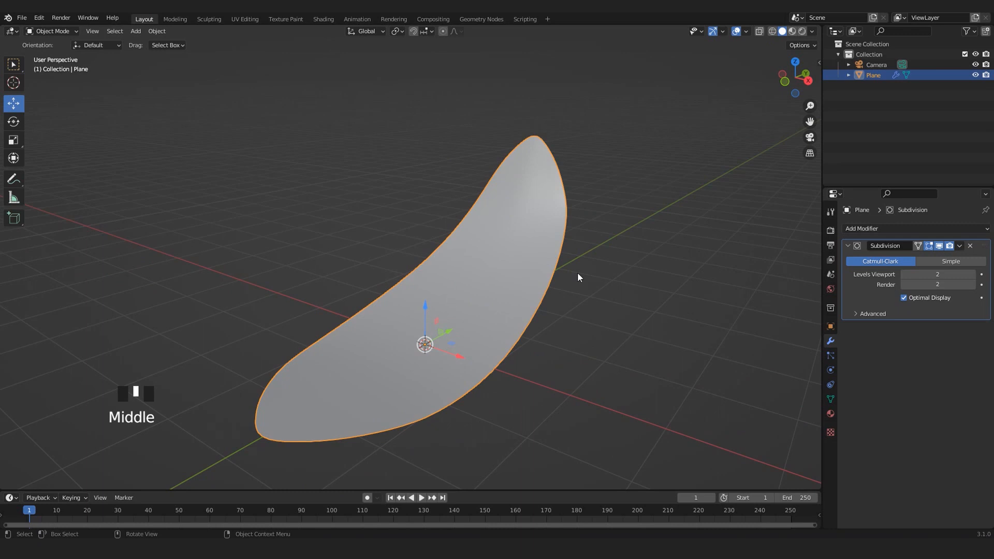
middle_click_drag(578, 274, 14, 336)
scroll(14, 335, "up", 1)
middle_click_drag(433, 272, 618, 262)
- Add a Solidify modifier and move it above the Subdivision modifier in the stack
left_click(877, 231)
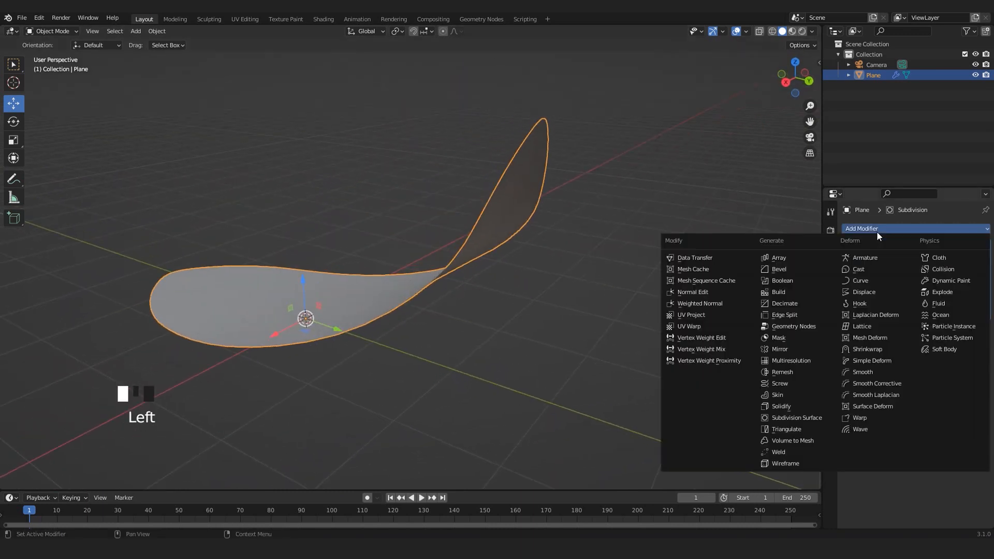
left_click(787, 408)
middle_click_drag(634, 342, 711, 334)
left_click(959, 330)
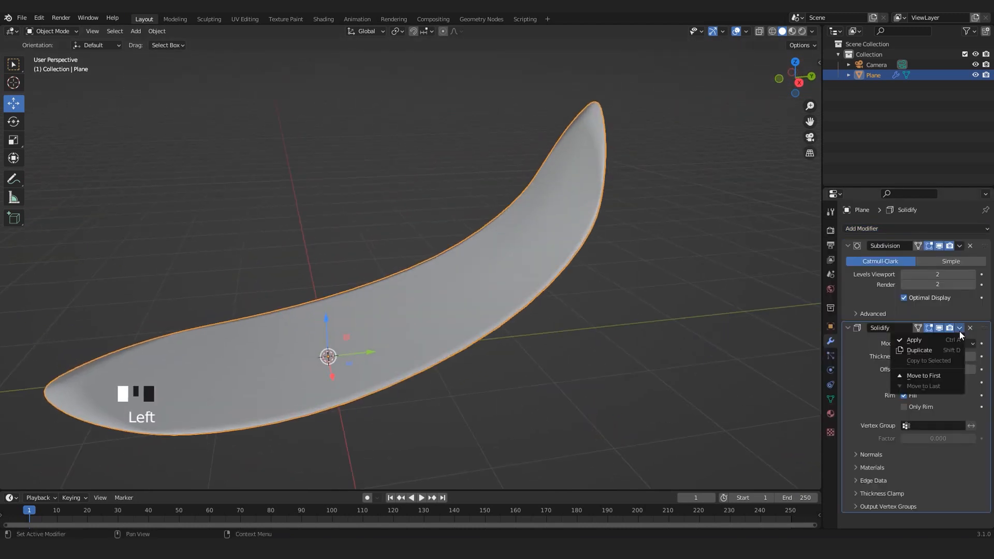
left_click(921, 379)
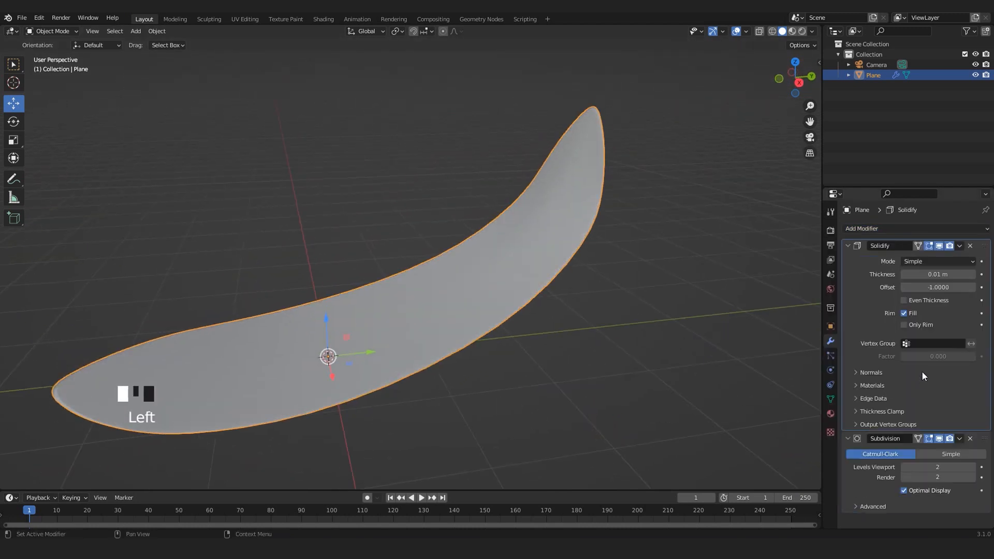
- Set the Solidify thickness to 0.14 m
mouse_move(932, 274)
left_mouse_down()
mouse_move(947, 275)
mouse_move(938, 275)
left_mouse_up()
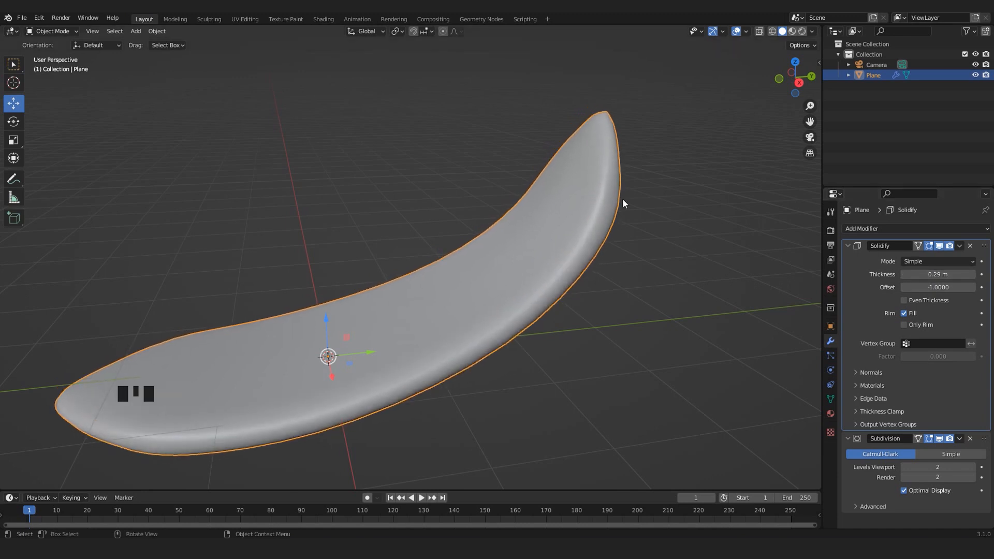
scroll(623, 197, "down", 3)
middle_click_drag(489, 255, 557, 222, "shift")
middle_click_drag(469, 300, 634, 294)
middle_click_drag(340, 306, 389, 314, "shift")
left_click_drag(943, 277, 925, 277)
middle_click_drag(497, 248, 474, 291)
scroll(462, 260, "up", 2)
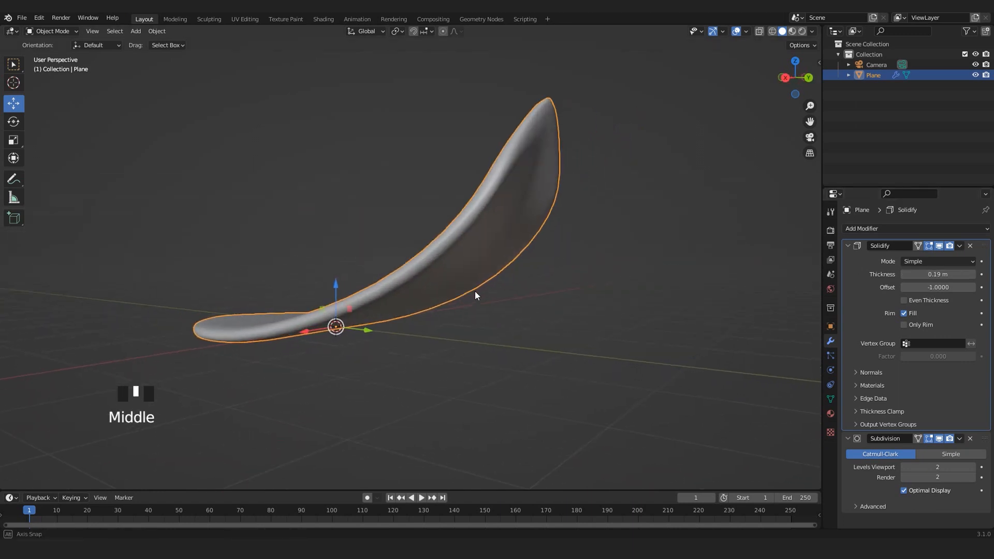
left_click_drag(940, 274, 930, 274)
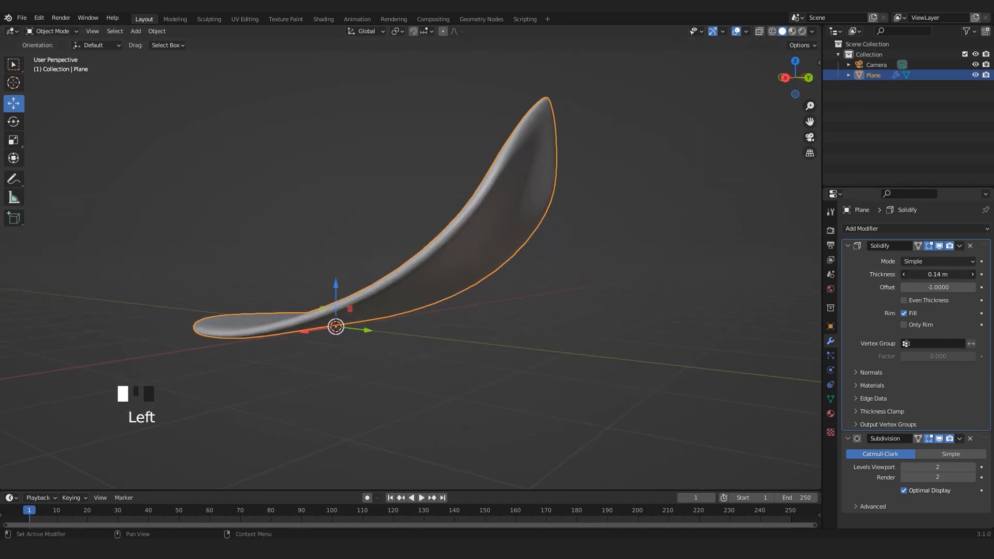
mouse_move(415, 290)
middle_mouse_down()
mouse_move(433, 308)
mouse_move(398, 297)
middle_mouse_up()
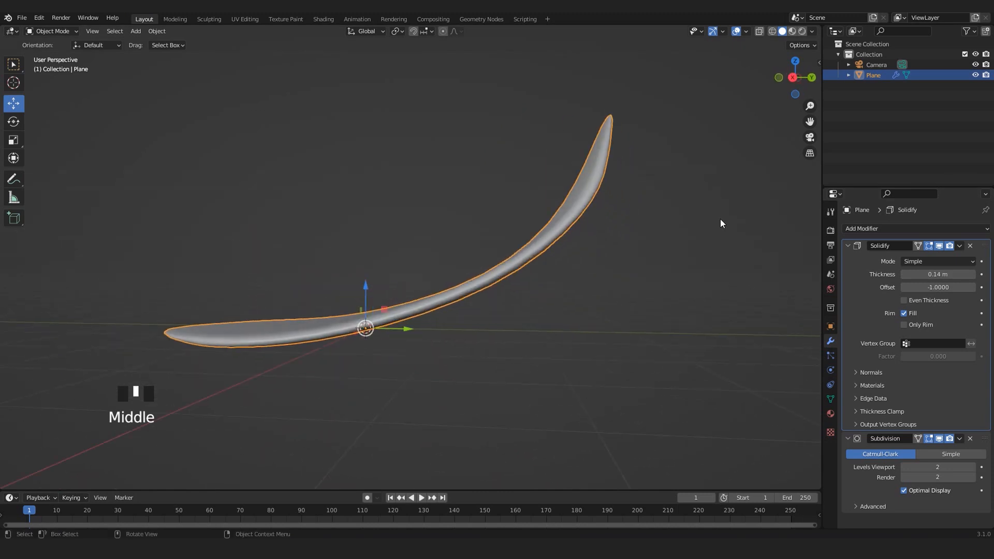
- Apply the Solidify modifier to the leaf
left_click(961, 246)
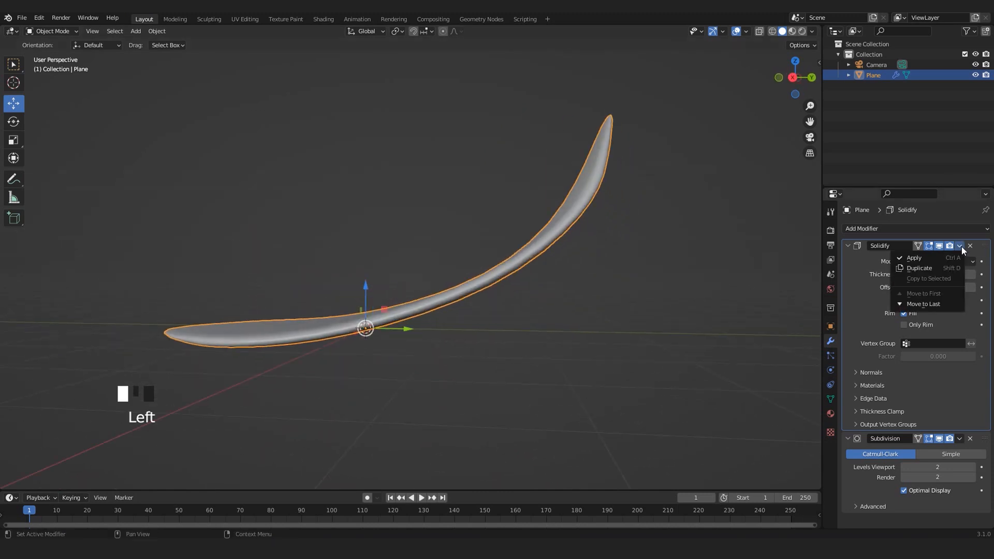
middle_click_drag(548, 316, 485, 313)
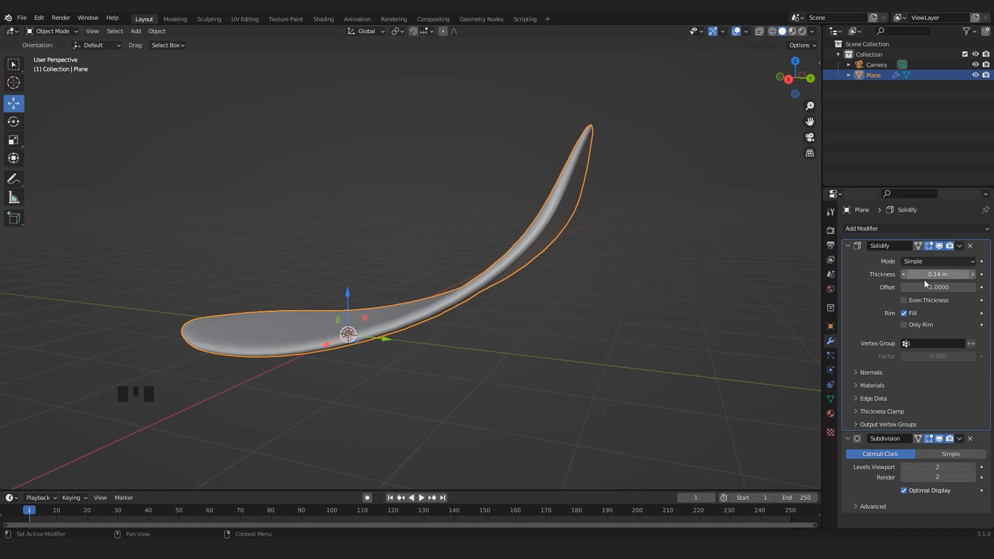
middle_click_drag(448, 150, 489, 182)
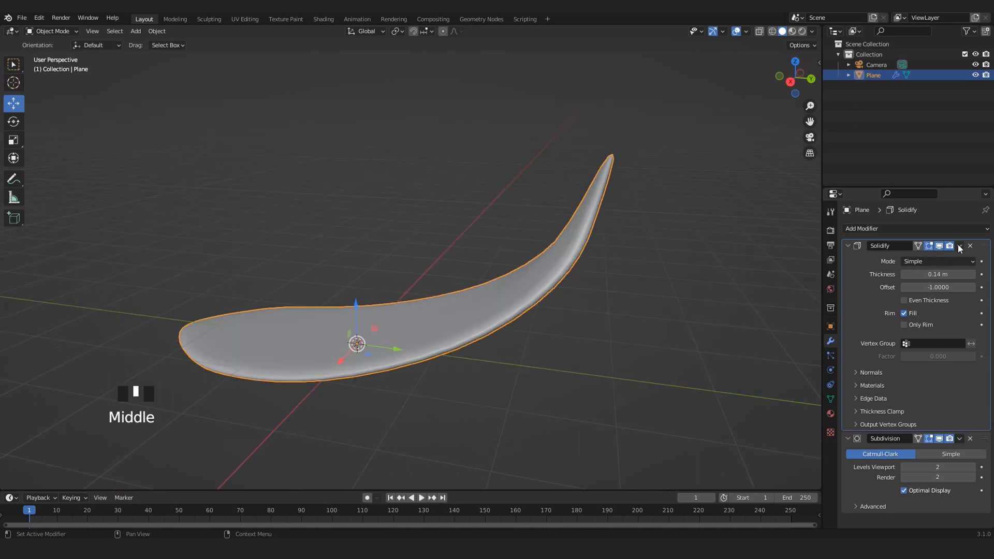
left_click(960, 247)
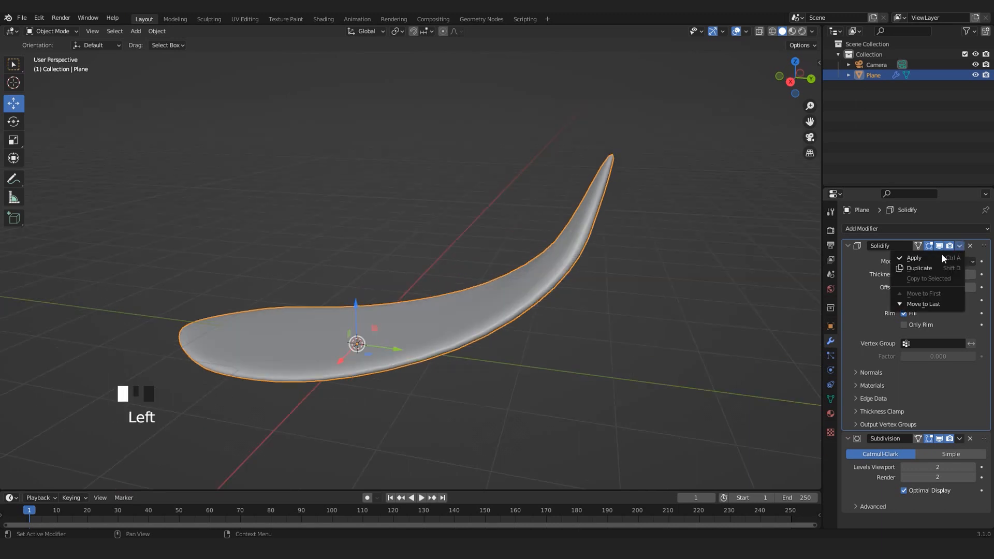
left_click(914, 259)
- Turn off proportional editing and lower a cross row of underside vertices by about 0.16 m along Z
mouse_move(448, 263)
middle_mouse_down()
mouse_move(532, 260)
mouse_move(435, 256)
middle_mouse_up()
key("Tab")
left_click(447, 257)
middle_click_drag(455, 299, 463, 248)
left_click(387, 237, "ctrl")
scroll(409, 236, "down", 4)
left_click_drag(409, 221, 419, 249)
key("ctrl+z")
middle_click_drag(498, 88, 469, 73)
left_click(443, 31)
scroll(414, 207, "up", 2)
left_click_drag(409, 217, 428, 257)
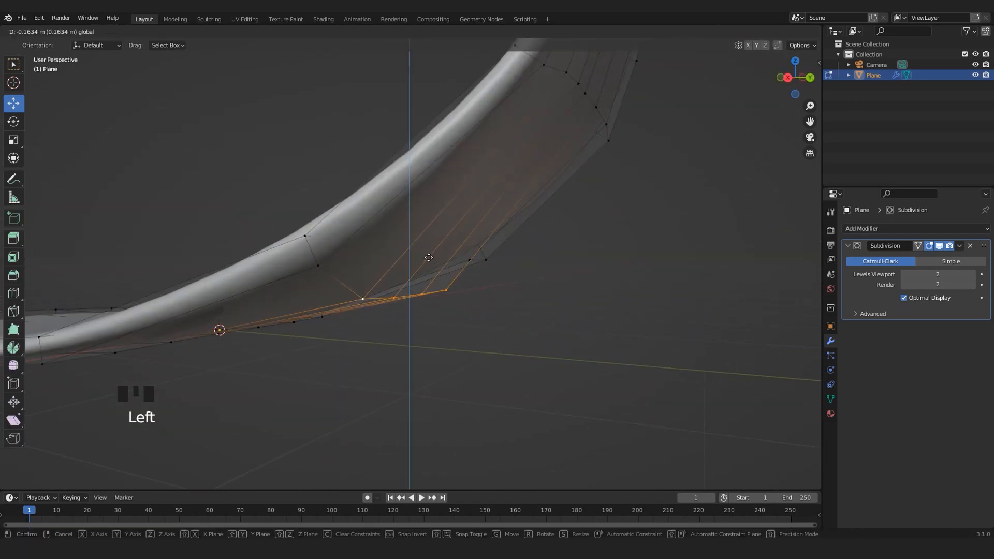
- Select a single vertex at the edge of the lowered underside row and move it slightly down
middle_click_drag(428, 258, 366, 261)
left_click(380, 293)
left_click(448, 295)
middle_click_drag(449, 290, 479, 286)
left_click_drag(435, 256, 441, 264)
- Select a path of neighbouring vertices on the underside and move it slightly down
middle_click_drag(441, 265, 464, 285)
scroll(466, 288, "up", 2)
left_click(466, 289)
middle_click_drag(352, 306, 352, 339)
left_click(348, 353, "ctrl")
left_click_drag(448, 326, 466, 335)
- Add two more underside vertices to the selection and move them all outward from the back of the leaf
middle_click_drag(466, 335, 413, 342)
left_click(288, 346, "shift")
left_click(475, 311, "shift")
middle_click_drag(468, 314, 515, 322)
left_click_drag(464, 344, 493, 356)
left_click(463, 332)
- Select all tip vertices through the mesh, switch the transform orientation to Normal and thin the tip by scaling along X
middle_click_drag(394, 272, 447, 227)
key("alt+z")
left_click_drag(331, 112, 453, 263)
key("alt+z")
scroll(437, 122, "up", 2)
left_click(367, 32)
left_click(358, 85)
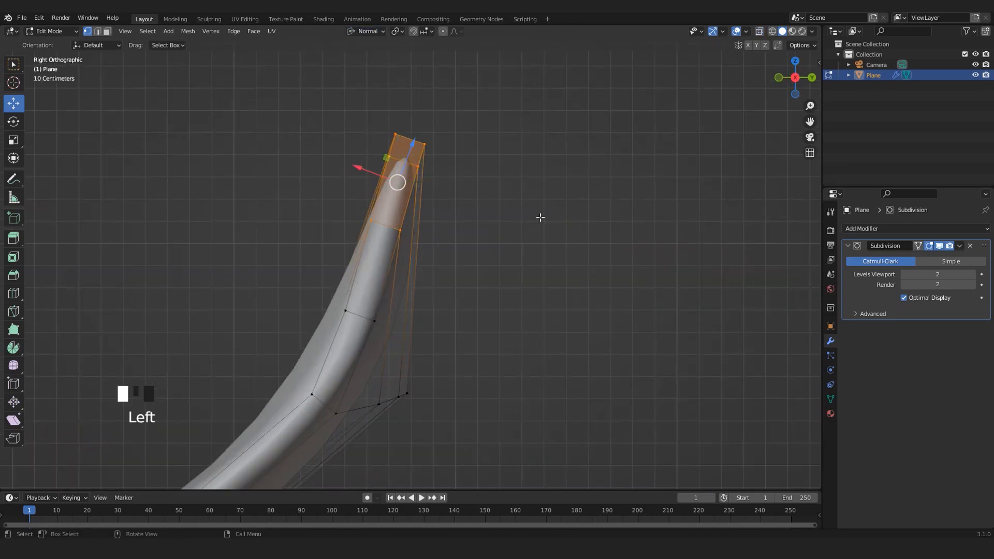
key("s")
key("x")
left_click(482, 172)
- Rotate the tip vertices and scale them once more along the Normal X axis
key("r")
left_click(497, 166)
key("s")
key("x")
left_click(487, 215)
- Return to Object Mode and deselect the leaf
key("Tab")
middle_click_drag(448, 235, 492, 291)
scroll(492, 291, "down", 5)
left_click(523, 310)
scroll(337, 312, "up", 2)
scroll(399, 375, "down", 4)
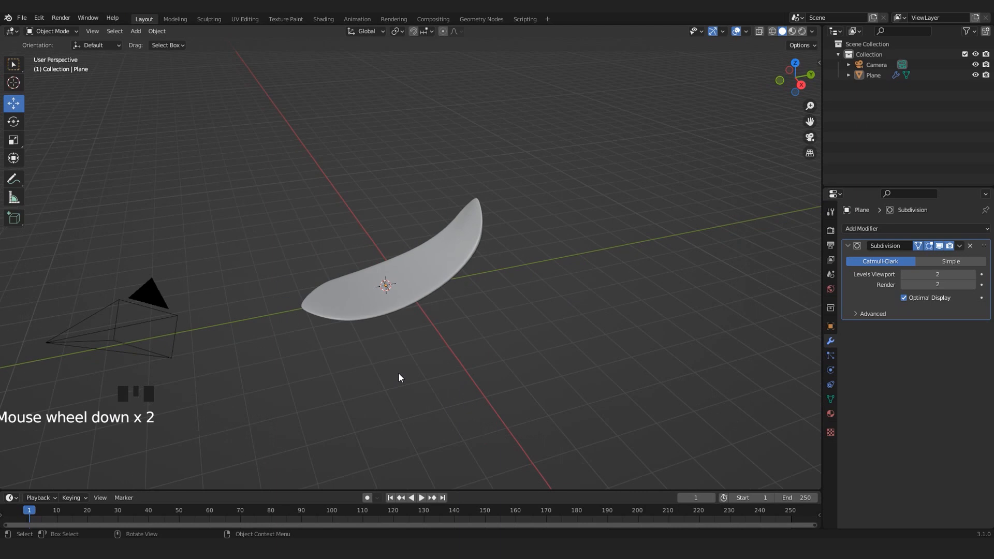
- Select the leaf and examine its curved shape from several angles
middle_click_drag(343, 288, 463, 345)
middle_click_drag(340, 412, 448, 271)
scroll(439, 282, "up", 2)
left_click(441, 255)
scroll(461, 275, "up", 2)
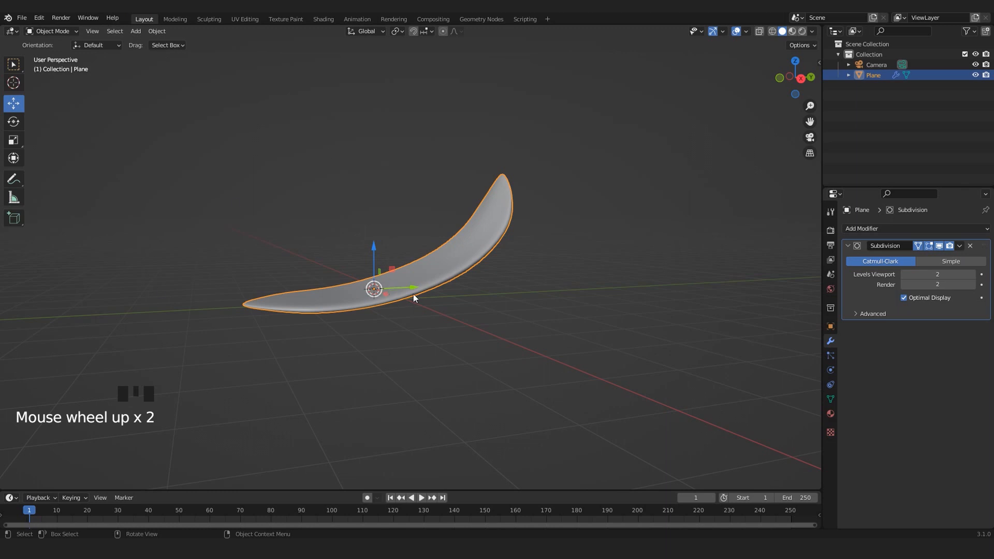
middle_click_drag(389, 287, 443, 305)
scroll(430, 307, "down", 2)
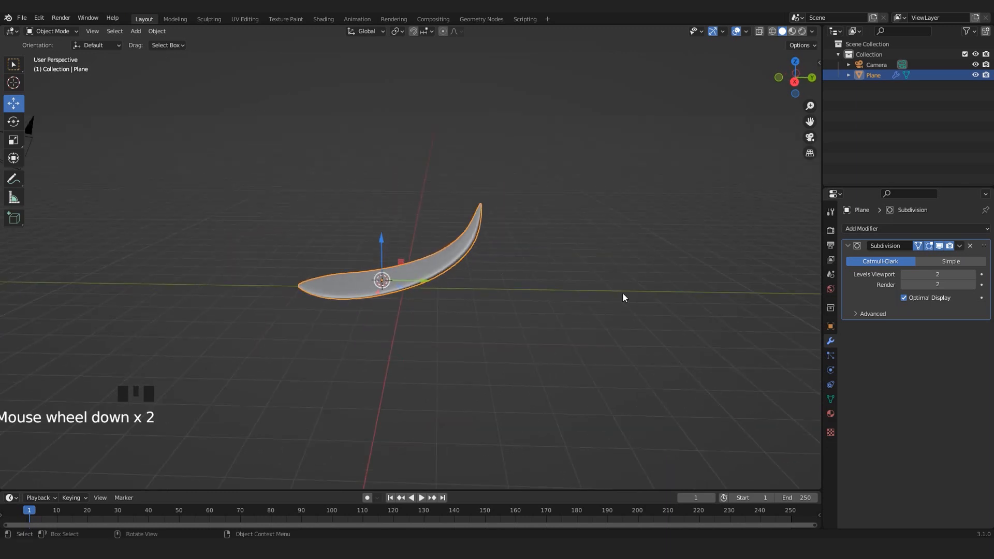
scroll(391, 266, "up", 2)
middle_click_drag(390, 266, 412, 313)
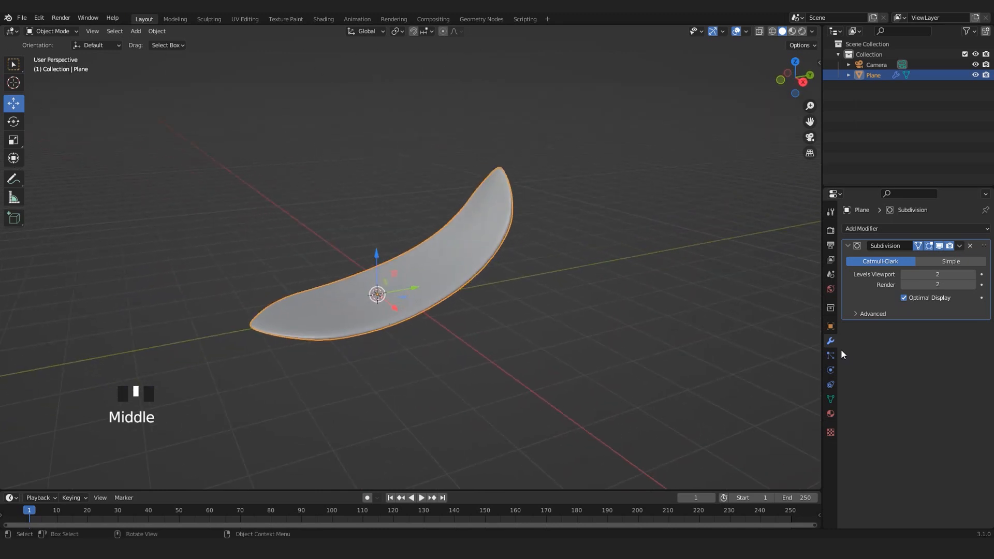
- Add a Basis shape key to the leaf mesh
left_click(830, 400)
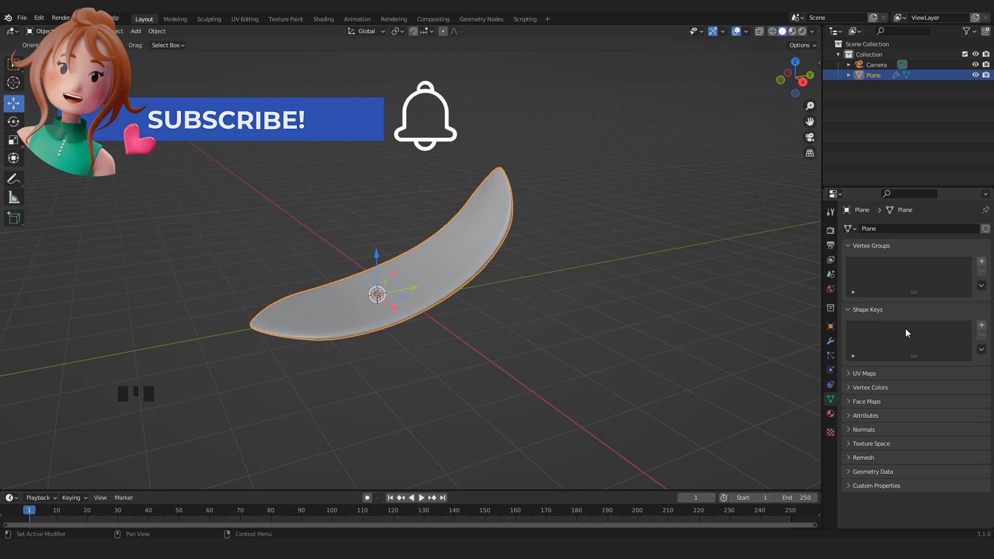
scroll(765, 318, "up", 2)
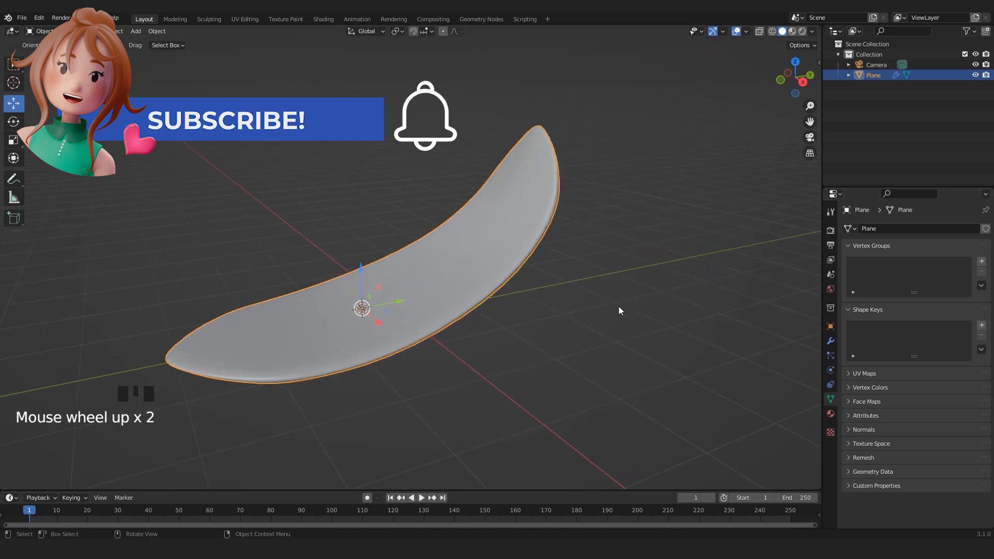
left_click(981, 326)
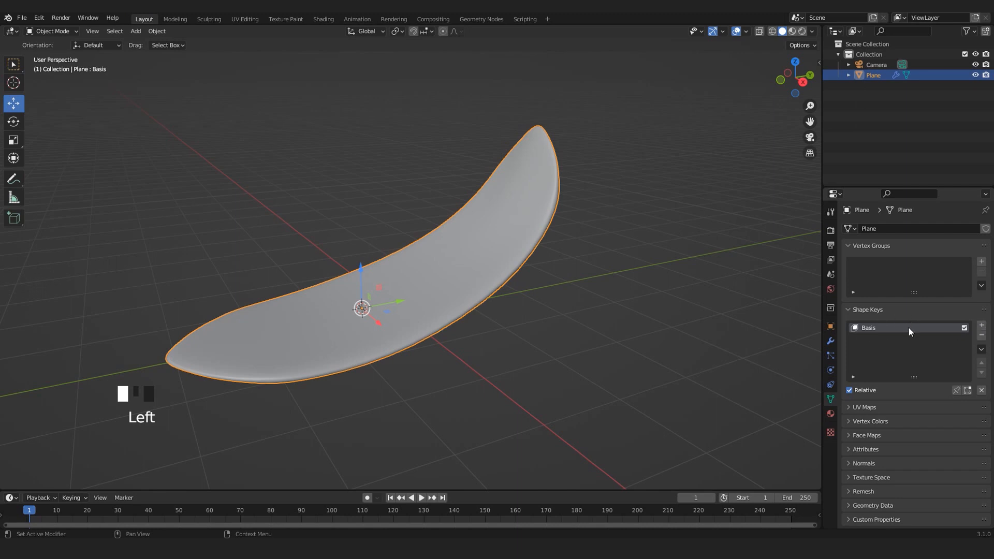
middle_click_drag(421, 303, 349, 319)
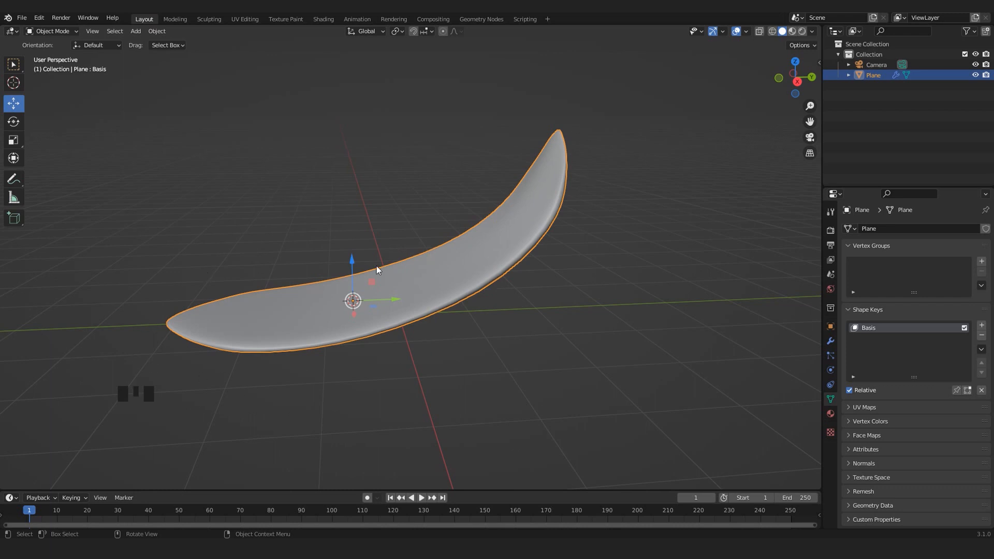
scroll(363, 342, "down", 1)
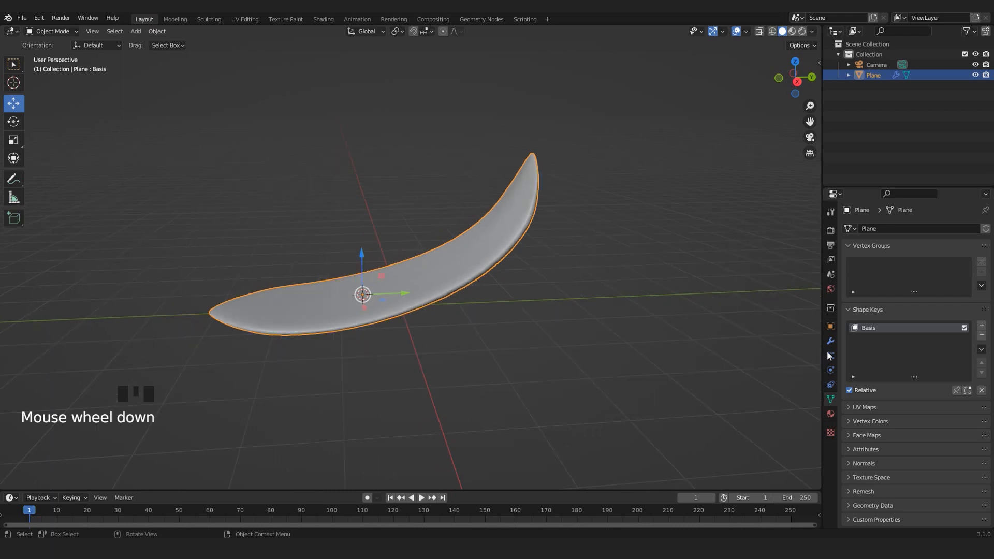
- Add a test shape key above the Basis and raise its value to 1.000
left_click(982, 326)
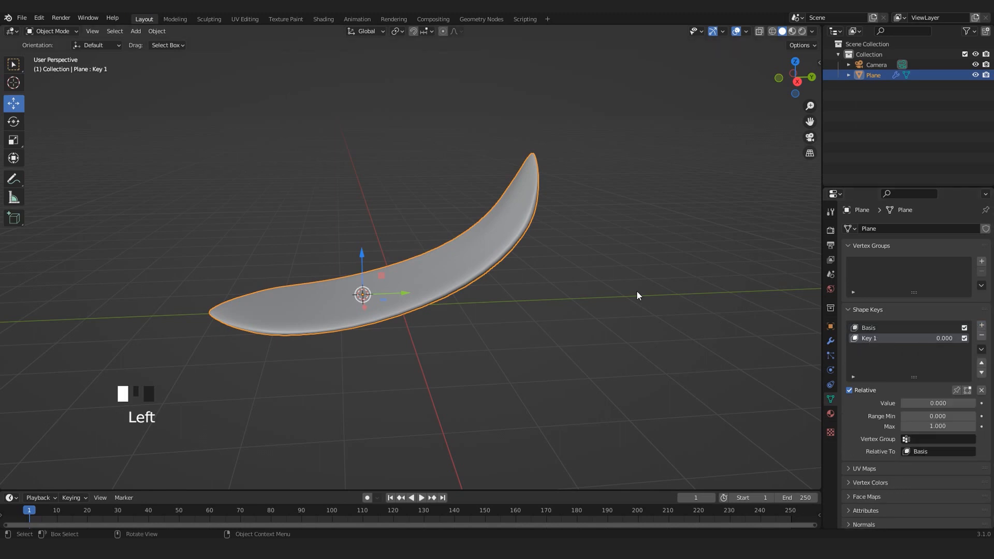
scroll(517, 282, "up", 2)
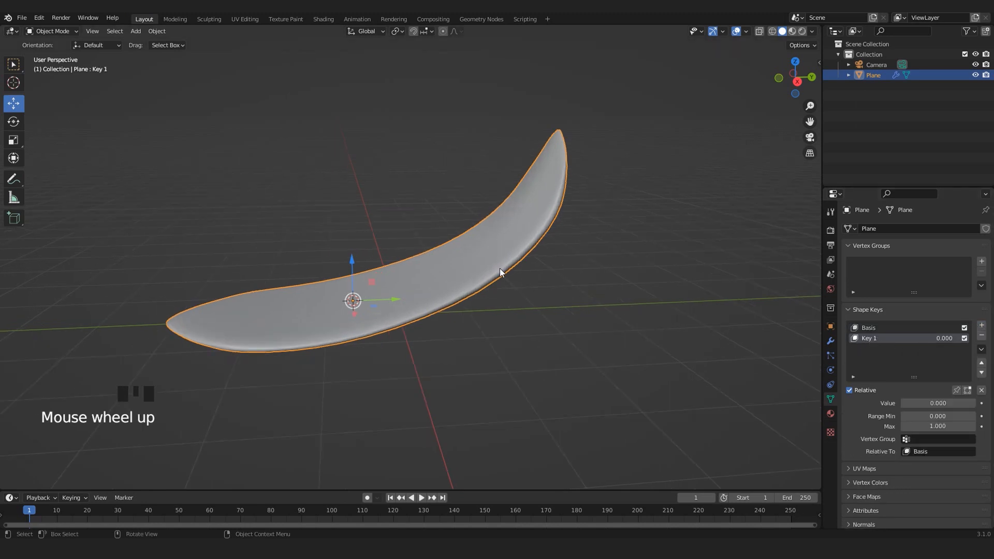
key("Tab")
key("Tab")
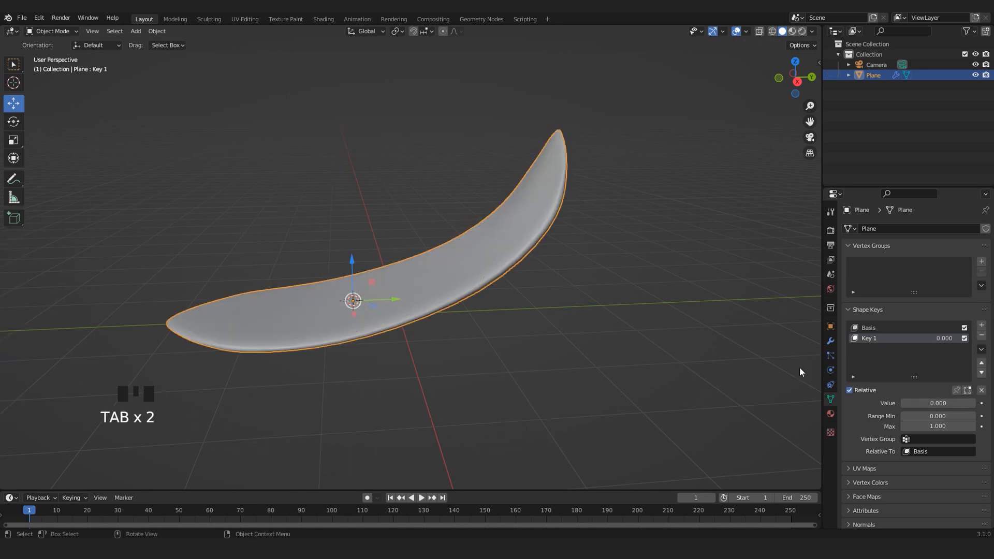
left_click_drag(909, 407, 953, 405)
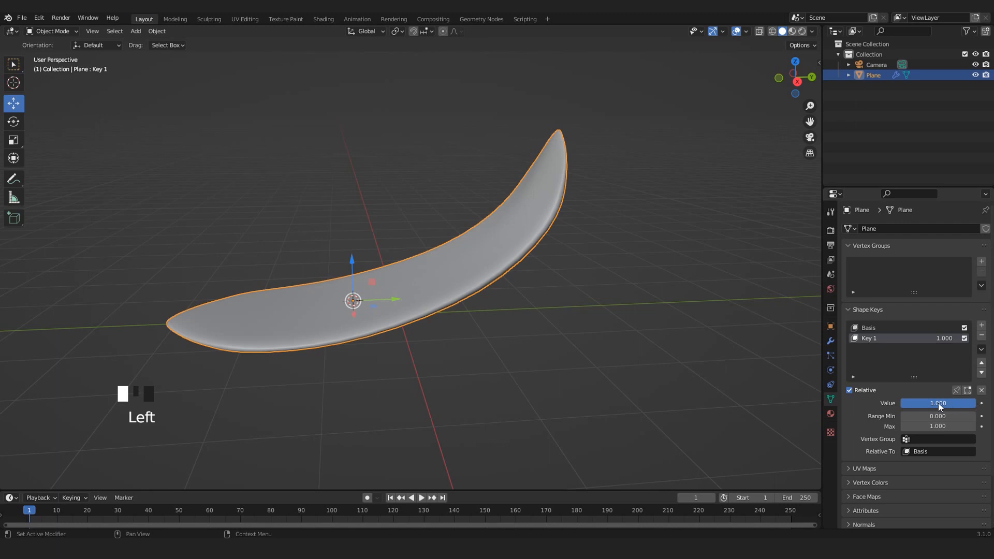
- Pull one vertex on the leaf's upper surface far upward in Edit Mode for the test key, and return to Object Mode
key("Tab")
left_click(474, 259)
left_click_drag(468, 228, 369, 176)
scroll(369, 176, "down", 3)
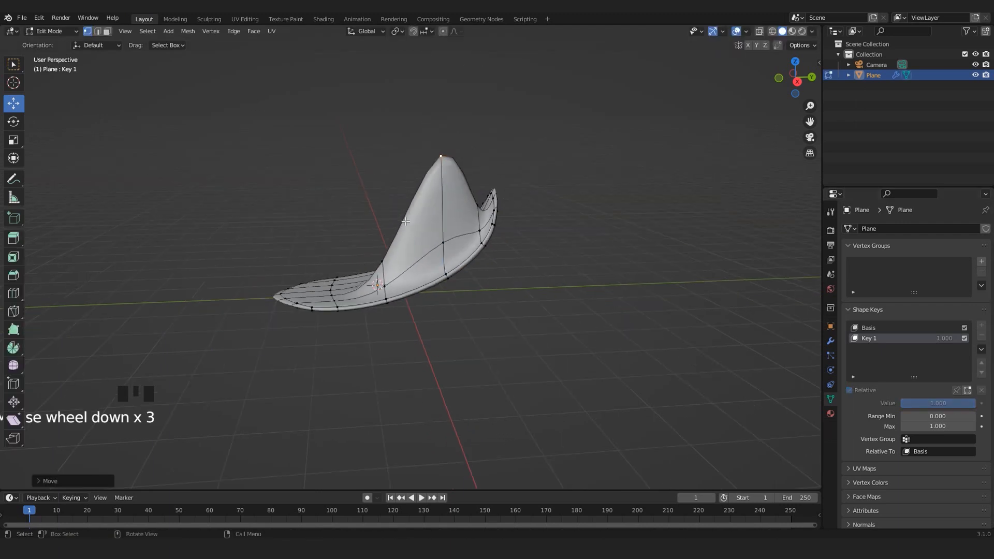
key("Tab")
- Lower the test shape key's value to 0.000 and view the leaf without the deformation
middle_click_drag(406, 221, 466, 233)
scroll(446, 220, "up", 3)
left_click_drag(958, 406, 901, 406)
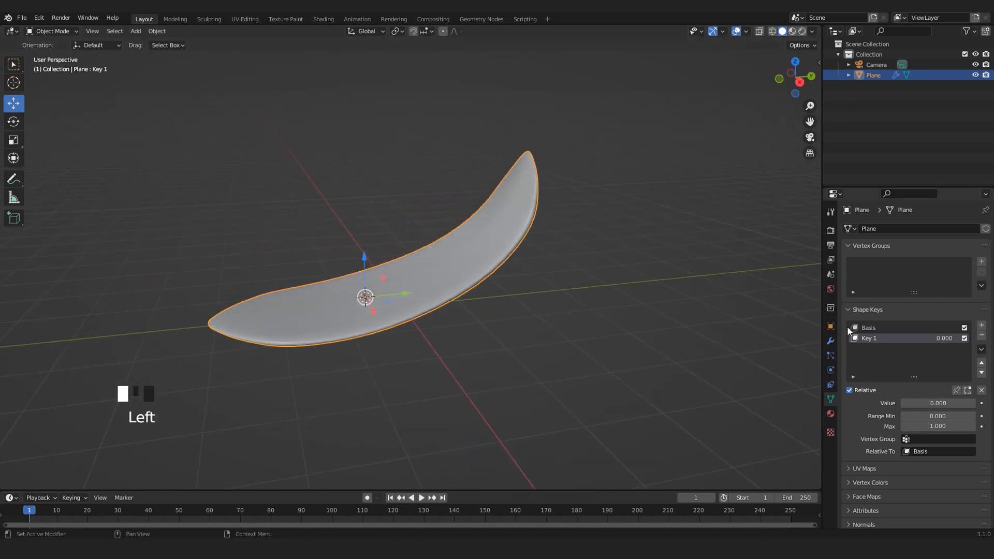
scroll(425, 263, "up", 3)
scroll(424, 263, "down", 3)
middle_click_drag(409, 297, 421, 315)
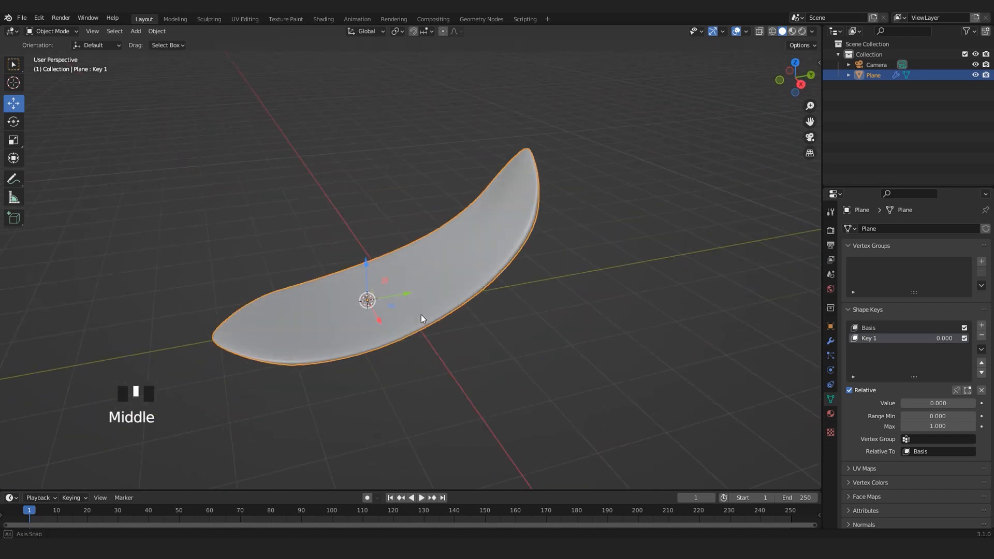
mouse_move(915, 403)
left_mouse_down()
mouse_move(968, 402)
mouse_move(904, 403)
left_mouse_up()
scroll(438, 248, "up", 2)
scroll(438, 247, "down", 4)
middle_click_drag(477, 293, 549, 220)
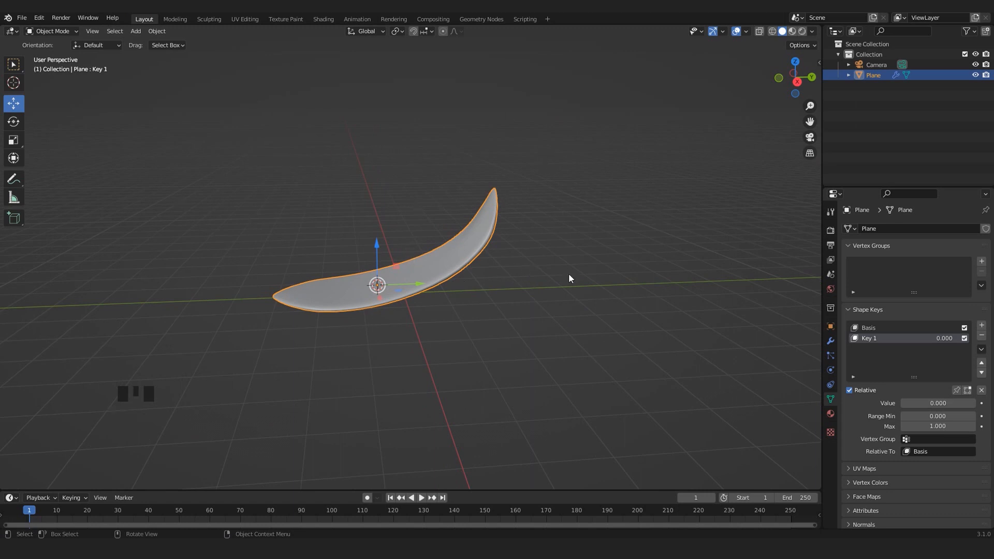
scroll(473, 240, "up", 1)
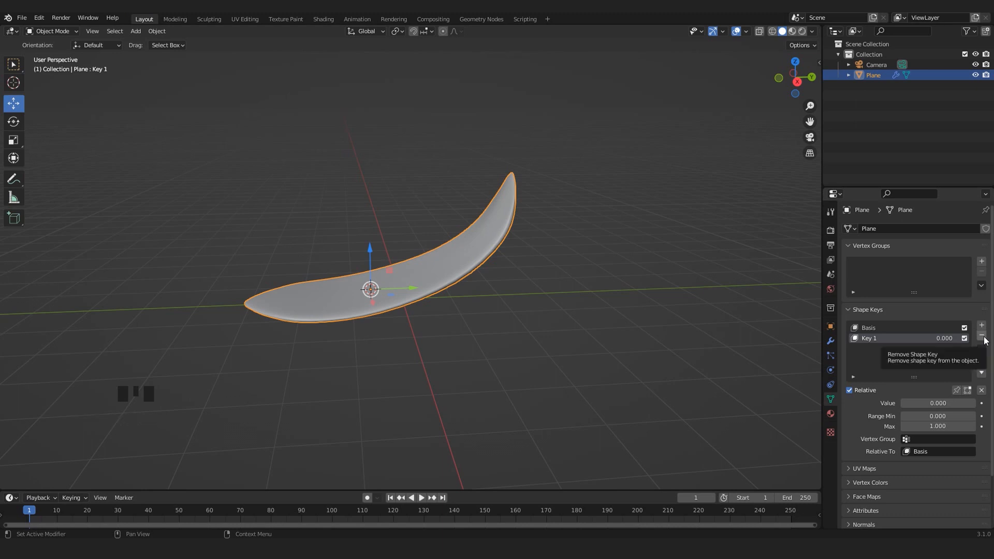
- Raise the test shape key's value to 1.000 again and remove the key from the leaf
scroll(396, 310, "up", 1)
middle_click_drag(398, 312, 442, 312, "shift")
left_click_drag(912, 403, 983, 404)
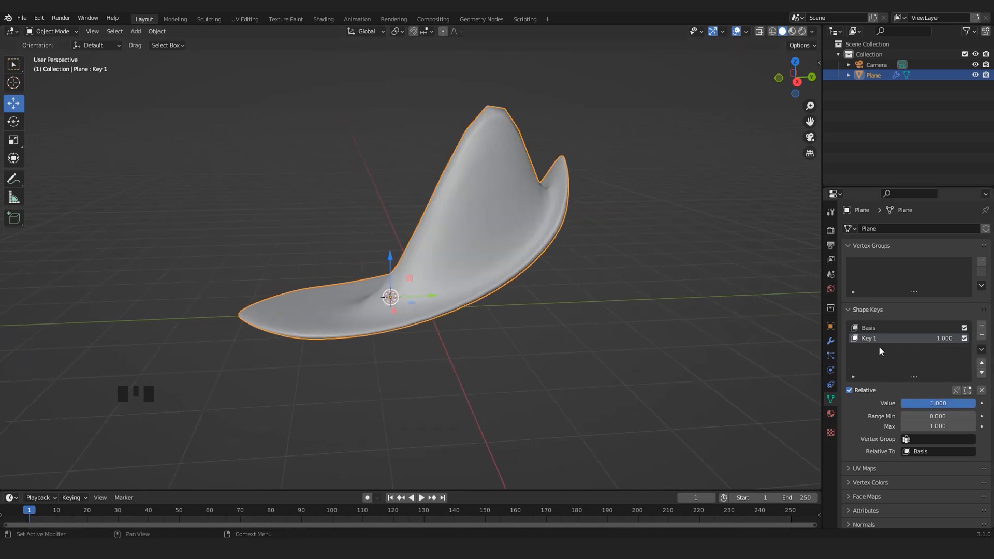
left_click(982, 336)
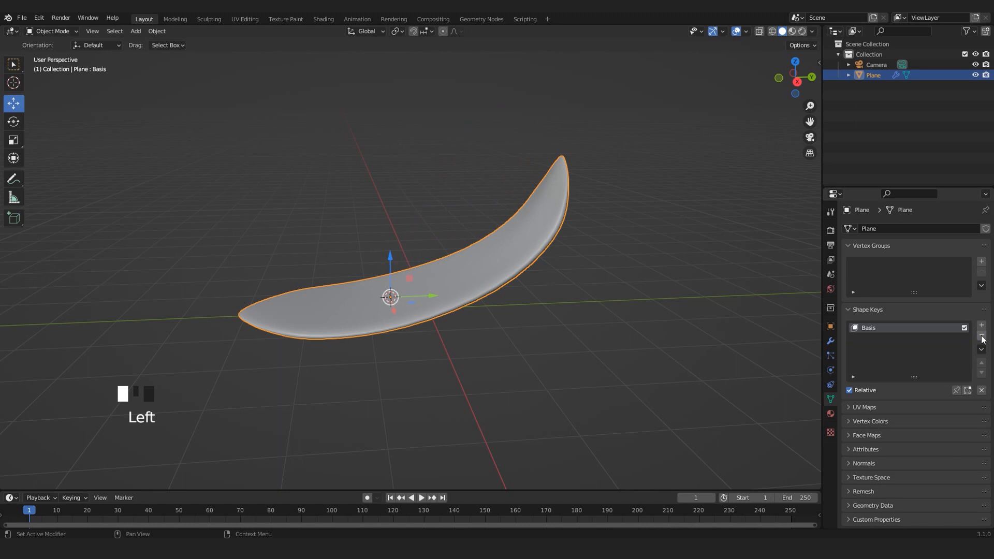
- Add a new shape key named closing and set its value to 1.000
middle_click_drag(376, 348, 505, 332)
left_click(981, 325)
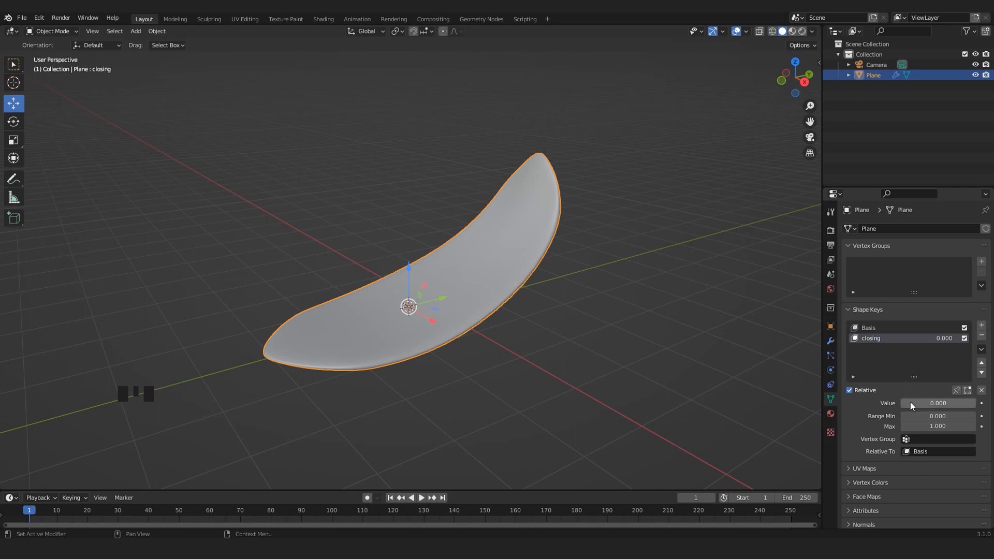
left_click_drag(902, 404, 973, 404)
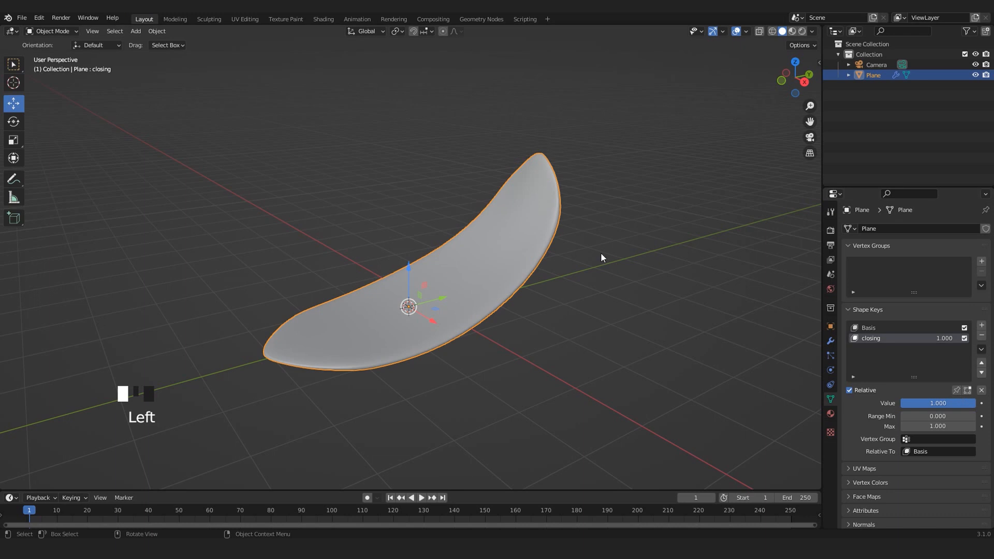
- Select the leaf's upper half through the mesh in side view, rotate it inward and move it toward the base
key("Tab")
scroll(508, 299, "down", 2)
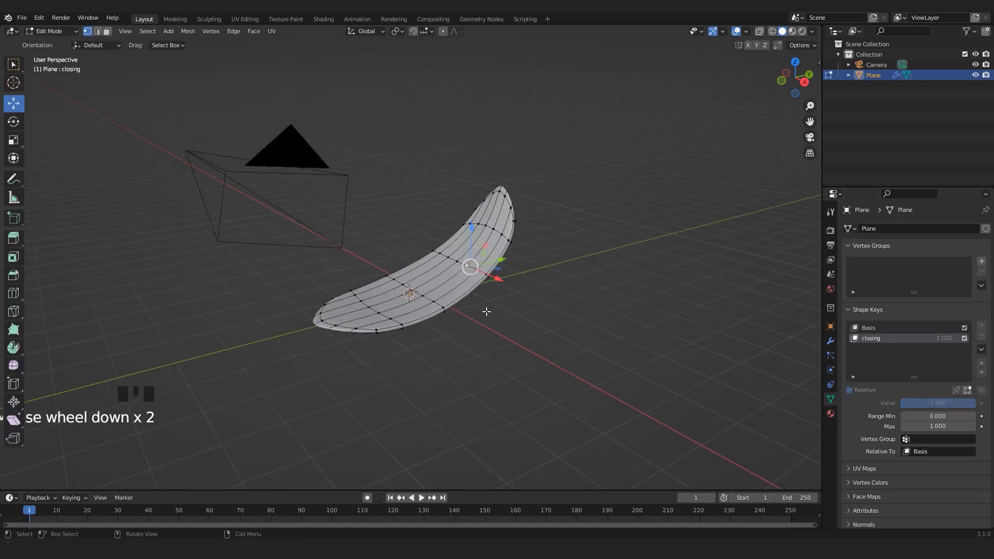
key("KP_3")
middle_click_drag(486, 309, 473, 285, "shift")
scroll(466, 298, "up", 3)
key("alt+z")
left_click_drag(694, 118, 483, 362)
key("r")
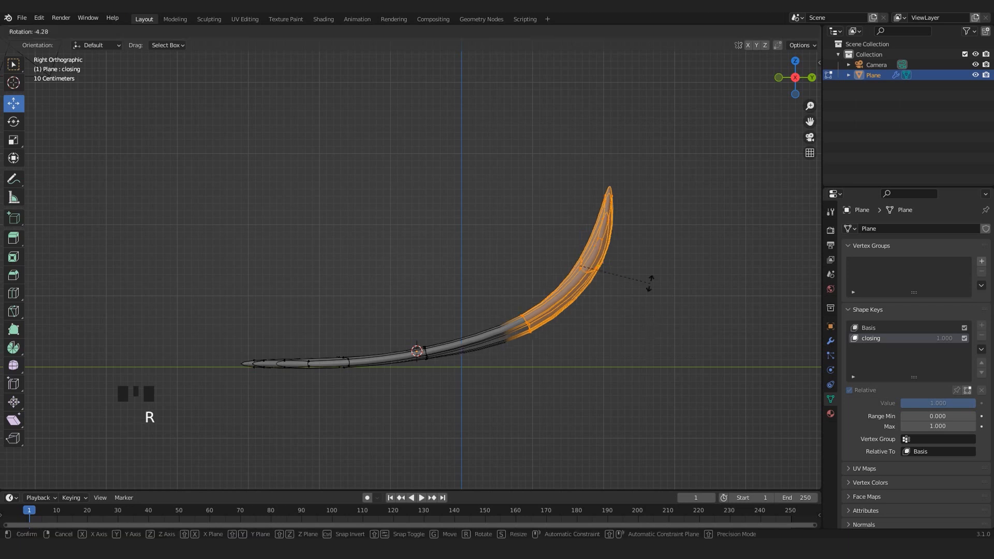
left_click(608, 253)
left_click_drag(580, 236, 547, 194)
left_click_drag(617, 224, 527, 230)
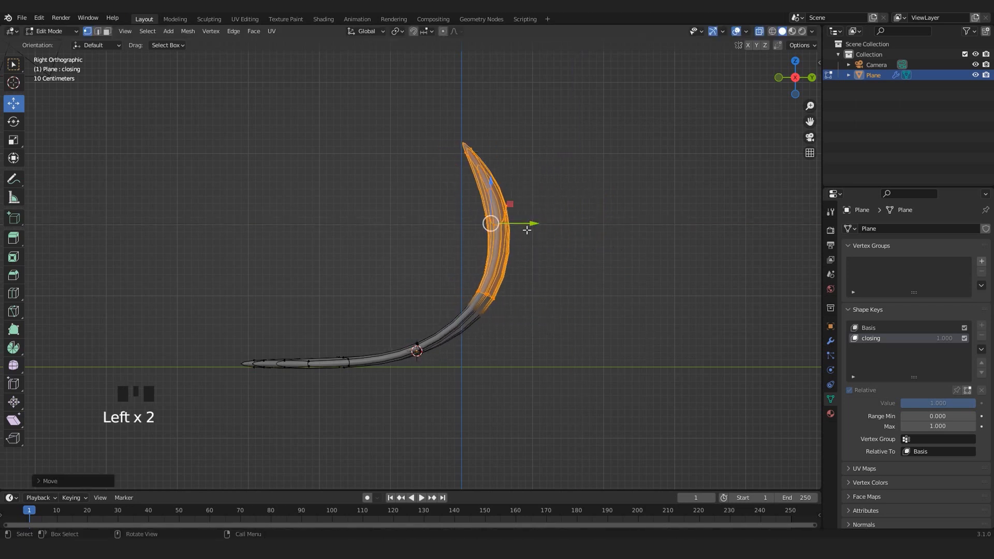
- Select only the tip vertices, rotate them further inward and shift them along Y toward the base
left_click_drag(421, 111, 513, 202)
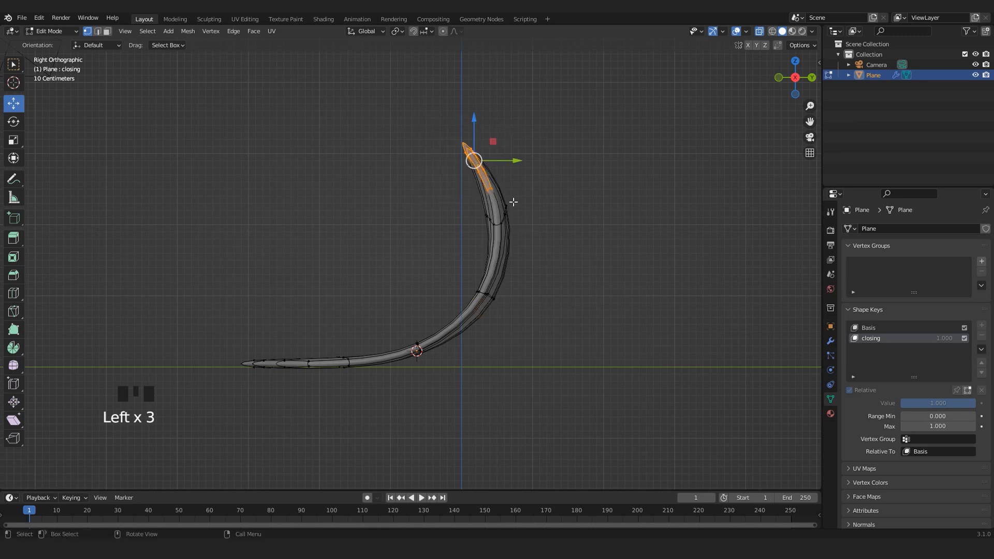
left_click(590, 165)
left_click_drag(528, 100, 431, 201)
key("r")
left_click(531, 131)
left_click_drag(516, 161, 491, 160)
middle_click_drag(491, 161, 495, 249)
key("alt+z")
middle_click_drag(496, 304, 469, 293)
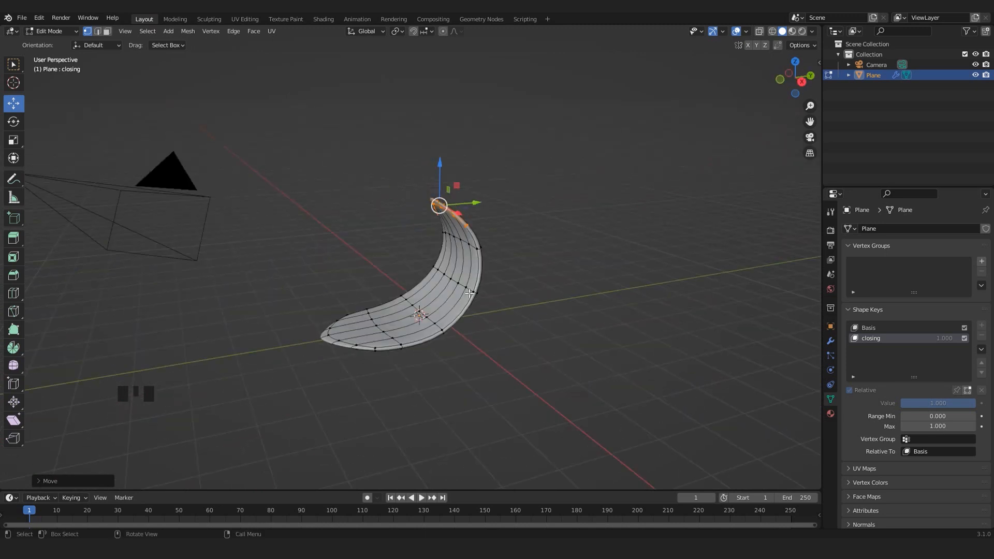
- Select the upper section of the leaf through the mesh in side view and shift it slightly inward along Y
key("KP_3")
scroll(493, 271, "up", 2)
scroll(494, 273, "down", 1)
key("alt+z")
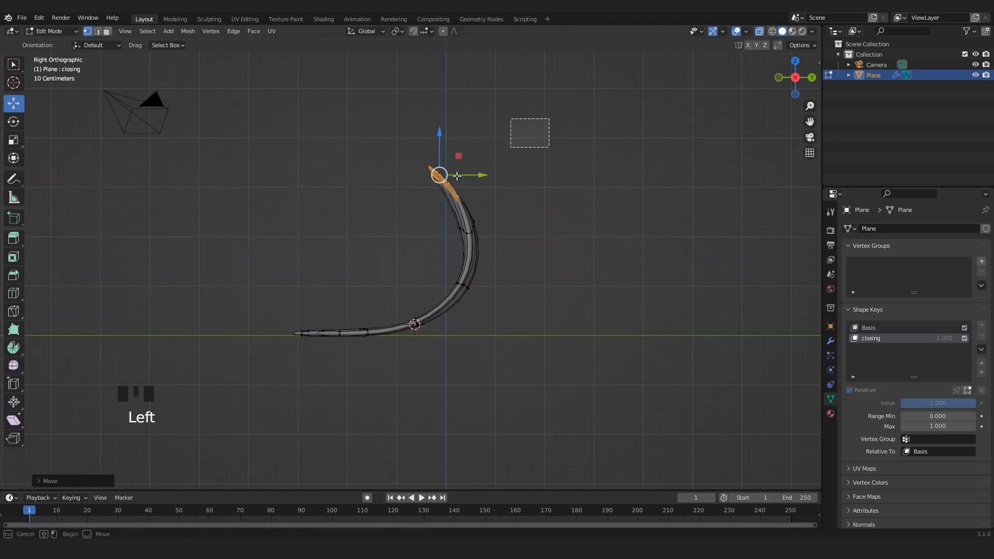
left_click_drag(523, 121, 409, 228)
left_click_drag(518, 129, 397, 243)
left_click_drag(490, 200, 480, 199)
- Undo a trial rotation of the tip vertices and shift the tip slightly inward along Y instead
left_click_drag(481, 115, 373, 222)
key("r")
left_click(521, 160)
key("ctrl+z")
scroll(482, 168, "up", 1)
left_click_drag(470, 160, 464, 160)
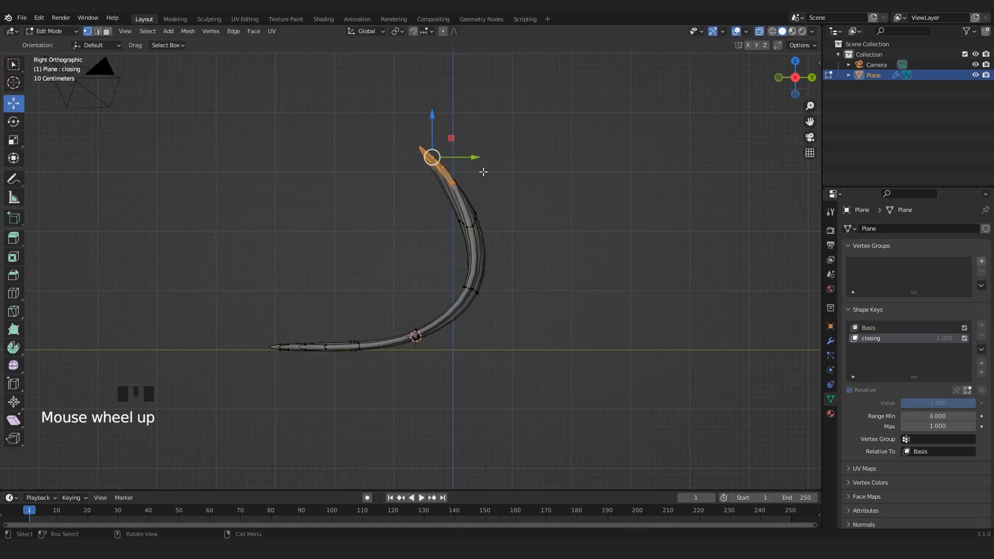
key("alt+z")
- Preview the closing deformation in Object Mode by sweeping its value up to 1.000
key("Tab")
scroll(464, 191, "down", 2)
middle_click_drag(464, 191, 441, 210)
left_click_drag(918, 403, 982, 403)
- Rotate the leaf's upper section a little more in side view, nudge it inward along Y and return to Object Mode
key("KP_3")
key("Tab")
middle_click_drag(531, 146, 510, 171, "shift")
key("alt+z")
left_click_drag(521, 152, 352, 273)
key("r")
left_click(559, 219)
left_click_drag(467, 235, 466, 232)
left_click_drag(548, 123, 377, 320)
key("alt+z")
key("Tab")
- Check the closing deformation, set its value to 0.000 and make the Basis shape key active
middle_click_drag(377, 319, 440, 277)
mouse_move(927, 404)
left_mouse_down()
mouse_move(900, 404)
mouse_move(932, 404)
left_mouse_up()
middle_click_drag(508, 280, 558, 325)
scroll(558, 325, "up", 2)
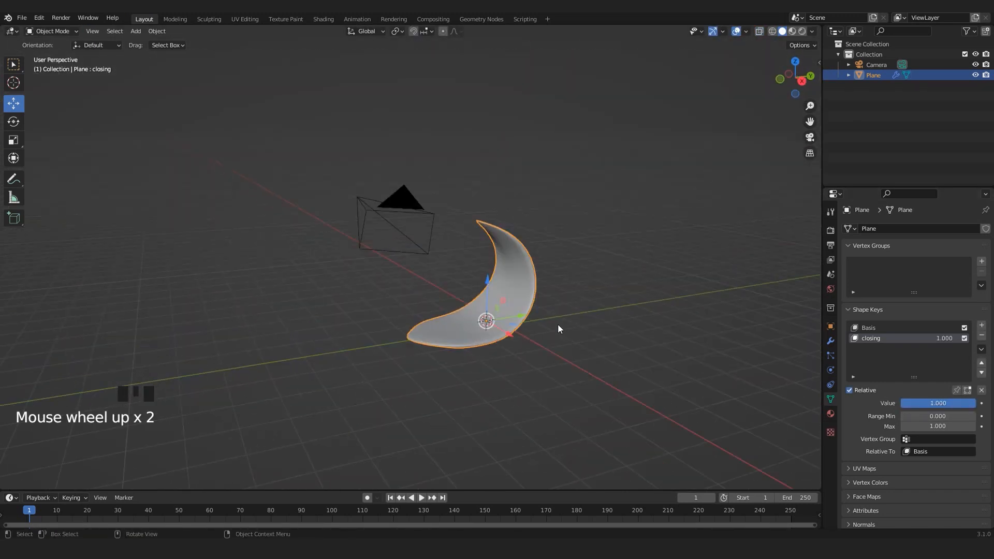
left_click_drag(962, 403, 901, 403)
left_click(870, 329)
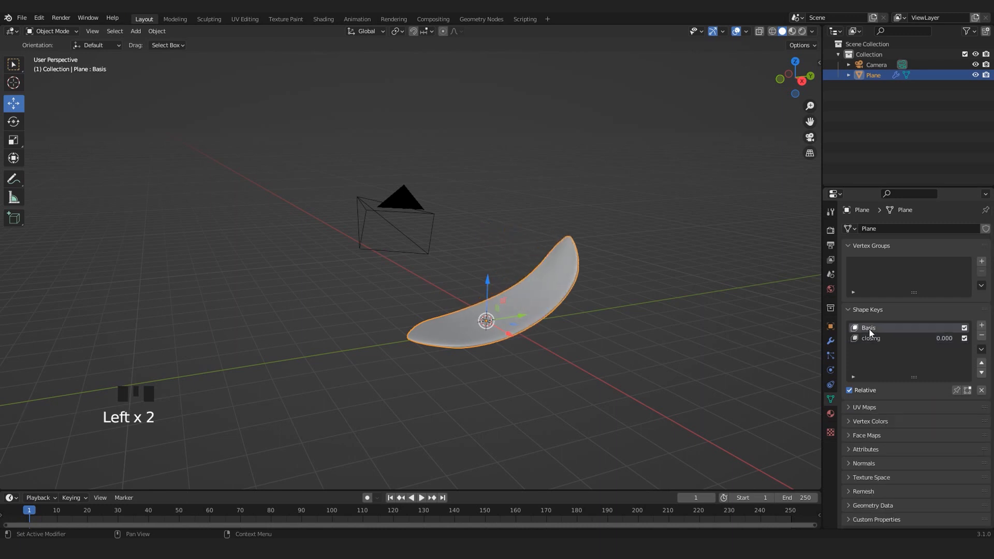
- Move the leaf about 4 m along the positive Y axis in top view
middle_click_drag(436, 343, 451, 364)
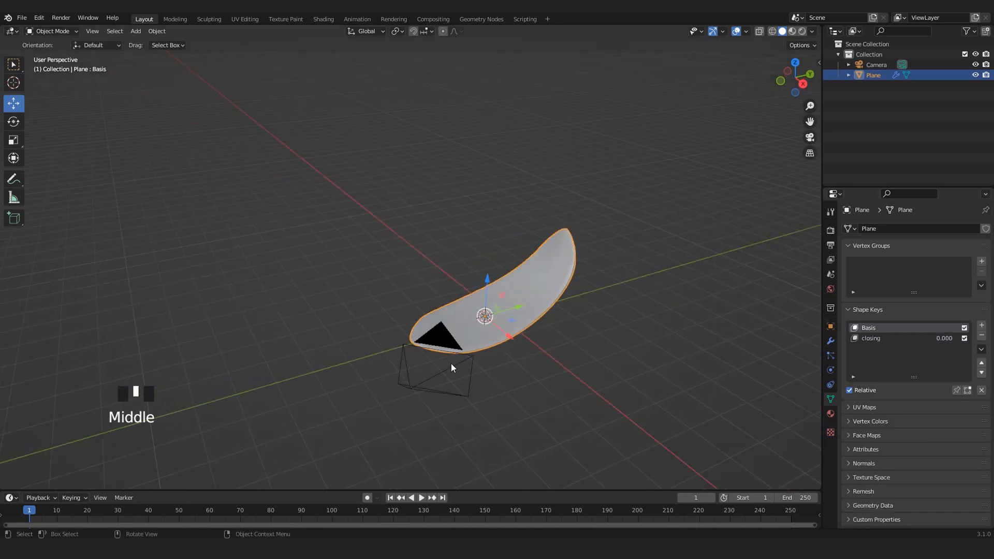
left_click(564, 309)
middle_click_drag(563, 309, 440, 333)
left_click(421, 278)
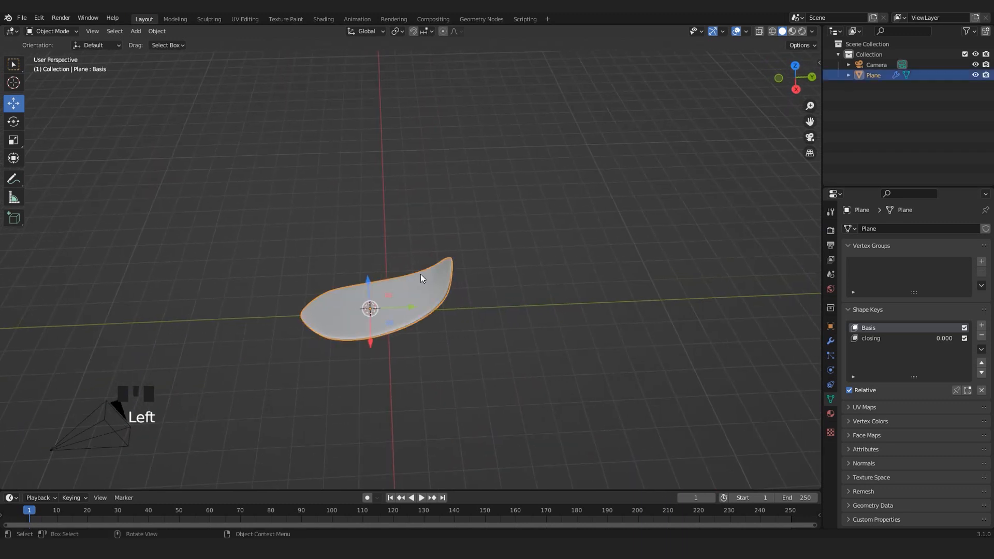
key("KP_7")
left_click_drag(433, 276, 432, 168)
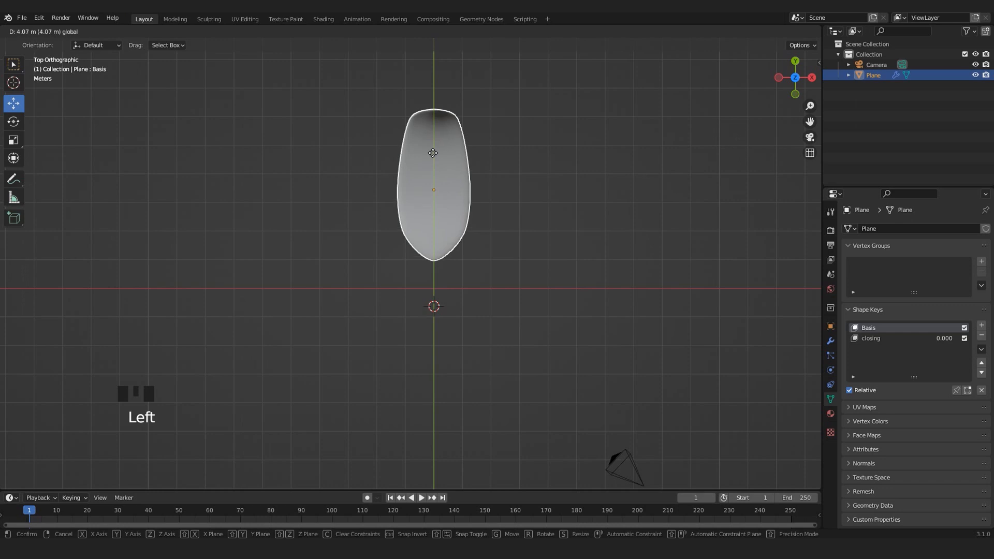
left_click(432, 151)
- Nudge the leaf slightly back along Y so its pointed base sits just above the X axis line
scroll(440, 302, "up", 2)
middle_click_drag(441, 299, 430, 328, "shift")
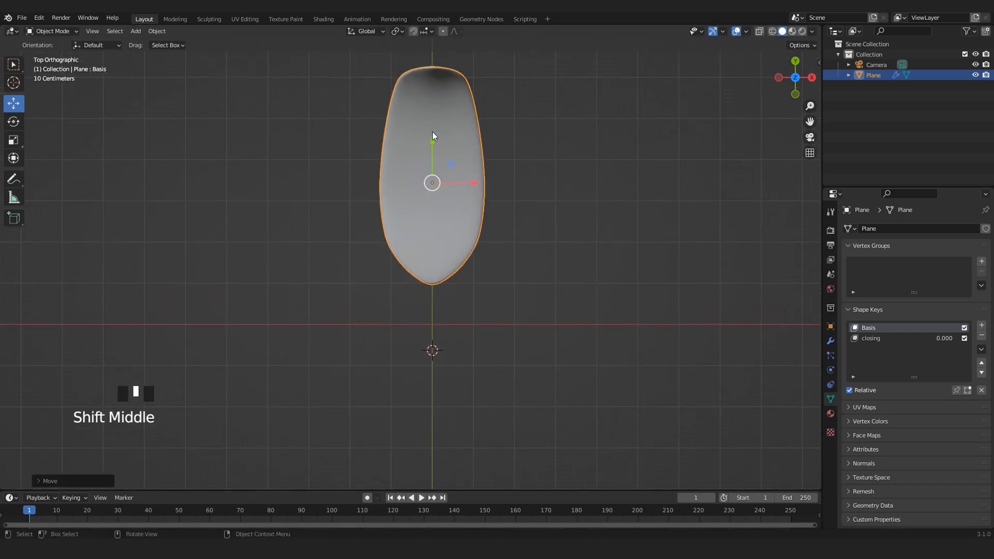
left_click_drag(432, 136, 437, 143)
scroll(443, 191, "down", 1)
middle_click_drag(443, 191, 426, 183, "shift")
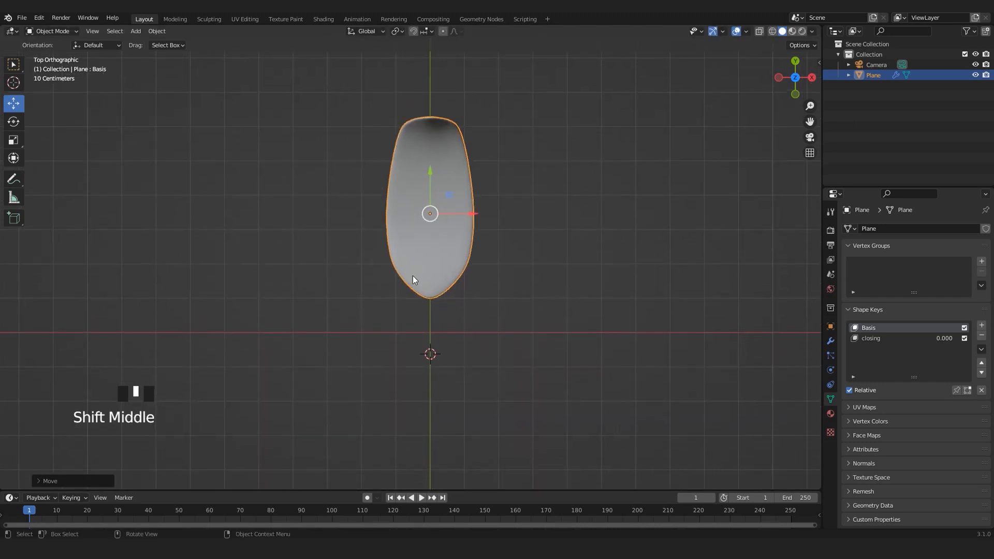
- Snap the 3D cursor to the world origin
scroll(430, 340, "up", 2)
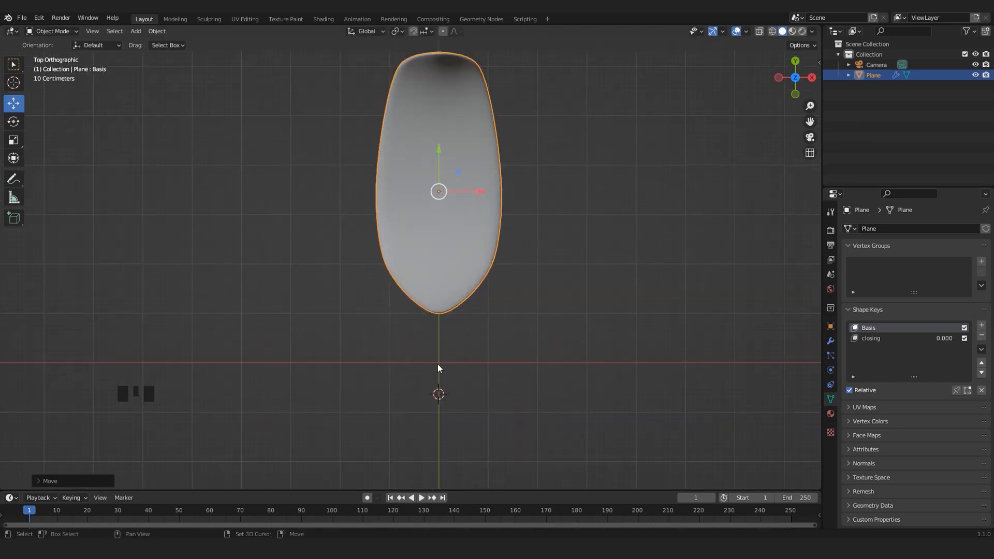
key("shift+s")
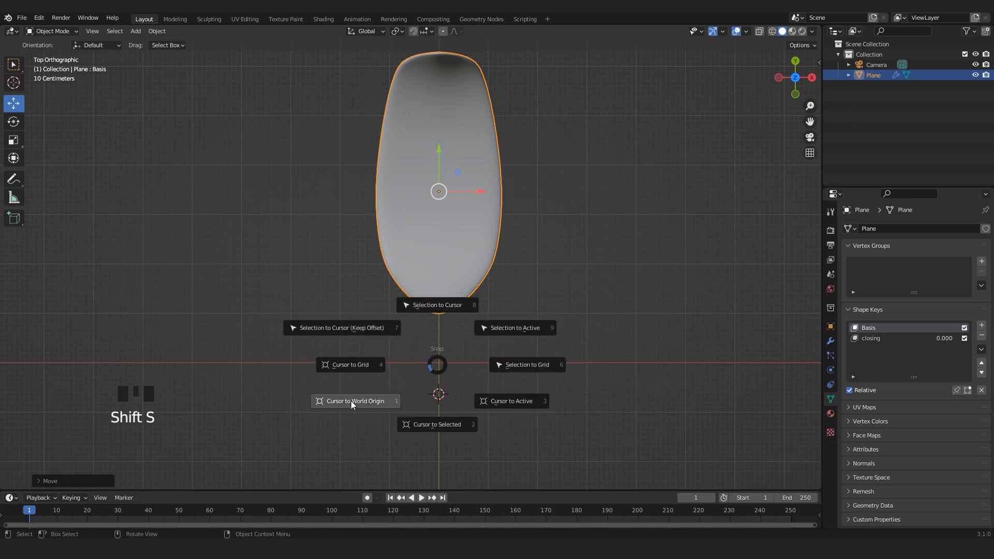
left_click(352, 401)
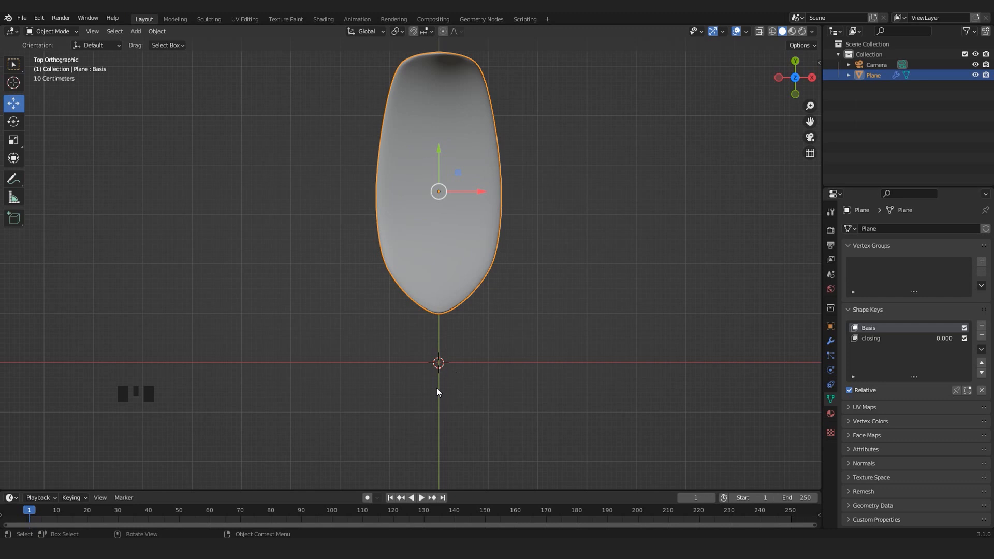
- Set the leaf's origin to the 3D cursor so it pivots around the world center
scroll(390, 197, "down", 2)
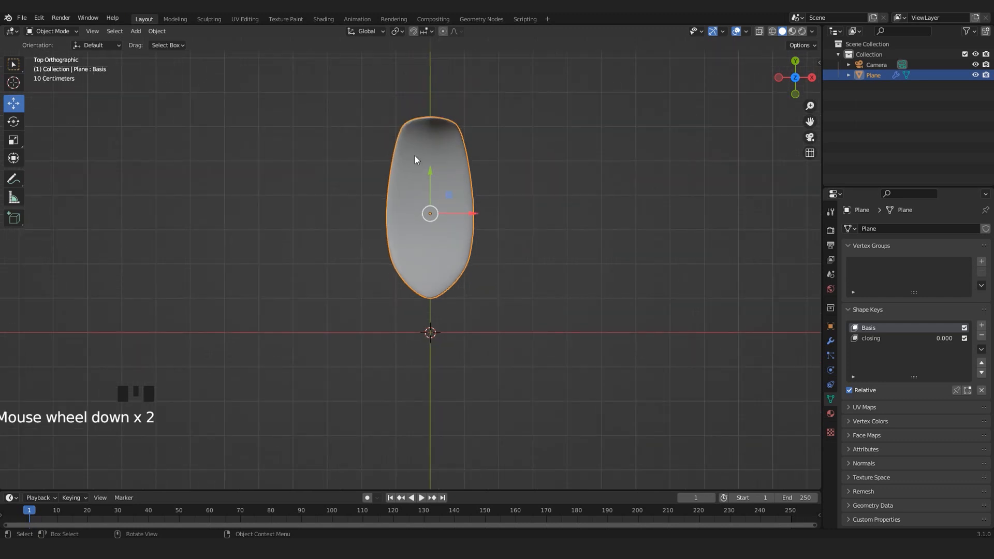
left_click(167, 29)
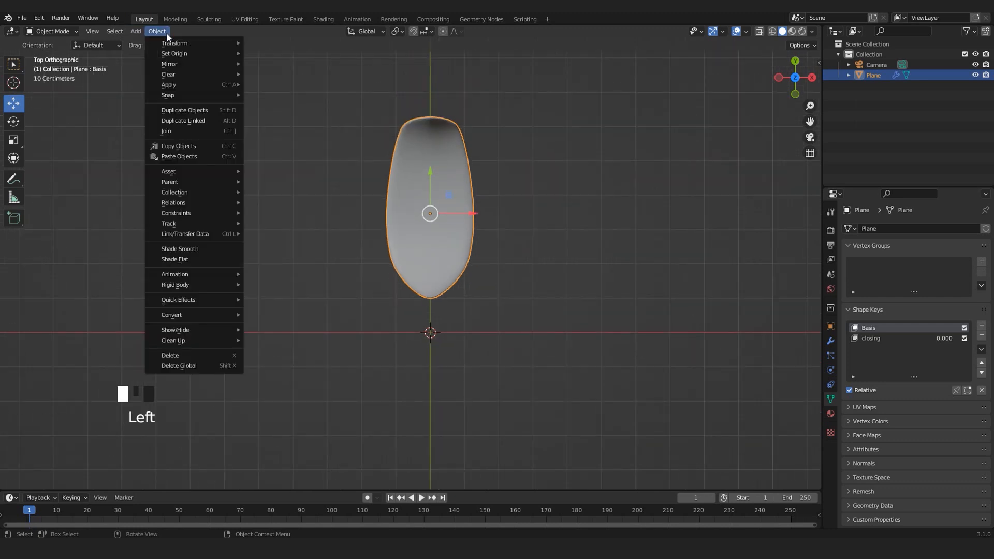
mouse_move(173, 54)
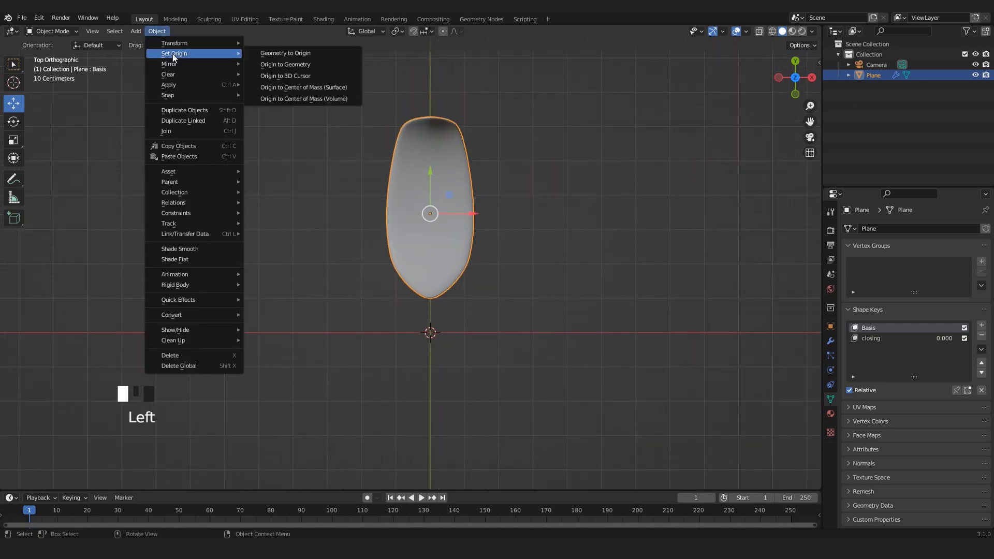
left_click(297, 77)
middle_click_drag(514, 266, 491, 322)
middle_click_drag(501, 362, 482, 317)
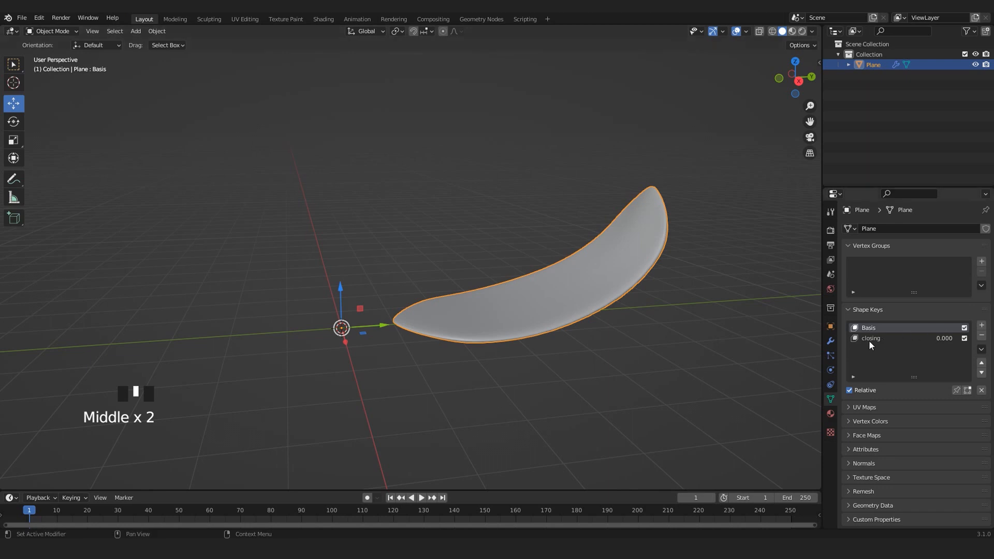
- Add a Sphere empty at the 3D cursor on the world origin
scroll(443, 337, "down", 3)
scroll(435, 336, "up", 3)
middle_click_drag(370, 334, 401, 350, "shift")
key("shift+a")
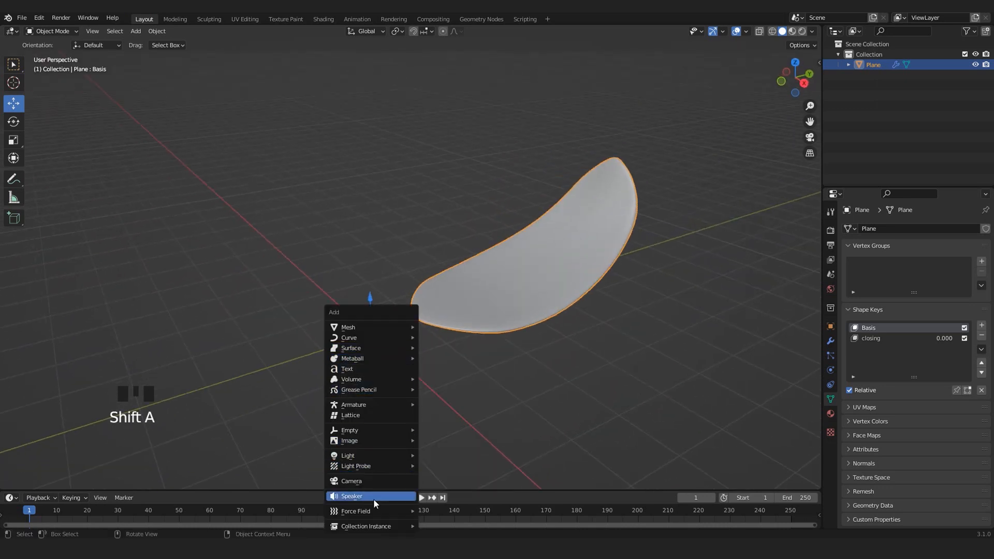
mouse_move(370, 433)
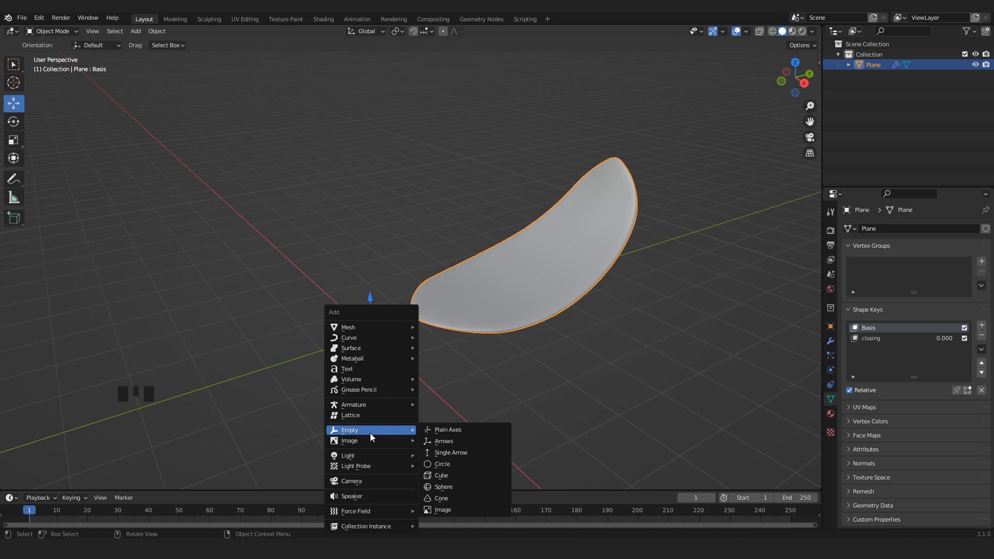
left_click(448, 487)
- Raise the sphere empty along the Z axis until it hangs well above the leaf
scroll(430, 362, "down", 3)
middle_click_drag(430, 361, 381, 306)
middle_click_drag(374, 260, 379, 285, "shift")
left_click_drag(379, 285, 379, 210)
scroll(437, 286, "up", 3)
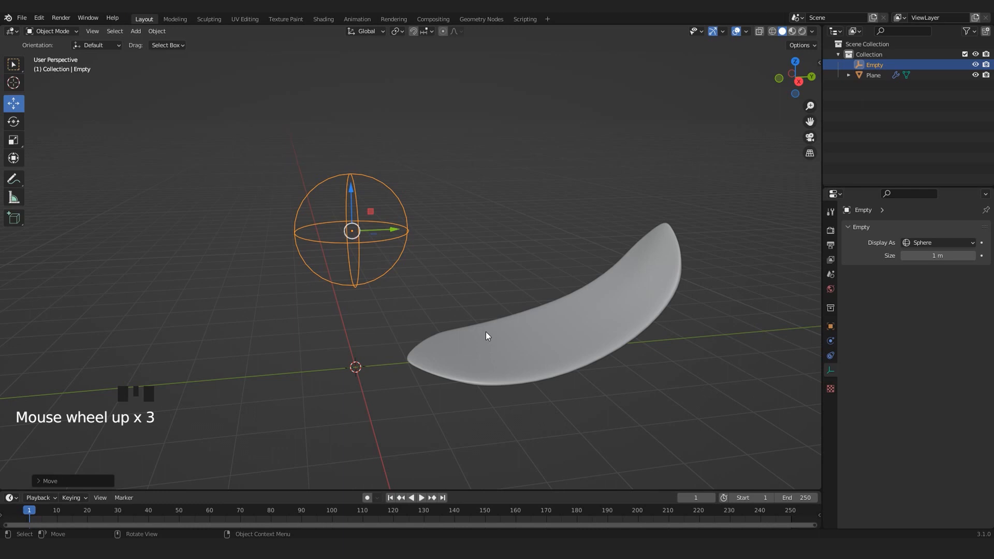
middle_click_drag(486, 332, 616, 263)
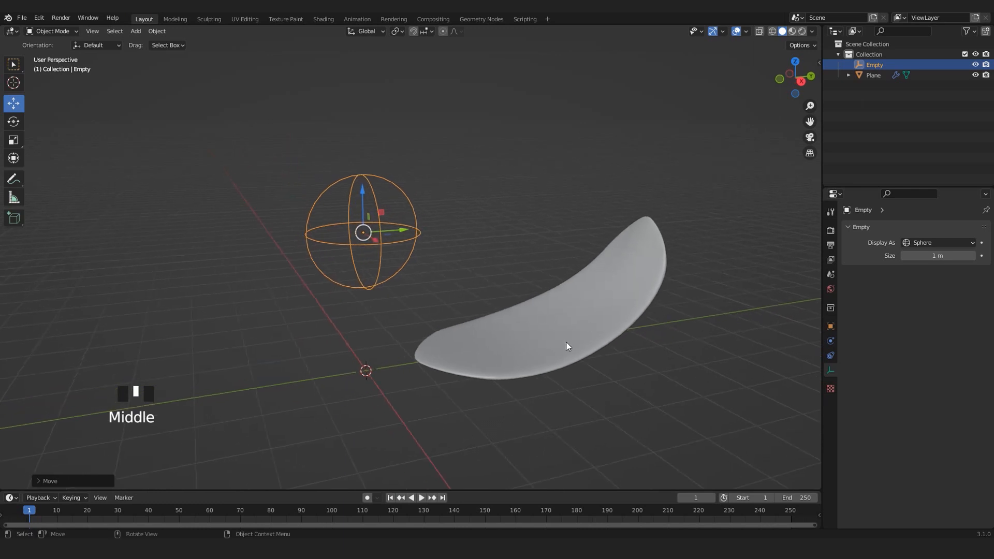
scroll(352, 240, "down", 2)
left_click_drag(384, 200, 390, 153)
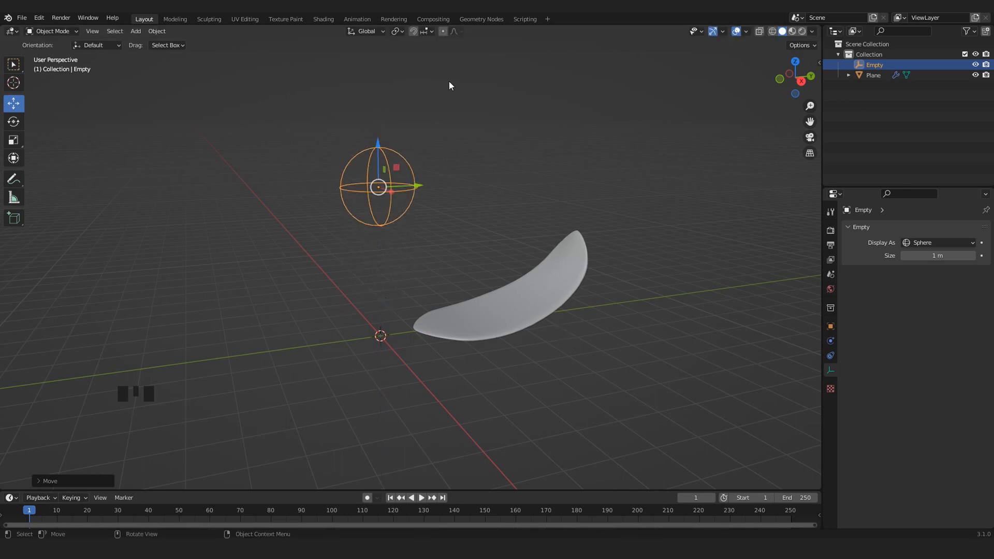
- Select the leaf, make its closing shape key active and raise the key's value to 1.000 to check the curl
left_click(496, 324)
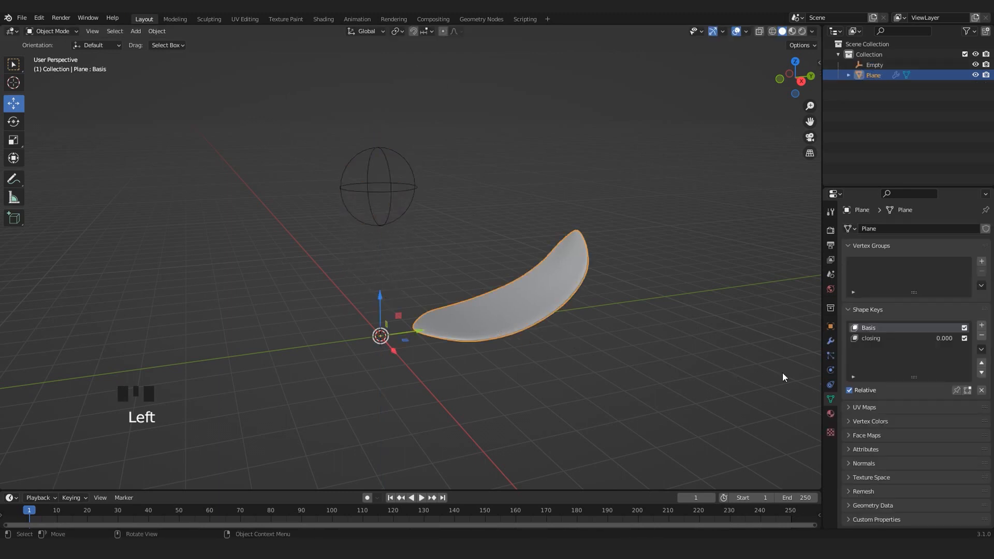
left_click(871, 340)
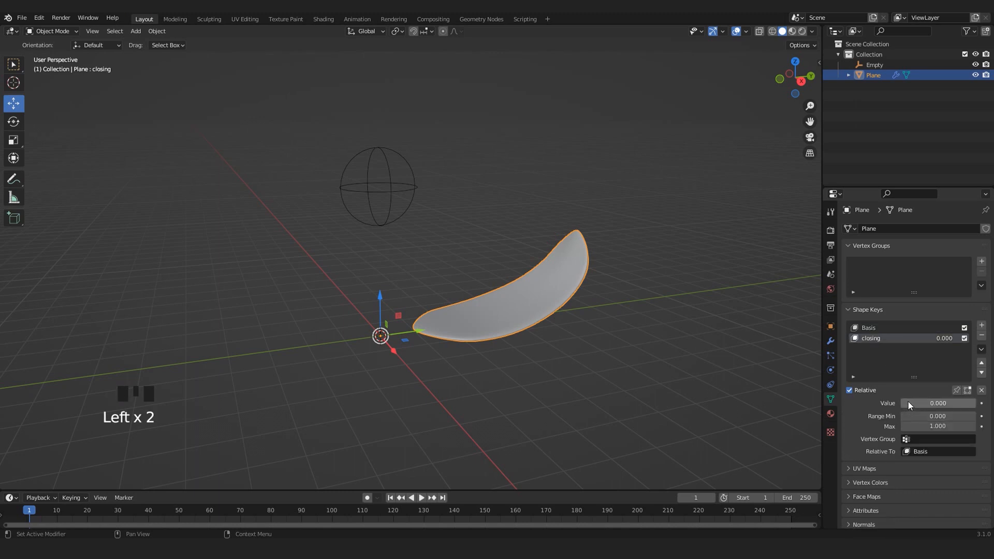
left_click_drag(909, 403, 978, 403)
mouse_move(511, 341)
middle_mouse_down()
mouse_move(482, 326)
mouse_move(495, 346)
middle_mouse_up()
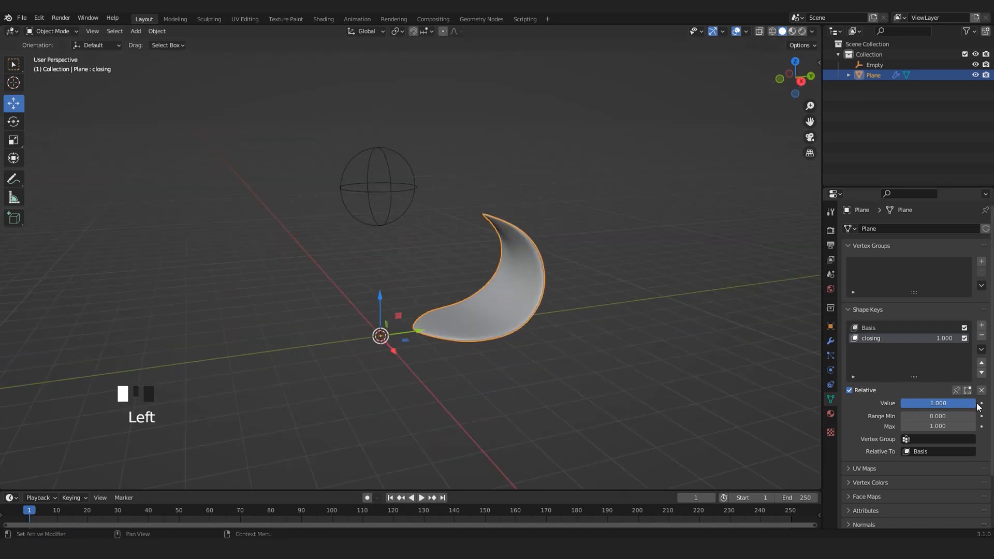
middle_click_drag(526, 343, 497, 331)
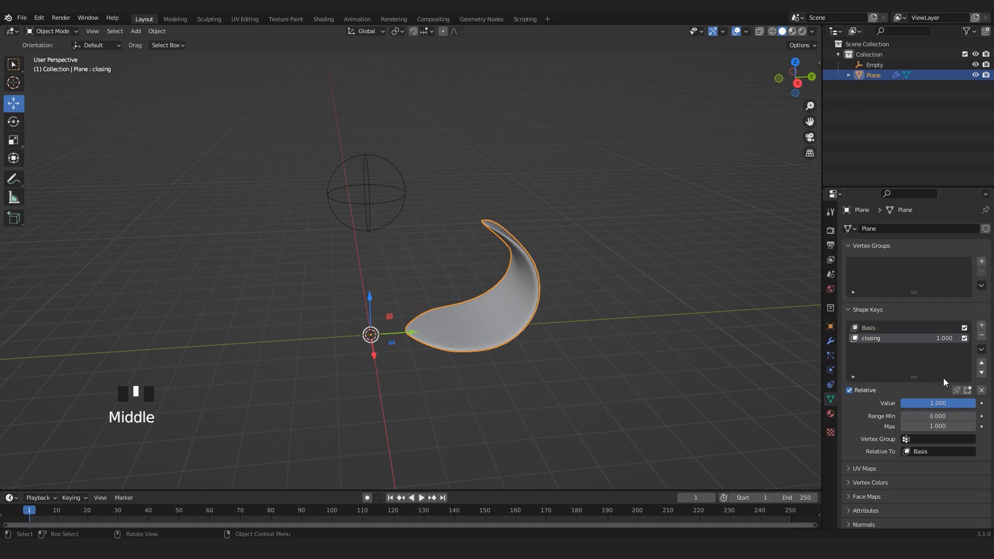
- Add a driver to the closing shape key's value, using the Averaged Value type with Empty as the variable's object
right_click(928, 402)
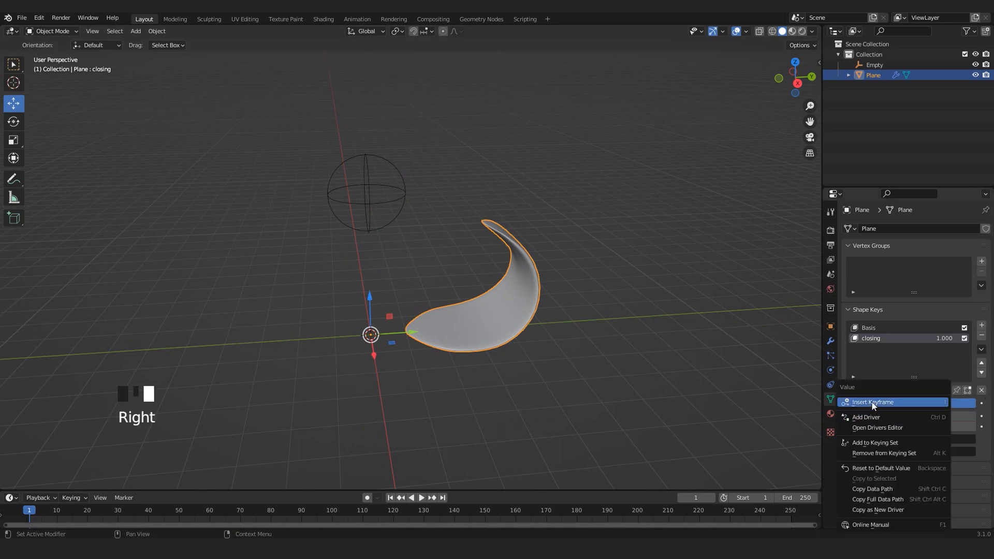
left_click(874, 417)
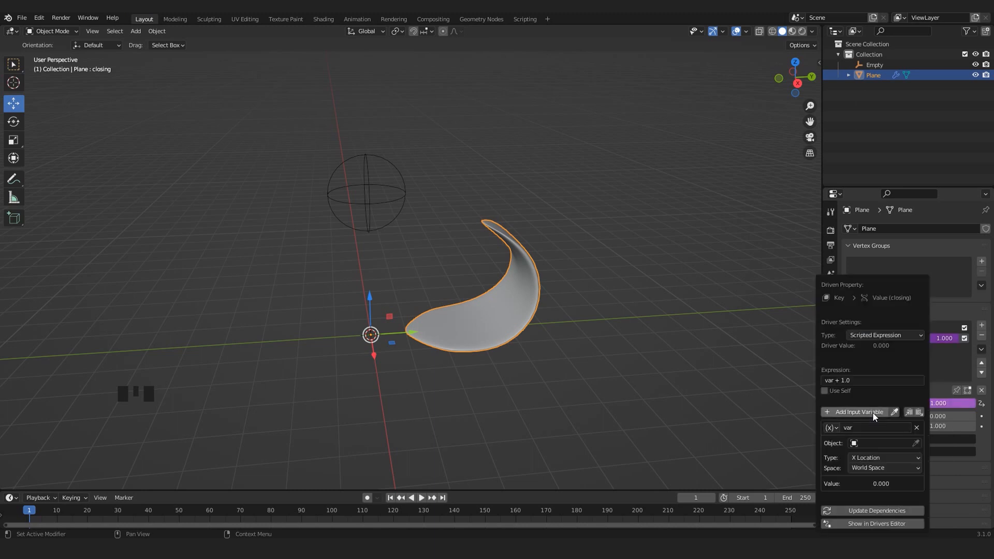
left_click(861, 325)
left_click(878, 335)
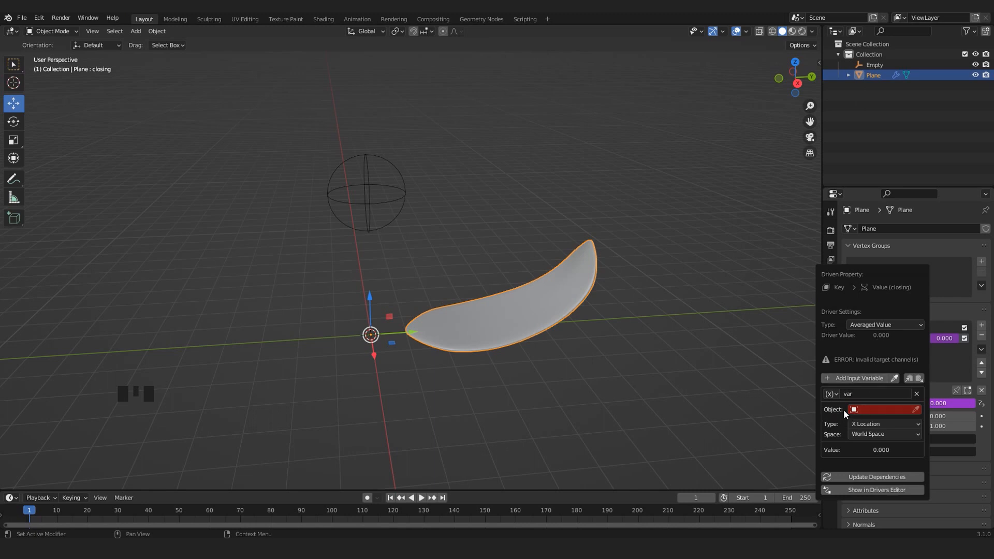
left_click(864, 409)
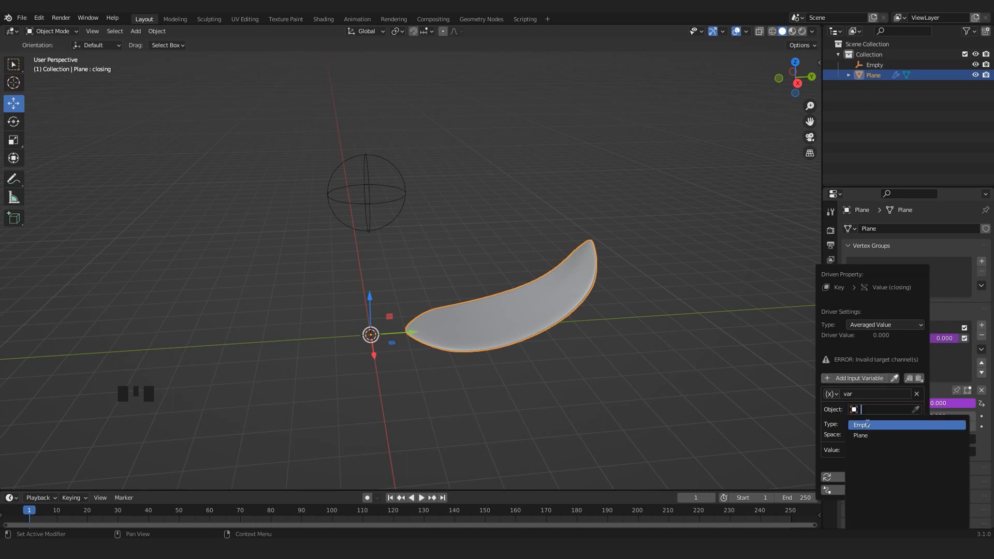
left_click(867, 424)
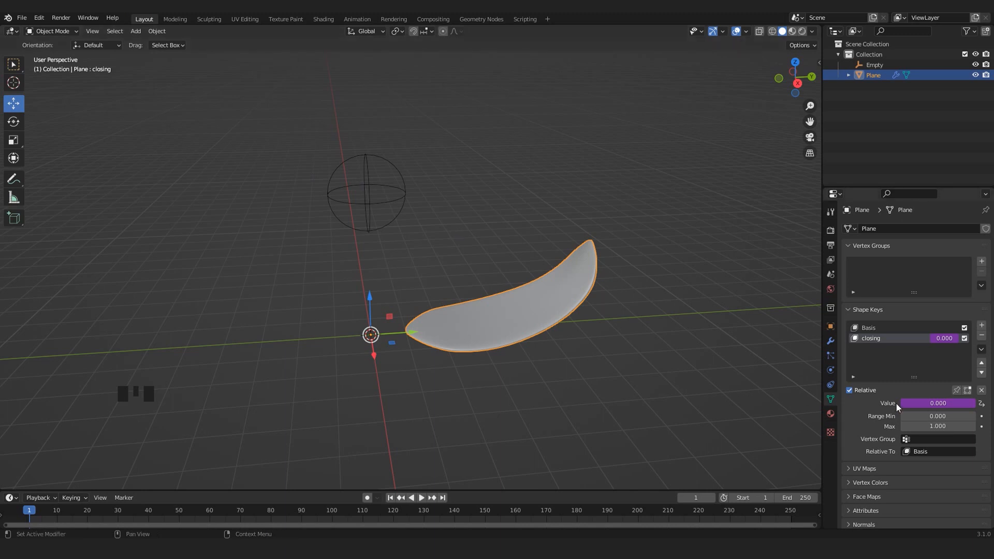
left_click(897, 404)
- Edit the closing value's driver so its variable reads the empty's Z Location
right_click(931, 402)
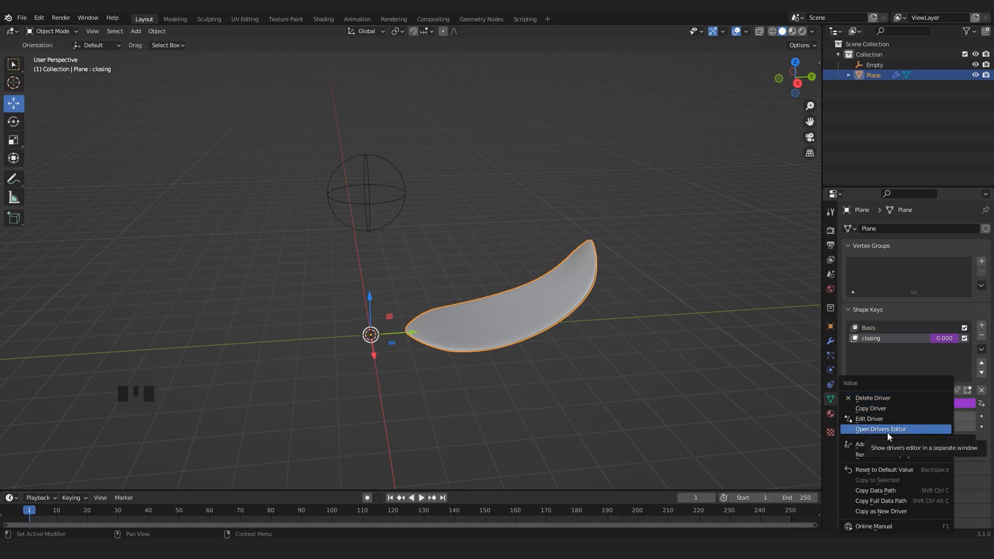
left_click(867, 419)
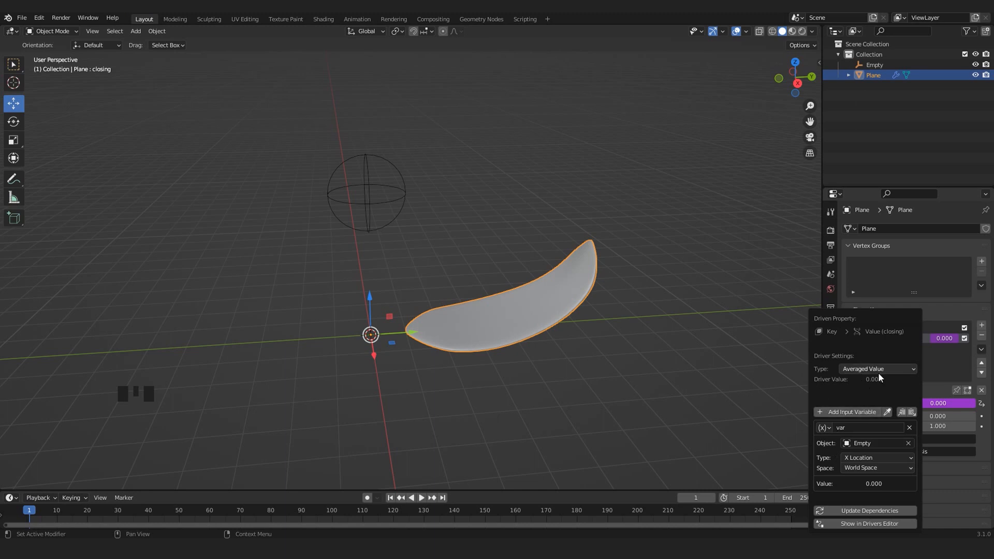
left_click(866, 459)
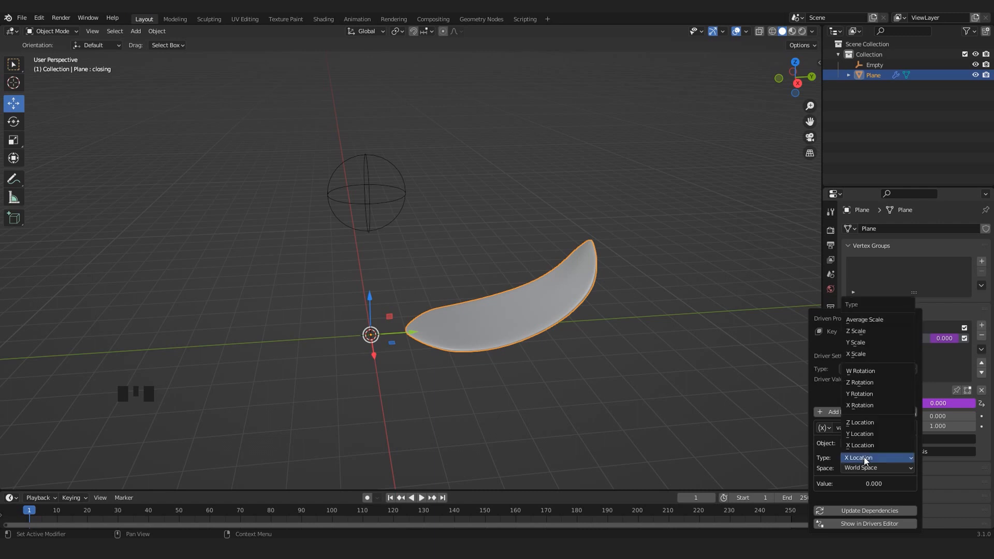
left_click(864, 423)
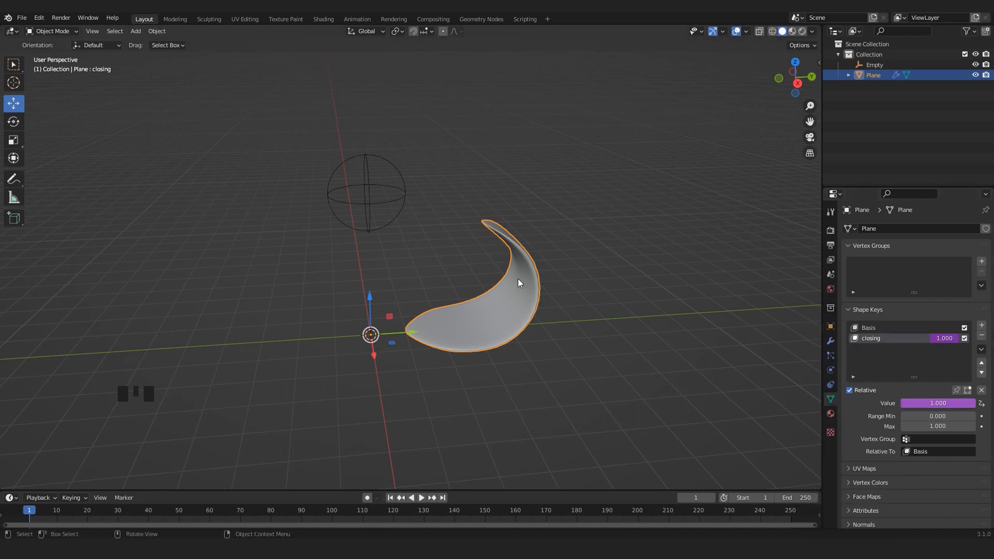
- Test the driver by lowering the sphere empty along Z to slightly below the world origin
left_click(378, 201)
scroll(386, 221, "down", 1)
middle_click_drag(386, 220, 398, 160)
left_click_drag(398, 160, 367, 302)
middle_click_drag(368, 301, 419, 325)
- Select the leaf and view it from above in top orthographic view
left_click(417, 322)
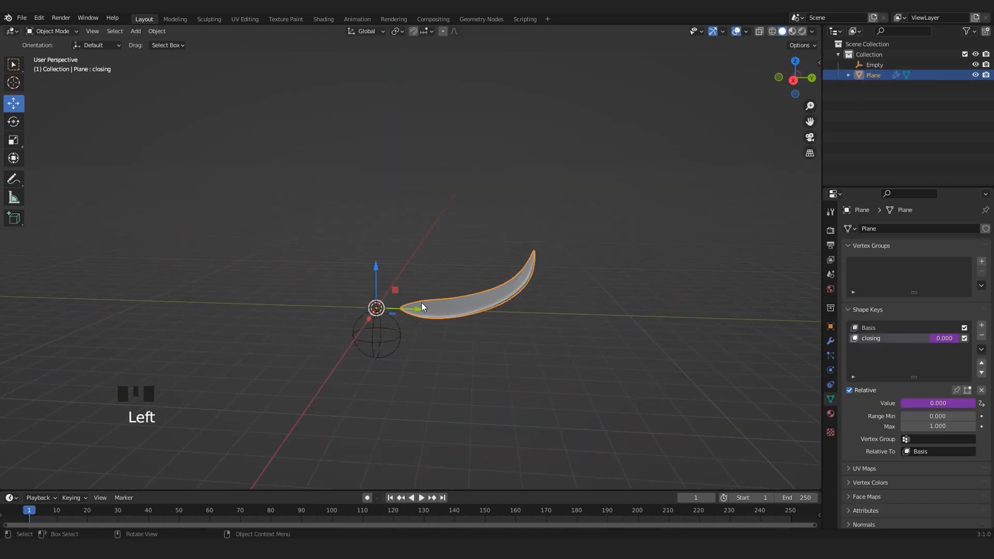
scroll(375, 342, "up", 2)
middle_click_drag(377, 355, 453, 347)
scroll(427, 290, "down", 2)
key("KP_7")
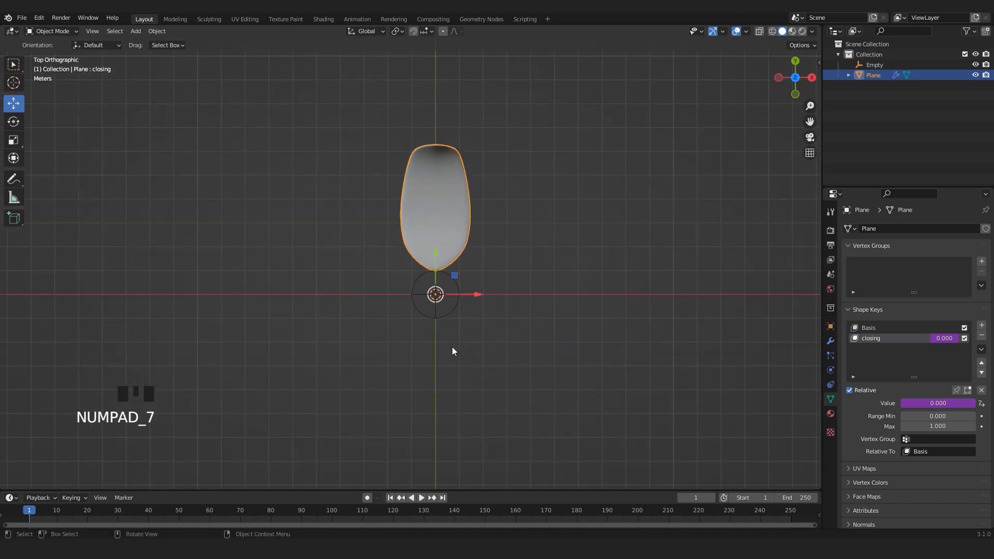
middle_click_drag(445, 238, 425, 262, "shift")
scroll(447, 319, "up", 2)
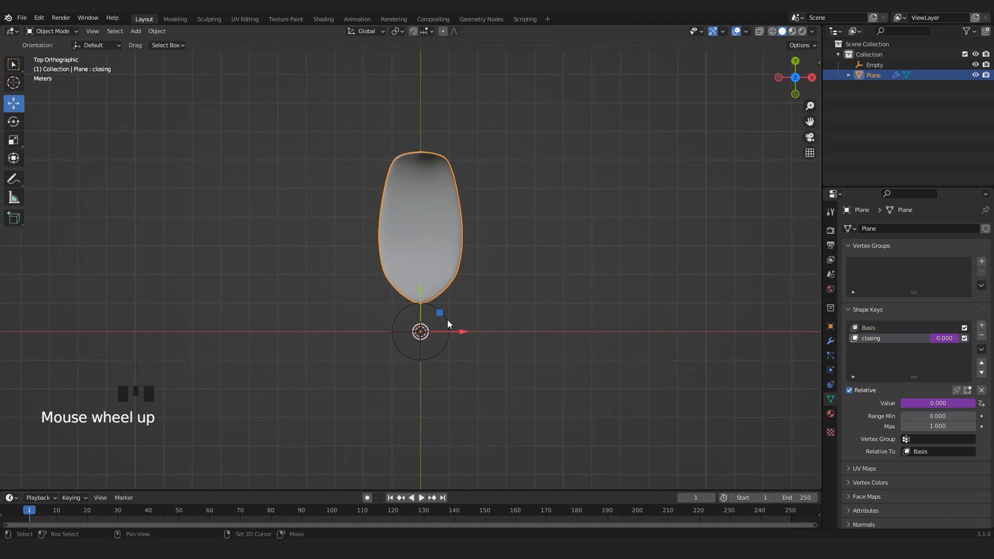
left_click(478, 235)
scroll(532, 253, "down", 1)
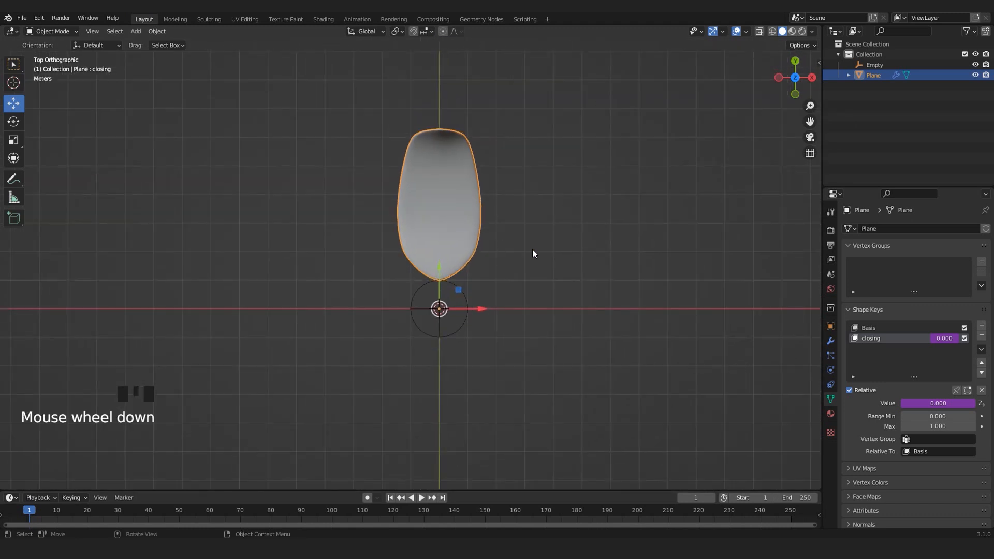
scroll(601, 214, "up", 2)
double_click(510, 211)
left_click(511, 211)
scroll(505, 216, "down", 2)
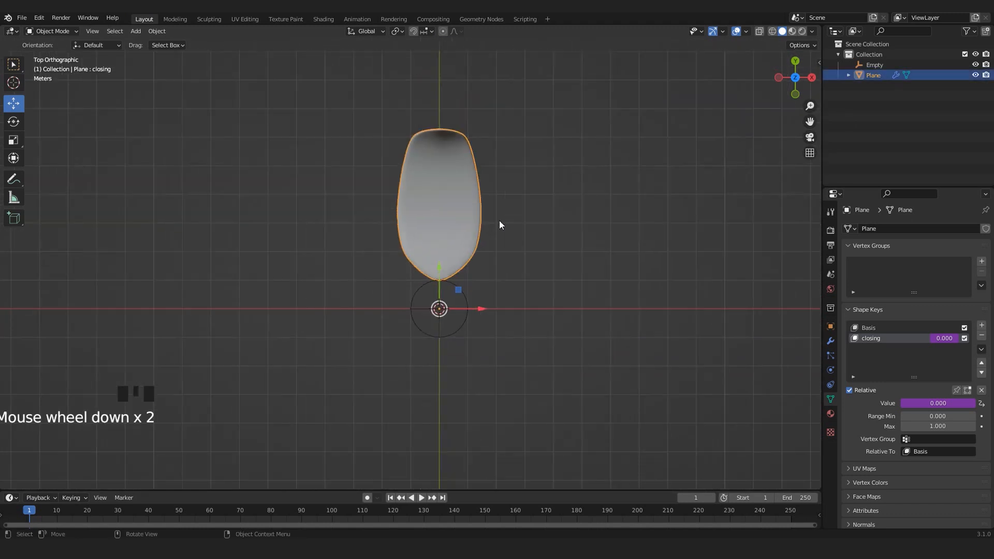
middle_click_drag(499, 219, 474, 260, "shift")
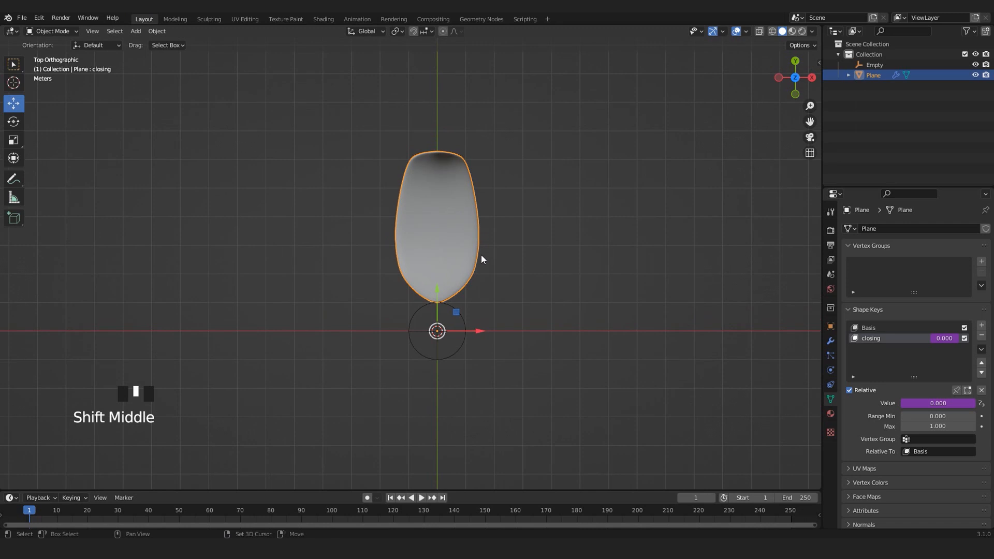
- Duplicate the leaf twice in place, rotating each copy counterclockwise around the origin until it sits beside the previous petal
key("shift+d")
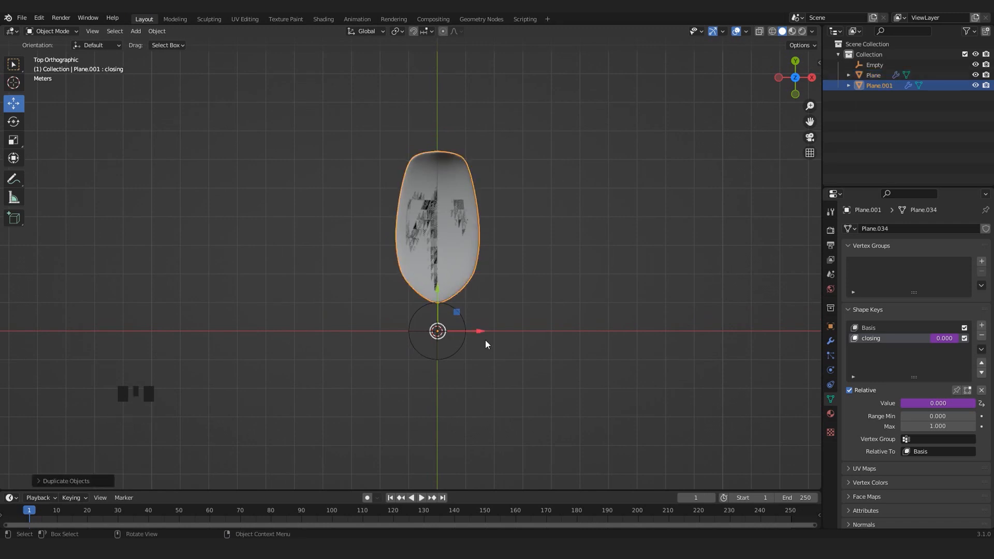
key("r")
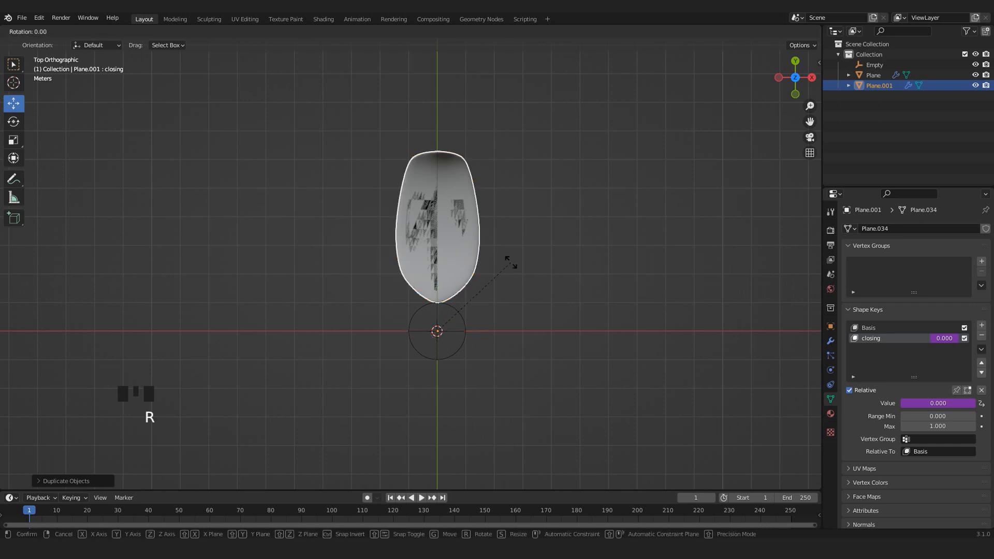
left_click(420, 270)
key("shift+d")
key("r")
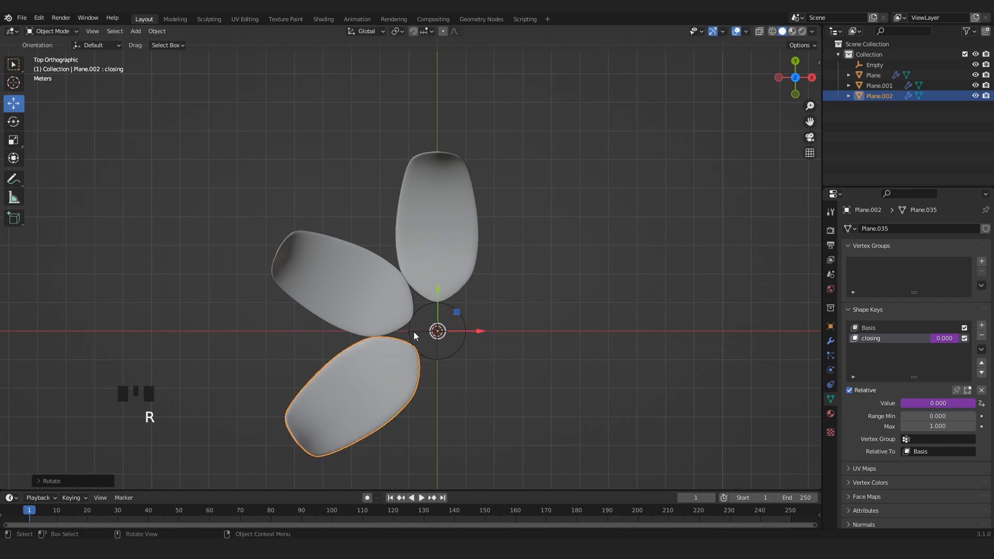
left_click(413, 332)
- Add two more rotated duplicates counterclockwise around the origin, extending the ring to five petals
middle_click_drag(377, 363, 372, 318, "shift")
key("shift+d")
key("r")
left_click(435, 344)
key("shift+d")
key("r")
left_click(498, 319)
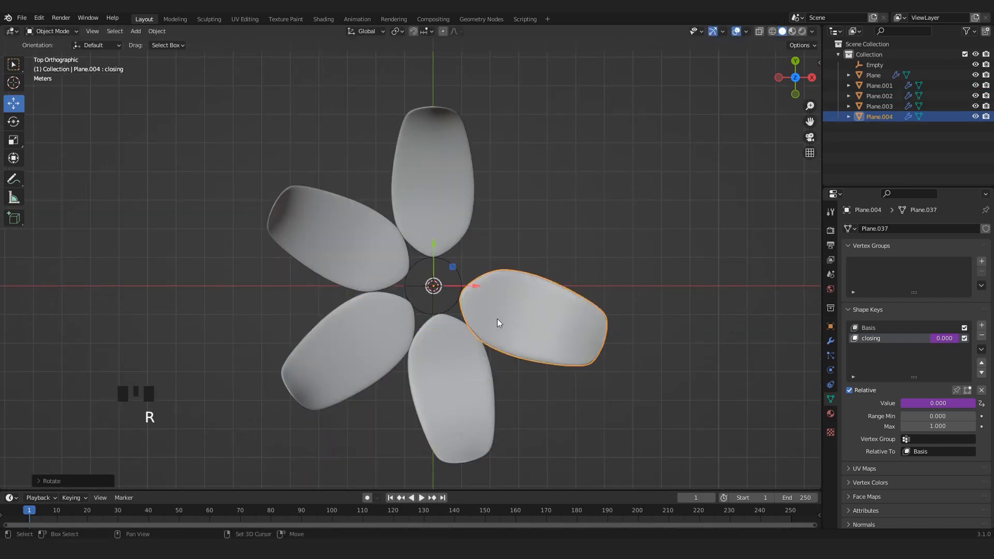
- Duplicate the last petal and rotate the copy counterclockwise around the origin into the remaining gap to form a sixth petal
key("shift+d")
key("r")
left_click(514, 251)
- Rotate the lower petals slightly around the origin one by one so all six are evenly spaced around the ring
left_click(462, 422)
key("r")
left_click(456, 422)
left_click(534, 338)
key("r")
left_click(520, 363)
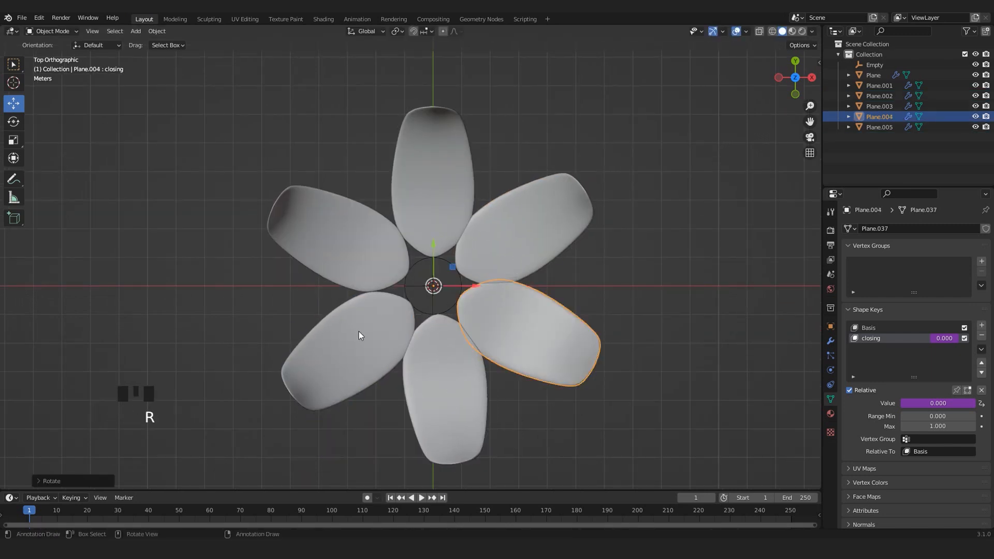
left_click(358, 382)
key("r")
left_click(352, 377)
left_click(460, 429)
key("r")
left_click(454, 425)
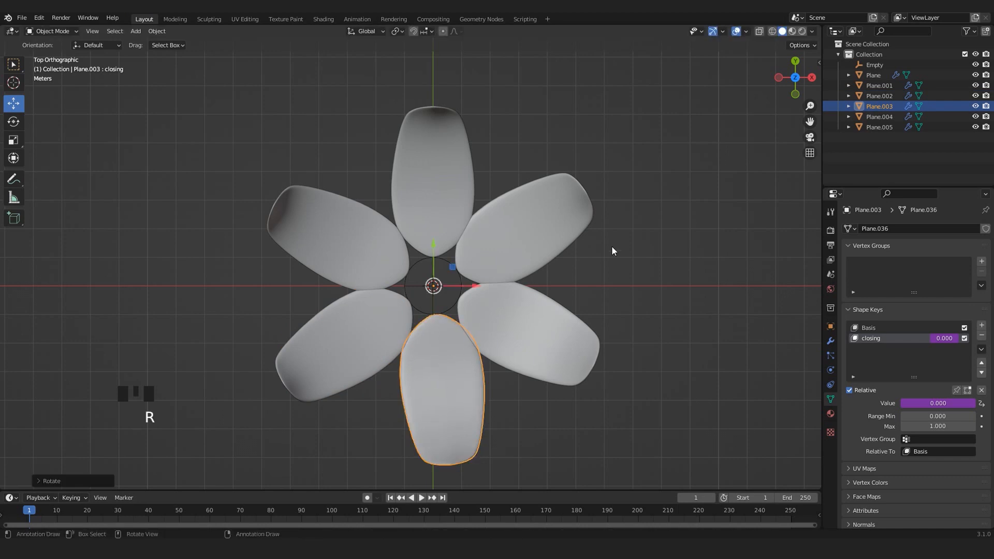
- Select the sphere empty and move it along Z to test the closing of the six petals, leaving it below the origin
left_click(622, 257)
scroll(529, 340, "down", 5)
middle_click_drag(529, 339, 422, 253)
scroll(414, 375, "up", 5)
left_click(412, 374)
middle_click_drag(412, 373, 411, 367)
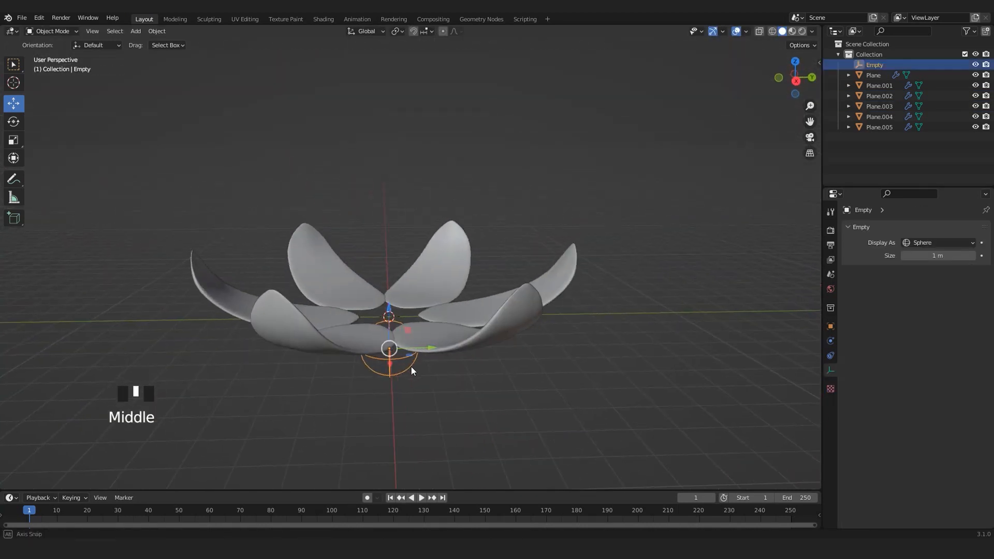
scroll(411, 367, "up", 2)
left_click_drag(392, 309, 371, 287)
scroll(371, 288, "down", 1)
middle_click_drag(370, 287, 472, 356)
scroll(438, 346, "up", 4)
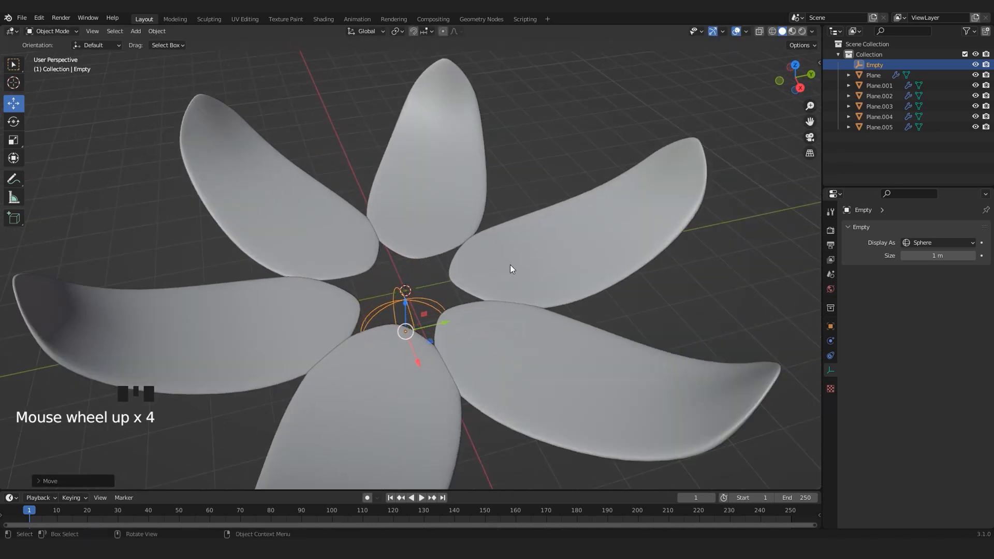
- Select all six petals, duplicate the ring and raise the copy slightly along Z above the original
left_click(511, 268)
left_click(441, 182, "shift")
left_click(299, 217, "shift")
left_click(271, 343, "shift")
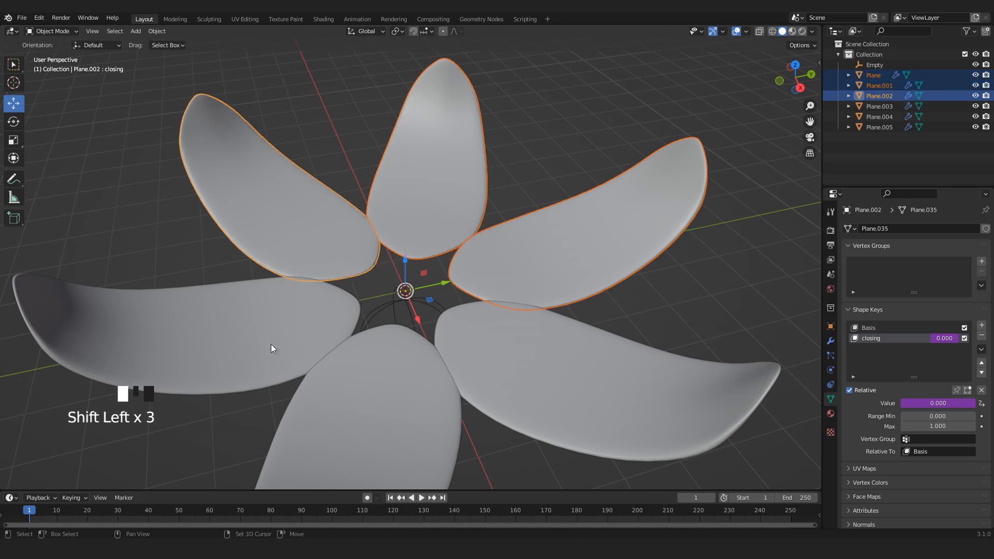
left_click(383, 415, "shift")
left_click(532, 375, "shift")
scroll(531, 375, "down", 3)
scroll(414, 322, "up", 3)
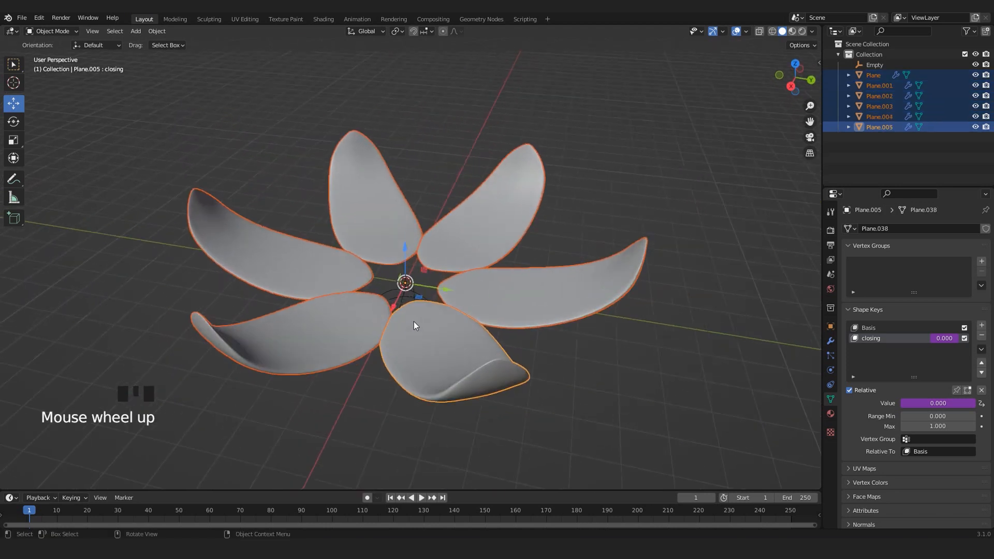
key("shift+d")
middle_click_drag(420, 284, 424, 266)
left_click_drag(399, 253, 399, 241)
middle_click_drag(399, 240, 494, 271)
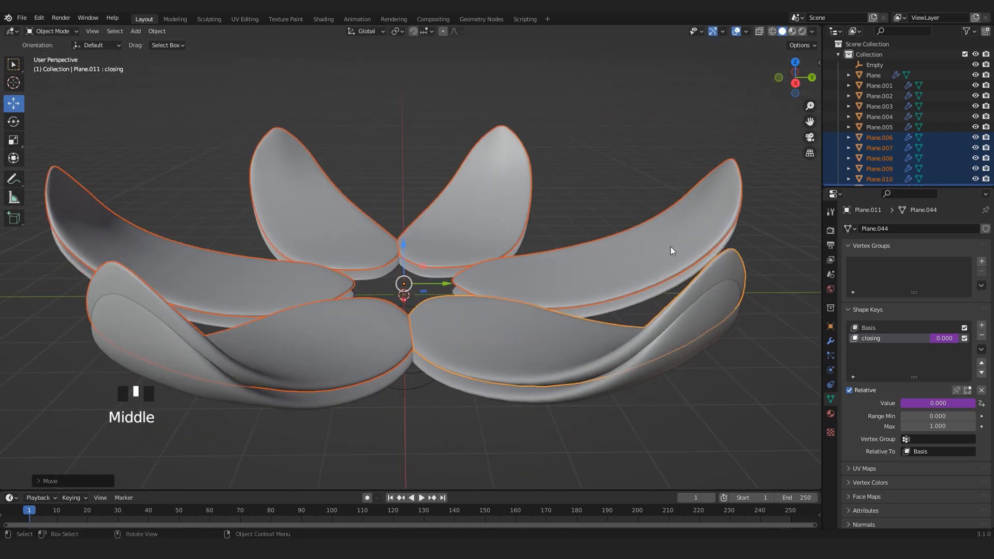
- Scale the raised ring down slightly and rotate it around the origin in top view so its petals sit between the lower ones
key("s")
left_click(609, 265)
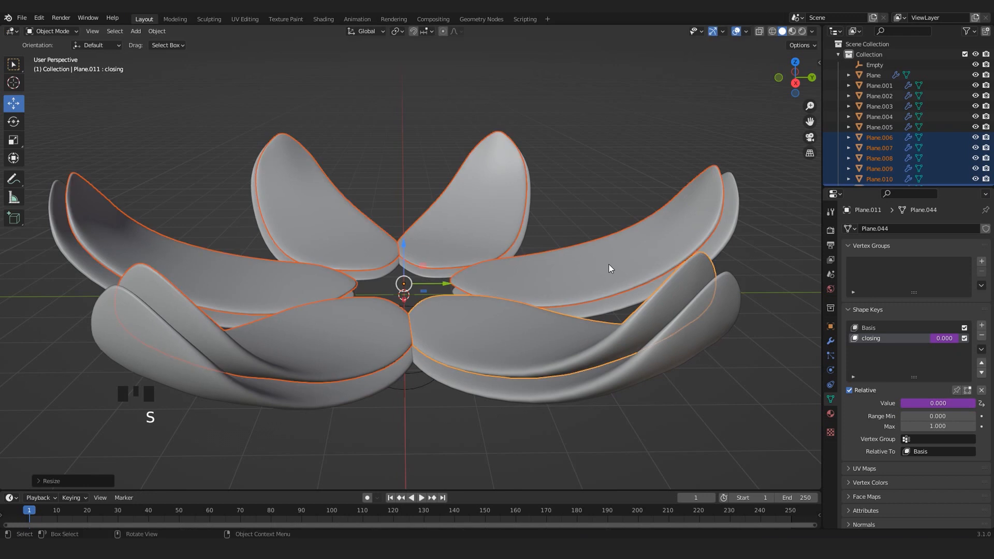
key("KP_7")
middle_click_drag(609, 266, 489, 226, "shift")
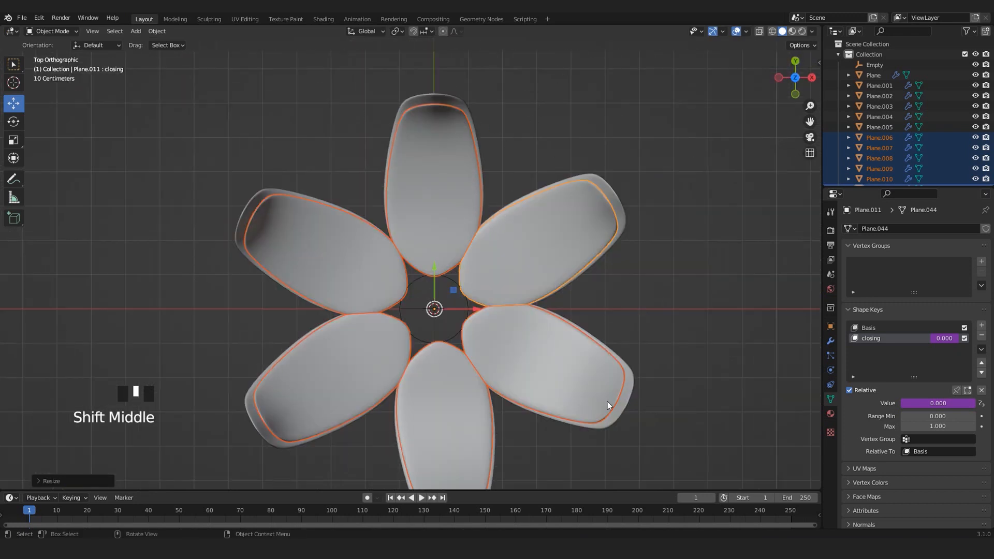
middle_click_drag(646, 337, 642, 289, "shift")
middle_click_drag(487, 185, 472, 173, "shift")
key("shift+d")
key("r")
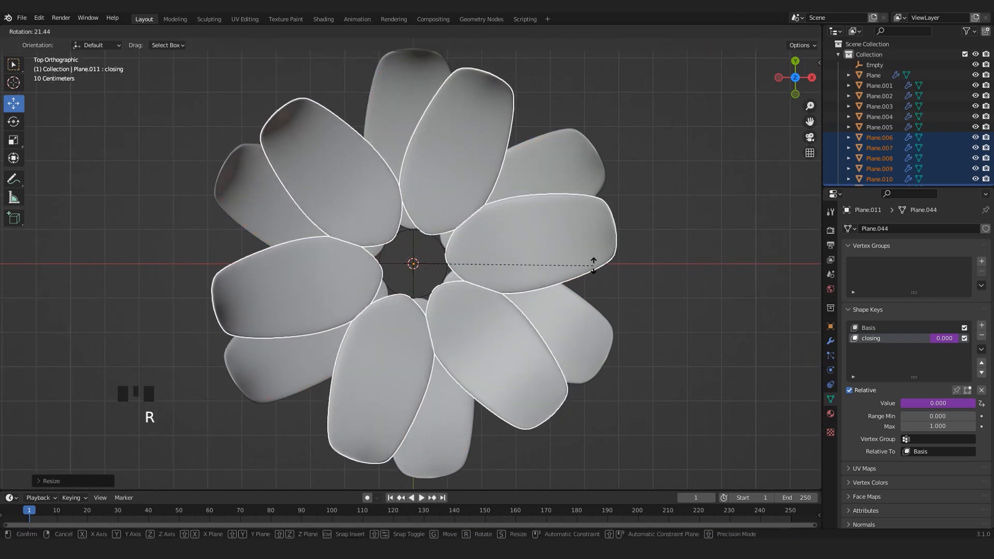
left_click(588, 275)
middle_click_drag(588, 275, 516, 247)
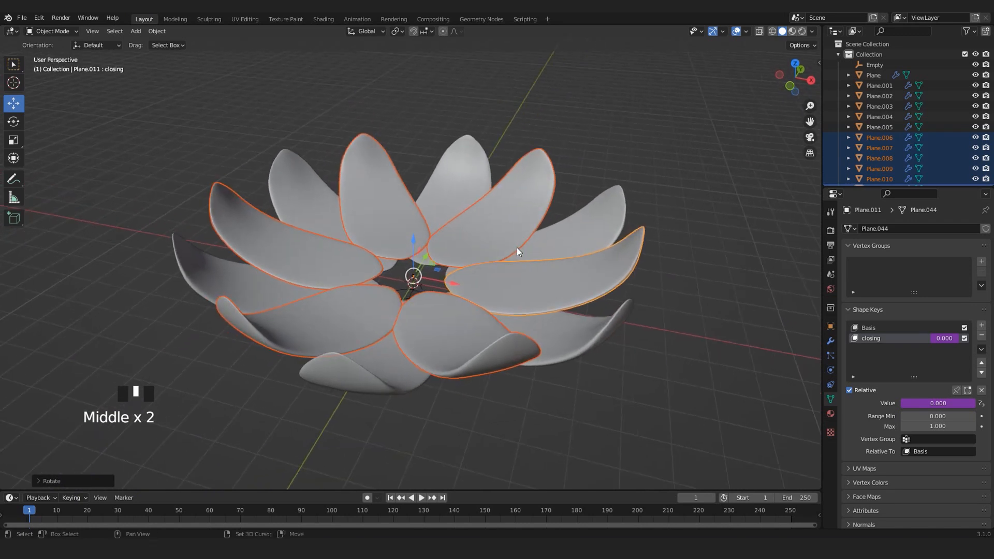
- Duplicate the second ring, shrink and raise the copy, and rotate it around the origin to form a third, offset petal ring
key("shift+d")
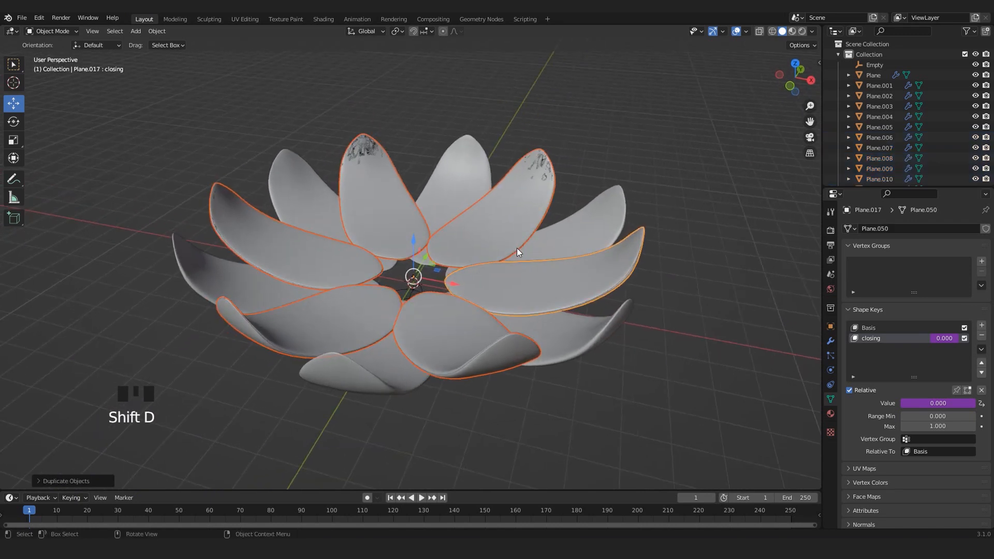
key("s")
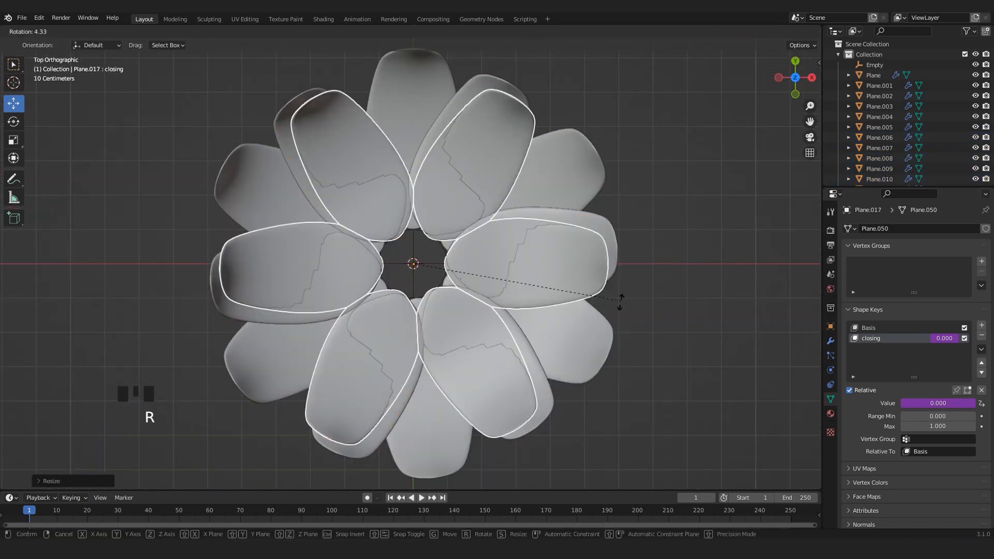
middle_click_drag(619, 300, 369, 297)
key("KP_7")
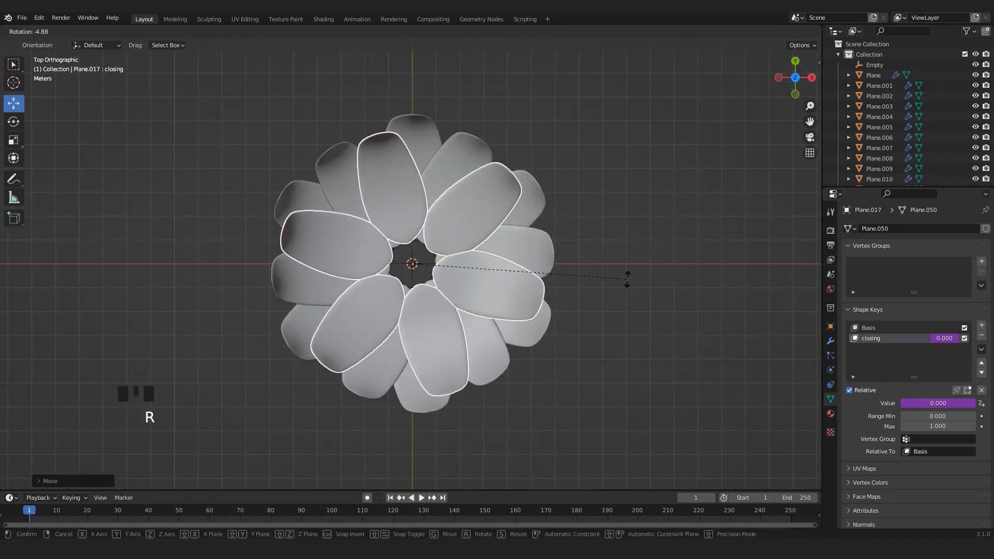
middle_click_drag(682, 314, 415, 255)
- Raise the sphere empty along Z and lower it again to test the closing of the three petal rings
scroll(415, 259, "up", 4)
left_click(411, 331)
left_click_drag(411, 285, 410, 195)
middle_click_drag(559, 263, 422, 189)
left_click_drag(407, 197, 408, 257)
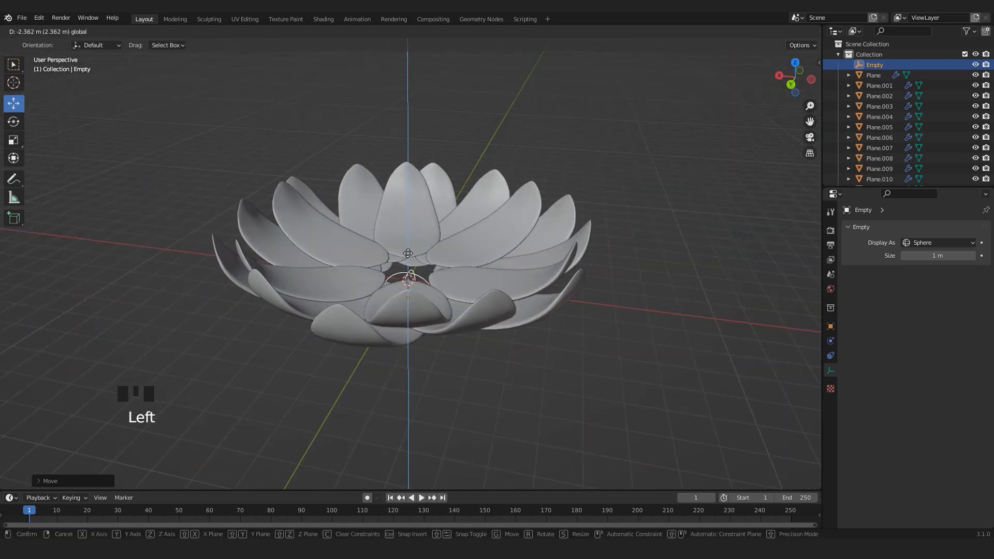
- Select the six petals of the innermost ring and adjust their scale together in top view
left_click(473, 225)
left_click(407, 217, "shift")
left_click(342, 238, "shift")
left_click(332, 280, "shift")
left_click(389, 303, "shift")
left_click(460, 280, "shift")
middle_click_drag(460, 278, 454, 328)
key("KP_7")
key("s")
left_click(625, 306)
middle_click_drag(621, 304, 605, 218)
- Select the sphere empty and move it up and back down along Z to test the full flower, leaving it below the origin
left_click(404, 263)
left_click(408, 282)
middle_click_drag(402, 262, 409, 240)
left_click_drag(409, 241, 409, 202)
middle_click_drag(409, 201, 409, 290)
left_click_drag(419, 290, 418, 347)
scroll(380, 352, "up", 2)
scroll(467, 358, "up", 4)
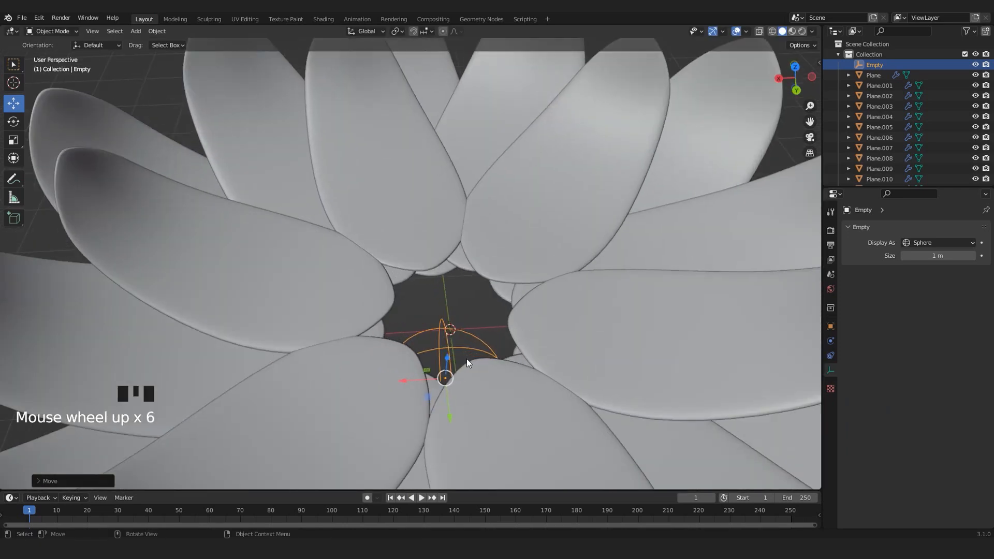
scroll(461, 350, "down", 5)
middle_click_drag(342, 296, 390, 257)
scroll(314, 219, "up", 2)
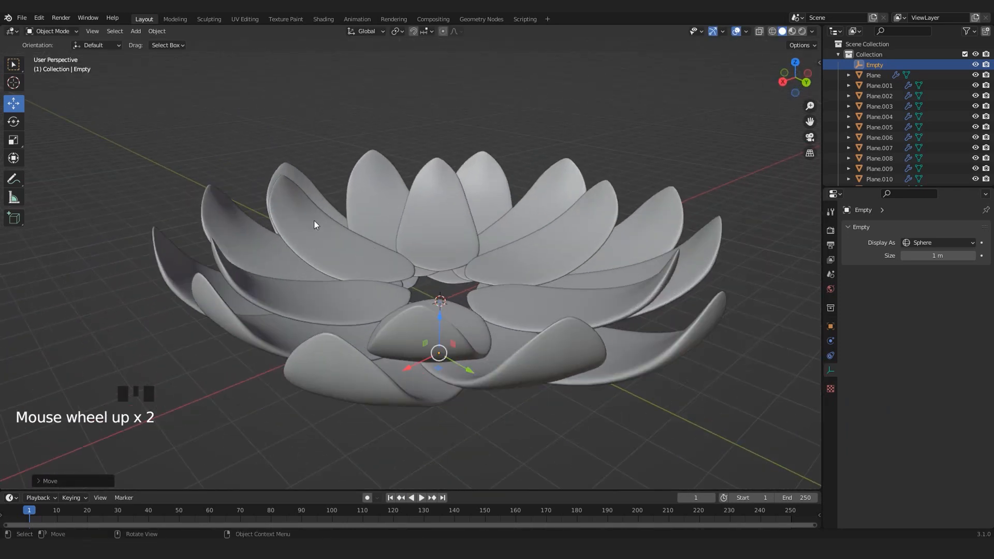
middle_click_drag(487, 249, 380, 225)
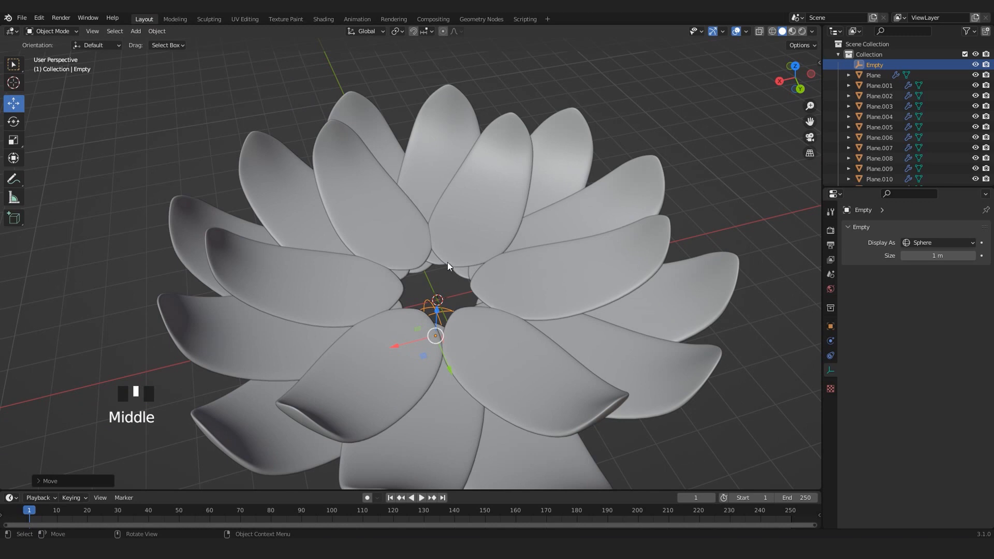
middle_click_drag(448, 266, 400, 334)
- Add a UV sphere at the flower's centre, enlarge it slightly and shade it smooth
key("shift+a")
mouse_move(400, 334)
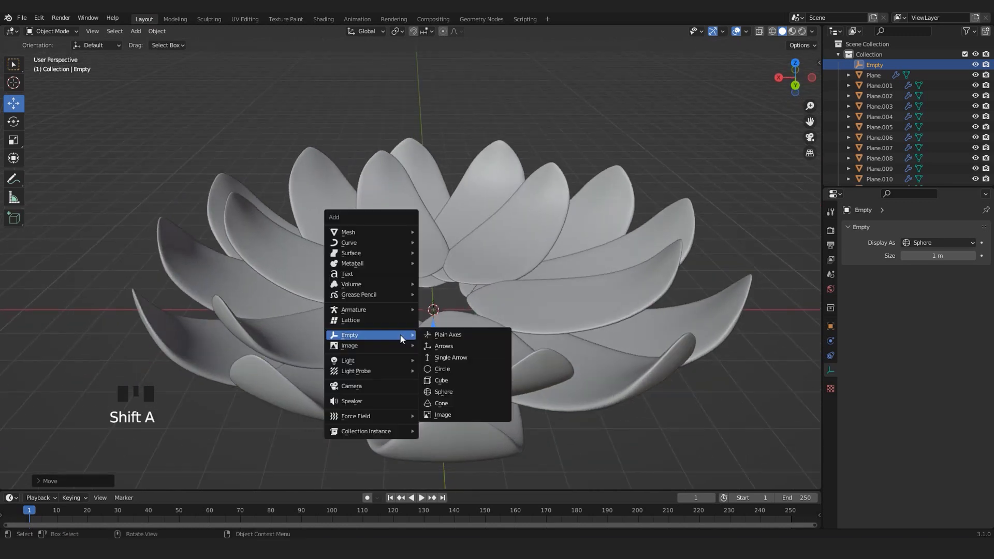
mouse_move(383, 231)
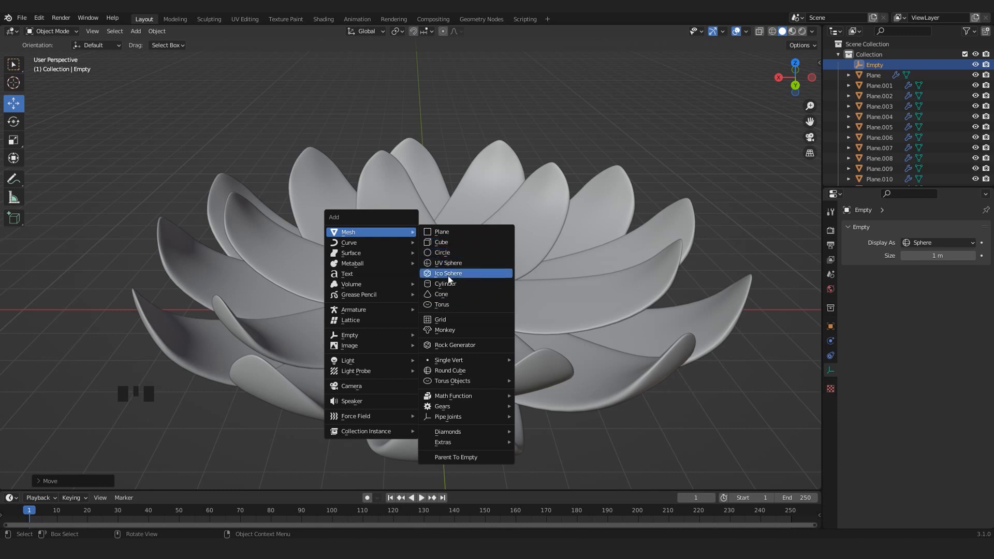
left_click(445, 262)
scroll(446, 303, "down", 3)
scroll(560, 328, "up", 3)
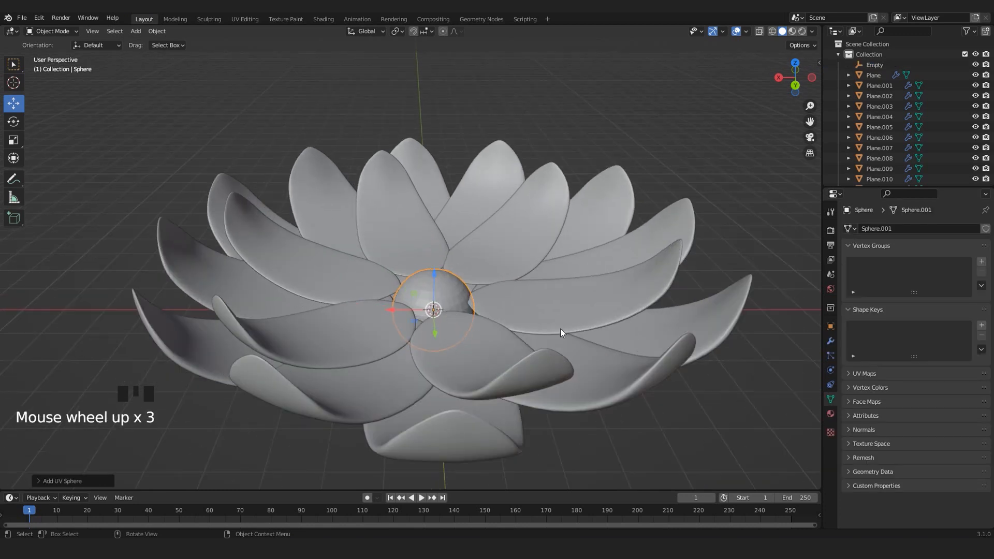
key("s")
left_click(571, 342)
right_click(458, 283)
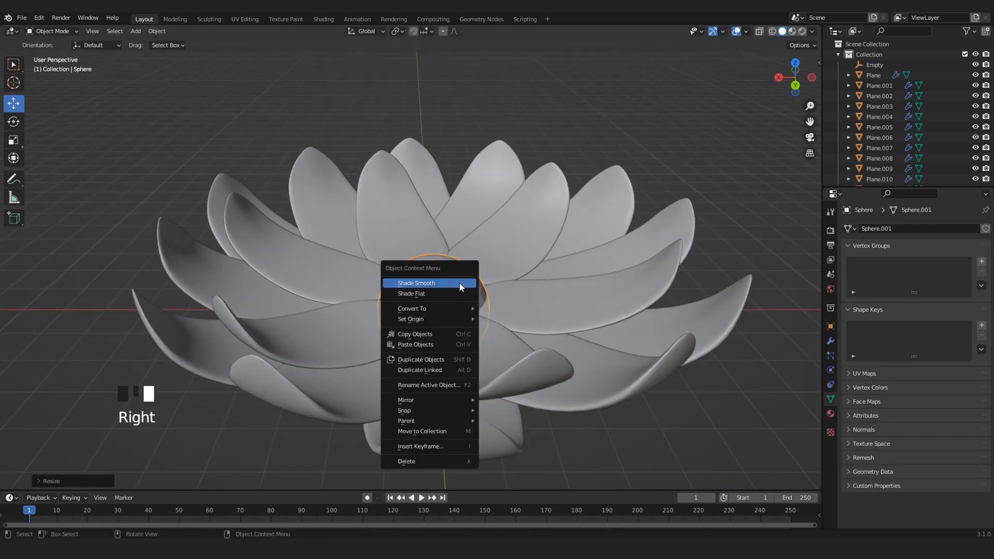
left_click(459, 283)
- Delete the vertices of the sphere's lower half using X-ray in front view, leaving a dome, and turn X-ray off
key("KP_1")
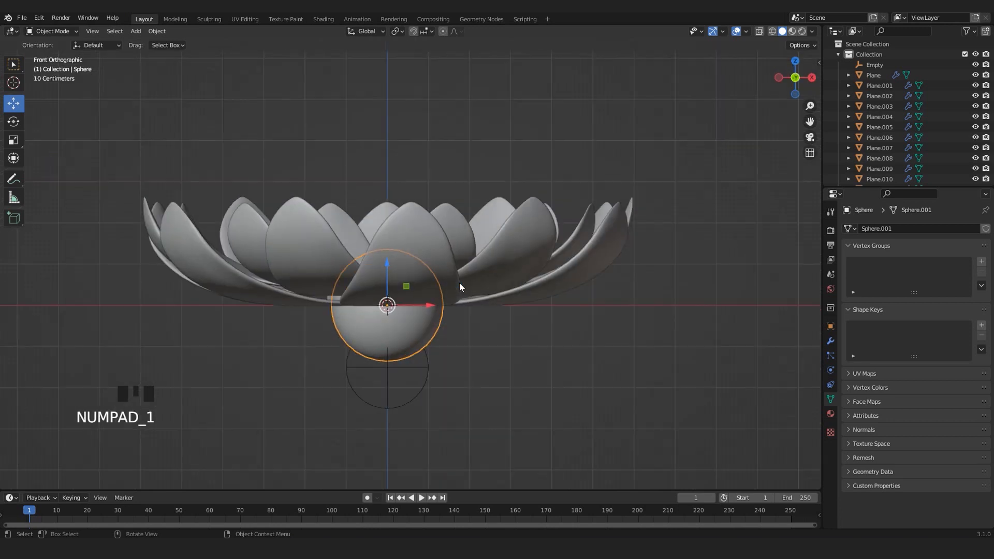
key("Tab")
key("alt+z")
scroll(458, 283, "up", 2)
middle_click_drag(474, 404, 479, 397, "shift")
scroll(628, 411, "up", 1)
left_click_drag(590, 434, 231, 302)
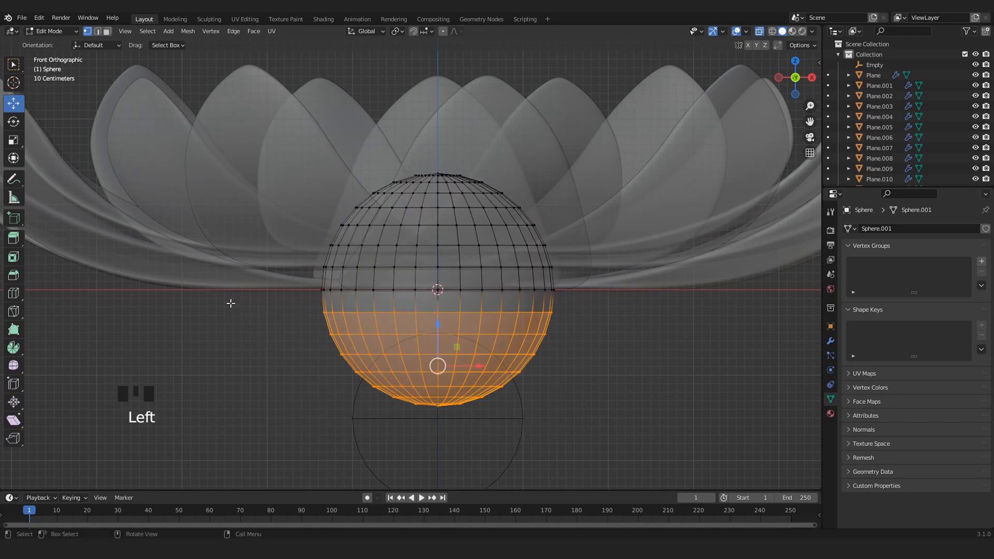
key("Delete")
left_click(231, 303)
key("Tab")
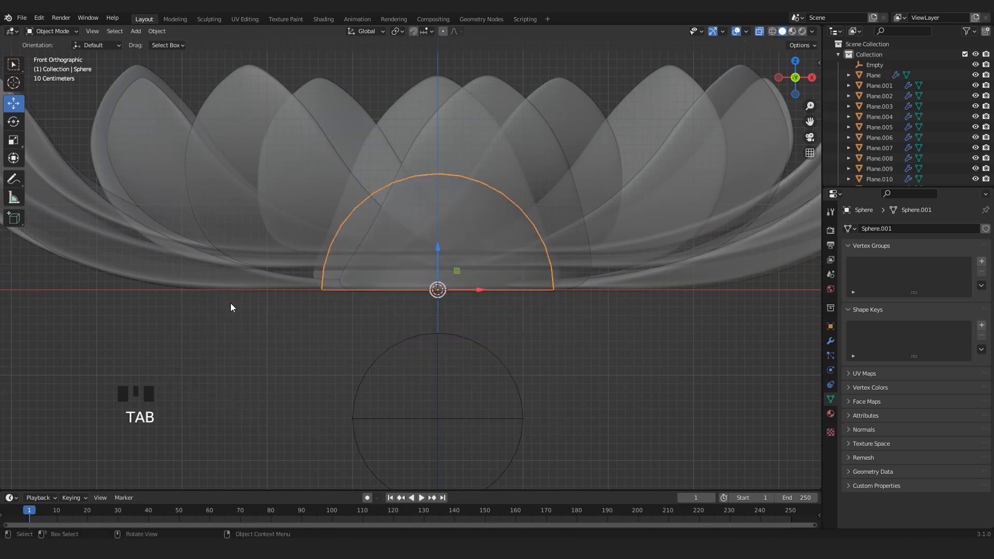
scroll(315, 255, "down", 3)
middle_click_drag(315, 256, 362, 306)
scroll(511, 287, "up", 3)
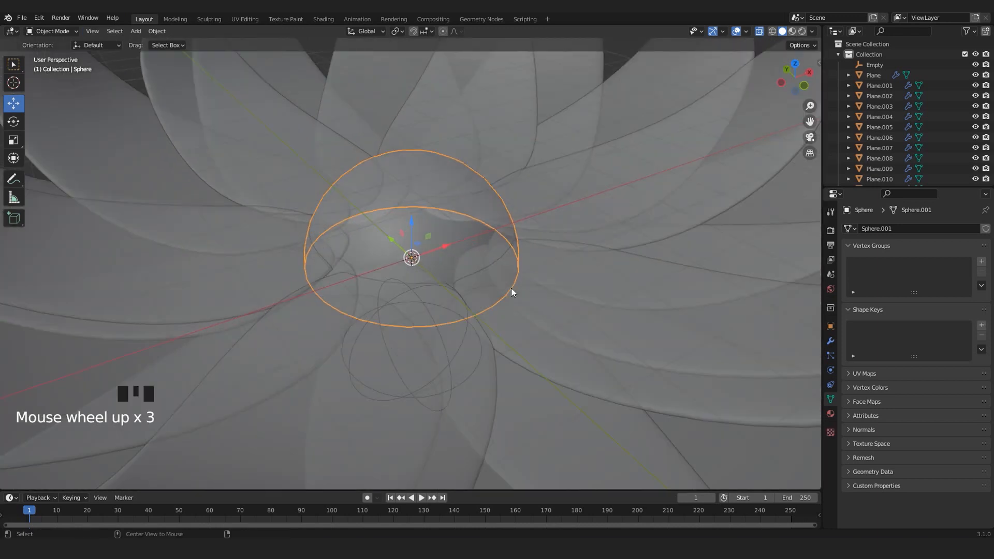
key("alt+z")
- Flatten the central dome by scaling it down along Z, and deselect it
scroll(511, 288, "down", 3)
middle_click_drag(511, 288, 450, 248)
scroll(425, 339, "up", 2)
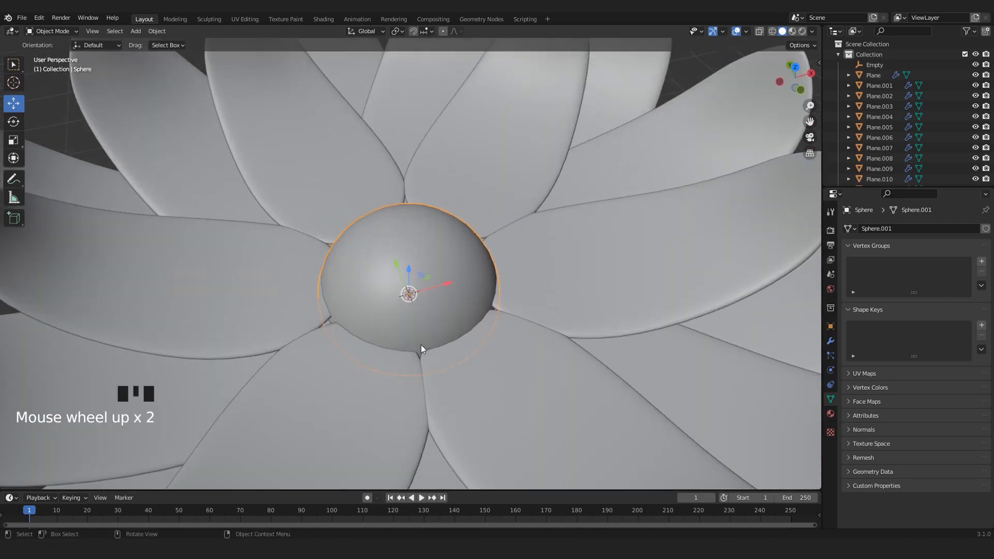
middle_click_drag(424, 339, 474, 306)
scroll(474, 310, "up", 2)
key("s")
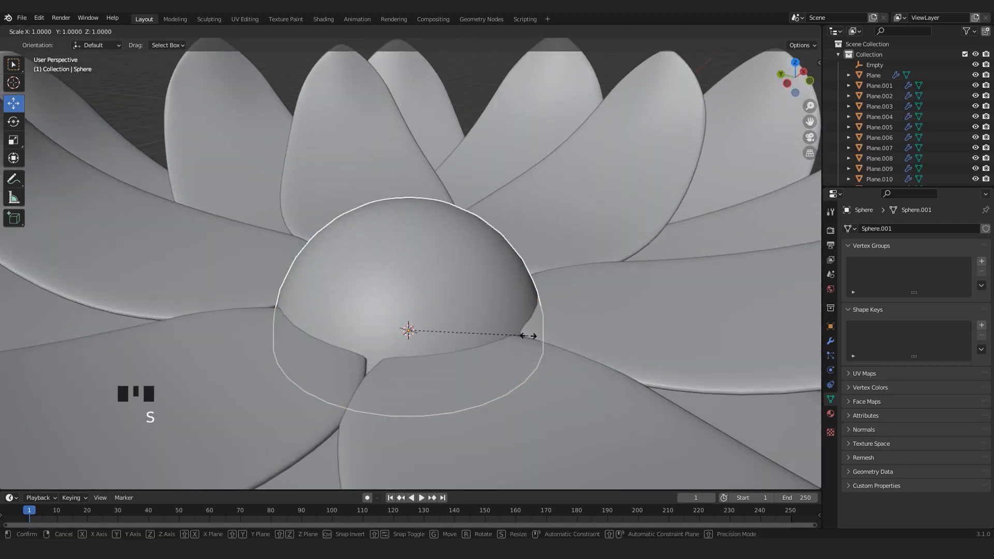
key("z")
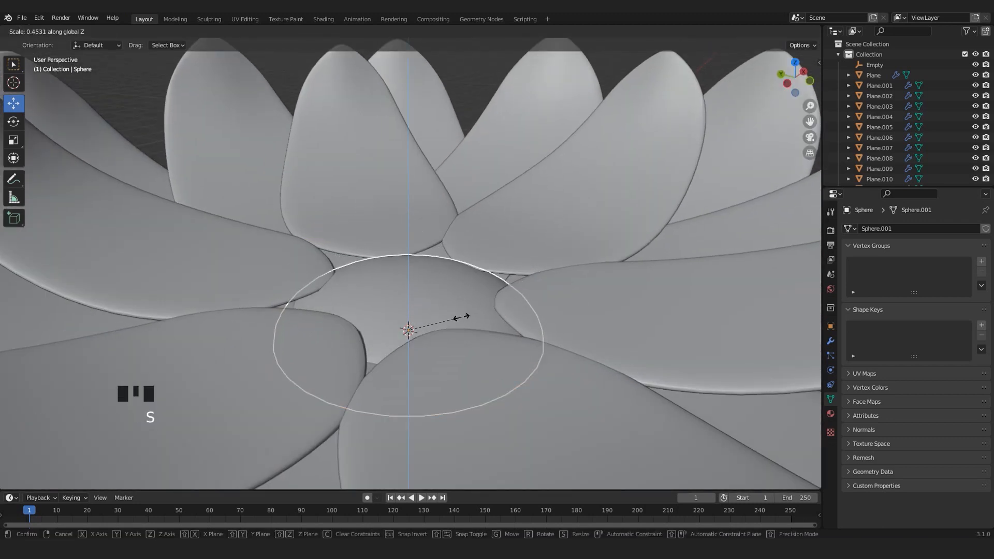
left_click(488, 318)
scroll(483, 306, "down", 2)
middle_click_drag(482, 302, 226, 166)
left_click(226, 166)
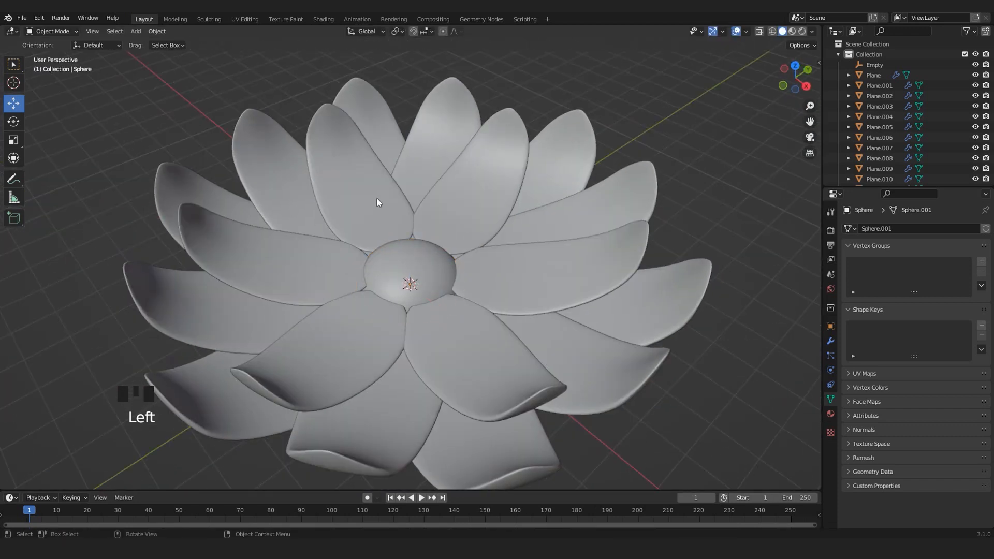
- Examine from several angles how the flattened dome meets the surrounding petals at the flower's centre
scroll(512, 232, "down", 2)
middle_click_drag(511, 232, 390, 227)
scroll(402, 325, "up", 3)
scroll(398, 287, "up", 3)
middle_click_drag(398, 287, 357, 269)
scroll(439, 309, "up", 4)
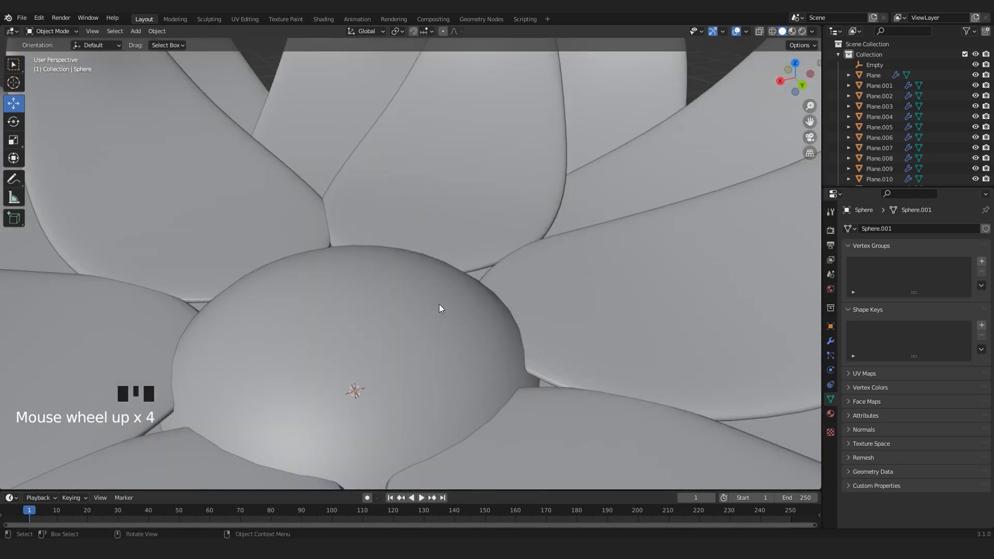
scroll(473, 288, "down", 2)
middle_click_drag(473, 288, 484, 305)
scroll(449, 288, "up", 4)
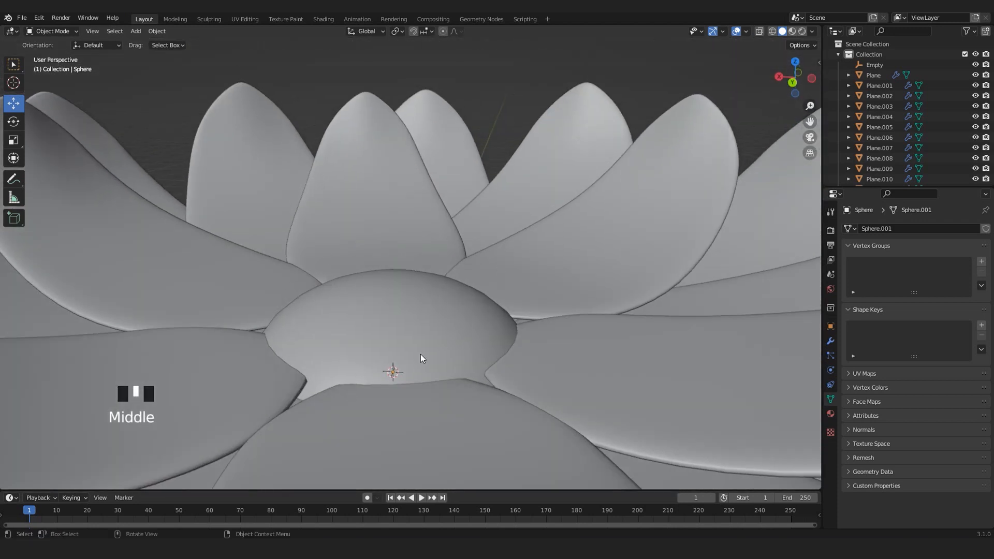
middle_click_drag(421, 355, 513, 383)
scroll(476, 350, "down", 4)
middle_click_drag(477, 350, 412, 340)
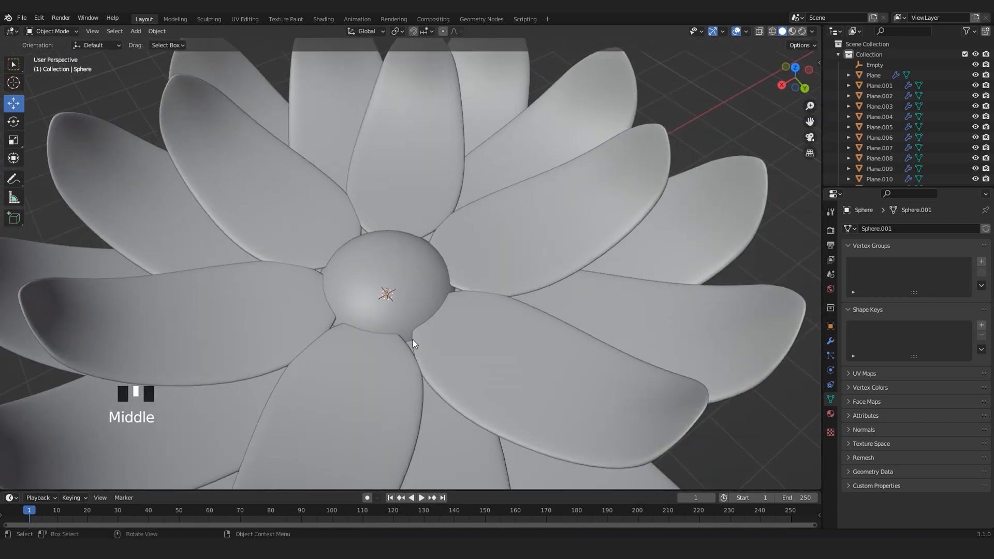
- Add a path curve at the origin and raise it along Z to just above the central dome
key("shift+a")
mouse_move(396, 343)
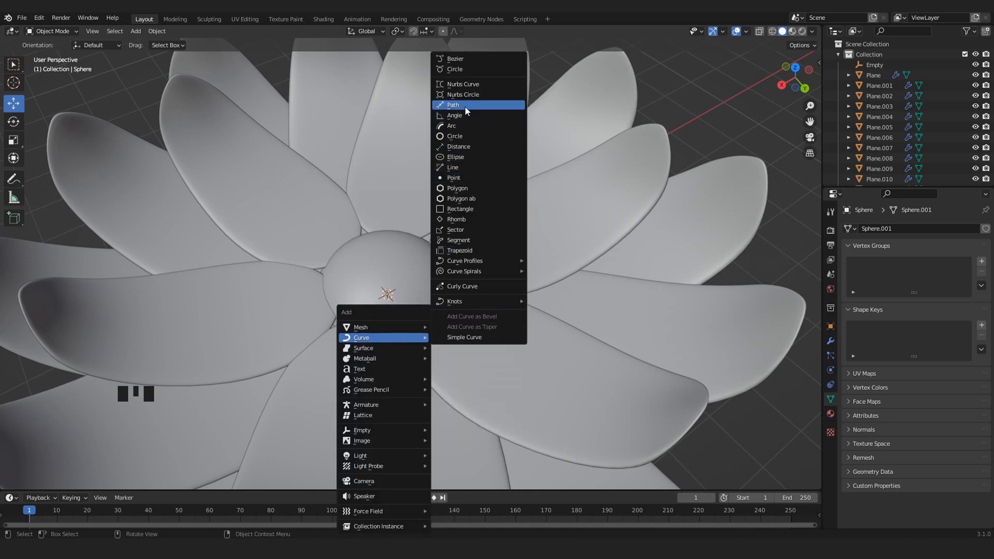
left_click(458, 106)
left_click_drag(385, 274, 386, 226)
middle_click_drag(418, 293, 368, 266)
scroll(555, 295, "up", 1)
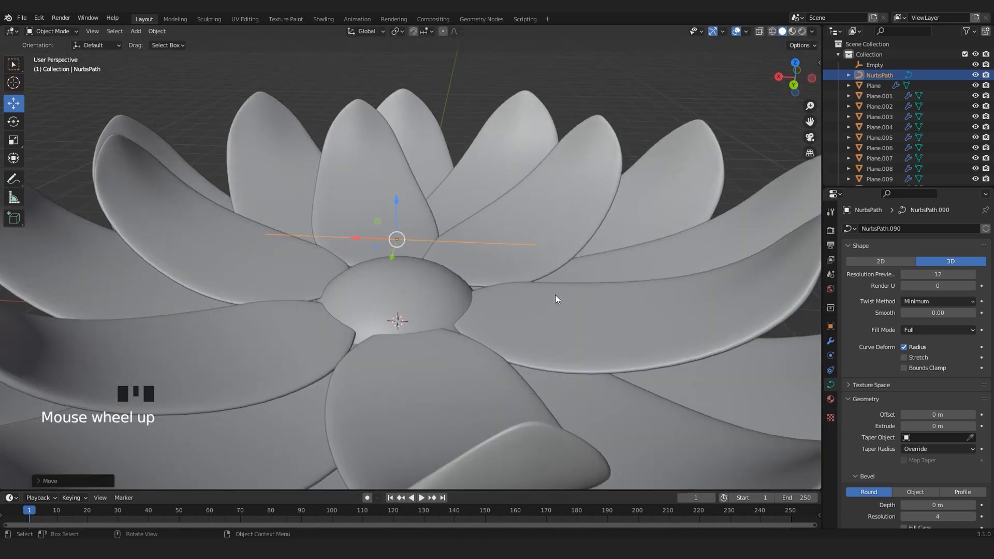
- Rotate the path curve upright about the Y axis and scale it down to roughly half its length
key("r")
key("y")
key("Return")
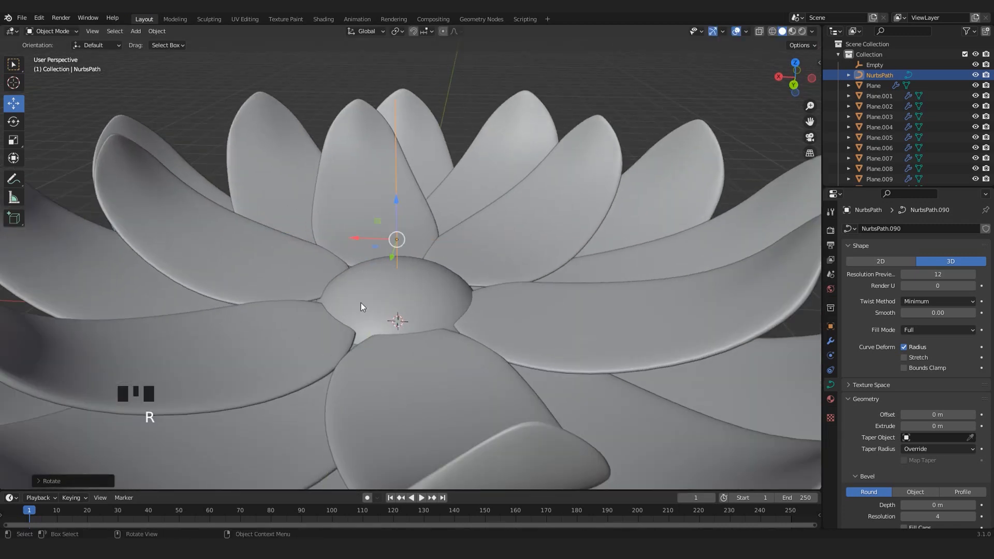
middle_click_drag(361, 302, 442, 294)
scroll(480, 145, "up", 3)
key("s")
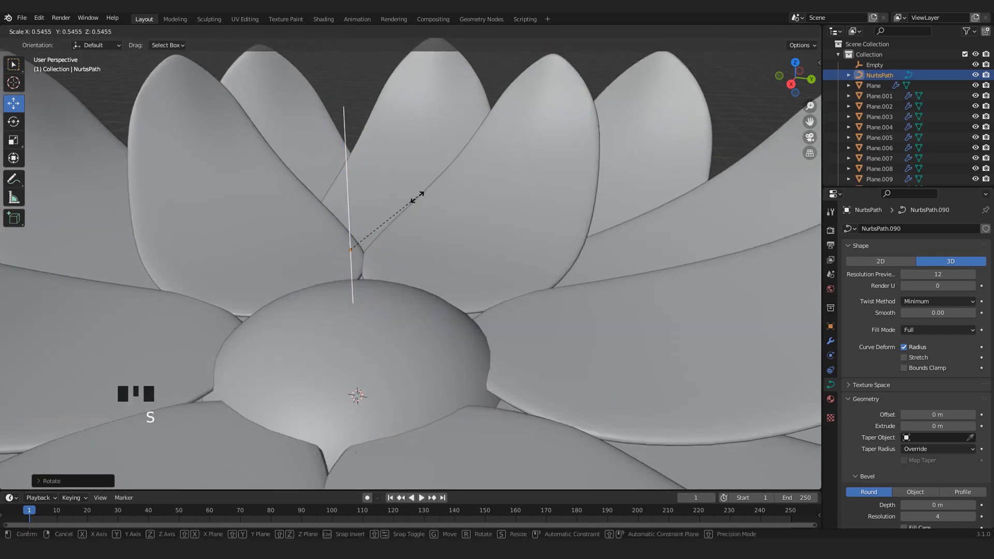
left_click(407, 218)
- Move the upright path to the edge of the central dome and set its round bevel depth to 0.11 m
middle_click_drag(407, 218, 437, 224)
key("g")
left_click(315, 290)
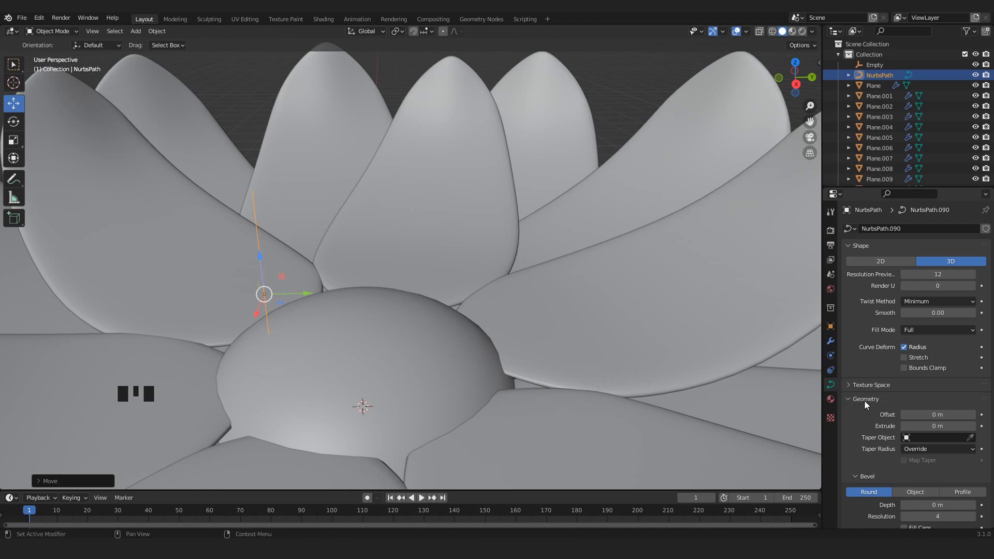
scroll(865, 461, "down", 2)
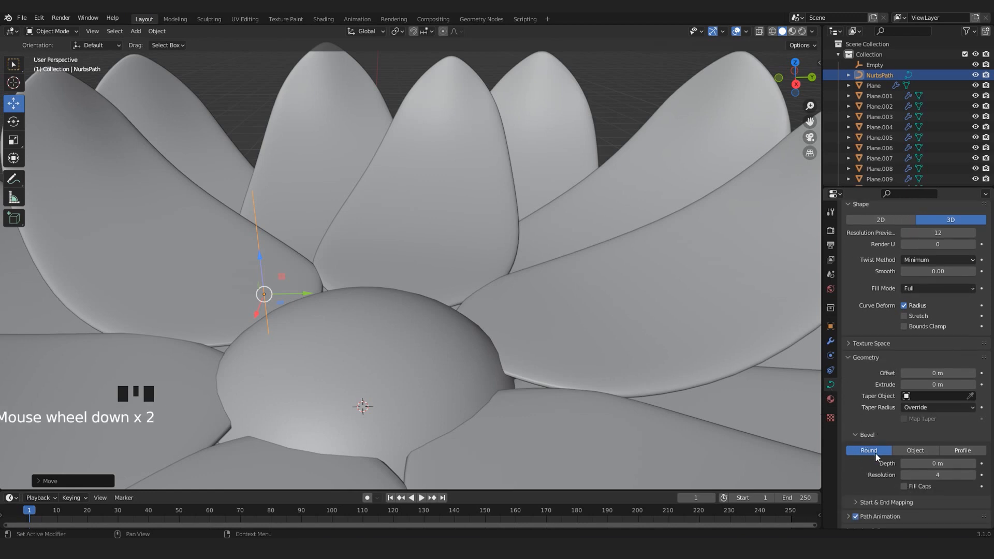
left_click(915, 465)
mouse_move(927, 465)
left_mouse_down()
mouse_move(940, 465)
mouse_move(914, 465)
left_mouse_up()
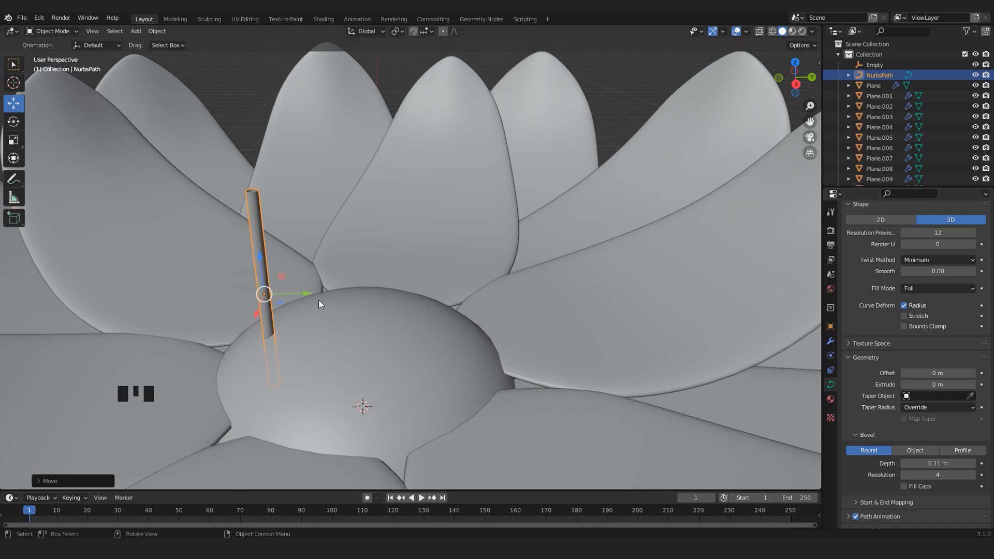
- Enter edit mode on the stamen curve and select its topmost control point
middle_click_drag(311, 231, 341, 255, "shift")
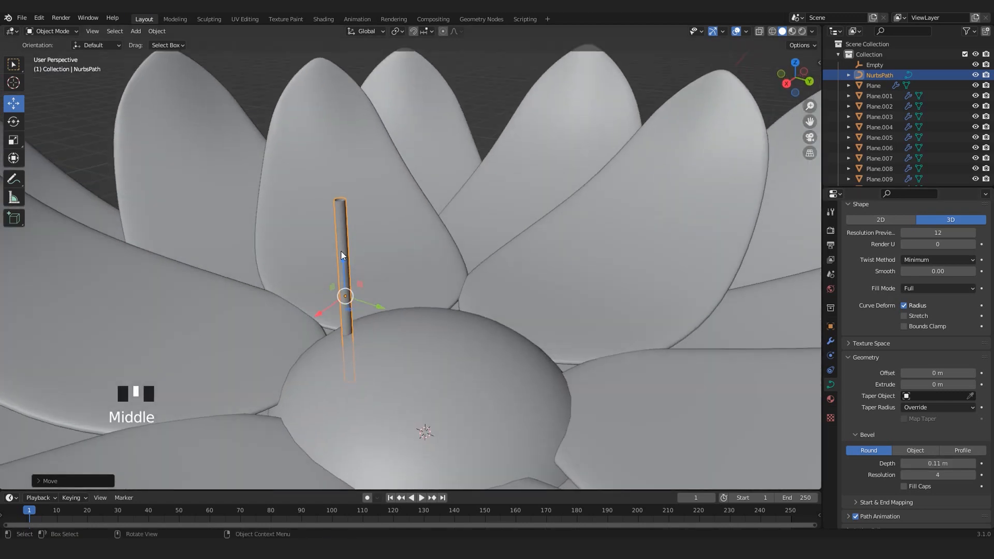
key("Tab")
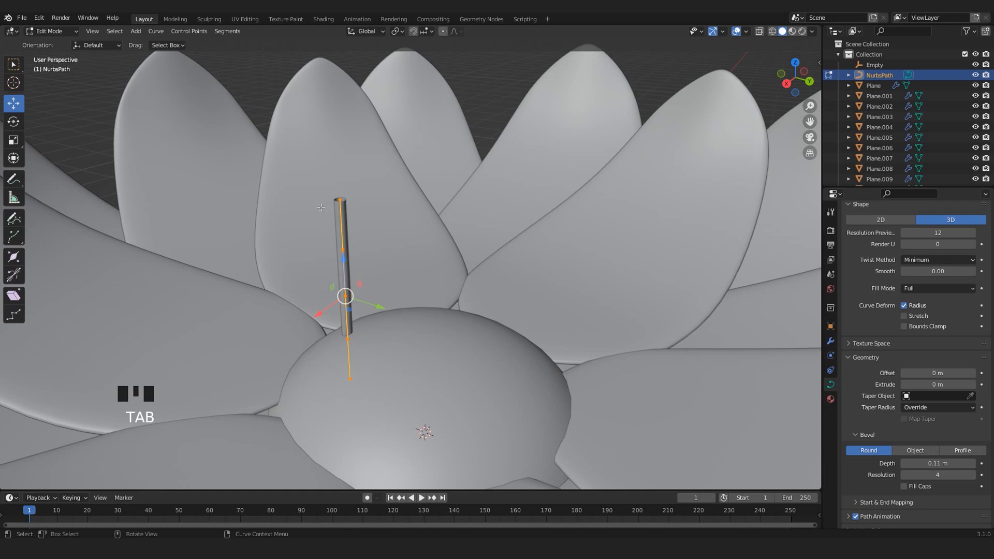
middle_click_drag(371, 251, 385, 233)
scroll(392, 229, "up", 3)
scroll(434, 328, "down", 3)
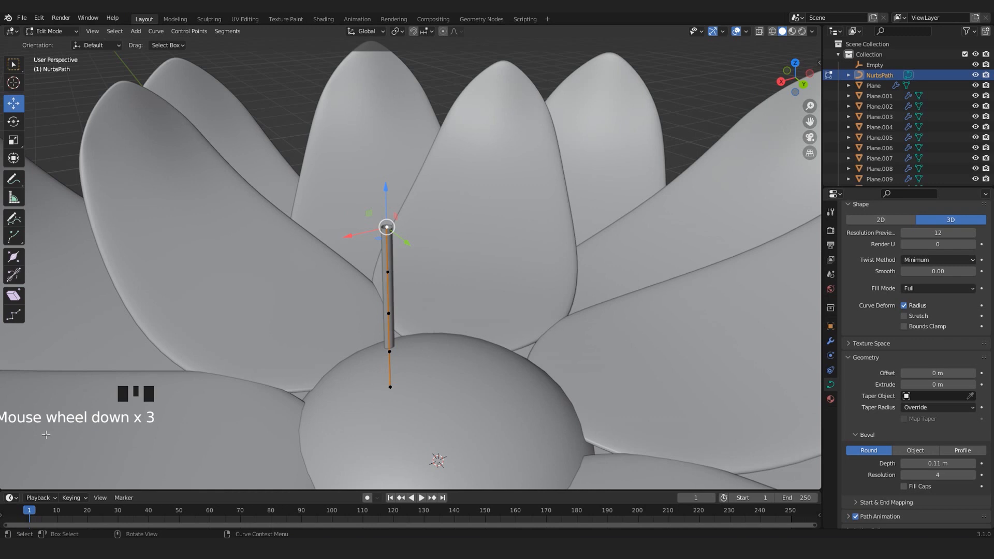
middle_click_drag(340, 293, 348, 361)
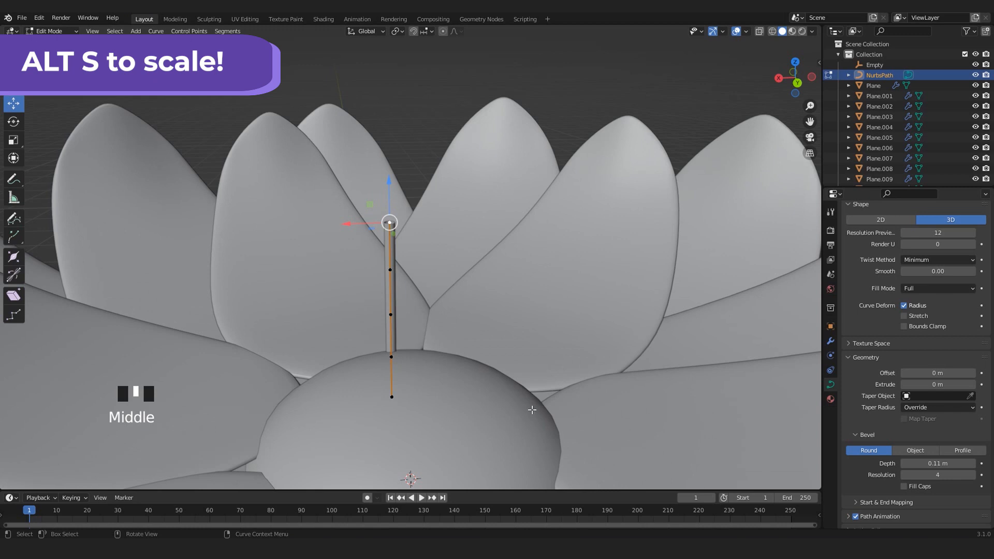
key("alt+s")
left_click(454, 338)
key("ctrl+z")
- Lower the stamen's tip slightly and shrink its radius with proportional editing so the tube tapers upward, leaving proportional editing off
mouse_move(386, 196)
left_mouse_down()
mouse_move(385, 182)
mouse_move(385, 200)
left_mouse_up()
scroll(385, 201, "up", 4)
key("alt+s")
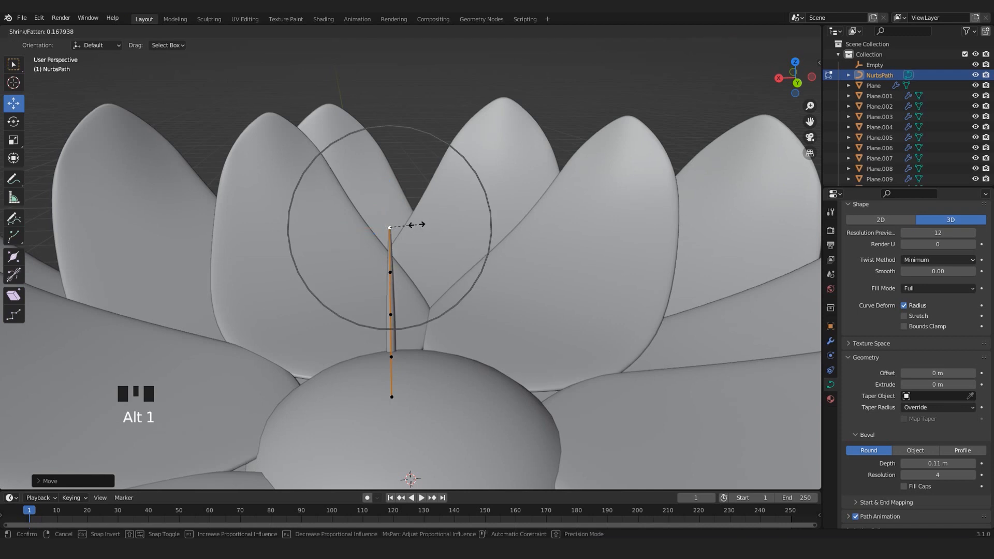
left_click(398, 239)
scroll(392, 277, "up", 2)
key("alt+s")
left_click(589, 342)
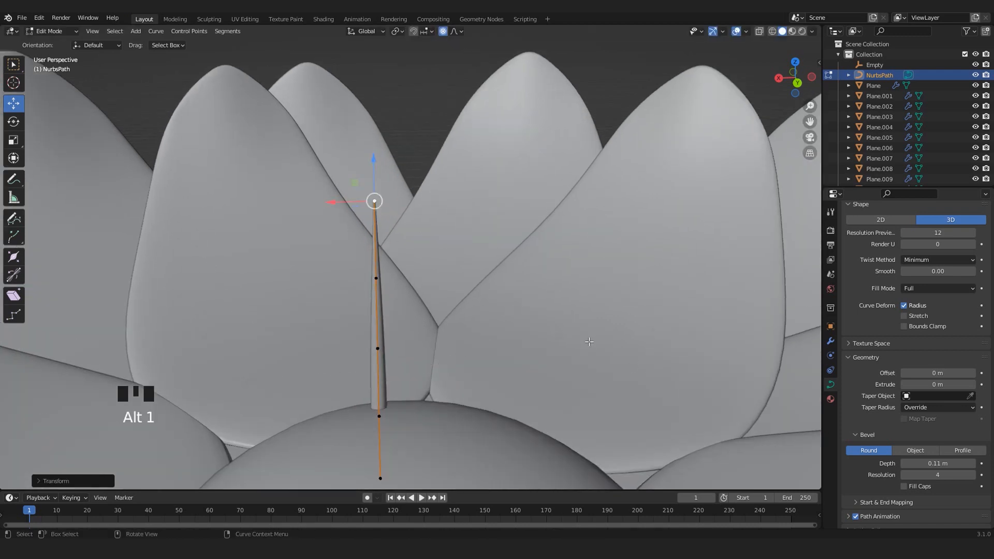
left_click(444, 34)
- Bend the stamen's upper part by moving the control point below the tip sideways and repositioning the tip
scroll(393, 248, "down", 2)
middle_click_drag(394, 248, 403, 264)
scroll(399, 259, "down", 1)
key("g")
left_click(371, 269)
left_click(393, 222)
key("g")
left_click(389, 223)
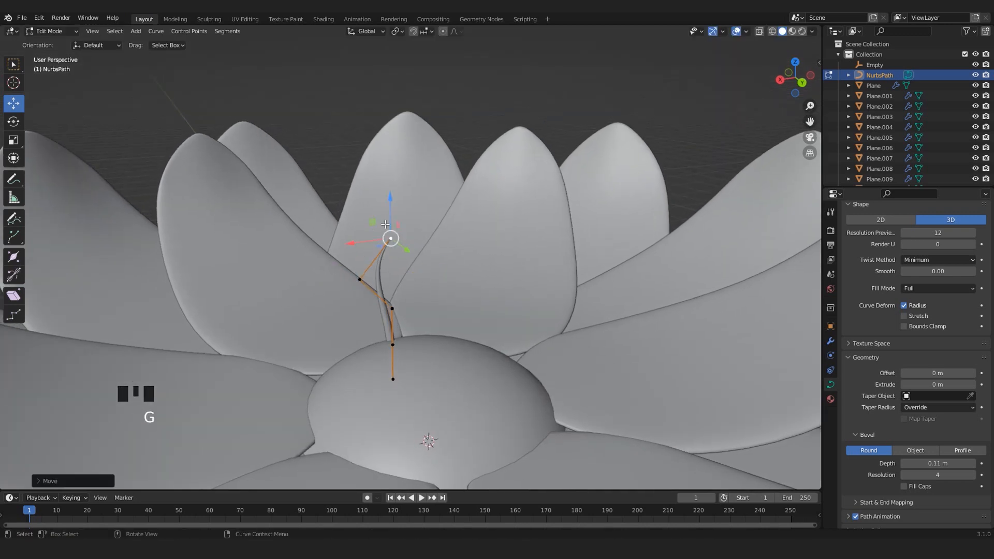
- Refine the stamen's S-shaped bend by moving its tip and a lower control point, and return to Object Mode
middle_click_drag(390, 224, 466, 207)
key("g")
left_click(508, 185)
middle_click_drag(300, 348, 357, 250)
left_click(396, 315)
key("g")
left_click(409, 310)
key("Tab")
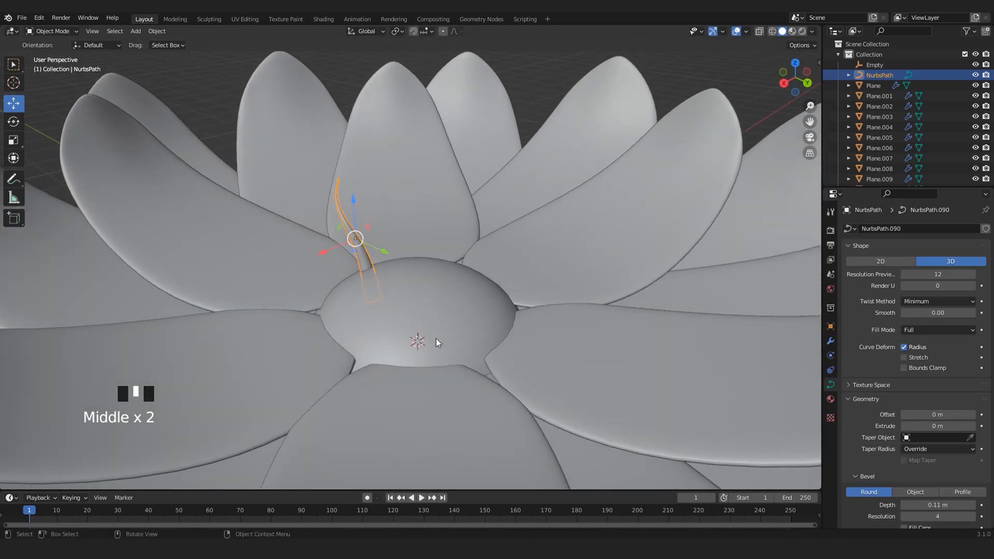
- Set the stamen's origin to the 3D cursor at the flower's centre
middle_click_drag(455, 244, 413, 294)
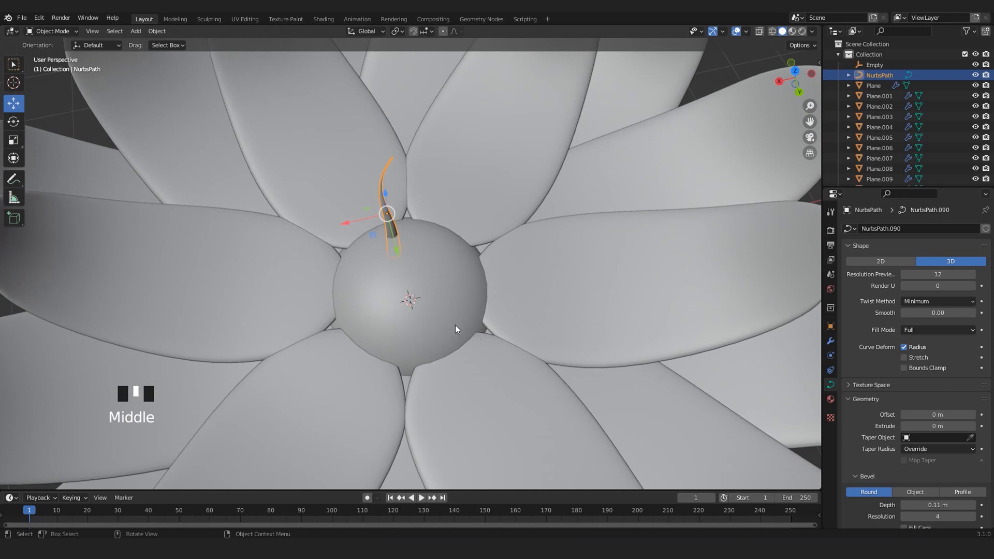
scroll(386, 287, "down", 5)
scroll(436, 210, "up", 5)
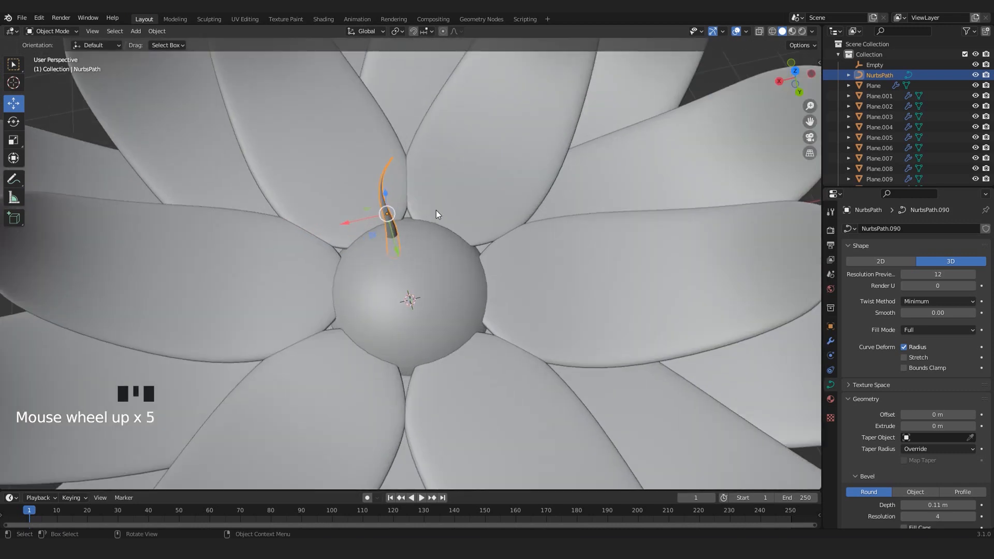
scroll(413, 226, "down", 2)
middle_click_drag(413, 214, 235, 170, "shift")
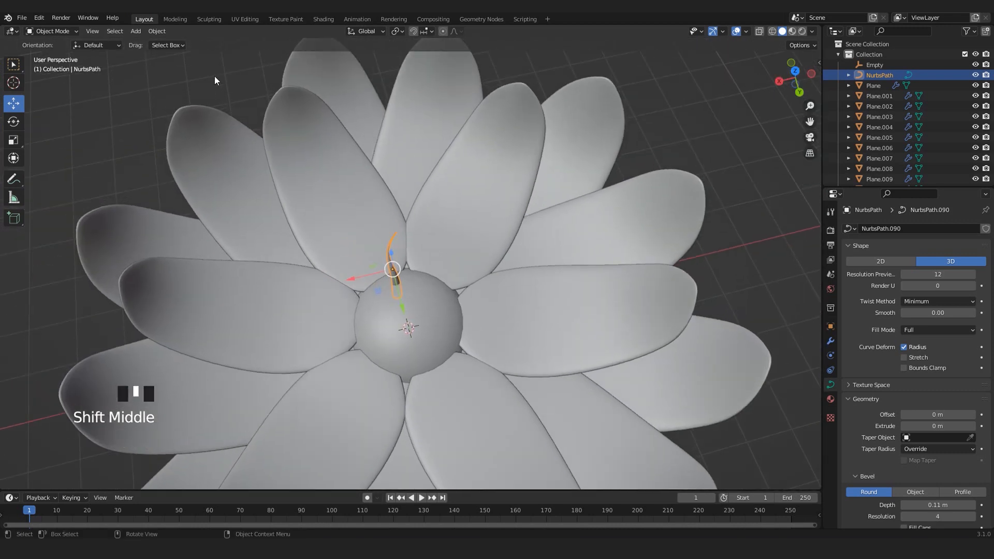
left_click(160, 31)
mouse_move(169, 54)
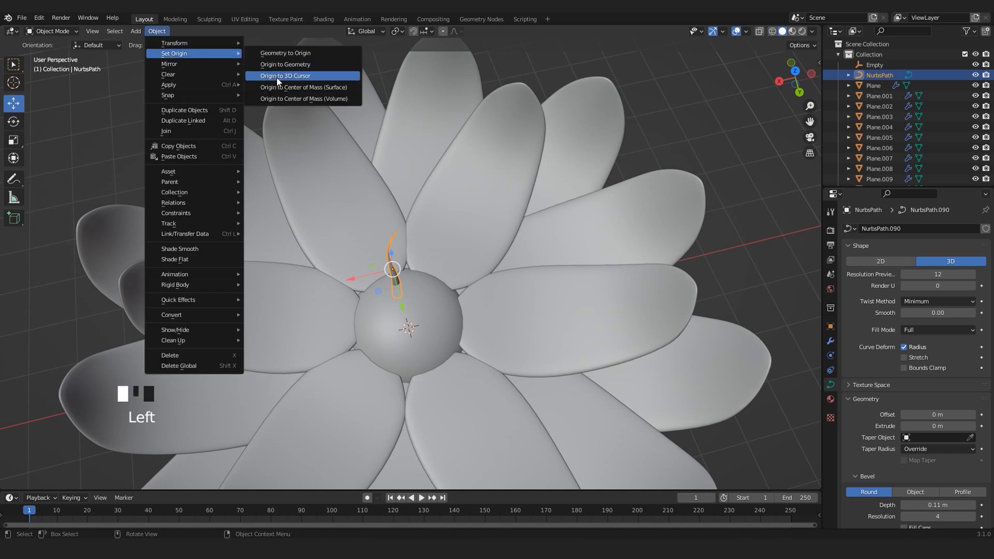
left_click(290, 75)
- Duplicate the stamen in top view and rotate the copy about 15° around the flower's centre
key("KP_7")
scroll(400, 271, "up", 2)
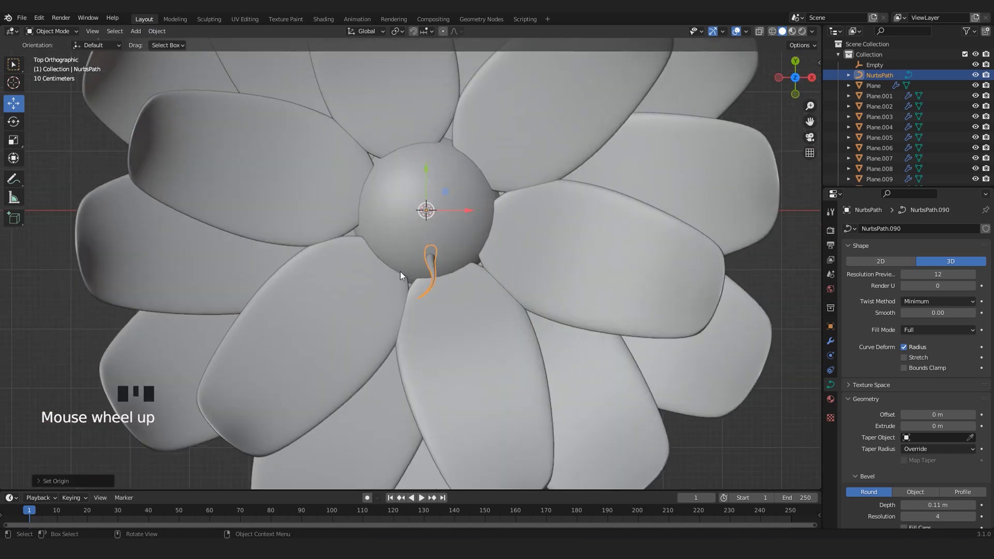
key("shift+d")
key("r")
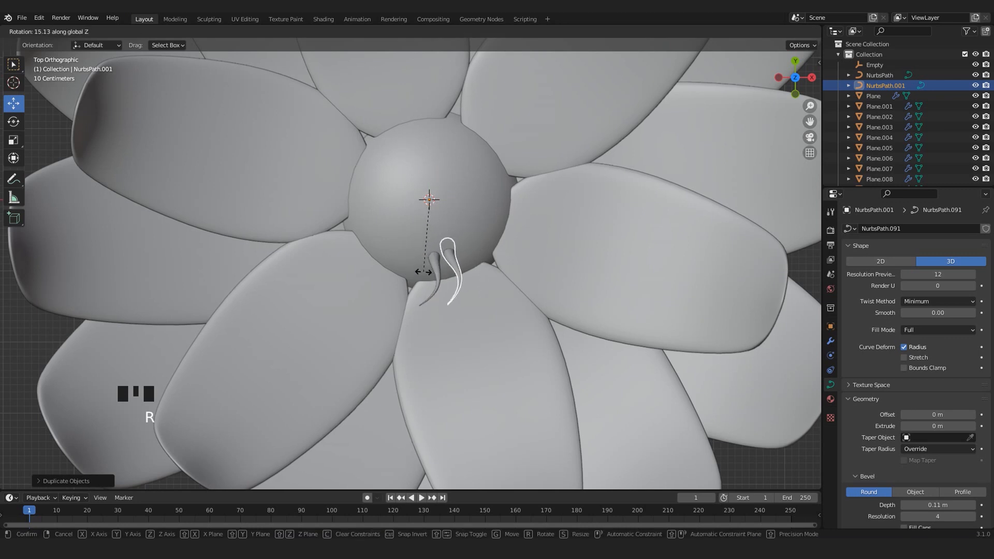
left_click(423, 272)
- Vary the copied stamen's shape by moving its tip and another control point, and leave edit mode
key("Tab")
left_click(449, 304)
key("g")
left_click(482, 274)
key("g")
left_click(483, 278)
key("Tab")
- Lower both stamens along Z toward the dome and set their origins to the 3D cursor again
key("KP_7")
left_click_drag(456, 259, 436, 269)
middle_click_drag(453, 261, 355, 311)
key("g")
key("z")
left_click(533, 207)
left_click(157, 31)
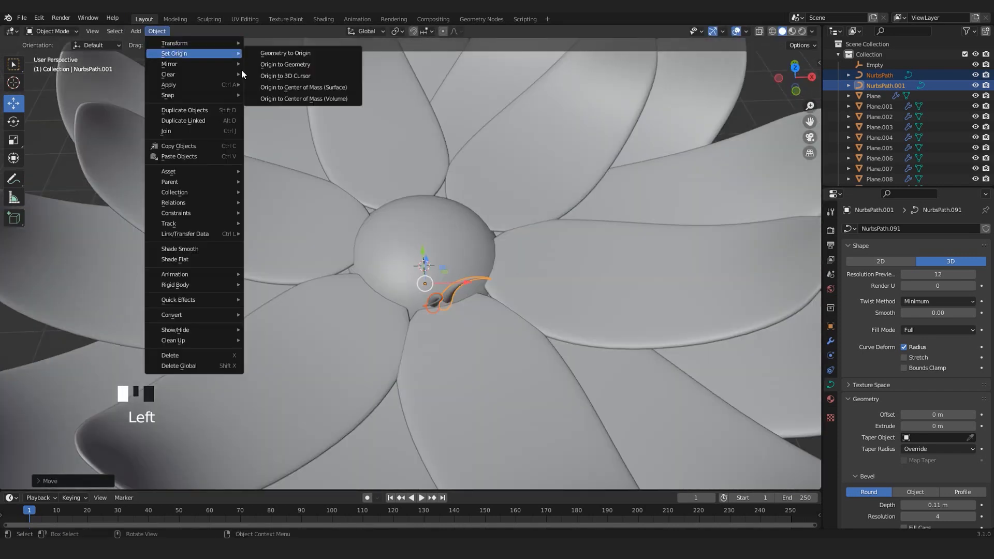
left_click(285, 76)
- Duplicate stamens in top view, rotate the copies around the dome, and reshape a copy's control points for variation
key("KP_7")
key("shift+d")
key("r")
left_click(432, 250)
middle_click_drag(471, 287, 412, 356, "shift")
scroll(380, 282, "up", 2)
key("Tab")
key("g")
key("Tab")
- Duplicate the group of four stamens and rotate the copies further along the dome's edge
scroll(389, 251, "up", 5)
key("shift+d")
key("r")
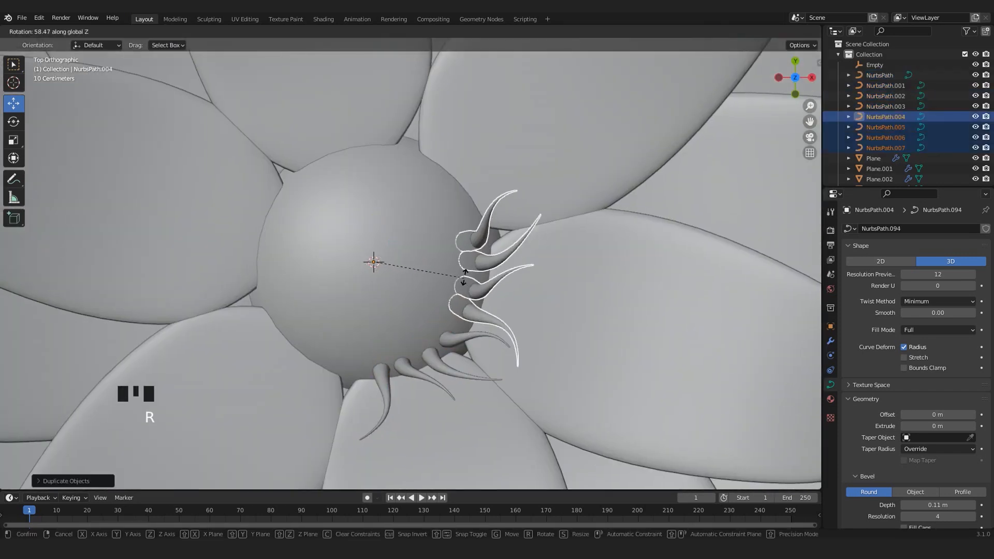
left_click(452, 206)
- Duplicate a single stamen twice, rotating each copy around the centre into the gap between the two stamen groups
left_click(470, 207)
key("shift+d")
key("r")
left_click(472, 257)
key("shift+d")
key("r")
left_click(470, 278)
- Reshape the newest stamen by moving a control point, and rotate one more duplicate into the remaining gap
key("Tab")
key("g")
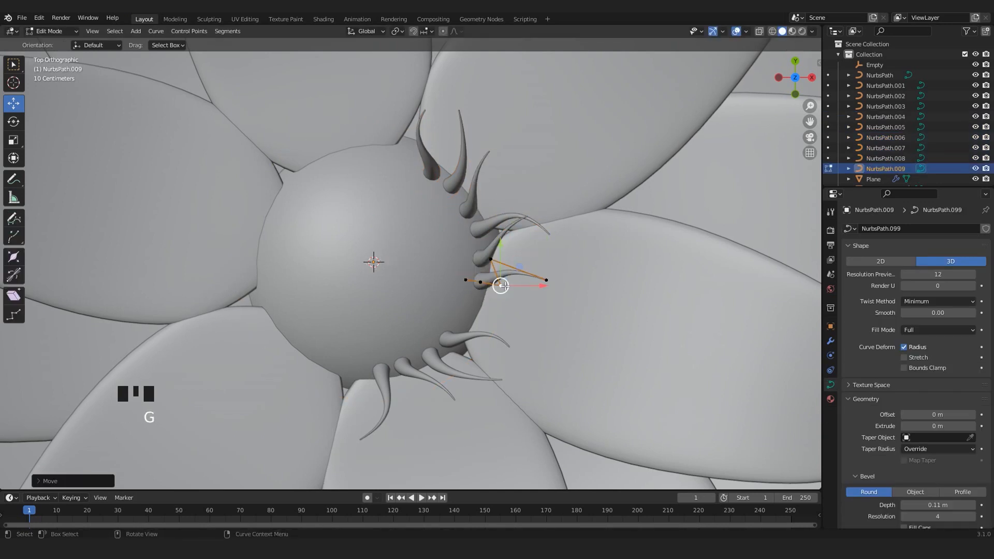
key("Tab")
middle_click_drag(505, 286, 484, 268)
key("KP_7")
left_click(467, 276)
key("shift+d")
key("r")
left_click(464, 306)
- Select several of the existing stamens, duplicate them and rotate the copies to an empty stretch of the dome's edge
left_click(443, 203, "shift")
key("ctrl+z")
left_click(452, 225, "shift")
left_click(424, 330, "shift")
left_click(406, 336, "shift")
left_click(390, 341, "shift")
key("shift+d")
key("r")
left_click(350, 196)
- Duplicate single stamens three more times and rotate each copy around the centre to close the stamen ring
left_click(349, 191)
key("shift+d")
key("r")
left_click(361, 184)
key("shift+d")
key("r")
left_click(379, 173)
key("Tab")
key("Tab")
key("shift+d")
key("r")
left_click(377, 174)
- Select all the stamen curves, duplicate the whole ring and scale the copy down to form an inner ring
middle_click_drag(378, 243, 230, 183)
scroll(230, 183, "down", 3)
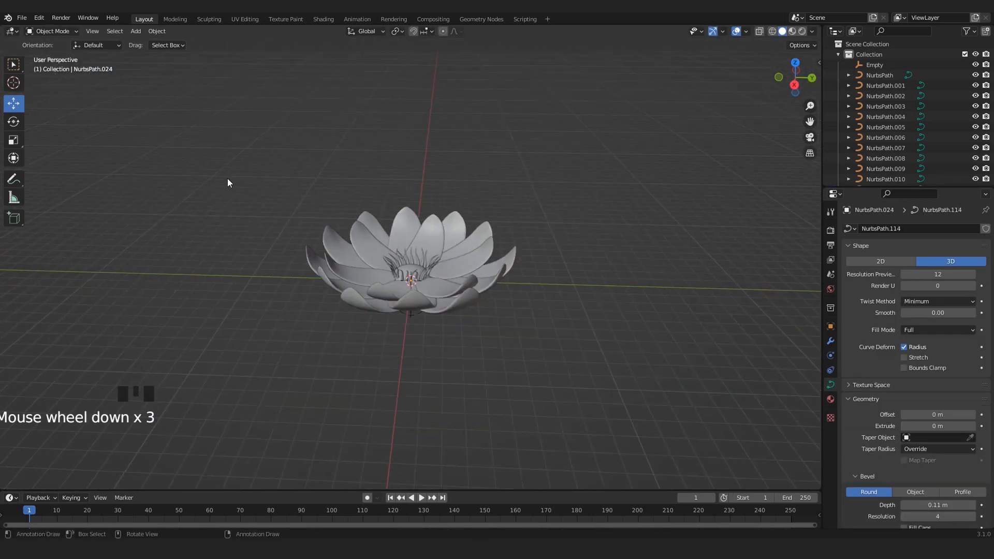
scroll(230, 184, "up", 6)
left_click(486, 327)
key("KP_7")
left_click(887, 85)
scroll(903, 122, "down", 9)
left_click(900, 137, "shift")
key("shift+d")
key("s")
left_click(544, 280)
- Rotate the inner stamen ring in top view to offset it from the outer one, and duplicate it in place
key("KP_7")
key("r")
left_click(462, 328)
key("shift+d")
left_click(461, 328)
key("a")
key("s")
left_click(418, 290)
key("ctrl+z")
key("ctrl+z")
- Scale the duplicated stamen ring down toward the dome's centre to form a third, innermost ring
key("s")
left_click(471, 298)
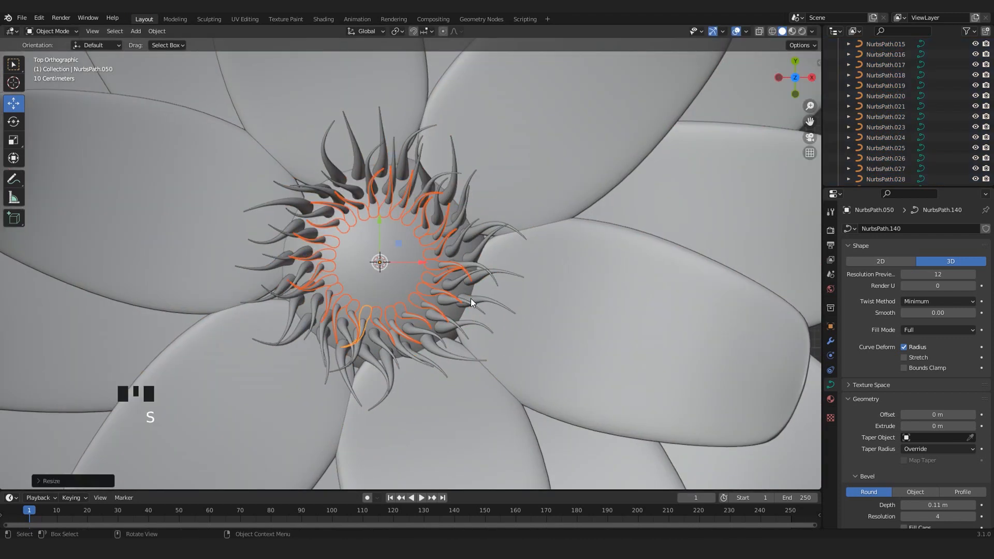
- Undo the last stamen ring edits, then duplicate the ring again and scale the copy down toward the dome's centre
key("ctrl+z")
key("ctrl+z")
key("ctrl+z")
key("ctrl+z")
key("ctrl+z")
key("ctrl+shift+z")
key("ctrl+shift+z")
key("shift+d")
key("s")
left_click(518, 288)
middle_click_drag(517, 288, 422, 282)
key("s")
left_click(404, 282)
- Move the innermost stamen ring along Z to adjust its height on the dome, then deselect everything
scroll(373, 300, "down", 5)
left_click(374, 300)
key("g")
key("z")
mouse_move(405, 225)
left_mouse_down()
mouse_move(405, 254)
mouse_move(405, 243)
left_mouse_up()
left_click(611, 259)
scroll(539, 309, "down", 3)
middle_click_drag(611, 259, 455, 312)
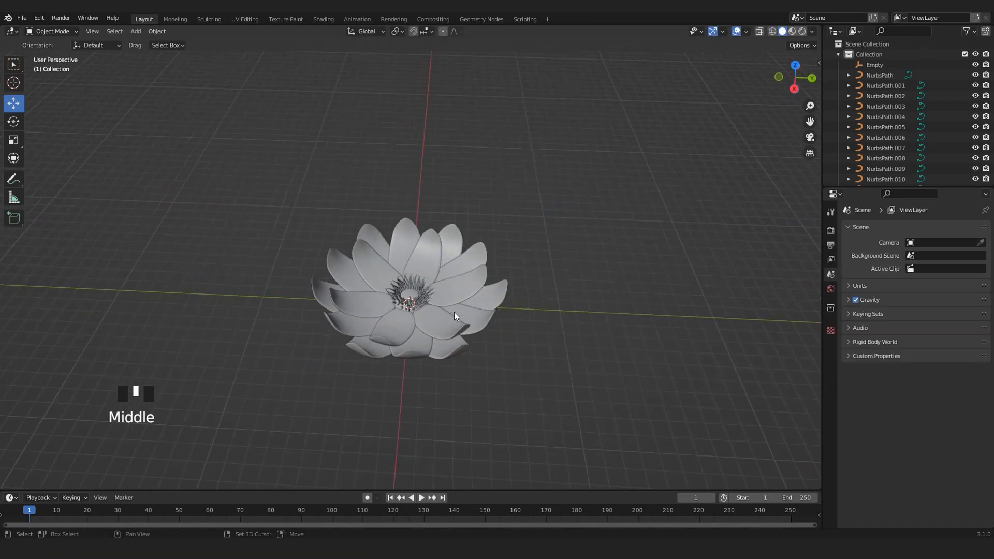
- Add a mesh circle, move it along Y beside the flower and scale it up to leaf size
key("shift+a")
mouse_move(455, 312)
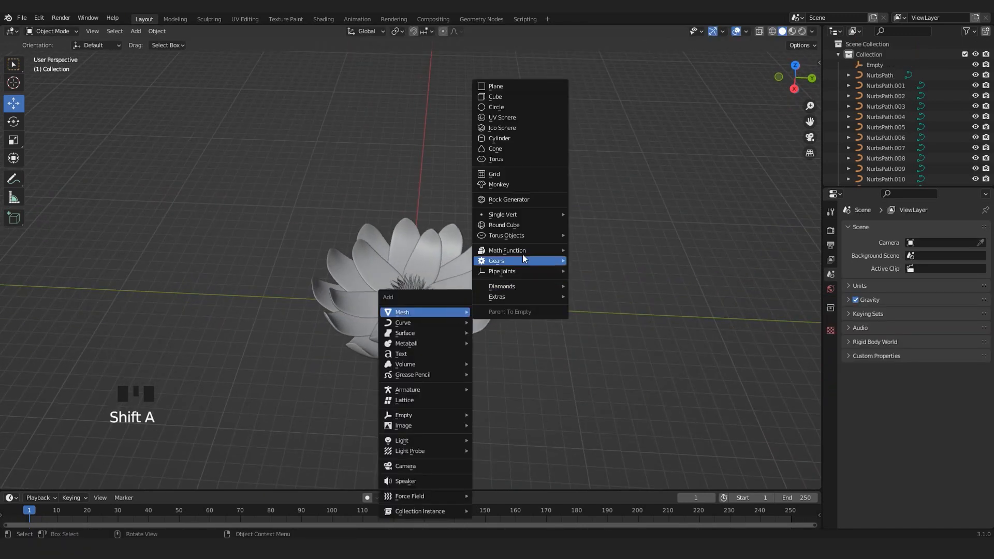
left_click(512, 107)
left_click_drag(450, 308, 593, 317)
middle_click_drag(592, 318, 468, 316, "shift")
key("s")
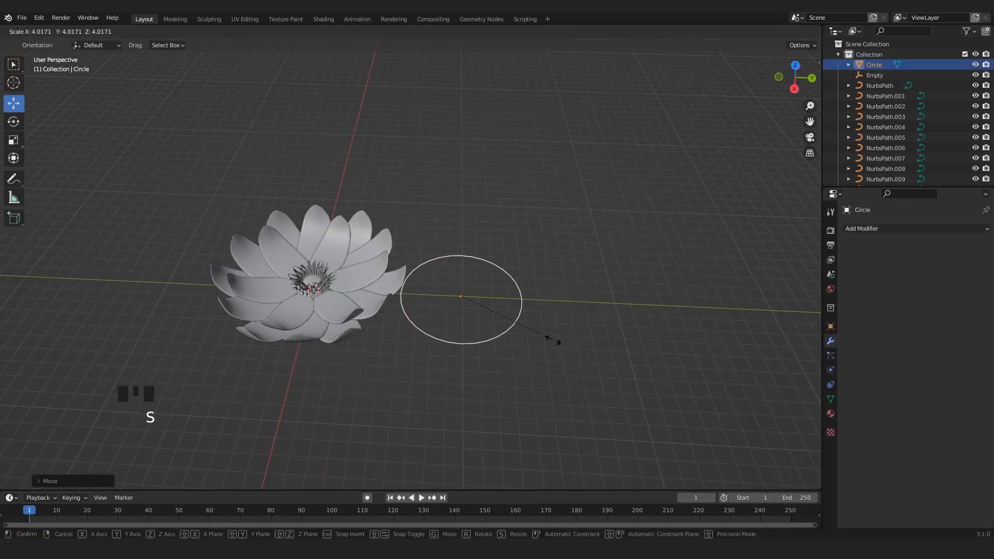
left_click(575, 352)
left_click_drag(501, 300, 534, 310)
middle_click_drag(534, 311, 516, 341, "shift")
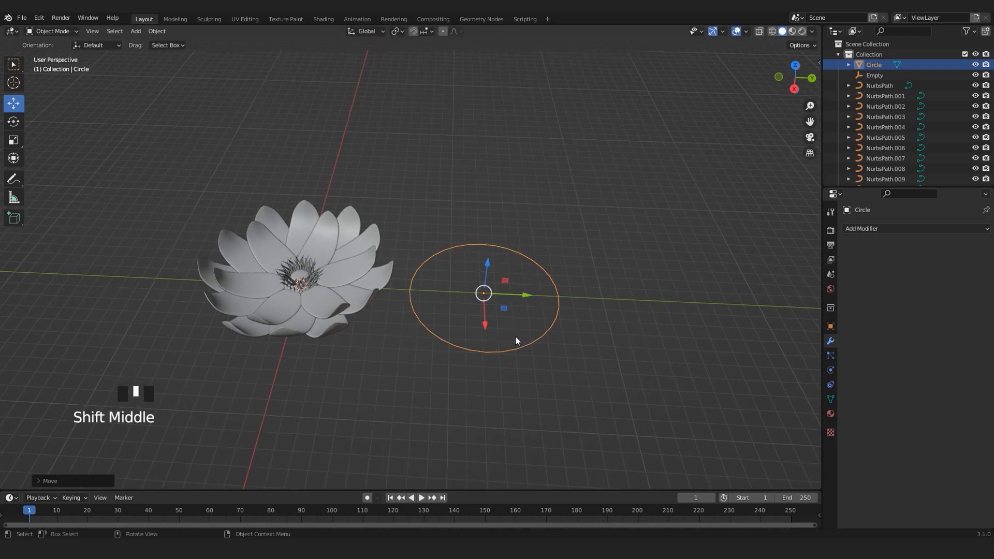
- Enter Edit Mode on the circle and fill its outline with a single face
key("Tab")
middle_click_drag(525, 353, 481, 344, "shift")
scroll(395, 326, "up", 3)
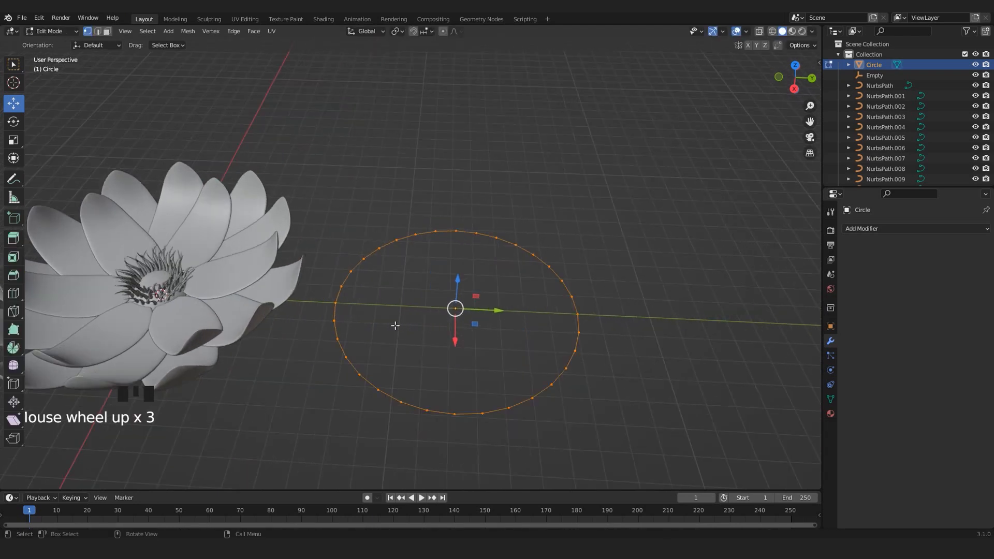
middle_click_drag(395, 326, 384, 342)
middle_click_drag(405, 390, 295, 323)
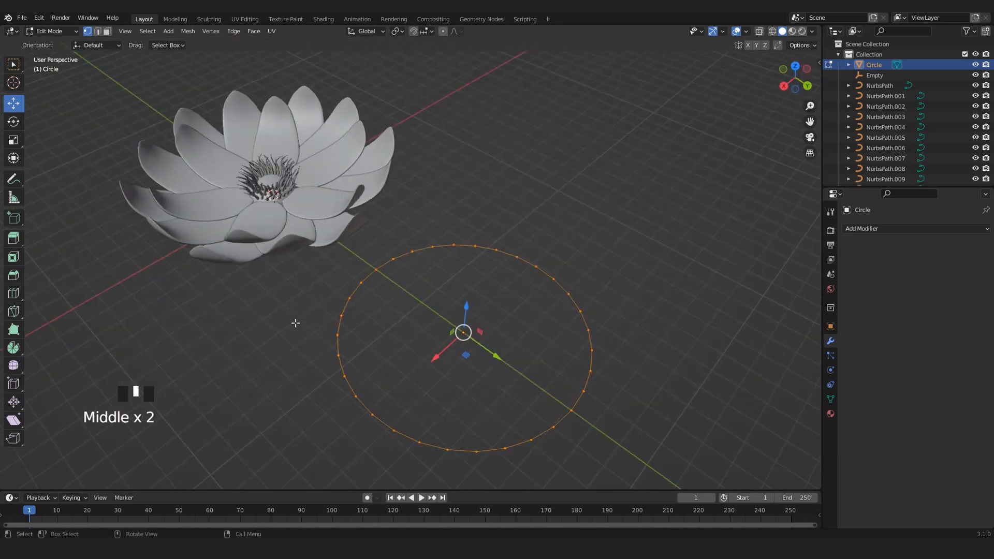
scroll(605, 369, "down", 2)
middle_click_drag(452, 366, 303, 288)
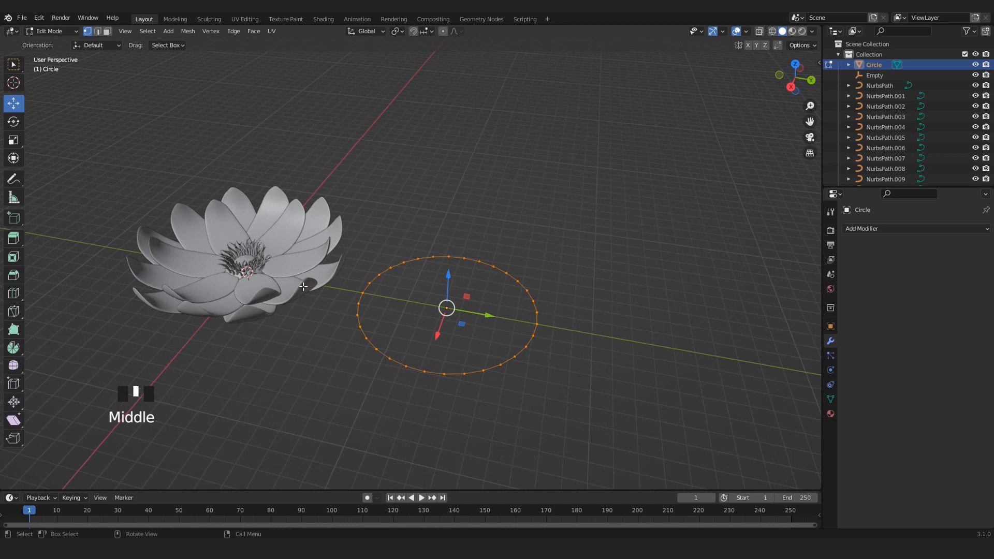
scroll(437, 335, "up", 1)
middle_click_drag(466, 398, 363, 391, "shift")
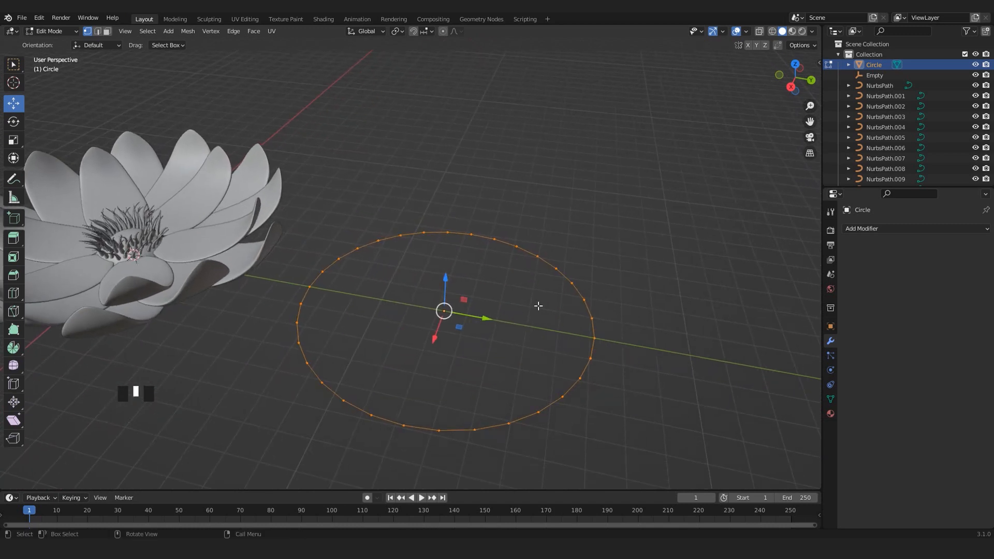
key("f")
left_click(346, 262)
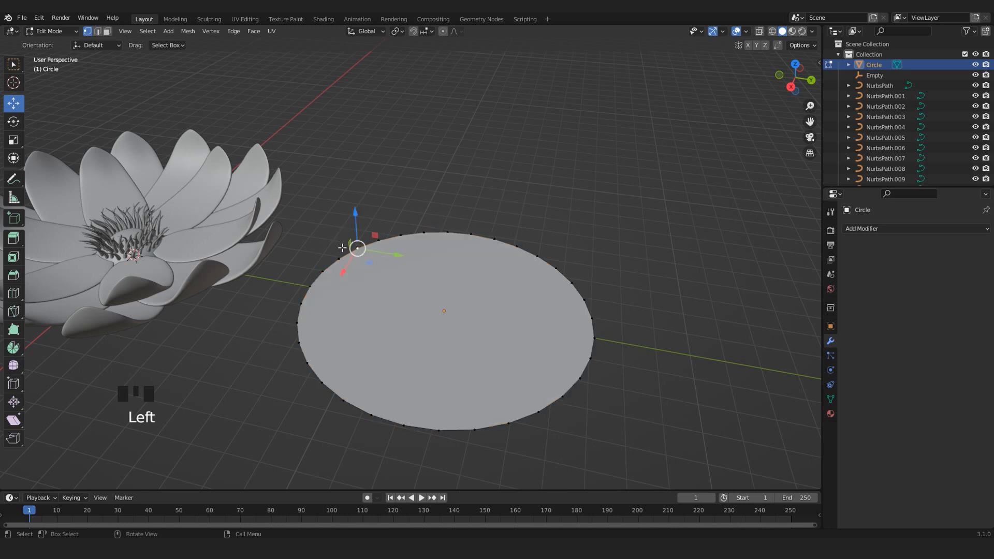
- Select the disc's face and inset it four times toward the centre, leaving concentric rings around a tiny central face
middle_click_drag(343, 249, 363, 332)
key("ctrl+3")
left_click(387, 294)
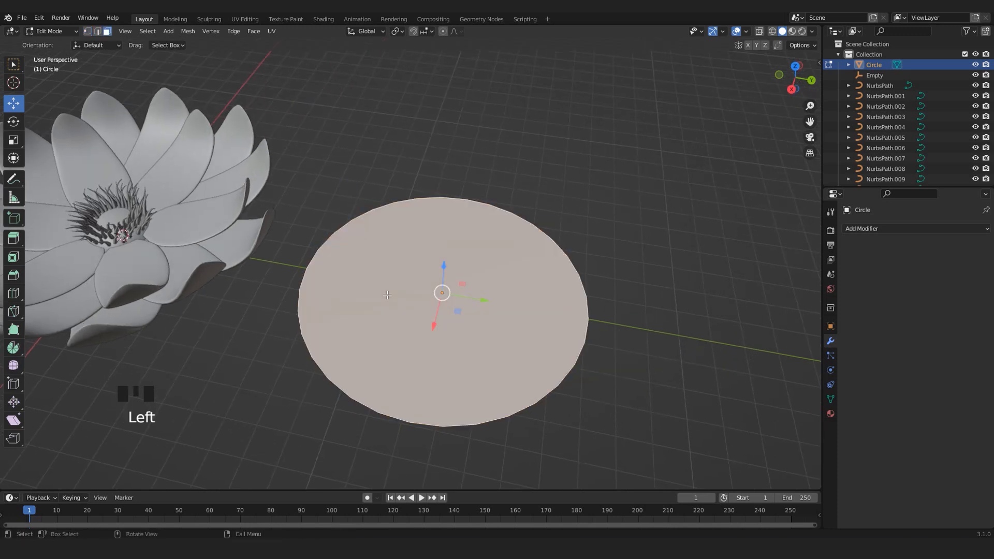
left_click(559, 194)
left_click(426, 312)
middle_click_drag(446, 325, 442, 355)
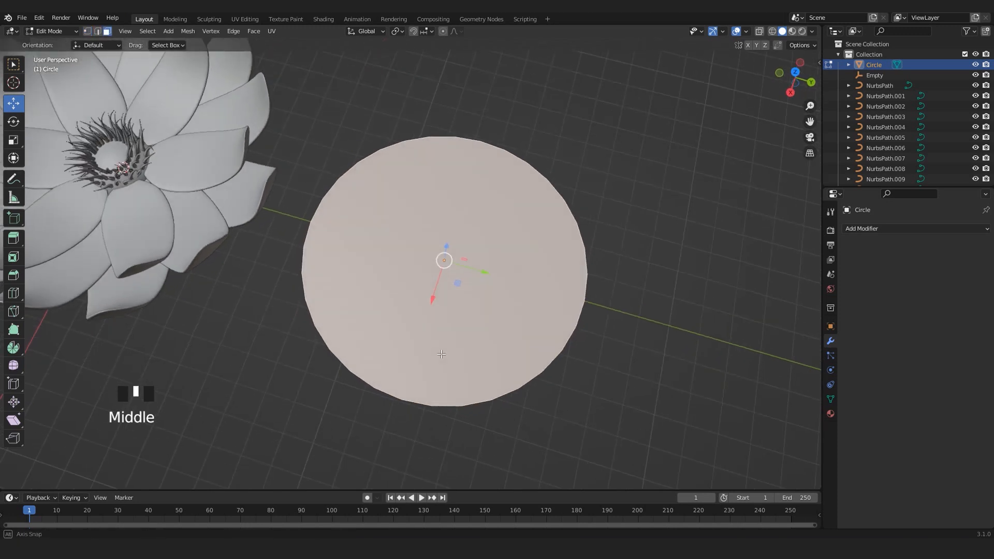
key("i")
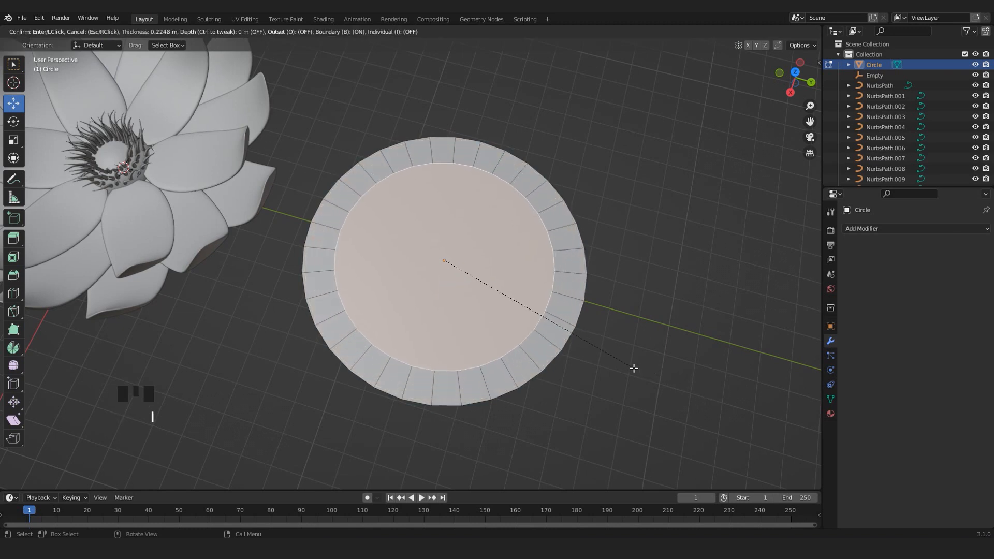
left_click(635, 366)
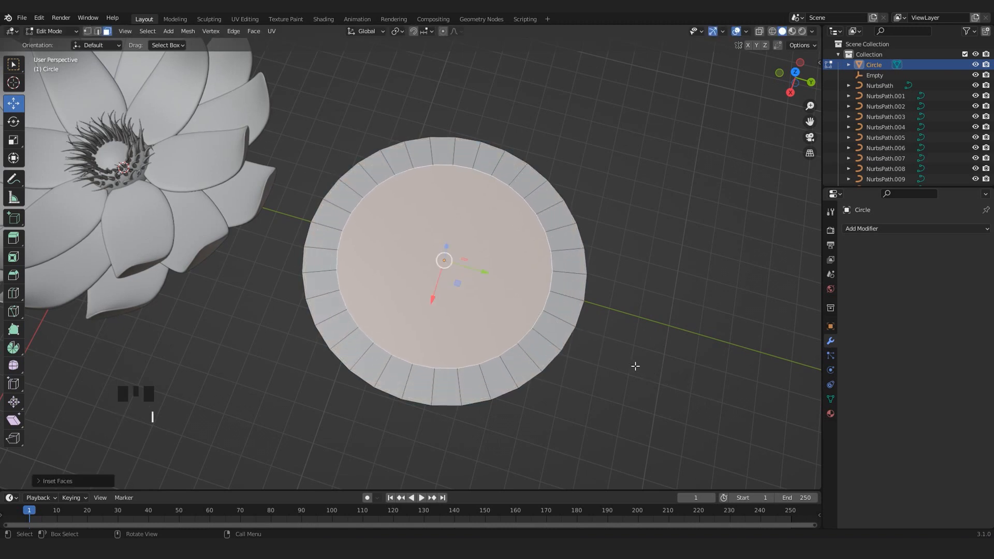
key("i")
left_click(616, 365)
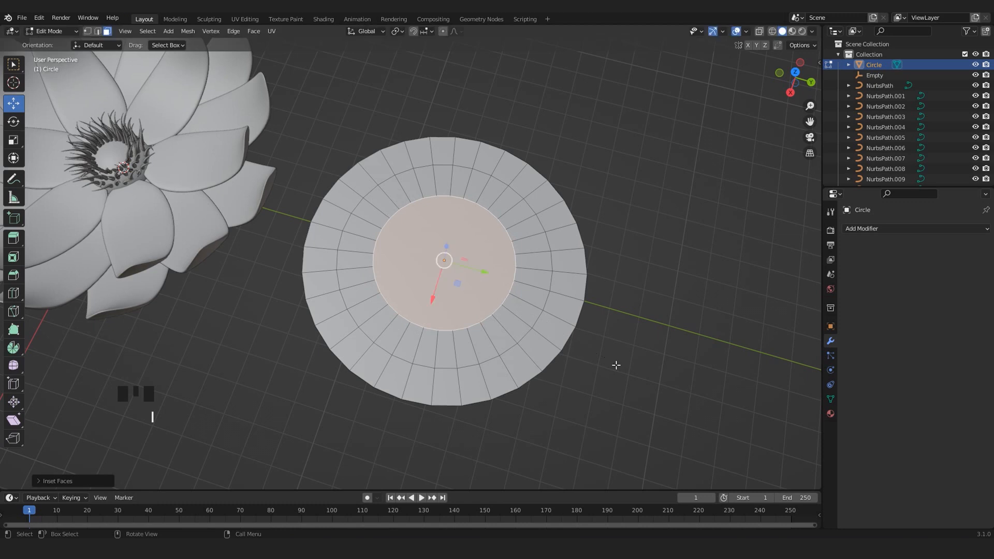
key("i")
left_click(565, 348)
key("i")
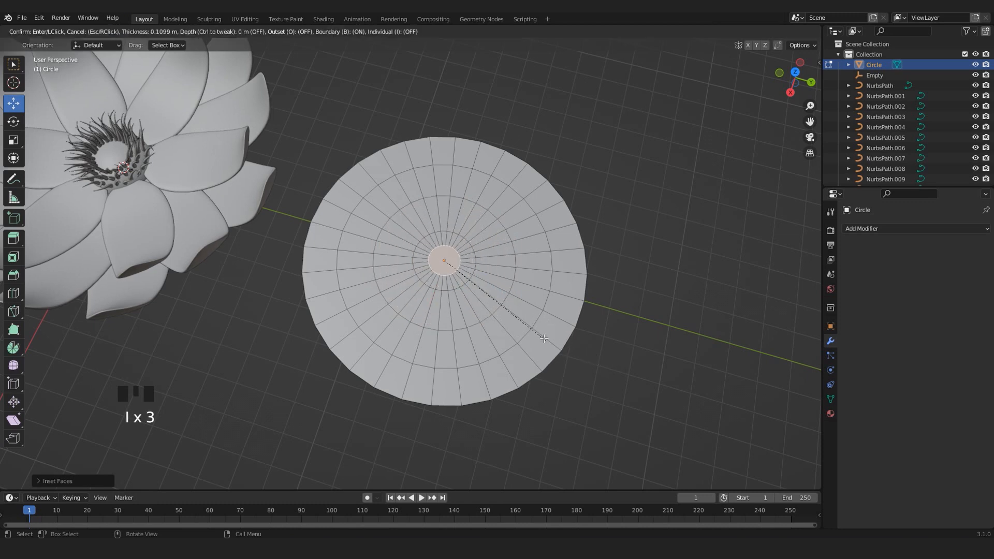
left_click(537, 337)
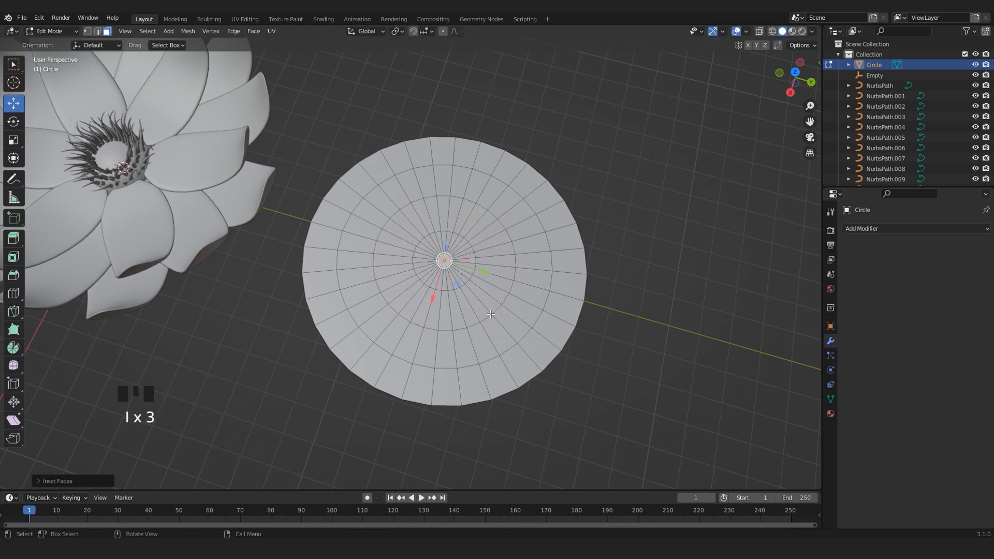
- Knife-cut the tiny central face along its vertical diameter in top view, joining opposite vertices
key("KP_7")
scroll(372, 283, "up", 4)
middle_click_drag(363, 280, 367, 279, "shift")
scroll(372, 282, "up", 4)
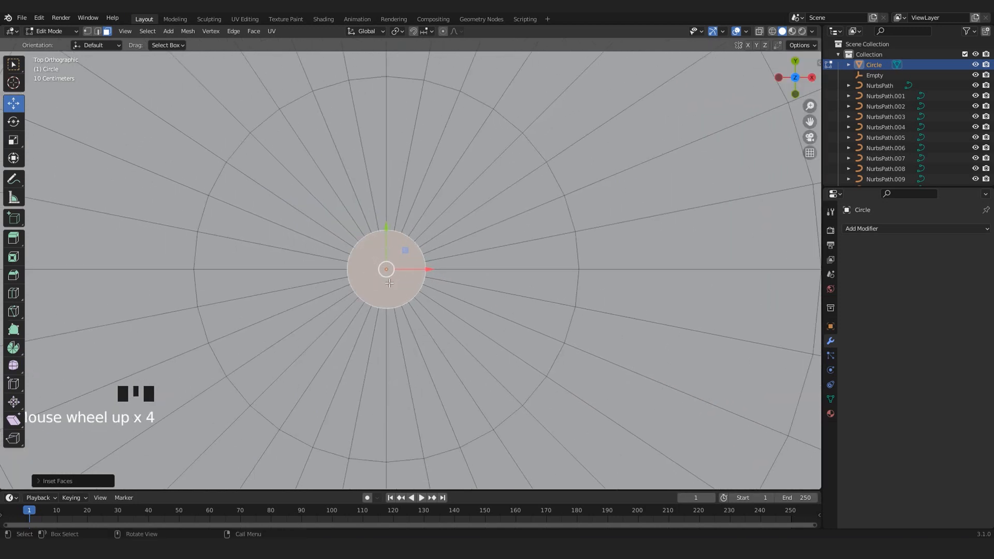
scroll(372, 282, "up", 4)
key("ctrl+1")
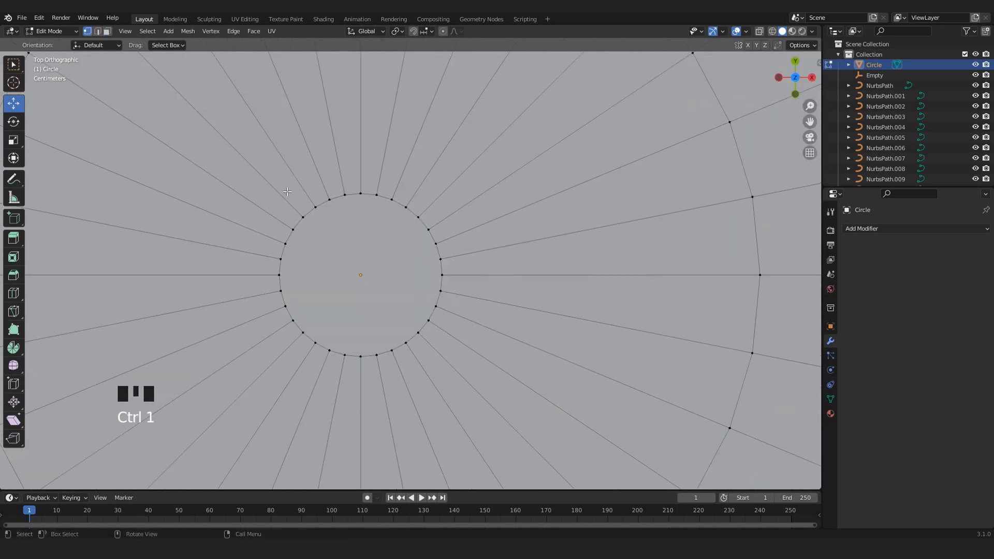
scroll(385, 238, "up", 1)
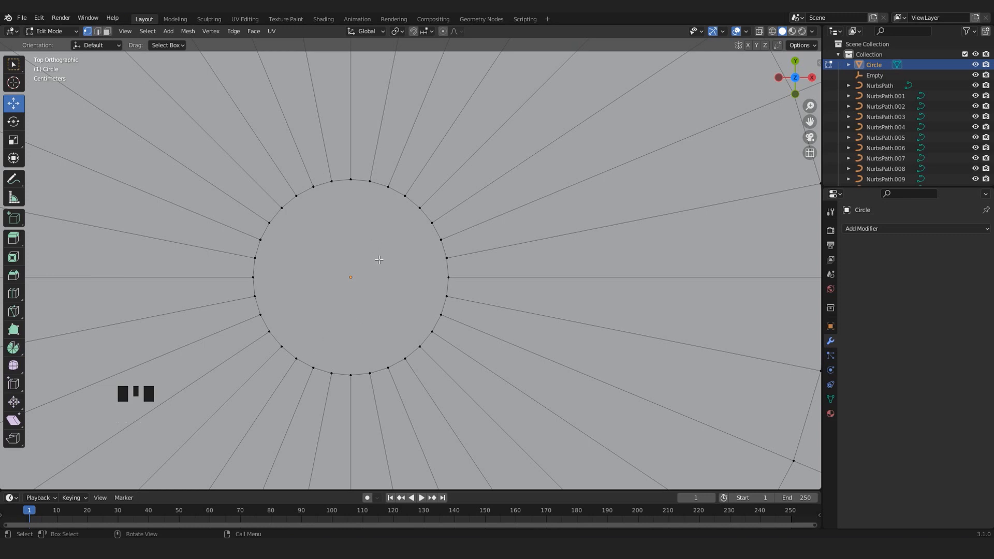
key("k")
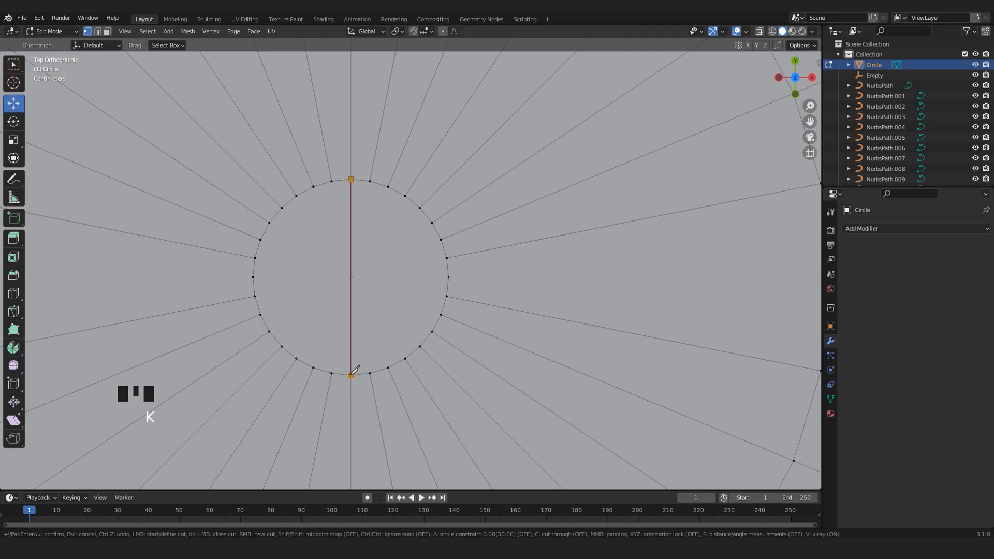
key("Return")
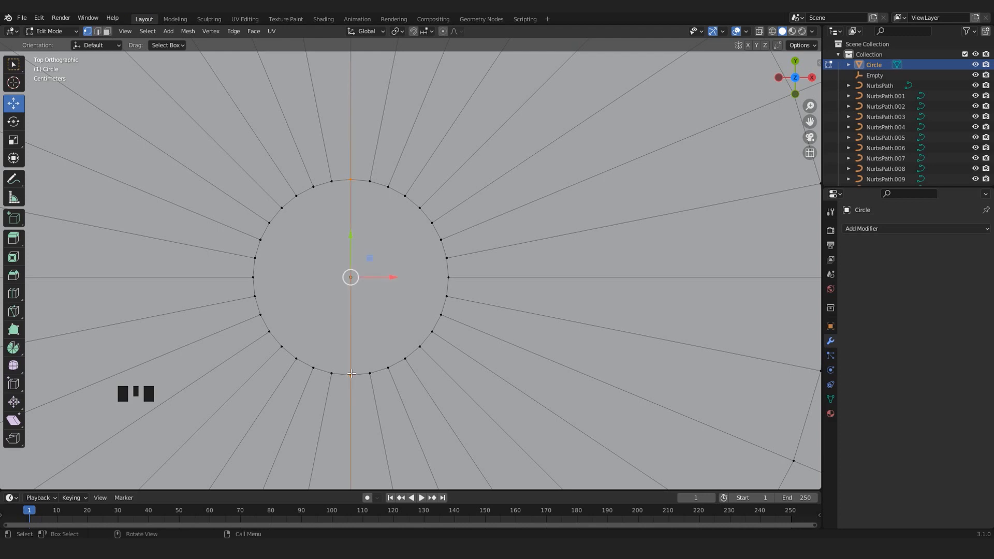
- Knife three diagonal cuts across the central face, from its upper-left vertices through the centre to the opposite lower-right ones
key("k")
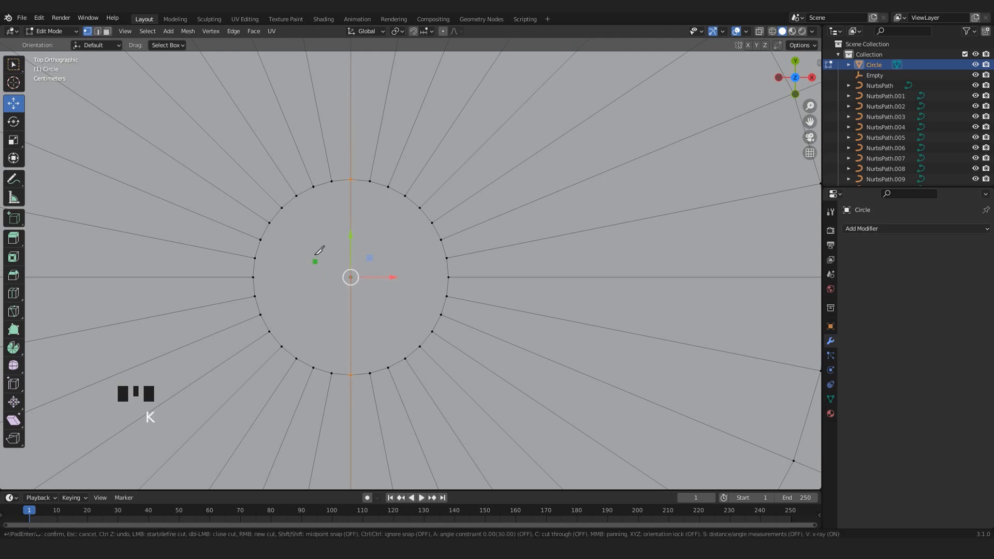
left_click(313, 186)
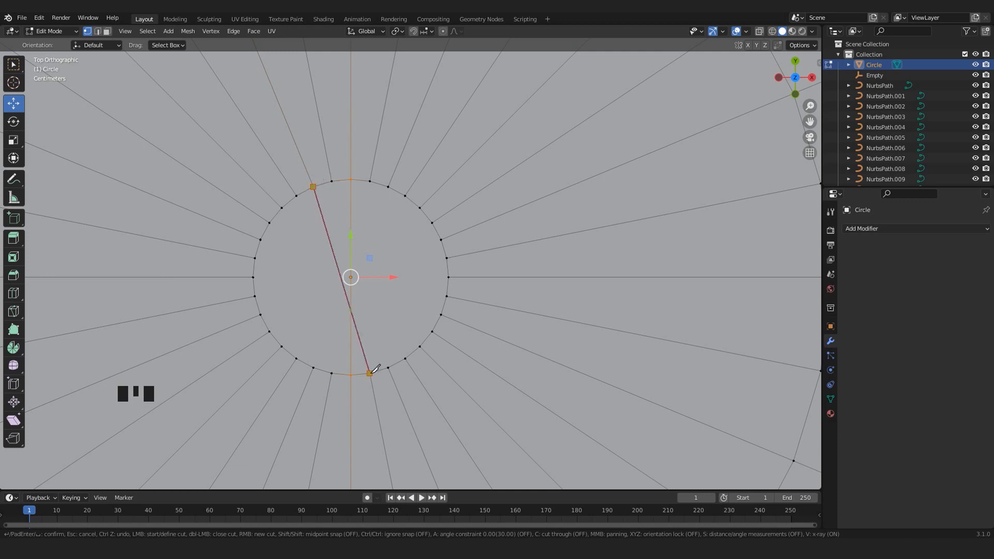
left_click(389, 367)
key("Return")
key("k")
left_click(281, 208)
left_click(420, 346)
right_click(419, 347)
left_click(260, 240)
left_click(441, 314)
key("Return")
- Knife the horizontal diameter and the three lower-left to upper-right diagonals across the central face to finish its spokes
key("k")
left_click(252, 277)
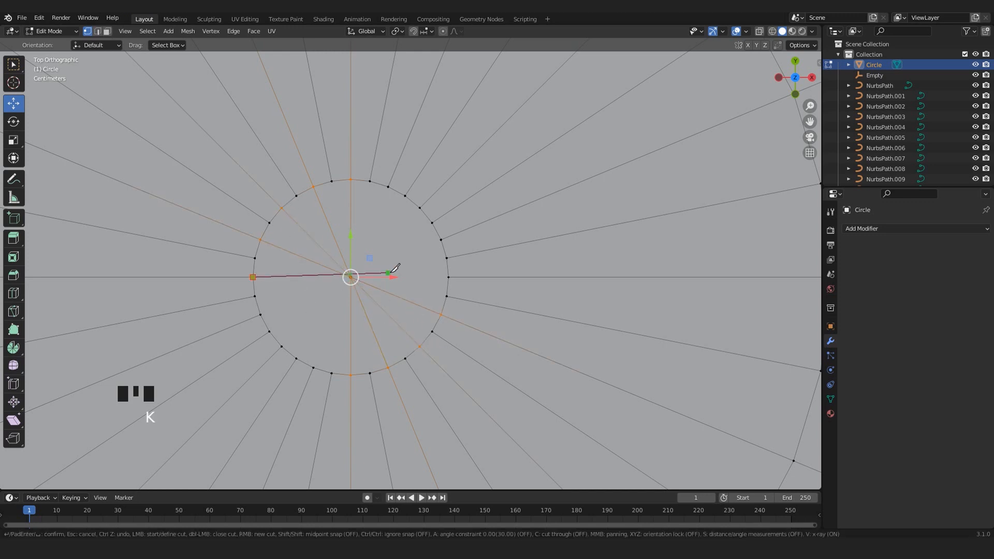
left_click(448, 277)
key("Return")
key("k")
left_click(260, 314)
left_click(441, 240)
key("Return")
key("k")
left_click(420, 208)
left_click(282, 346)
left_click(314, 368)
left_click(388, 186)
key("Return")
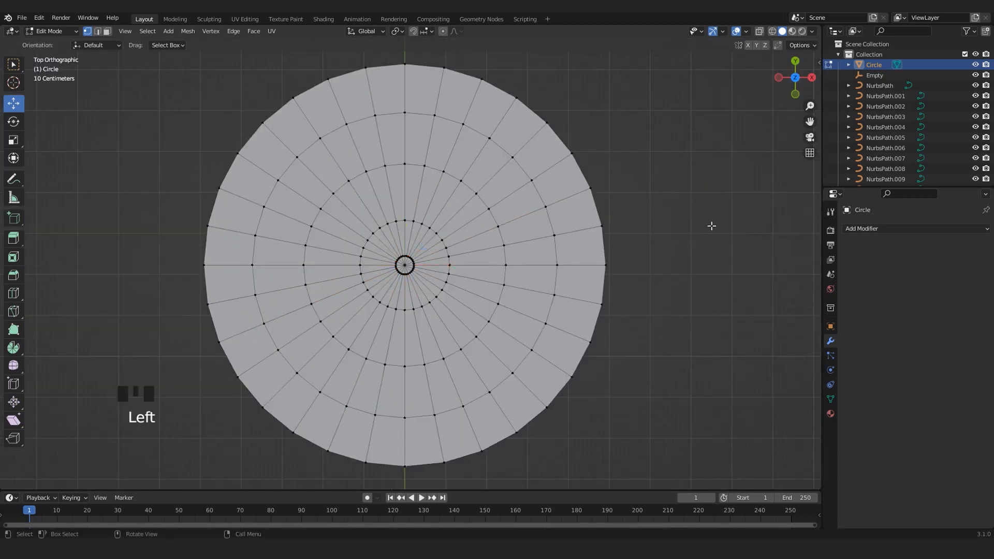
- Select the wedge of faces just right of the disc's upper vertical spoke and delete them to form a narrow notch
scroll(489, 191, "down", 4)
scroll(498, 213, "up", 5)
key("ctrl+3")
scroll(409, 275, "down", 3)
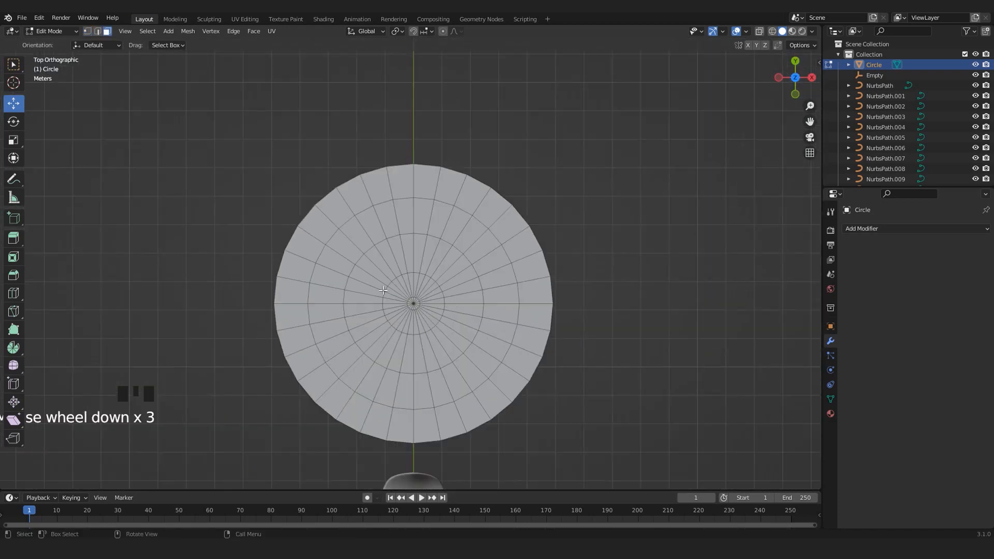
scroll(459, 238, "up", 2)
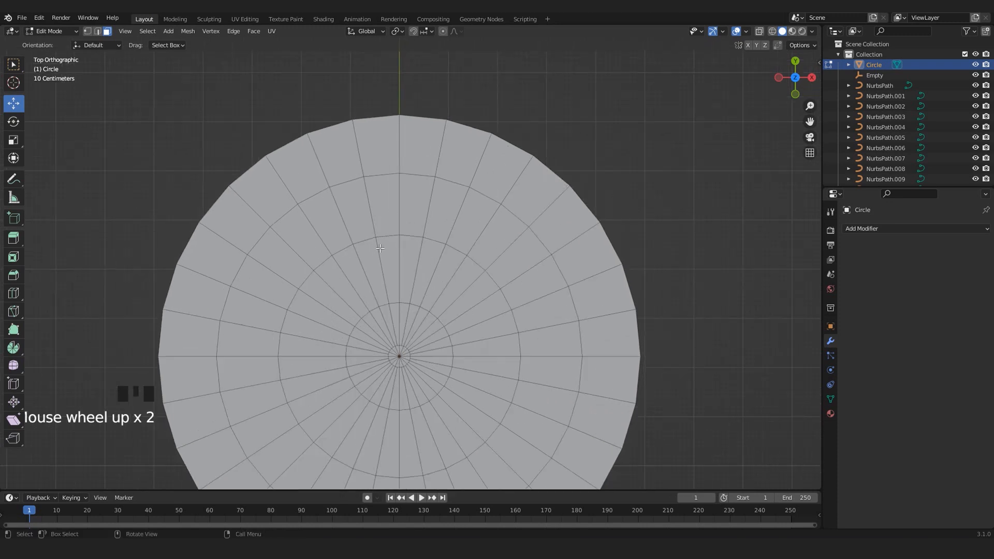
middle_click_drag(426, 99, 418, 102, "shift")
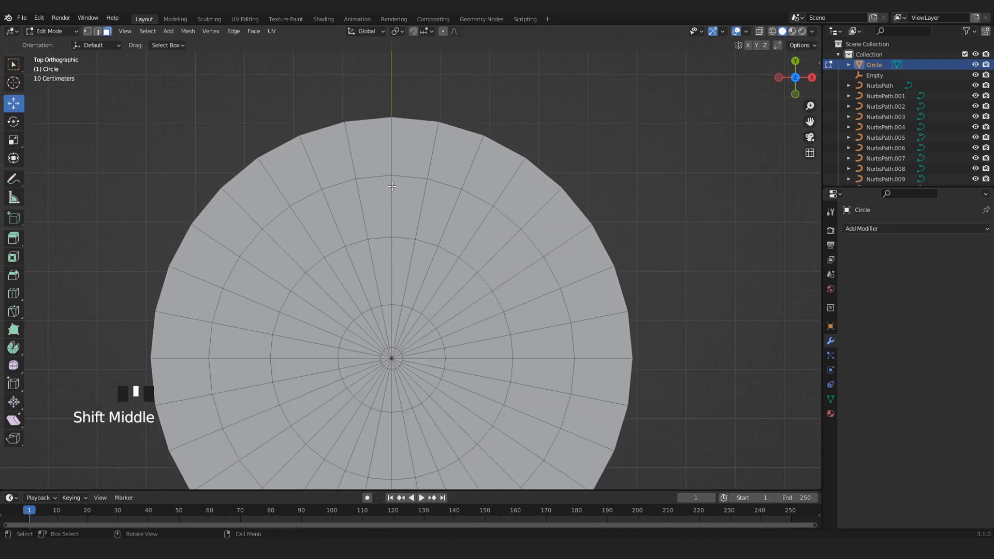
left_click(412, 154)
left_click(396, 287, "ctrl")
left_click(395, 312, "ctrl")
scroll(391, 295, "up", 4)
scroll(388, 281, "down", 4)
middle_click_drag(387, 280, 447, 275, "shift")
key("x")
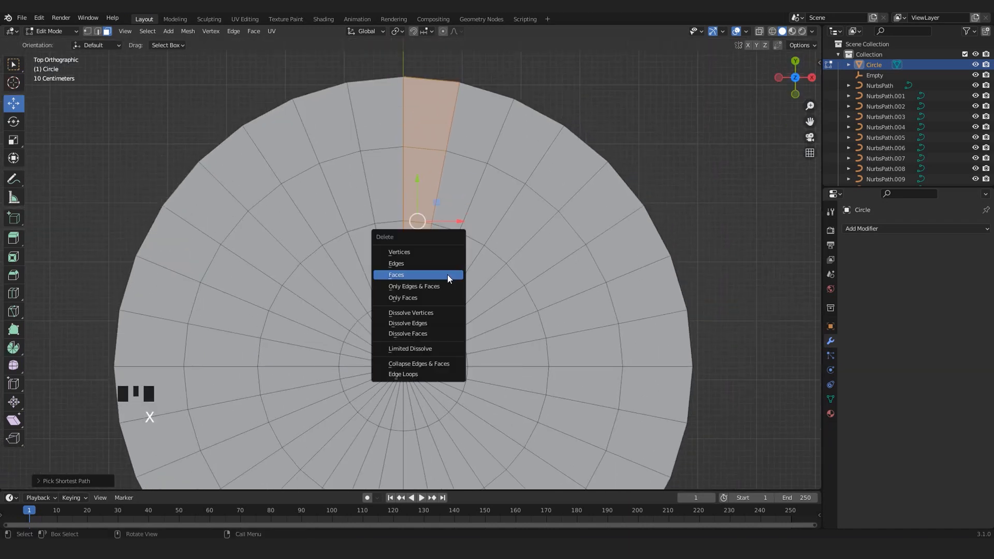
left_click(403, 274)
- Knife-cut an edge from the notch's inner right corner vertex to the disc's centre
scroll(401, 249, "up", 6)
middle_click_drag(399, 231, 414, 323, "shift")
scroll(415, 392, "up", 4)
key("ctrl+1")
key("k")
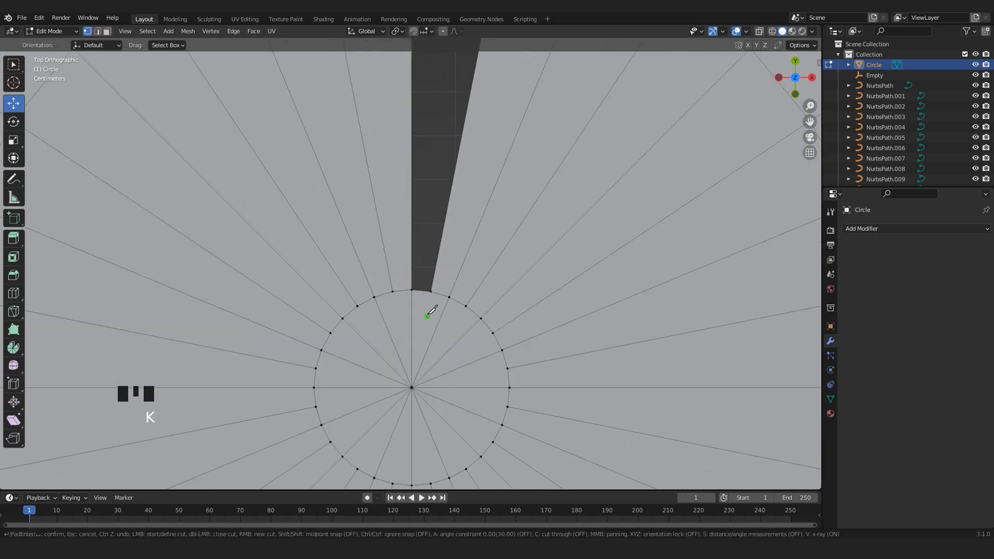
left_click(416, 386)
key("Return")
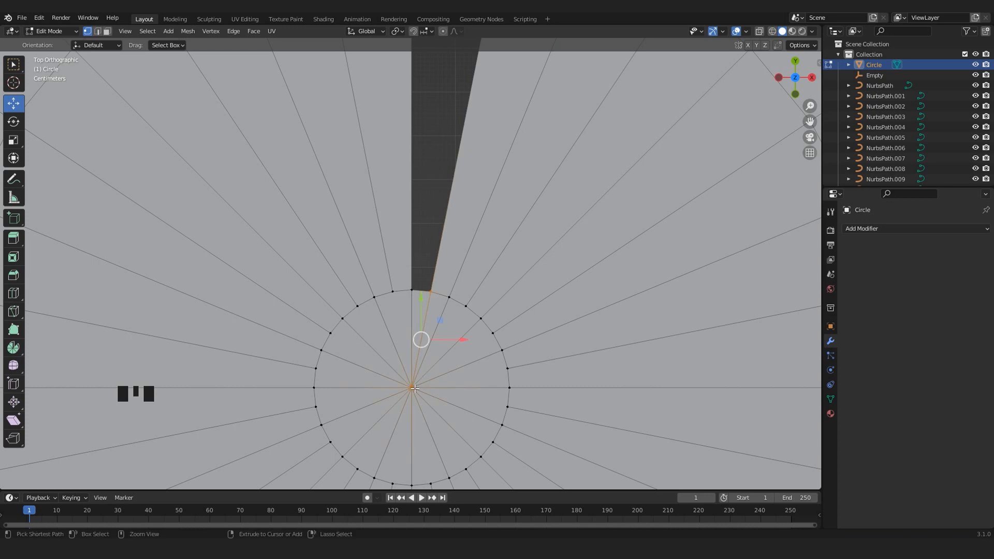
- Return to Object Mode and add a Subdivision Surface modifier to the notched disc
scroll(415, 387, "down", 12)
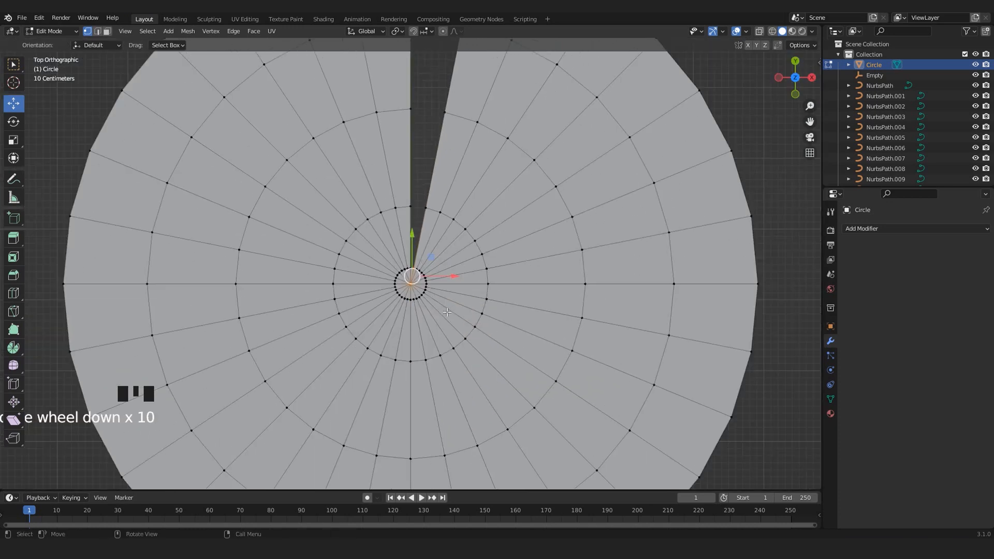
left_click(636, 180)
key("Tab")
scroll(528, 324, "down", 2)
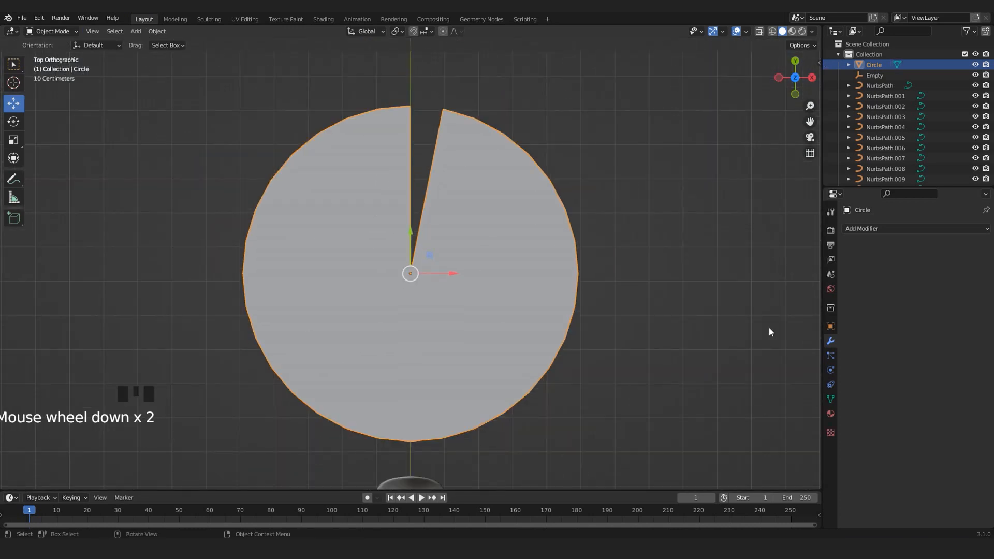
left_click(881, 226)
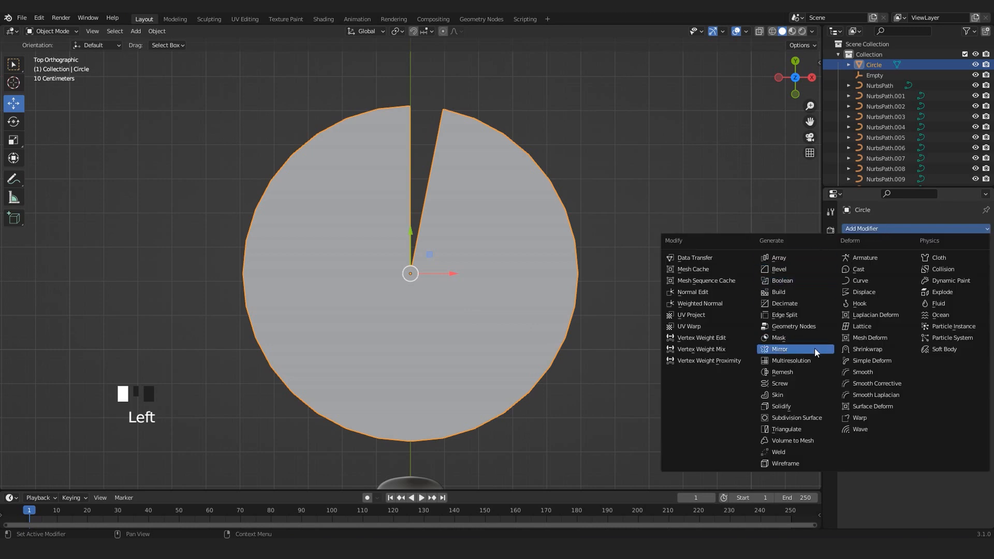
left_click(792, 418)
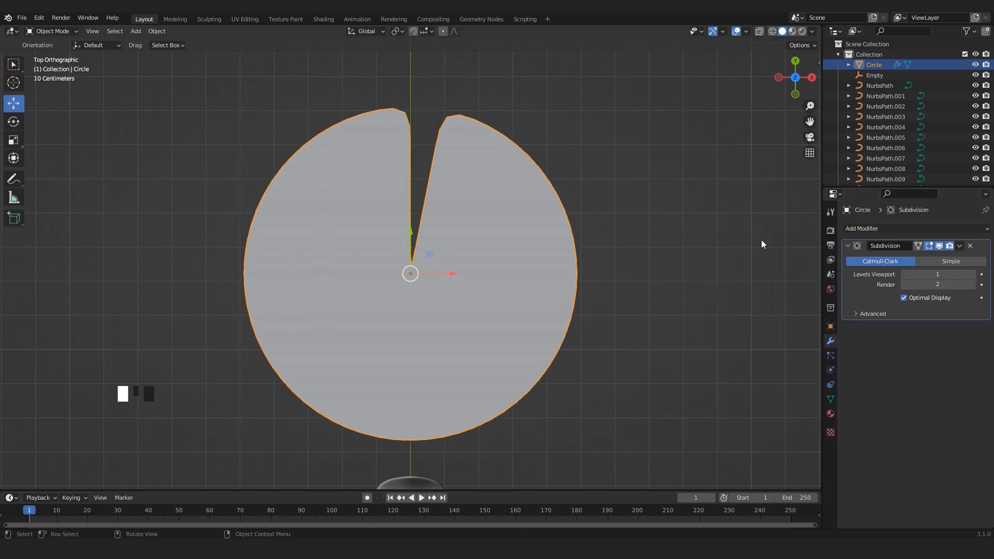
- Set the notched disc's viewport subdivision level to 2
left_click(971, 274)
middle_click_drag(614, 143, 616, 175, "shift")
left_click(617, 177)
left_click(520, 321)
middle_click_drag(531, 329, 517, 294, "shift")
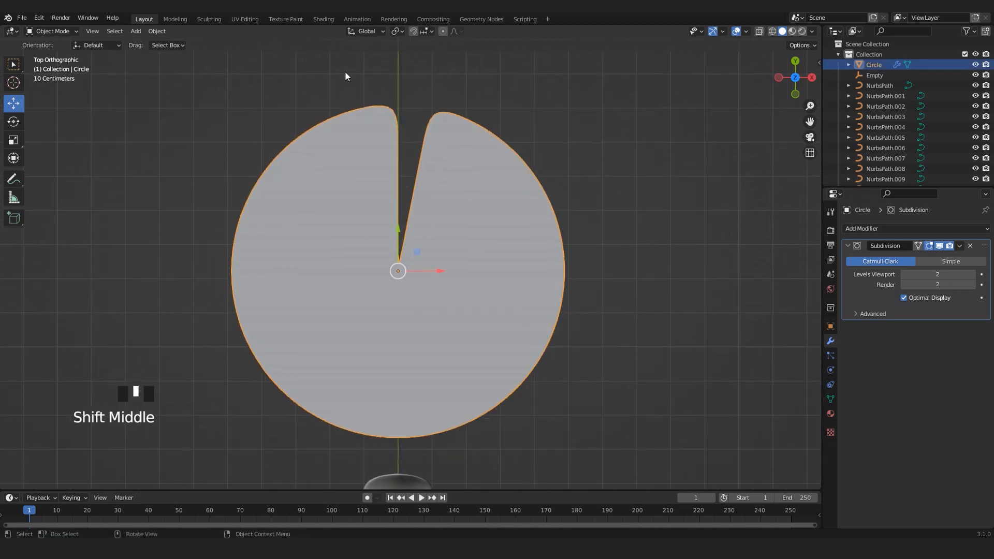
- Pull parts of the pad's outer edge inward or outward with proportional editing to make its outline slightly irregular
key("Tab")
left_click_drag(622, 230, 541, 345)
left_click(443, 31)
mouse_move(601, 288)
left_mouse_down()
mouse_move(611, 291)
mouse_move(602, 293)
left_mouse_up()
scroll(611, 291, "down", 3)
key("ctrl+z")
left_click_drag(449, 453, 388, 417)
left_click_drag(200, 234, 247, 315)
mouse_move(283, 275)
left_mouse_down()
mouse_move(295, 278)
mouse_move(280, 276)
left_mouse_up()
left_click_drag(413, 76, 362, 140)
left_click_drag(383, 78, 383, 66)
key("Tab")
scroll(446, 107, "down", 9)
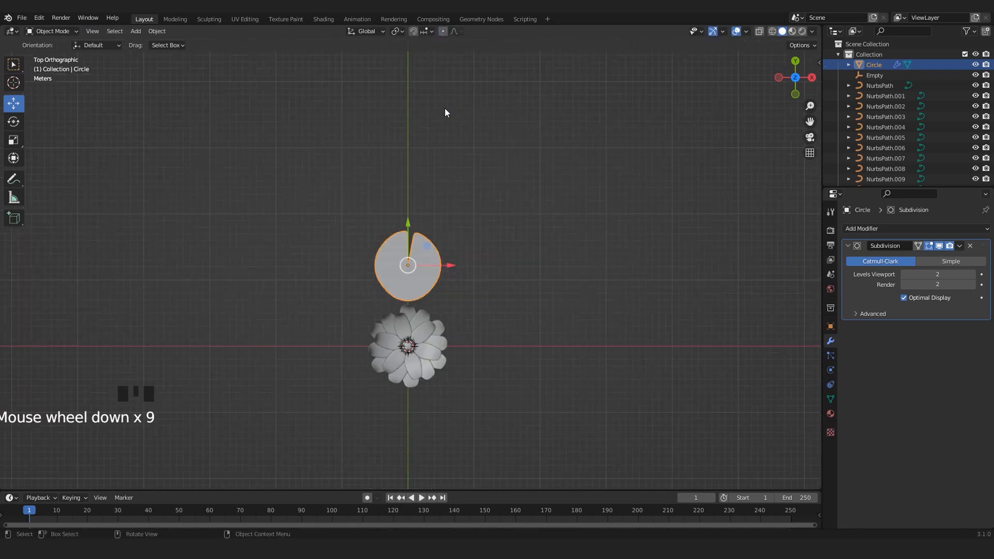
- Select a concentric edge loop on the pad and shift it vertically with proportional editing to dish the surface towards its centre
left_click(398, 207)
middle_click_drag(398, 207, 311, 151)
scroll(351, 233, "up", 5)
key("Tab")
left_click(439, 289)
left_click(432, 287, "alt")
left_click(430, 287)
left_click(418, 285, "alt")
left_click_drag(363, 294, 358, 273)
- Examine the dished leaf pad in Object Mode from several angles, close up and beside the flower
key("Tab")
scroll(359, 274, "down", 5)
middle_click_drag(359, 277, 284, 274)
scroll(414, 358, "up", 5)
middle_click_drag(415, 358, 282, 201)
scroll(373, 304, "down", 4)
scroll(396, 298, "up", 5)
middle_click_drag(346, 309, 509, 188)
scroll(346, 317, "down", 2)
middle_click_drag(346, 316, 468, 308)
scroll(193, 247, "up", 2)
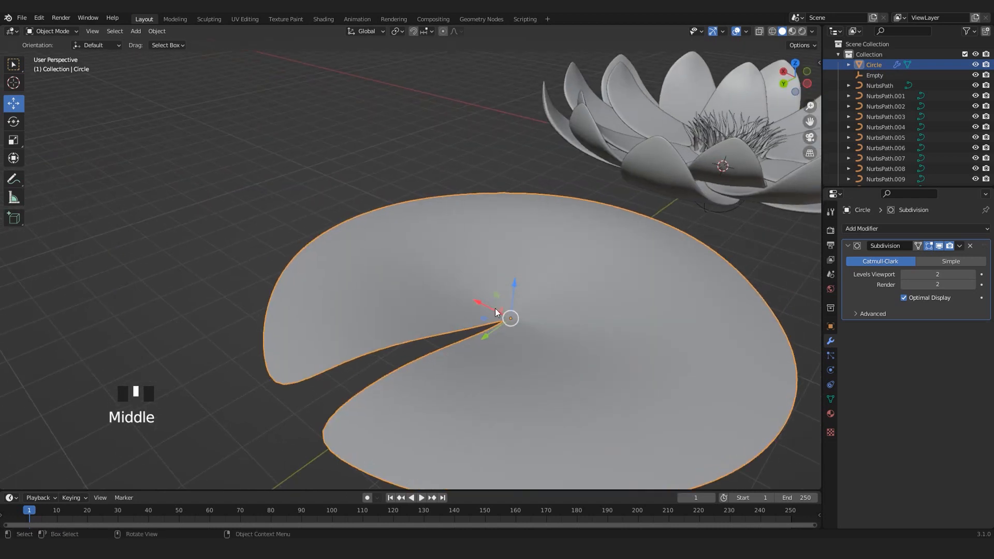
middle_click_drag(370, 311, 337, 279)
- Turn off proportional editing and extrude the whole pad mesh a short distance straight down to give the leaf thickness
key("Tab")
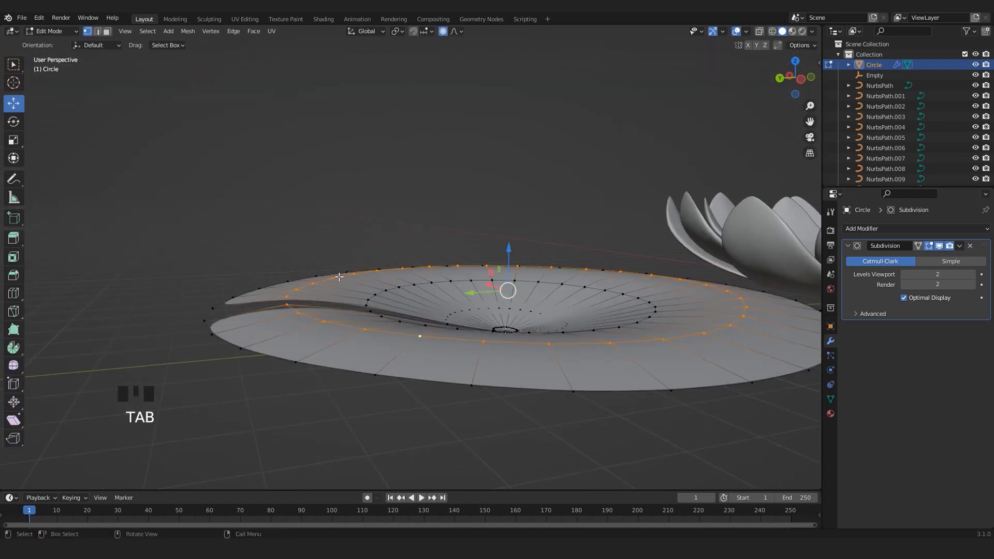
scroll(345, 270, "down", 3)
middle_click_drag(342, 233, 77, 196)
scroll(282, 236, "up", 2)
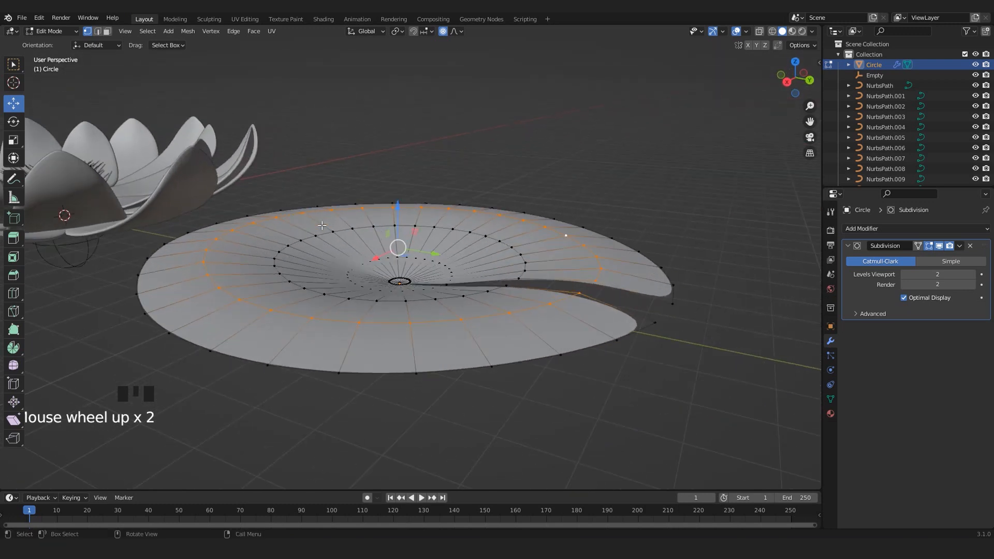
key("a")
mouse_move(455, 349)
middle_mouse_down()
mouse_move(451, 318)
mouse_move(446, 338)
middle_mouse_up()
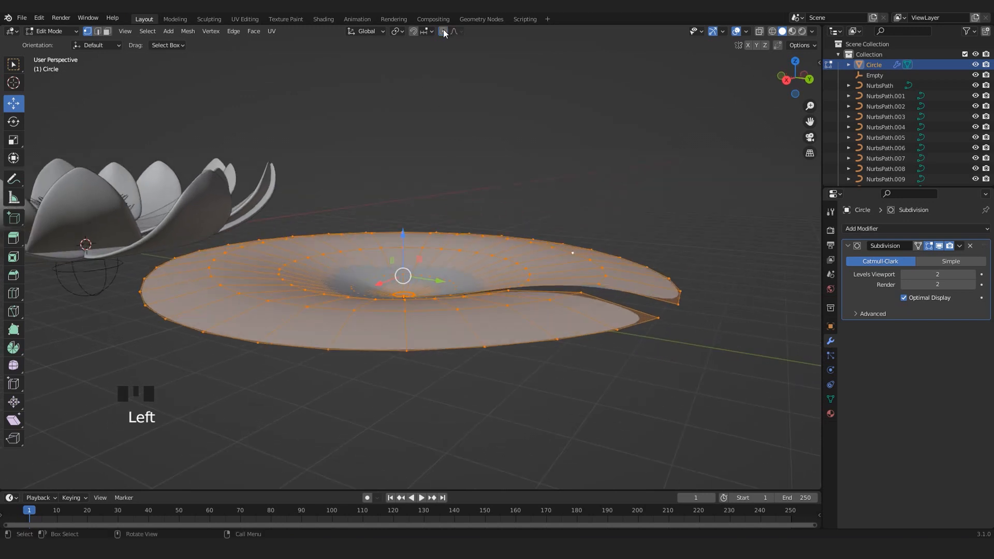
key("e")
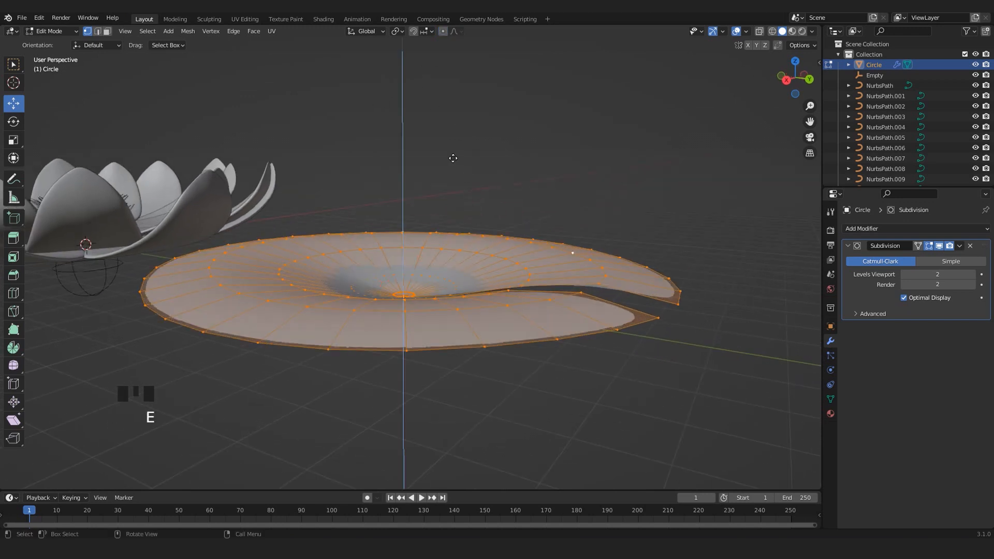
left_click_drag(405, 229, 411, 241)
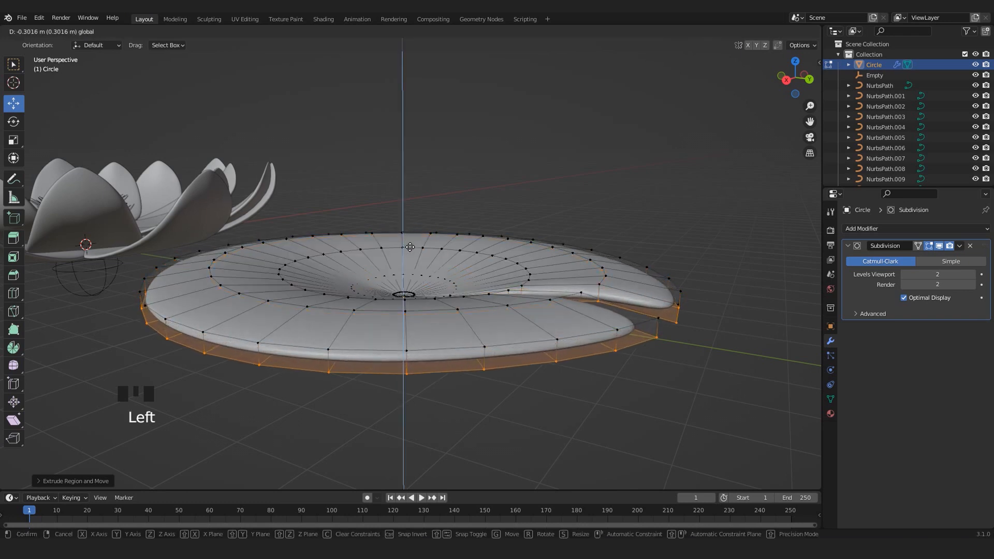
key("Tab")
- Move the leaf pad from its place behind the flower so that it sits partly beneath the outer petals
scroll(411, 241, "down", 4)
left_click(498, 235)
middle_click_drag(498, 235, 493, 273)
left_click(380, 285)
scroll(435, 251, "down", 3)
middle_click_drag(434, 251, 461, 312)
key("KP_7")
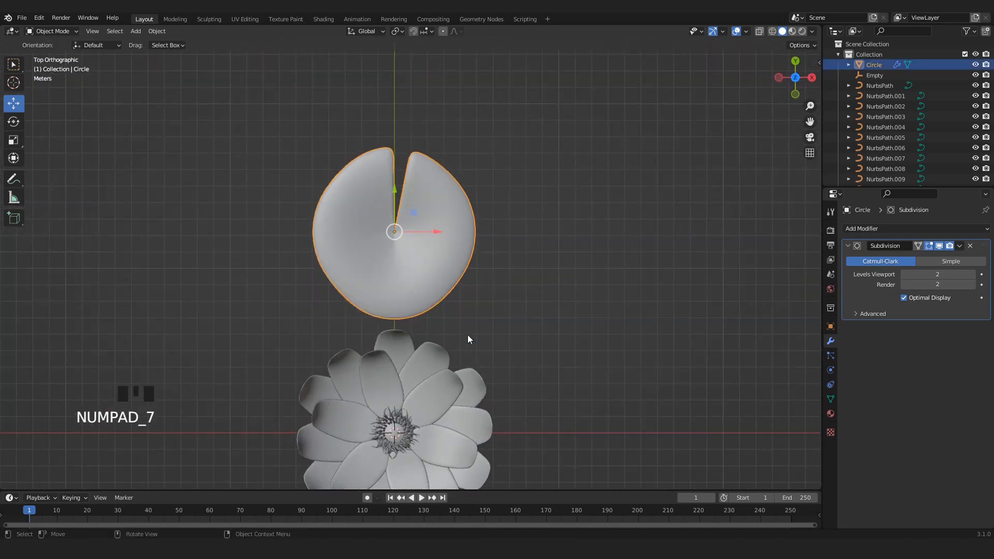
key("g")
left_click(455, 242)
middle_click_drag(465, 290, 372, 332)
scroll(449, 237, "up", 2)
key("g")
left_click(440, 269)
left_click(640, 187)
- Rotate a leaf pad about the Z axis to turn its notch outward from the flower
scroll(640, 187, "down", 5)
key("KP_0")
scroll(509, 216, "down", 6)
middle_click_drag(509, 216, 479, 184)
scroll(455, 207, "up", 11)
middle_click_drag(428, 243, 459, 239)
left_click(430, 283)
scroll(450, 285, "down", 3)
key("r")
key("z")
left_click(501, 359)
- Duplicate the leaf pad in top view, then rotate and move the copy to another side of the flower
key("KP_7")
key("shift+d")
left_click(494, 419)
key("r")
left_click(417, 330)
key("g")
left_click(495, 311)
middle_click_drag(495, 310, 579, 358)
scroll(579, 358, "down", 3)
middle_click_drag(518, 341, 451, 325)
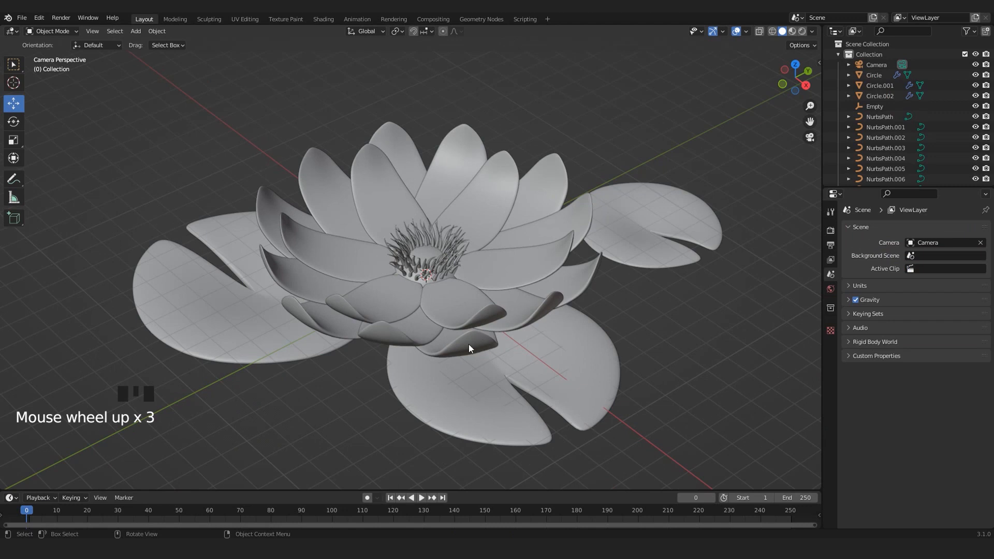
- Add a mesh plane at the flower's base and scale it up until it extends past the petals
middle_click_drag(482, 344, 432, 346, "shift")
scroll(433, 350, "down", 2)
scroll(433, 342, "down", 1)
scroll(409, 280, "up", 3)
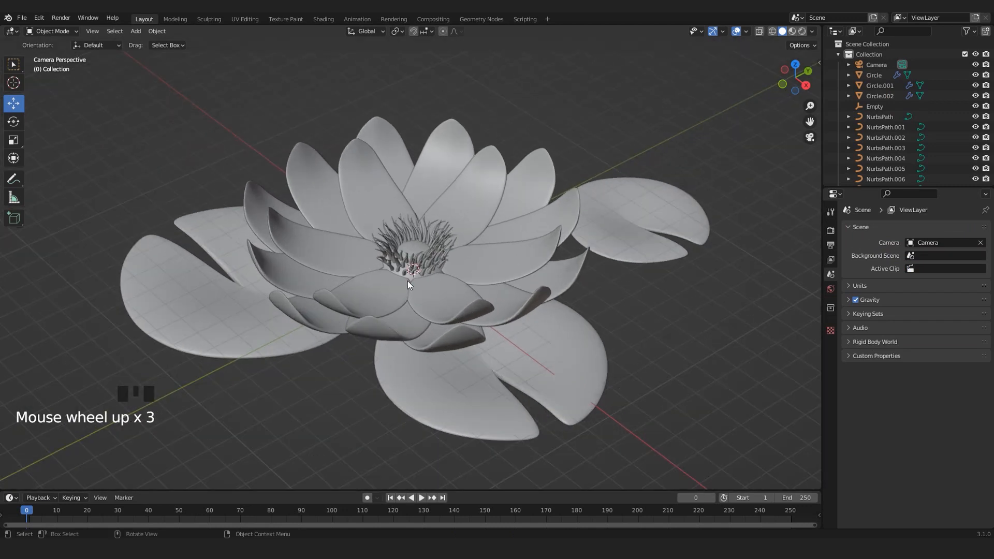
key("shift+a")
mouse_move(493, 293)
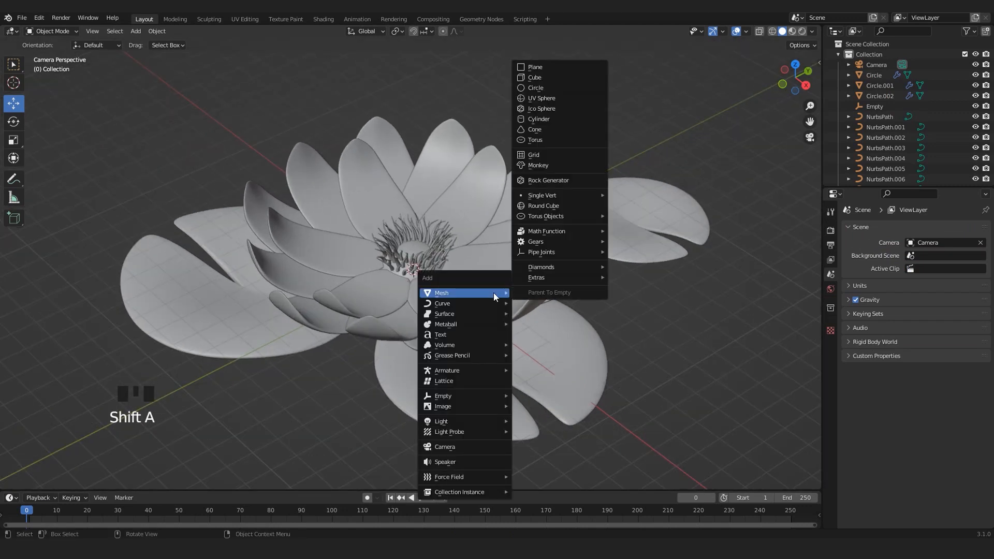
left_click(544, 68)
scroll(411, 205, "down", 2)
key("s")
left_click(561, 343)
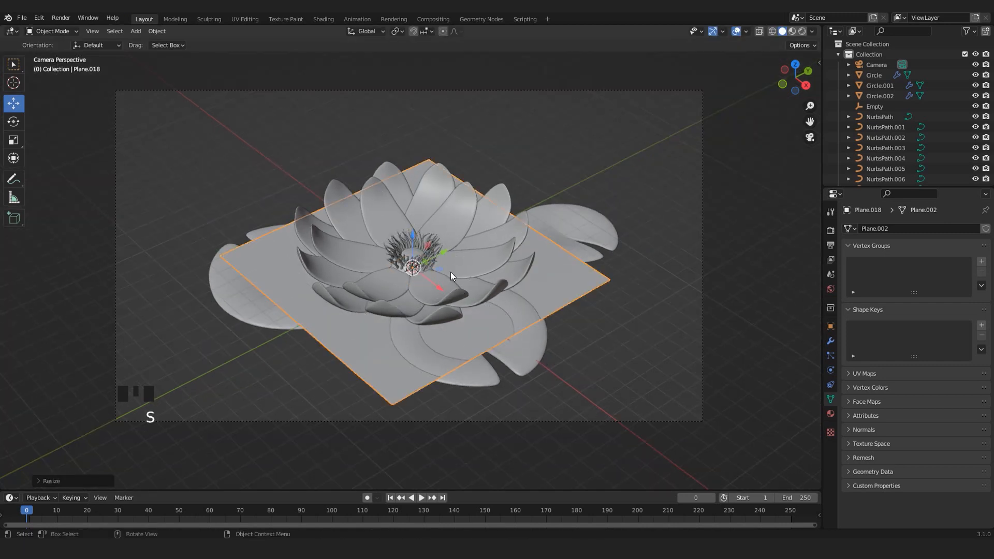
- Lower the plane slightly below the flower's base in the side view
key("KP_3")
scroll(451, 290, "up", 7)
scroll(450, 298, "up", 5)
key("g")
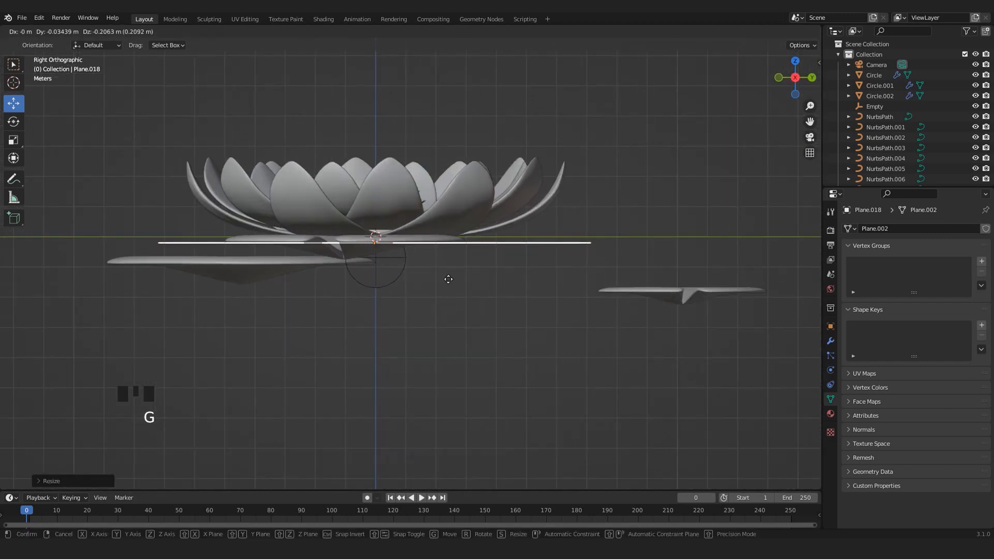
- Raise the two lower-lying leaf pads on either side of the flower to about the plane's height
left_click(615, 295)
left_click(616, 295)
key("g")
left_click(561, 217)
left_click(211, 265)
key("g")
left_click(149, 219)
middle_click_drag(150, 220, 372, 353)
- Add a Subdivision Surface modifier to the plane with a viewport level of 2
left_click(444, 360)
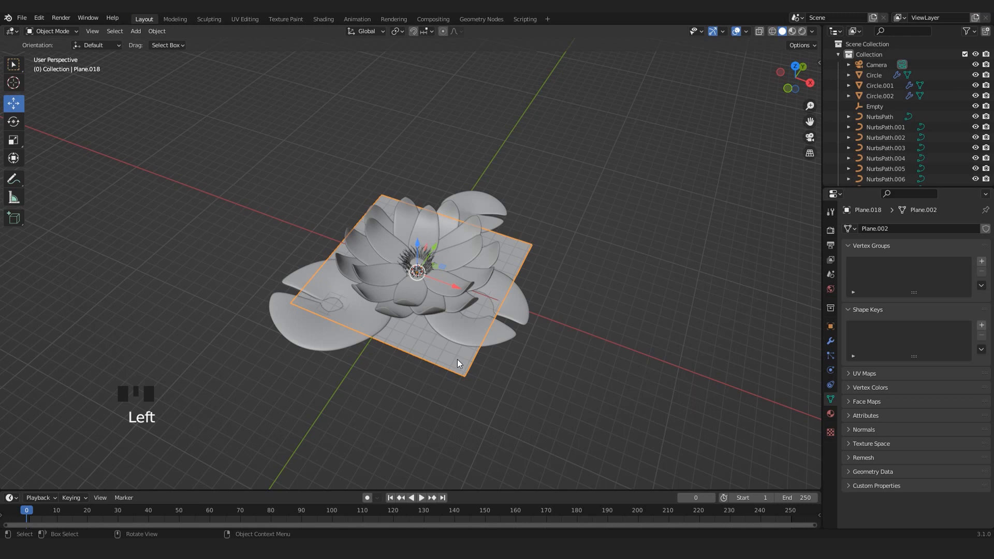
middle_click_drag(458, 364, 437, 361)
left_click(831, 342)
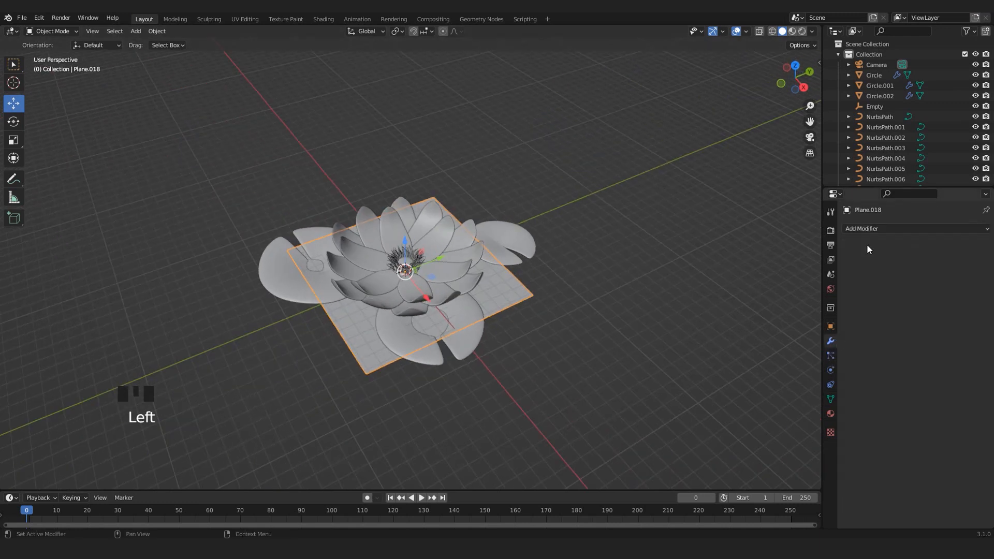
left_click(868, 229)
left_click(795, 418)
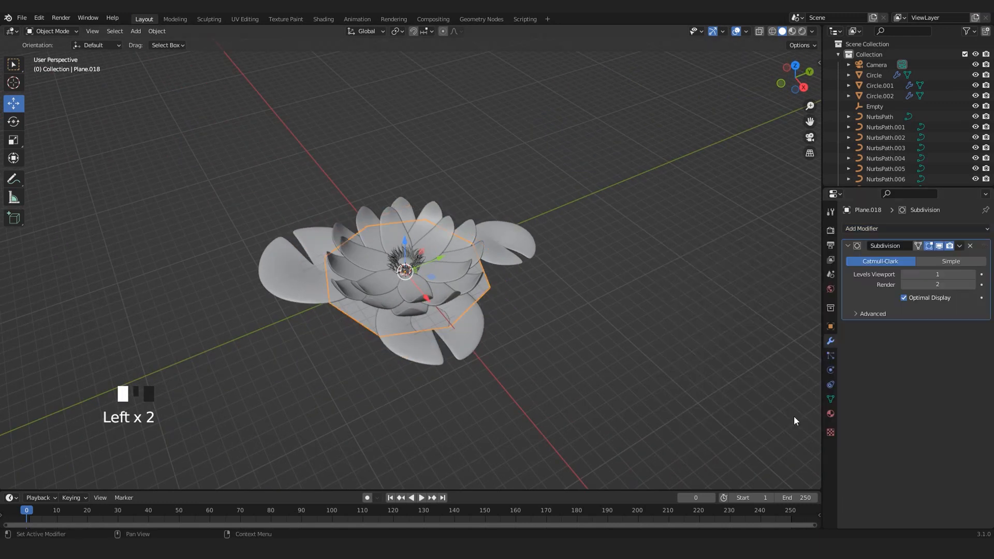
left_click(947, 274)
left_click(973, 275)
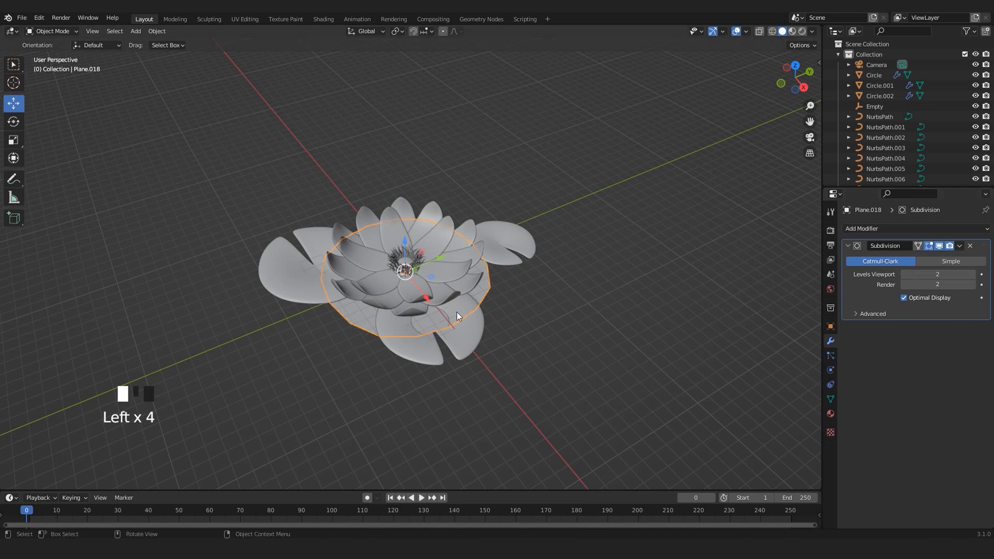
- Scale the rounded plane to surround all the leaf pads and nearly fill the camera frame's width
key("s")
left_click(550, 372)
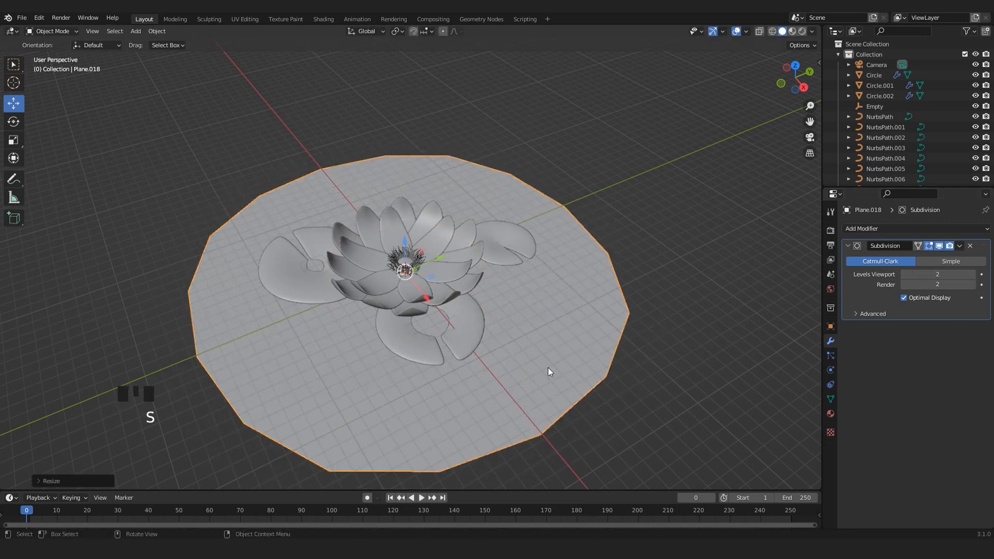
key("KP_0")
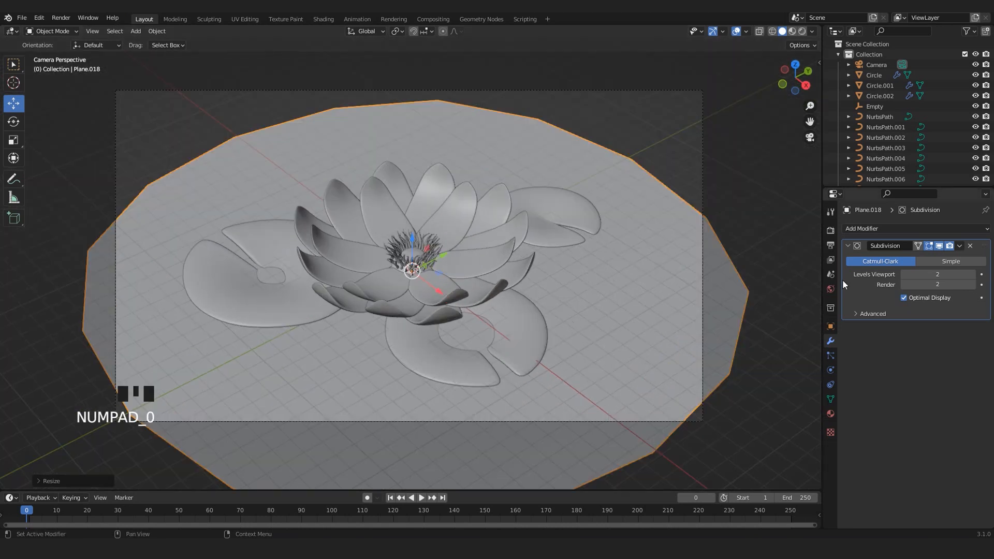
key("s")
key("s")
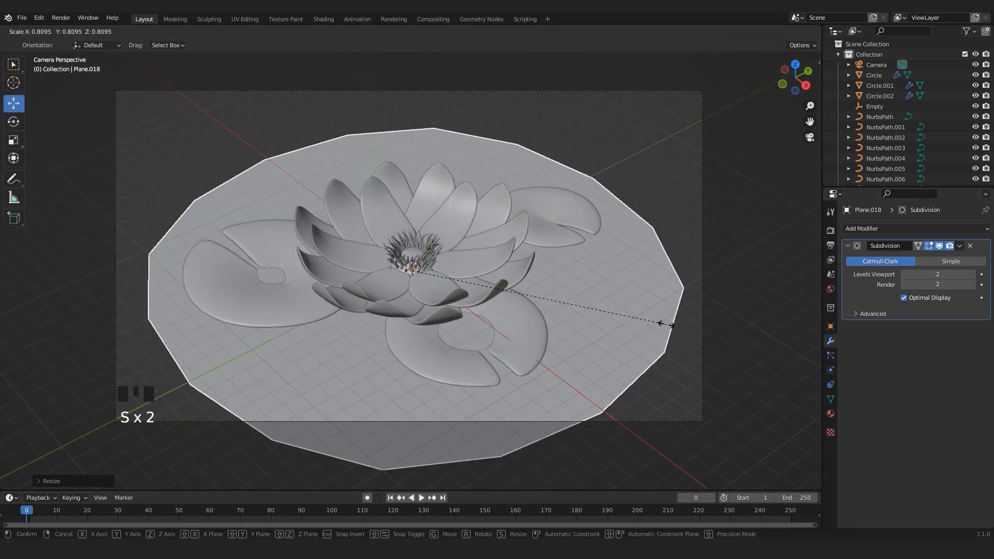
left_click(665, 324)
- Set the round plane's viewport subdivision level to 3, raise its render level and apply the modifier
left_click(973, 275)
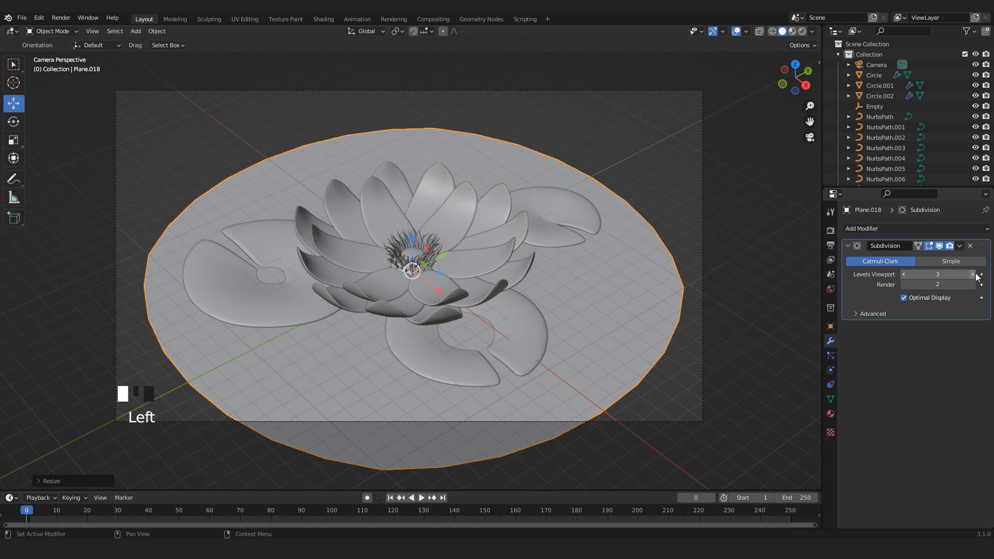
left_click(973, 285)
left_click(960, 247)
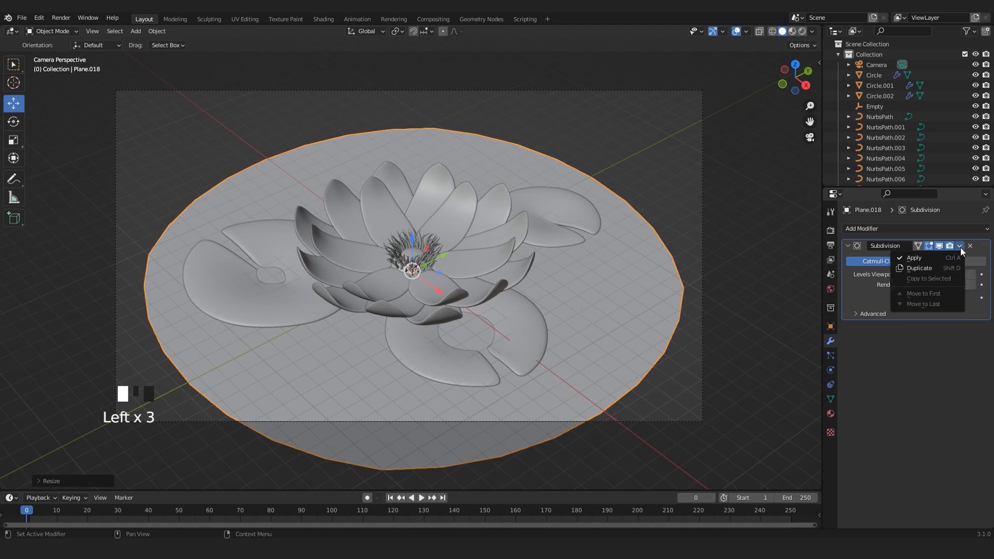
left_click(920, 259)
- Add another Subdivision Surface modifier at viewport level 1 to the round plane and apply it
key("Tab")
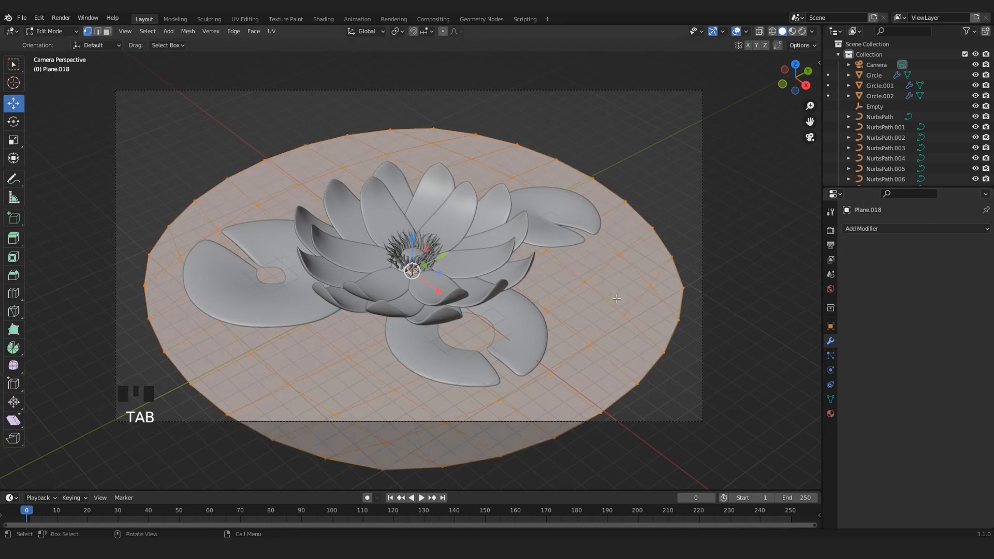
key("Tab")
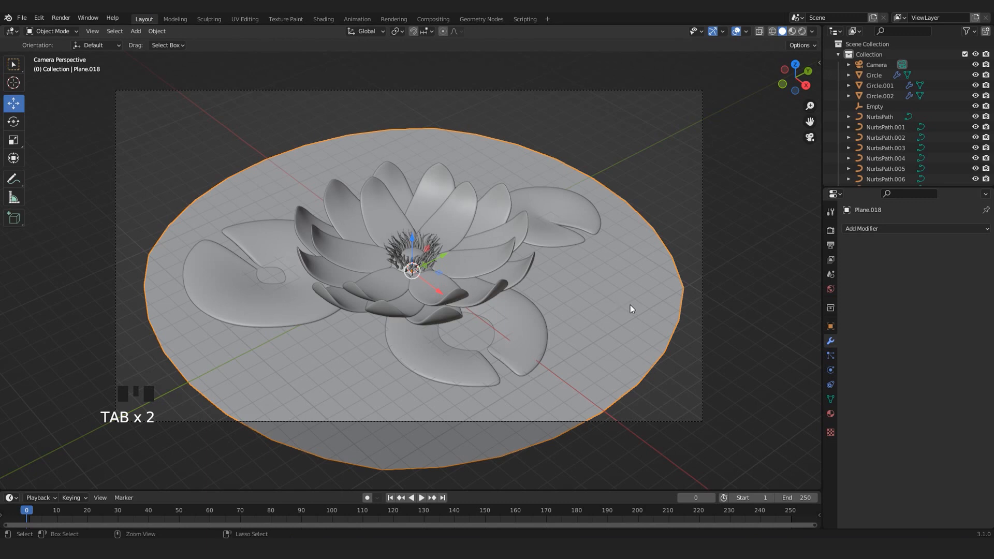
key("ctrl+1")
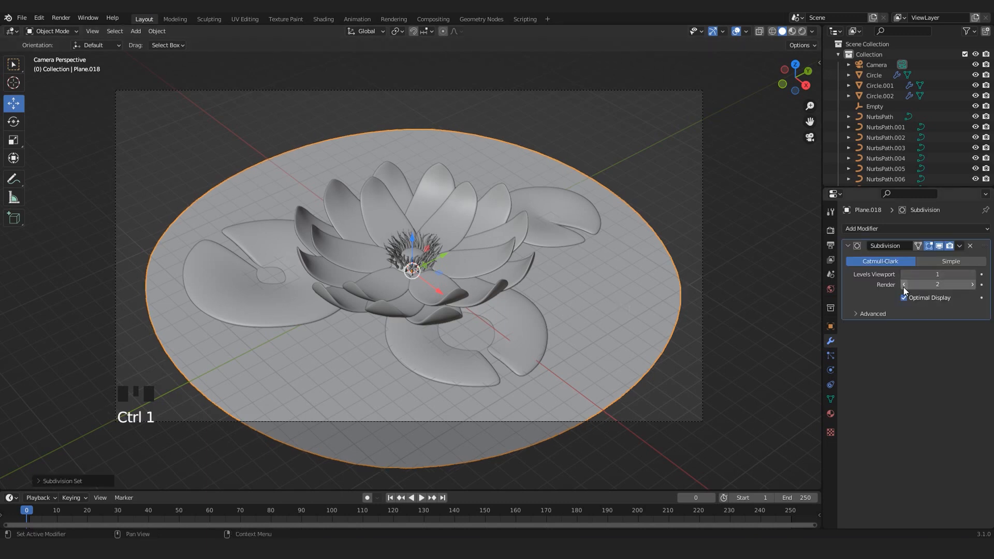
left_click(959, 246)
left_click(923, 257)
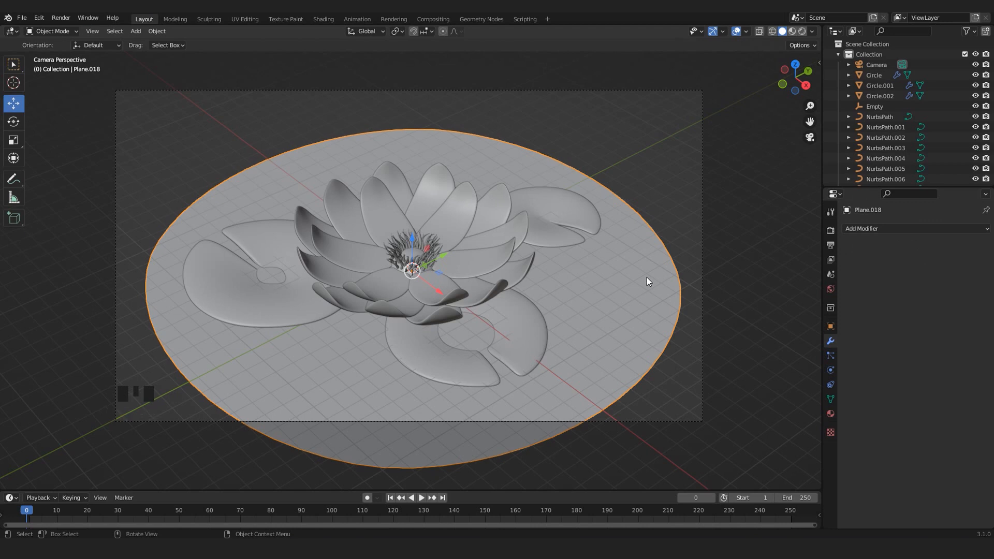
- Examine the round plane's mesh grid in Edit Mode around the flower and pads, then return to Object Mode
key("Tab")
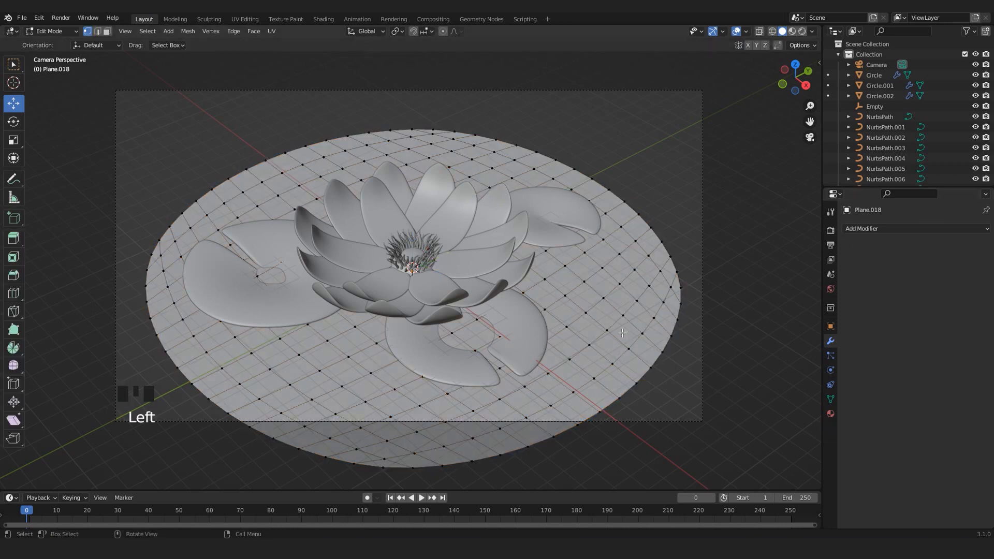
middle_click_drag(597, 357, 705, 302, "shift")
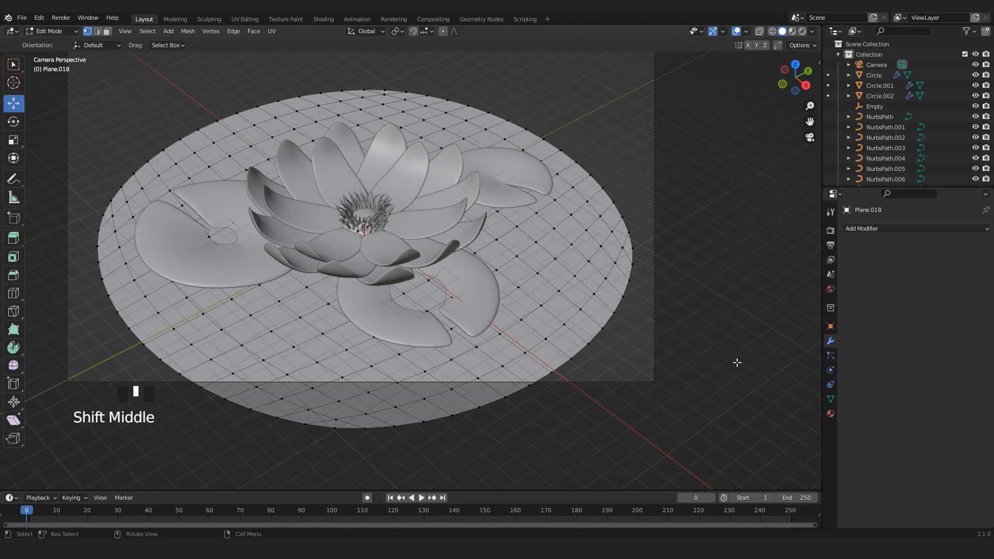
middle_click_drag(327, 324, 360, 360, "shift")
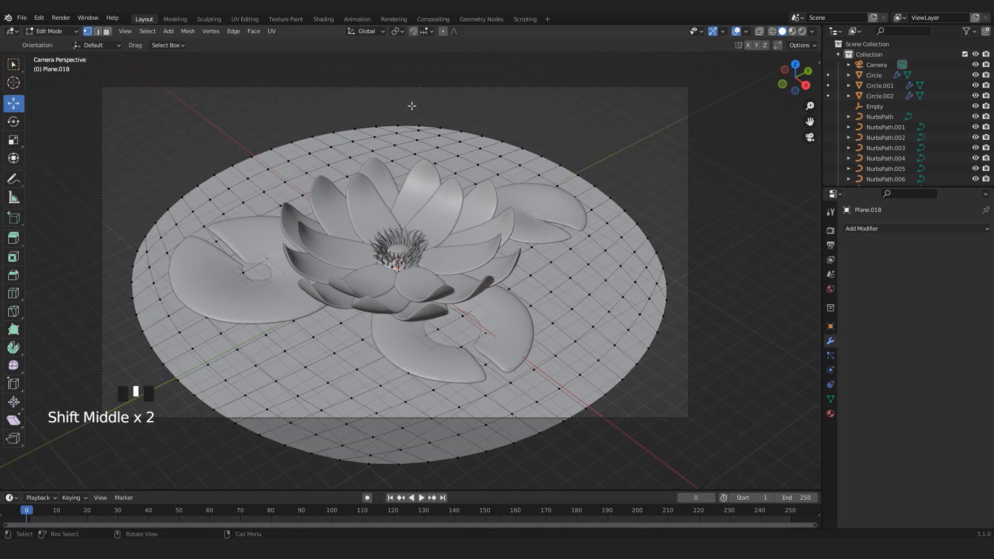
middle_click_drag(458, 362, 481, 339, "shift")
scroll(481, 340, "up", 3)
scroll(481, 340, "down", 3)
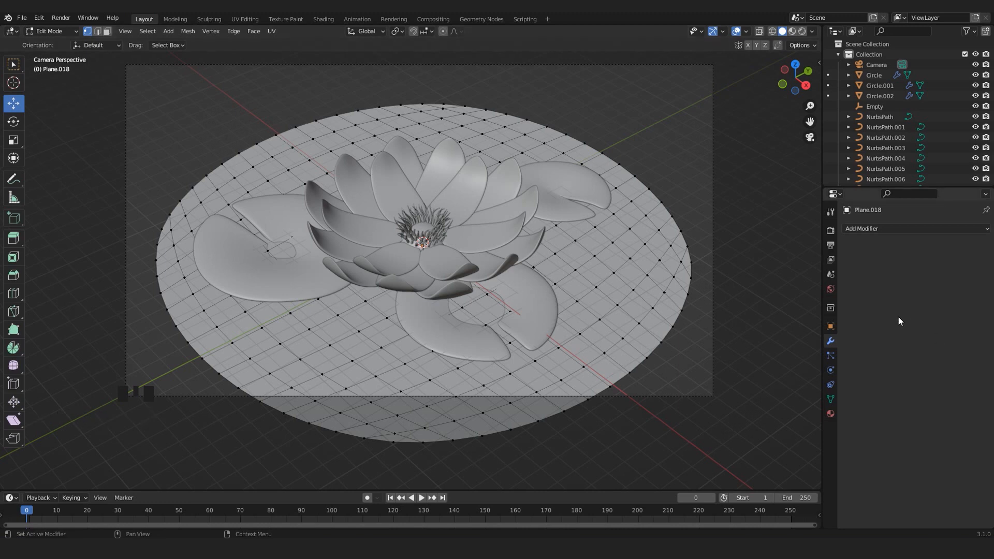
middle_click_drag(424, 308, 438, 317, "shift")
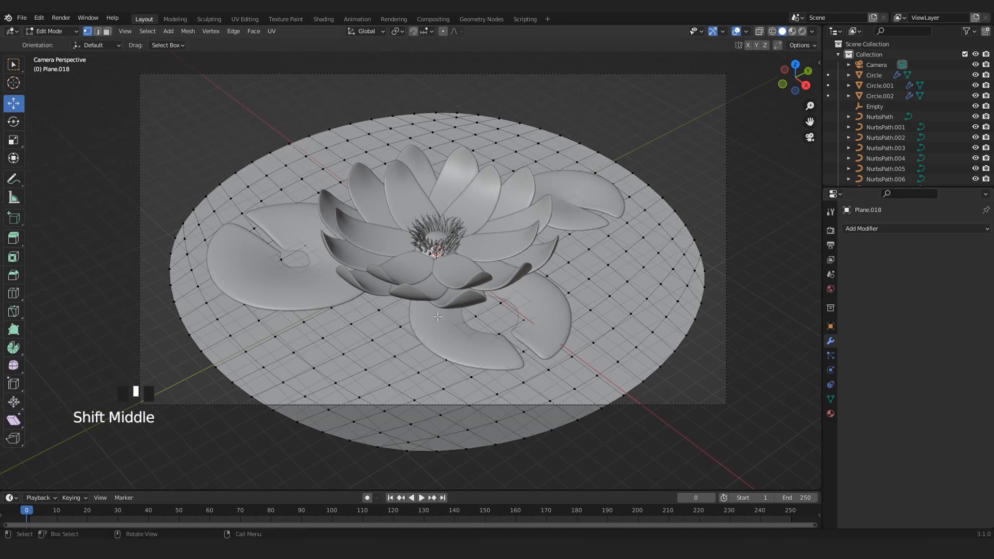
middle_click_drag(528, 372, 534, 376, "shift")
key("Tab")
scroll(593, 185, "down", 1)
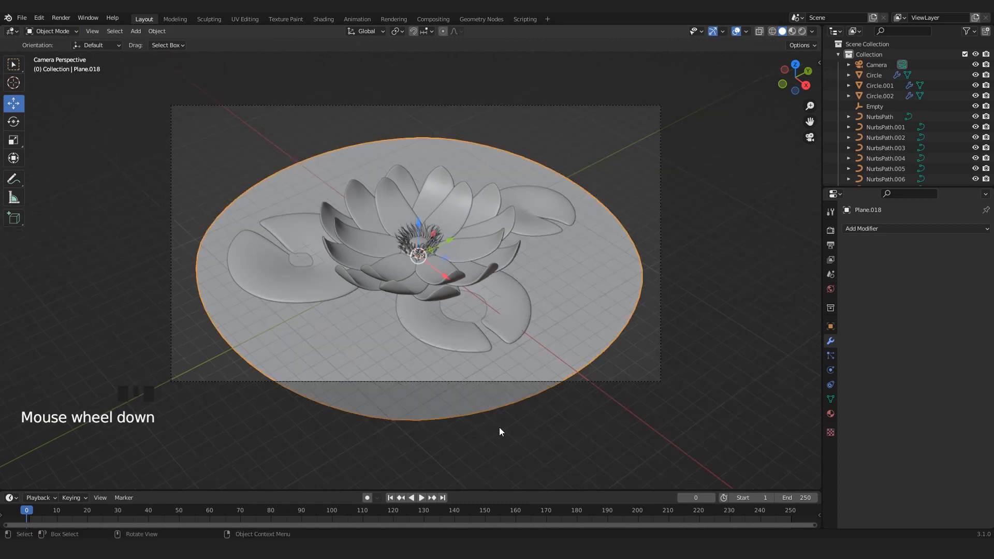
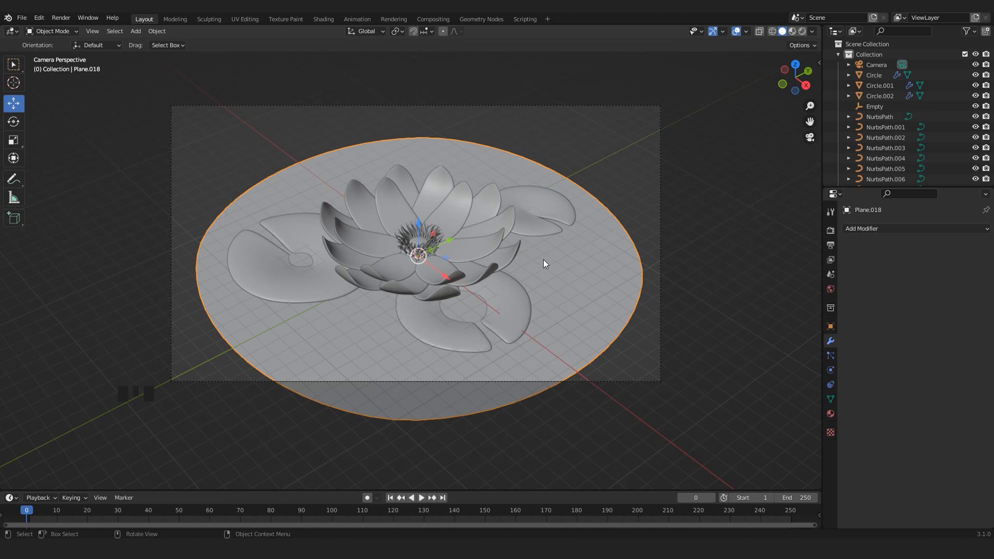
- Add a cube and move it to the front-right edge of the round plane
key("shift+a")
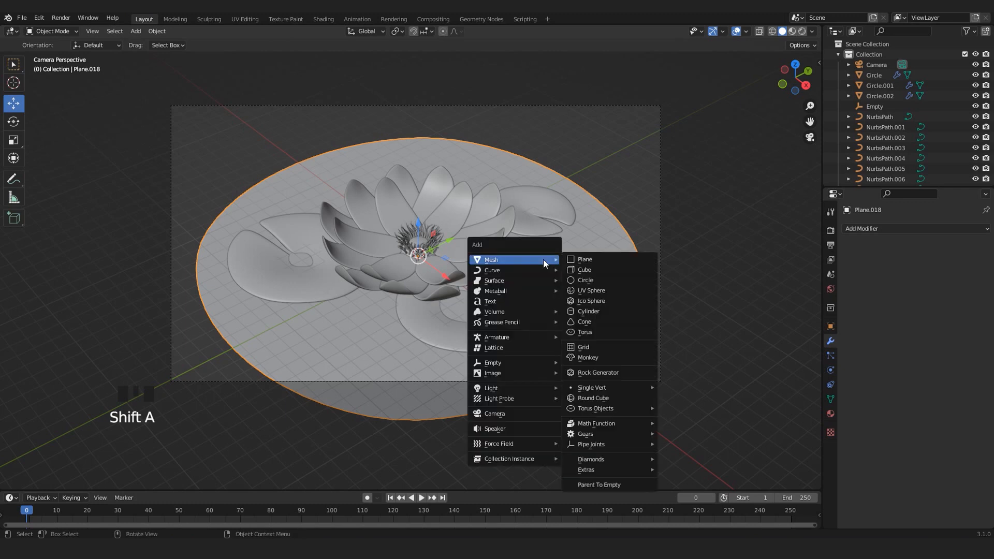
left_click(595, 270)
left_click_drag(447, 272, 649, 336)
scroll(538, 316, "up", 3)
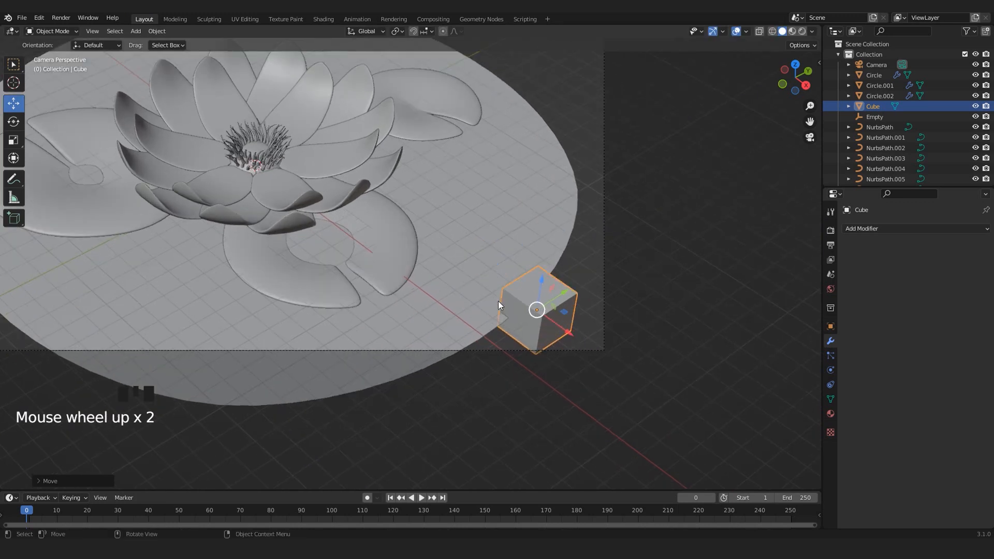
- Add a level 1 Subdivision Surface modifier to the cube and apply it
key("ctrl+1")
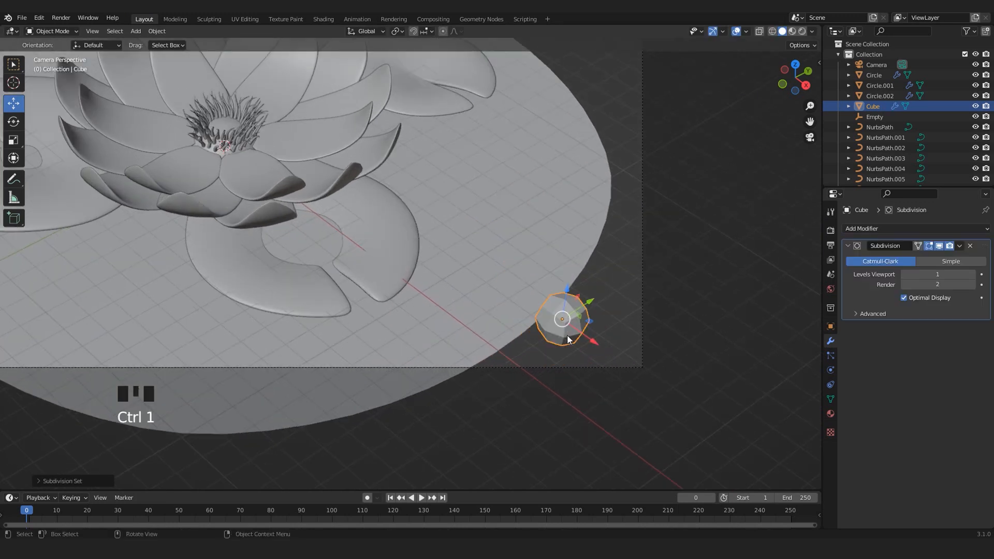
middle_click_drag(567, 334, 536, 323, "shift")
scroll(610, 369, "up", 3)
left_click(937, 284)
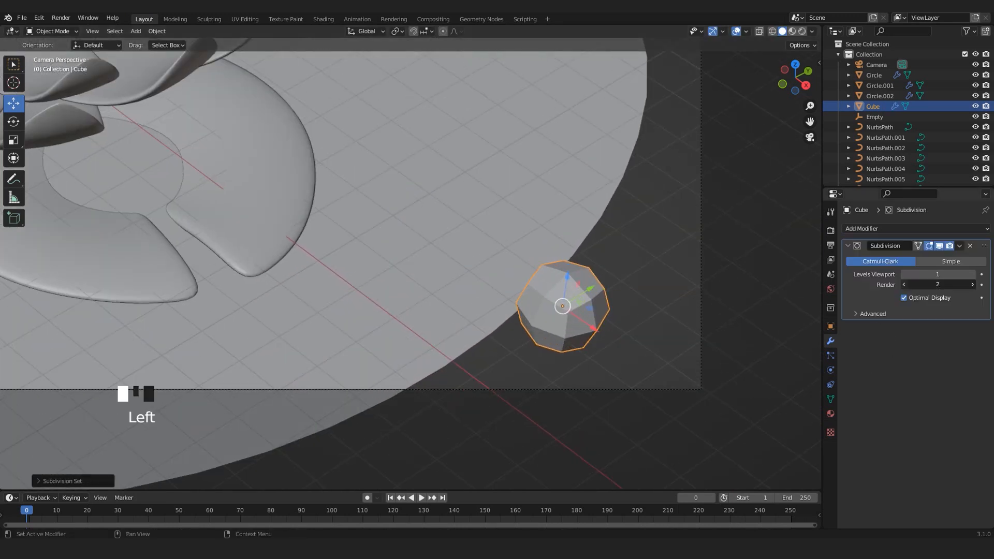
left_click(959, 247)
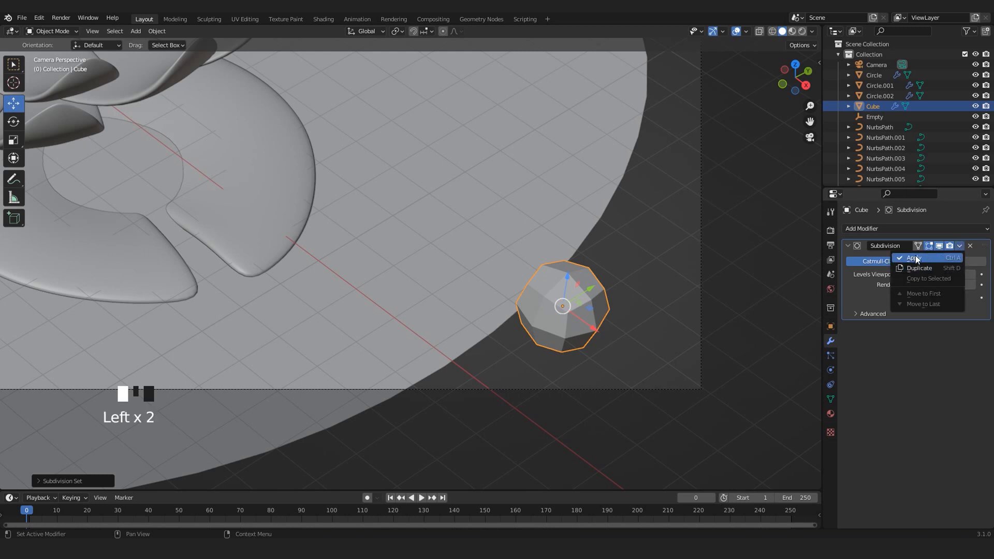
left_click(916, 256)
- Enlarge the faceted cube to boulder size and raise it slightly at the round plane's edge
key("s")
left_click(555, 355)
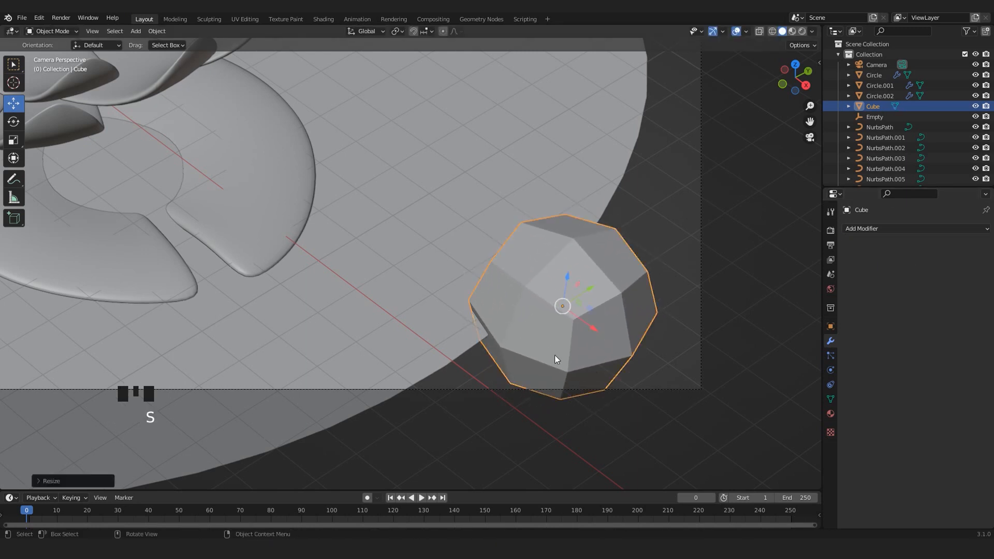
scroll(526, 339, "down", 3)
scroll(524, 330, "up", 2)
key("s")
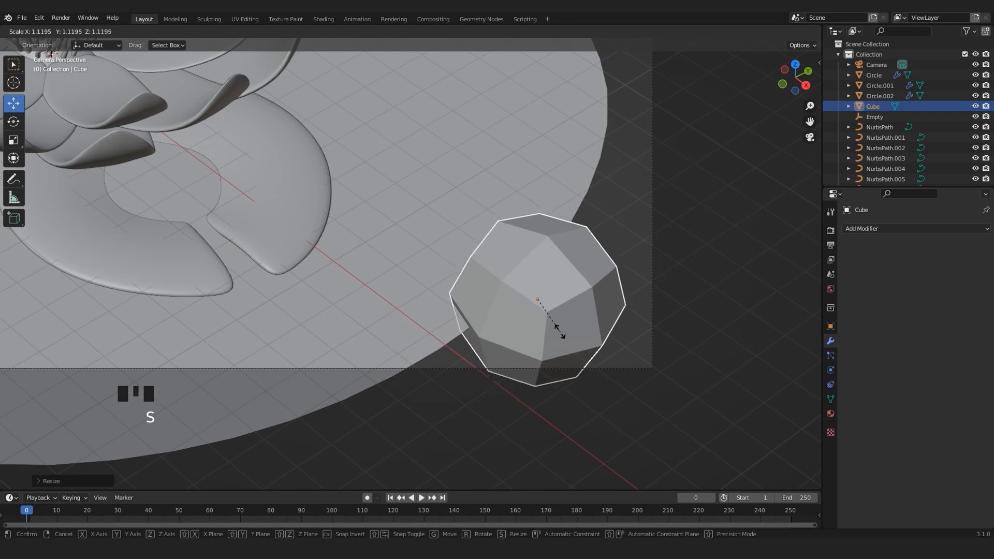
left_click(554, 325)
left_click_drag(543, 269, 546, 262)
left_click(557, 255)
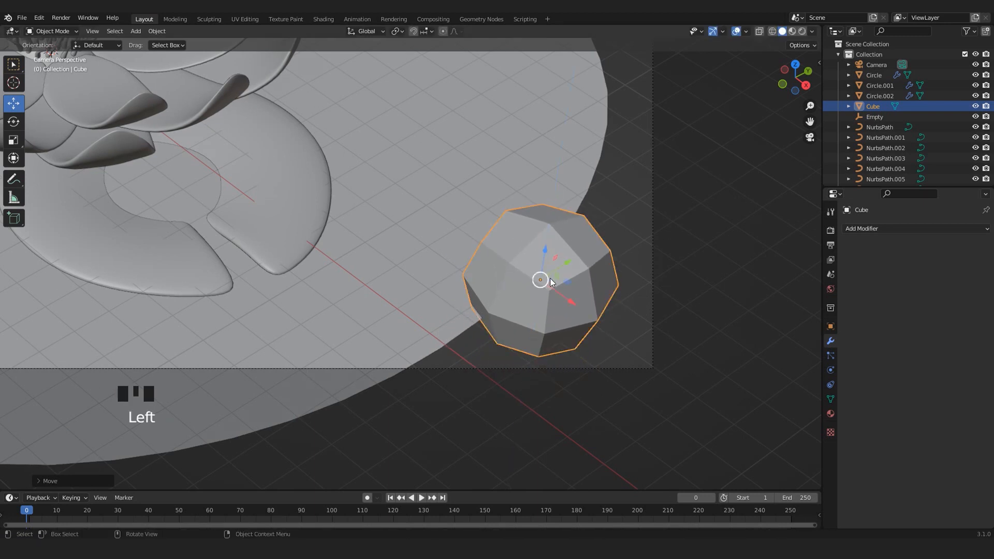
left_click(570, 303)
middle_click_drag(570, 303, 477, 297, "shift")
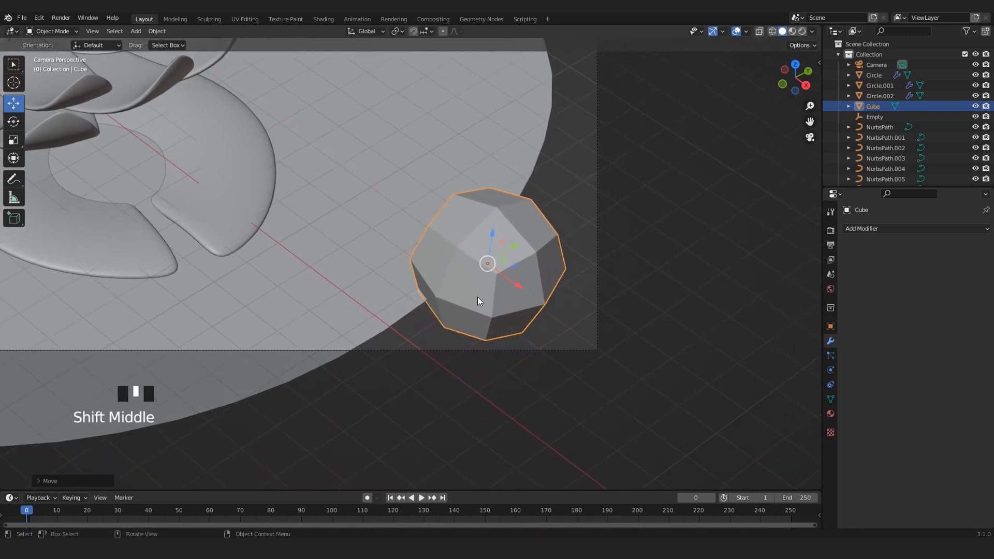
- Enter Edit Mode on the boulder and pull an upper vertex on its flower-facing side outward
scroll(496, 303, "up", 1)
key("Tab")
left_click(462, 179)
middle_click_drag(471, 251, 523, 303, "shift")
key("g")
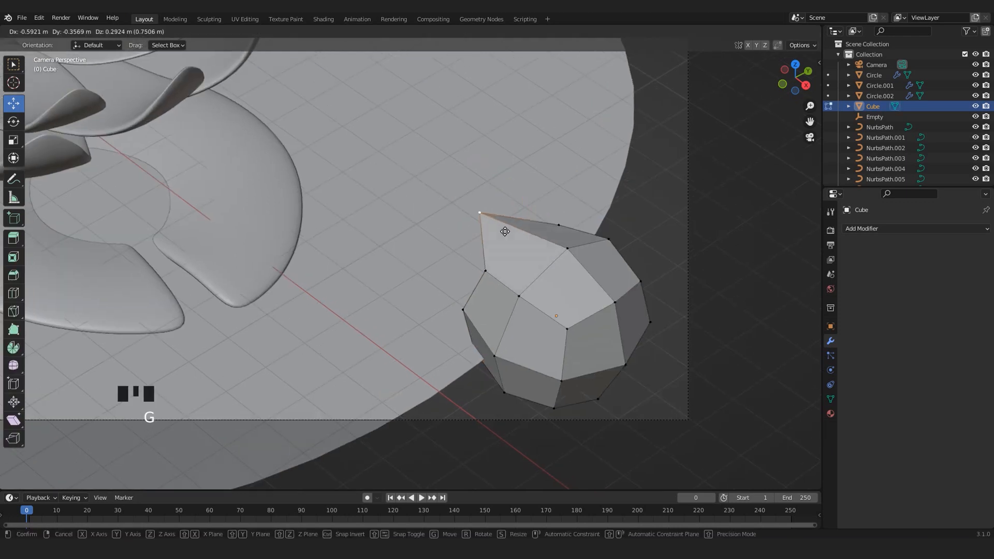
left_click(526, 242)
- Pull two more flower-facing side vertices of the boulder outward, then return to Object Mode and the camera view
middle_click_drag(456, 285, 503, 265)
key("KP_Decimal")
scroll(536, 266, "down", 19)
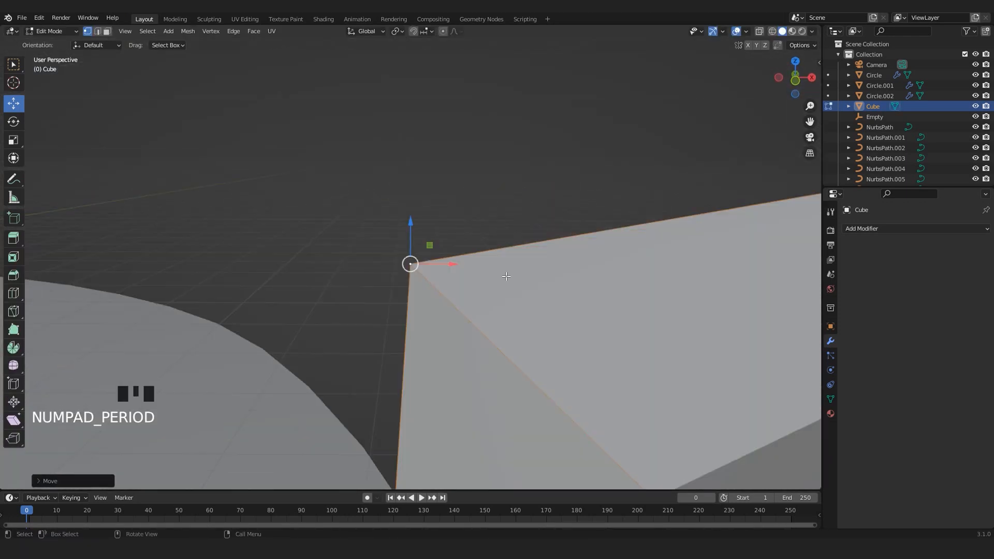
scroll(536, 265, "down", 19)
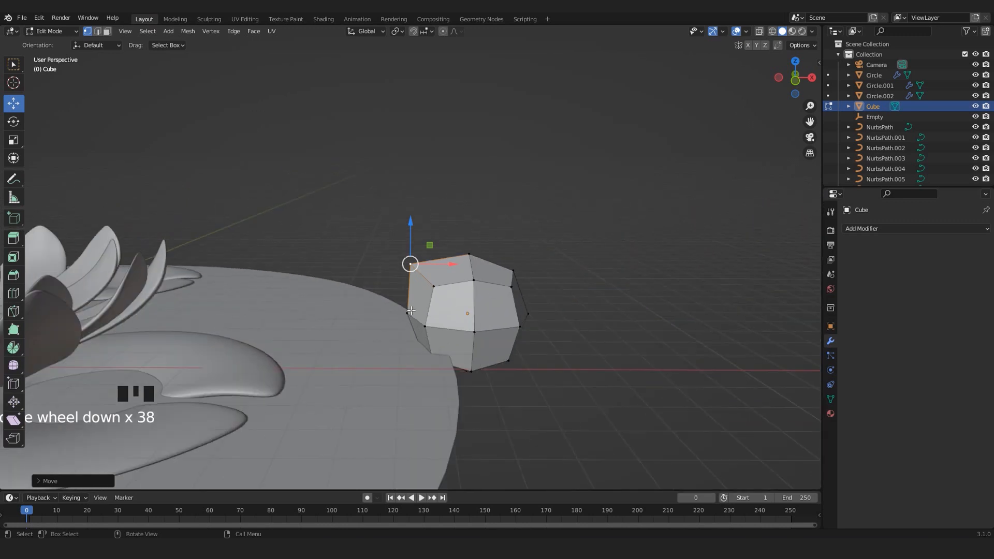
key("g")
left_click(373, 317)
middle_click_drag(374, 317, 305, 346)
left_click(384, 357)
key("g")
left_click(358, 358)
left_click(380, 322)
key("Tab")
key("KP_0")
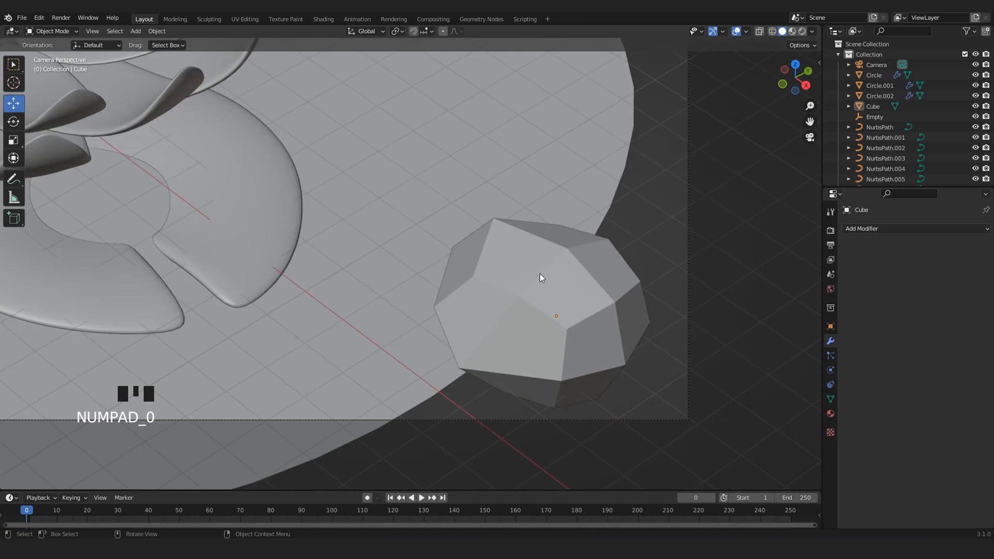
- In Edit Mode, pull the boulder's lower front vertex outward and refine its position from a closer angle
key("Tab")
left_click(495, 382)
key("g")
left_click(424, 378)
scroll(444, 328, "up", 1)
middle_click_drag(424, 378, 363, 295)
key("KP_Decimal")
scroll(444, 306, "down", 20)
key("g")
left_click(316, 288)
- Select two neighbouring vertices on another side of the boulder and move them together
middle_click_drag(327, 250, 373, 298)
left_click(465, 258)
left_click(462, 291, "shift")
middle_click_drag(462, 294, 501, 340)
key("g")
left_click(510, 367)
- Move a vertex on the boulder's far side to make the shape irregular, then return to Object Mode
key("KP_0")
left_click(639, 301)
middle_click_drag(634, 305, 611, 239)
key("KP_0")
key("g")
left_click(553, 262)
key("Tab")
- Select the finished rock and rescale it to suit the edge of the pond
scroll(523, 274, "down", 6)
left_click(518, 272)
left_click(476, 284)
scroll(489, 298, "up", 2)
key("s")
left_click(495, 308)
middle_click_drag(490, 303, 536, 360, "shift")
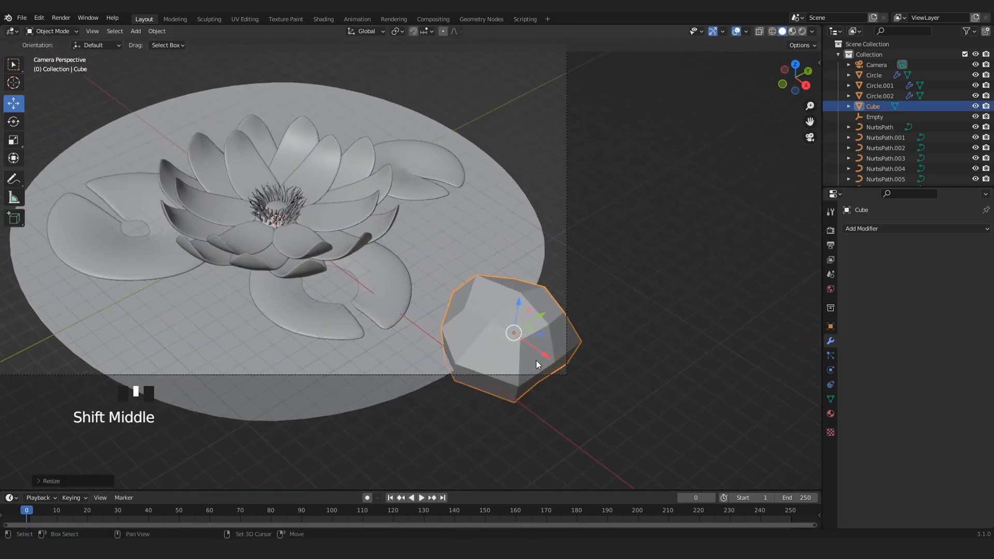
- Duplicate the rock, place the copy beside it along the pond's edge and rotate it about -139° around Z
key("shift+d")
key("KP_7")
scroll(616, 283, "up", 2)
key("g")
left_click(586, 190)
key("r")
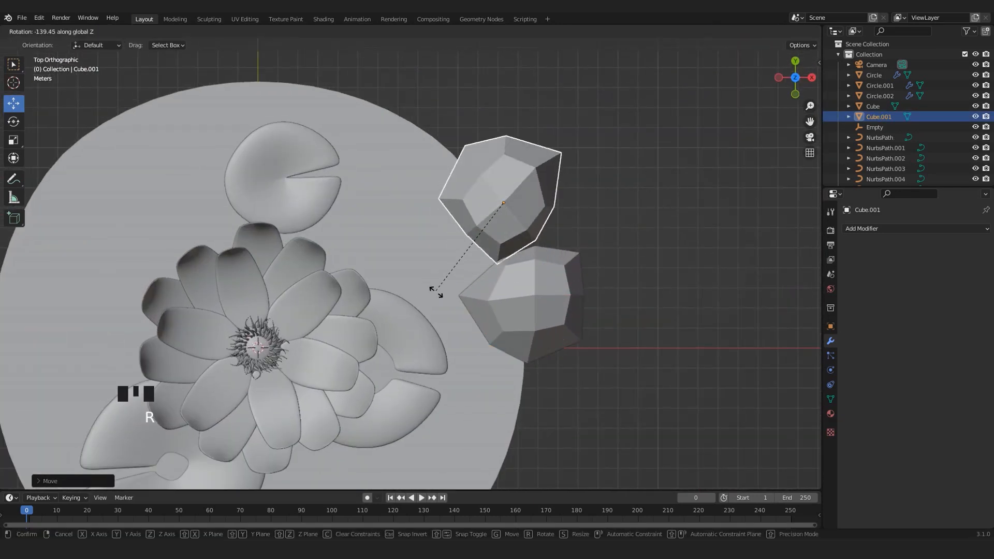
left_click(437, 291)
- Duplicate the second rock farther along the pond's rear edge and rotate the copy about 143° around Z
key("shift+d")
left_click(437, 167)
key("KP_0")
middle_click_drag(547, 191, 471, 193, "shift")
scroll(471, 193, "up", 1)
key("r")
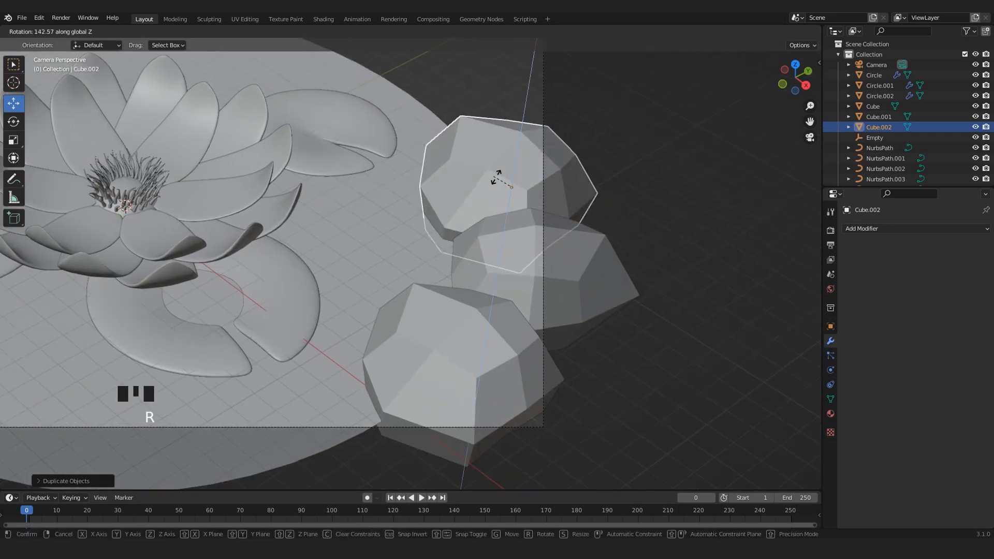
left_click(498, 175)
- Reshape the third rock in Edit Mode by moving a top vertex with proportional editing enabled
key("Tab")
left_click(553, 129)
key("g")
key("ctrl+z")
left_click(443, 32)
left_click_drag(558, 96, 546, 487)
scroll(560, 228, "down", 4)
middle_click_drag(560, 228, 597, 256, "shift")
key("Tab")
left_click(597, 256)
- Duplicate one of the rocks in top view and place the copy at the pond's back edge
scroll(570, 248, "up", 2)
left_click(520, 242)
key("KP_7")
key("shift+d")
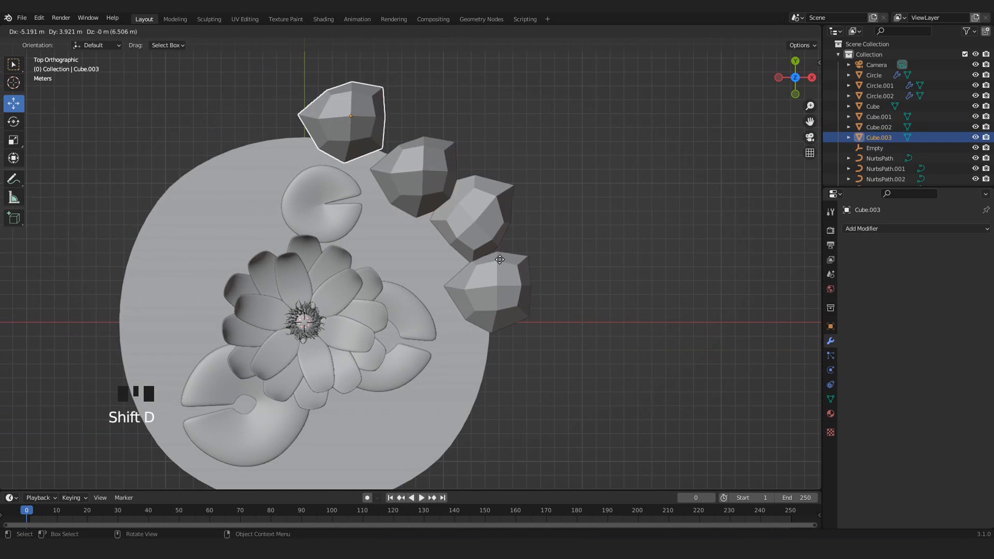
left_click(296, 231)
- Duplicate the first rock into the gap between the two rearmost rocks and scale the copy down
left_click(498, 288)
key("shift+d")
left_click(377, 139)
key("s")
left_click(347, 123)
- Duplicate the small rock and position the copy along the pond's rear edge in top view
key("KP_0")
key("shift+d")
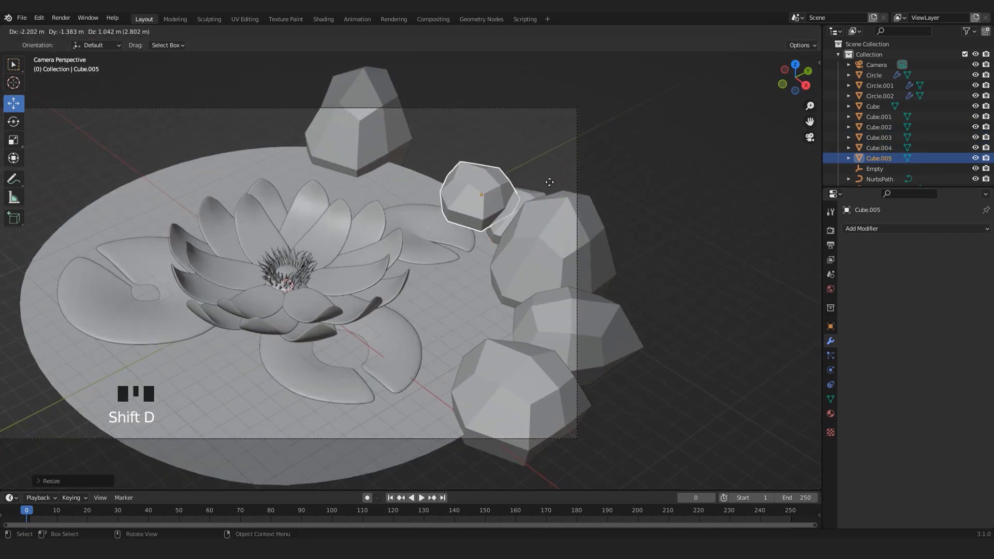
left_click(539, 159)
key("KP_7")
scroll(339, 170, "up", 3)
key("g")
left_click(279, 149)
- Duplicate another rock farther around the pond's edge and rescale it to vary the ring
key("shift+d")
left_click(331, 135)
key("s")
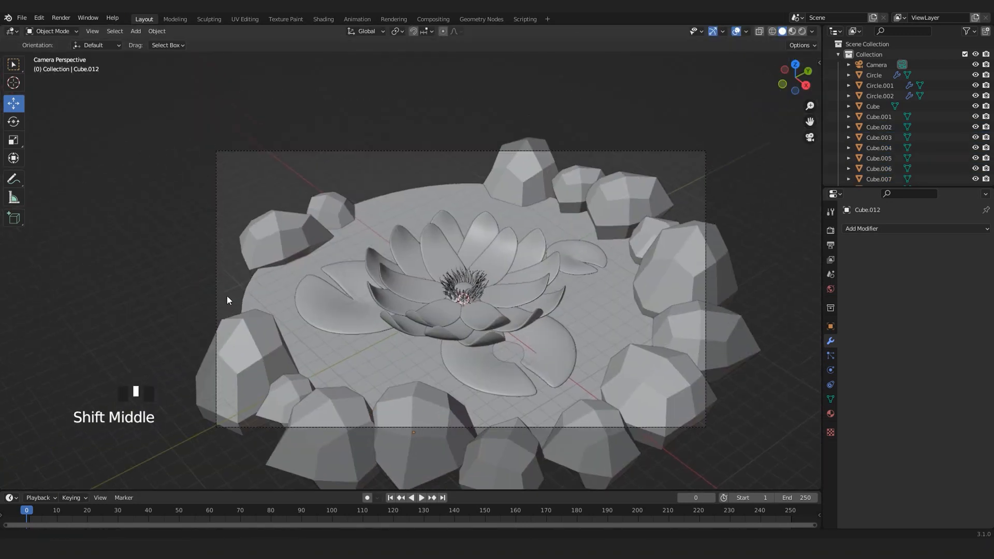
- Duplicate the rock at the pond's front-left edge in top view, place the copy in the adjacent gap and rotate it
scroll(227, 297, "down", 2)
key("KP_7")
scroll(368, 402, "down", 1)
middle_click_drag(369, 403, 383, 430, "shift")
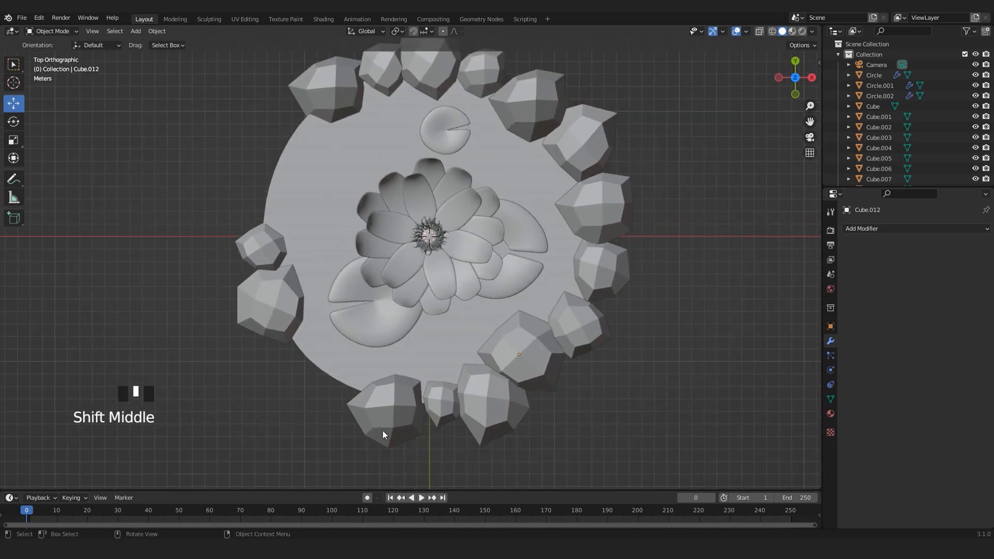
left_click(383, 431)
key("shift+d")
left_click(326, 396)
key("r")
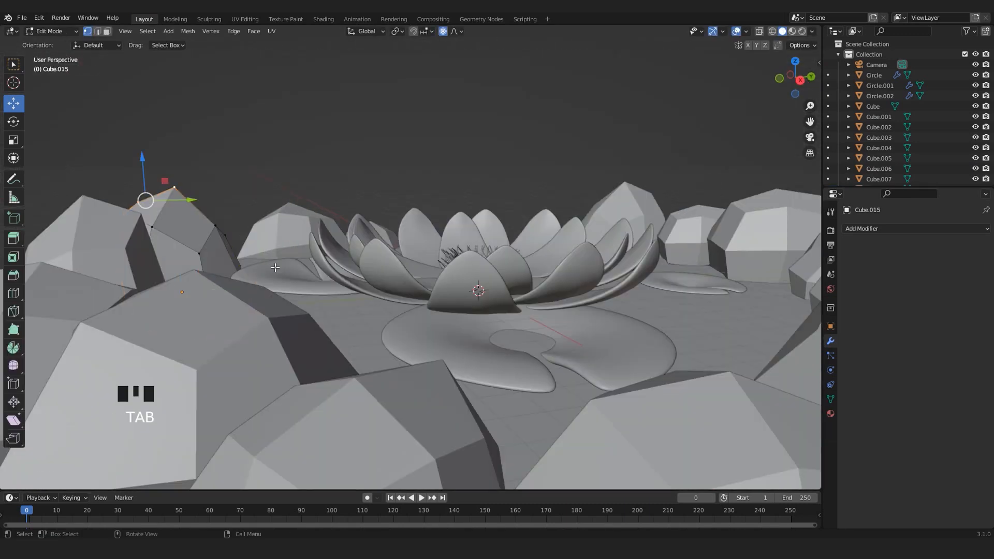
- Move a duplicated rock into the remaining gap at the pond's back-left edge to close the ring
middle_click_drag(363, 290, 373, 284)
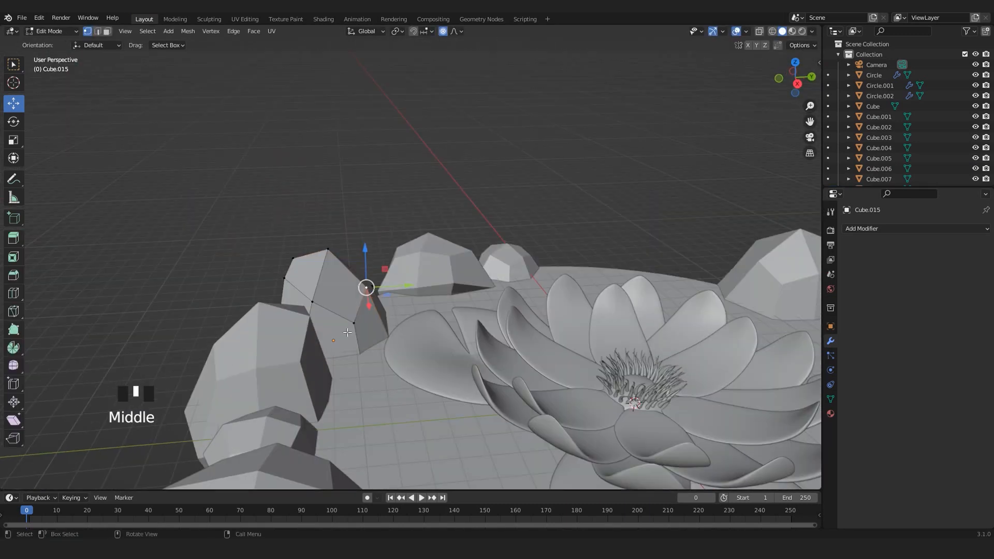
key("g")
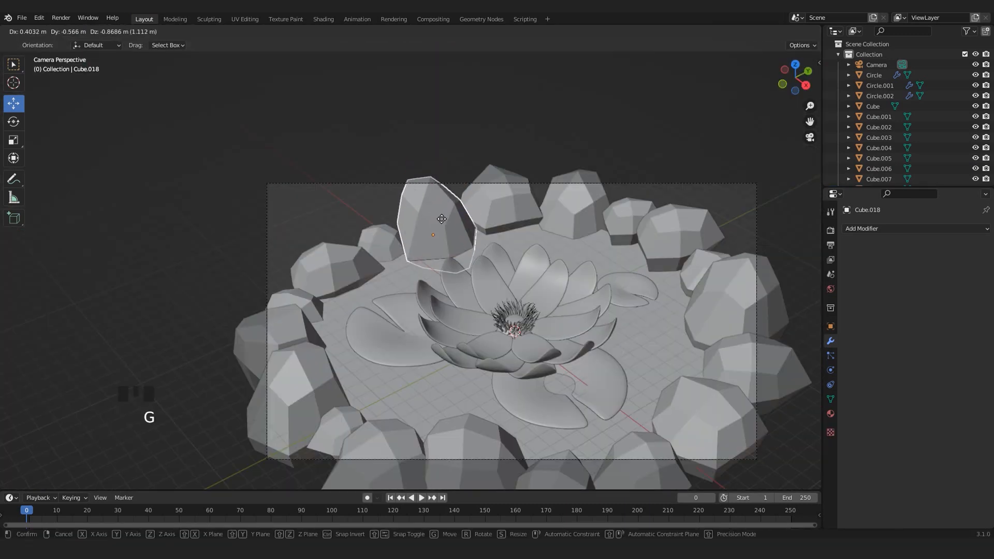
left_click(444, 218)
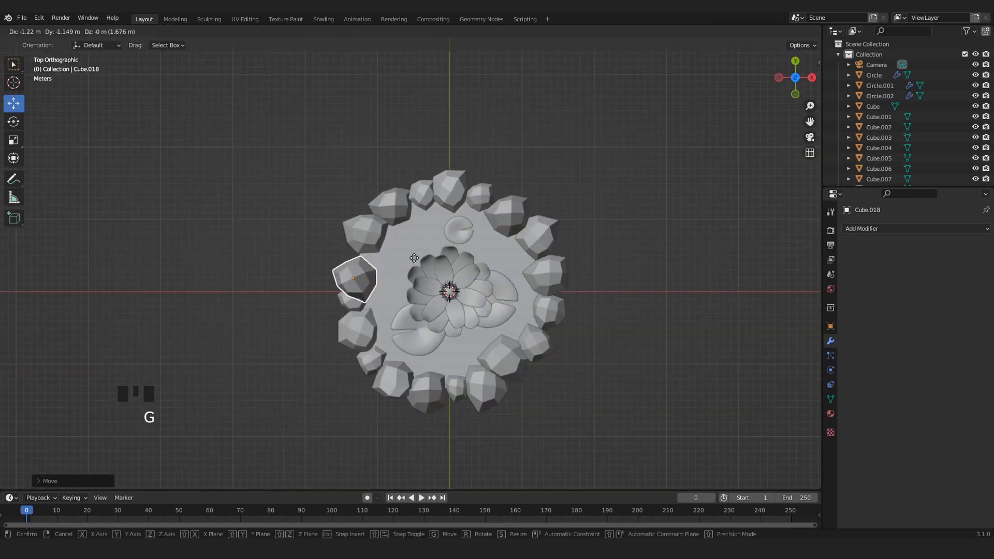
key("KP_0")
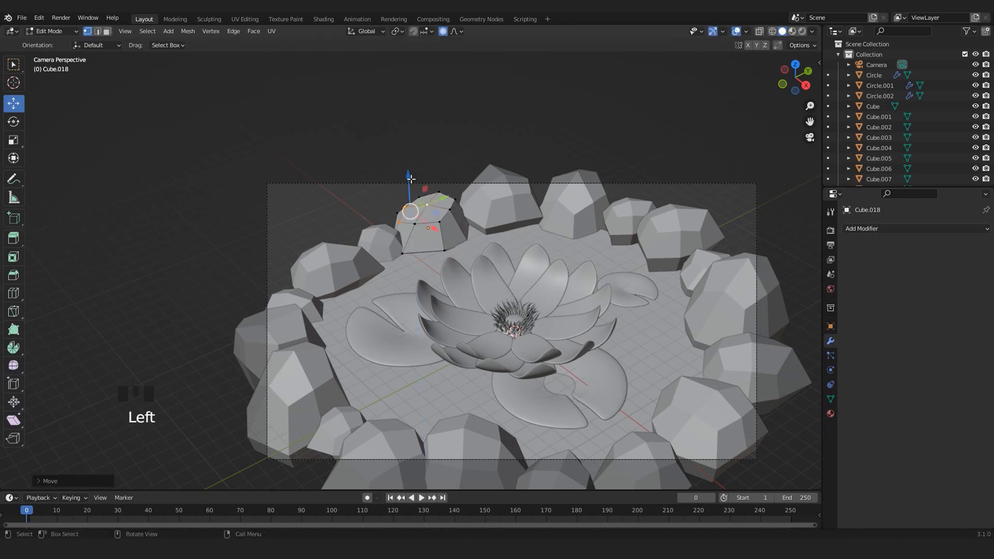
middle_click_drag(492, 316, 470, 313, "shift")
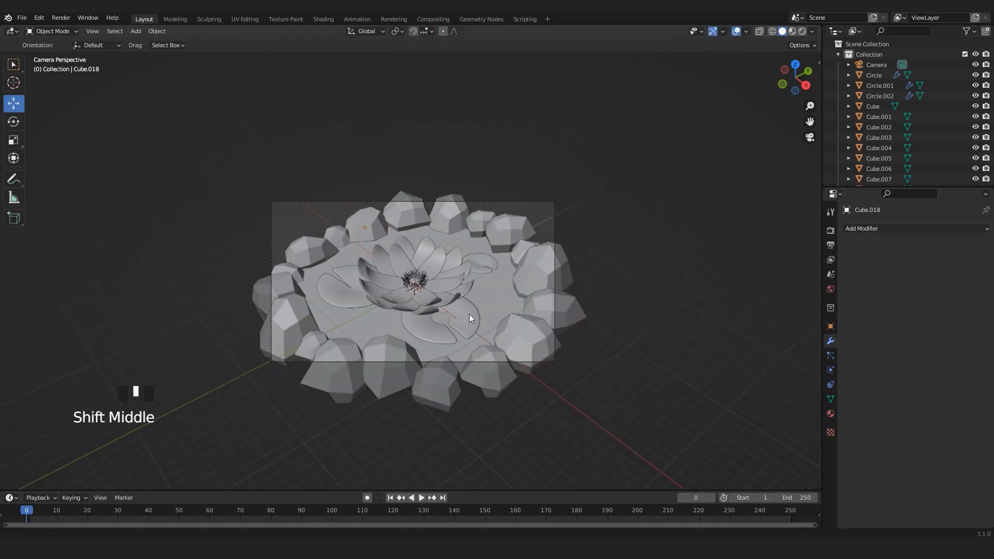
- Select the round water plane and examine how the rock ring surrounds it in the camera view
scroll(469, 314, "up", 2)
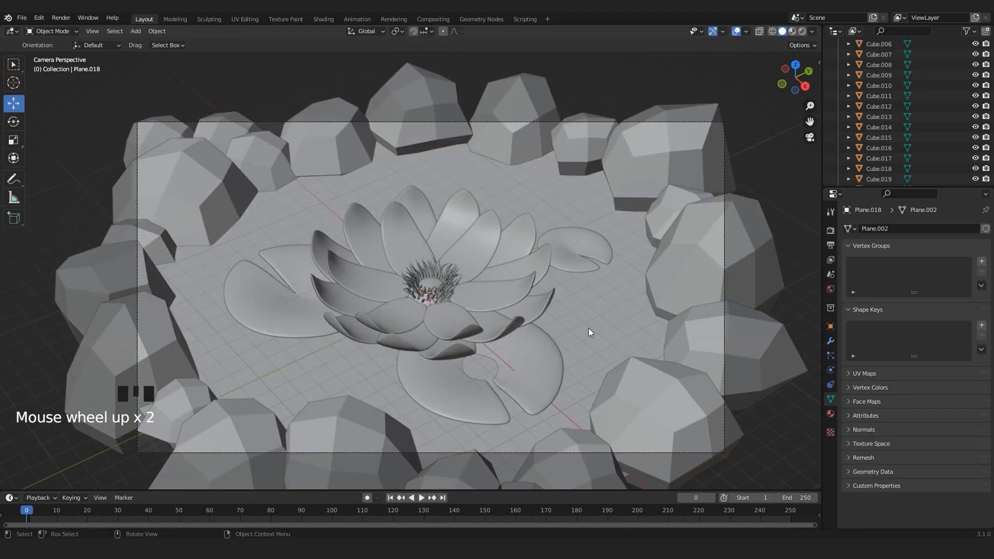
left_click(597, 321)
scroll(573, 334, "down", 2)
scroll(518, 310, "up", 1)
middle_click_drag(495, 280, 573, 257, "shift")
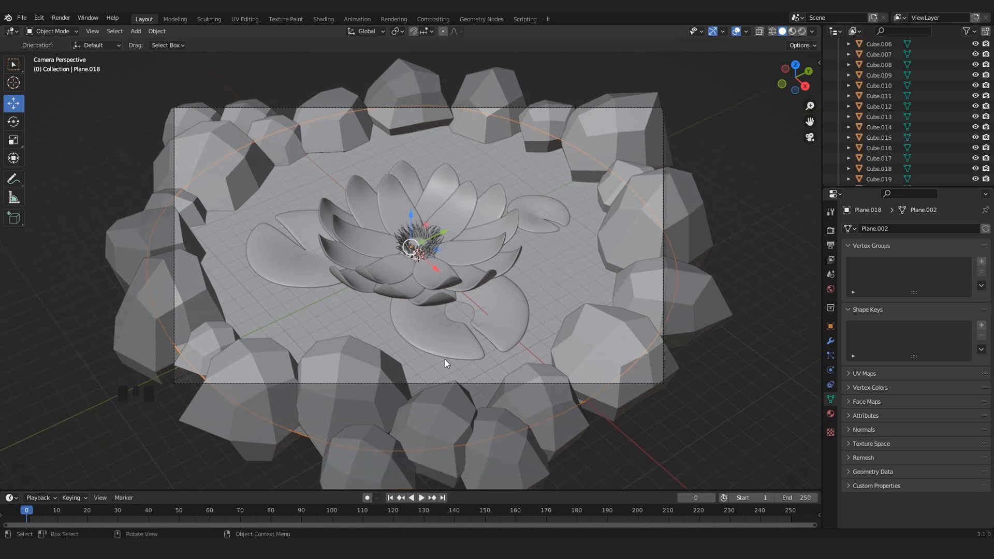
scroll(479, 299, "up", 2)
middle_click_drag(647, 325, 567, 352, "shift")
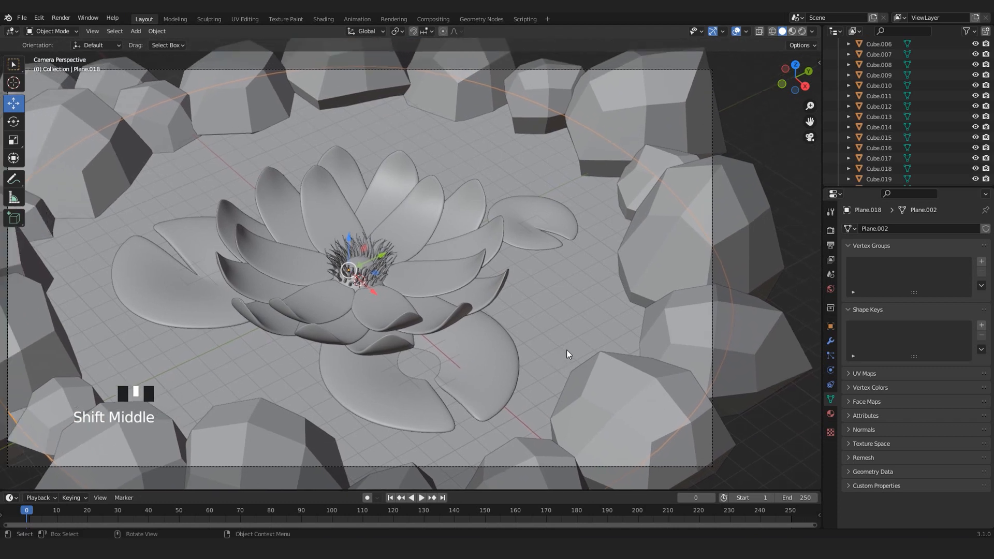
scroll(567, 350, "down", 2)
middle_click_drag(317, 322, 409, 269, "shift")
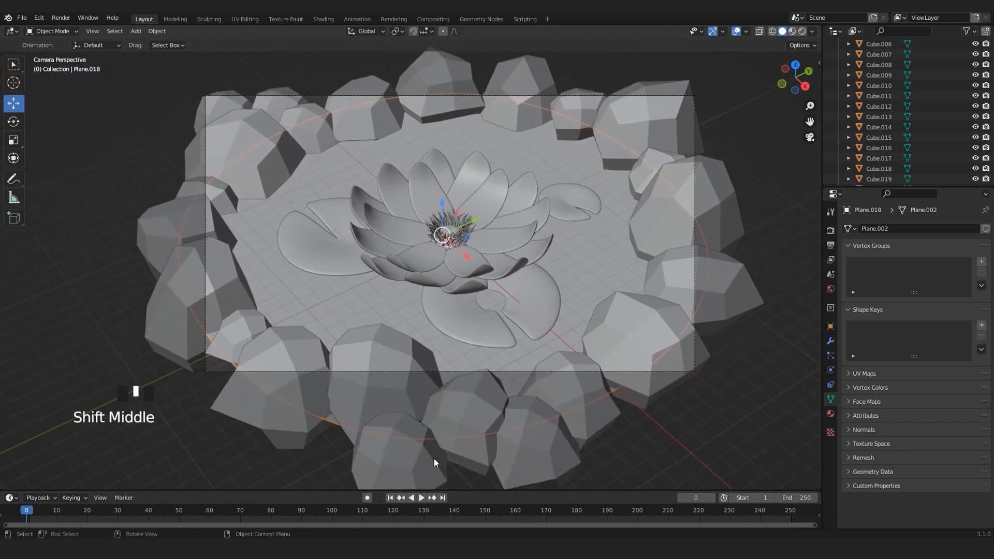
middle_click_drag(505, 303, 448, 348, "shift")
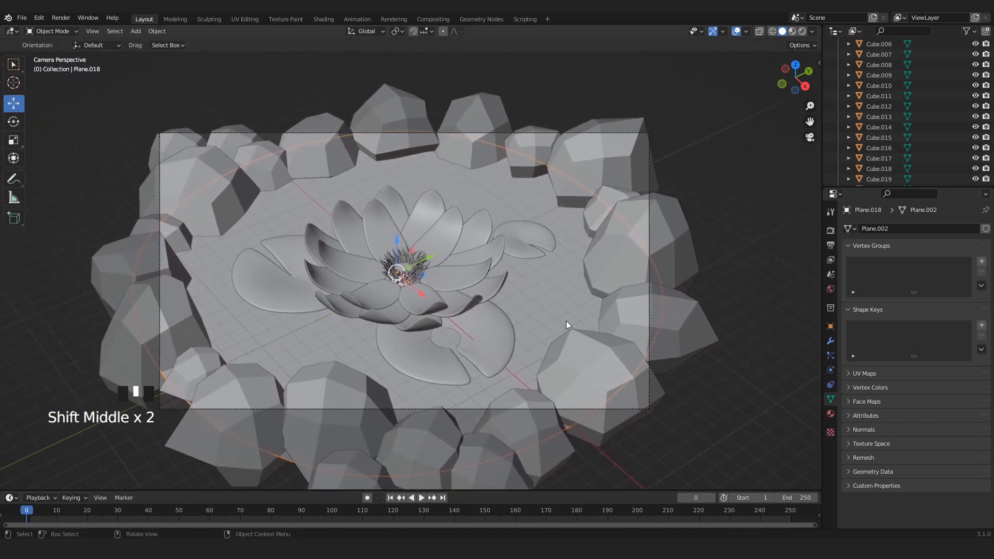
- Create a new texture, set its type to Clouds and open the water plane's modifier settings
left_click(831, 433)
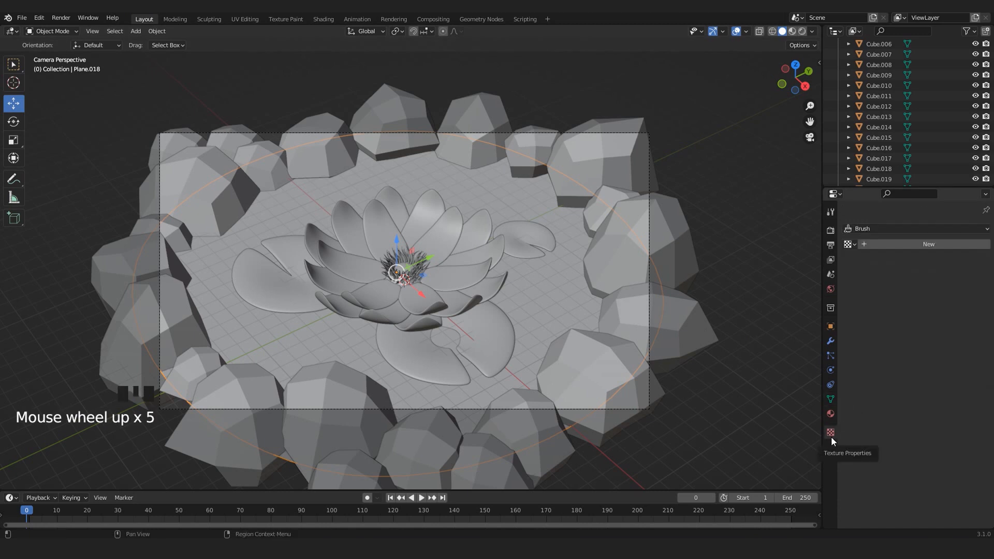
left_click(927, 246)
left_click(911, 262)
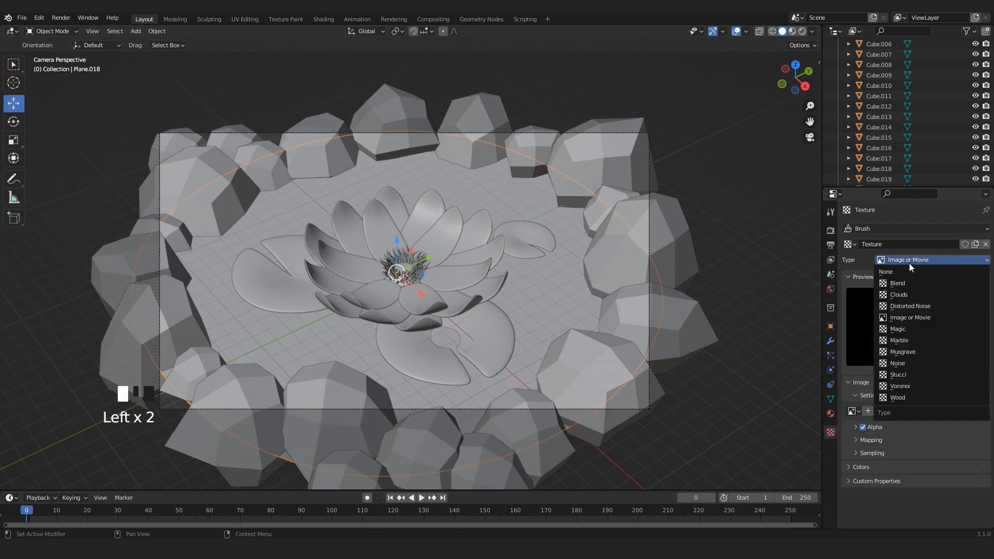
left_click(903, 296)
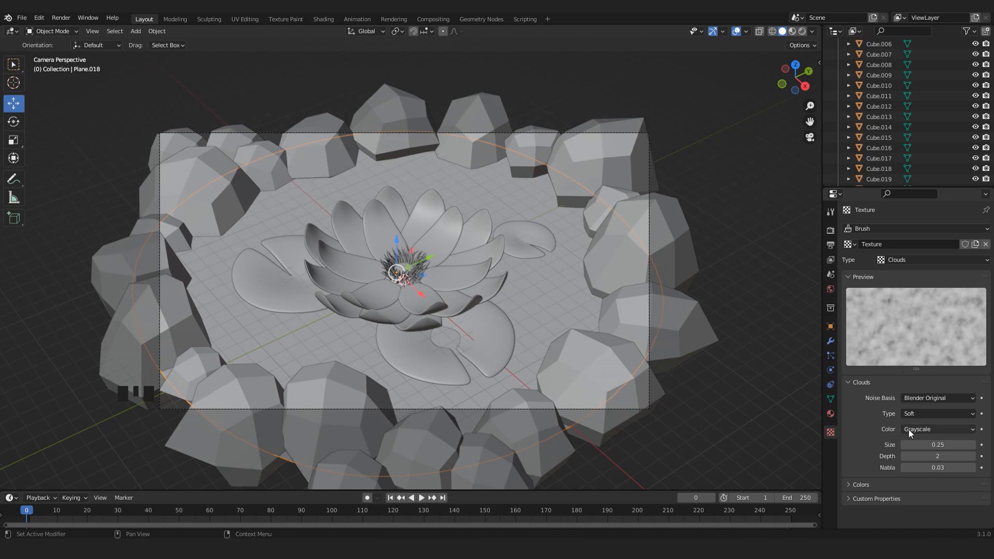
left_click(831, 343)
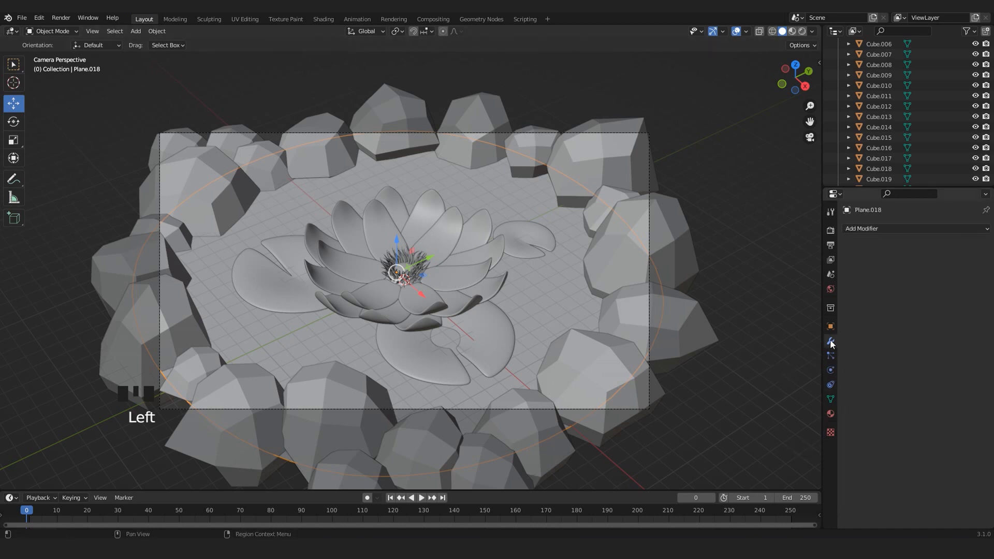
- Add a Displace modifier to the round water plane and assign the existing clouds texture named Texture to it
left_click(883, 228)
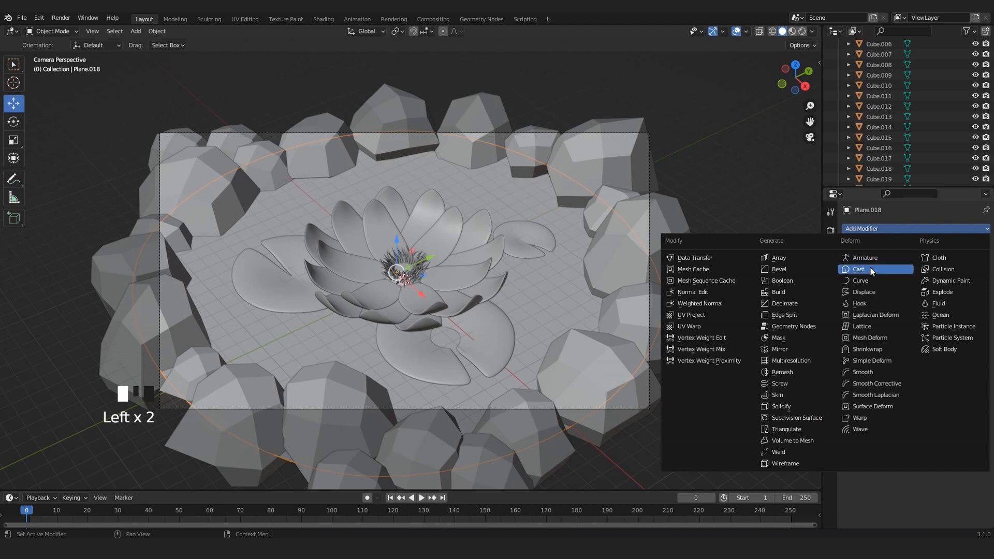
left_click(874, 294)
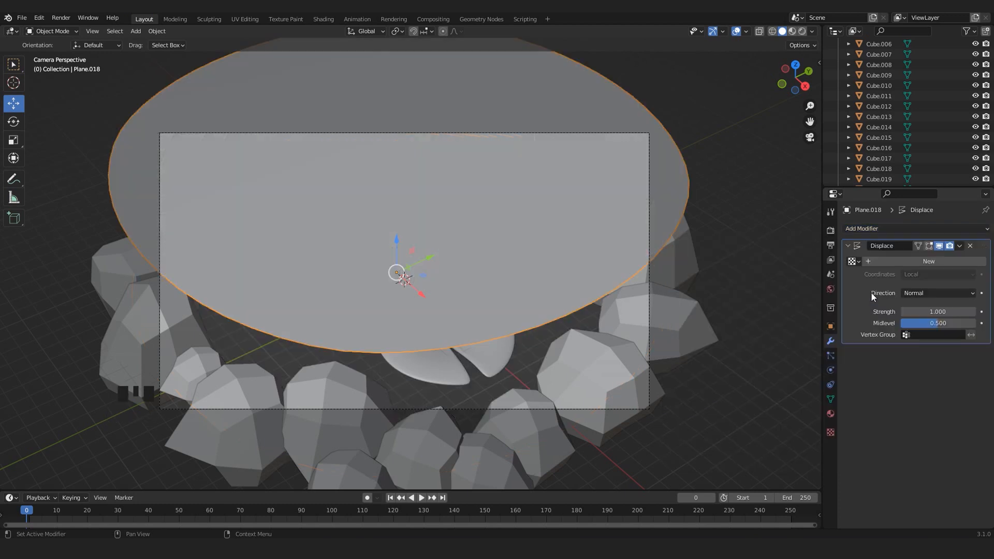
middle_click_drag(449, 255, 416, 316)
scroll(420, 272, "up", 2)
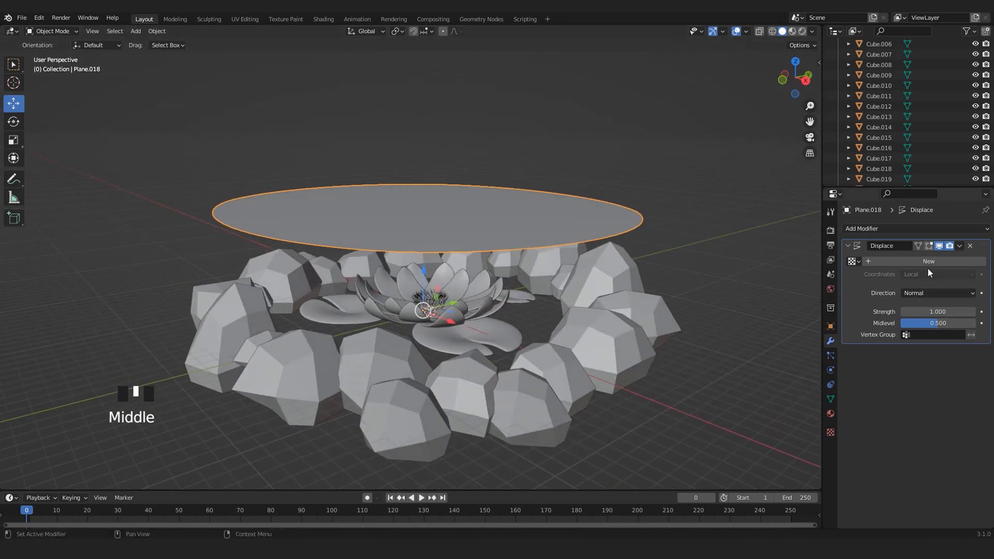
left_click(853, 262)
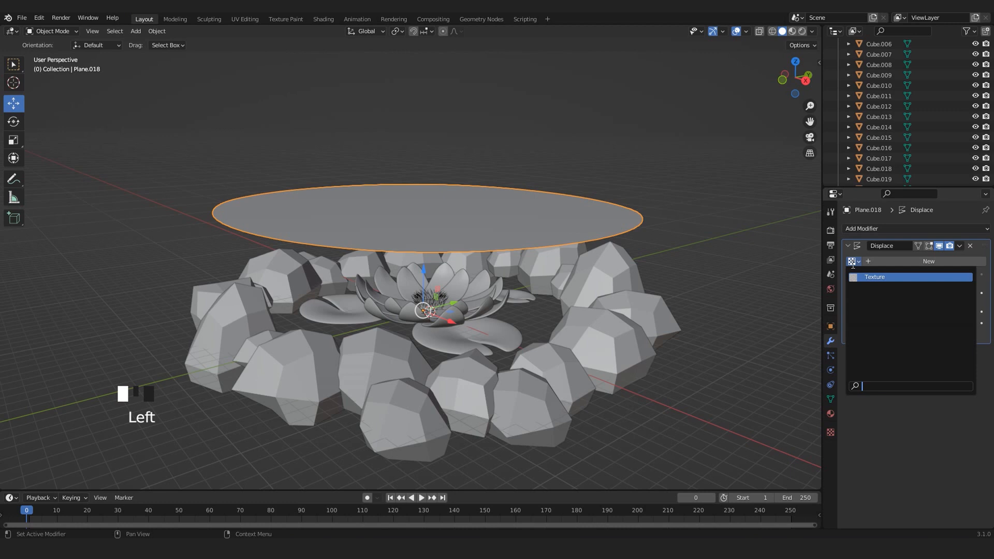
left_click(878, 278)
middle_click_drag(316, 306, 334, 339)
scroll(527, 341, "up", 2)
middle_click_drag(527, 342, 445, 346, "shift")
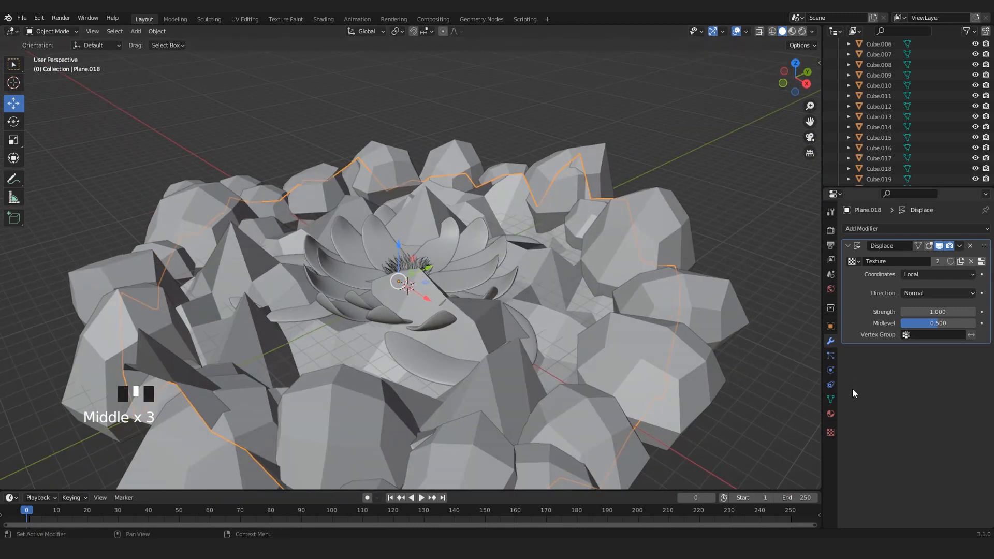
scroll(502, 342, "up", 2)
middle_click_drag(501, 342, 476, 326)
- Set the water plane's Displace strength to 0.4 and shade the plane smooth
mouse_move(938, 311)
left_mouse_down()
mouse_move(968, 311)
mouse_move(934, 312)
left_mouse_up()
middle_click_drag(522, 250, 509, 272)
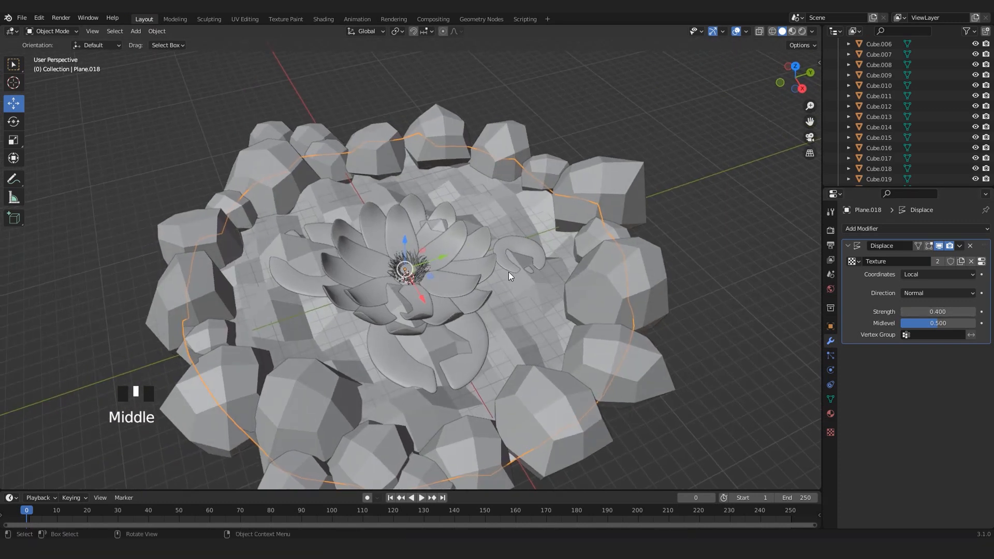
scroll(530, 200, "up", 2)
right_click(535, 197)
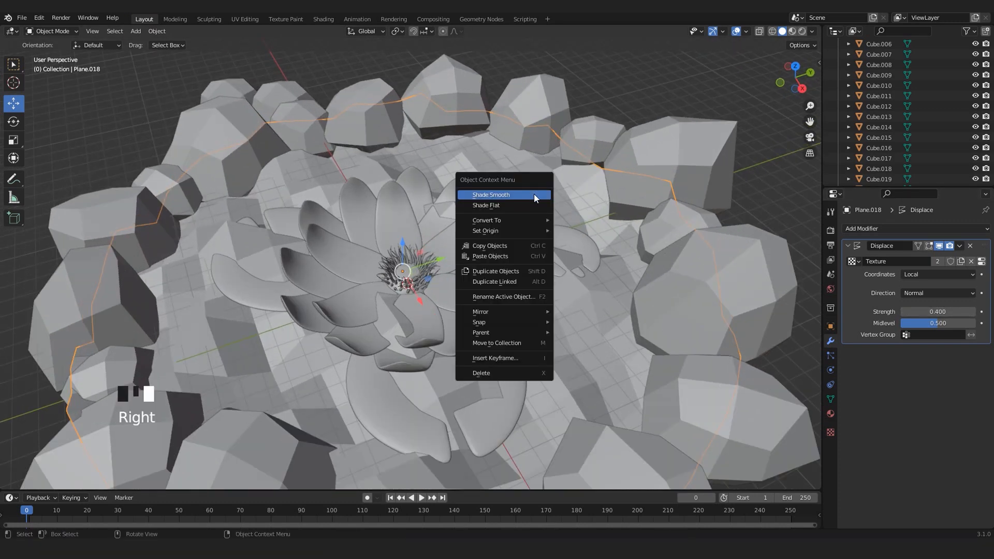
left_click(529, 194)
scroll(503, 197, "down", 3)
middle_click_drag(478, 222, 429, 212)
- Lower the water plane's Displace strength slightly and add a Subdivision Surface modifier below it
left_click(926, 312)
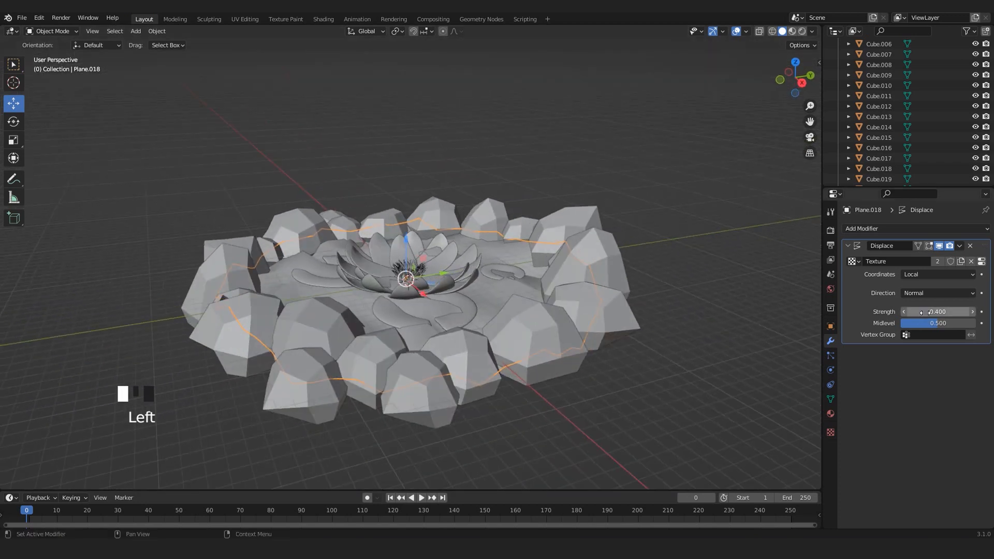
mouse_move(919, 310)
left_mouse_down()
mouse_move(942, 310)
mouse_move(918, 309)
left_mouse_up()
middle_click_drag(373, 242, 383, 284)
left_click(885, 229)
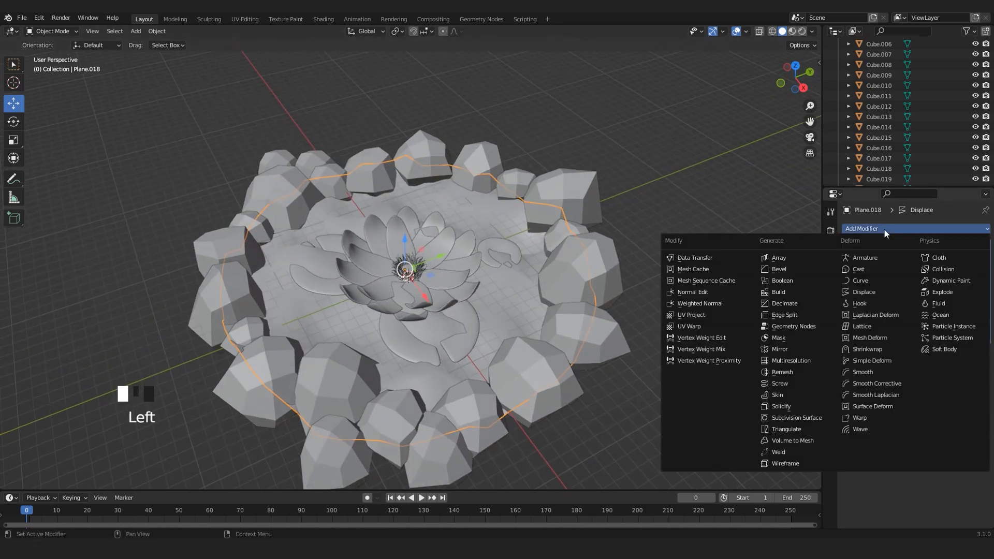
left_click(808, 419)
middle_click_drag(445, 313, 492, 303)
scroll(377, 253, "up", 2)
- Reselect the water plane and set its Clouds texture size to 0.14
left_click(291, 100)
scroll(448, 321, "down", 3)
left_click(510, 297)
left_click(830, 432)
left_click_drag(928, 444, 904, 444)
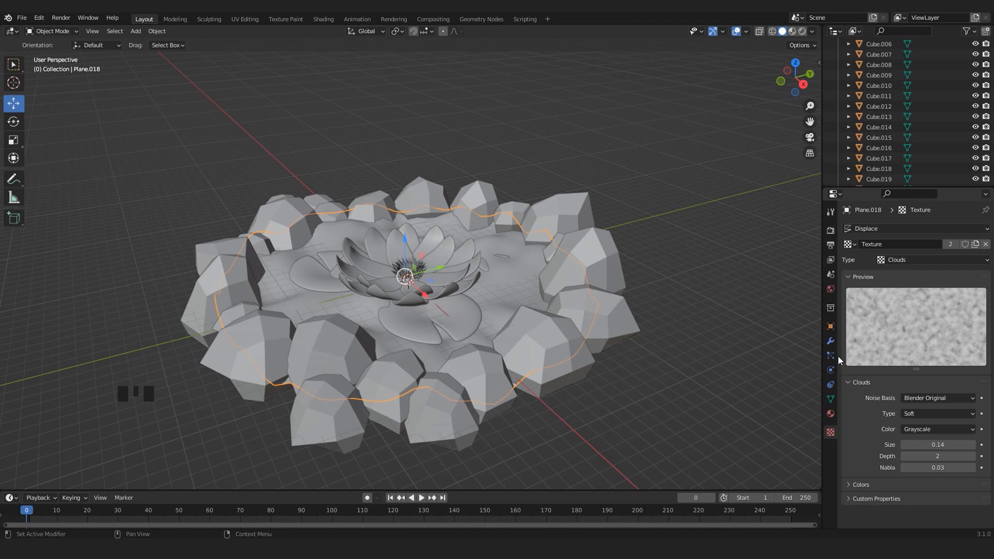
- Set the Displace modifier's midlevel to 0.622 and strength to -0.4, and apply all transforms to the water plane
left_click(831, 342)
mouse_move(935, 323)
left_mouse_down()
mouse_move(948, 323)
mouse_move(931, 312)
left_mouse_up()
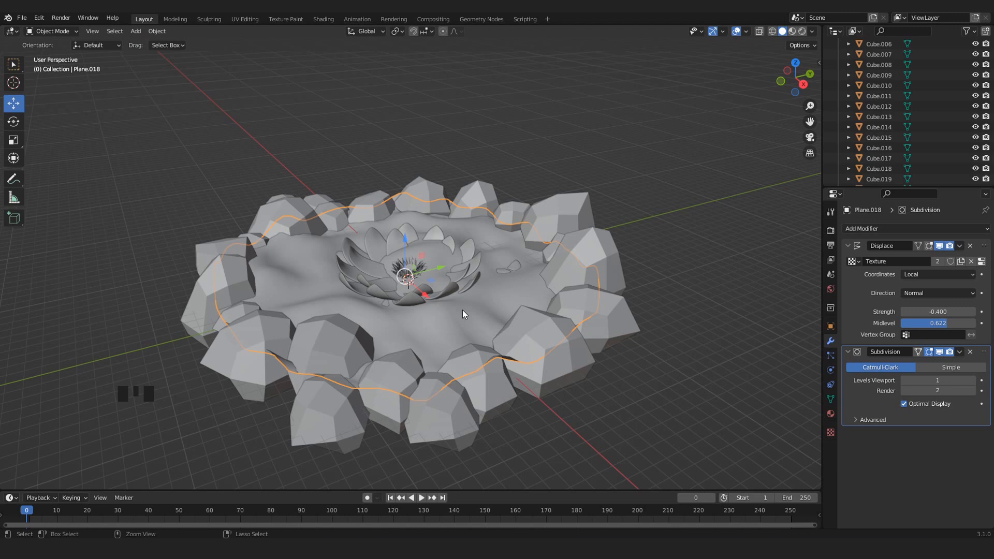
key("ctrl+a")
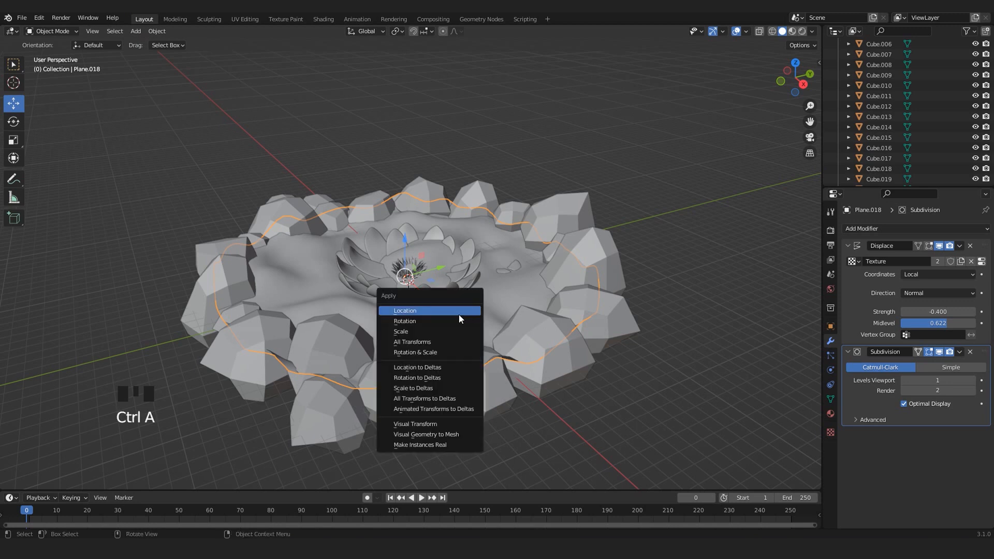
left_click(428, 343)
- Set the water plane's Displace strength to -6.6 and midlevel to 0.459
left_click_drag(919, 311, 854, 312)
left_click_drag(927, 311, 956, 311)
scroll(416, 291, "up", 2)
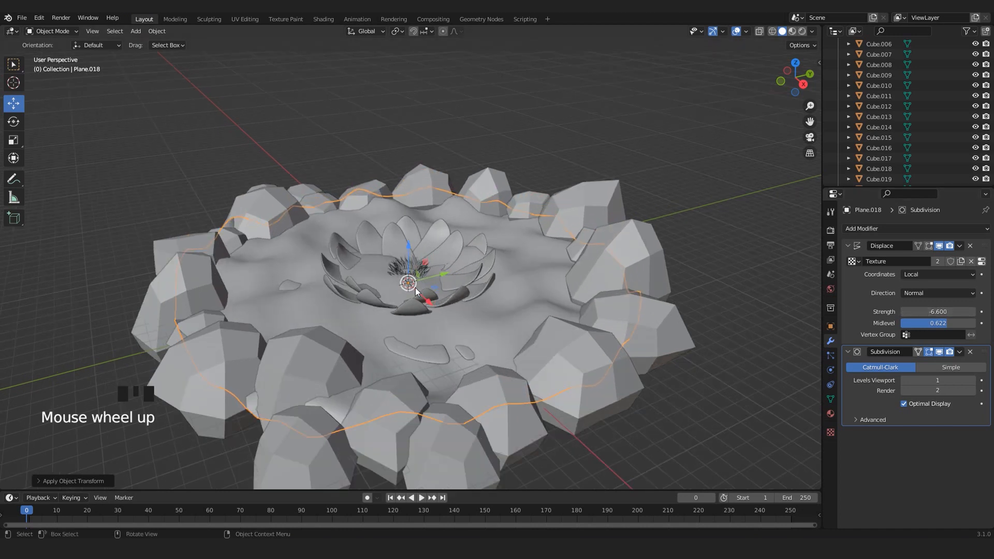
left_click_drag(939, 323, 912, 323)
middle_click_drag(539, 222, 488, 220)
scroll(515, 237, "up", 3)
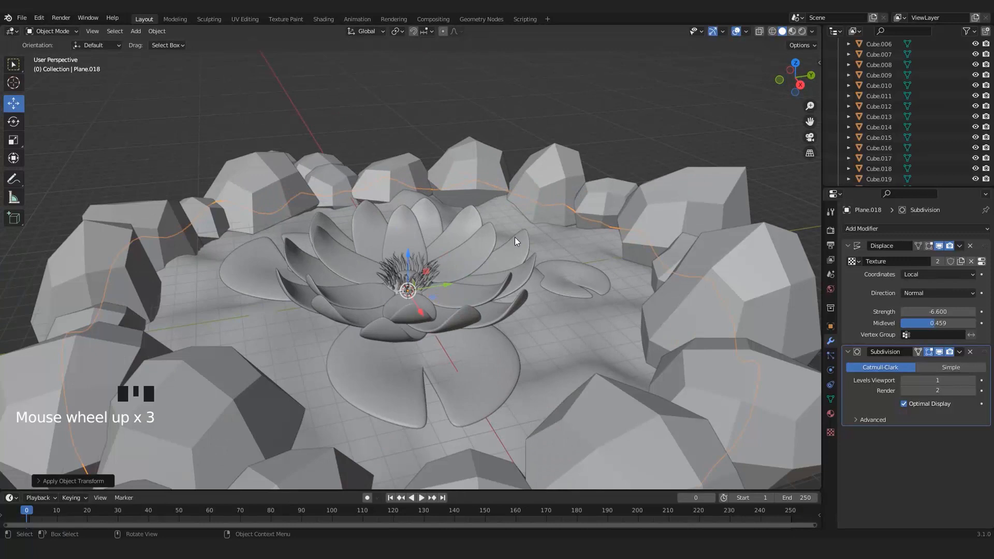
- In Edit Mode, undo a trial vertex move and pull the water surface down beside the small lily pad behind the flower
key("Tab")
scroll(536, 247, "down", 1)
left_click_drag(538, 211, 541, 186)
key("ctrl+z")
left_click(576, 323)
left_click_drag(580, 292, 582, 327)
key("Tab")
scroll(595, 290, "up", 3)
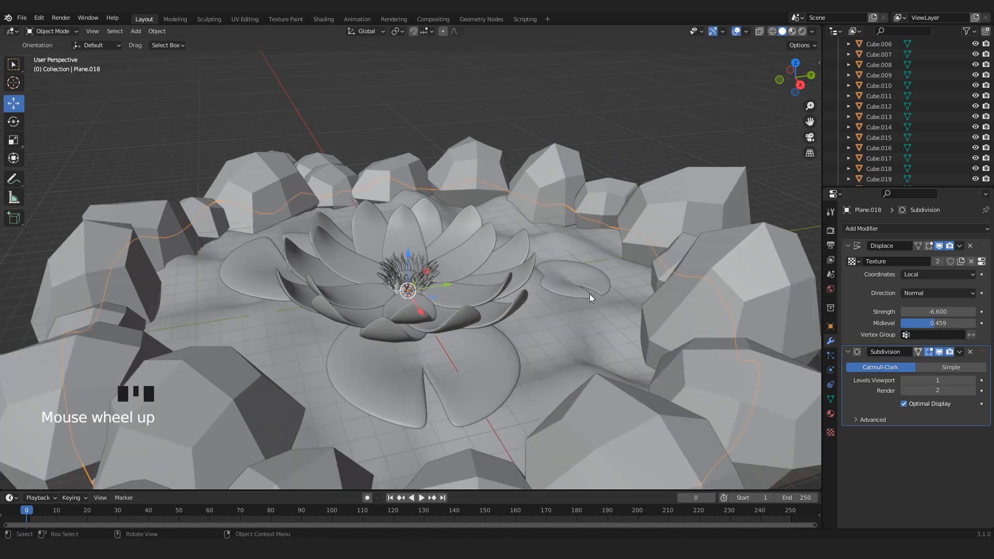
- In Edit Mode, raise the water surface at three spots: one near the rocks beside the small pad and two across the pond
key("Tab")
left_click_drag(672, 294, 682, 258)
left_click(280, 364)
left_click_drag(279, 335, 269, 270)
left_click(164, 325)
left_click_drag(158, 293, 133, 227)
key("Tab")
scroll(197, 276, "down", 5)
middle_click_drag(367, 306, 391, 302)
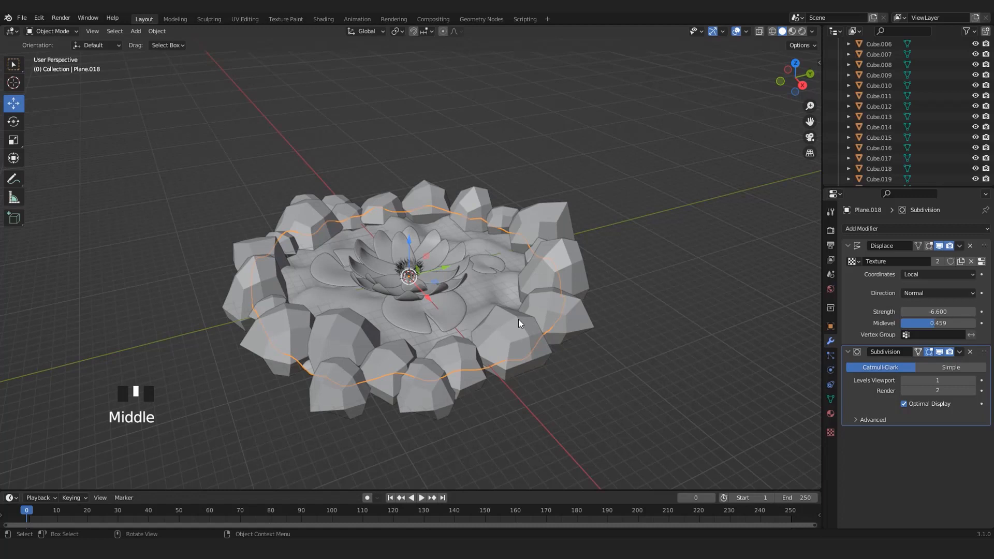
- Switch to the camera view, deselect everything and examine how the rippled water, flower and rocks are framed
key("KP_0")
left_click(703, 248)
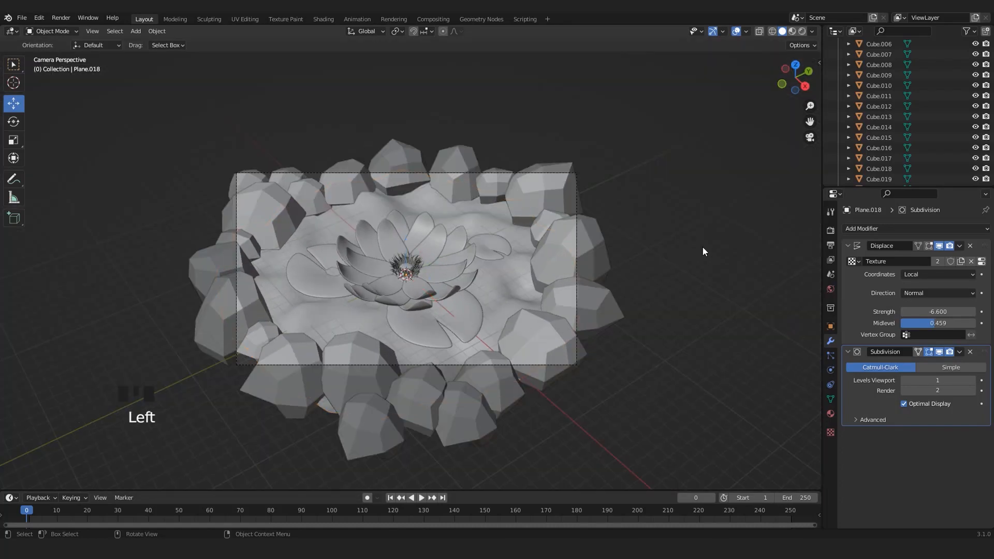
scroll(657, 298, "up", 2)
middle_click_drag(424, 314, 463, 301, "shift")
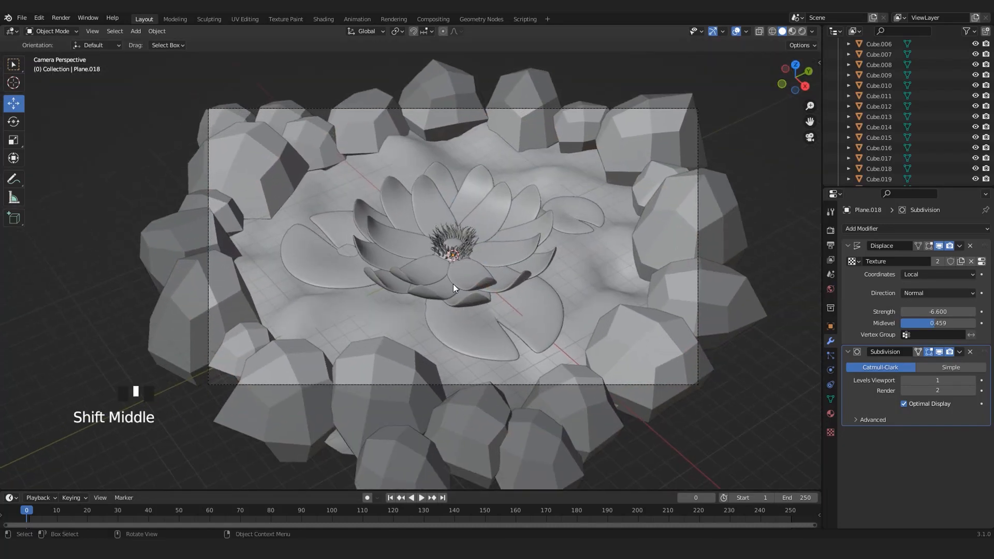
scroll(399, 362, "down", 1)
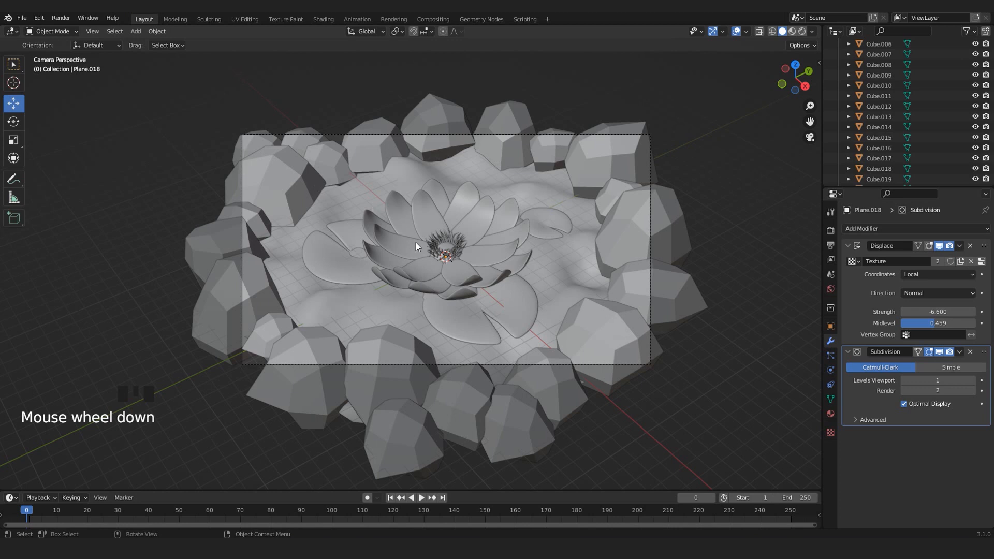
scroll(487, 299, "up", 2)
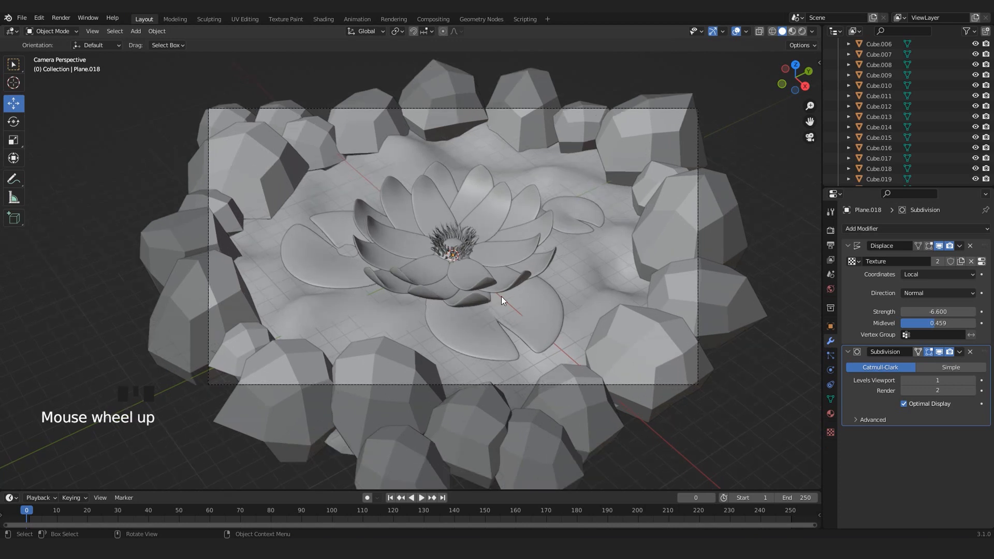
middle_click_drag(488, 299, 476, 287, "shift")
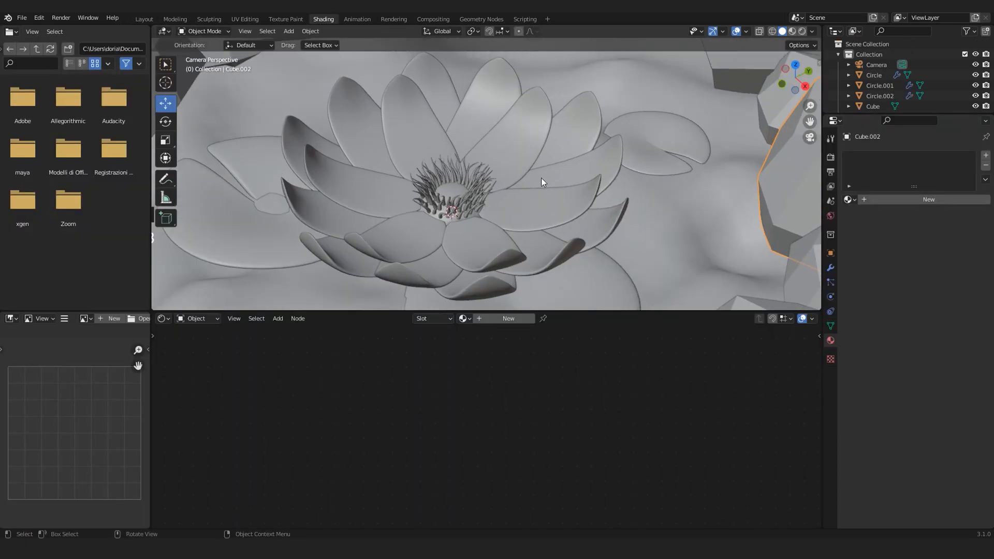
- Select an upright petal at the back of the flower and give it a new material named petal
middle_click_drag(541, 180, 583, 171, "shift")
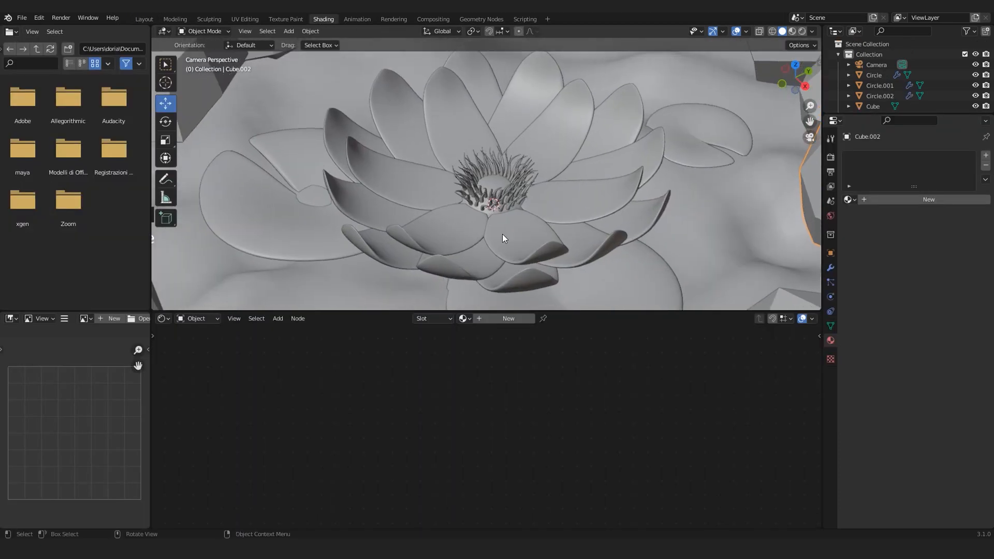
left_click(560, 144)
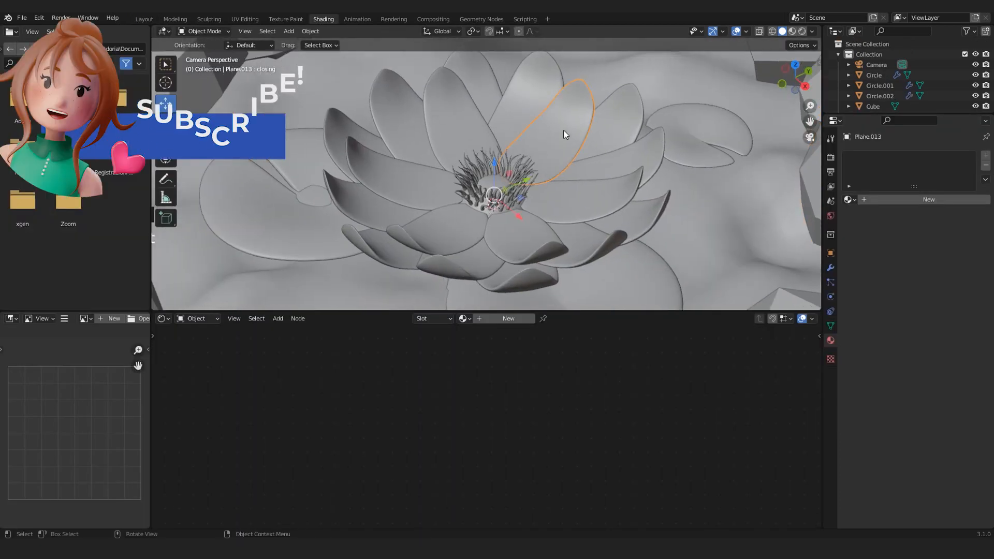
middle_click_drag(611, 212, 575, 210, "shift")
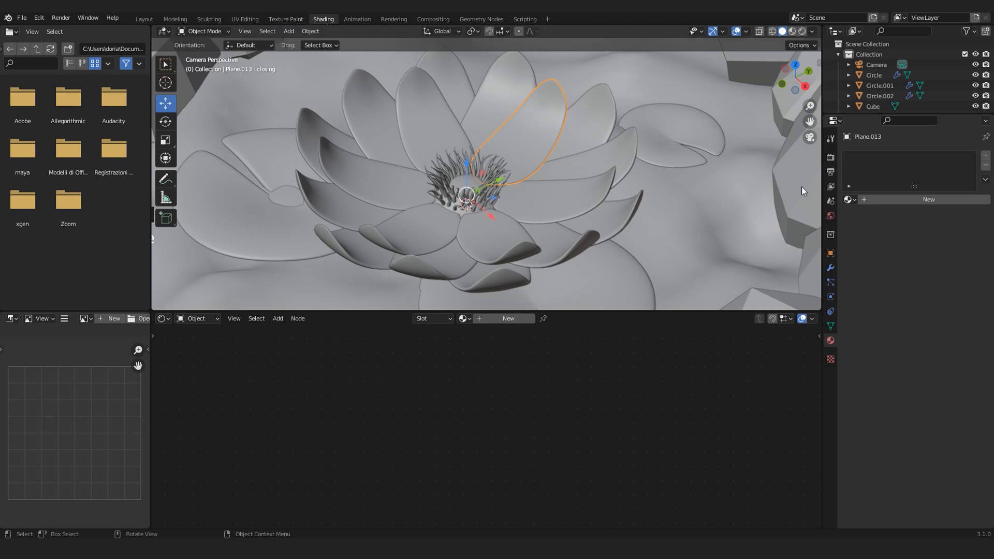
left_click(936, 198)
middle_click_drag(531, 448, 493, 469)
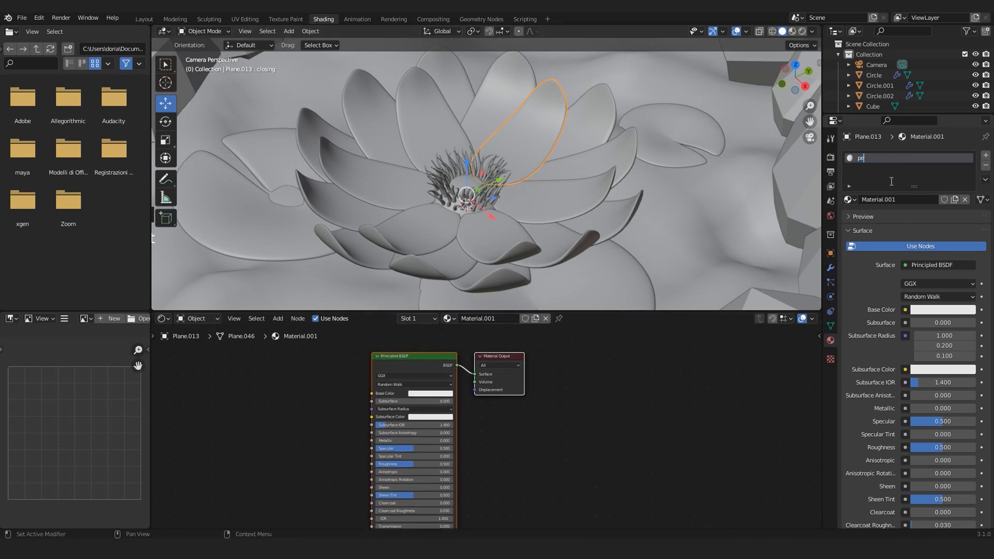
key("Return")
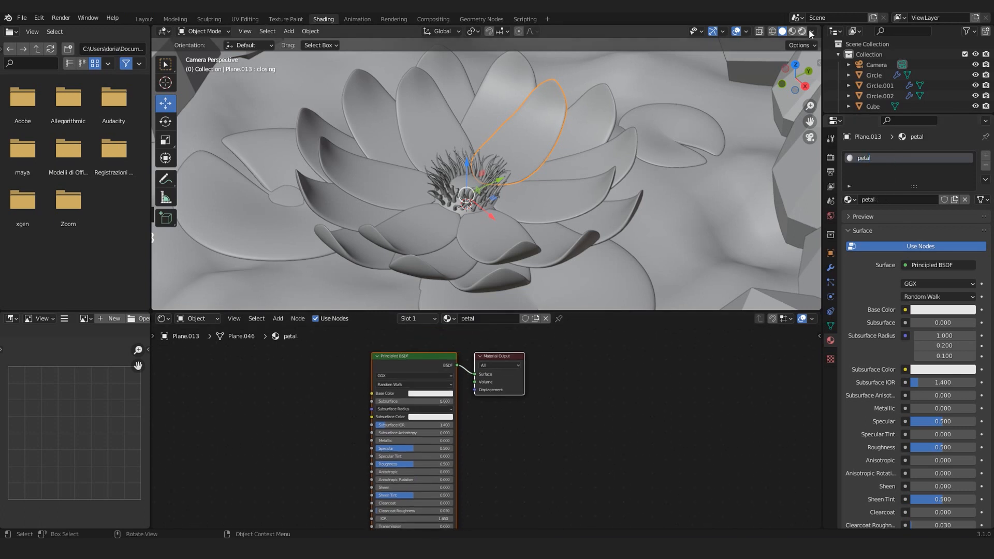
- Show the viewport in Material Preview shading and hide everything except the selected petal
left_click(793, 31)
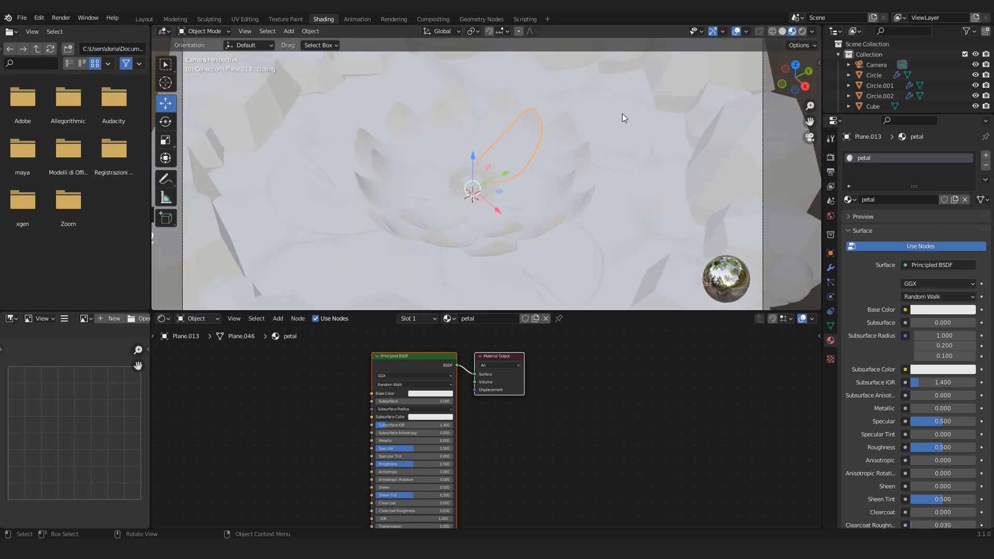
scroll(594, 121, "up", 2)
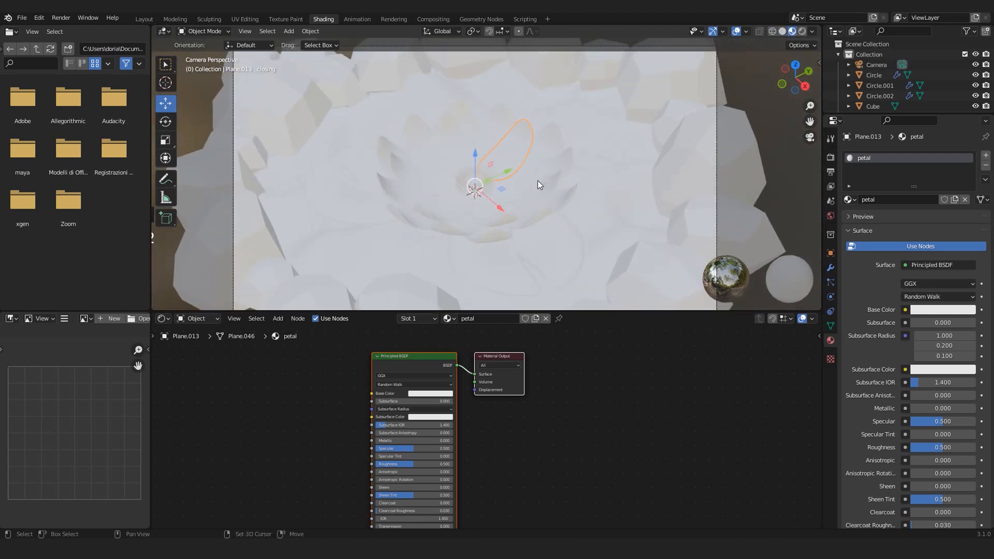
key("shift+h")
scroll(589, 164, "up", 3)
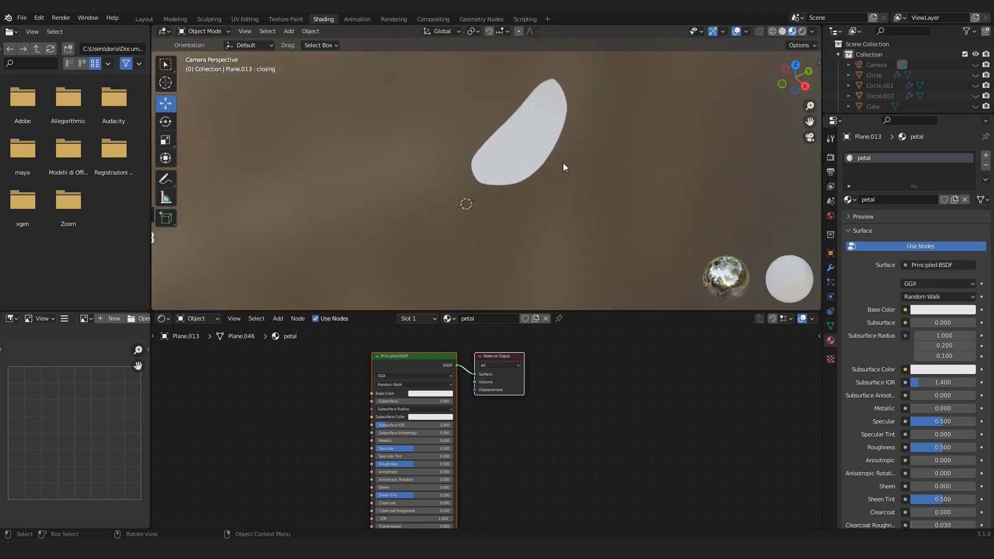
middle_click_drag(326, 461, 412, 472)
scroll(488, 424, "up", 2)
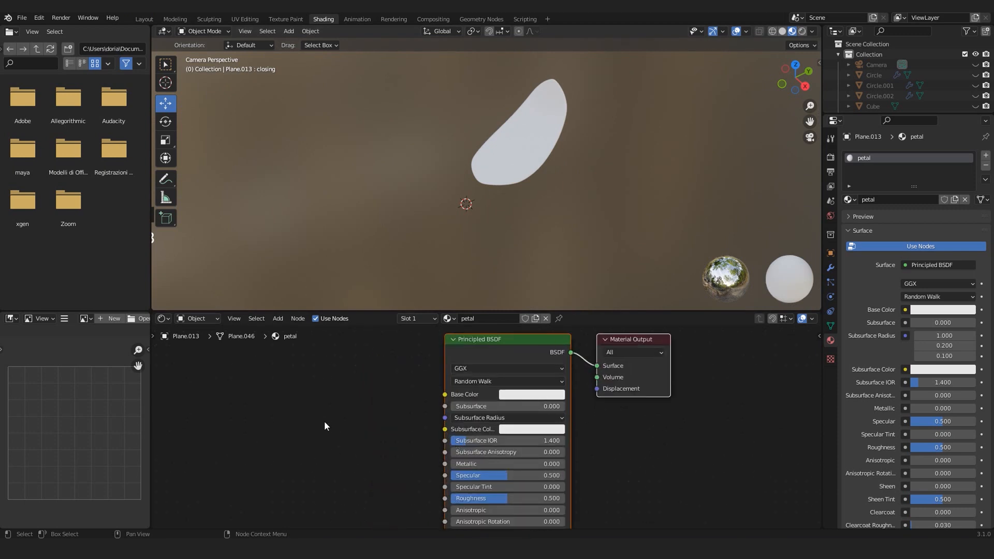
middle_click_drag(324, 421, 390, 437)
key("shift+a")
left_click(342, 416)
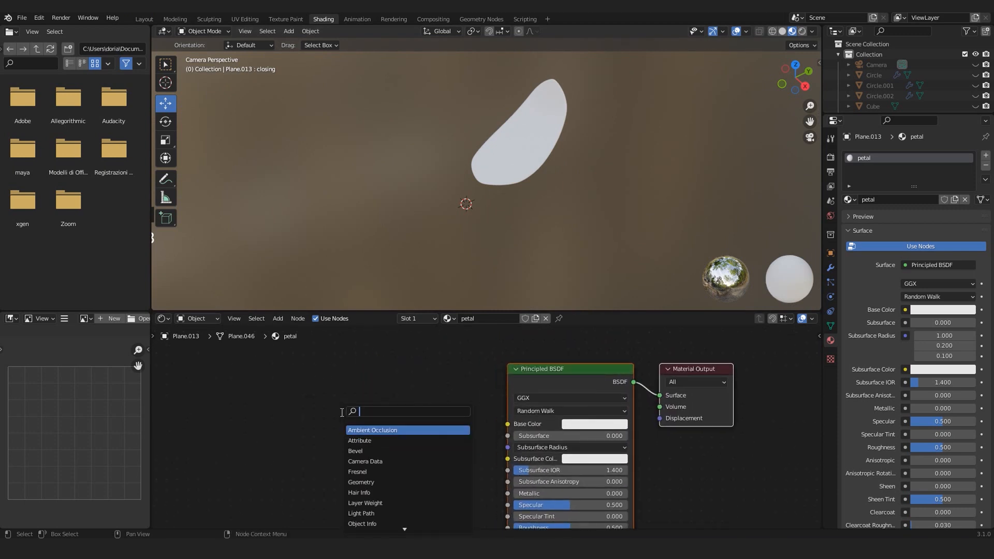
key("Escape")
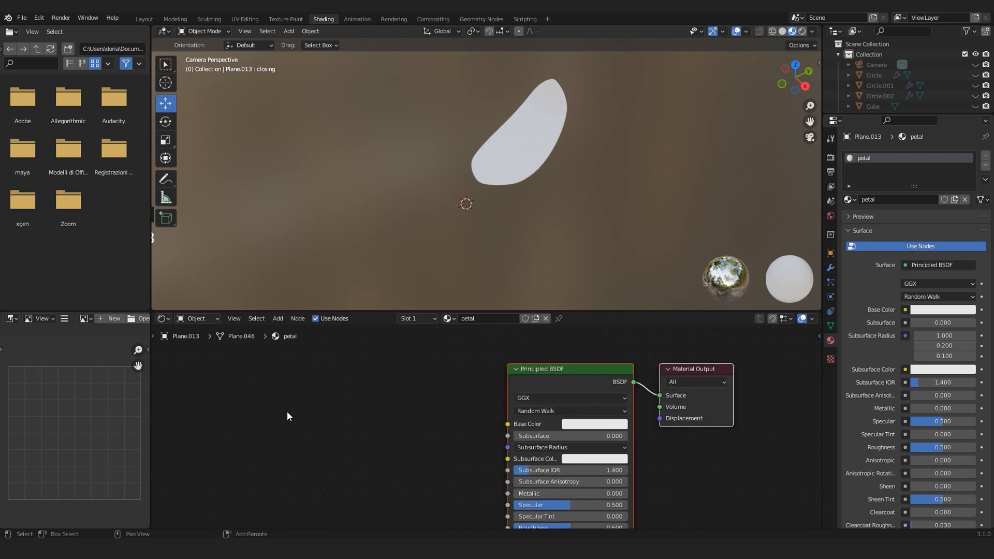
- Add a Texture Coordinate node to the petal material and place it well ahead of the Principled BSDF node
key("shift+a")
left_click(288, 412)
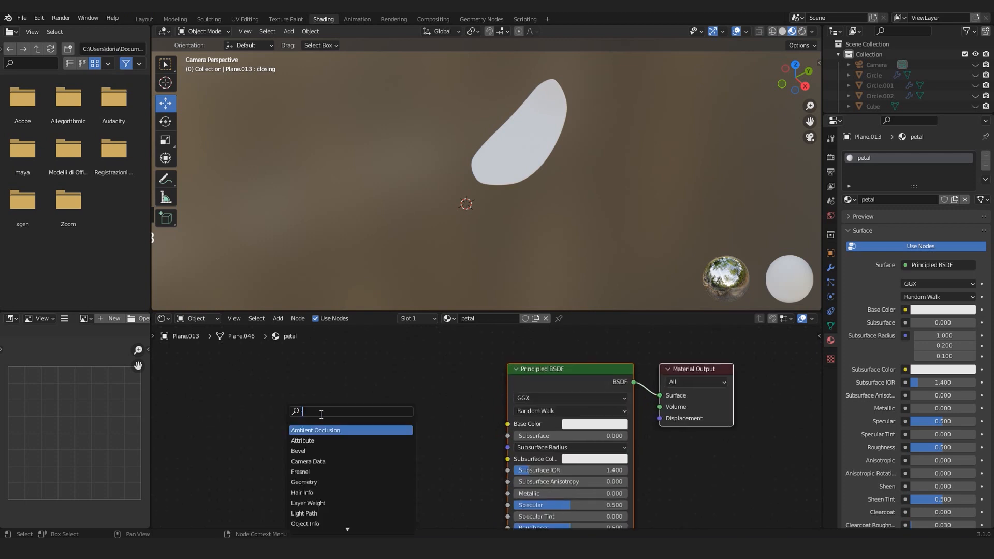
type("textu")
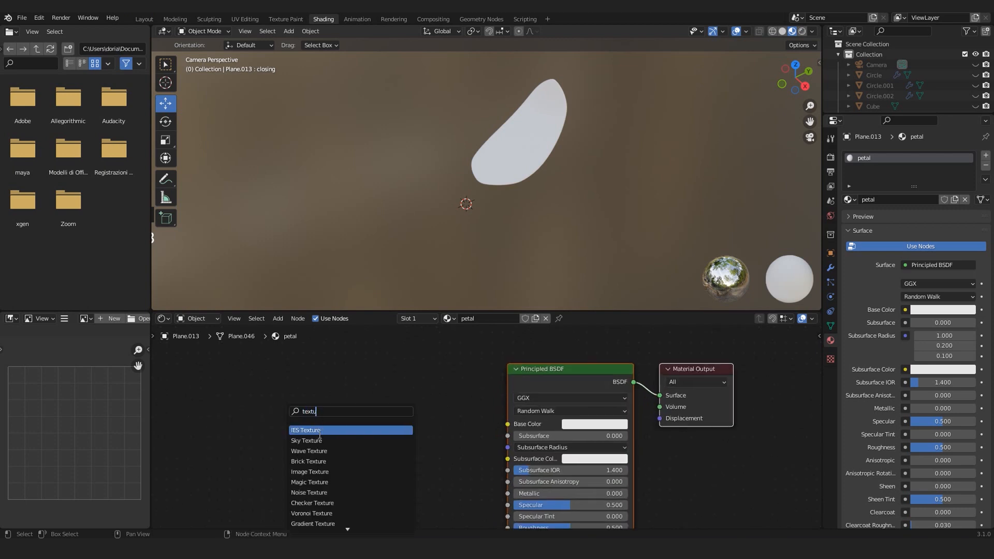
type(" coord")
key("Return")
left_click(249, 402)
- Add a ColorRamp node to the petal material and place it beside the Texture Coordinate node
key("shift+a")
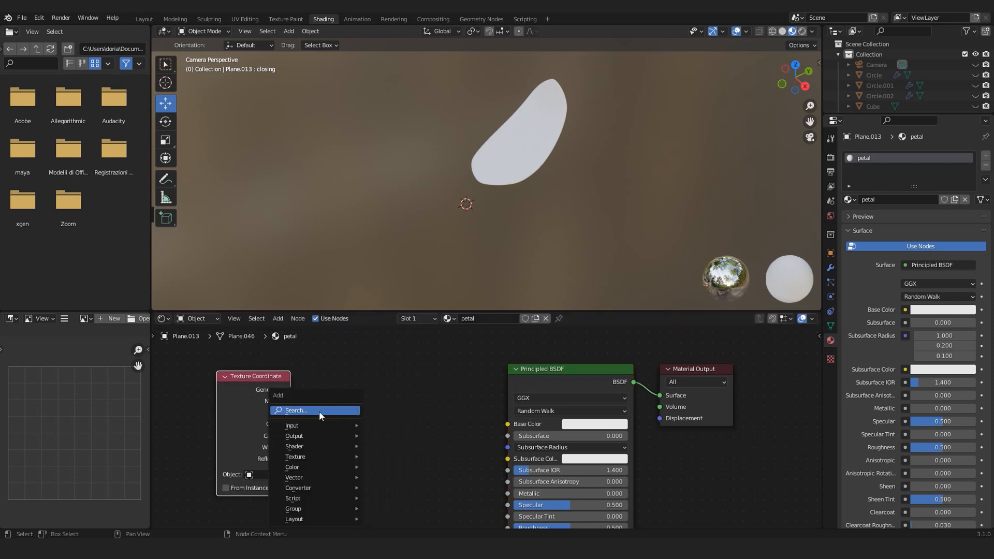
left_click(319, 411)
type("ramp")
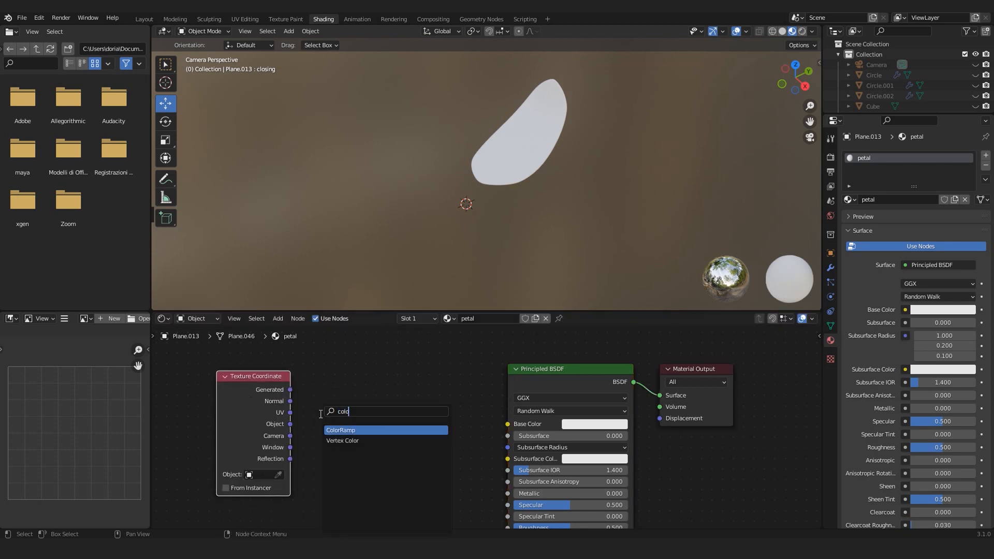
key("Return")
scroll(339, 394, "down", 1)
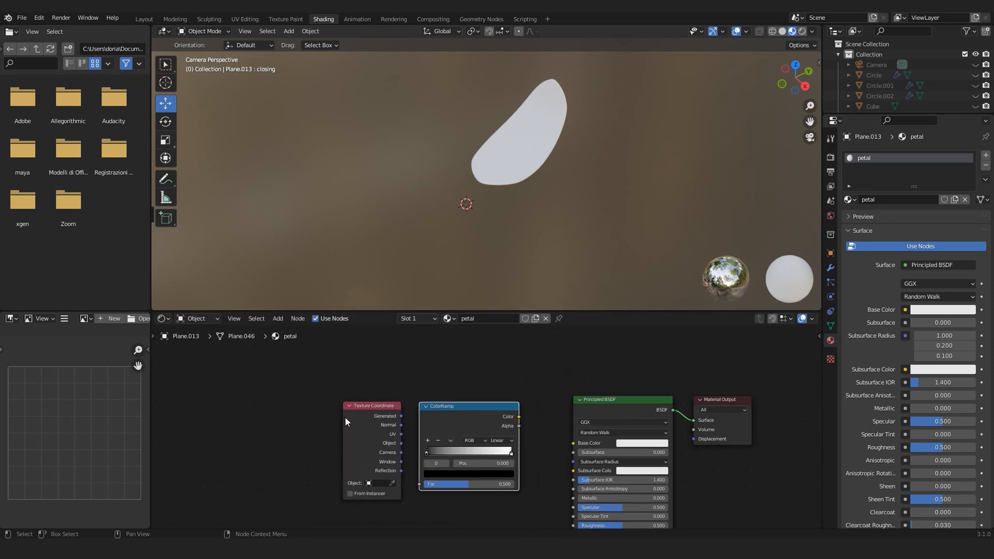
left_click(388, 411)
scroll(229, 397, "up", 2)
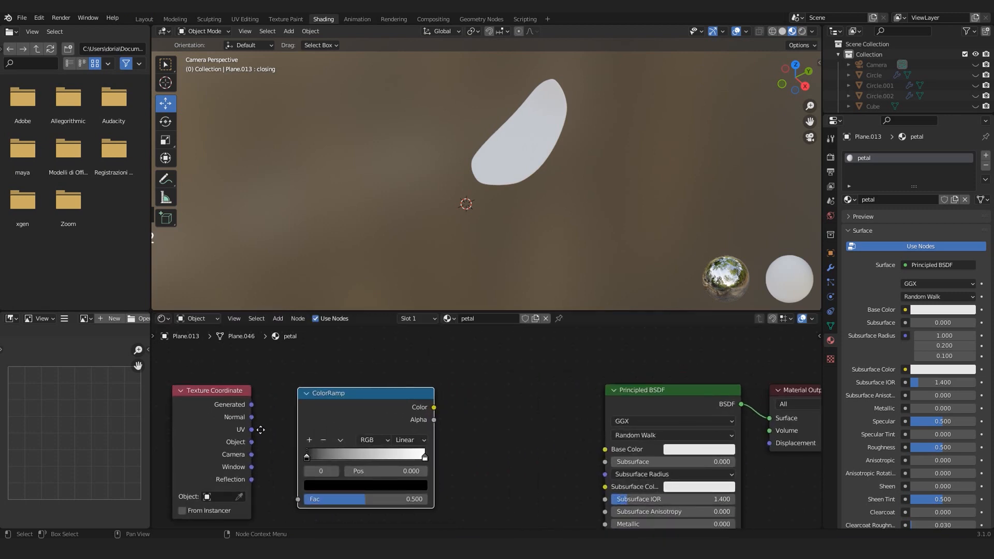
- Add a Mapping node and arrange it between the Texture Coordinate and ColorRamp nodes
key("shift+a")
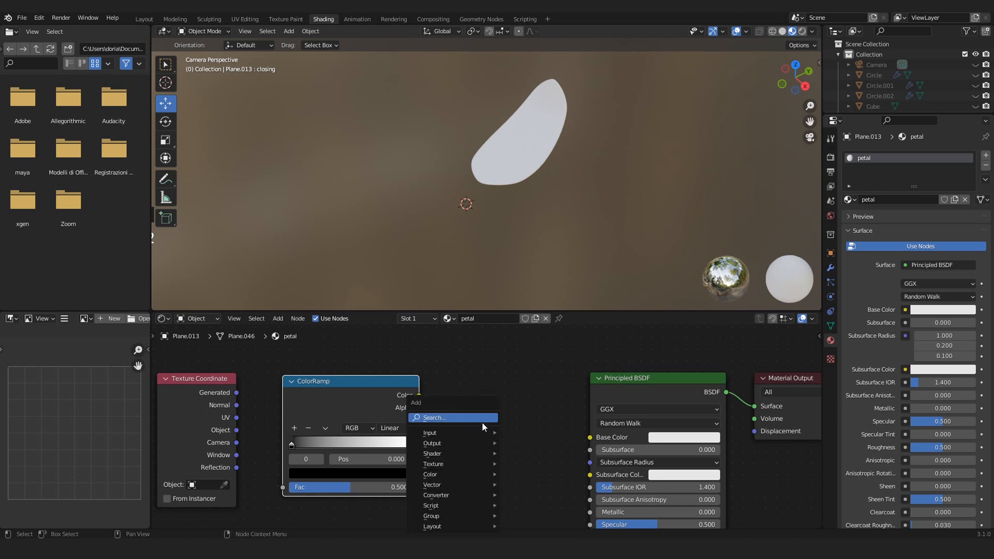
left_click(444, 418)
type("mapp")
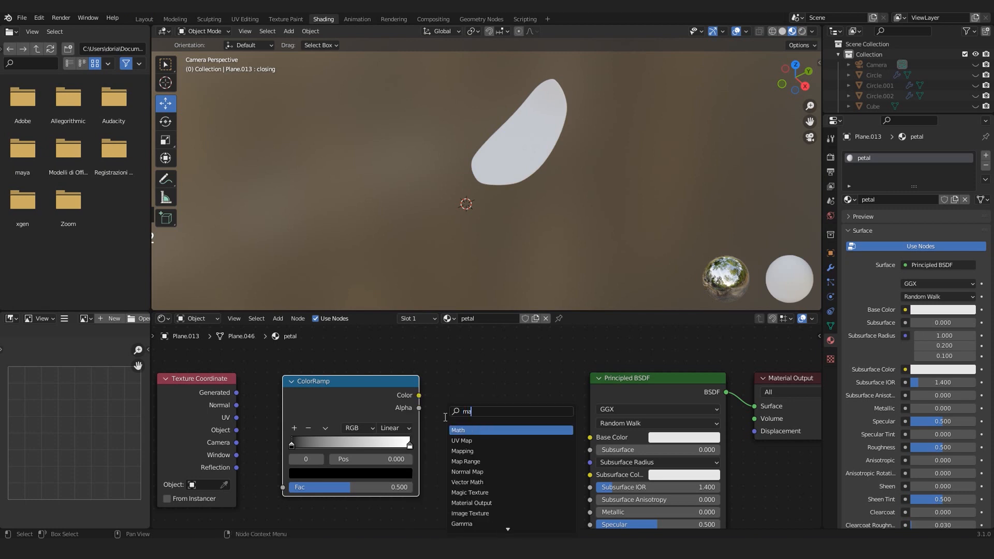
left_click(462, 429)
left_click(278, 431)
left_click_drag(361, 392, 439, 408)
left_click_drag(300, 436, 306, 401)
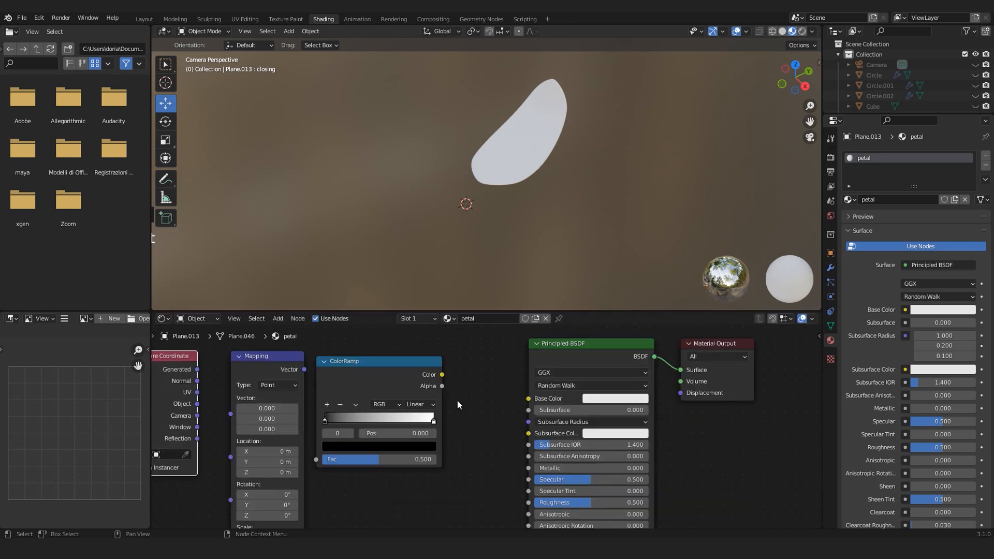
middle_click_drag(443, 380, 519, 407)
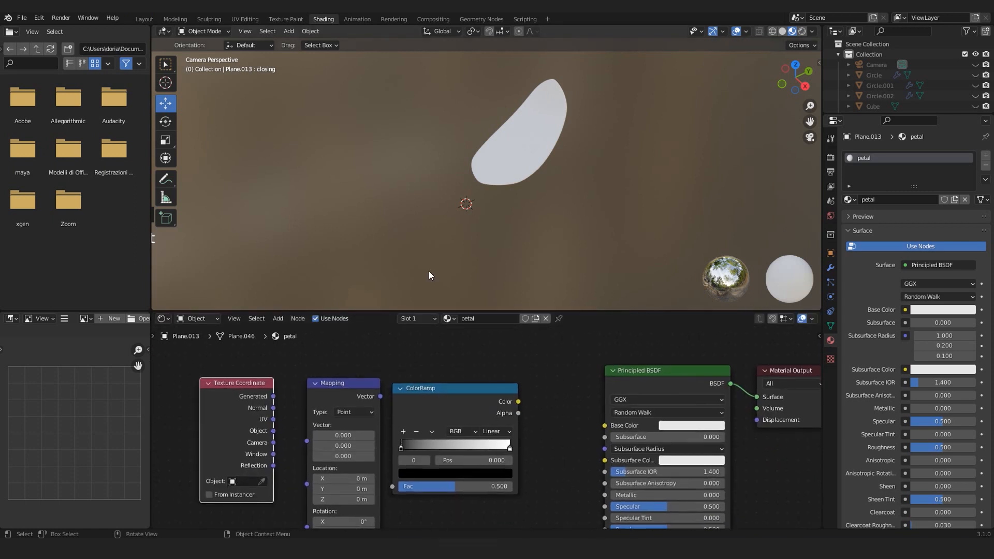
- Select and frame the petal, then connect the ColorRamp's Color output to the Principled BSDF's Base Color
left_click(514, 151)
key("KP_Decimal")
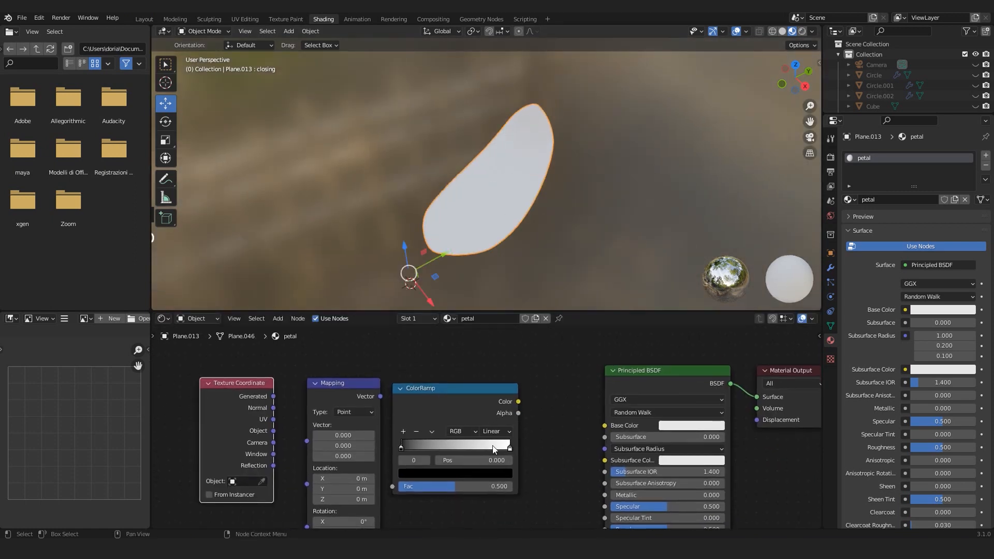
left_click_drag(515, 400, 606, 425)
middle_click_drag(427, 456, 401, 444)
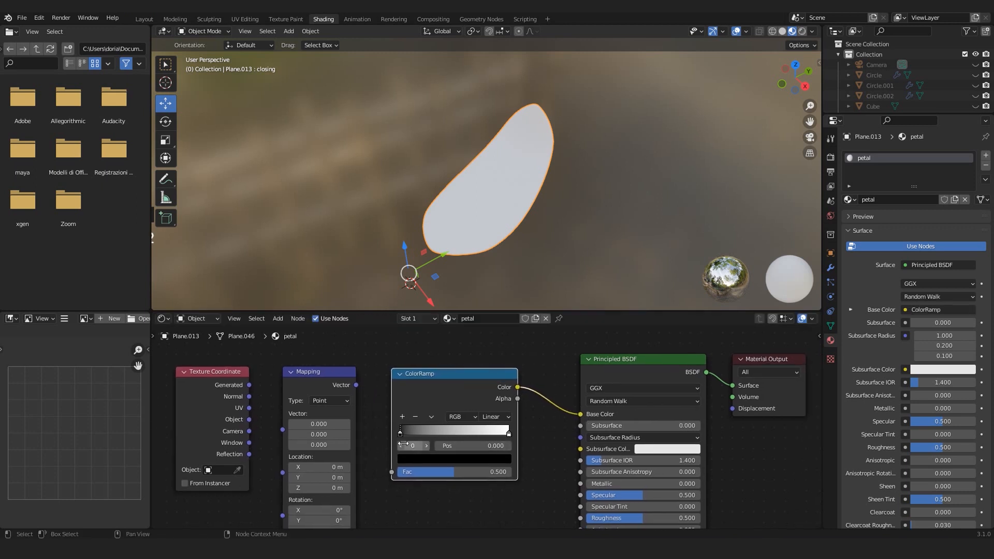
scroll(409, 449, "up", 1)
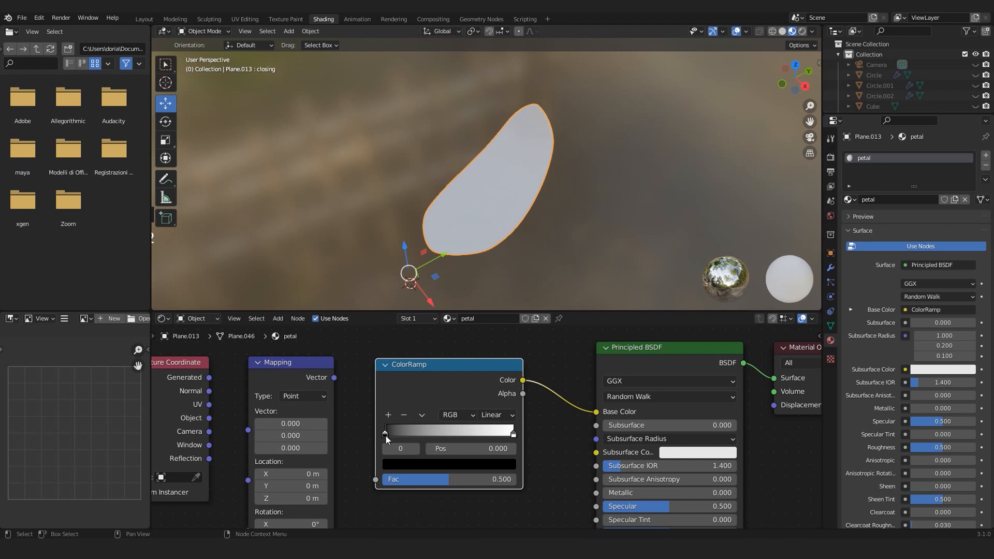
- Set the ColorRamp's first stop to a pinkish red with hue 0.974, saturation 1.000 and value 0.668
left_click(415, 468)
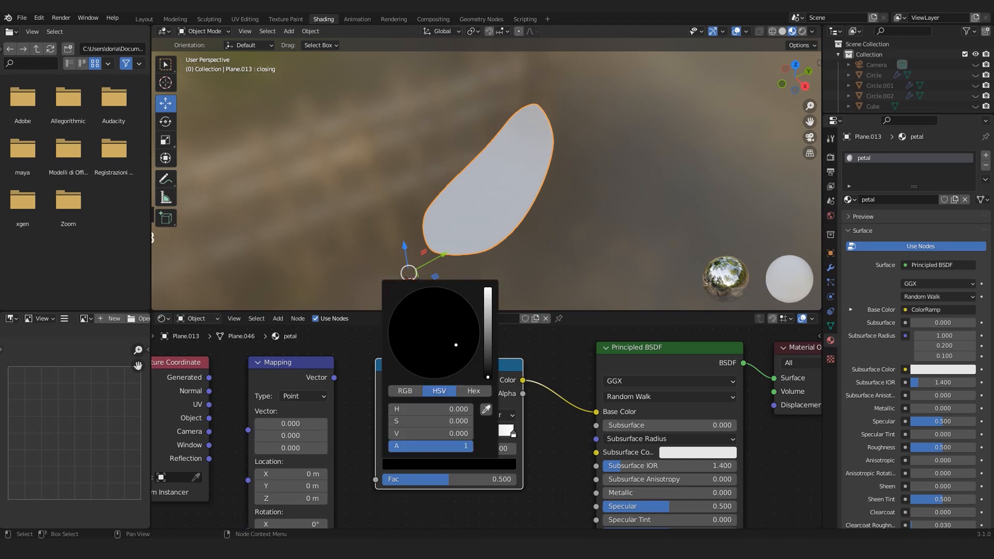
left_click_drag(489, 345, 488, 333)
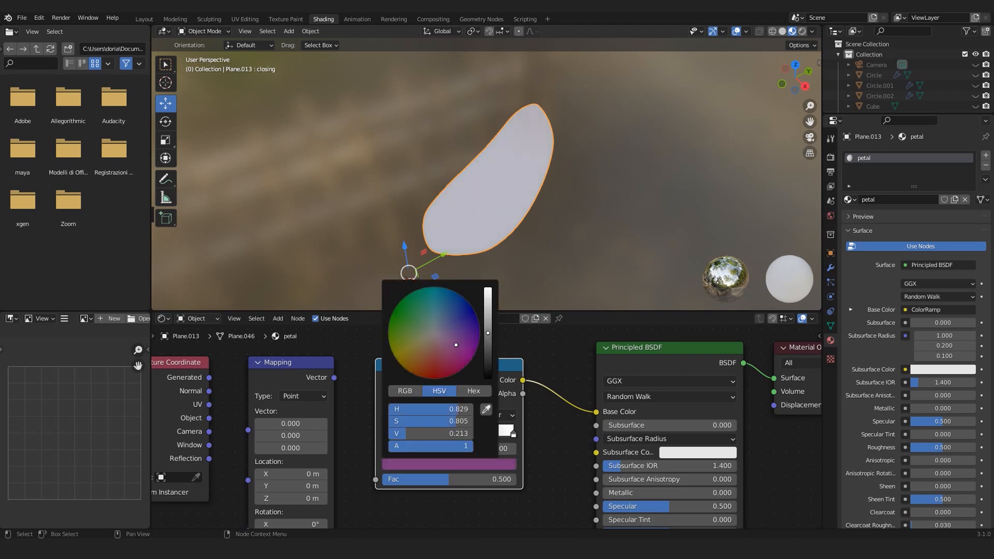
left_click_drag(448, 364, 454, 374)
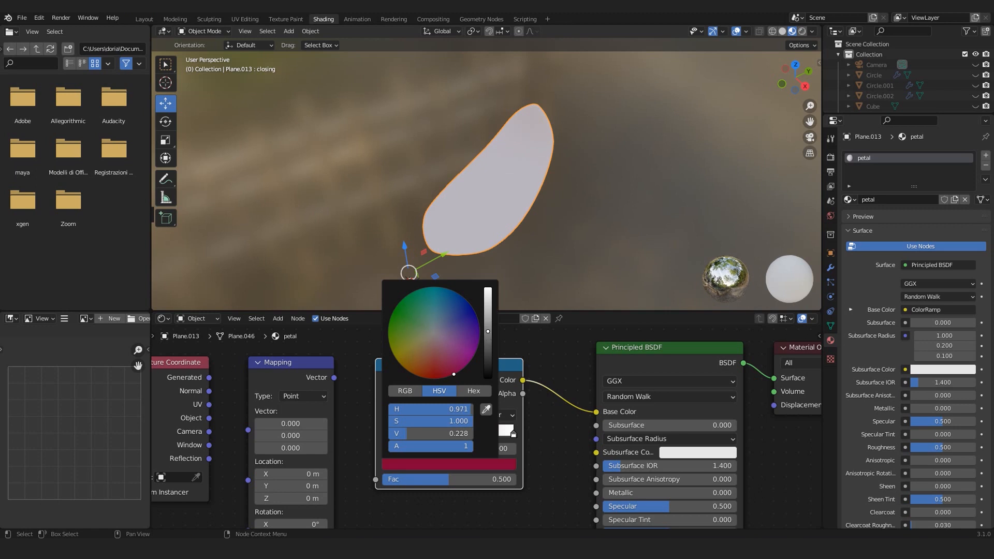
left_click_drag(488, 332, 488, 304)
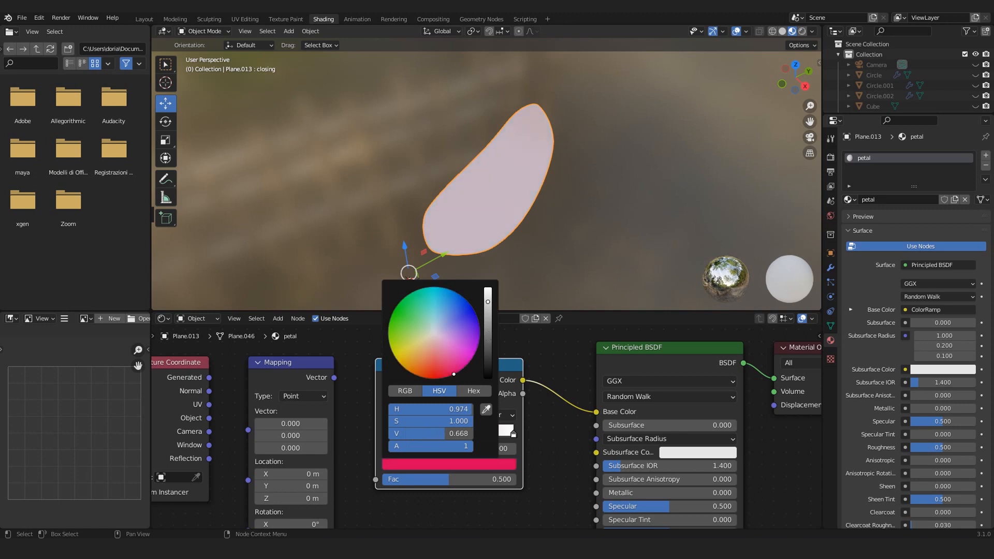
- Link the Texture Coordinate's Object output to the Mapping's Vector input and the Mapping's output to the ColorRamp's Fac
middle_click_drag(358, 439, 448, 418)
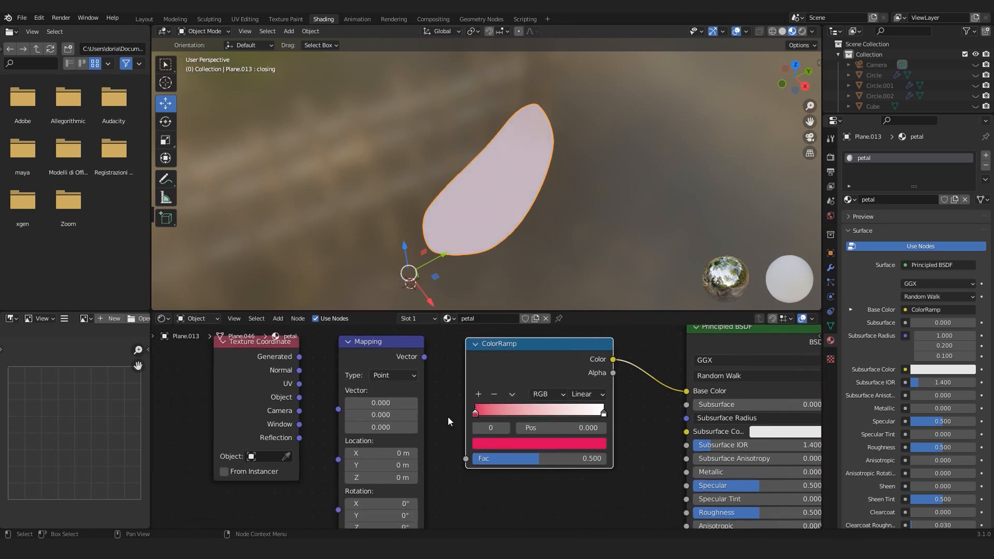
left_click_drag(423, 358, 466, 459)
middle_click_drag(271, 372, 288, 393)
left_click_drag(256, 386, 213, 383)
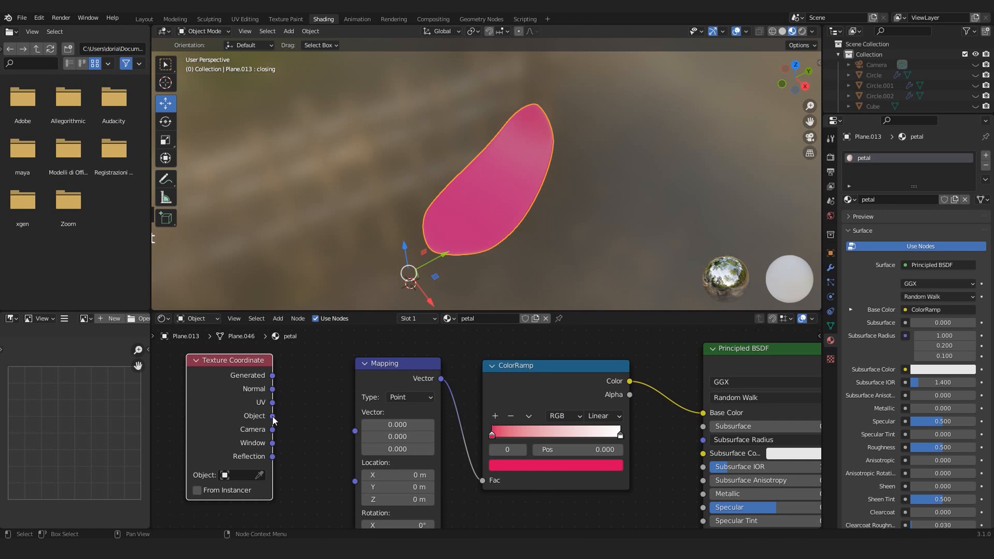
left_click_drag(272, 417, 281, 421)
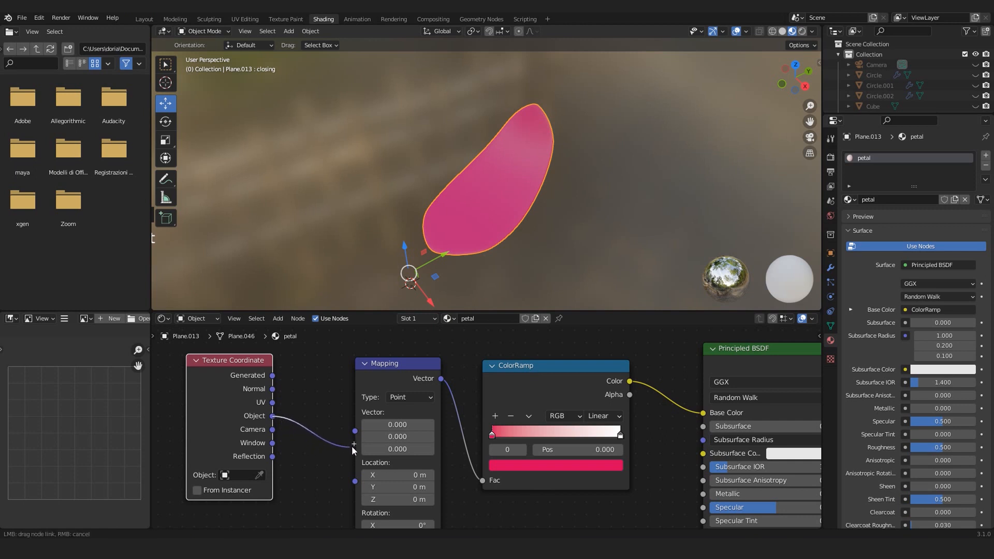
left_click_drag(357, 434, 356, 432)
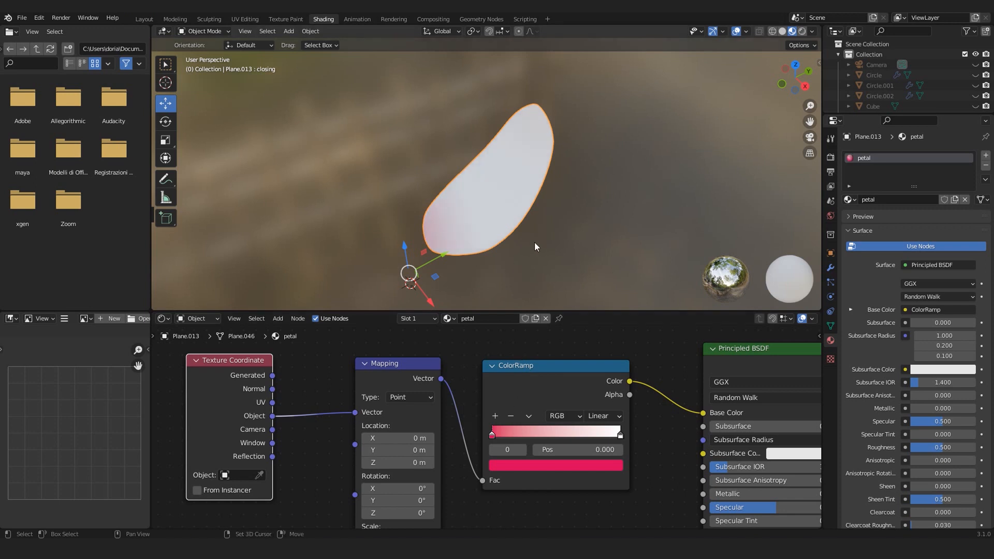
scroll(506, 215, "up", 5)
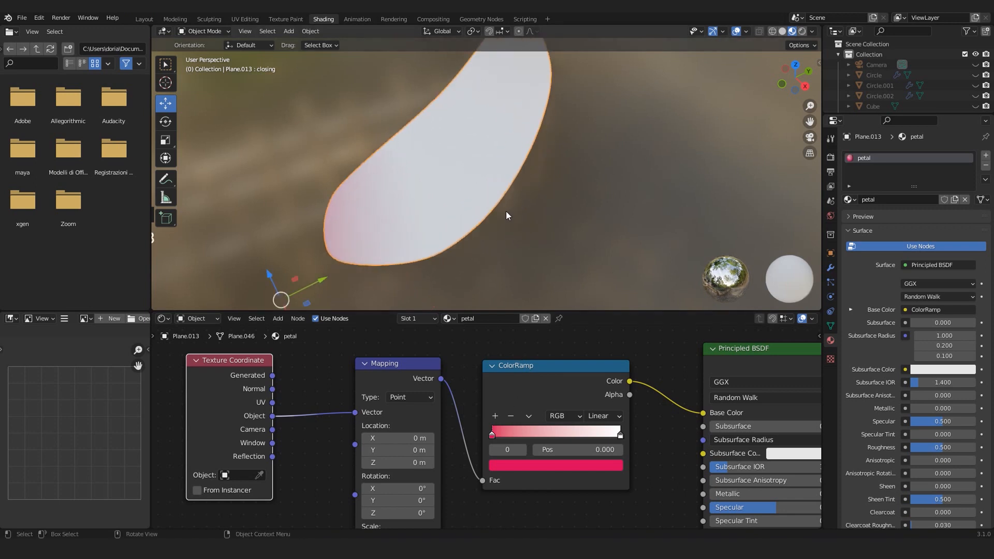
- Set the Mapping node's X location to 1.5 m and check the gradient on the petal from several angles
left_click(398, 439)
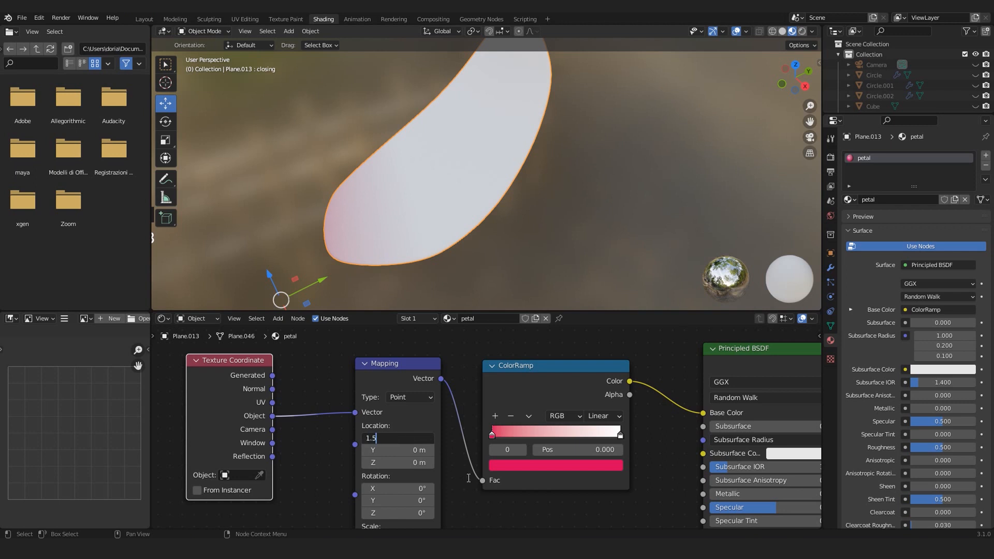
key("Return")
scroll(426, 197, "down", 2)
middle_click_drag(397, 455, 394, 417)
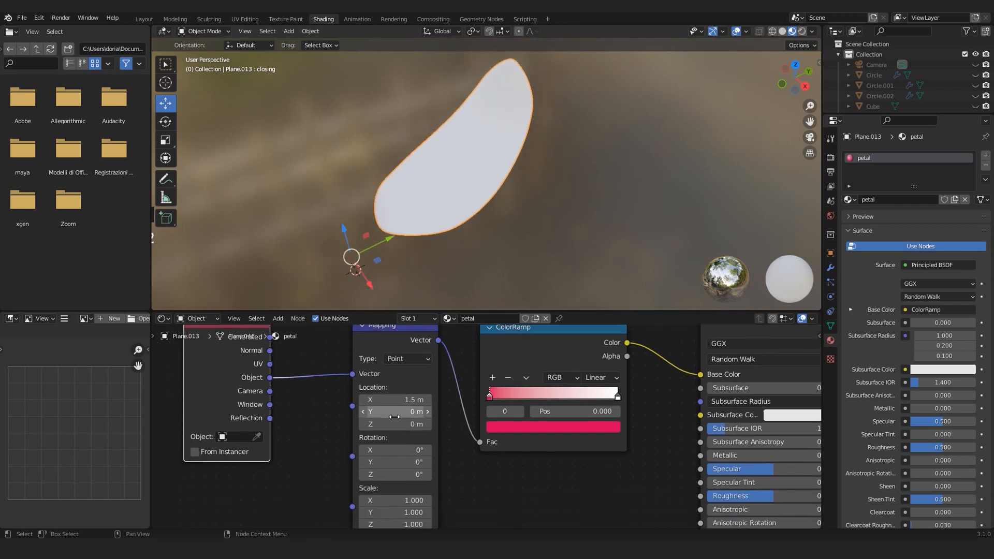
scroll(402, 443, "down", 2)
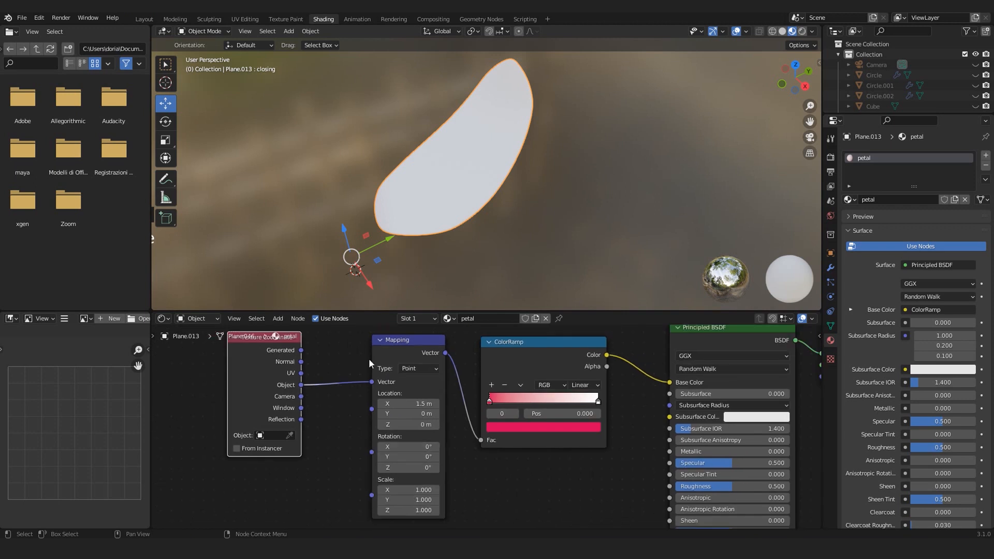
scroll(412, 374, "up", 2)
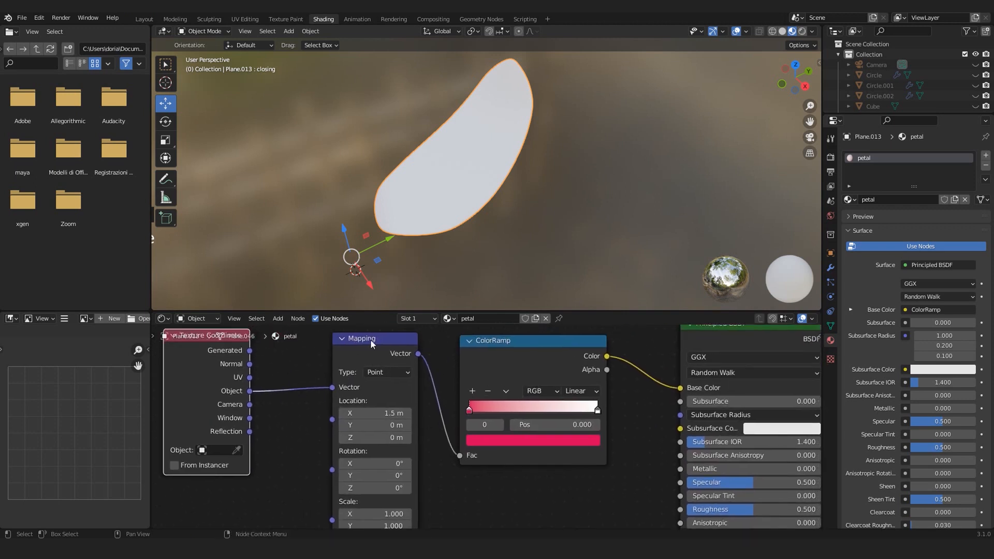
mouse_move(474, 408)
left_mouse_down()
mouse_move(607, 413)
mouse_move(456, 416)
left_mouse_up()
middle_click_drag(418, 486, 434, 455)
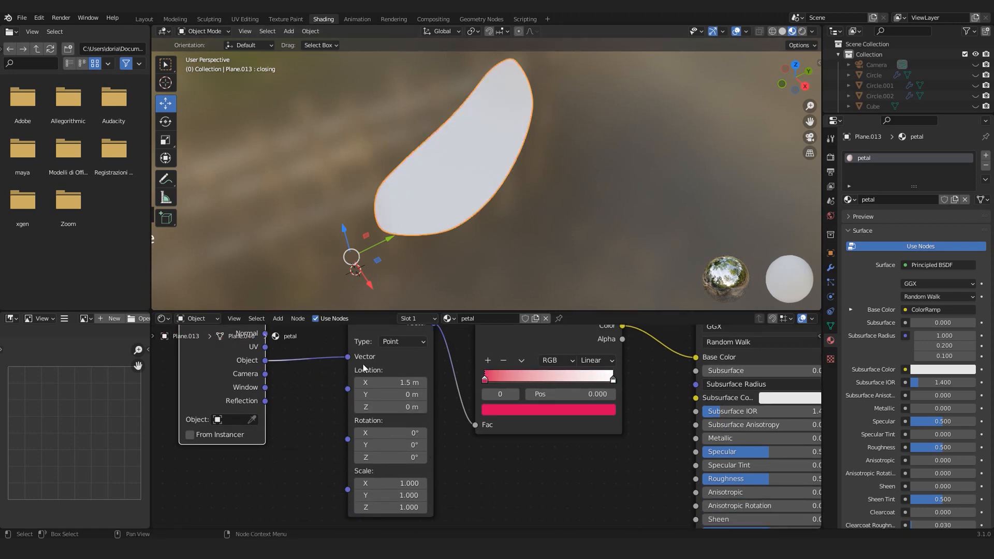
scroll(425, 382, "up", 1)
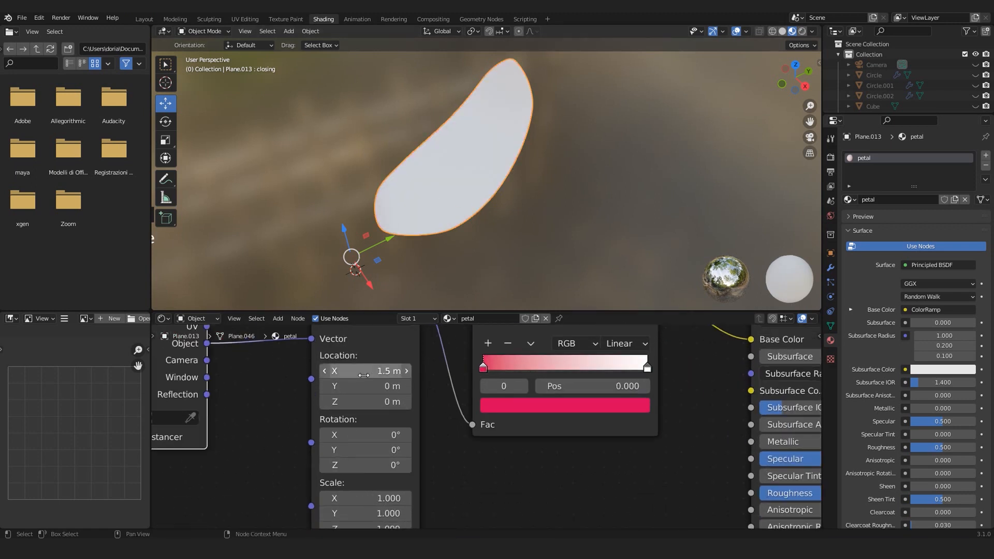
mouse_move(426, 201)
middle_mouse_down()
mouse_move(447, 229)
mouse_move(380, 173)
mouse_move(413, 194)
mouse_move(421, 188)
middle_mouse_up()
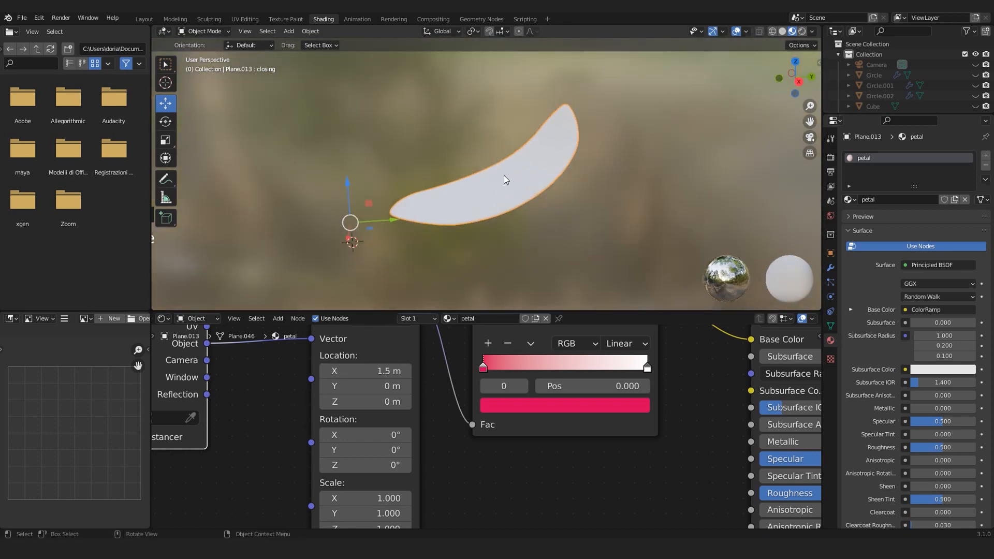
middle_click_drag(505, 176, 467, 187)
scroll(377, 412, "down", 2)
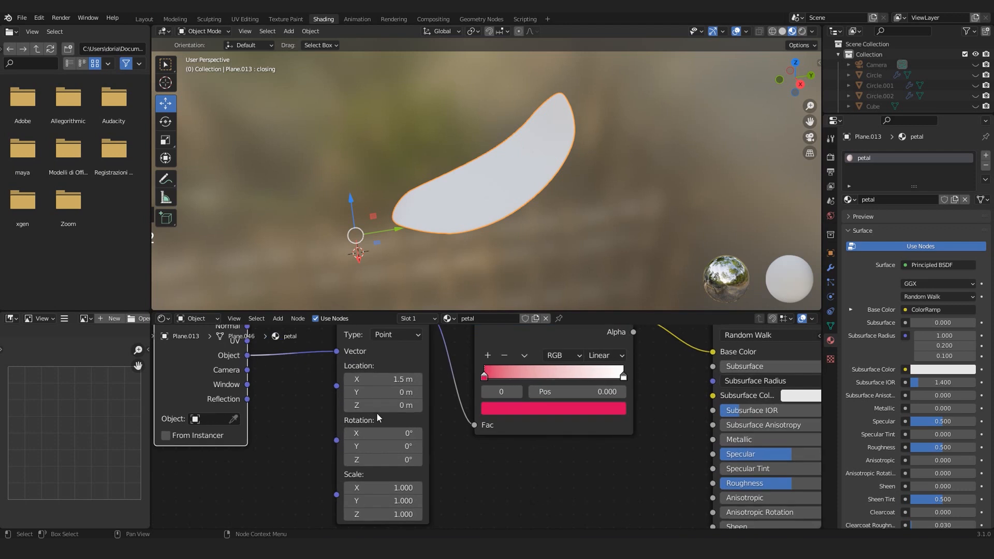
- Set the Mapping node's rotation to -33.1° on X and 33.9° on Y
left_click(373, 434)
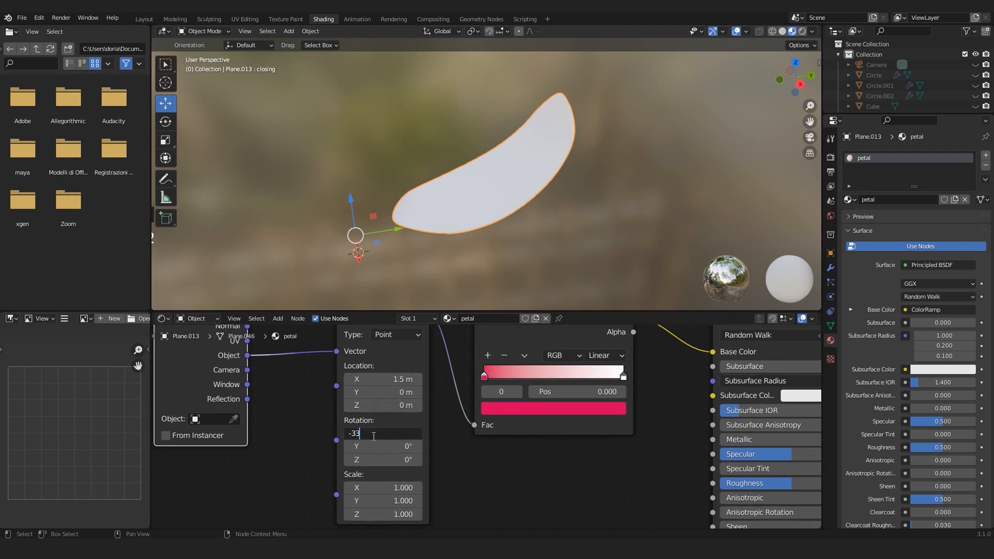
key("Return")
left_click(379, 447)
type("33.9")
key("Return")
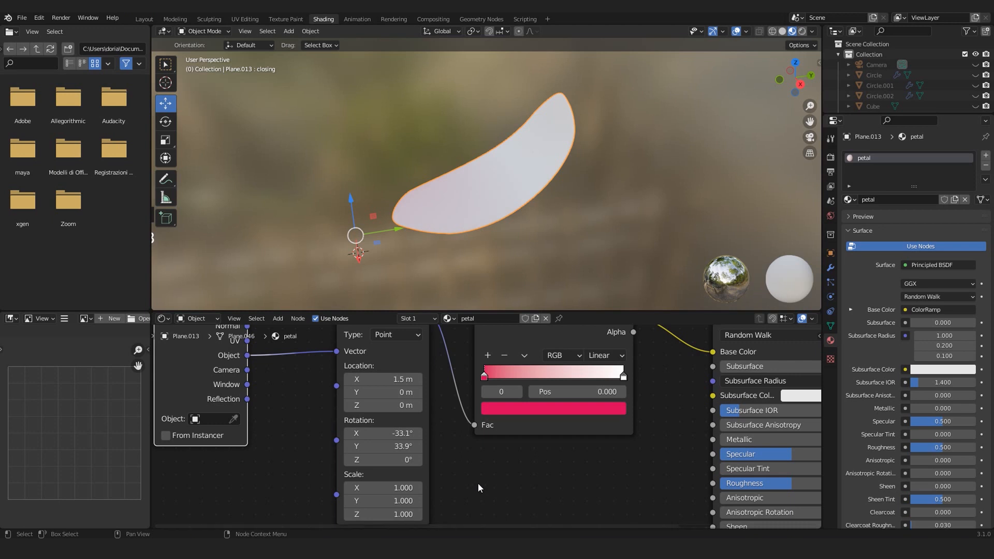
- Move the ColorRamp's pink stop to position 0.118 and check the petal
scroll(478, 483, "down", 4)
mouse_move(429, 453)
left_mouse_down()
mouse_move(488, 453)
mouse_move(435, 447)
left_mouse_up()
scroll(404, 381, "down", 5)
middle_click_drag(424, 455, 397, 428)
scroll(397, 429, "up", 2)
middle_click_drag(369, 243, 369, 267)
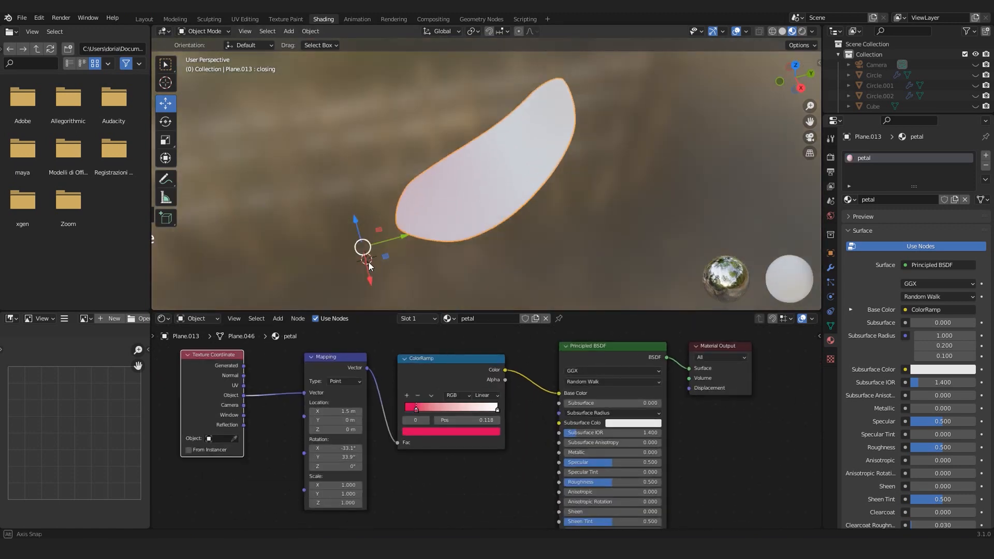
- Apply the petal's object transforms
key("ctrl+a")
left_click(464, 218)
mouse_move(464, 218)
middle_mouse_down()
mouse_move(452, 247)
mouse_move(459, 201)
middle_mouse_up()
- Adjust the Mapping to X location -0.9 m and Y rotation 46.8°, and move the ramp's pink stop to 0.018
mouse_move(335, 411)
left_mouse_down()
mouse_move(357, 411)
mouse_move(335, 411)
left_mouse_up()
middle_click_drag(350, 167, 408, 199)
left_click_drag(342, 448, 347, 457)
left_click_drag(417, 408, 407, 411)
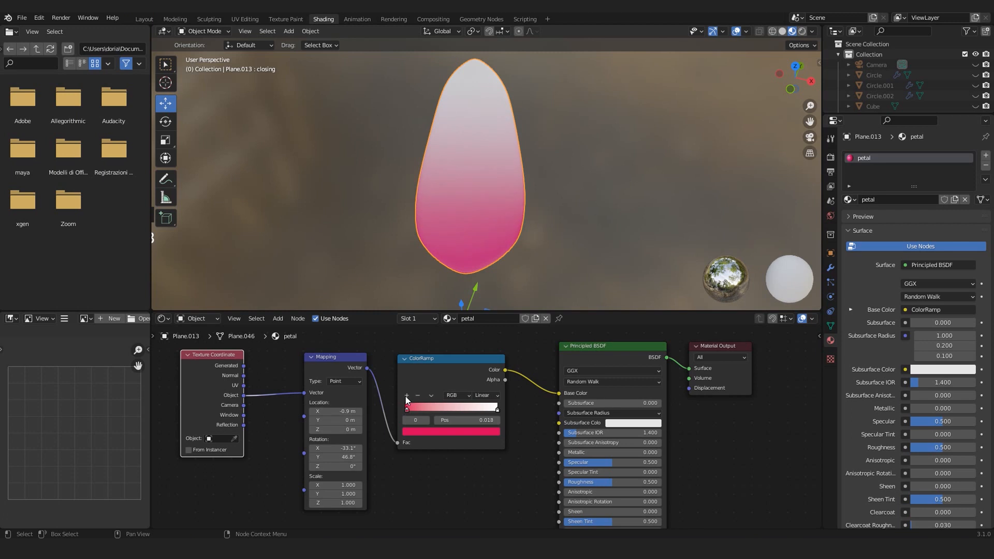
- Add another stop to the ColorRamp and adjust its colour
left_click(407, 396)
left_click(447, 432)
left_click_drag(445, 340, 446, 347)
- Unhide all scene objects, clear the selection and switch the viewport to Solid shading
scroll(553, 166, "down", 3)
middle_click_drag(553, 167, 481, 220)
key("alt+h")
left_click(675, 132)
scroll(675, 132, "down", 4)
left_click(782, 32)
- Select all of the water lily's petals together, picking the upper petal behind the outer ring last so it is active
left_click(487, 155)
left_click(522, 229, "shift")
left_click(472, 248, "shift")
left_click(424, 291, "shift")
left_click(461, 285, "shift")
left_click(388, 257, "shift")
left_click(345, 279, "shift")
left_click(327, 222, "shift")
left_click(334, 191, "shift")
left_click(331, 144, "shift")
left_click(299, 163, "shift")
left_click(384, 116, "shift")
left_click(384, 79, "shift")
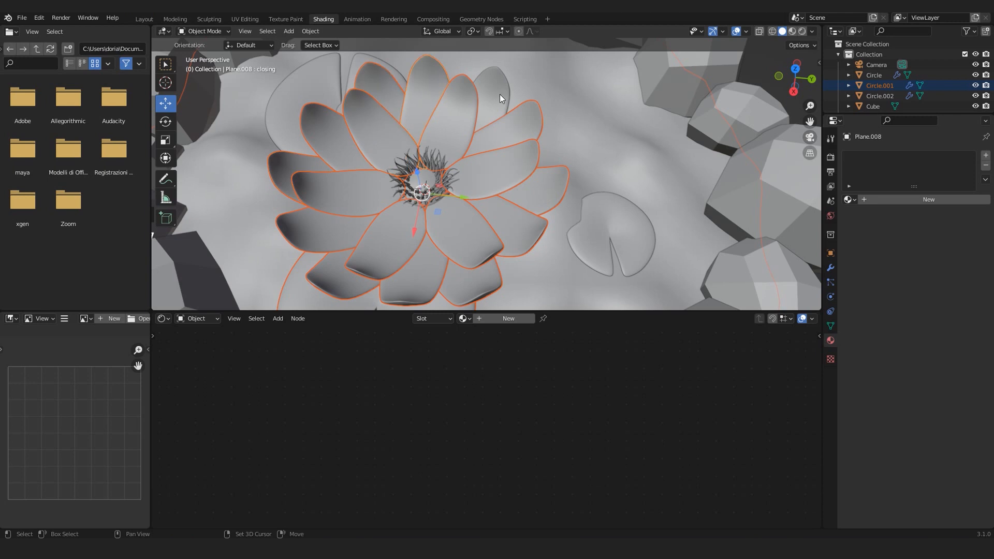
left_click(499, 93, "shift")
scroll(440, 171, "down", 3)
key("b")
middle_click_drag(366, 266, 452, 297)
scroll(457, 210, "down", 2)
scroll(571, 166, "up", 4)
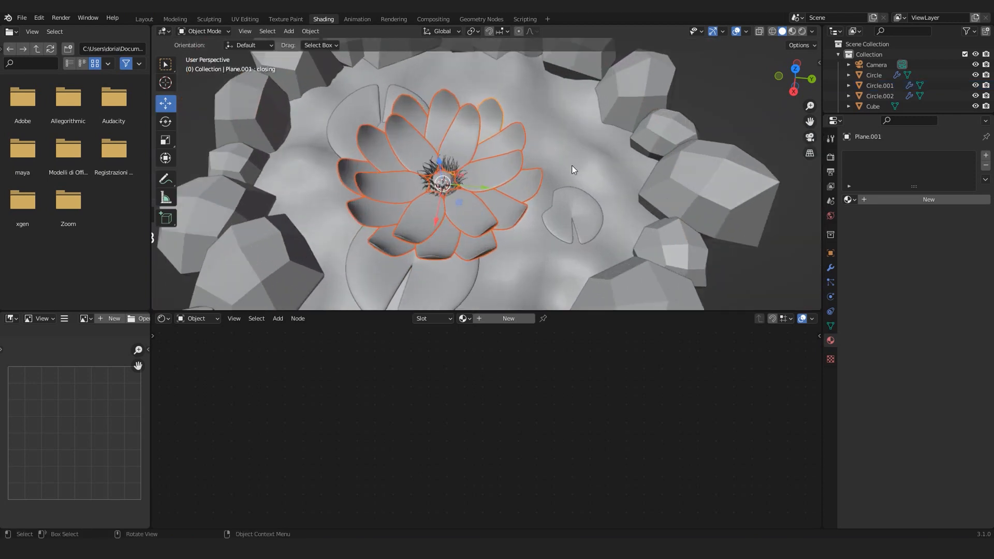
- Assign the existing petal material to the active petal and copy it to all selected petals, using Material Preview shading
left_click(848, 200)
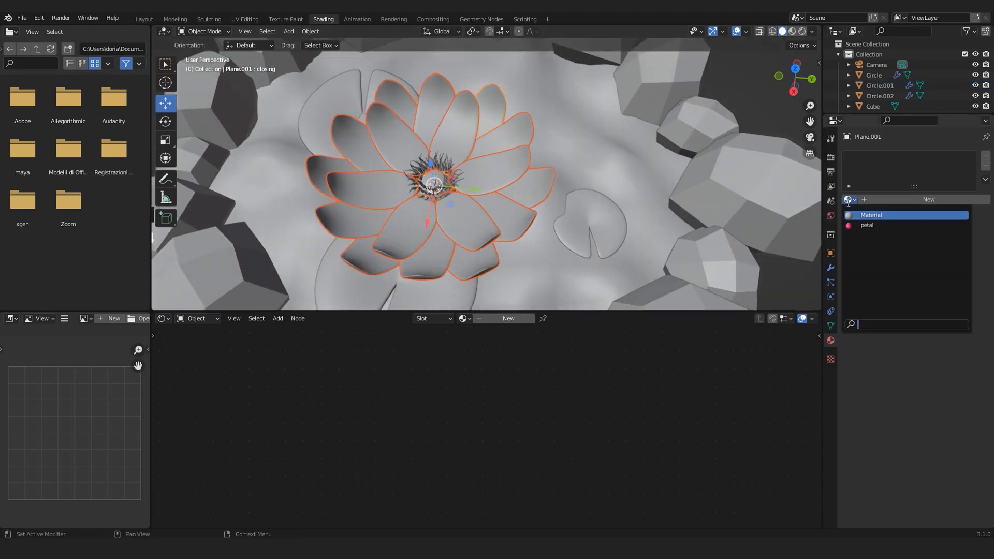
left_click(869, 223)
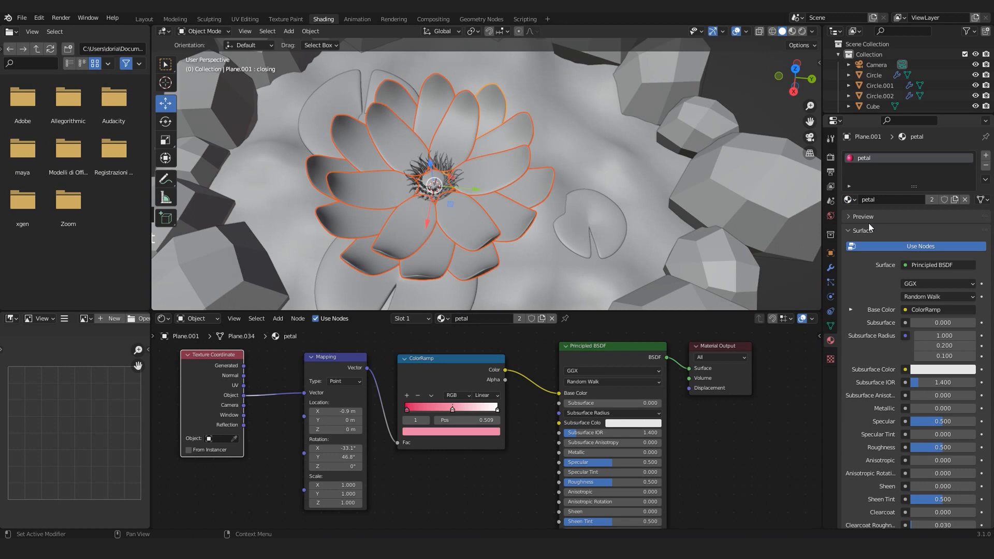
left_click(792, 32)
middle_click_drag(585, 194, 590, 196)
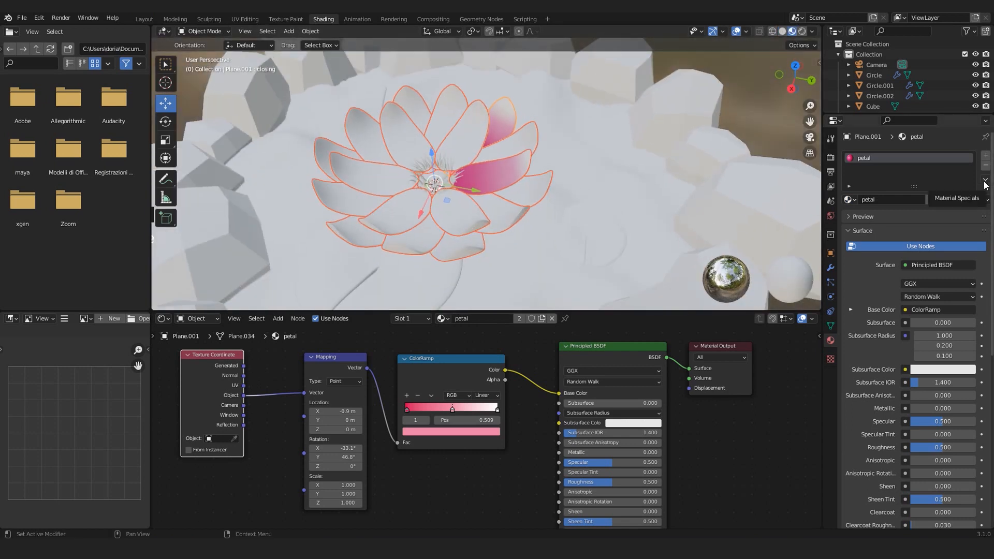
left_click(985, 181)
left_click(957, 198)
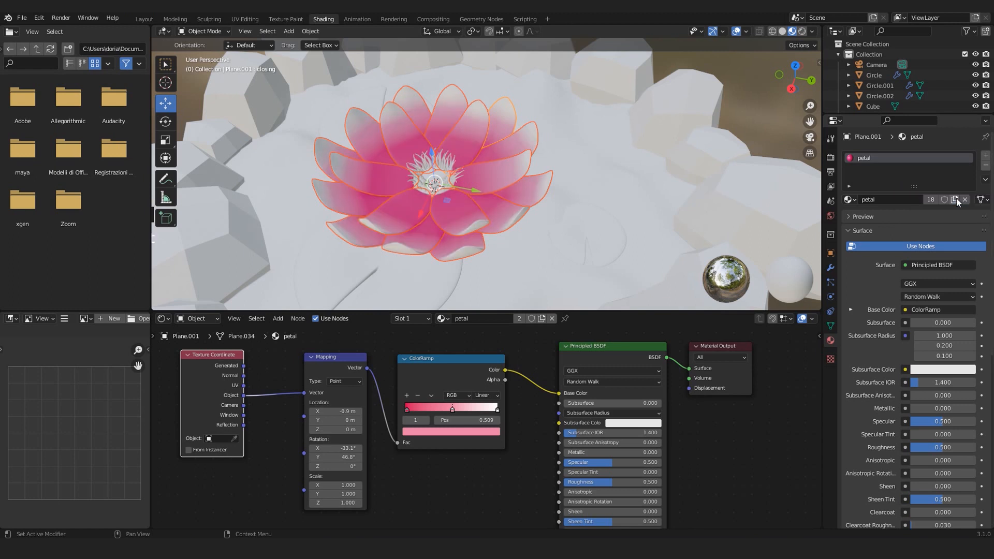
- Select one stamen curve in the flower's centre, locate it in the Outliner and enlarge the Outliner area
mouse_move(439, 194)
middle_mouse_down()
mouse_move(510, 216)
mouse_move(452, 192)
middle_mouse_up()
left_click(452, 192)
scroll(463, 184, "down", 5)
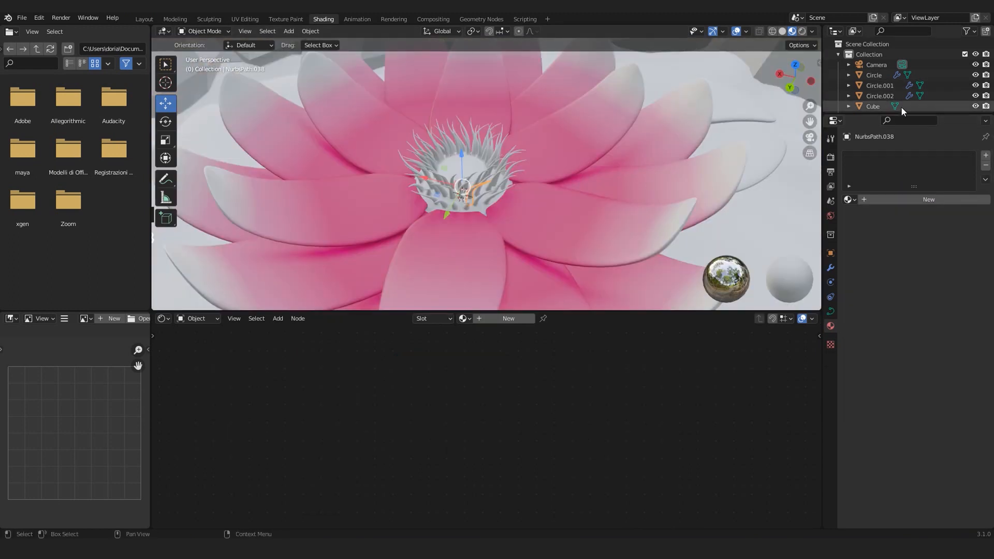
scroll(901, 106, "down", 5)
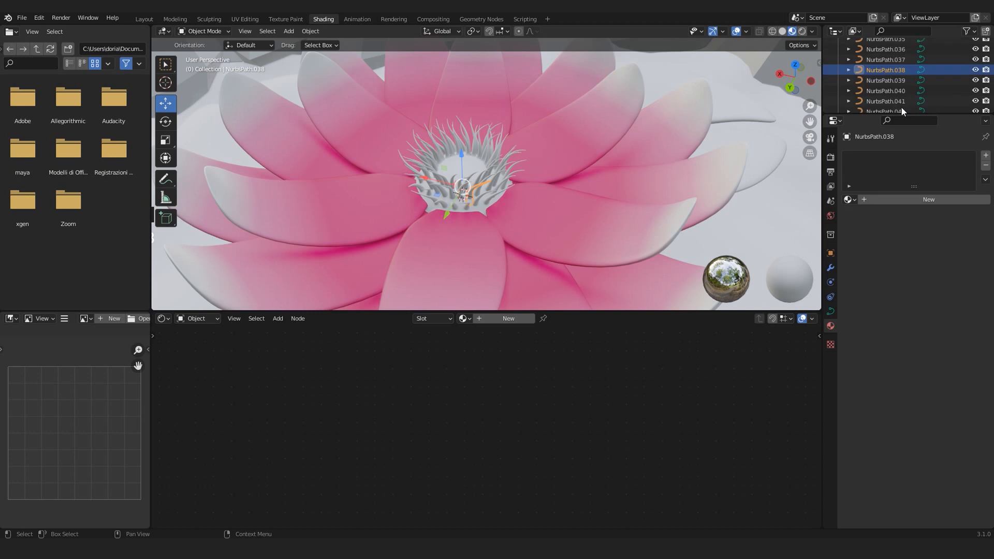
left_click_drag(901, 115, 901, 271)
scroll(878, 119, "up", 4)
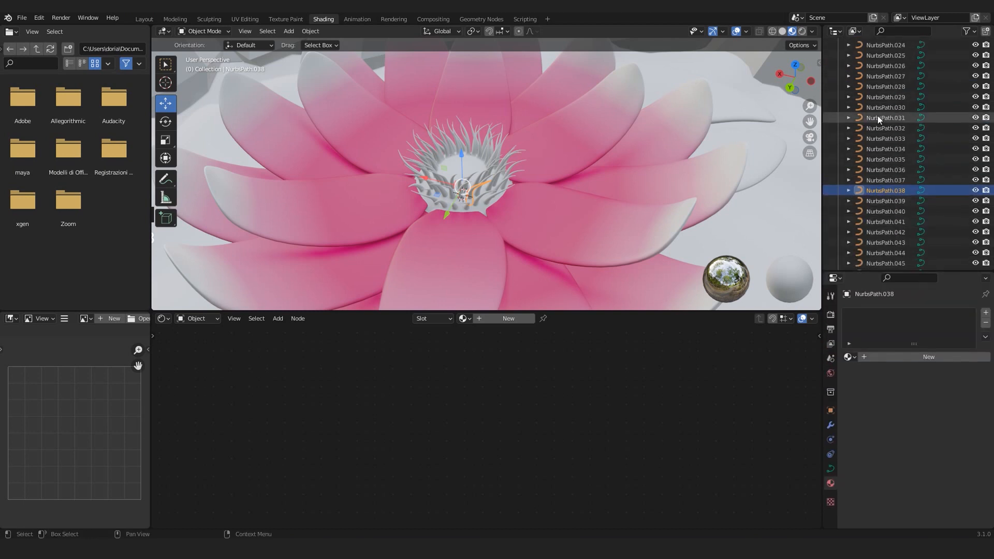
- Select all stamen curves from NurbsPath through NurbsPath.074 and frame them in the viewport
scroll(884, 89, "up", 14)
left_click(883, 88)
scroll(885, 160, "down", 10)
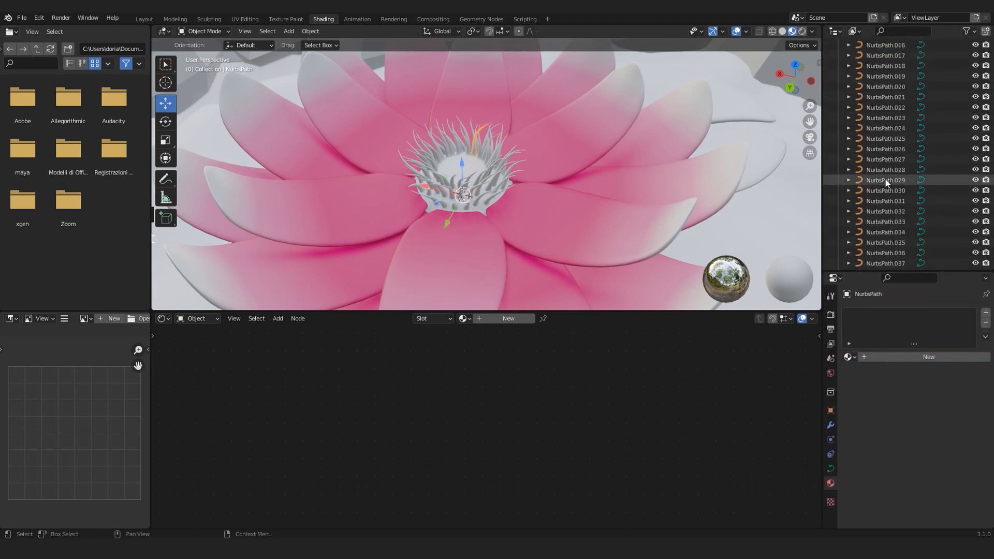
scroll(887, 185, "down", 15)
left_click(881, 108, "shift")
key("KP_Decimal")
middle_click_drag(465, 214, 449, 181)
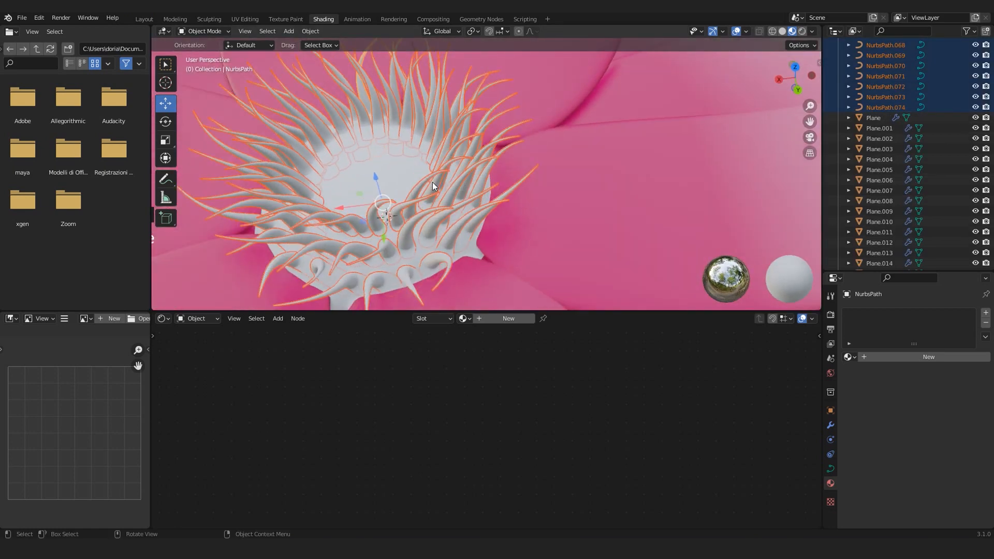
- Create a new material on the flower's center sphere with a yellow-orange Base Color of about HSV 0.094, 0.977, 0.800
left_click(382, 162, "shift")
scroll(403, 170, "down", 5)
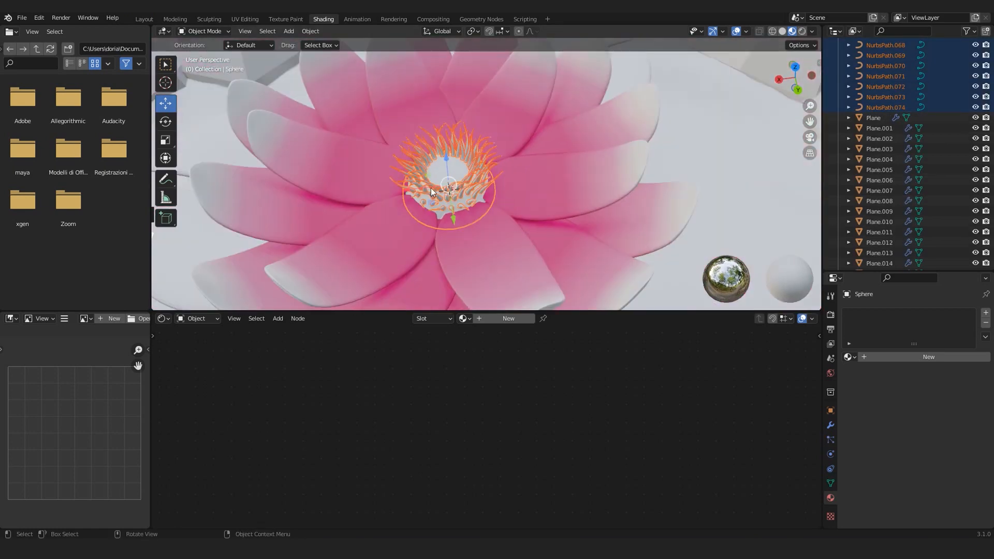
left_click(926, 361)
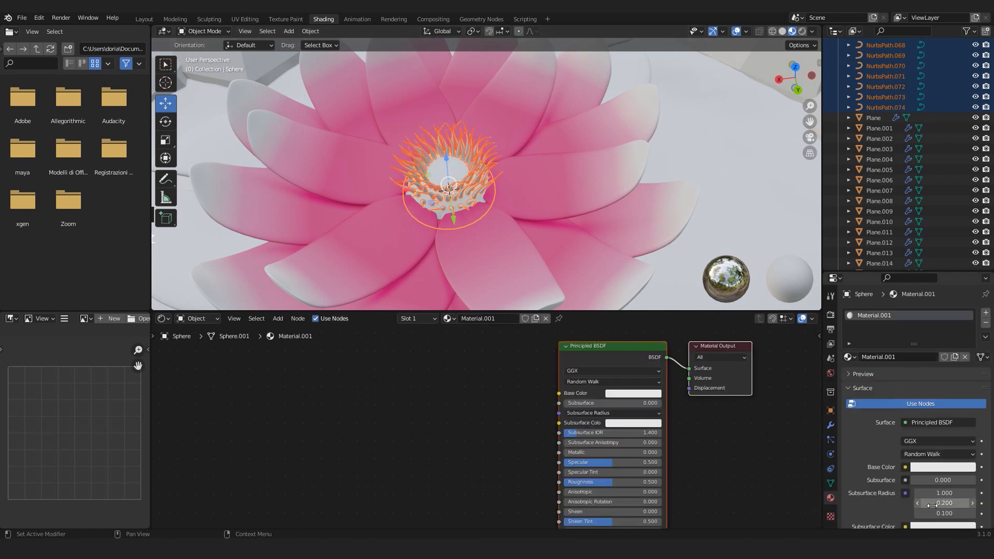
left_click(930, 468)
left_click(900, 379)
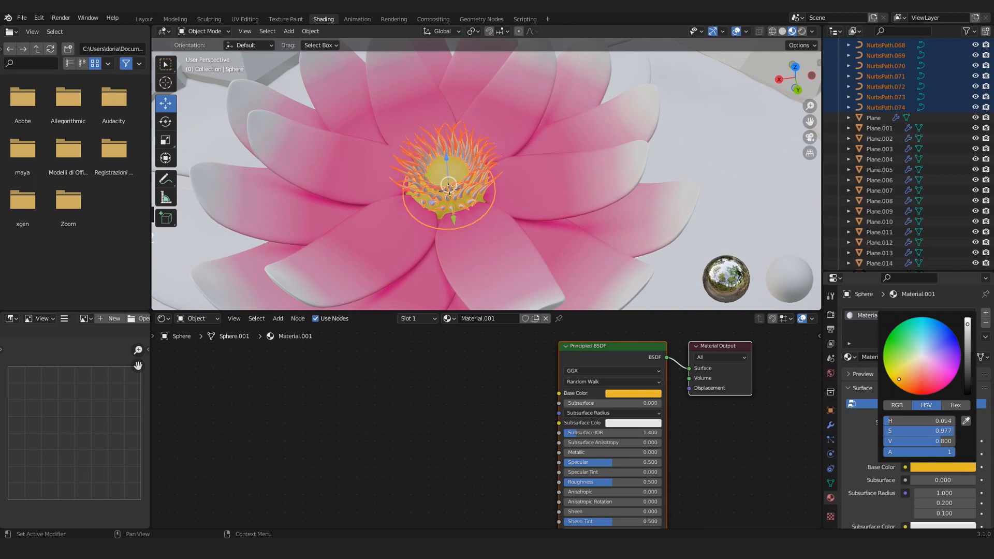
- Copy the yellow-orange material to all the selected stamens and open its name for editing
left_click(985, 337)
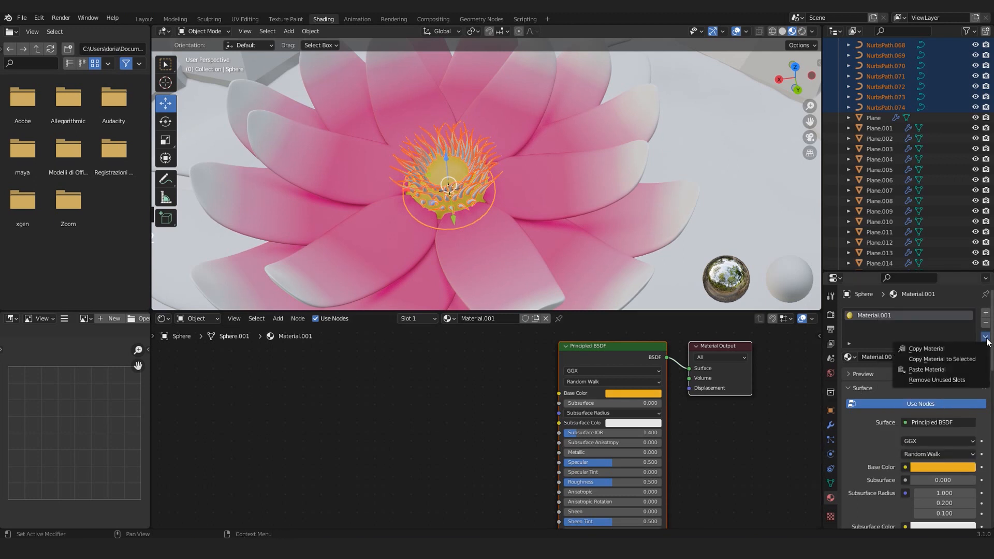
left_click(921, 360)
double_click(876, 316)
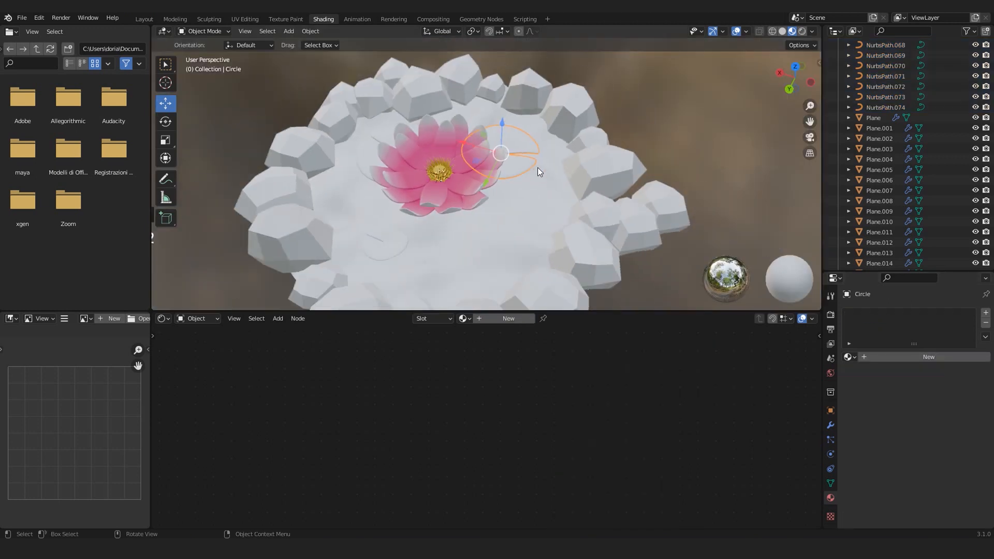
- Switch the viewport to solid shading and create a material named leaf on the larger lily pad beside the flower
middle_click_drag(537, 167, 492, 191)
scroll(494, 185, "up", 3)
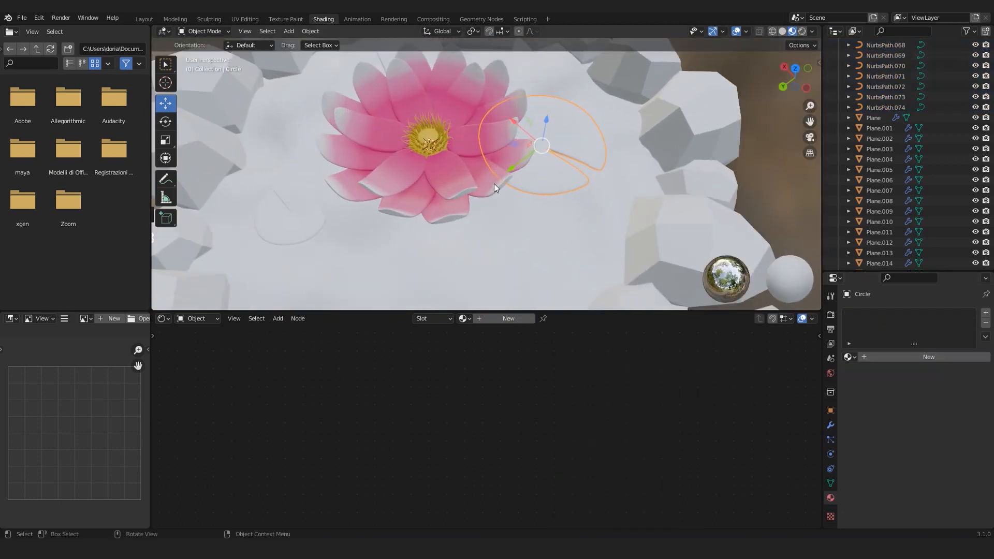
scroll(494, 185, "down", 4)
left_click(783, 31)
scroll(530, 199, "up", 3)
middle_click_drag(601, 150, 560, 199)
scroll(570, 196, "up", 2)
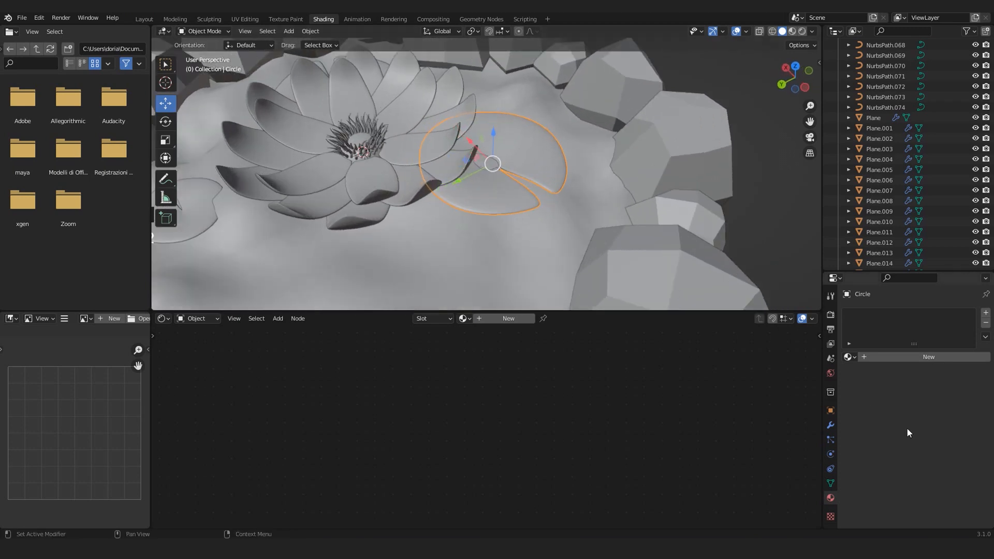
left_click(920, 360)
key("BackSpace")
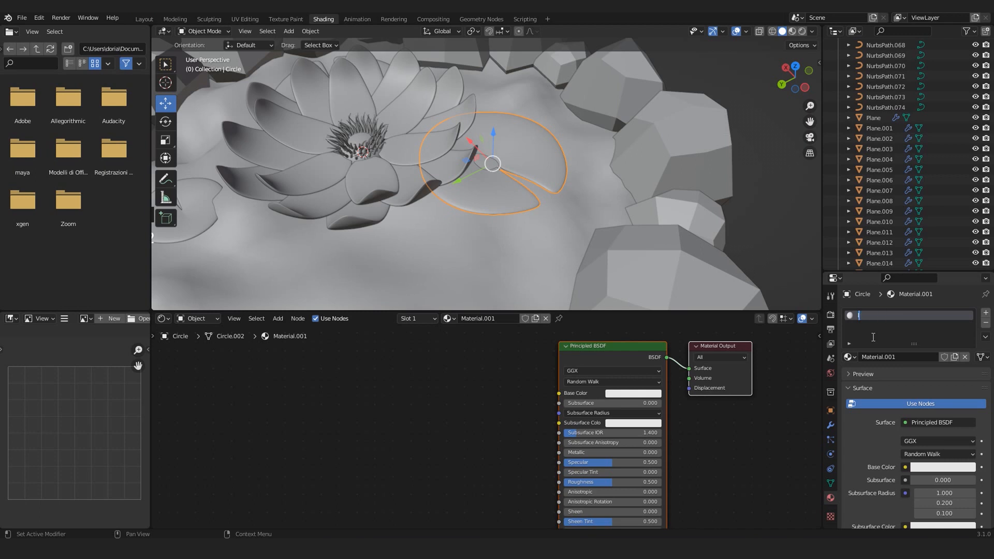
key("Return")
- Set the leaf material's Base Color to dark green in its Principled BSDF node
middle_click_drag(687, 445, 572, 452)
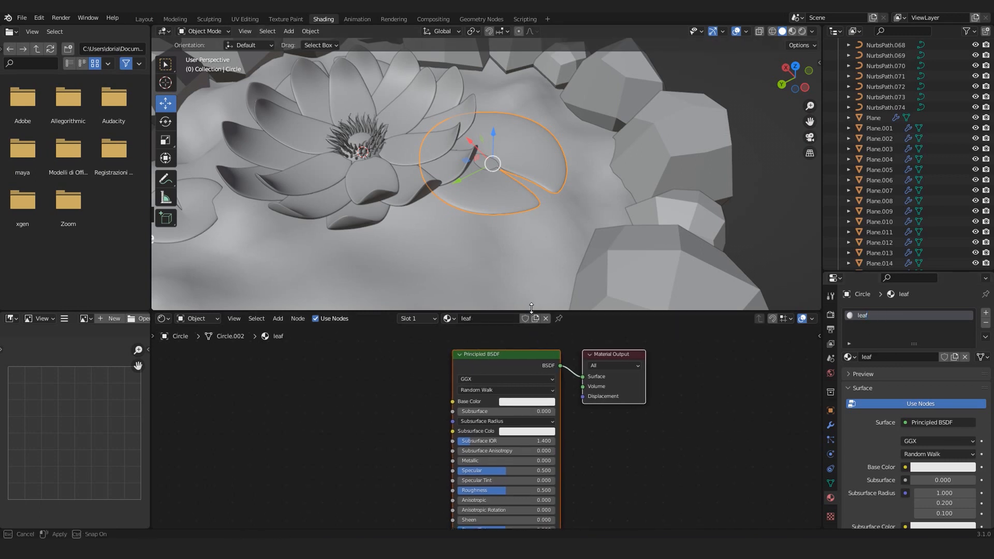
left_click_drag(528, 308, 522, 249)
scroll(515, 404, "up", 1)
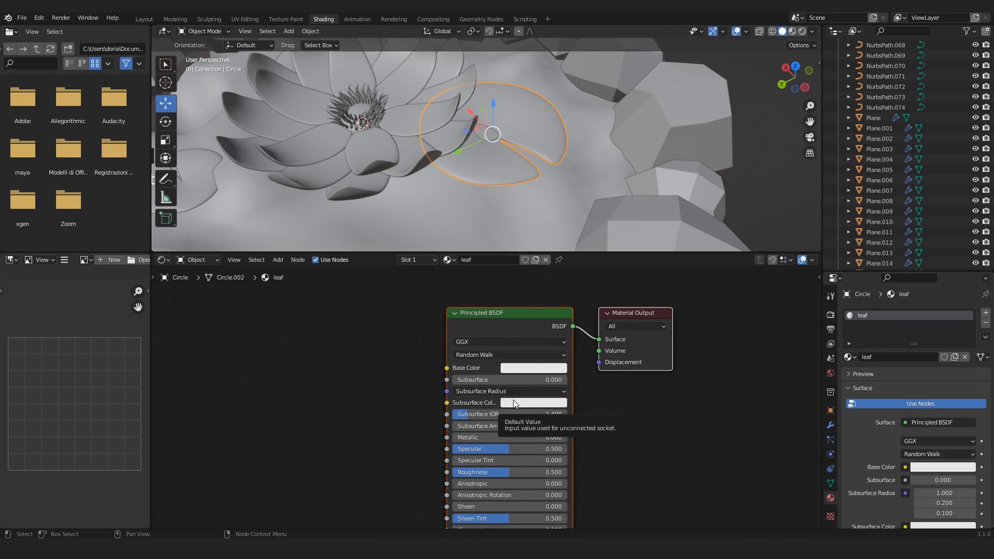
scroll(513, 399, "up", 1)
left_click(547, 362)
mouse_move(523, 208)
left_mouse_down()
mouse_move(512, 223)
mouse_move(516, 206)
left_mouse_up()
left_click(510, 363)
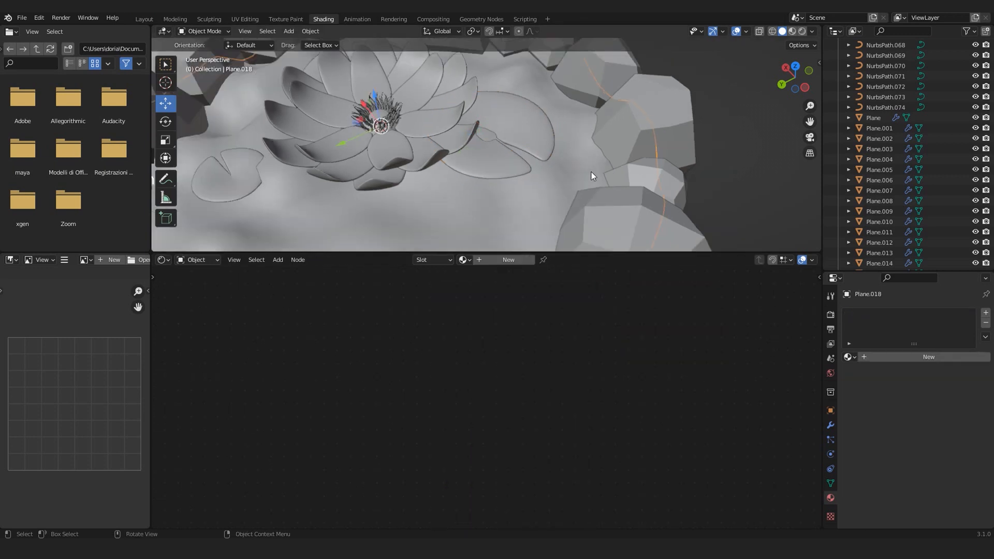
- Hide the pond's surface plane, display the viewport in Material Preview, and select the green lily pad
key("h")
scroll(591, 172, "down", 1)
left_click(792, 31)
scroll(407, 176, "down", 4)
scroll(466, 150, "up", 4)
middle_click_drag(477, 146, 503, 175, "shift")
left_click(477, 258)
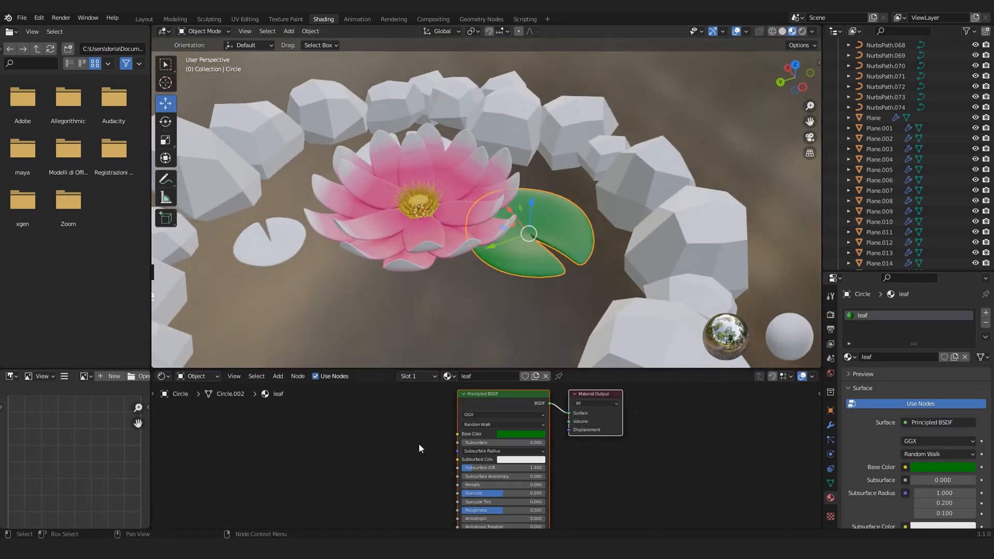
- Copy the Texture Coordinate, Mapping and ColorRamp nodes from the petal material and paste them into the leaf material
middle_click_drag(419, 445, 472, 450)
left_click_drag(450, 368, 450, 305)
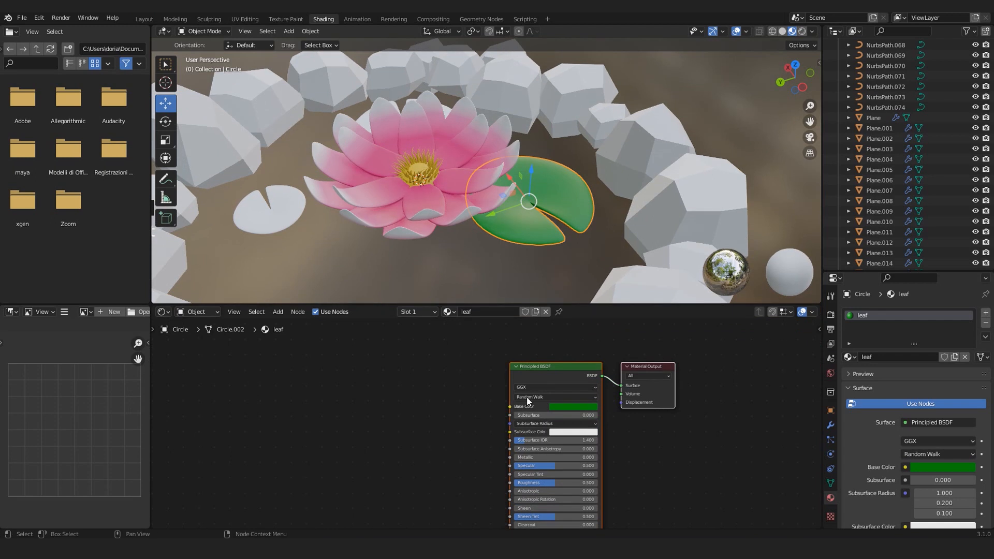
left_click(390, 191)
left_click_drag(199, 351, 459, 468)
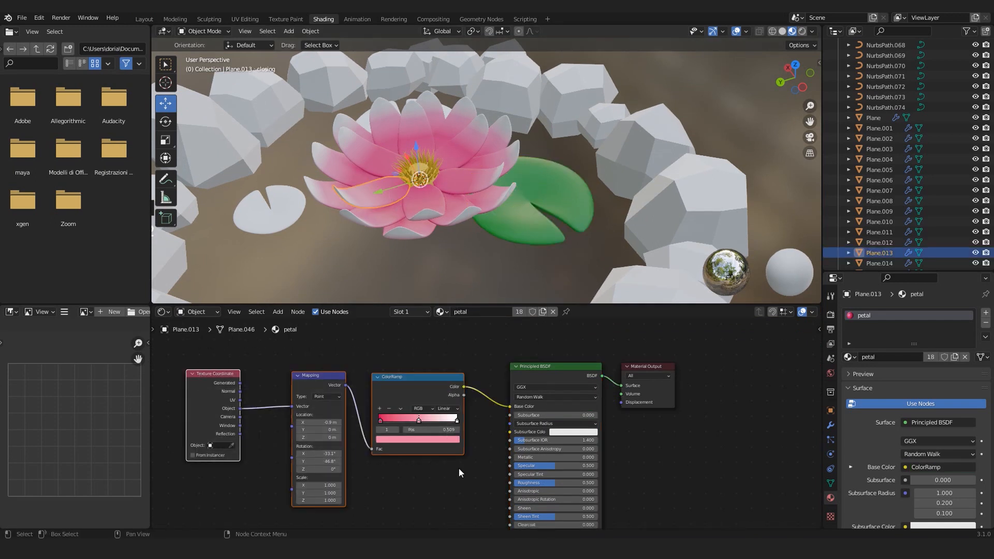
right_click(393, 407)
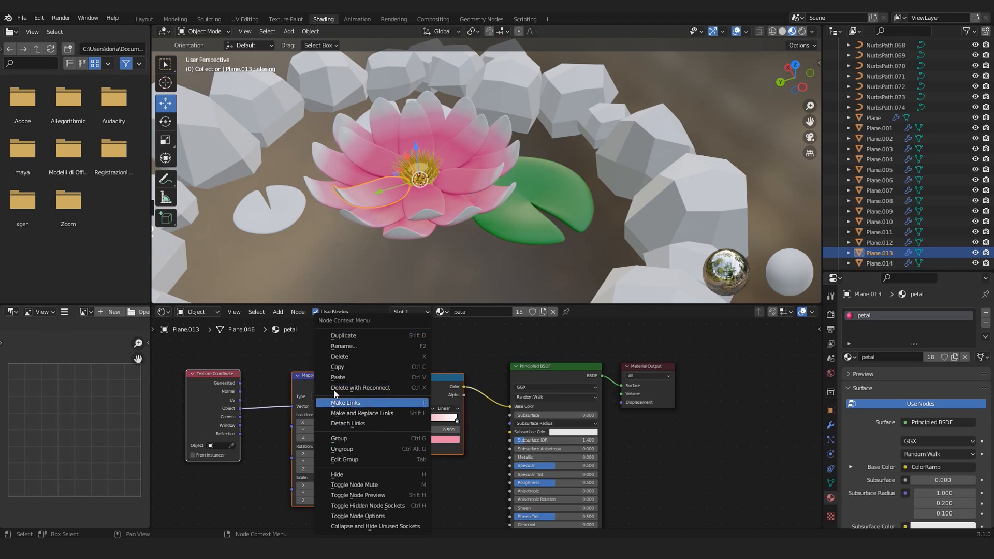
left_click(510, 228)
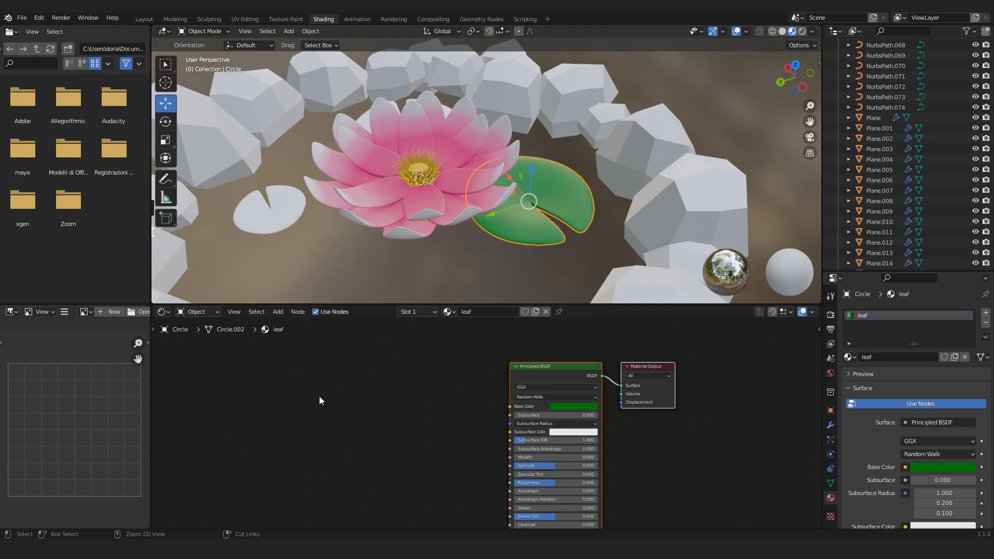
key("ctrl+v")
left_click(447, 481)
- Remove the ColorRamp's middle stop and set its first stop to the green sampled from the leaf's Base Color
scroll(389, 429, "up", 2)
left_click(381, 423)
left_click(343, 403)
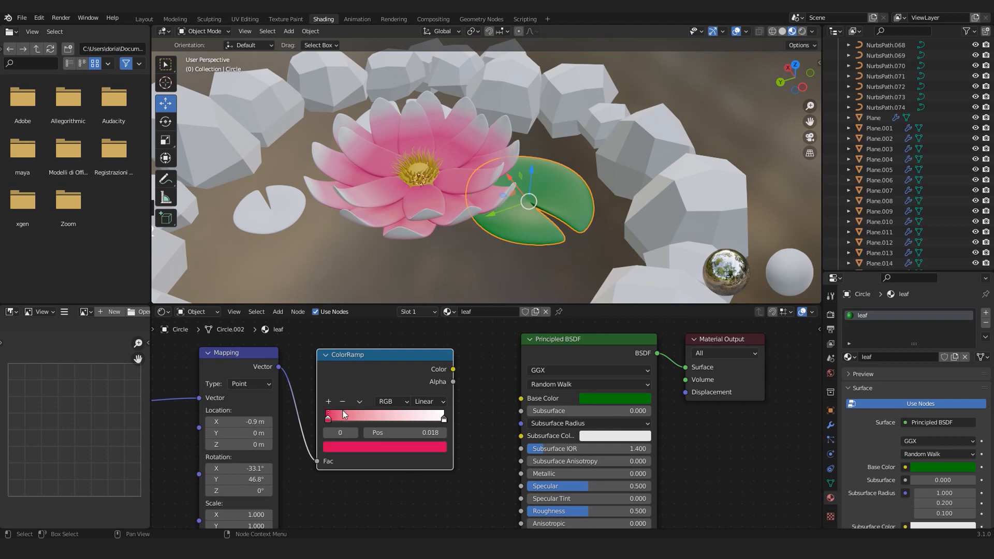
left_click(357, 447)
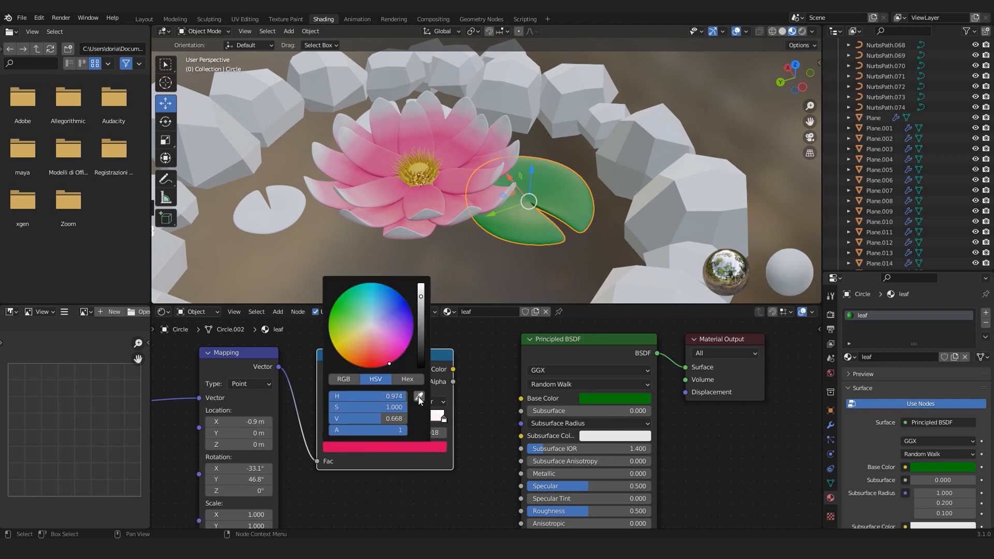
left_click(419, 396)
left_click(589, 397)
- Set the ColorRamp's last stop to the sampled Base Color green and connect the ramp's Color to Base Color
left_click(444, 417)
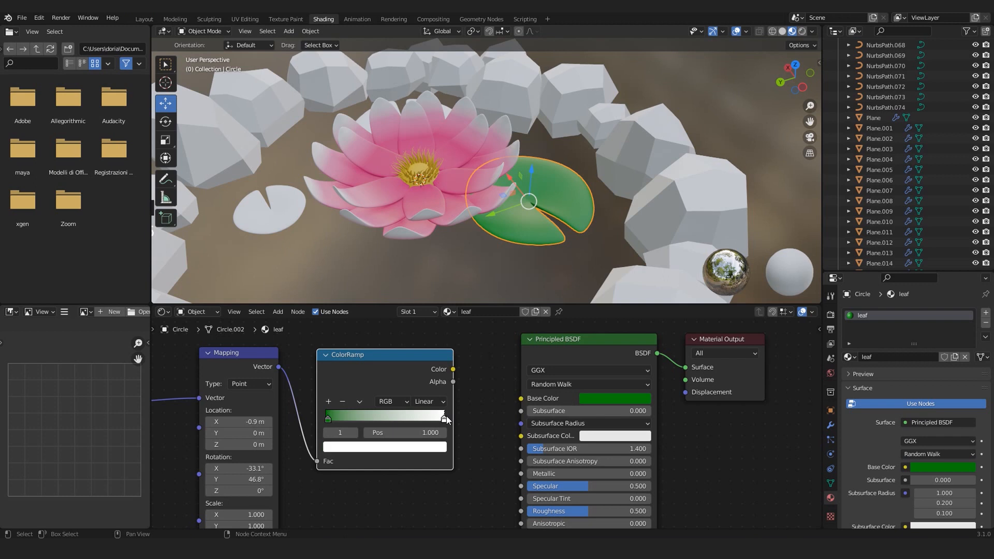
left_click(414, 448)
left_click(408, 453)
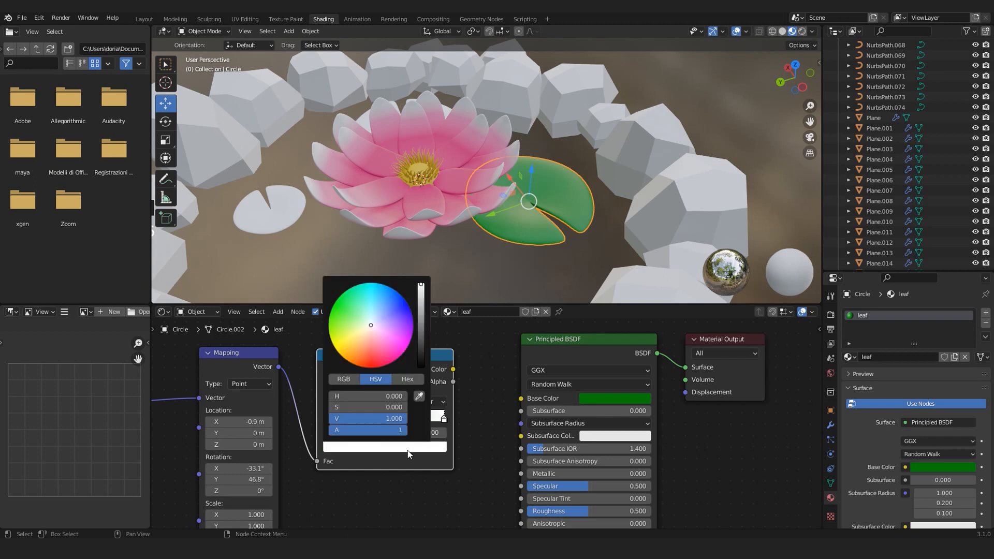
left_click(420, 397)
left_click(601, 398)
left_click_drag(451, 370, 521, 398)
- Darken the ColorRamp's first stop to a very dark green
left_click(328, 418)
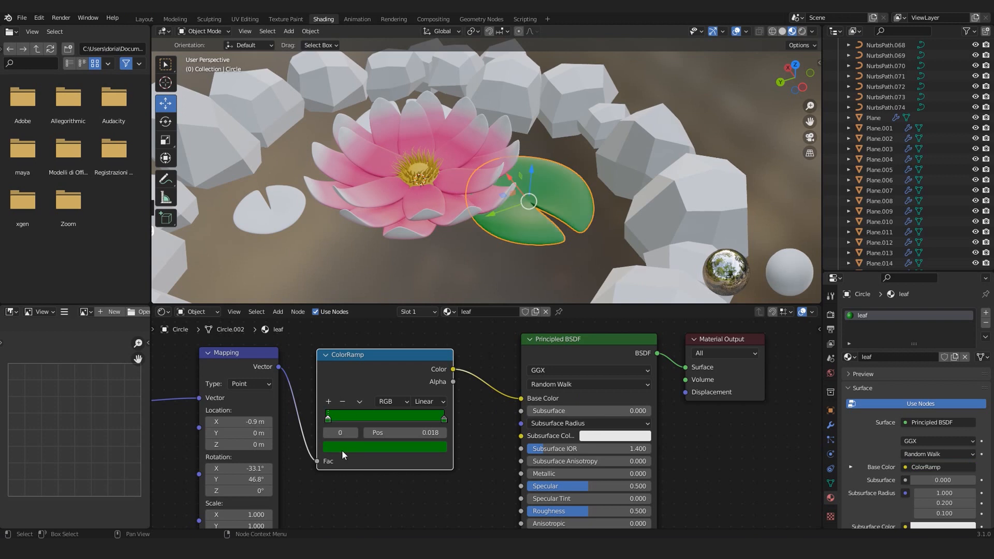
left_click(342, 449)
left_click_drag(420, 325, 421, 352)
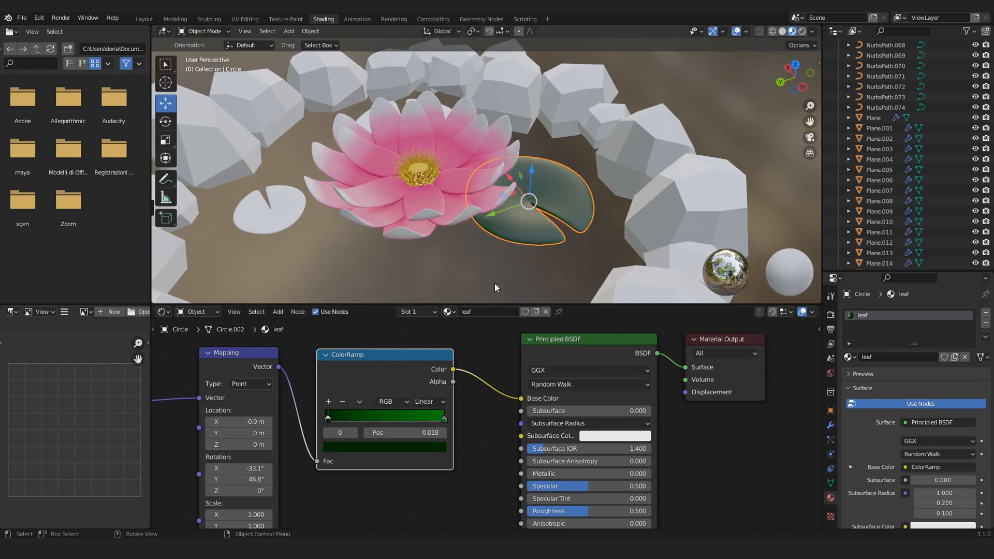
- Make room before the ColorRamp in the leaf material and insert a Gradient Texture node between Mapping and ColorRamp
middle_click_drag(395, 218, 429, 206, "shift")
middle_click_drag(374, 436, 521, 417)
scroll(521, 427, "down", 5)
left_click_drag(264, 352, 447, 448)
scroll(397, 403, "up", 2)
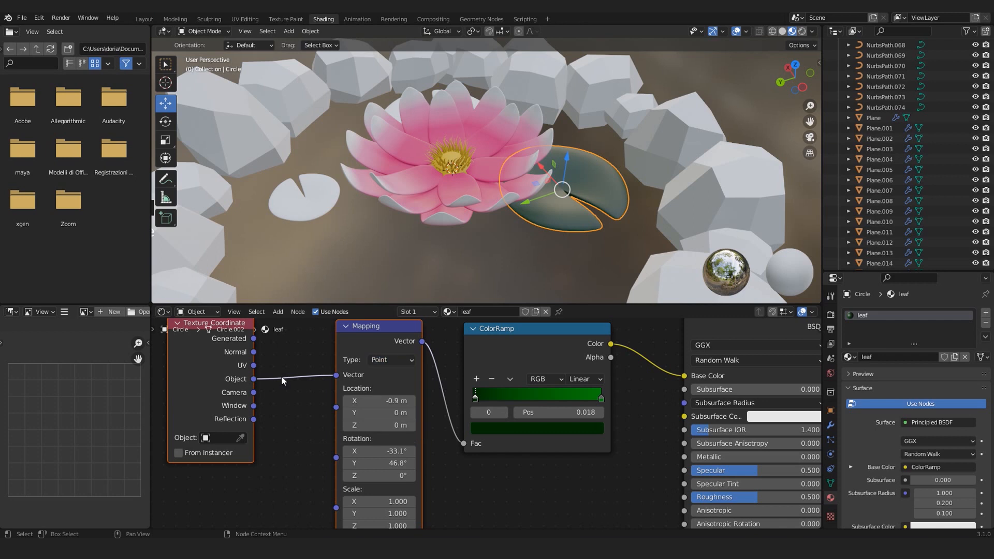
scroll(359, 340, "down", 3)
middle_click_drag(373, 429, 412, 437)
key("shift+a")
mouse_move(412, 435)
left_click(393, 417)
type("gradient")
key("Return")
left_click(429, 421)
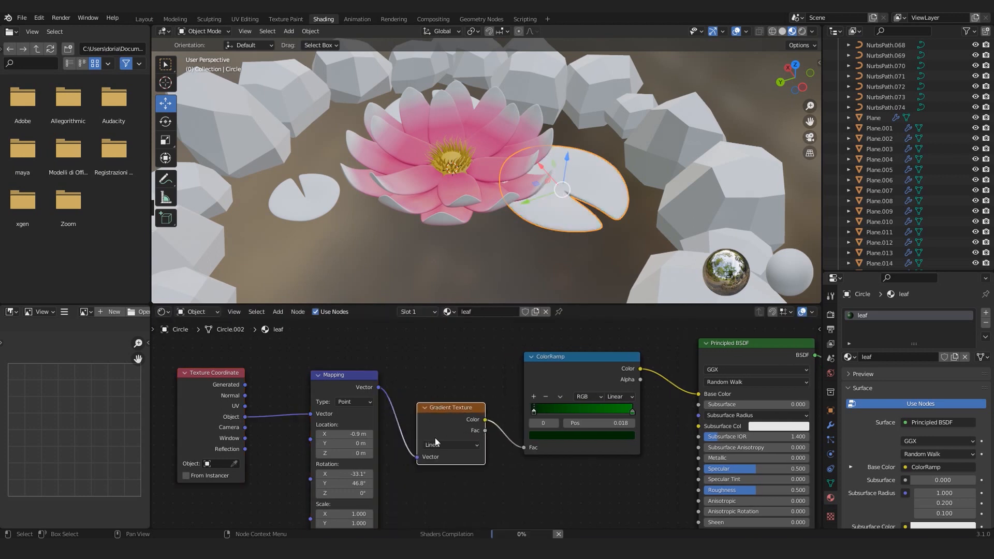
- Set the Gradient Texture's type to Spherical
scroll(436, 437, "up", 1)
left_click(441, 450)
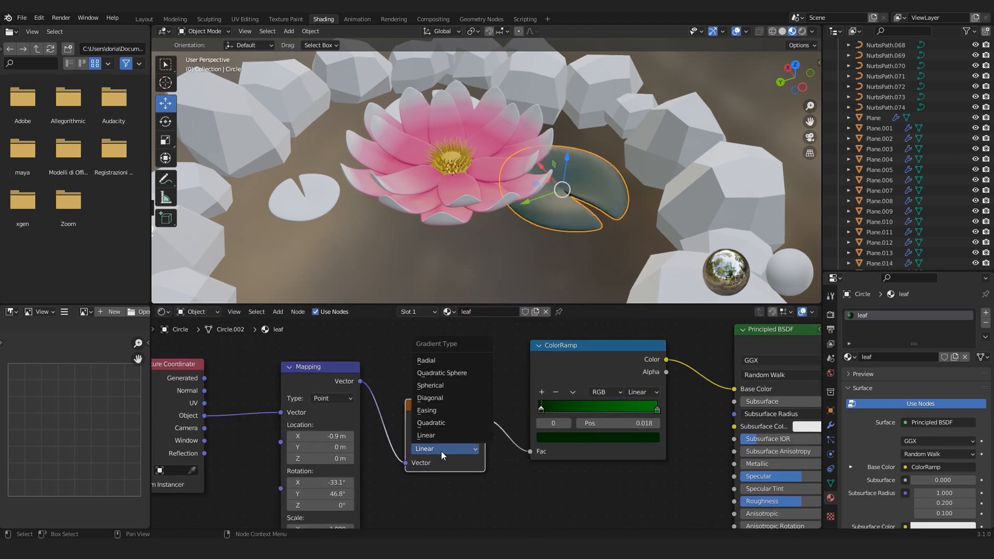
left_click(437, 386)
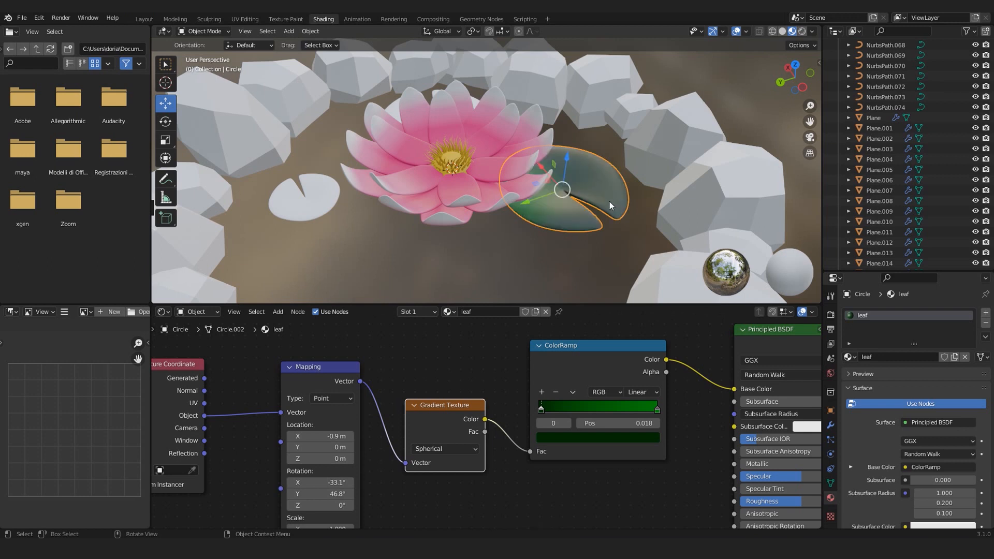
- Set the Mapping node's X location to 0 m and its X and Y rotations to 0°
double_click(321, 436)
type("0")
key("Return")
middle_click_drag(390, 494, 424, 458)
key("BackSpace")
key("BackSpace")
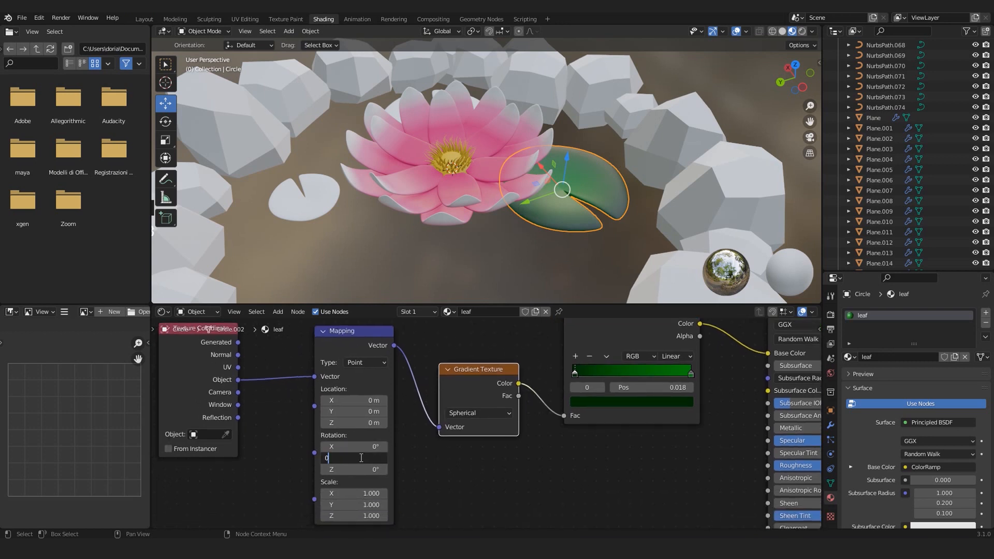
mouse_move(528, 223)
middle_mouse_down()
mouse_move(536, 212)
mouse_move(524, 231)
middle_mouse_up()
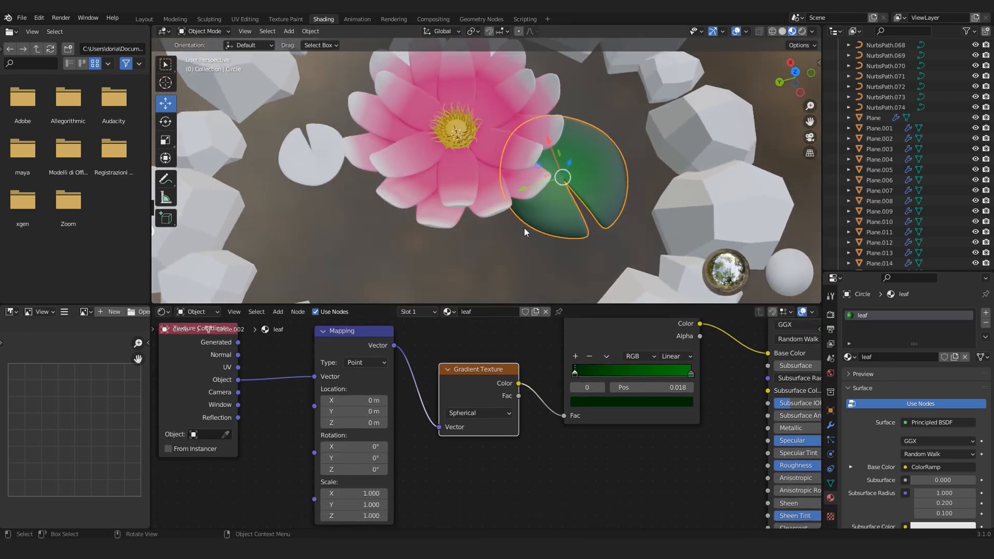
key("KP_Decimal")
middle_click_drag(522, 222, 560, 149)
- Make the leaf material glossier by setting Specular to 0.055 and Roughness to 0.023
middle_click_drag(624, 388, 347, 368)
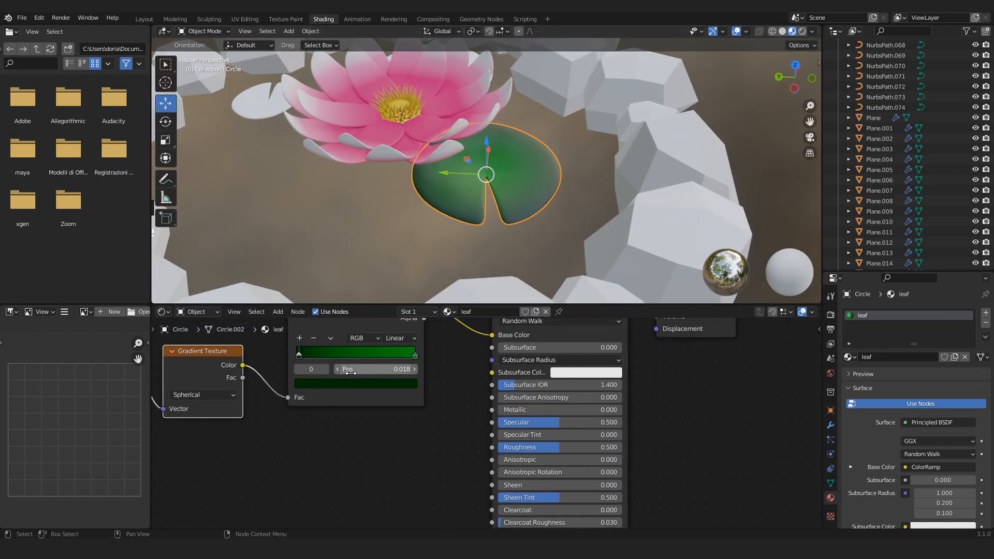
scroll(498, 417, "up", 3)
left_click_drag(564, 422, 520, 423)
left_click_drag(570, 454, 500, 454)
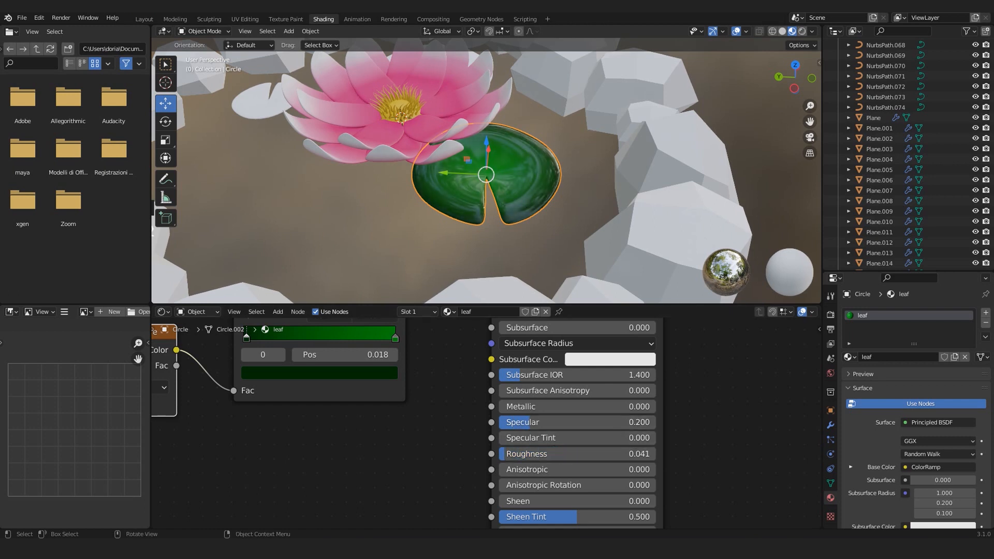
middle_click_drag(409, 210, 451, 210)
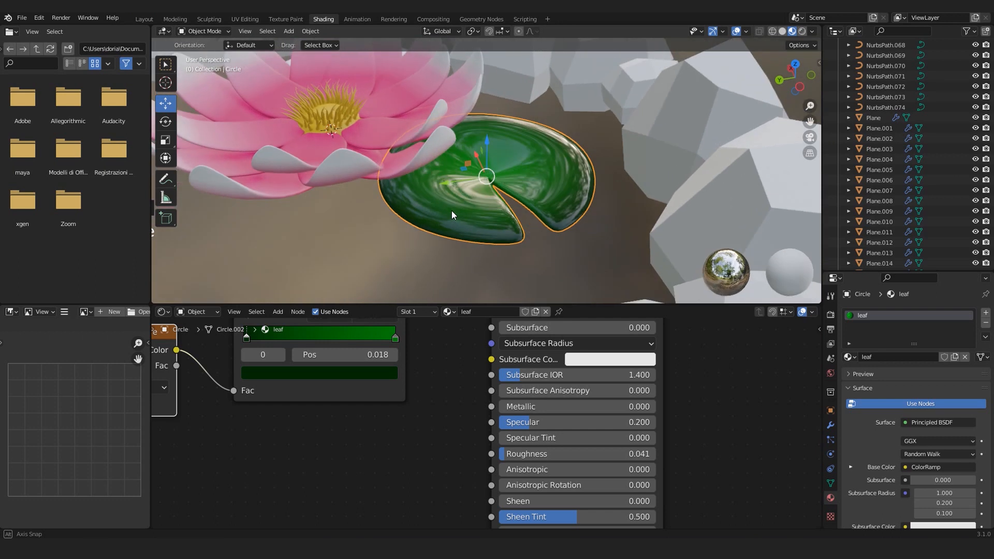
left_click_drag(505, 454, 499, 454)
left_click_drag(523, 422, 507, 422)
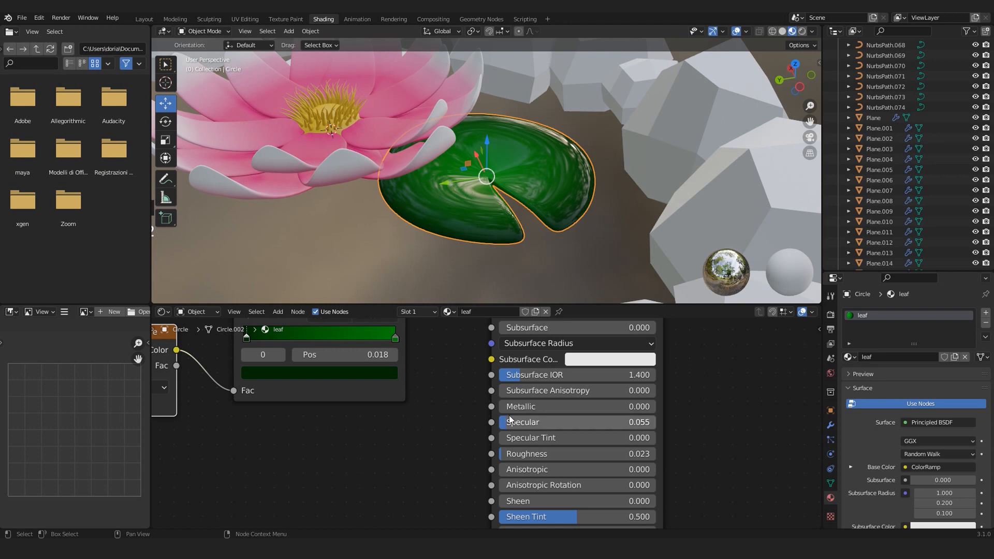
scroll(515, 184, "down", 5)
scroll(506, 151, "up", 4)
scroll(943, 496, "down", 15)
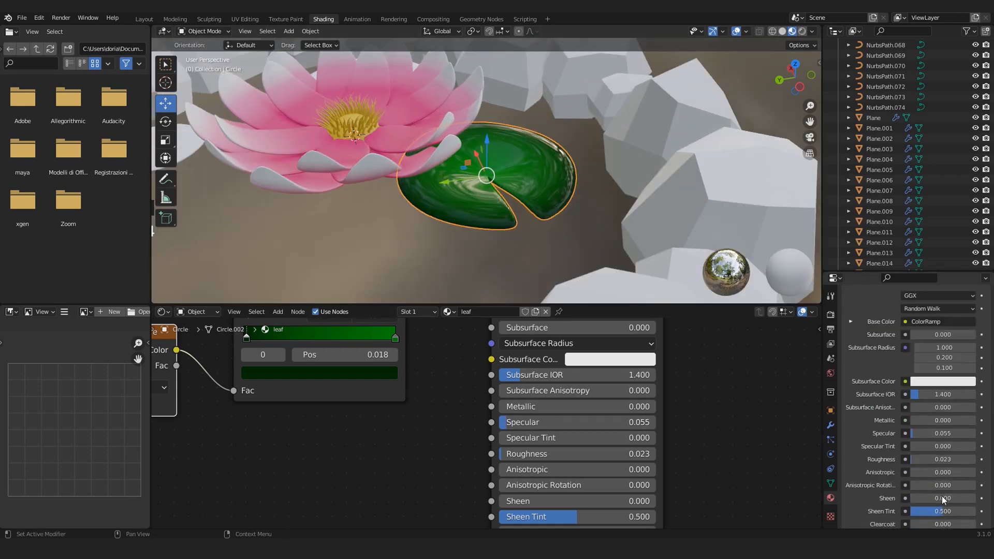
scroll(606, 176, "down", 9)
- Add a Sun light to the scene and move it high above the stone ring
middle_click_drag(601, 171, 568, 193)
left_click(621, 172)
scroll(527, 186, "up", 2)
key("shift+a")
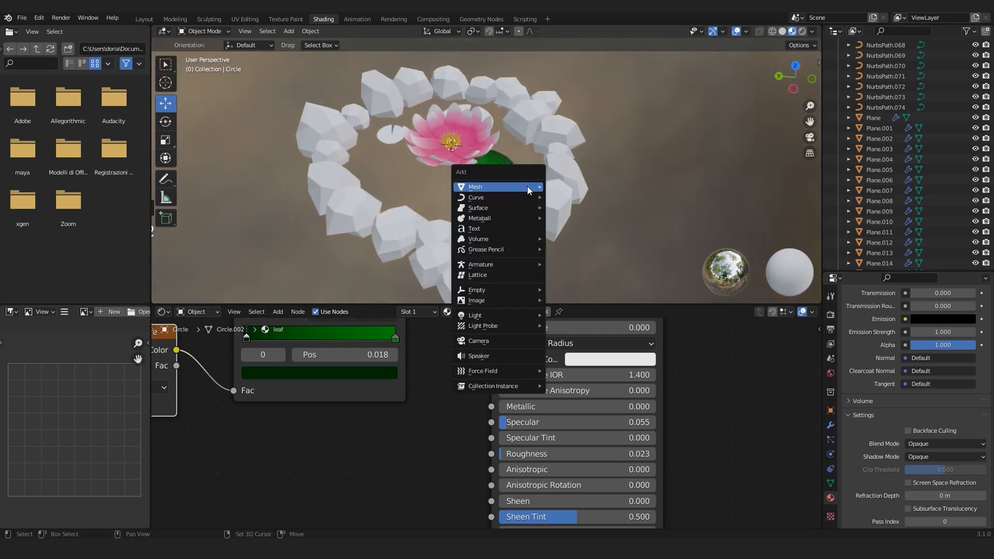
mouse_move(499, 317)
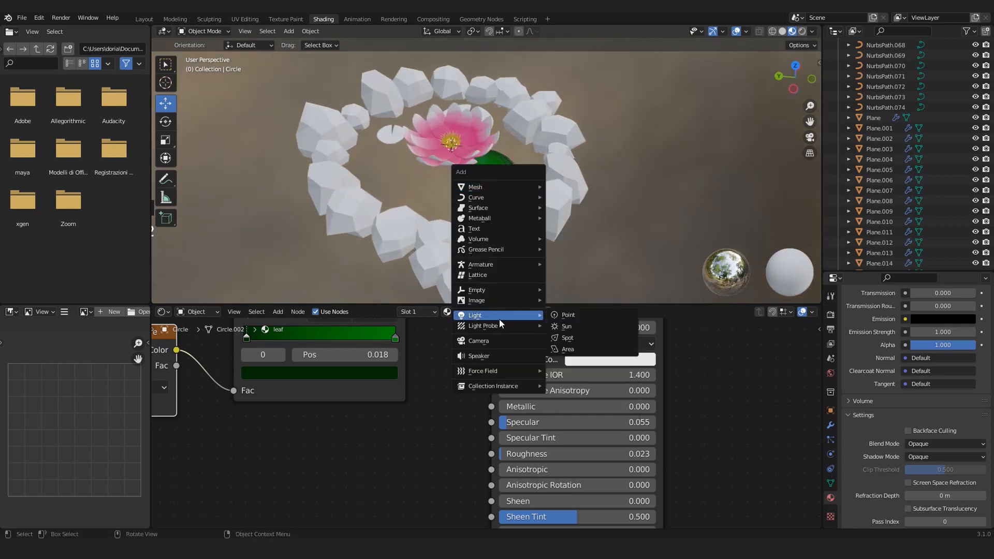
left_click(585, 326)
scroll(464, 163, "down", 5)
middle_click_drag(464, 163, 579, 168)
scroll(579, 169, "up", 2)
key("g")
left_click(504, 91)
middle_click_drag(446, 178, 483, 190)
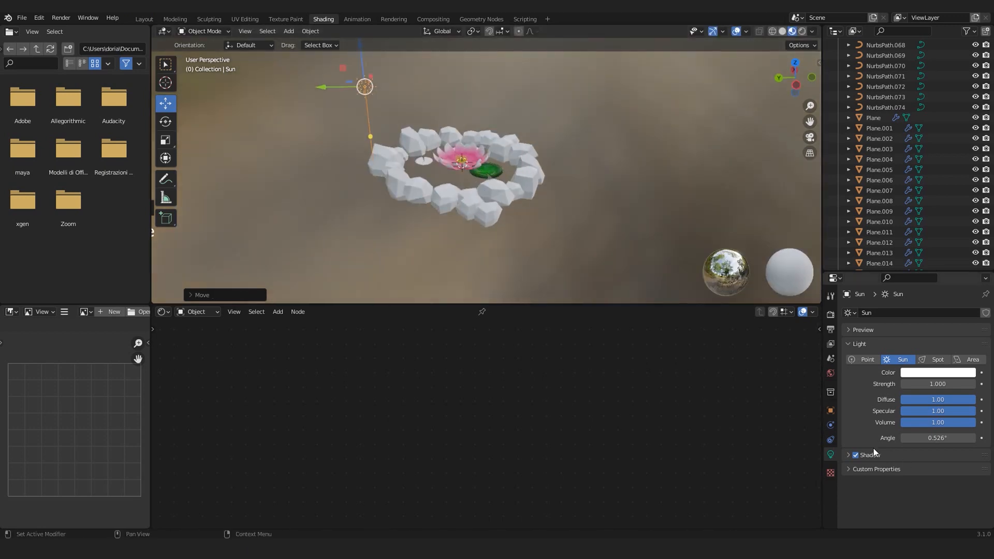
- Set the Sun's Strength to 3 and view the scene through the camera in rendered shading
left_click(938, 384)
type("3")
key("Return")
key("KP_0")
scroll(354, 220, "up", 5)
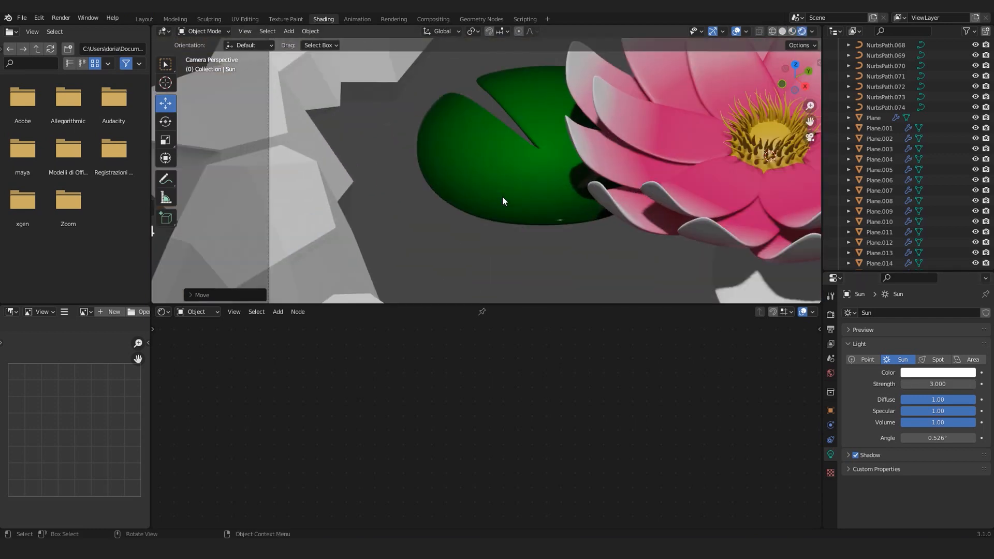
- Assign the existing leaf material to both unshaded lily pads by linking it across the selection
left_click(502, 196)
scroll(502, 196, "down", 4)
middle_click_drag(502, 197, 424, 191, "shift")
left_click(564, 215)
left_click(595, 124, "shift")
left_click(849, 357)
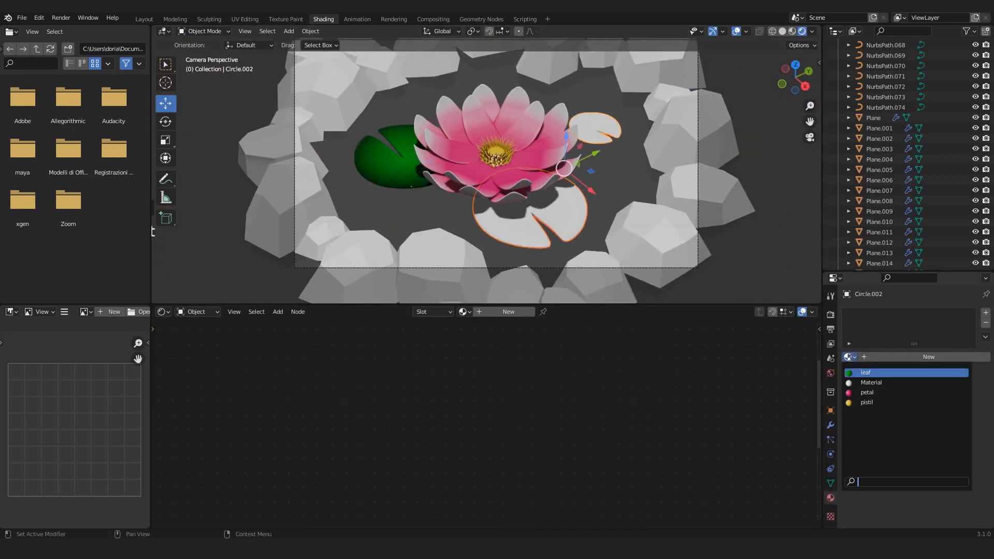
left_click(866, 373)
left_click(986, 337)
left_click(932, 348)
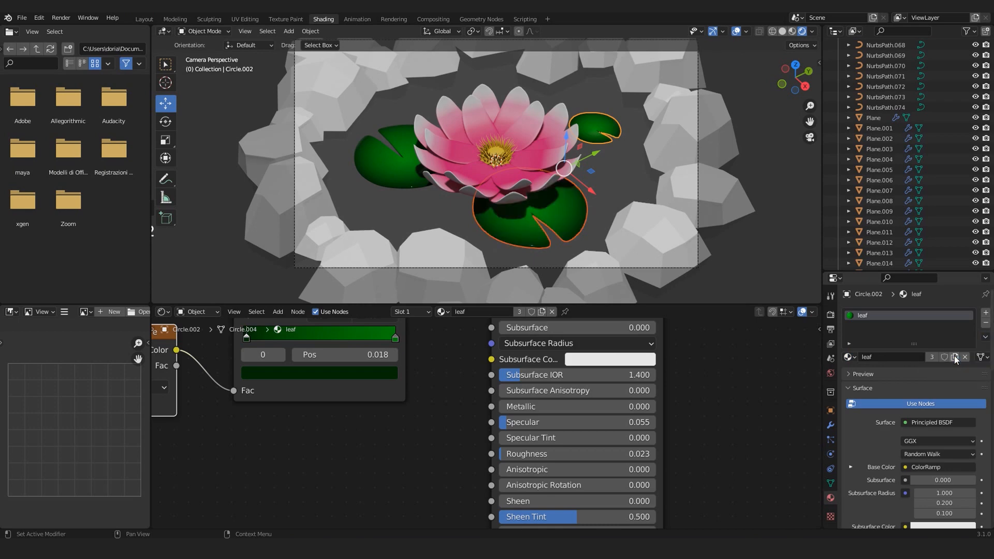
left_click(788, 174)
- Examine the lit flower and the lily pad materials in the camera view
scroll(626, 208, "up", 3)
scroll(595, 213, "down", 6)
scroll(579, 199, "up", 2)
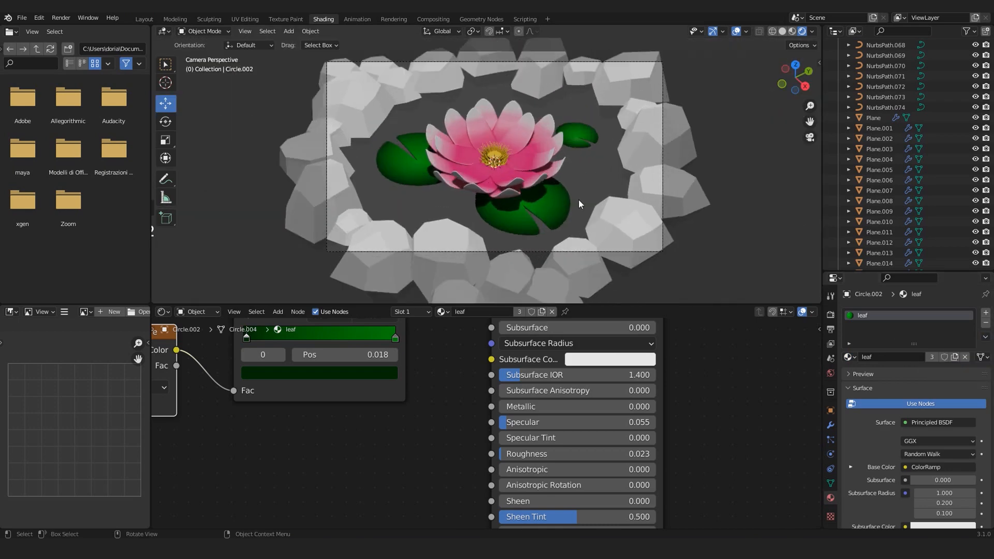
scroll(579, 199, "up", 2)
middle_click_drag(446, 190, 449, 206, "shift")
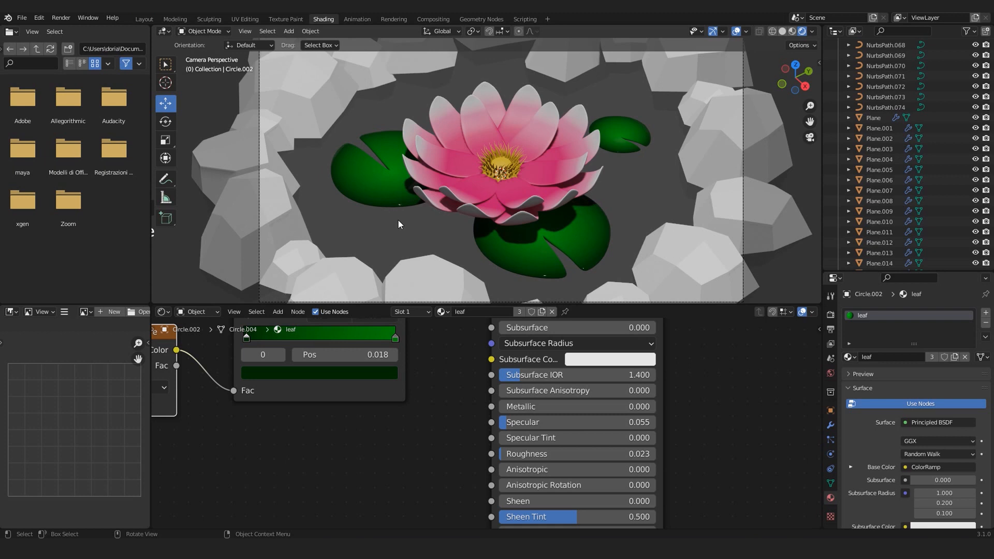
scroll(400, 221, "down", 3)
scroll(437, 196, "up", 1)
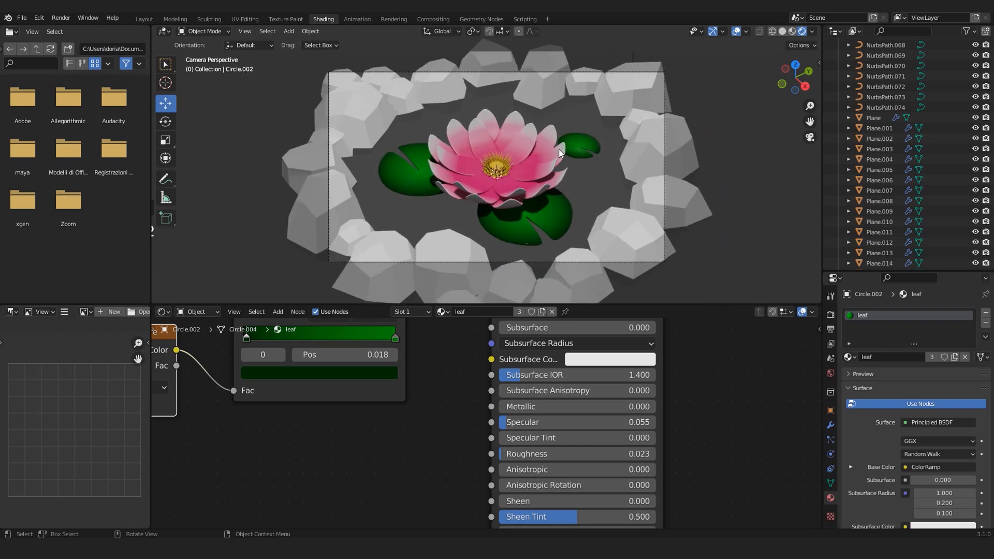
- Unhide the water plane inside the stone ring and give it a new material named water
scroll(539, 163, "down", 2)
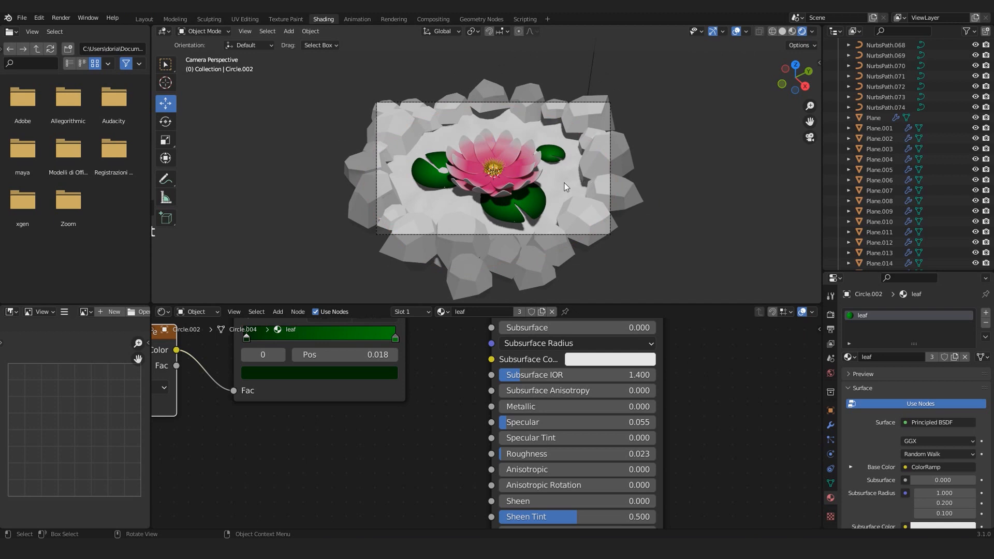
left_click(566, 187)
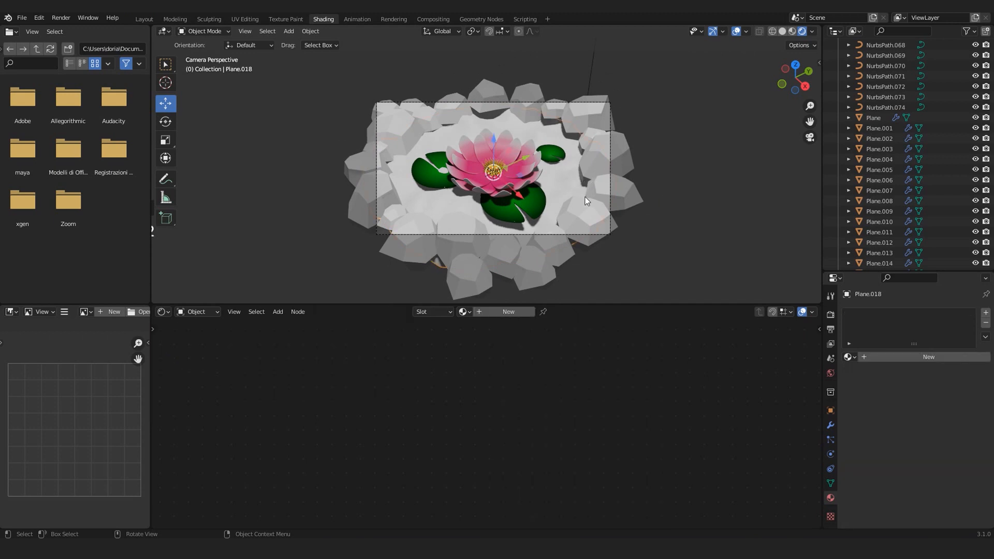
scroll(549, 205, "up", 2)
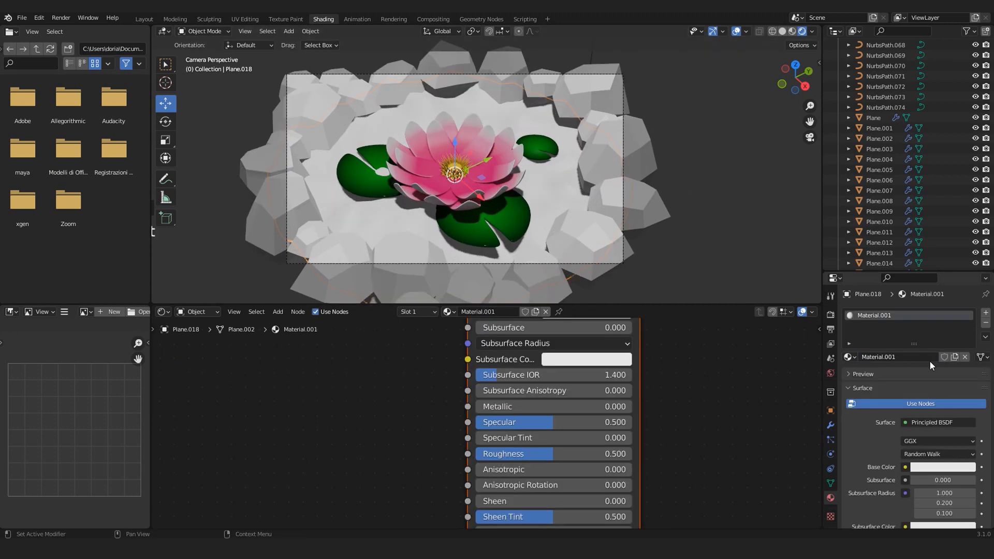
scroll(485, 420, "down", 3)
middle_click_drag(486, 421, 410, 452)
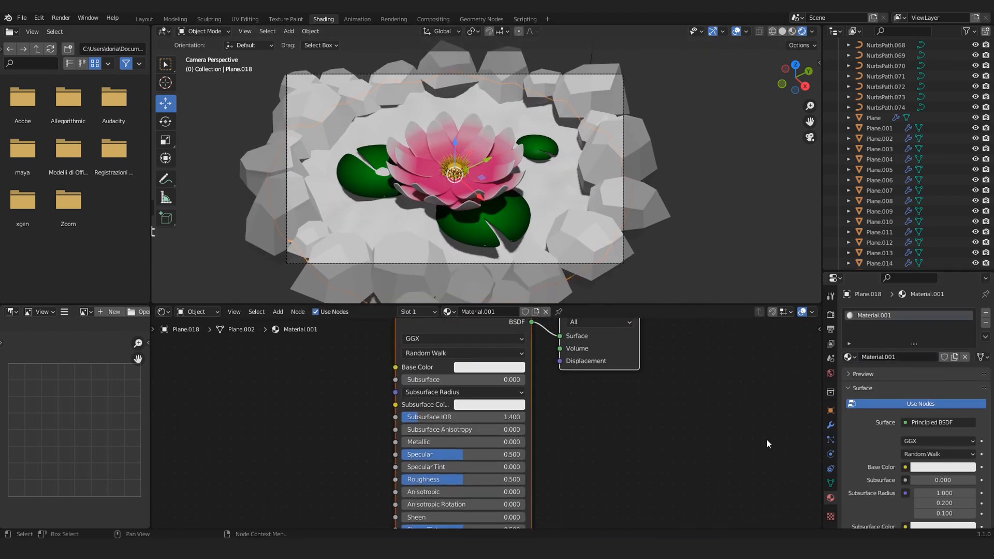
double_click(877, 316)
type("water")
key("Return")
- Set the water material's Base Color to a bright light blue with its value at 1.000
scroll(520, 442, "up", 1)
left_click(506, 397)
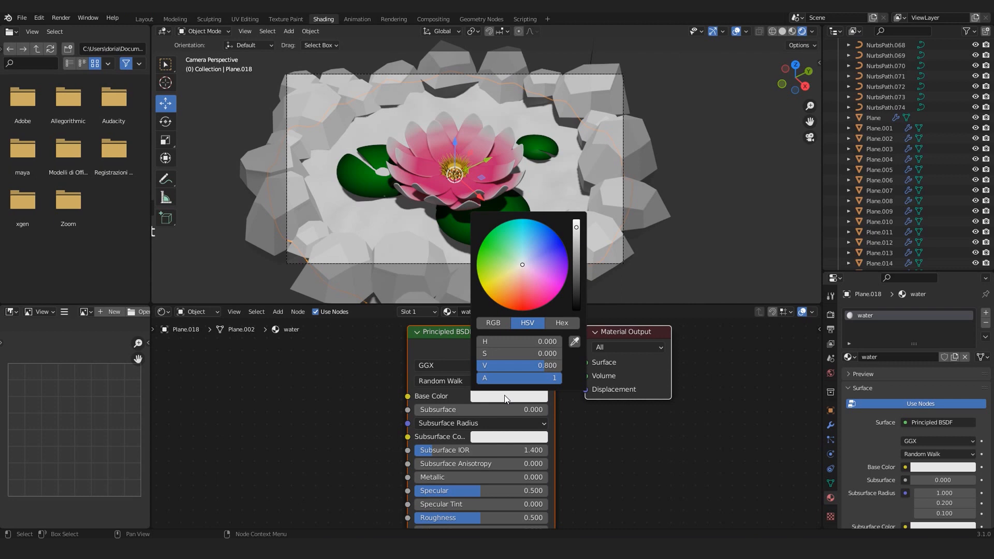
left_click_drag(526, 273, 525, 238)
left_click(574, 222)
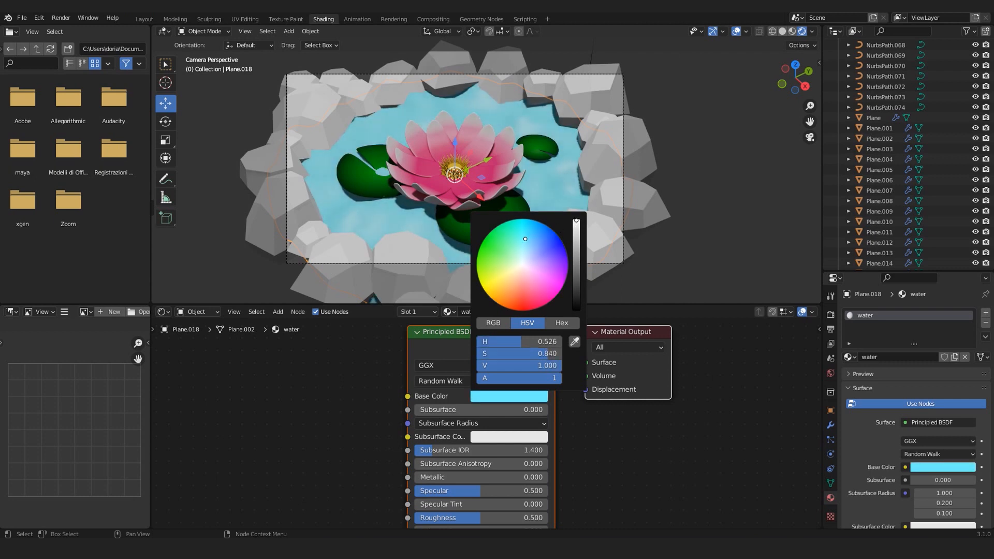
left_click_drag(525, 239, 525, 240)
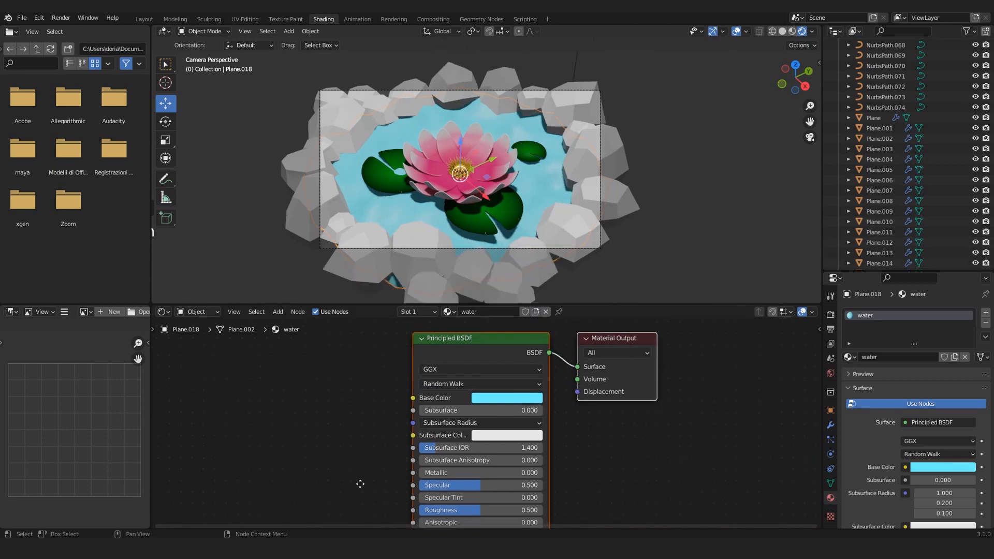
- Set the water material's Roughness to 0.050 and its IOR to 1.333
scroll(346, 469, "up", 2)
middle_click_drag(360, 483, 357, 394)
scroll(368, 401, "up", 2)
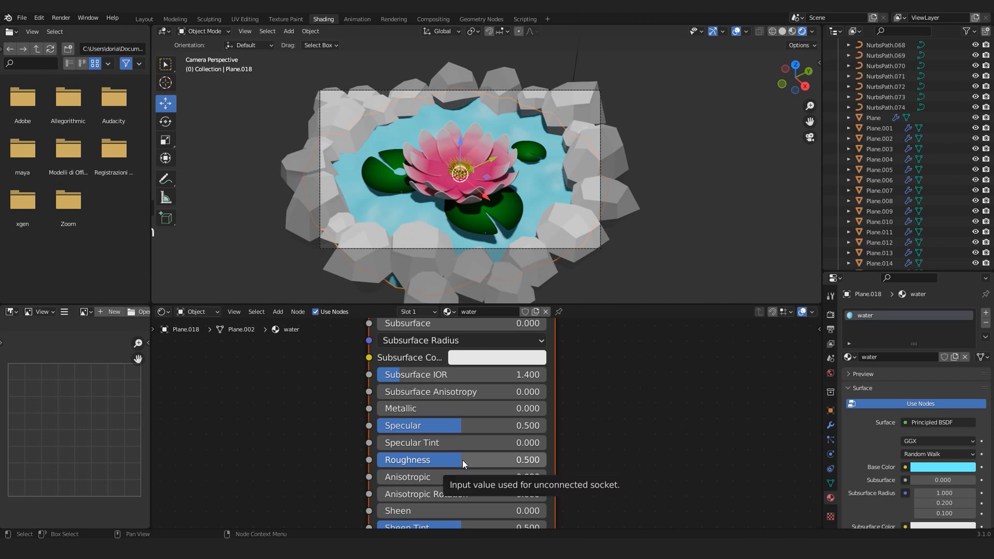
left_click_drag(462, 460, 386, 461)
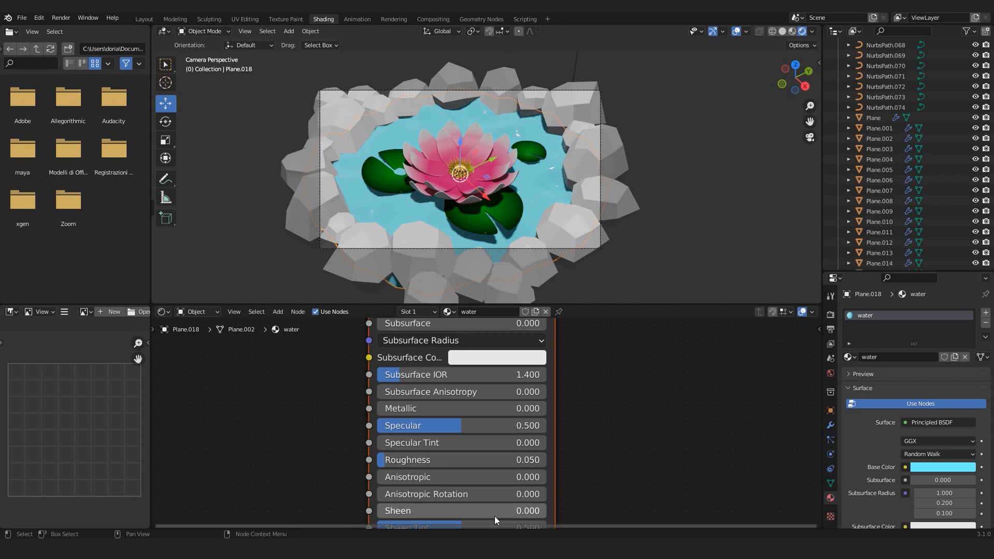
middle_click_drag(610, 491, 602, 374)
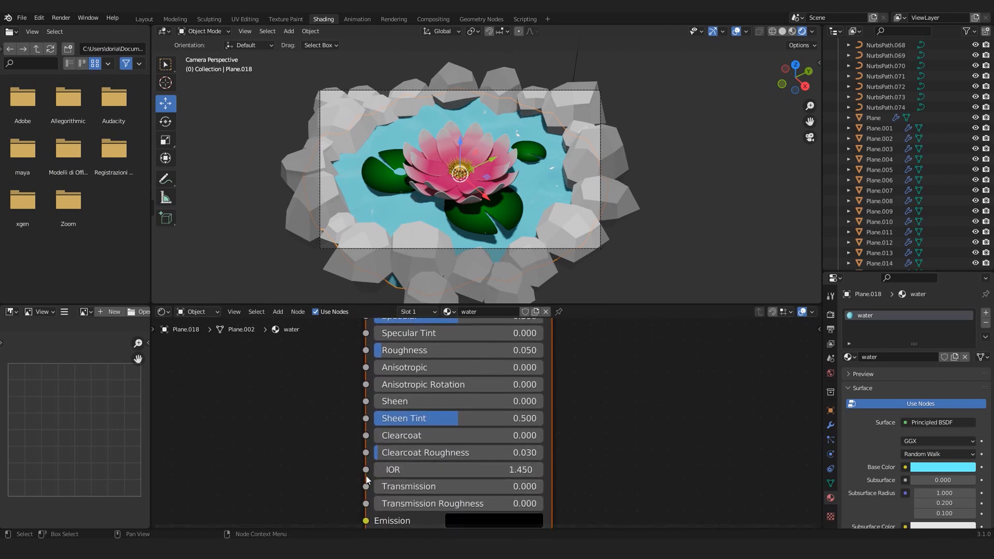
left_click(413, 470)
type("1.333")
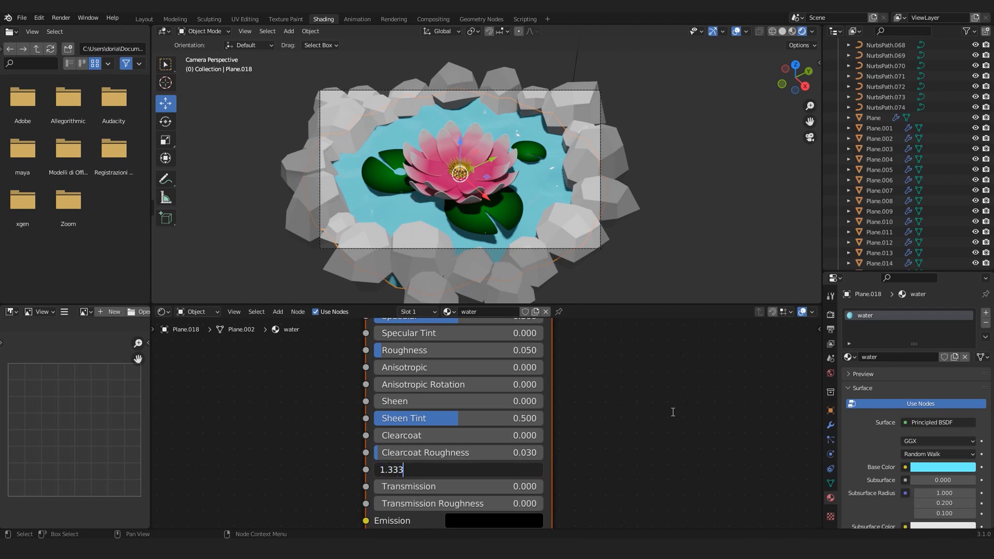
key("Return")
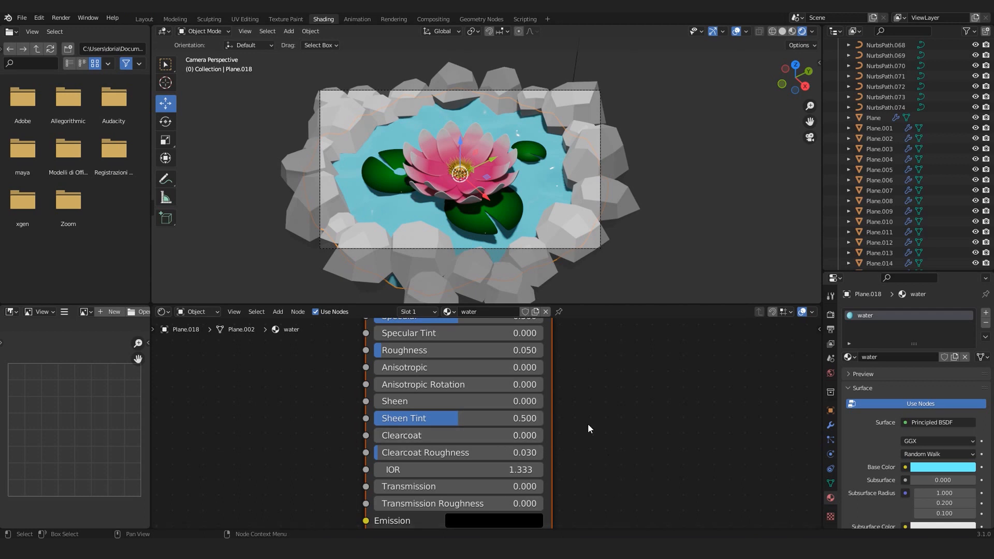
- Move the Material Output and Principled BSDF nodes apart to make room between them
scroll(588, 424, "down", 1)
scroll(927, 456, "down", 5)
scroll(578, 455, "down", 1)
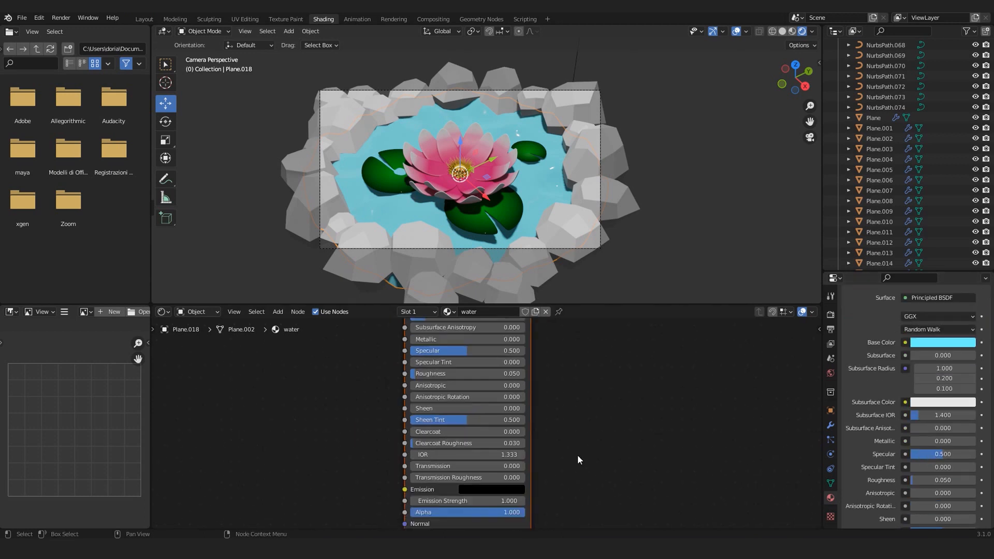
scroll(577, 460, "down", 2)
scroll(520, 418, "up", 1)
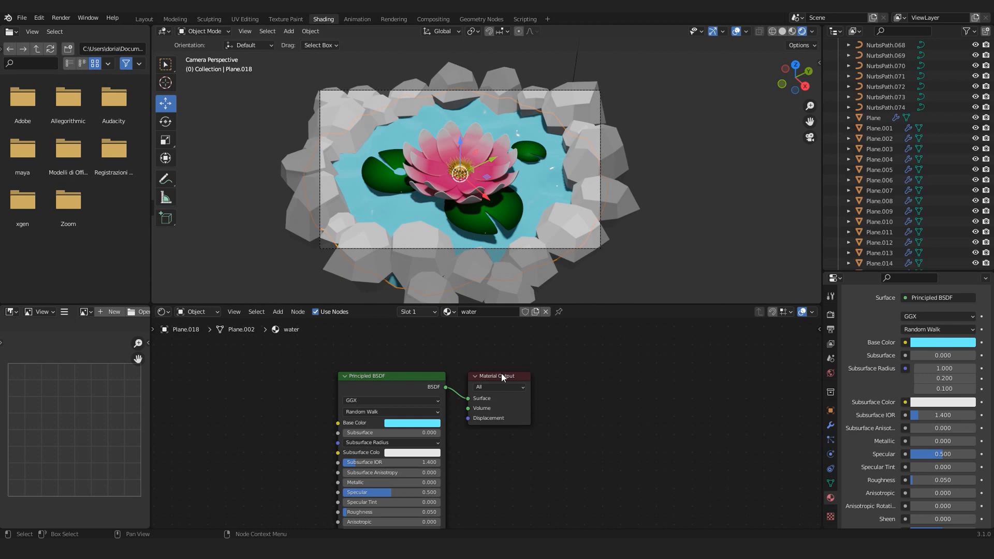
left_click_drag(501, 374, 636, 398)
left_click_drag(368, 384, 329, 363)
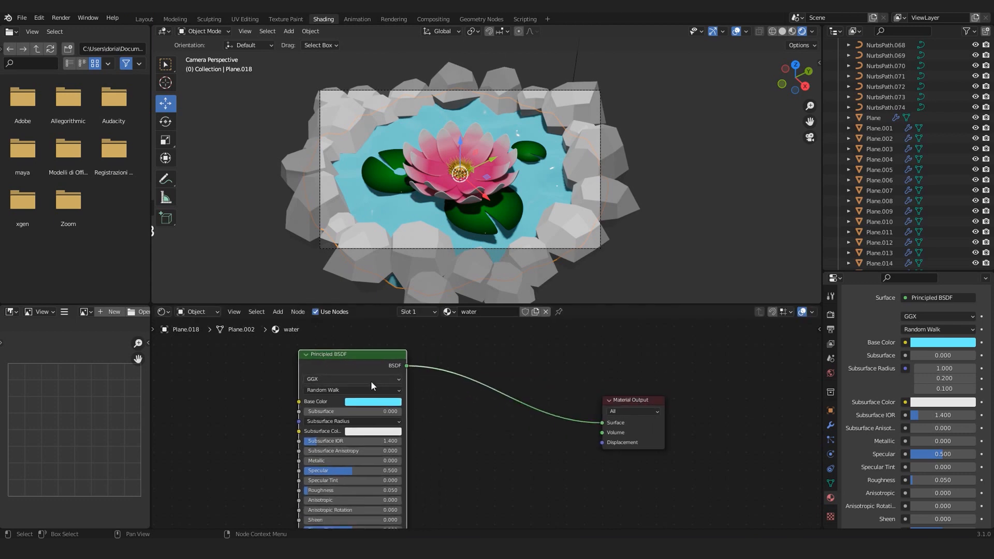
middle_click_drag(526, 479, 486, 457)
scroll(487, 457, "up", 1)
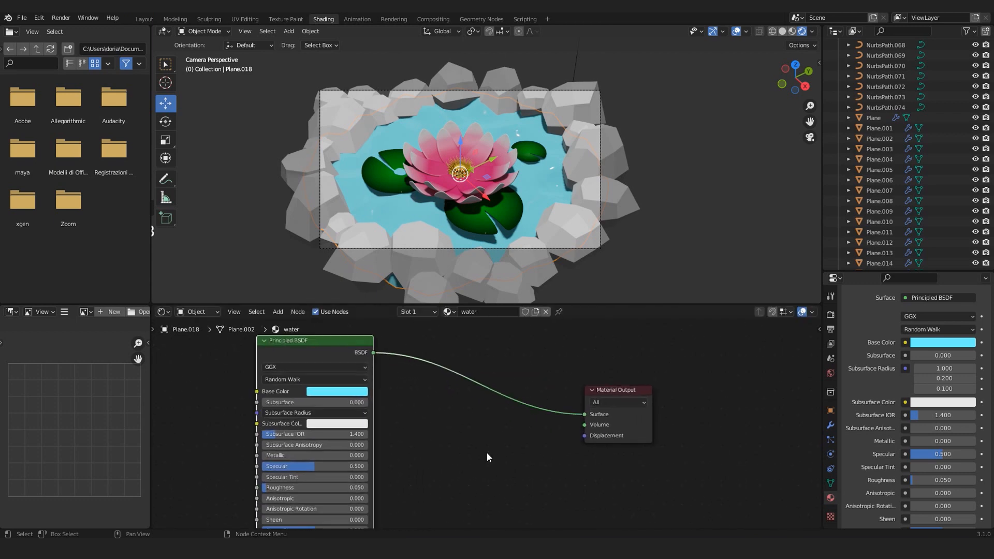
- Insert a Mix Shader node between the Principled BSDF and the Material Output
key("shift+a")
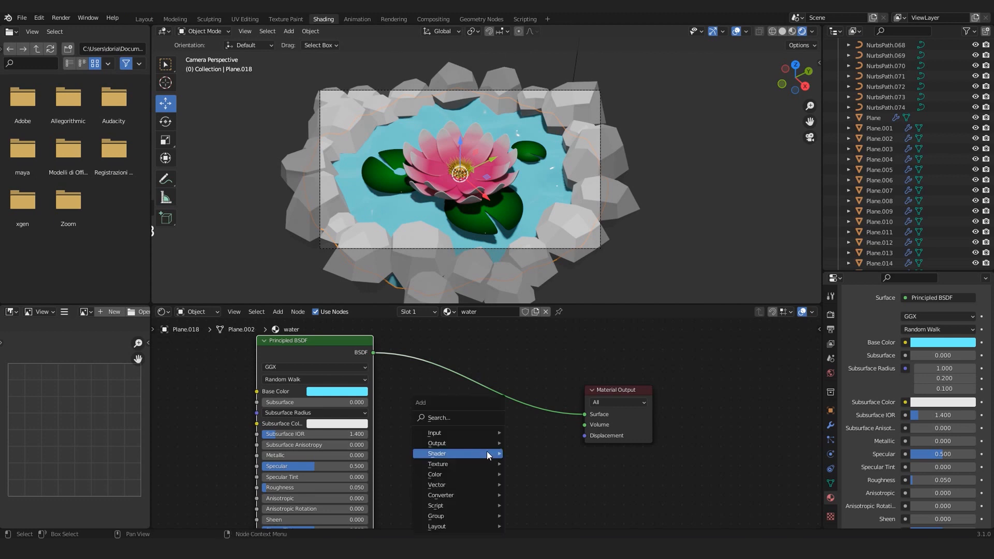
left_click(473, 418)
type("mix")
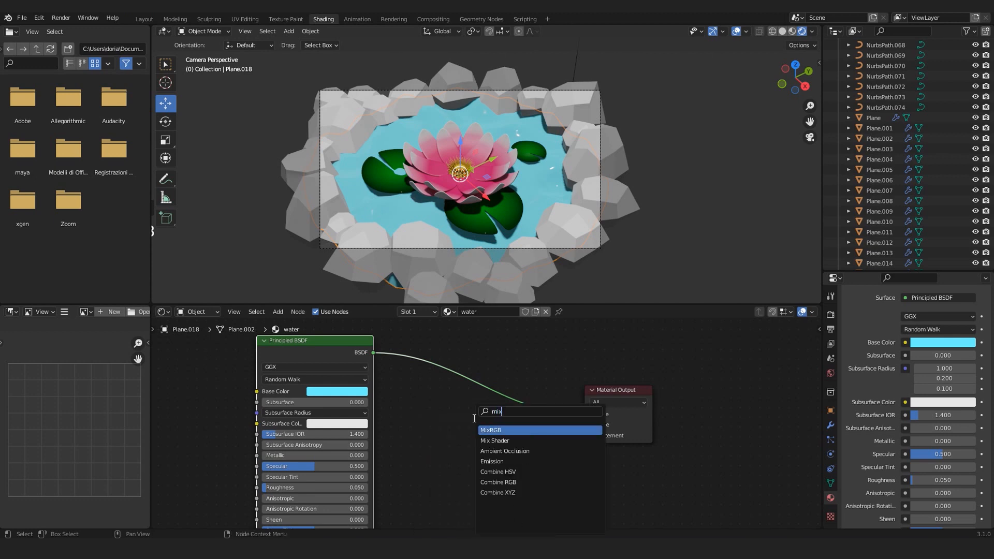
left_click(496, 440)
left_click(500, 405)
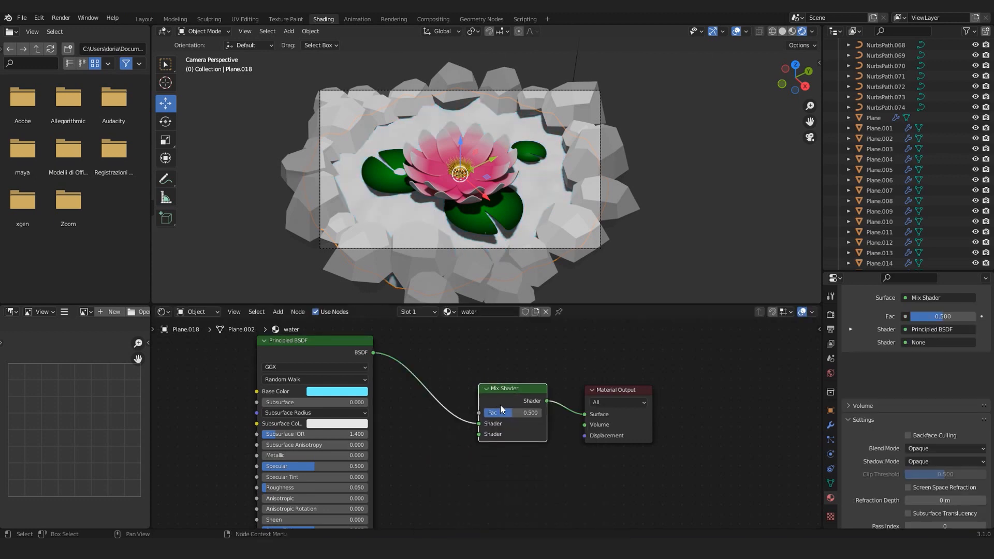
- Add a Transparent BSDF node and connect it to the Mix Shader's second Shader input
scroll(481, 424, "up", 2)
scroll(433, 403, "down", 1)
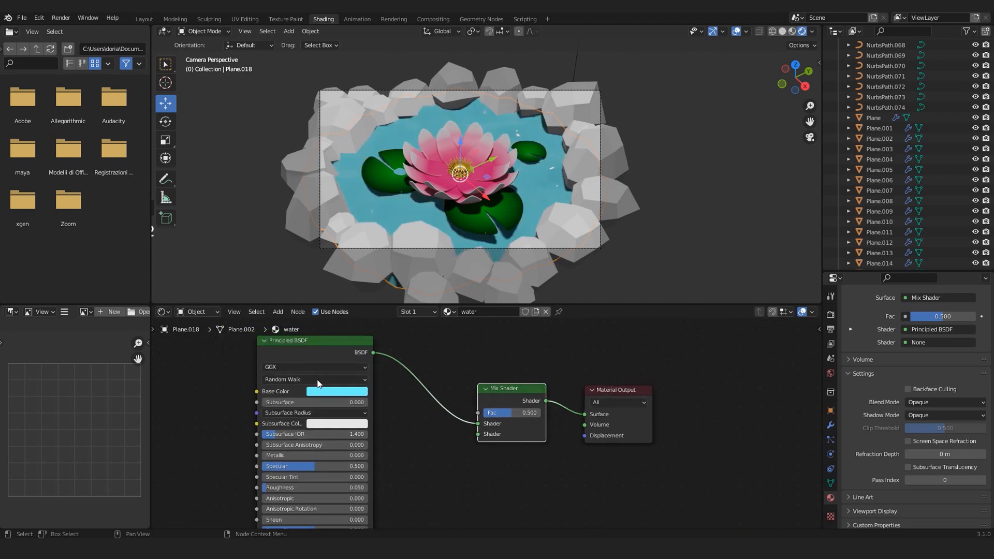
key("shift+a")
type("tra")
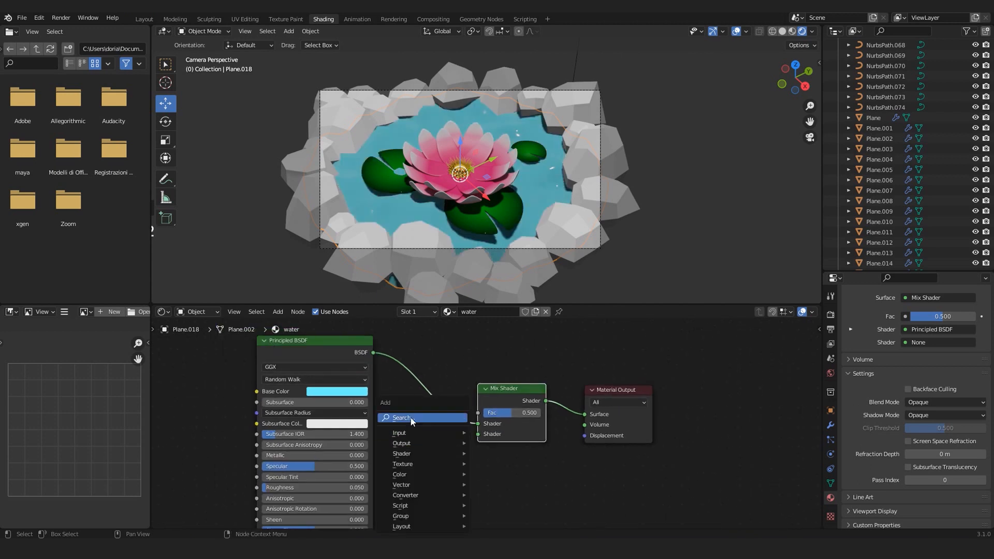
left_click(440, 441)
left_click(458, 444)
left_click_drag(454, 437, 474, 437)
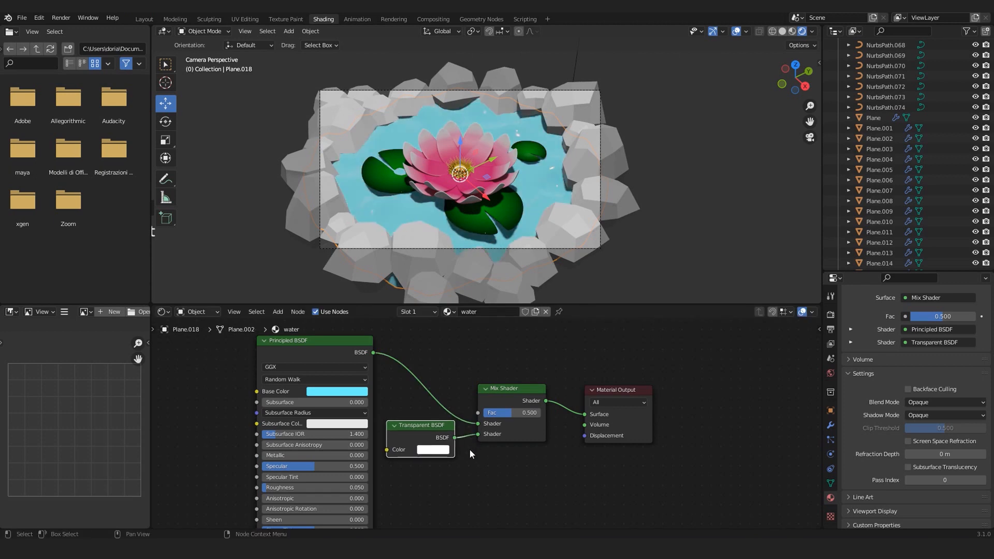
- Set the Mix Shader's Fac to 0.642
left_click_drag(513, 413, 521, 412)
left_click(524, 413)
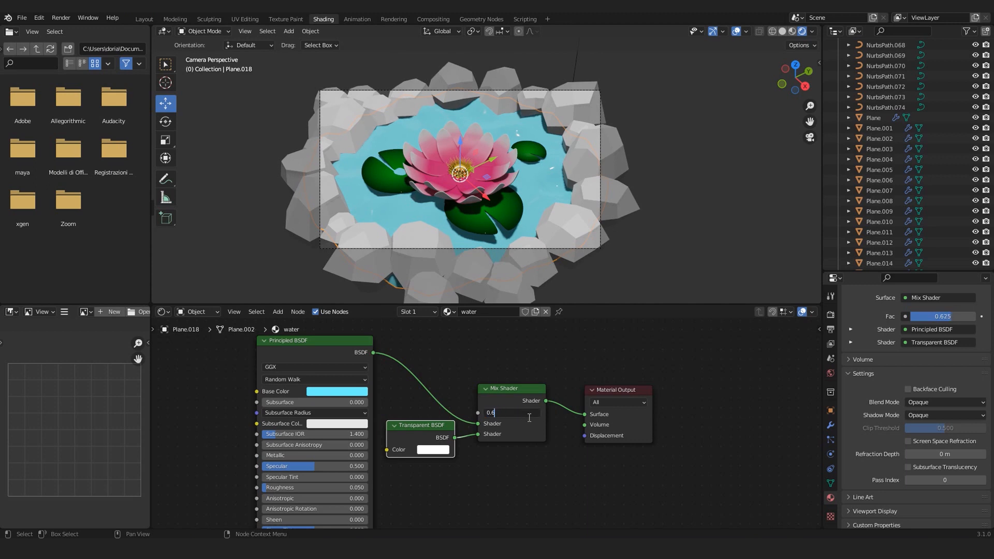
type("0.642")
key("Return")
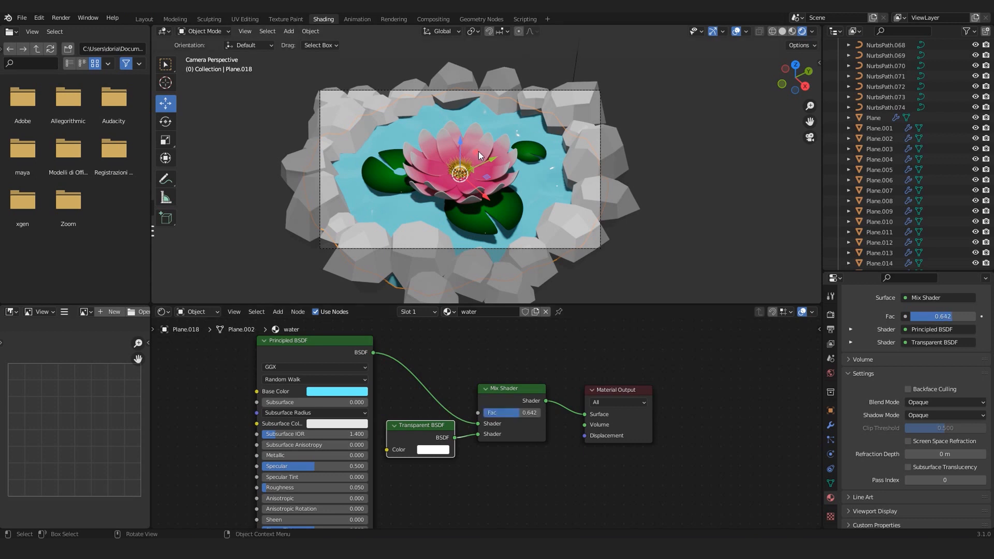
- Set the water material's Blend Mode to Alpha Blend and its Shadow Mode to None
scroll(478, 151, "up", 1)
scroll(942, 437, "up", 6)
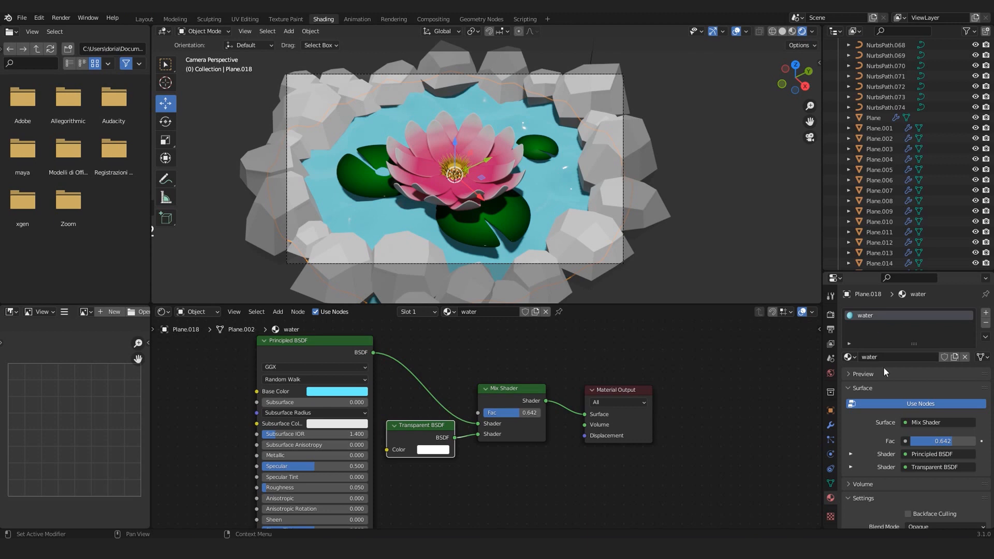
scroll(931, 499, "down", 6)
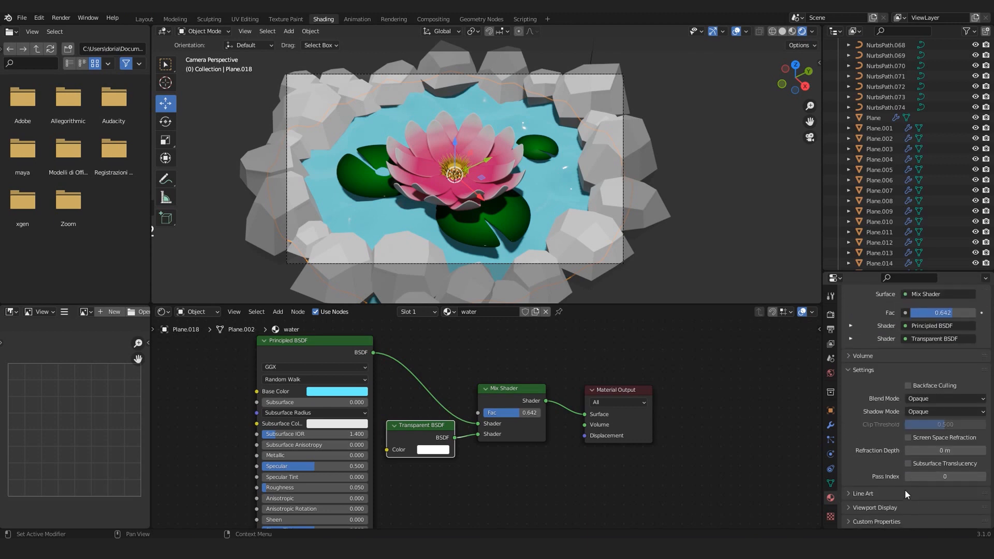
scroll(883, 466, "up", 1)
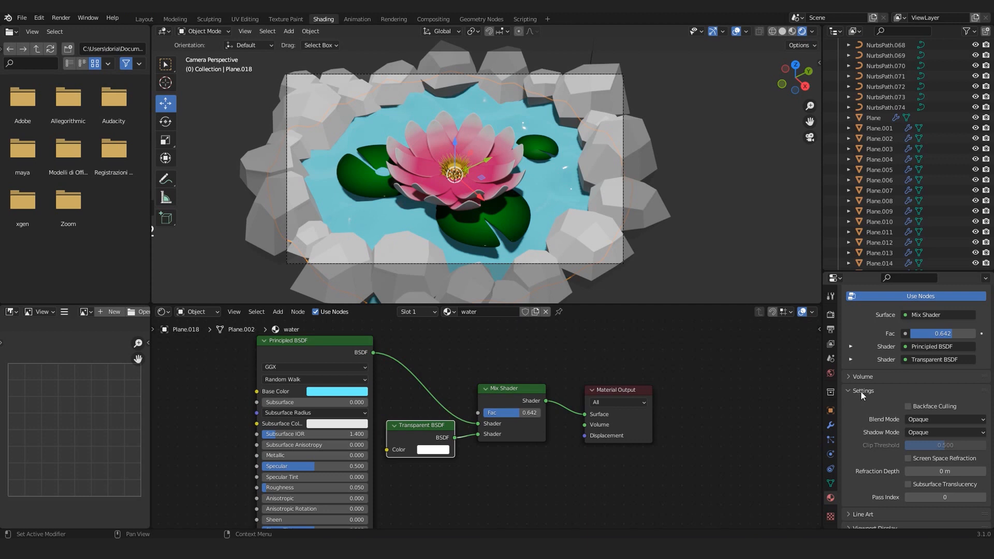
left_click(921, 419)
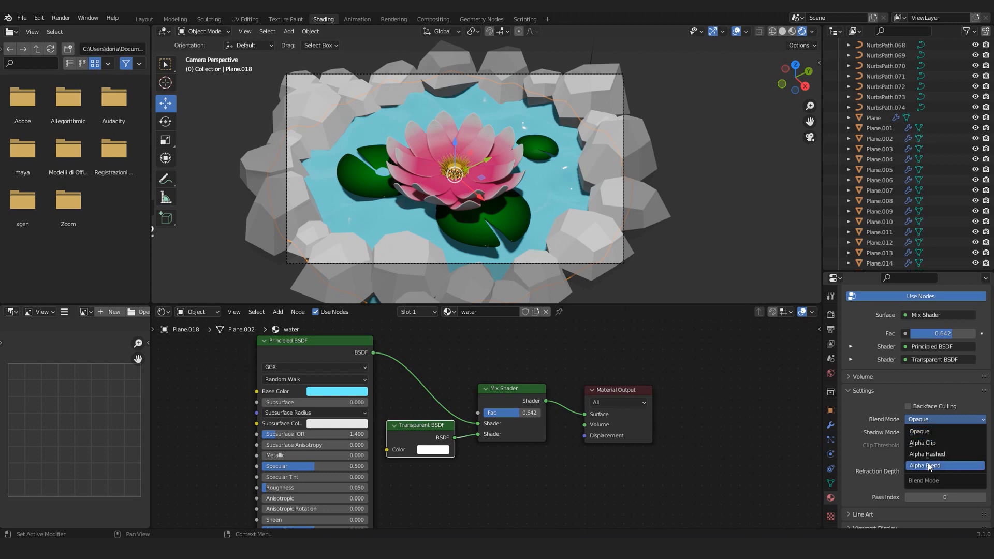
left_click(926, 465)
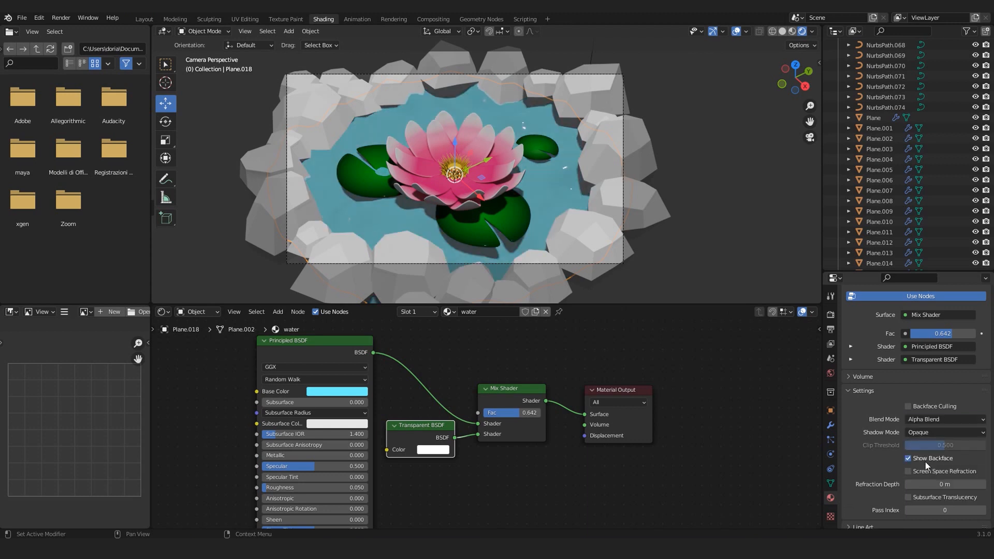
left_click(924, 433)
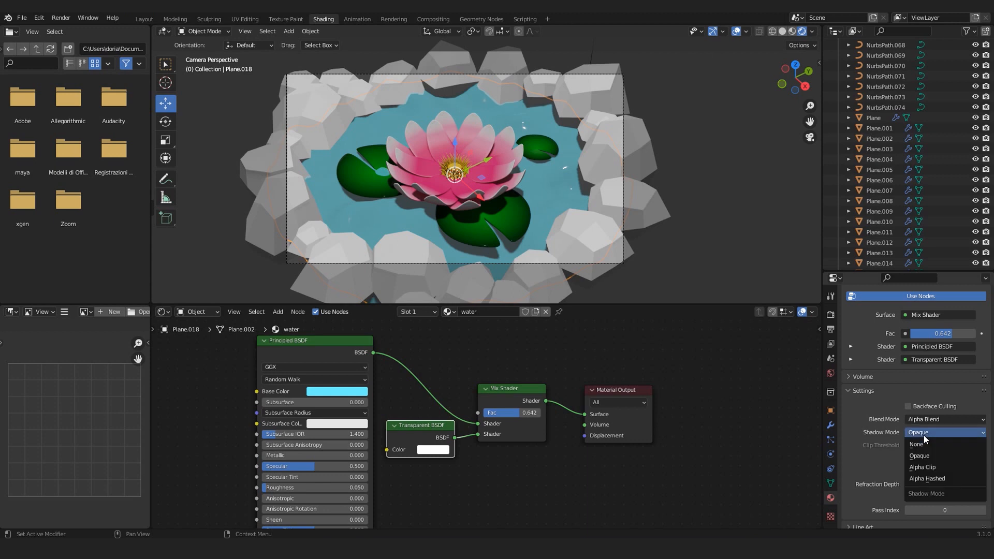
left_click(923, 443)
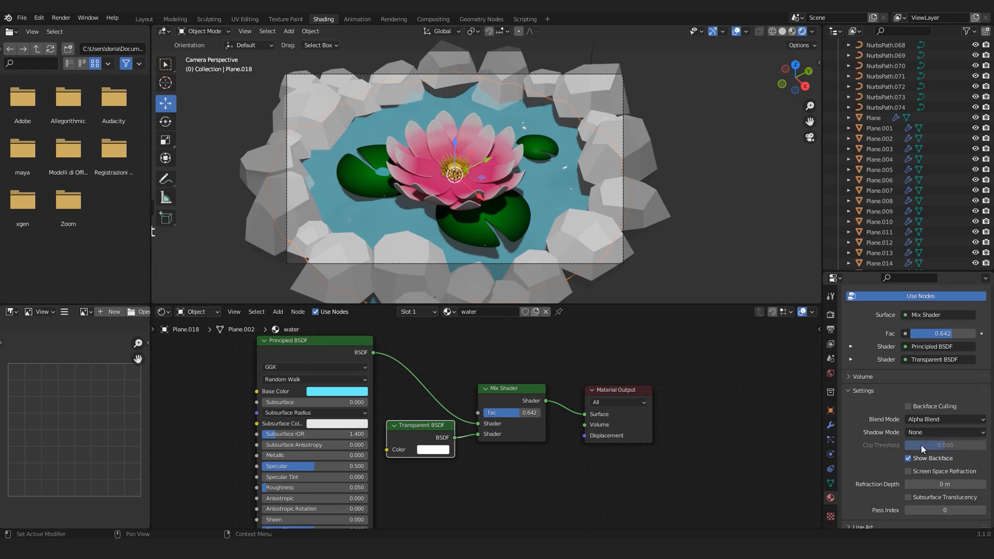
- Enable Screen Space Refraction for the water material, then deselect the water plane
scroll(875, 464, "down", 1)
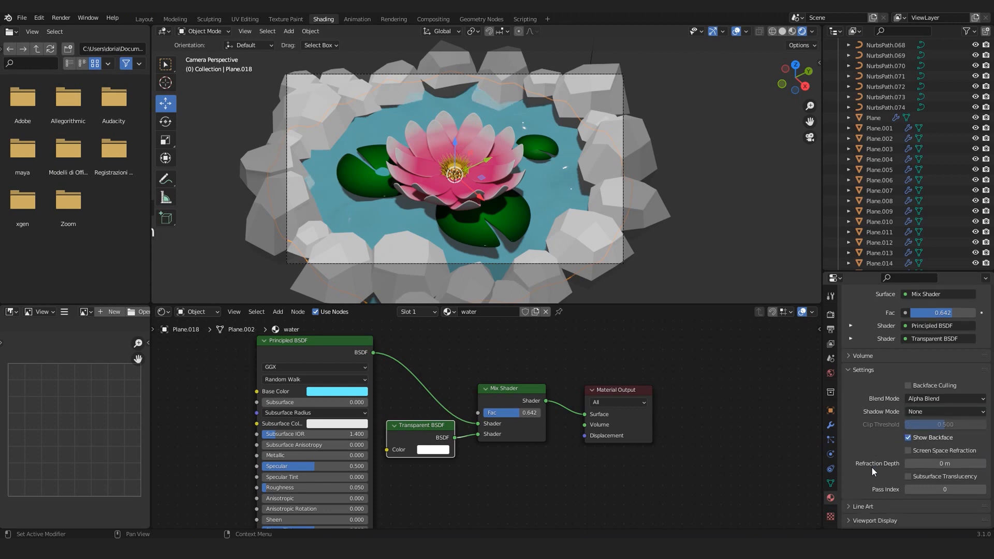
left_click(907, 451)
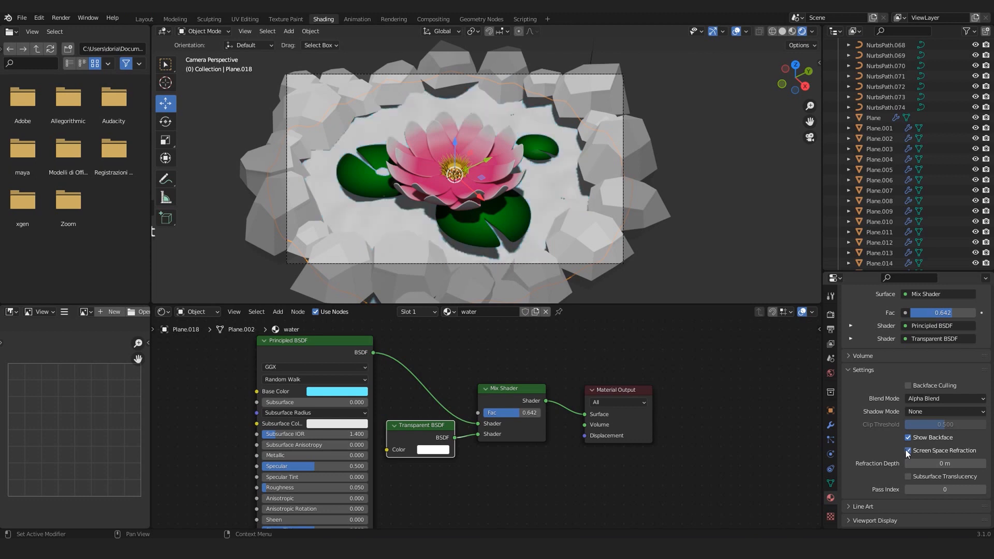
mouse_move(518, 173)
middle_mouse_down()
mouse_move(518, 156)
mouse_move(524, 186)
middle_mouse_up()
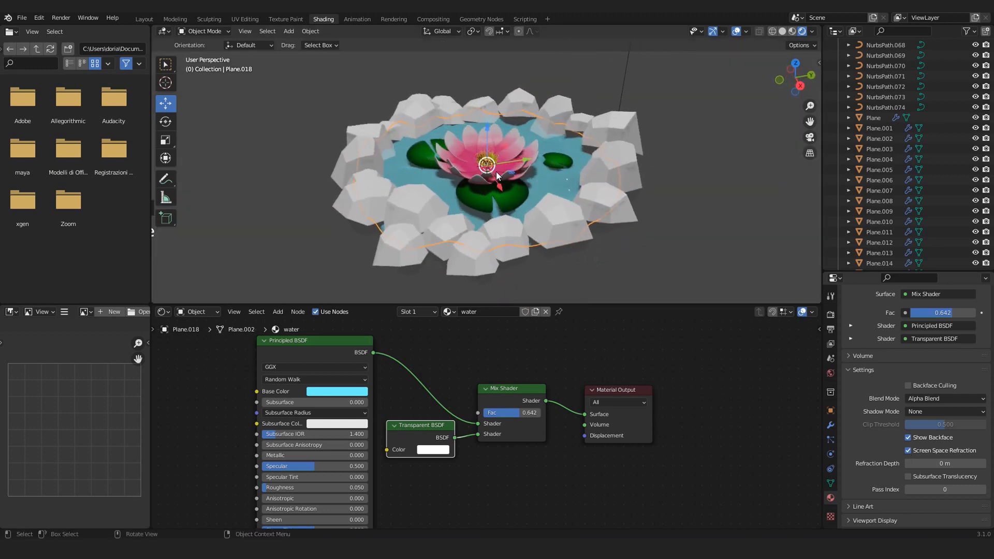
scroll(520, 175, "up", 1)
scroll(518, 181, "down", 2)
middle_click_drag(437, 229, 487, 190)
left_click(685, 185)
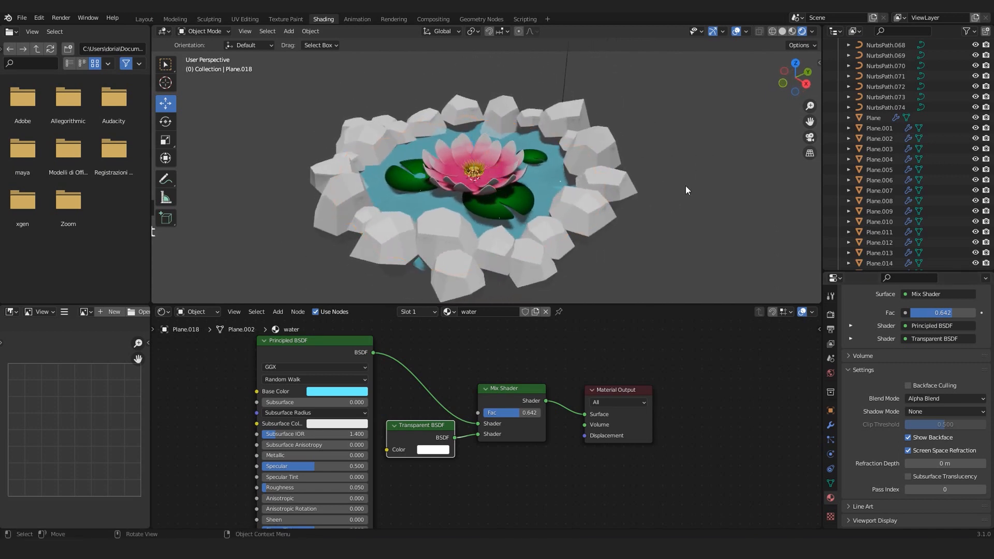
- In the Layout workspace, select the water plane's whole mesh in Edit Mode, in a right side view with X-ray on
left_click(142, 20)
scroll(459, 231, "down", 3)
scroll(504, 270, "up", 2)
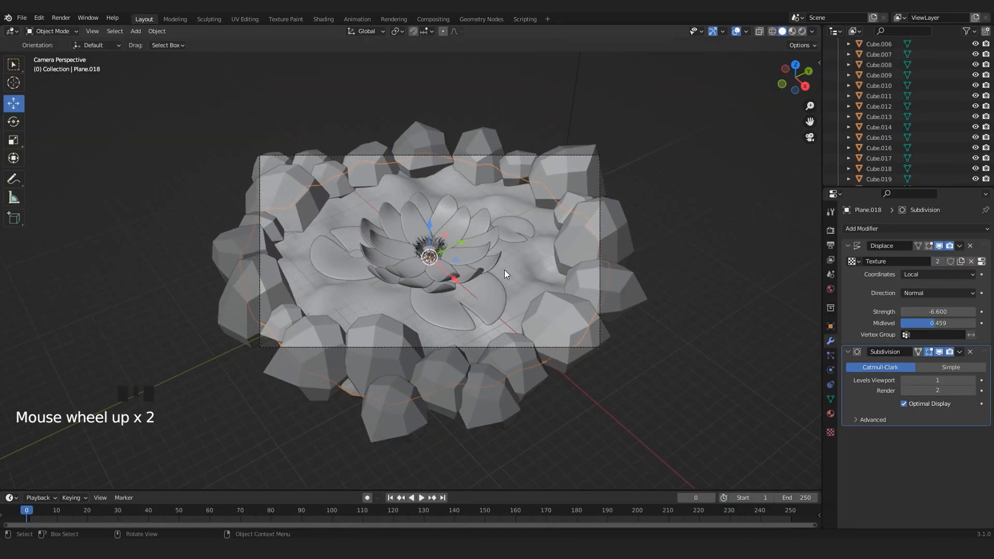
key("Tab")
key("a")
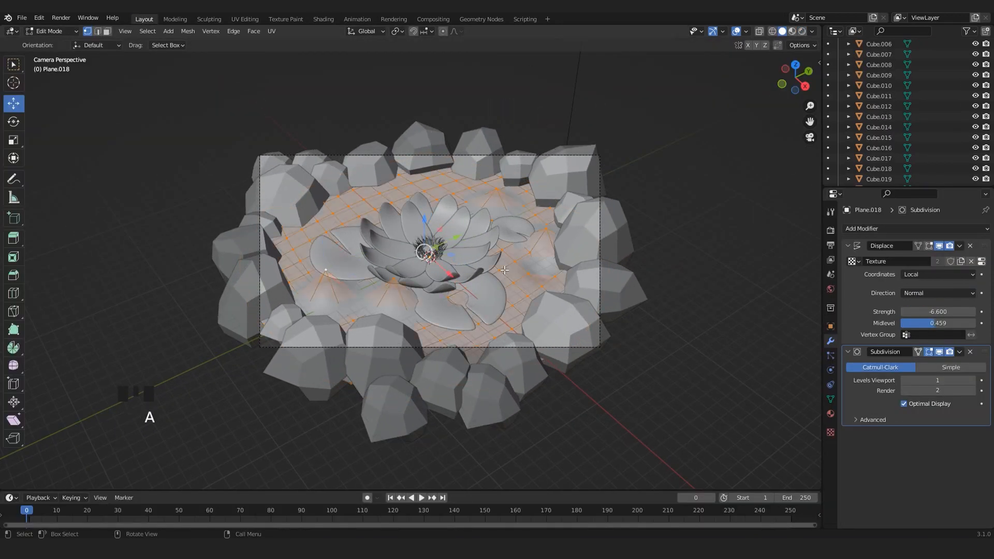
key("KP_3")
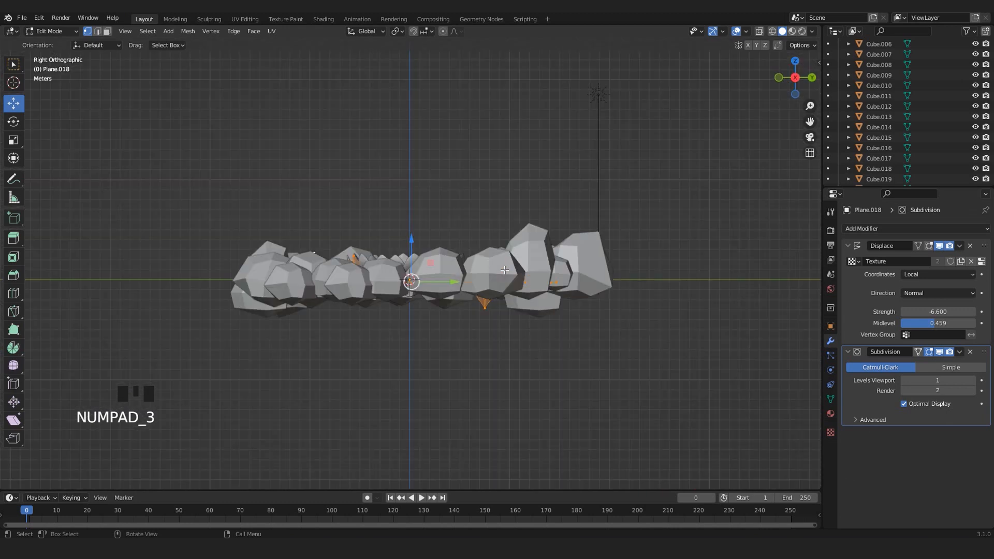
key("space")
key("space")
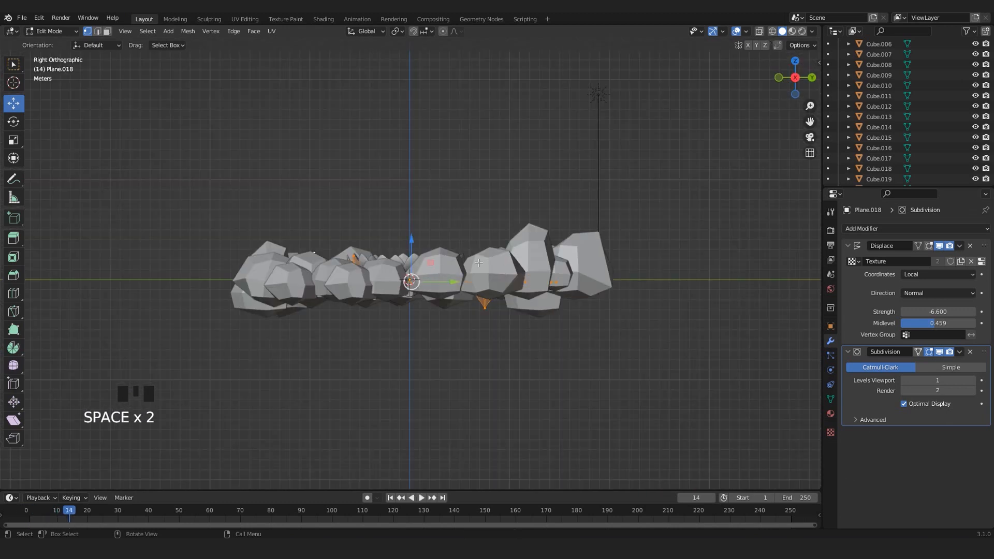
key("alt+z")
scroll(438, 370, "up", 3)
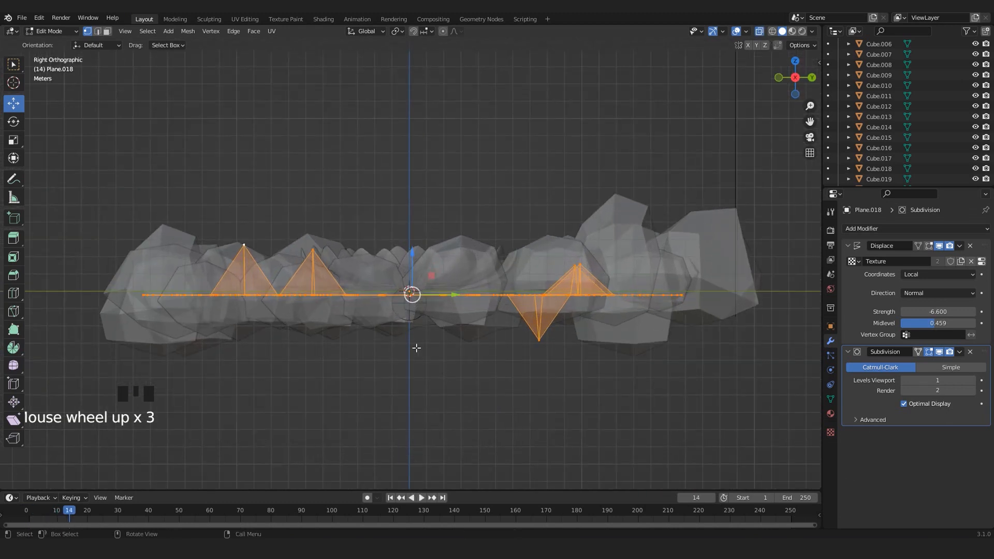
- Extrude the whole water surface and move the extruded faces straight down to below the stones
key("e")
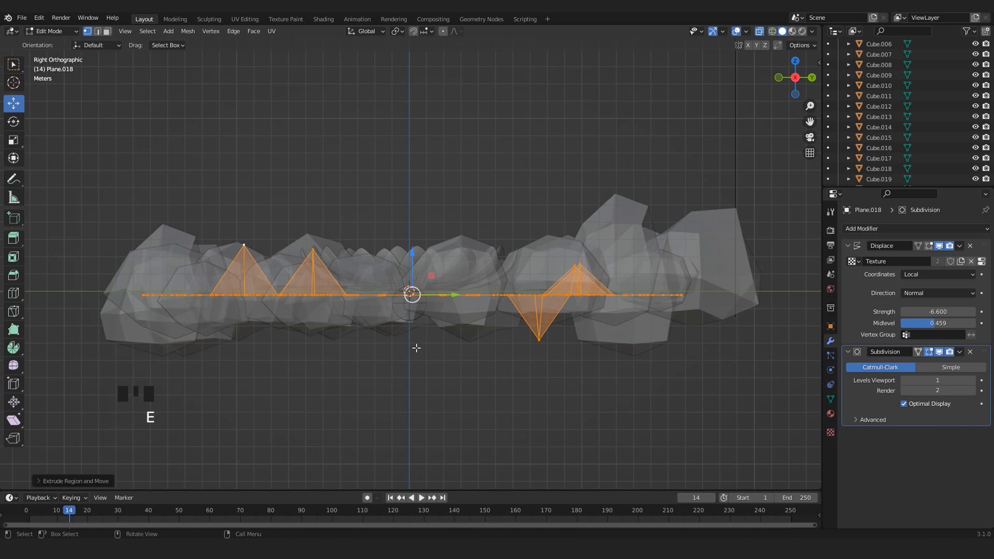
left_click_drag(415, 244, 394, 362)
scroll(384, 440, "down", 2)
scroll(384, 434, "up", 2)
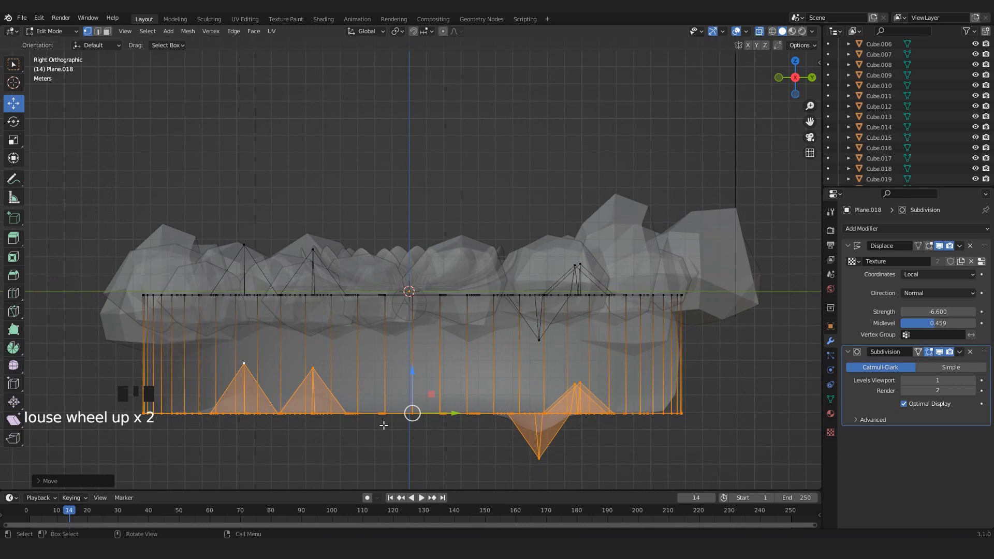
- Flatten the extruded bottom of the water by scaling it to 0 along Z
scroll(286, 382, "down", 2)
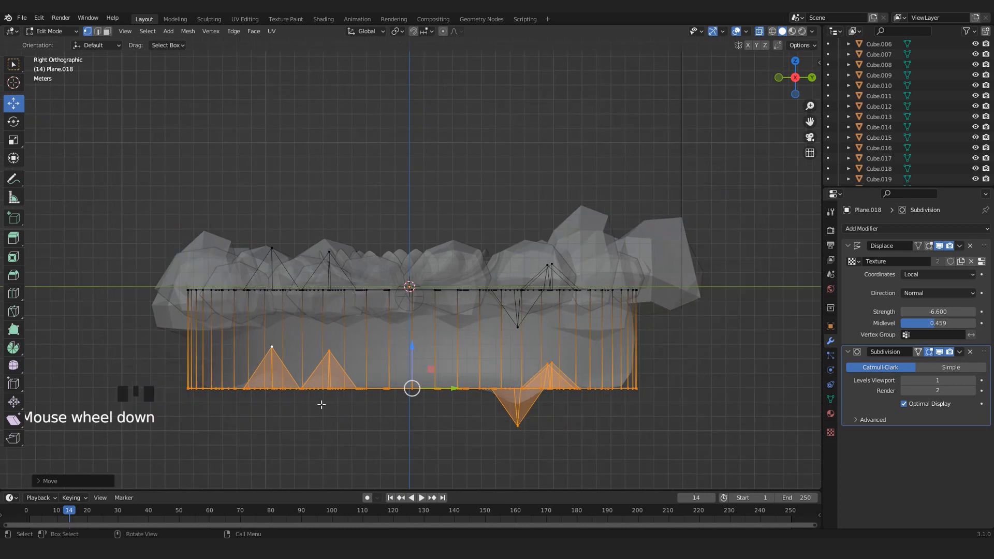
key("s")
key("z")
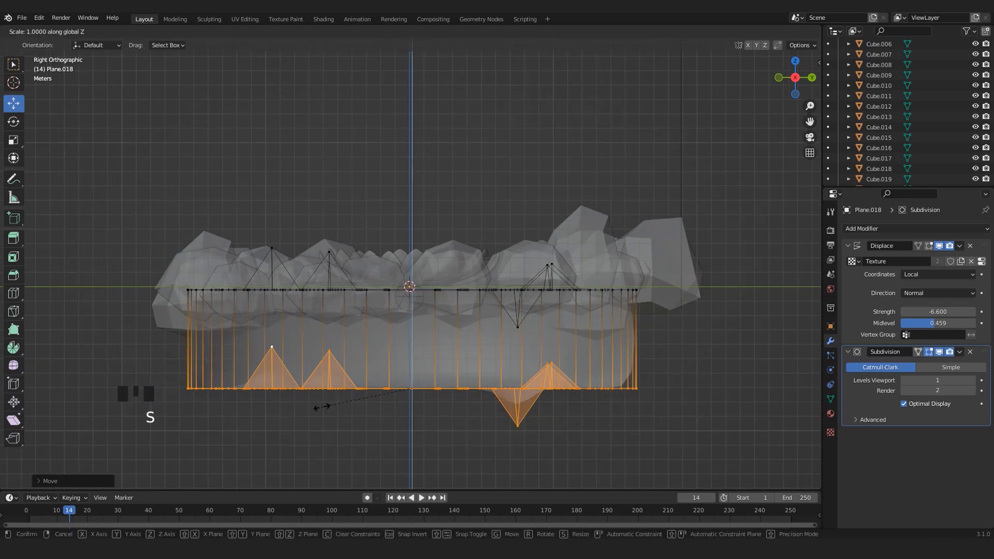
key("0")
key("Return")
- Raise the flattened bottom of the water slightly and return to Object Mode with the rendered camera view
middle_click_drag(322, 406, 395, 348)
mouse_move(411, 303)
left_mouse_down()
mouse_move(409, 331)
mouse_move(408, 265)
left_mouse_up()
key("Tab")
mouse_move(443, 345)
middle_mouse_down()
mouse_move(418, 330)
mouse_move(408, 356)
mouse_move(353, 333)
mouse_move(398, 337)
middle_mouse_up()
key("alt+z")
scroll(478, 315, "down", 2)
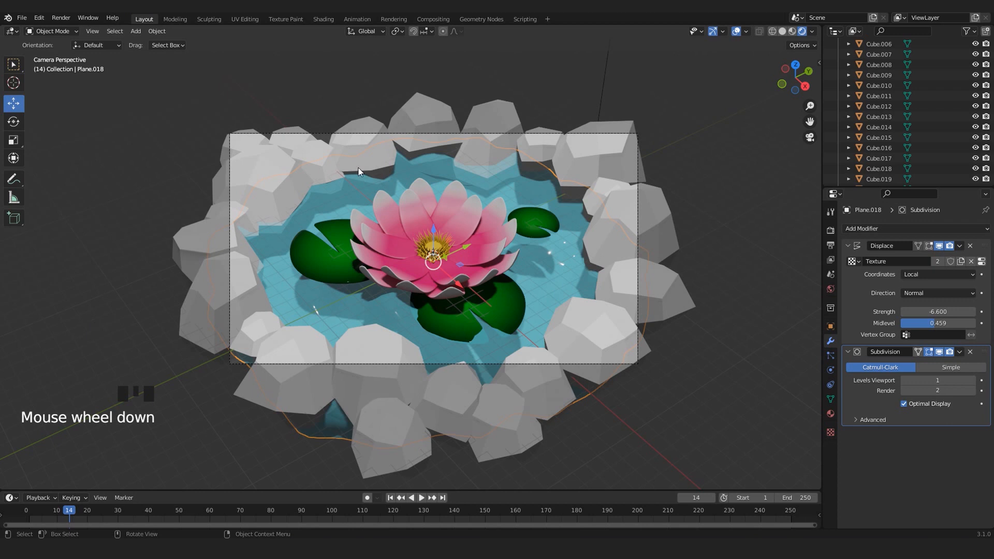
scroll(399, 275, "down", 3)
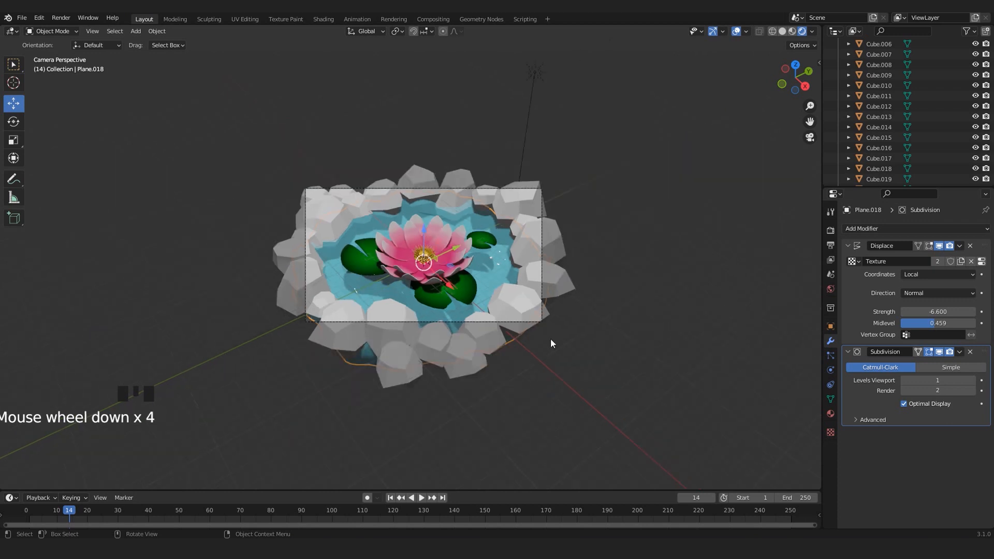
scroll(551, 342, "up", 2)
scroll(552, 351, "up", 1)
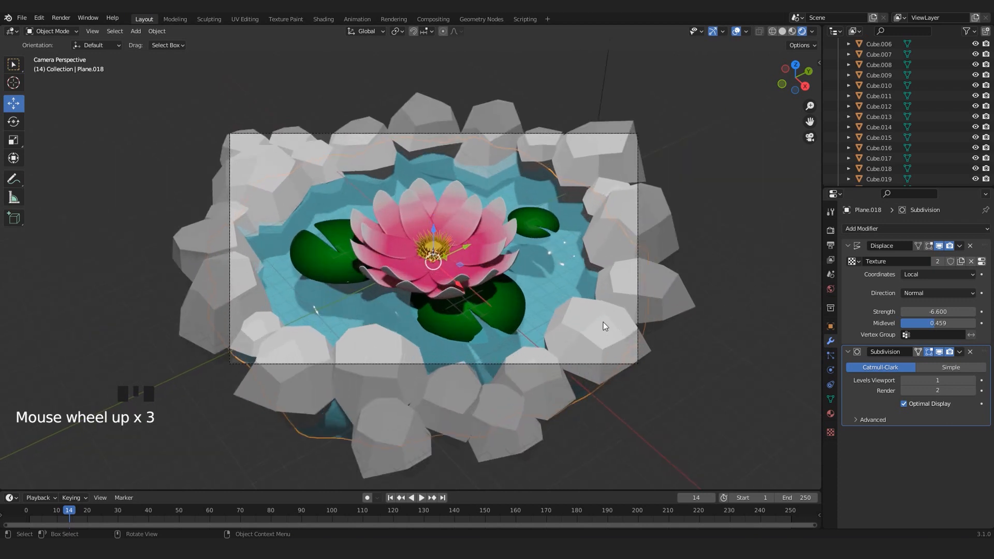
- Create a new material on the stone named Cube with a grey-blue base color of H 0.605, S 0.430, V 0.267
left_click(591, 330)
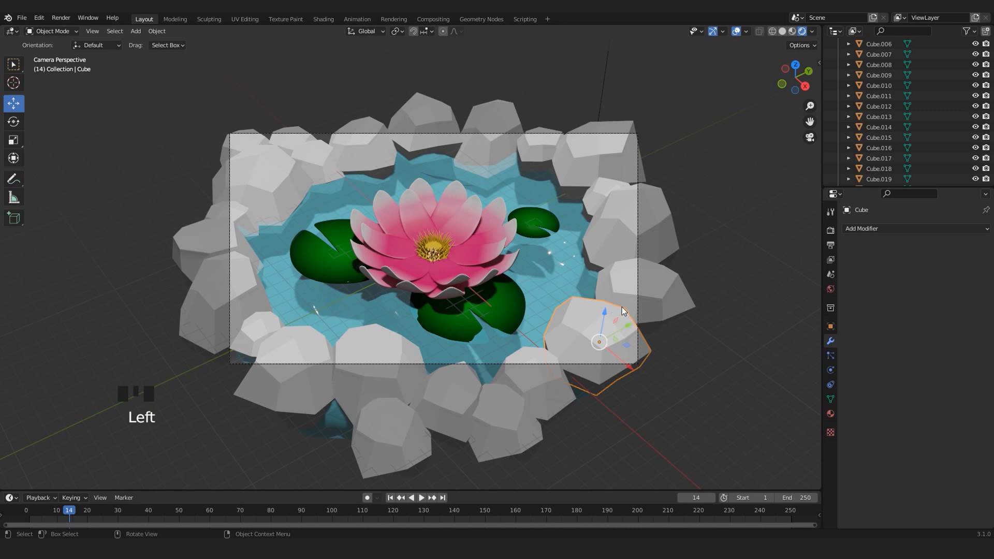
middle_click_drag(400, 352, 395, 333, "shift")
left_click(623, 331)
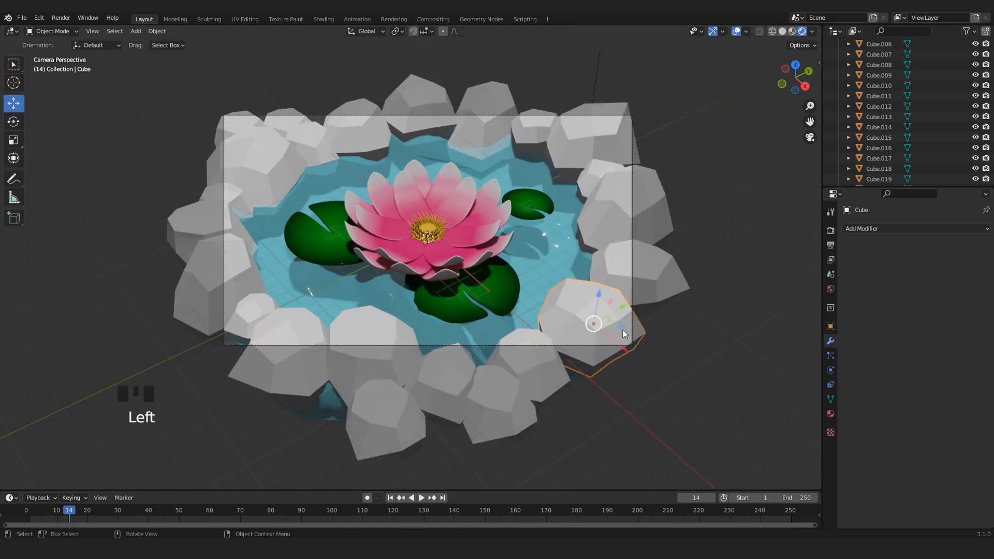
left_click(831, 413)
left_click(882, 271)
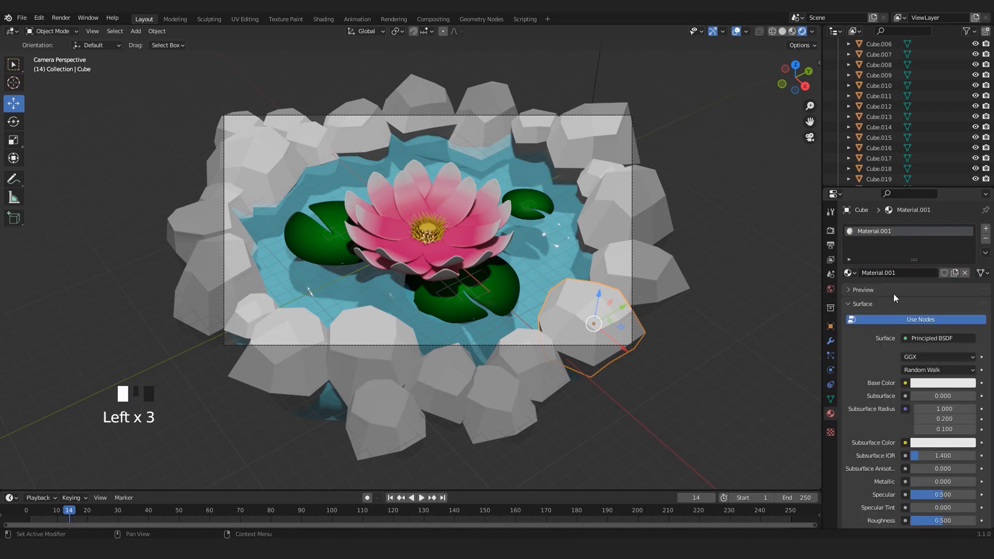
left_click(939, 383)
left_click(925, 267)
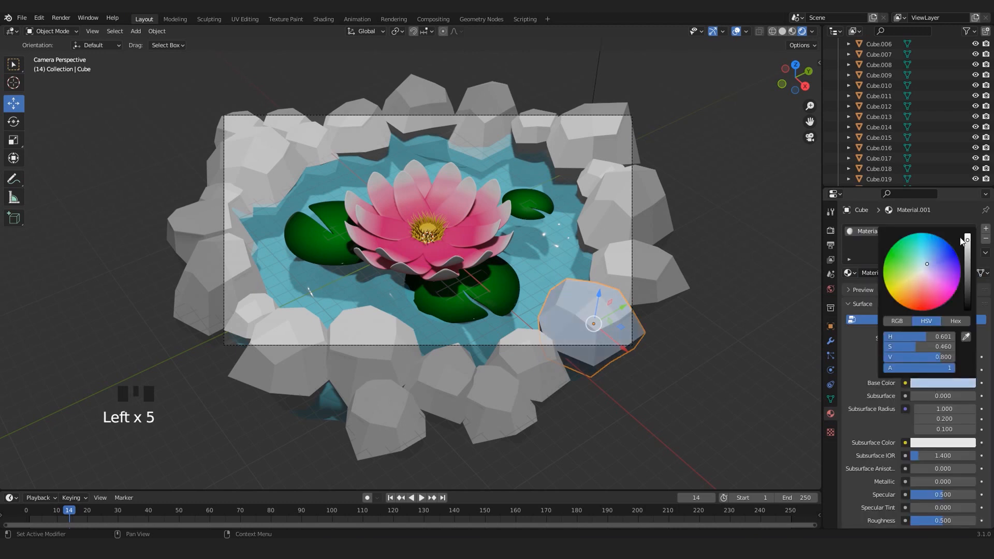
mouse_move(967, 240)
left_mouse_down()
mouse_move(967, 275)
mouse_move(967, 263)
mouse_move(927, 264)
mouse_move(967, 266)
left_mouse_up()
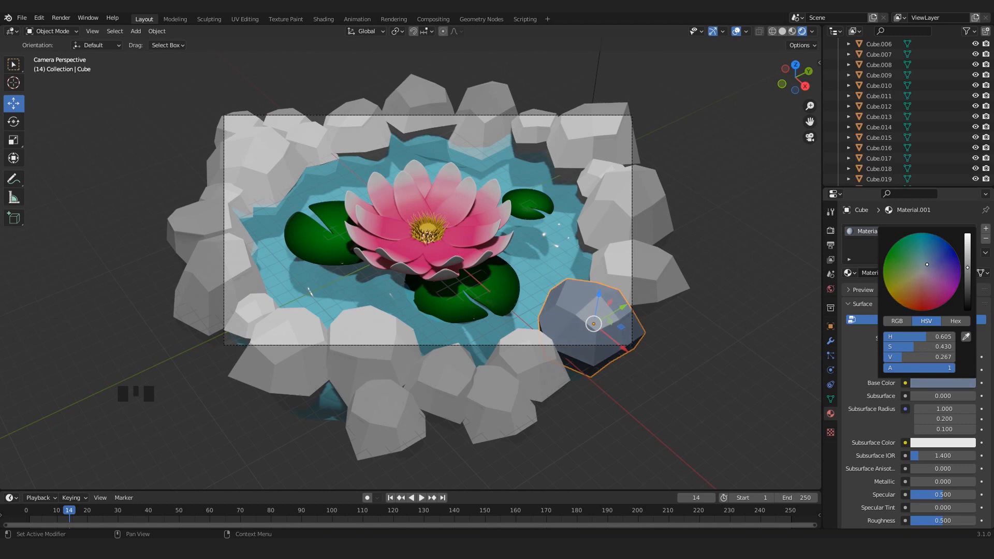
- Rename the stone's new material to stones
double_click(870, 232)
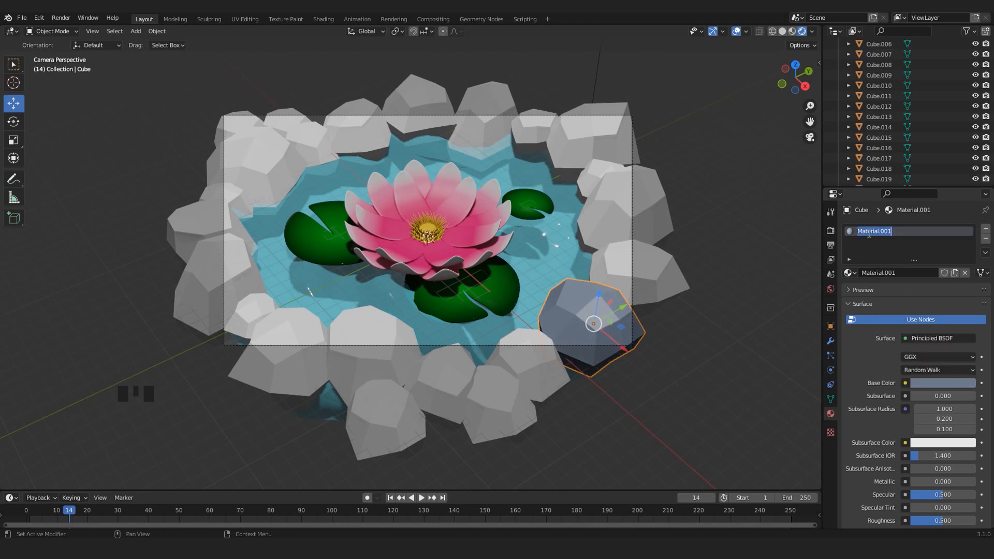
type("ston")
key("Return")
- Copy the stones material to all the stones, Cube through Cube.022, and set its base color to H 0.605, S 0.437, V 0.467
left_click(879, 137)
scroll(880, 121, "up", 5)
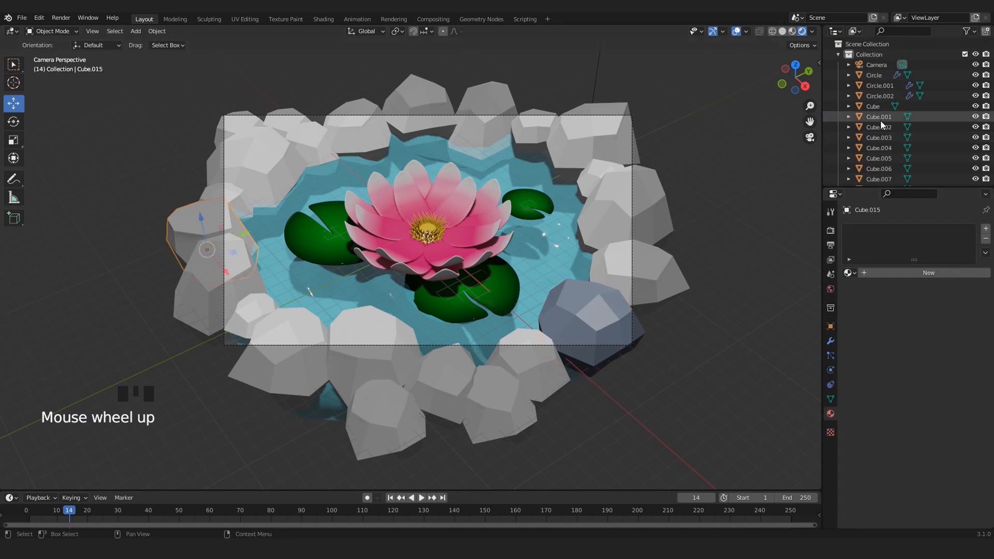
left_click(875, 106)
scroll(880, 119, "down", 6)
left_click(878, 127, "shift")
left_click(986, 253)
left_click(922, 284)
left_click(943, 383)
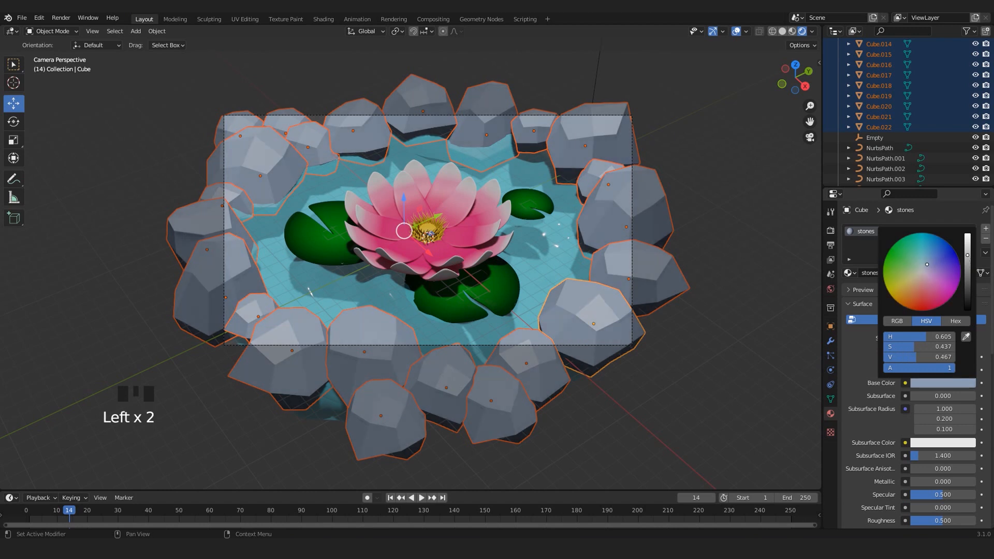
middle_click_drag(803, 210, 728, 231, "shift")
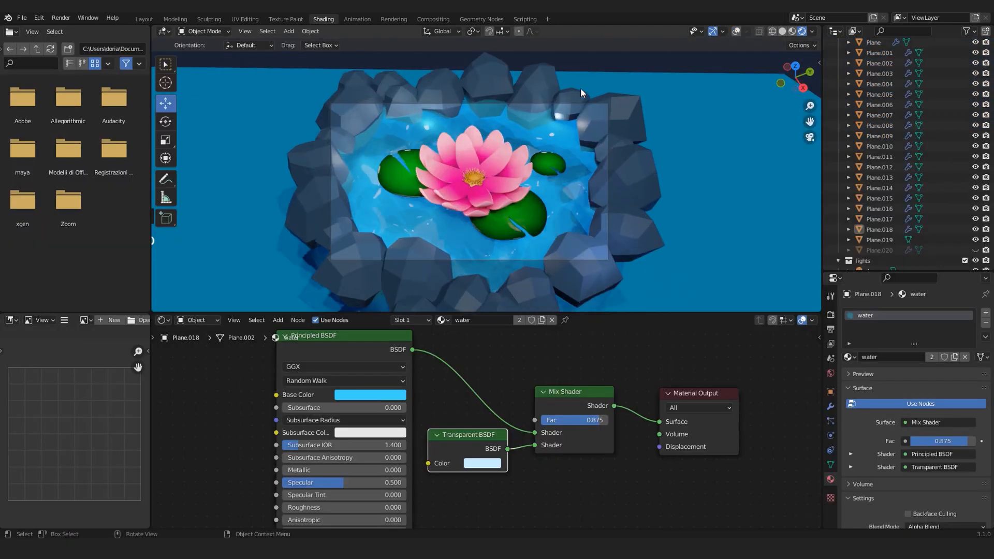
scroll(581, 93, "up", 2)
scroll(581, 93, "down", 3)
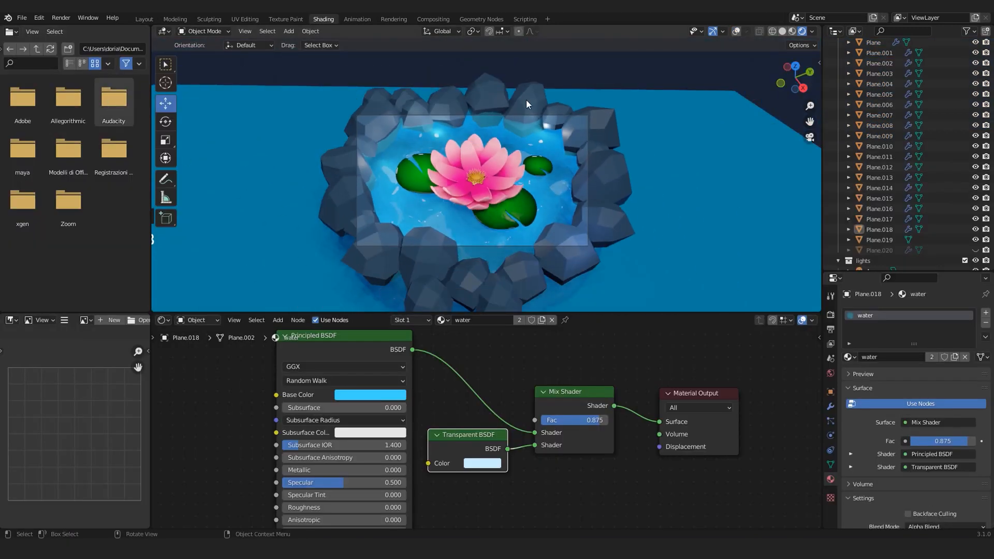
scroll(611, 140, "up", 2)
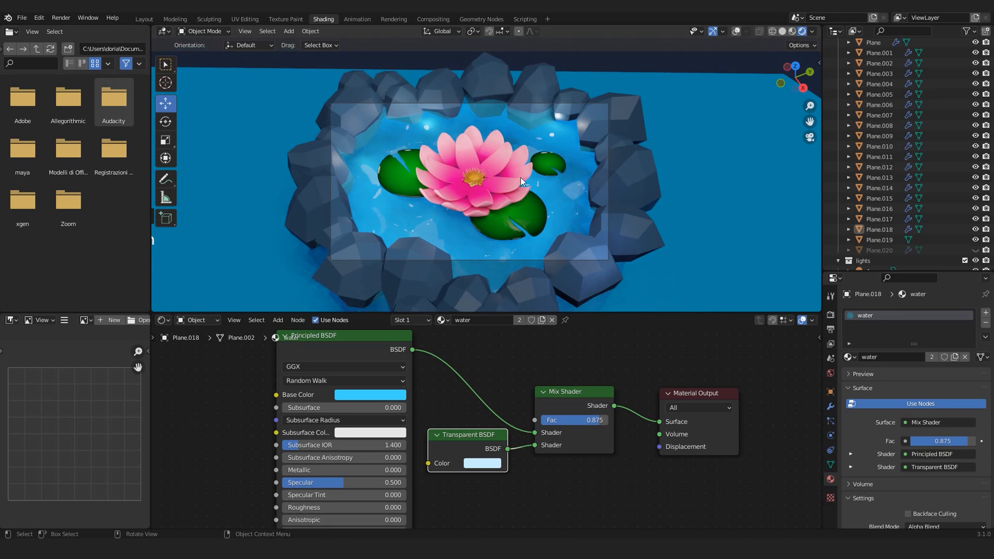
middle_click_drag(546, 229, 500, 197)
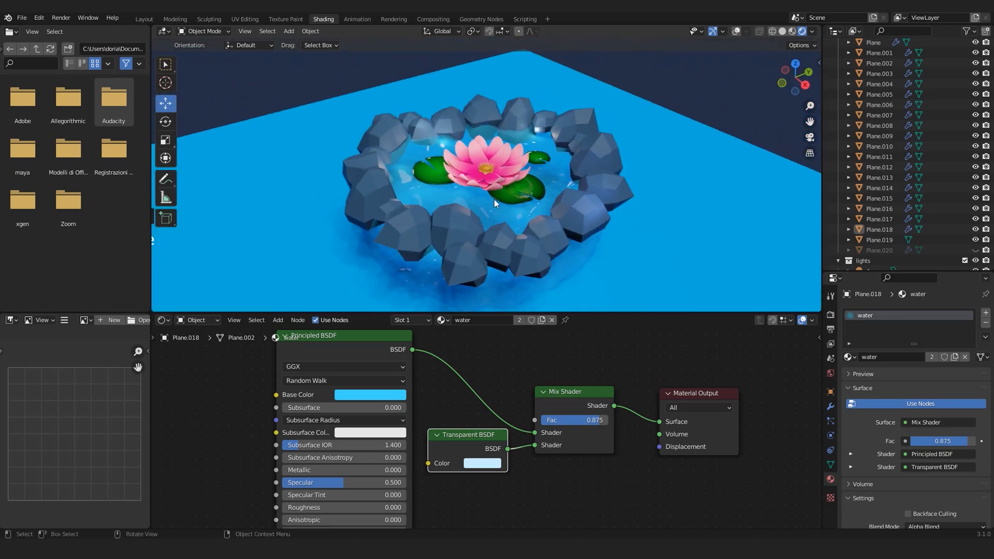
- Turn the viewport overlays back on and select the water to review its Mix Shader and Transparent BSDF setup
left_click(736, 31)
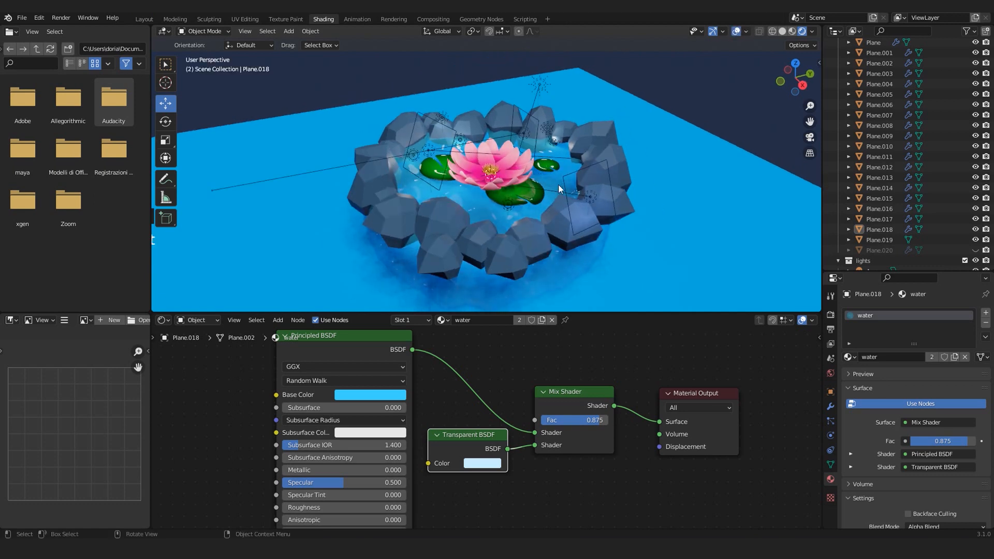
middle_click_drag(561, 181, 539, 158)
left_click(582, 272)
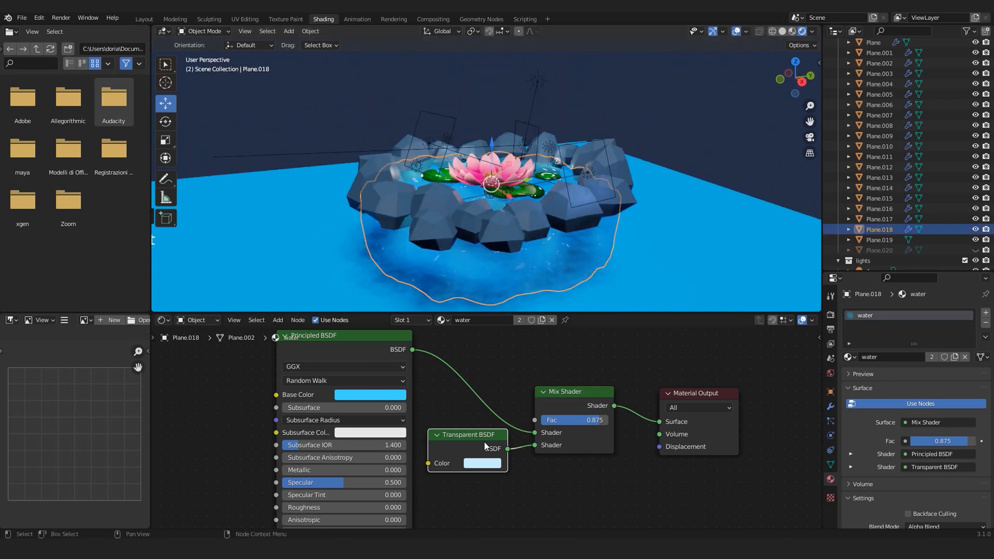
scroll(589, 400, "up", 2)
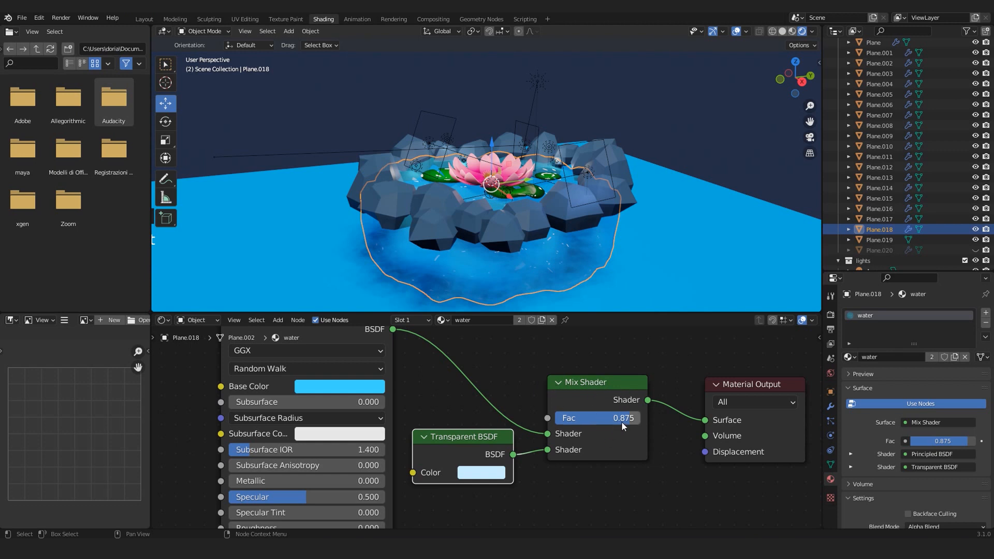
scroll(624, 422, "down", 1)
scroll(521, 235, "down", 2)
- Select the large ground plane beneath the pond and inspect its material's base color
left_click(649, 237)
middle_click_drag(649, 236, 424, 197)
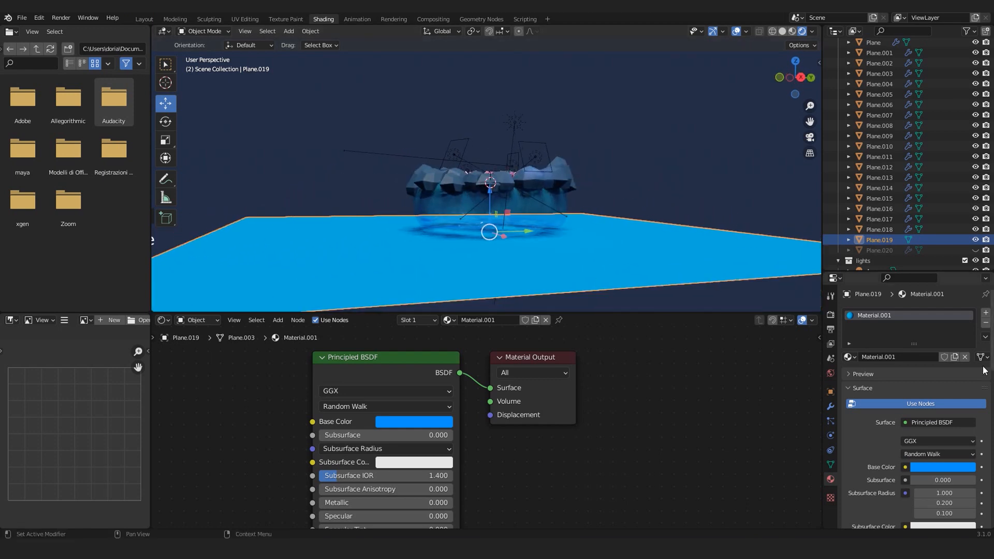
middle_click_drag(304, 421, 374, 430)
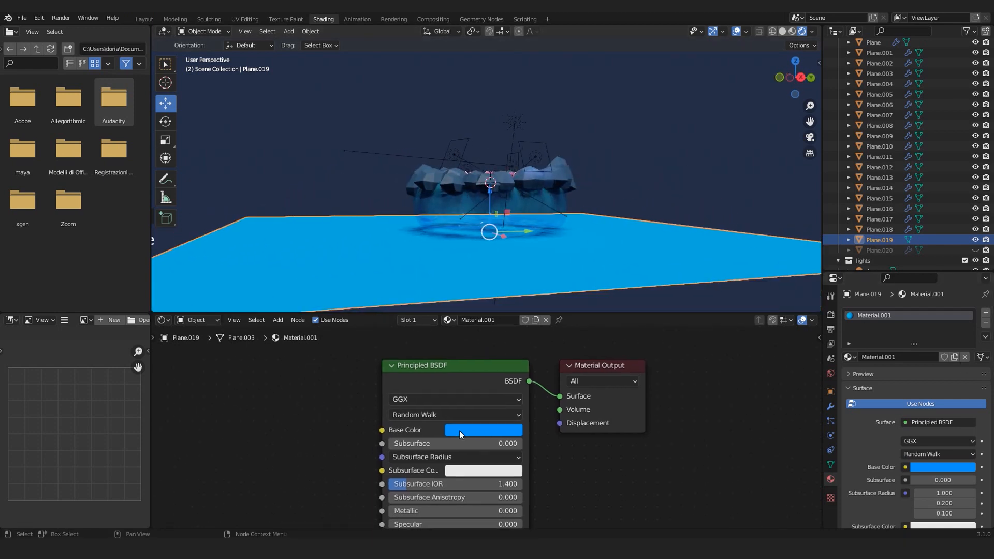
left_click(460, 430)
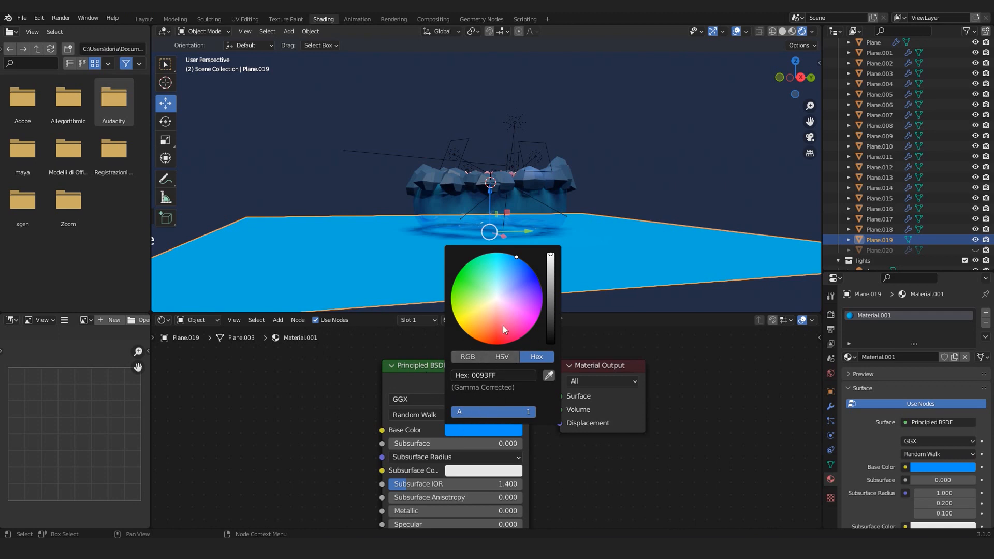
middle_click_drag(592, 146, 561, 232)
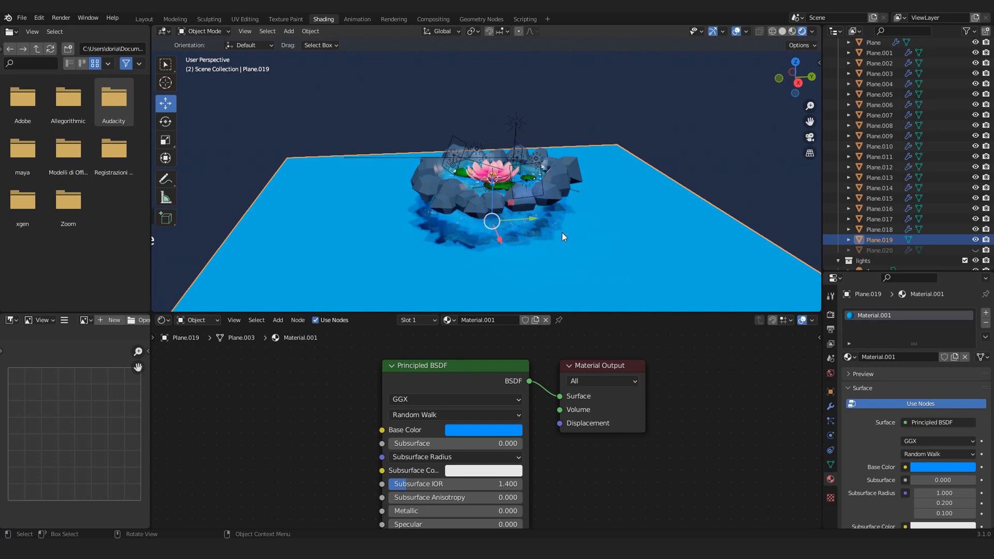
- From the camera view, hide and unhide the ground plane twice to compare the pond with and without it
scroll(560, 232, "up", 2)
key("KP_0")
key("h")
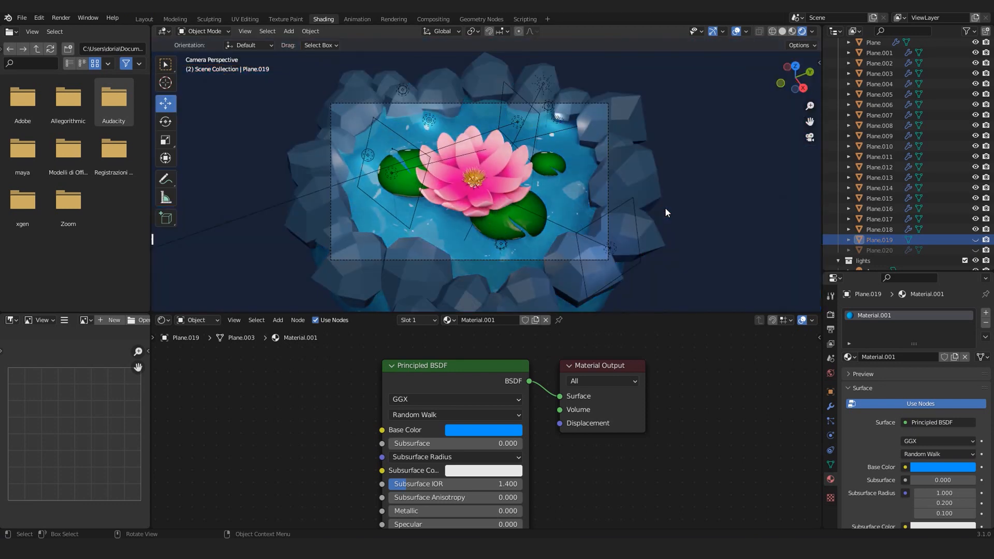
key("alt+h")
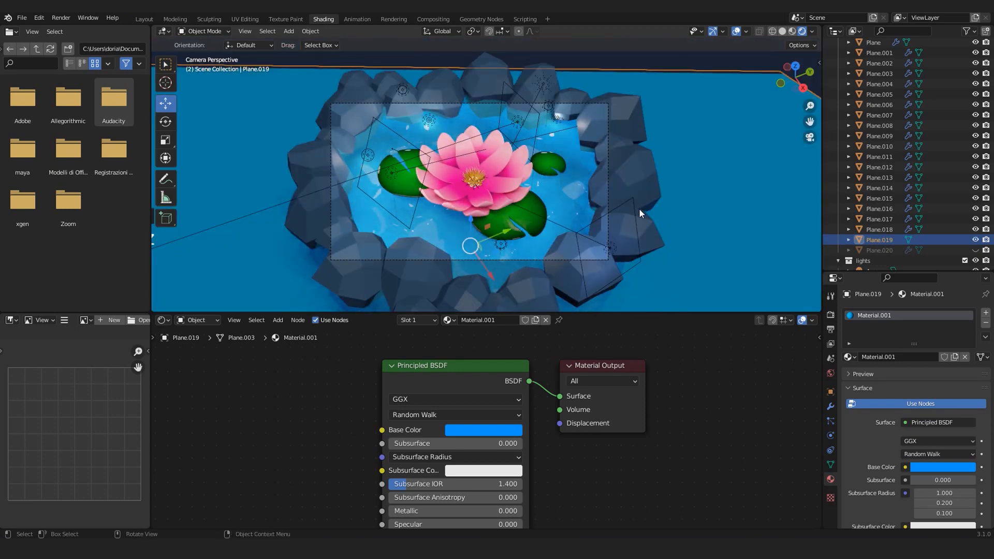
key("h")
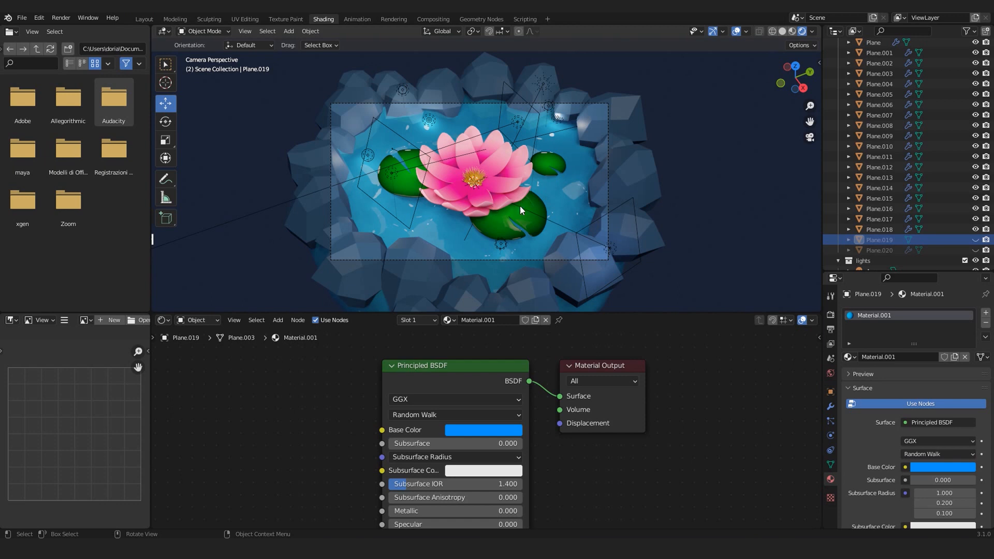
key("alt+h")
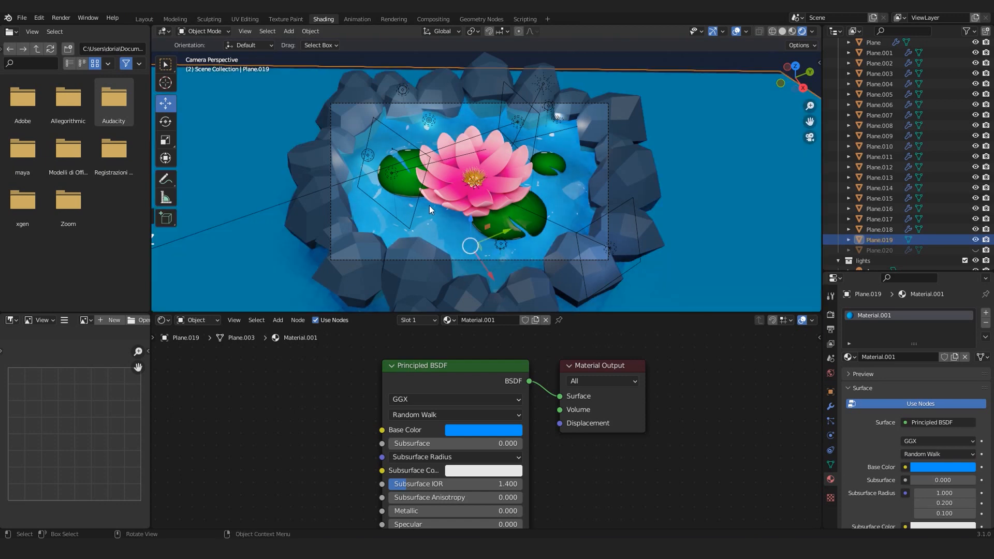
- Select a flower petal and examine its material nodes, including the color of the ColorRamp's first stop
scroll(431, 207, "down", 2)
scroll(439, 211, "up", 2)
middle_click_drag(475, 181, 459, 191, "shift")
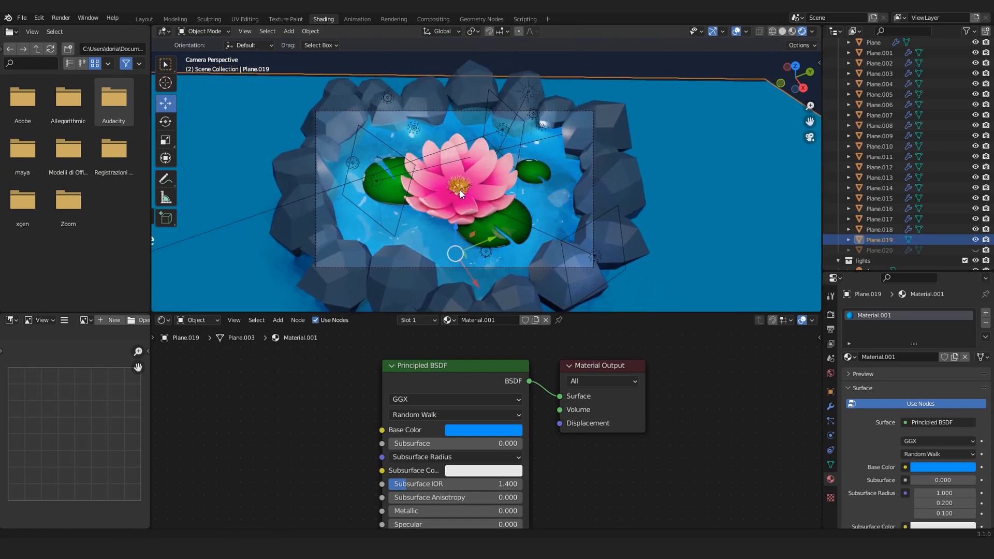
scroll(460, 190, "down", 1)
scroll(489, 190, "up", 2)
scroll(488, 174, "up", 2)
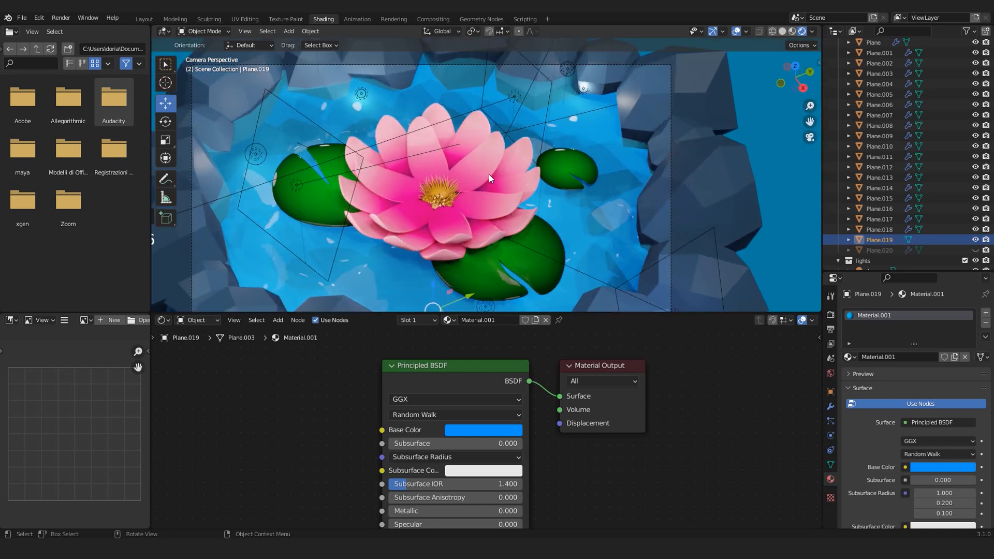
left_click(481, 168)
middle_click_drag(486, 171, 529, 179, "shift")
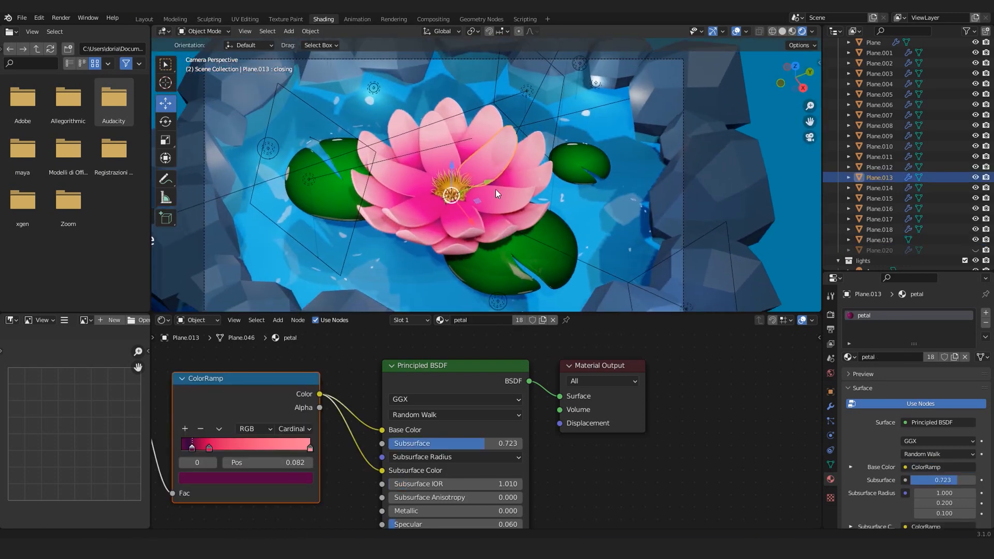
scroll(228, 457, "down", 2)
middle_click_drag(228, 457, 555, 440)
scroll(472, 453, "up", 3)
scroll(480, 469, "down", 1)
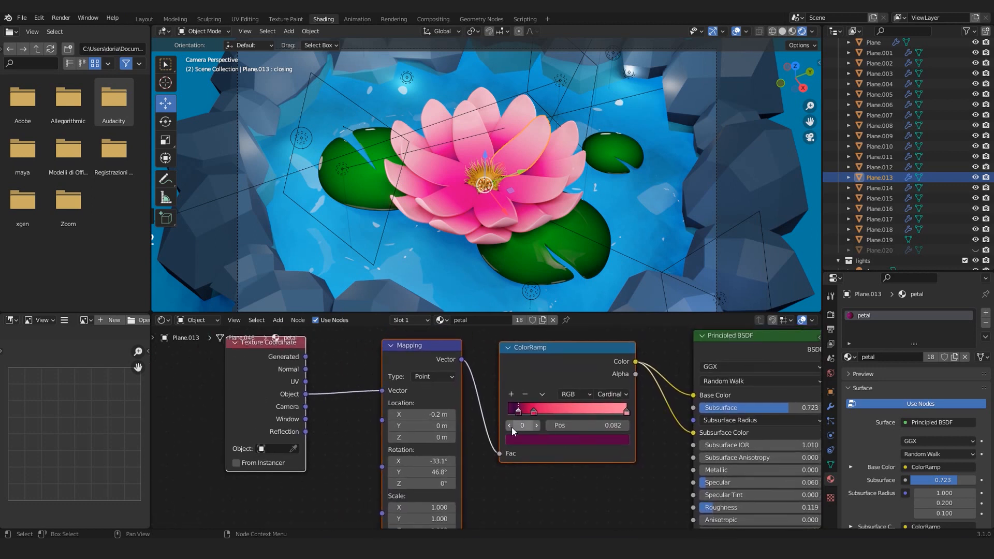
left_click(517, 414)
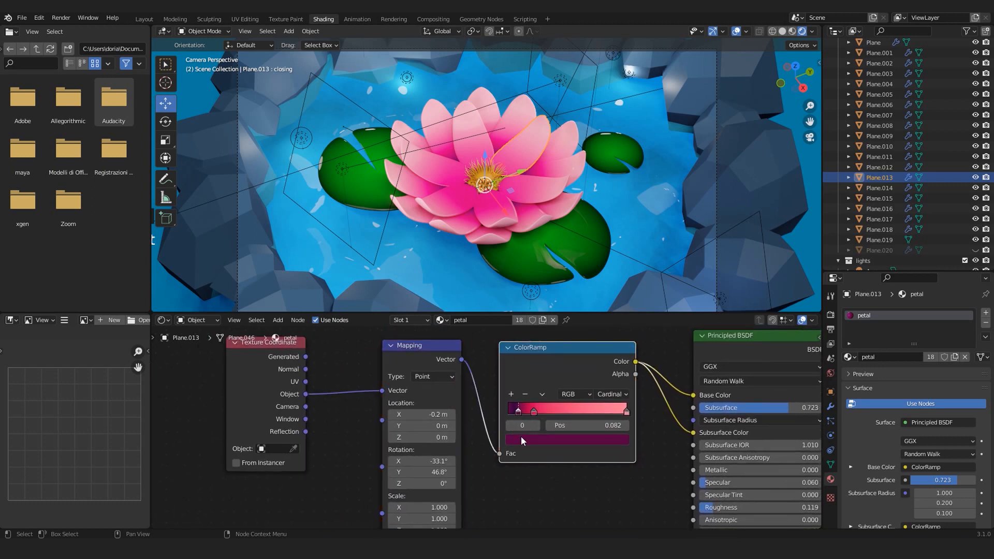
left_click(521, 438)
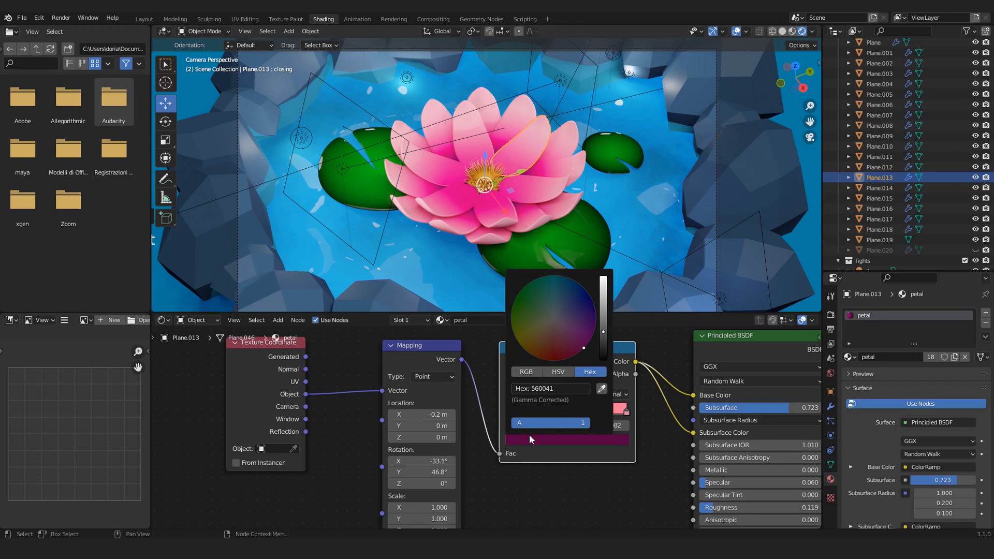
scroll(508, 147, "up", 4)
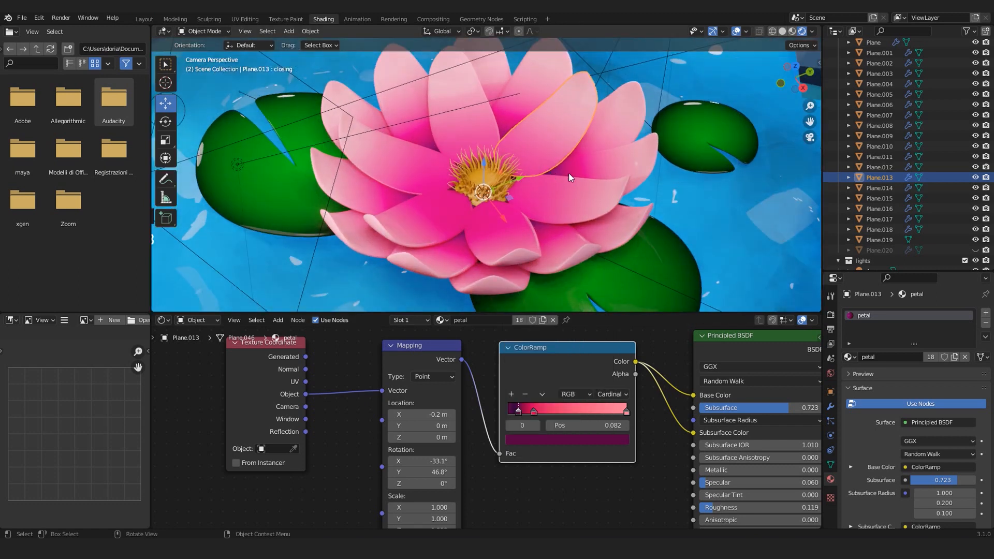
scroll(568, 173, "down", 6)
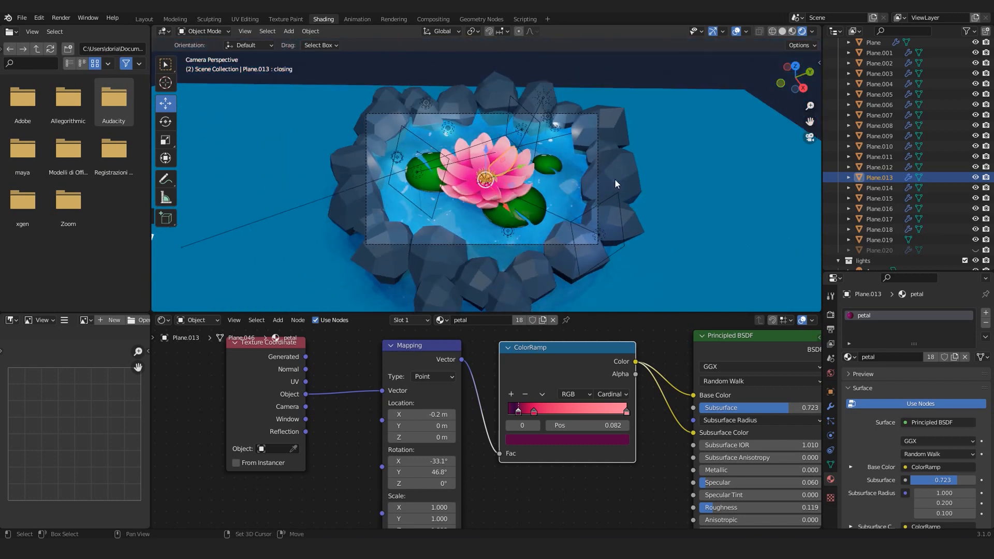
scroll(565, 182, "up", 4)
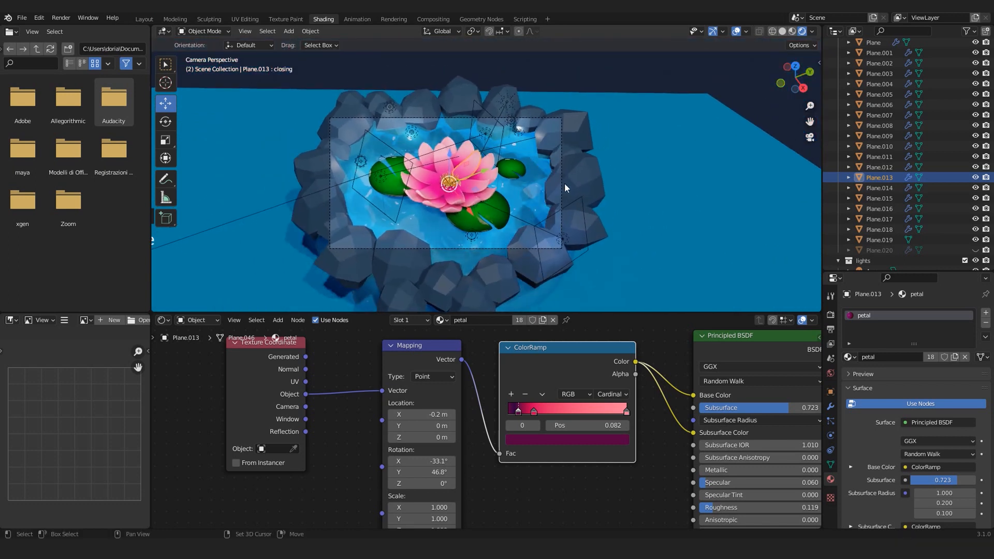
scroll(564, 182, "down", 3)
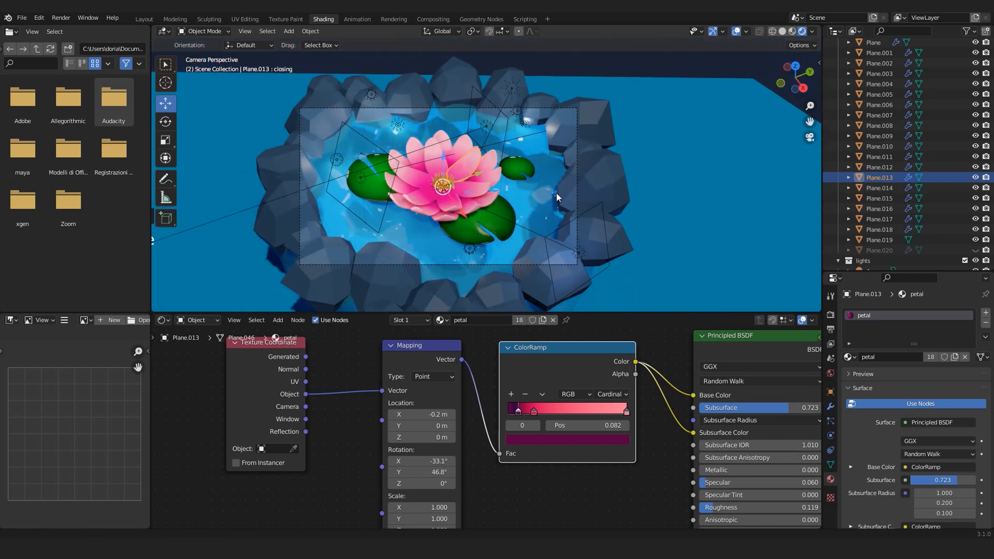
middle_click_drag(557, 191, 584, 198, "shift")
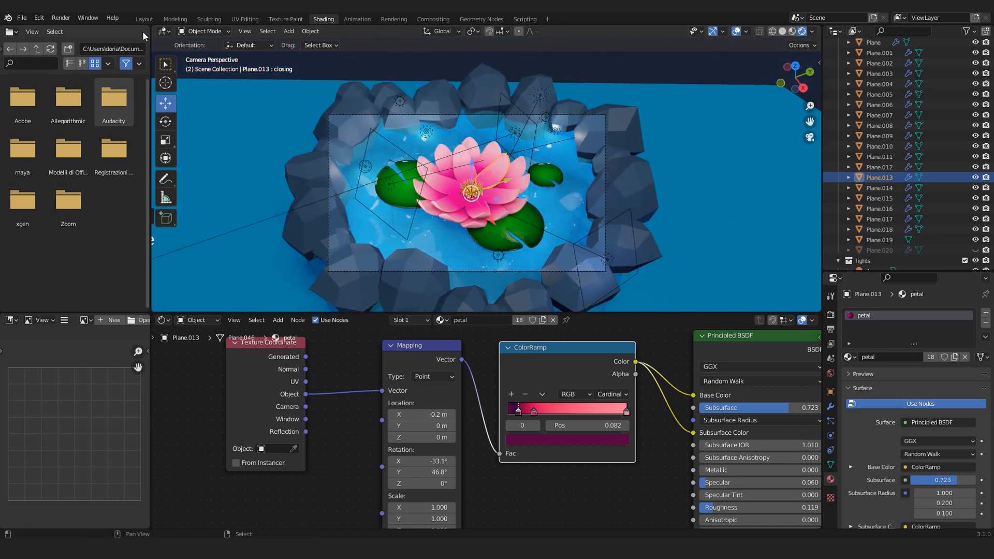
- Switch to the Layout workspace and show the scene through the camera with rendered shading
left_click(144, 19)
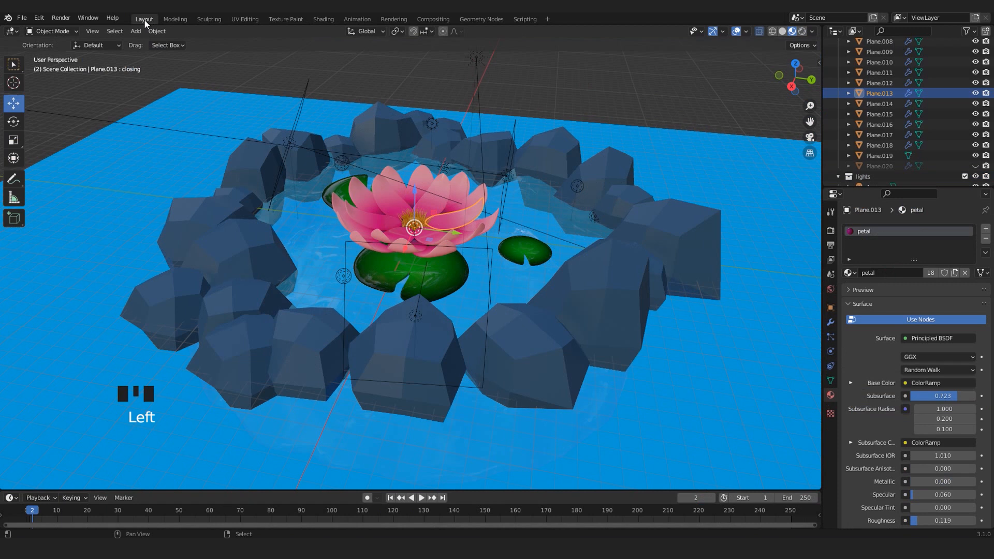
mouse_move(321, 176)
middle_mouse_down()
mouse_move(352, 215)
mouse_move(403, 223)
middle_mouse_up()
middle_click_drag(475, 266, 455, 258)
middle_click_drag(419, 165, 490, 166)
key("KP_0")
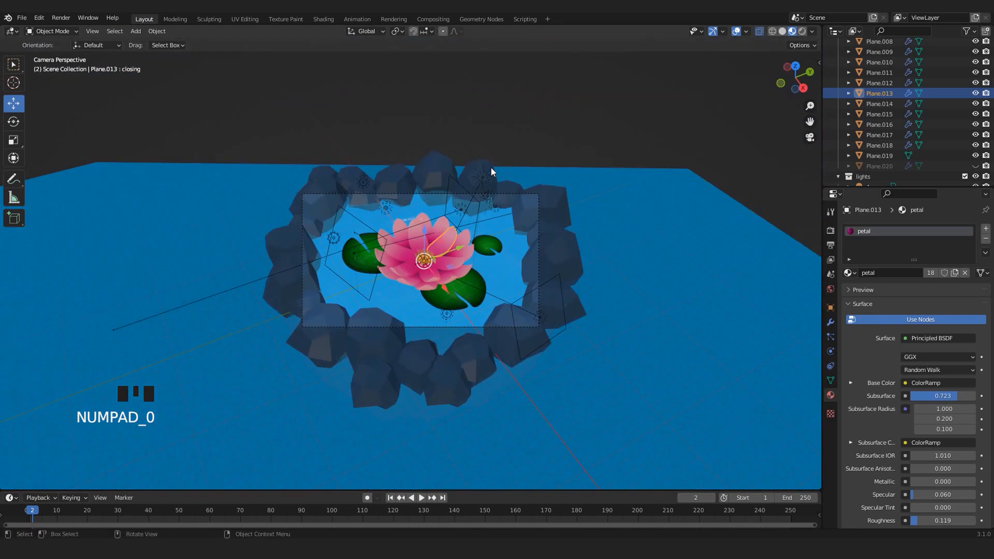
scroll(461, 292, "up", 3)
middle_click_drag(461, 292, 471, 269, "shift")
scroll(471, 269, "up", 2)
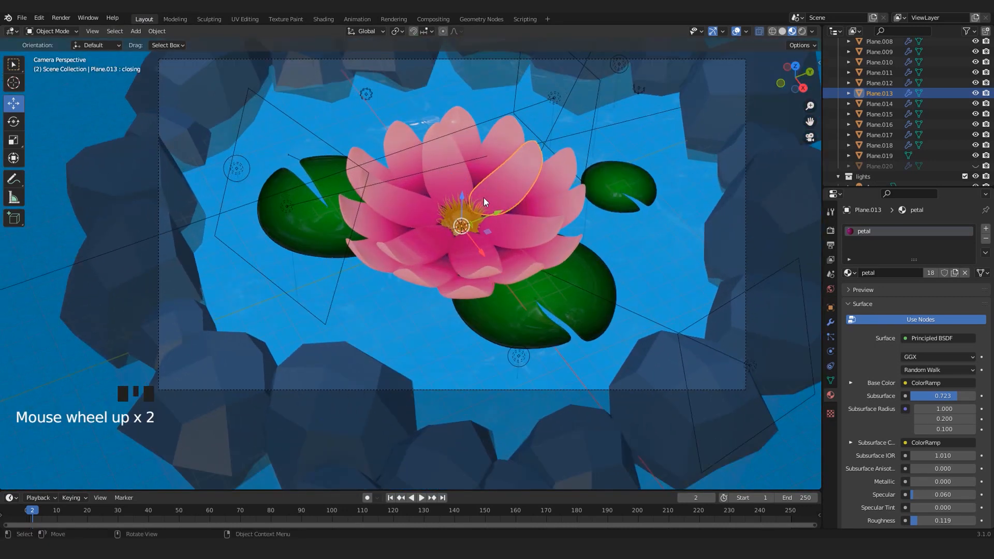
scroll(485, 202, "down", 2)
middle_click_drag(523, 171, 783, 94, "shift")
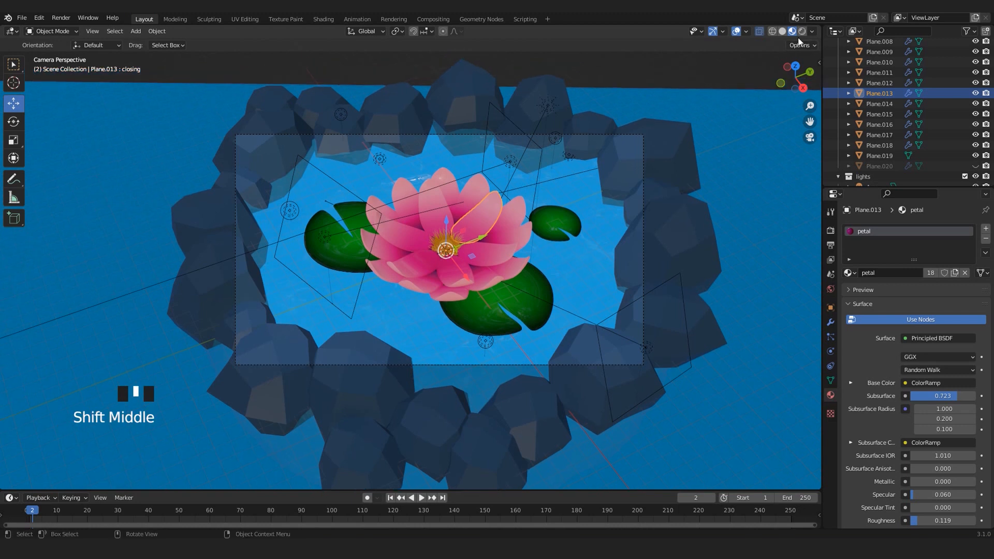
left_click(802, 31)
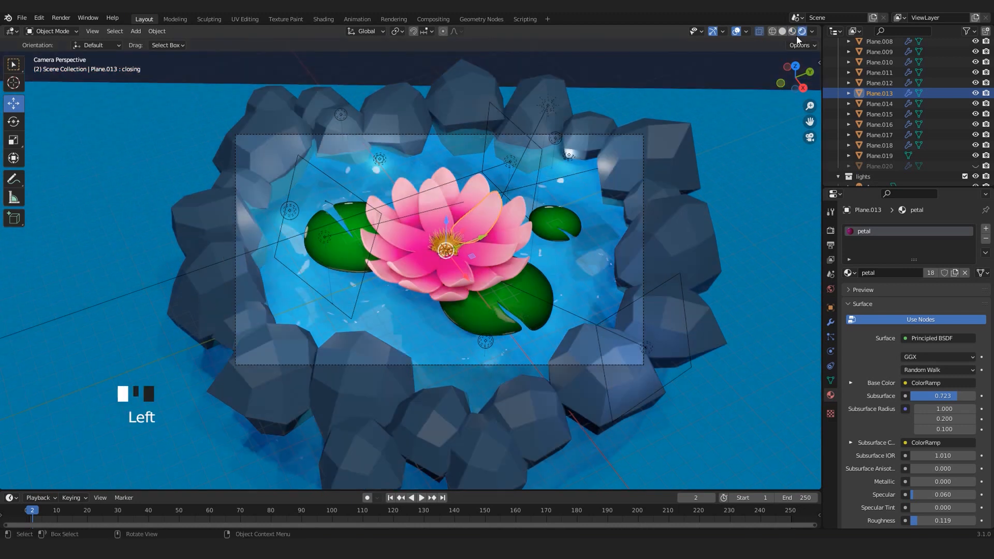
scroll(470, 288, "up", 1)
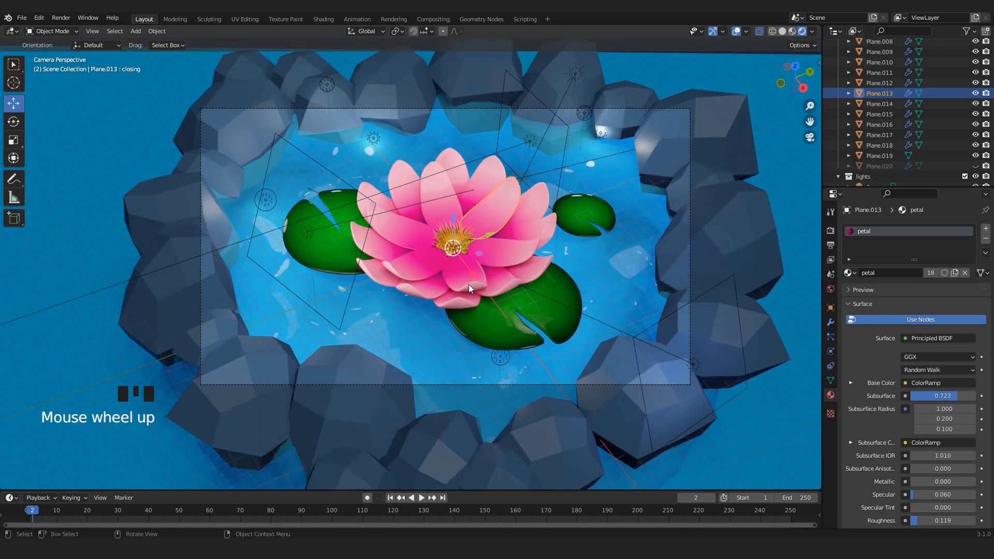
scroll(470, 288, "down", 1)
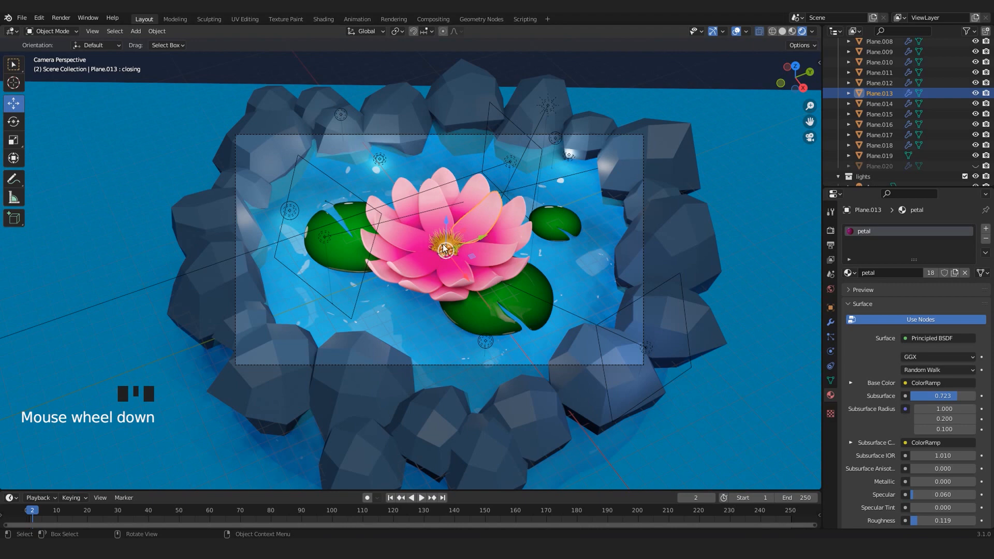
- Select the area light named Area beside the large lily pad and inspect its color and power
scroll(393, 254, "up", 1)
left_click(314, 230)
middle_click_drag(313, 229, 411, 333)
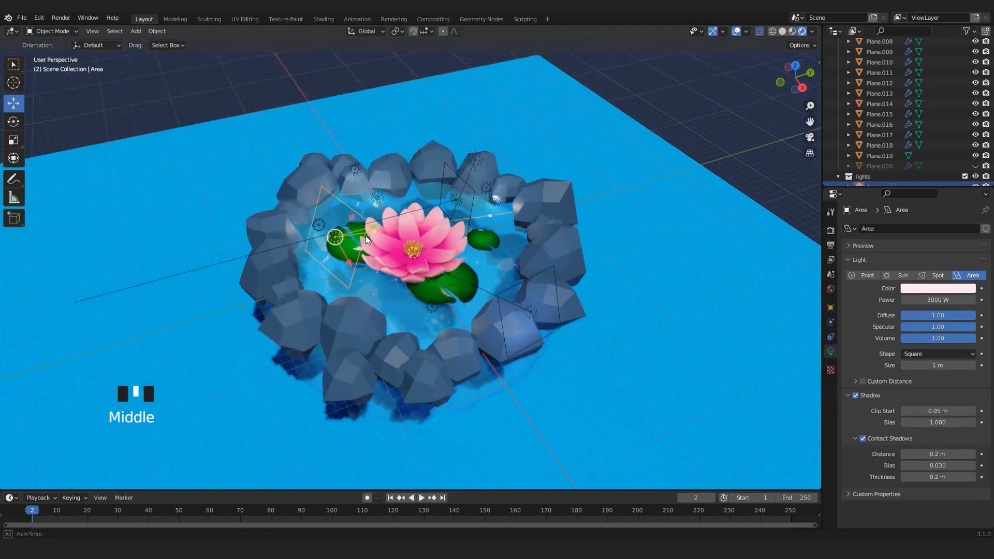
scroll(328, 200, "up", 2)
scroll(411, 333, "down", 1)
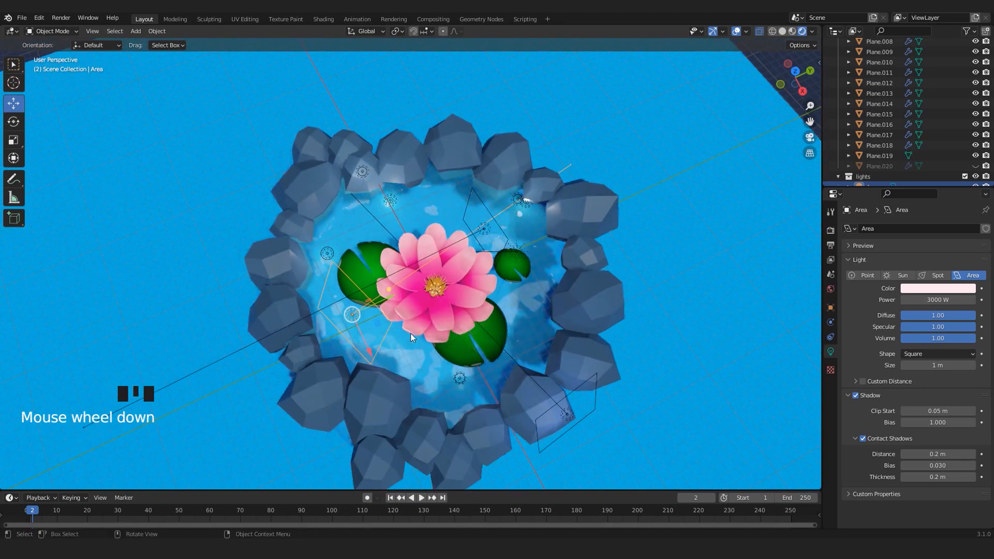
left_click(918, 288)
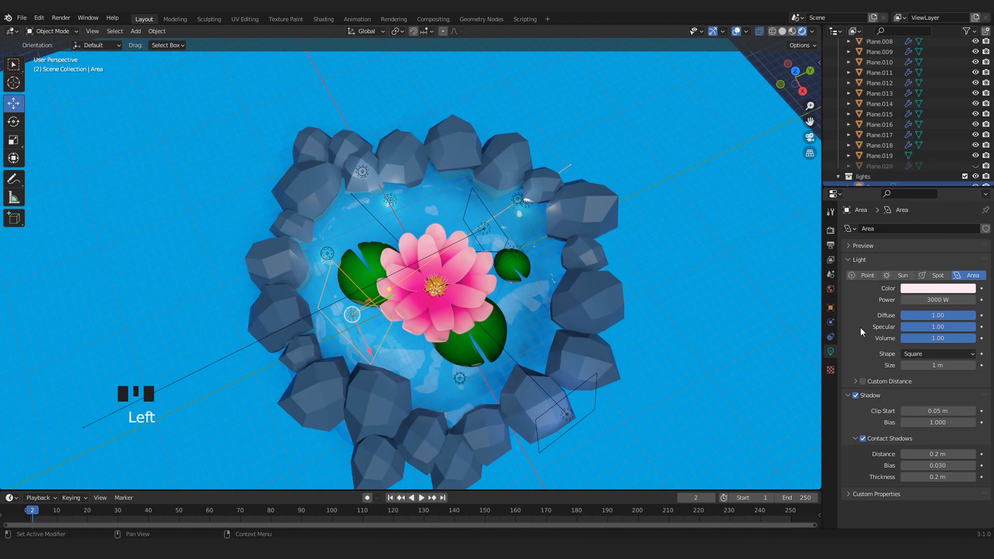
- Select the area lights Area.001 and Area.002 in turn to inspect their color and power
middle_click_drag(488, 268, 617, 252)
left_click(629, 271)
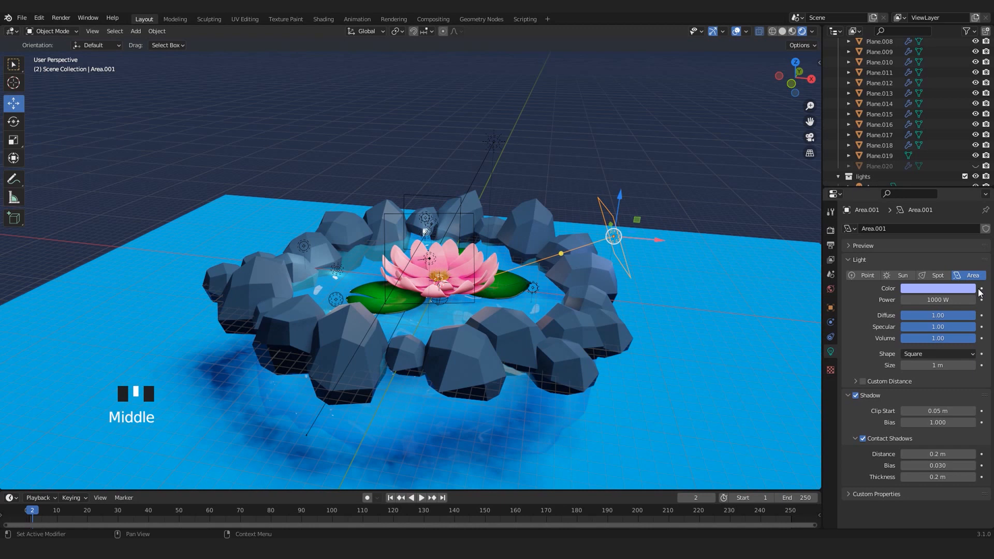
middle_click_drag(580, 207, 504, 240)
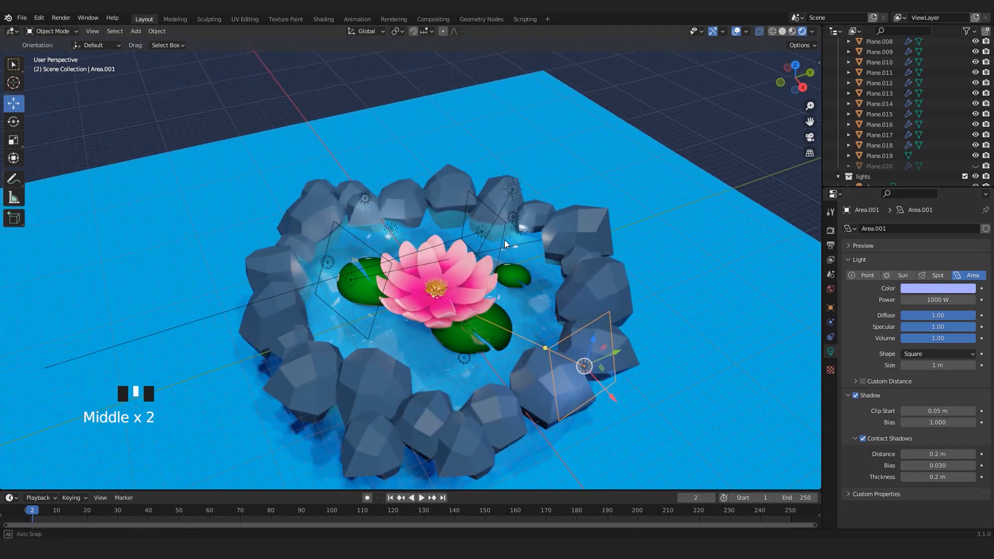
middle_click_drag(458, 268, 486, 187)
scroll(500, 251, "up", 2)
left_click(505, 246)
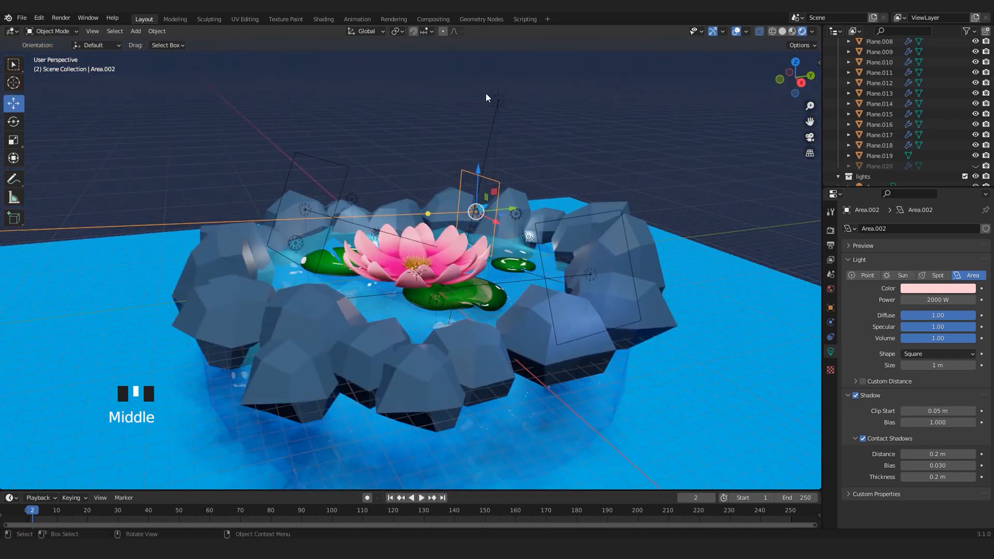
- Select the sun light Sun.001 above the pond and inspect its color, strength and angle
left_click(497, 102)
middle_click_drag(496, 103, 476, 145)
scroll(495, 144, "up", 1)
scroll(495, 144, "down", 1)
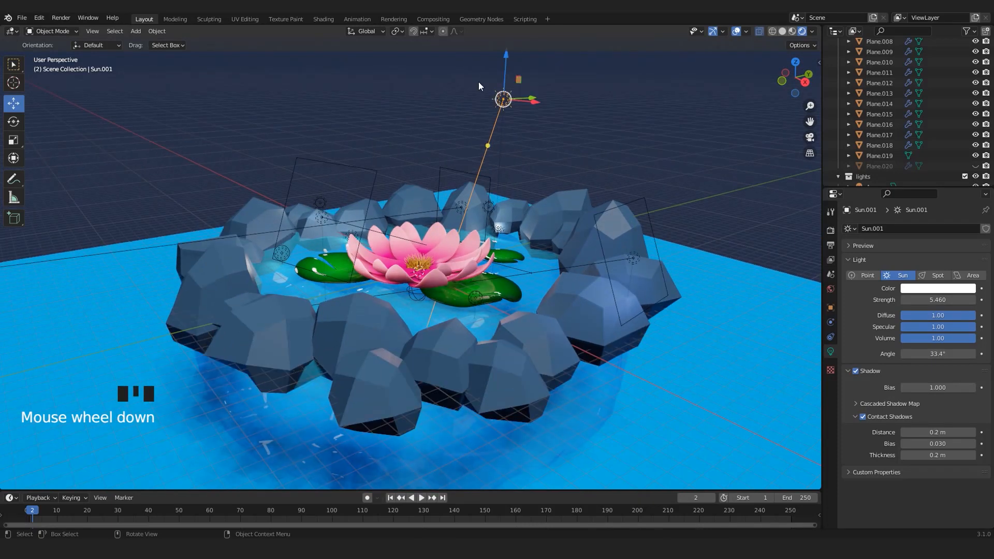
middle_click_drag(446, 122, 204, 196)
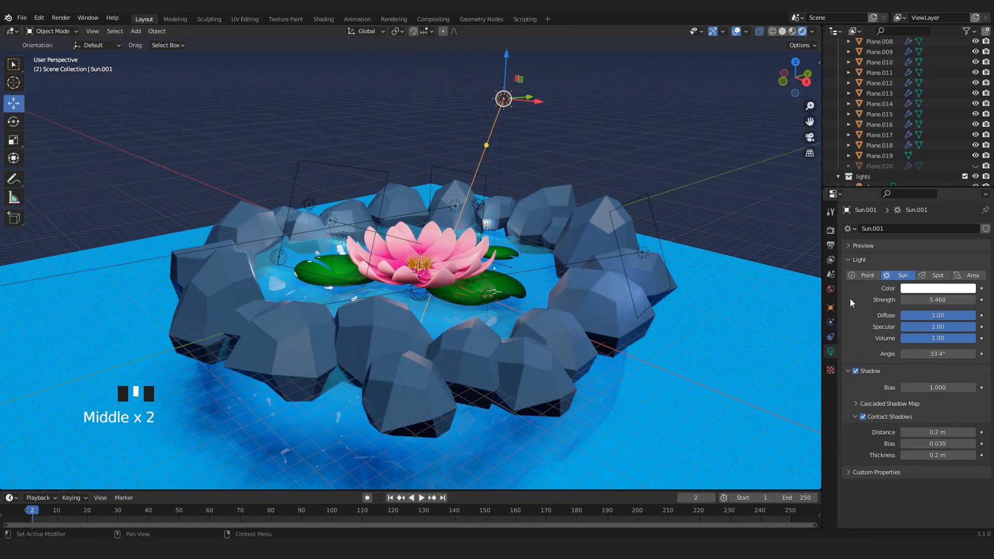
middle_click_drag(474, 197, 470, 229)
middle_click_drag(313, 250, 348, 275, "shift")
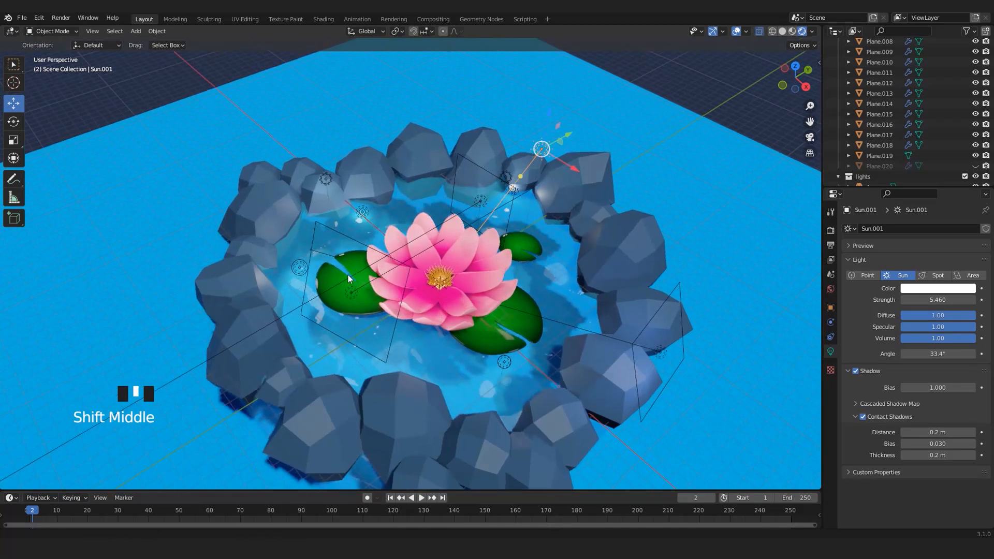
- From the camera view, select the point light Point.001 behind the flower and inspect its power, radius and position near the rocks
key("KP_0")
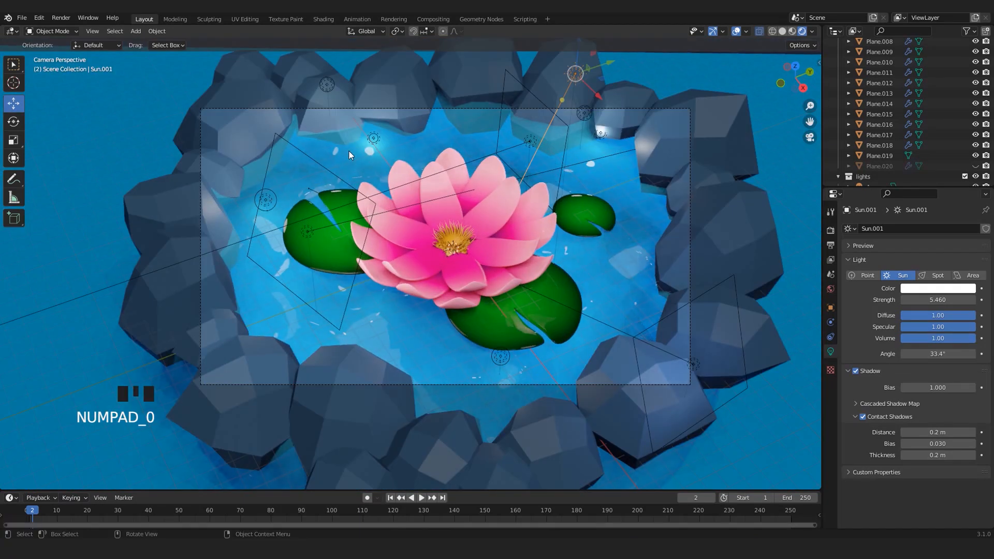
left_click(373, 142)
left_click(374, 141)
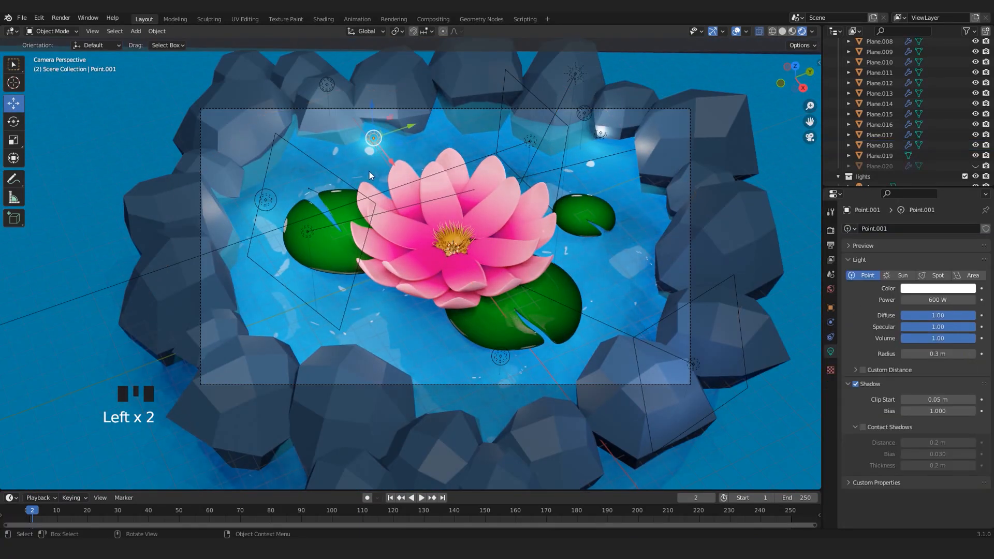
key("KP_Decimal")
scroll(371, 175, "down", 14)
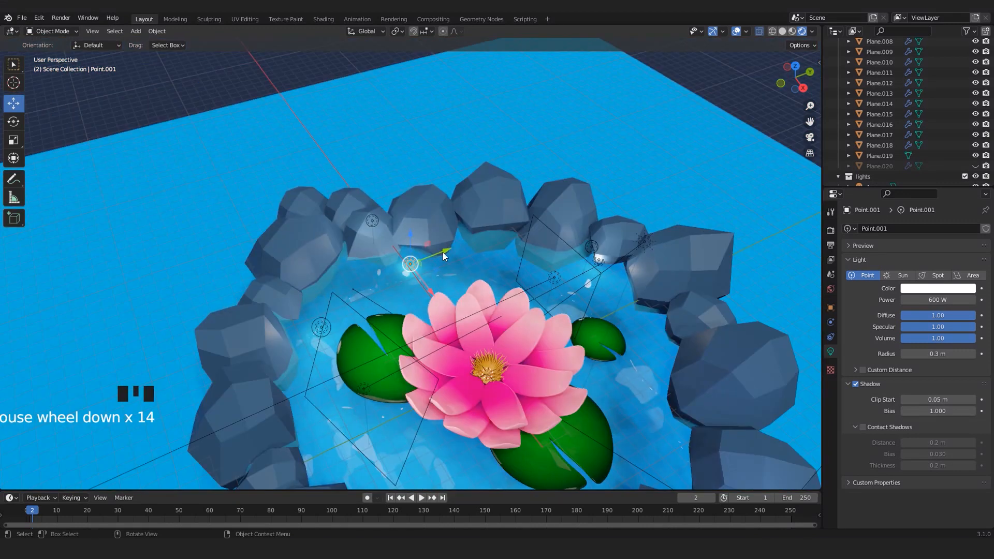
scroll(443, 253, "up", 2)
middle_click_drag(327, 321, 374, 284)
scroll(381, 282, "up", 2)
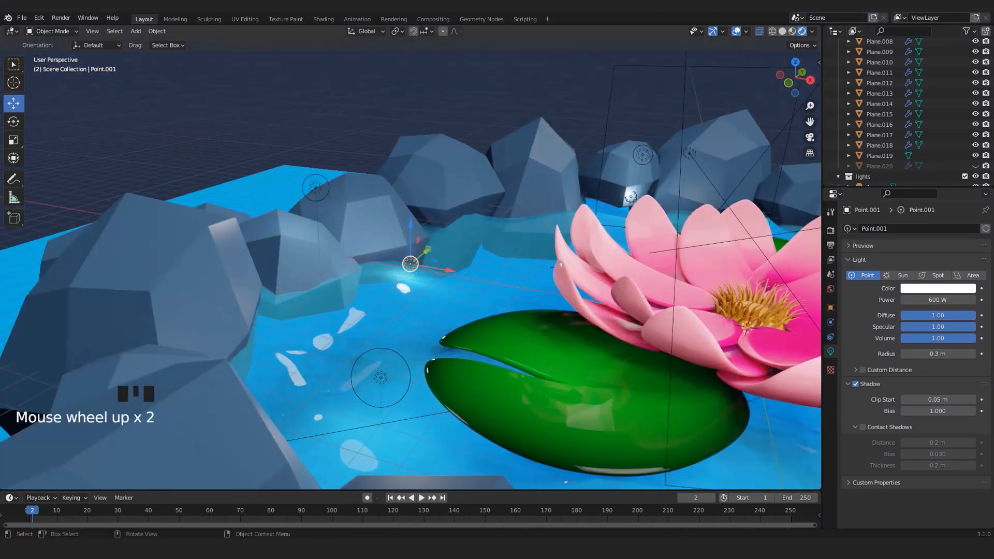
scroll(388, 299, "up", 3)
scroll(391, 284, "down", 5)
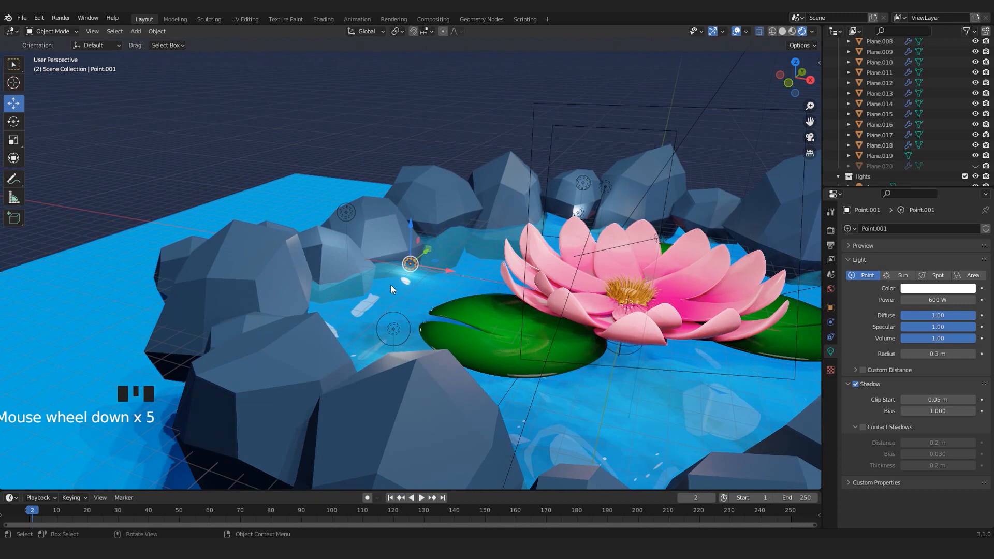
- Raise the point light Point.001 slightly along the Z axis and check the lighting through the camera
scroll(404, 254, "up", 4)
mouse_move(414, 228)
left_mouse_down()
mouse_move(408, 242)
mouse_move(410, 207)
mouse_move(409, 310)
mouse_move(419, 217)
left_mouse_up()
scroll(429, 231, "down", 5)
middle_click_drag(489, 258, 481, 294)
key("KP_0")
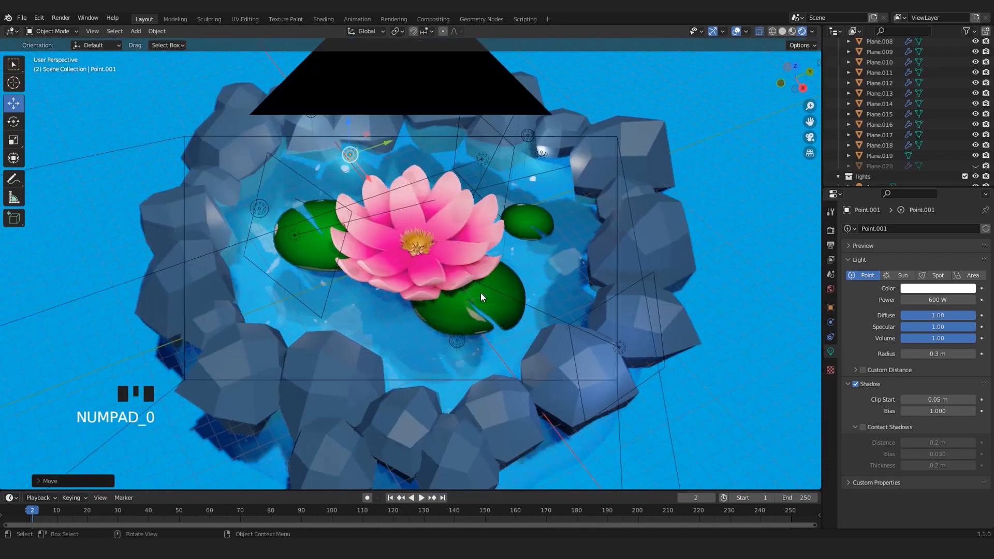
middle_click_drag(495, 240, 518, 243, "shift")
scroll(605, 245, "up", 2)
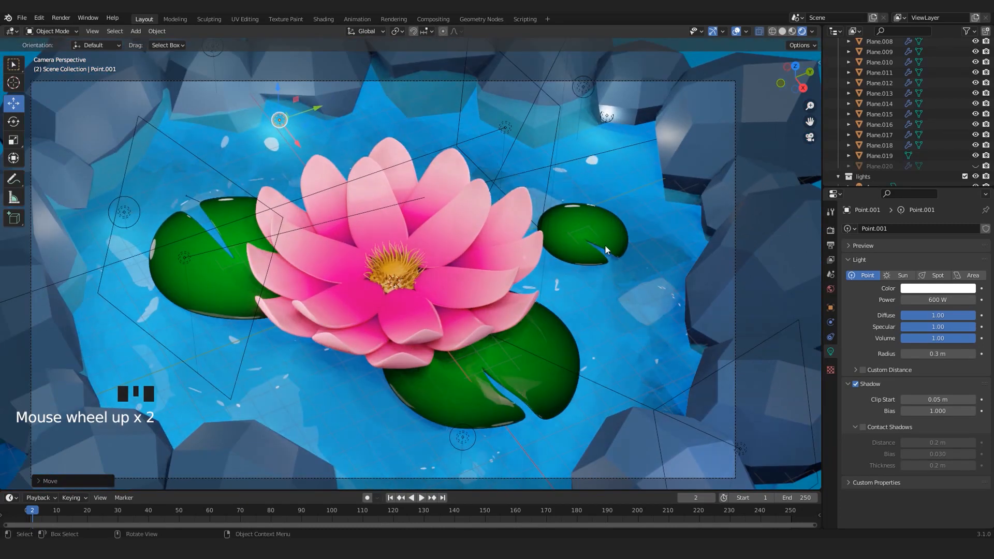
scroll(575, 232, "down", 4)
middle_click_drag(426, 241, 447, 240, "shift")
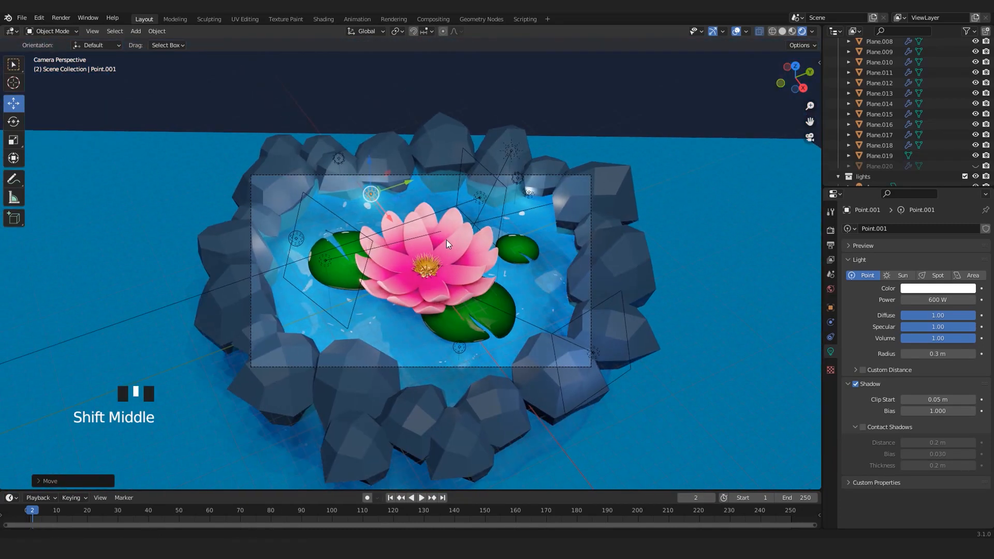
scroll(446, 240, "up", 2)
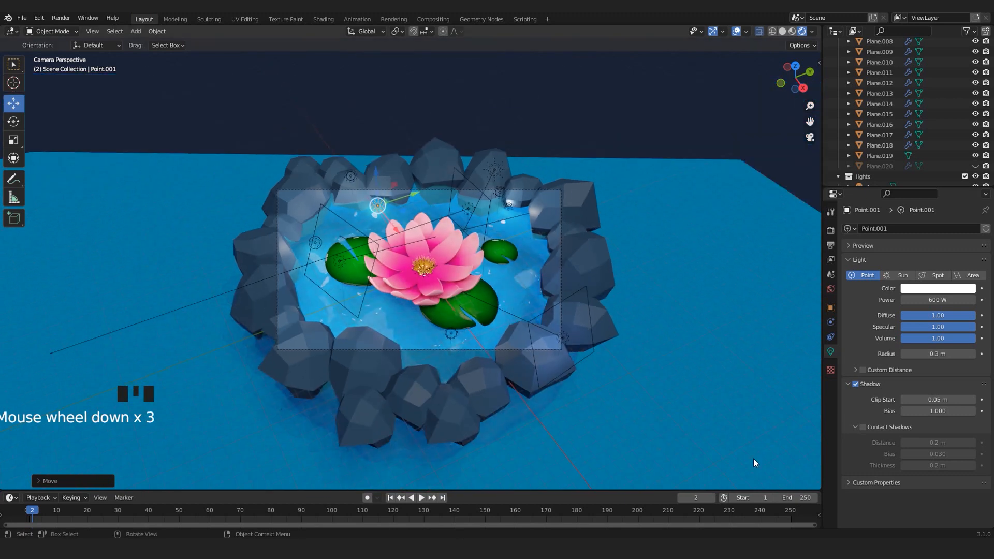
- Inspect the world background color and its hex value
left_click(830, 289)
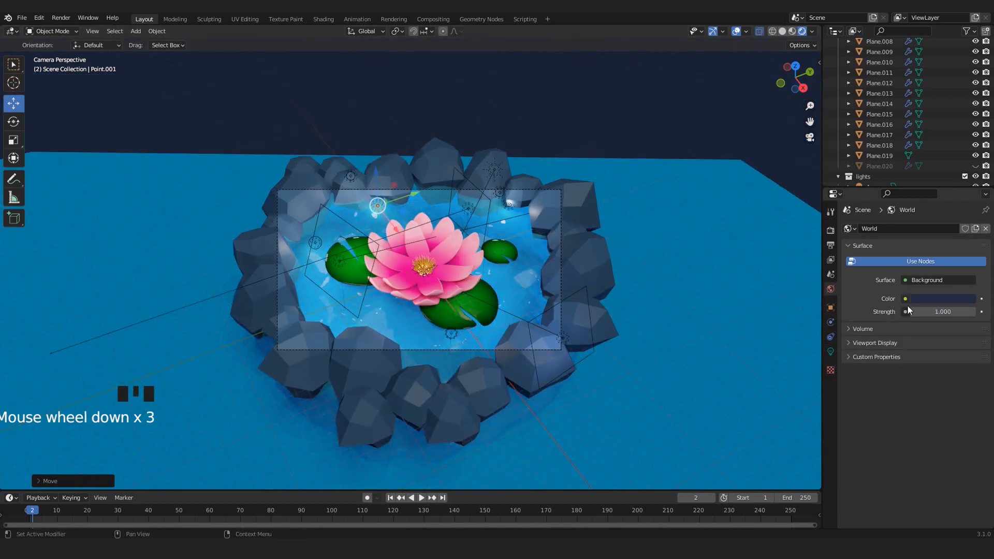
left_click(934, 302)
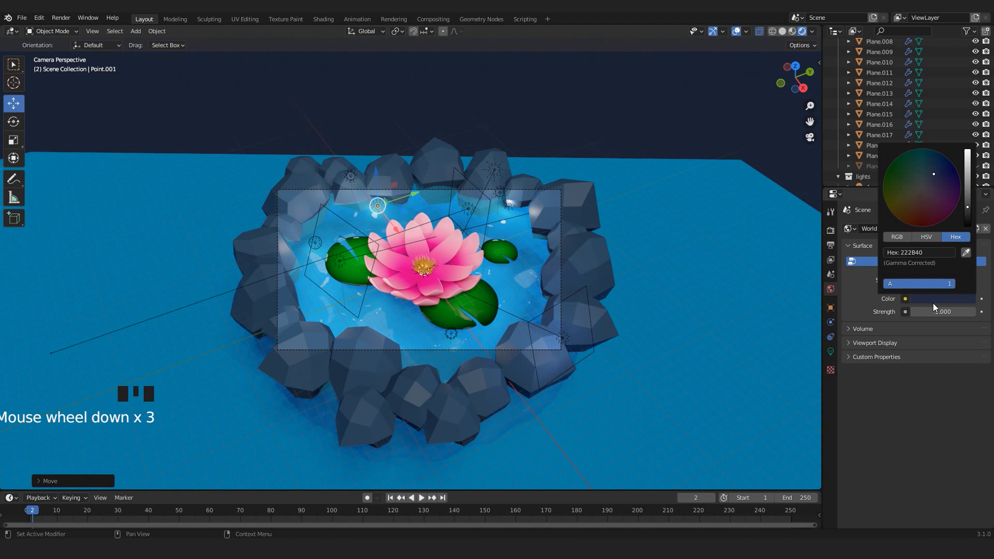
double_click(866, 299)
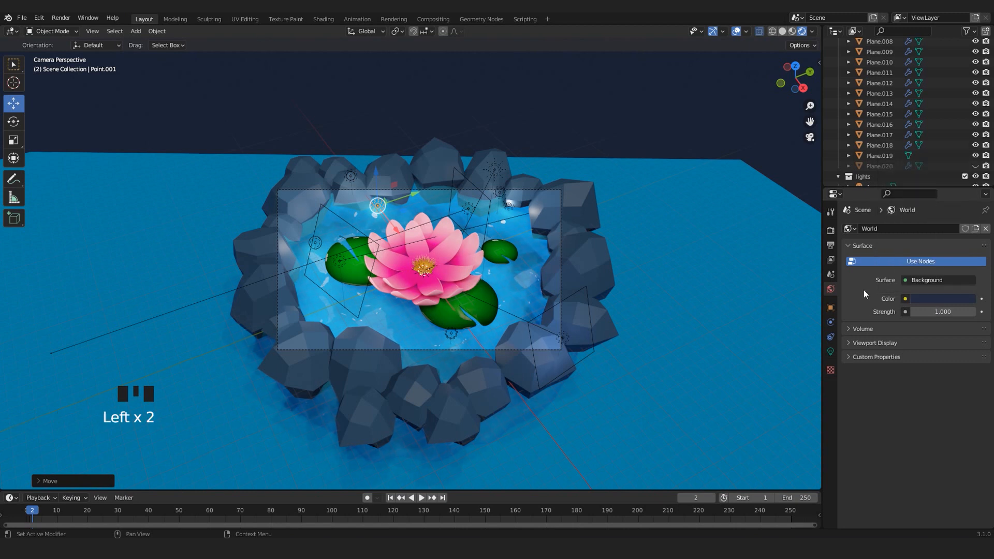
- Examine the flower, lily pads and surrounding rocks up close from several angles in rendered shading
scroll(477, 321, "up", 2)
mouse_move(476, 321)
middle_mouse_down()
mouse_move(494, 337)
mouse_move(489, 330)
middle_mouse_up()
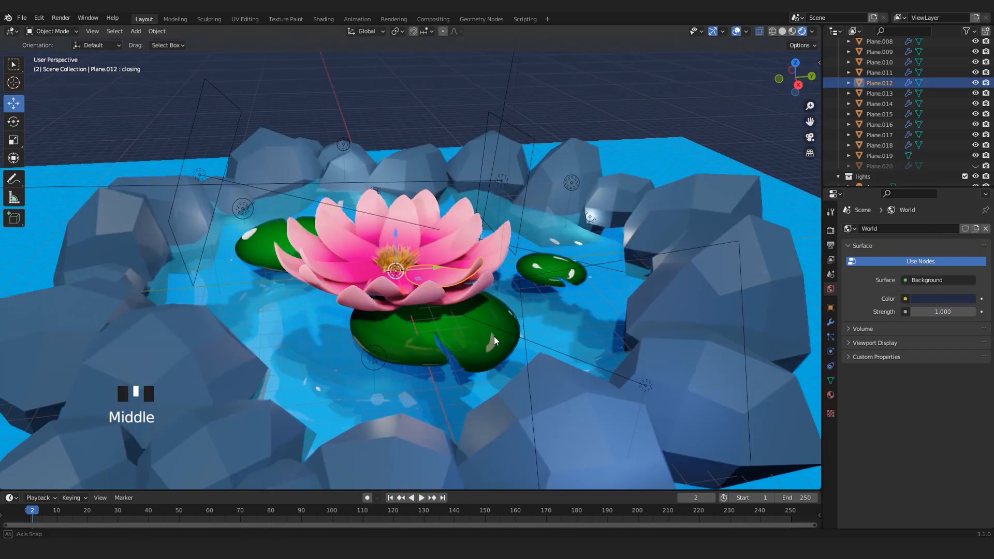
scroll(489, 331, "down", 2)
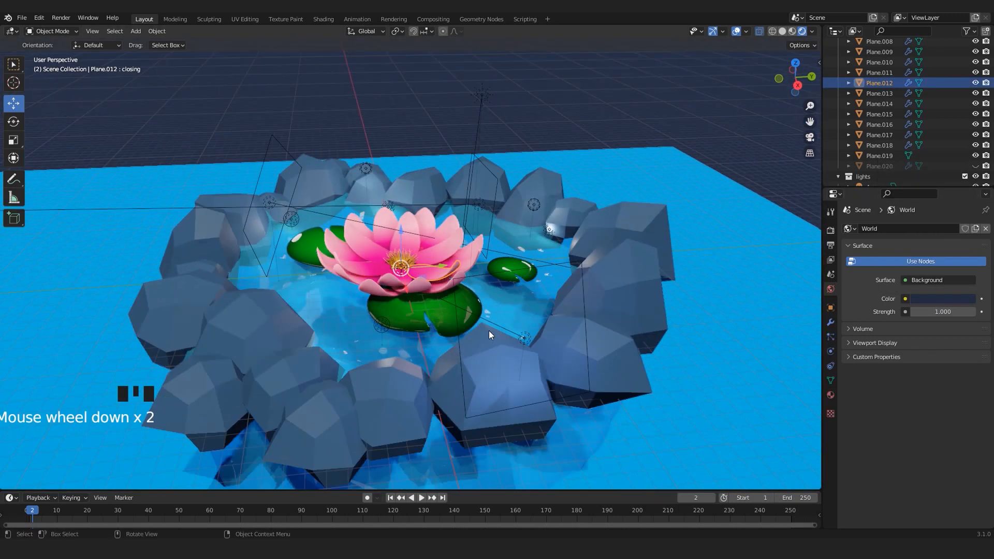
scroll(463, 293, "up", 2)
middle_click_drag(463, 293, 227, 169)
scroll(228, 169, "up", 3)
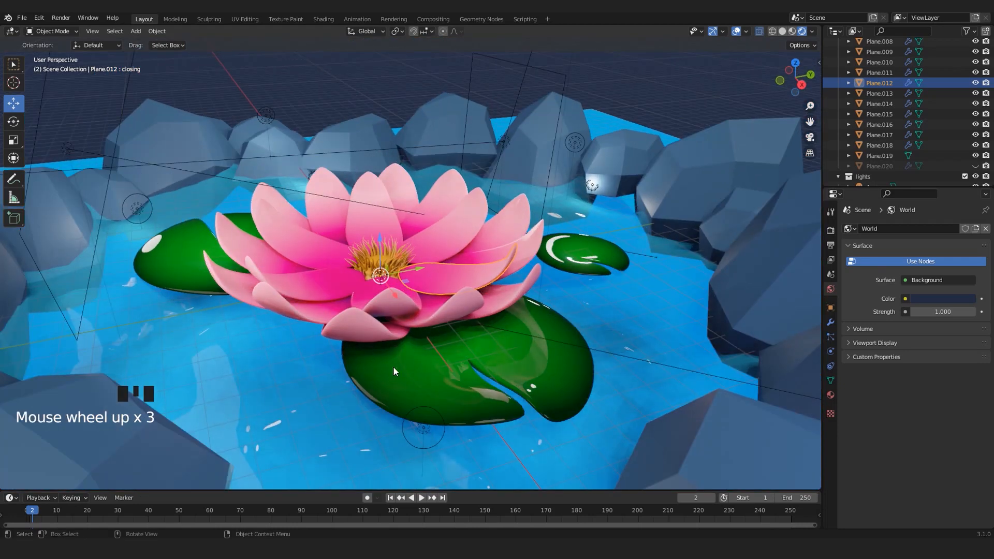
scroll(394, 371, "down", 3)
middle_click_drag(393, 371, 386, 257)
scroll(385, 257, "up", 3)
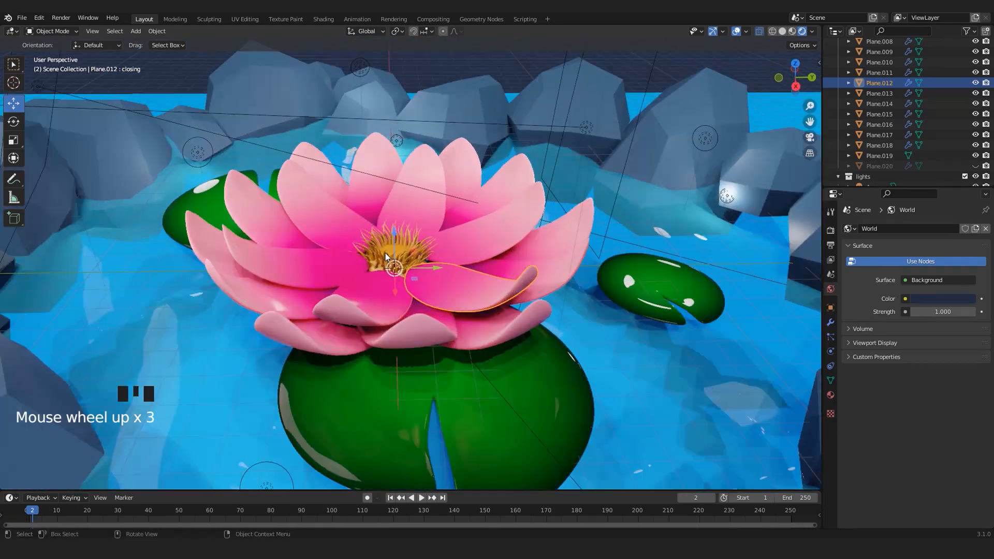
scroll(300, 294, "down", 1)
middle_click_drag(300, 294, 434, 272)
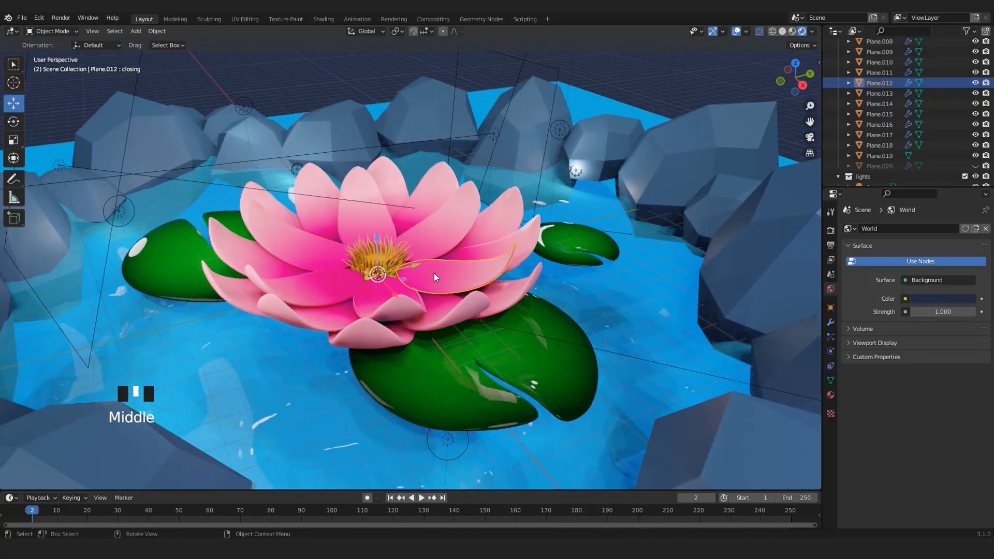
scroll(436, 273, "up", 2)
scroll(436, 272, "down", 3)
middle_click_drag(491, 217, 464, 200)
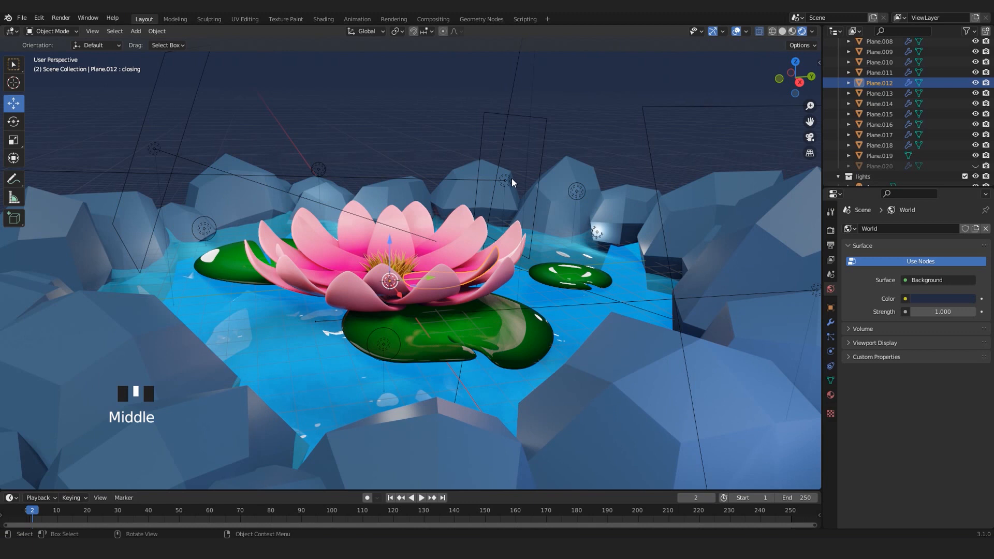
- Add a UV sphere at the flower's center and raise it above the petals
key("shift+a")
mouse_move(446, 213)
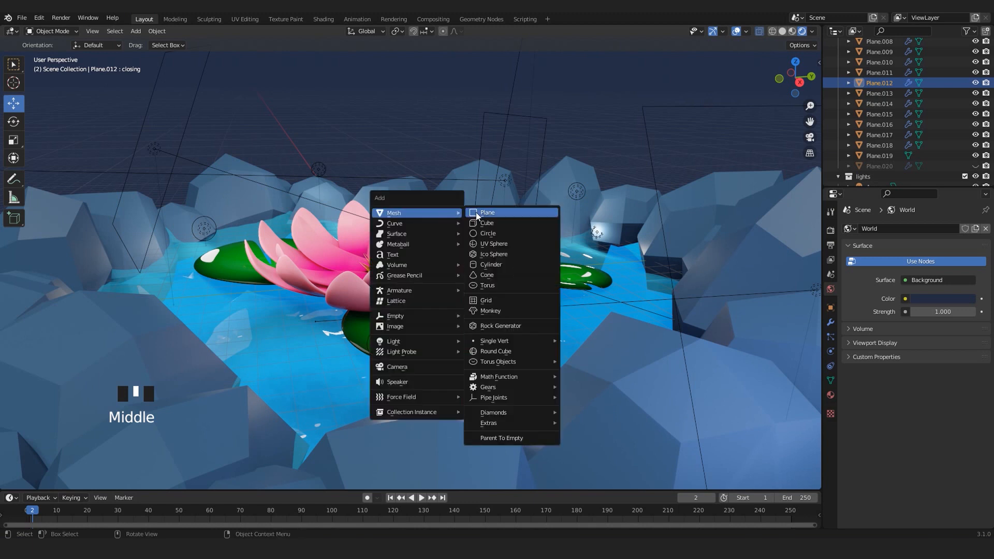
left_click(487, 242)
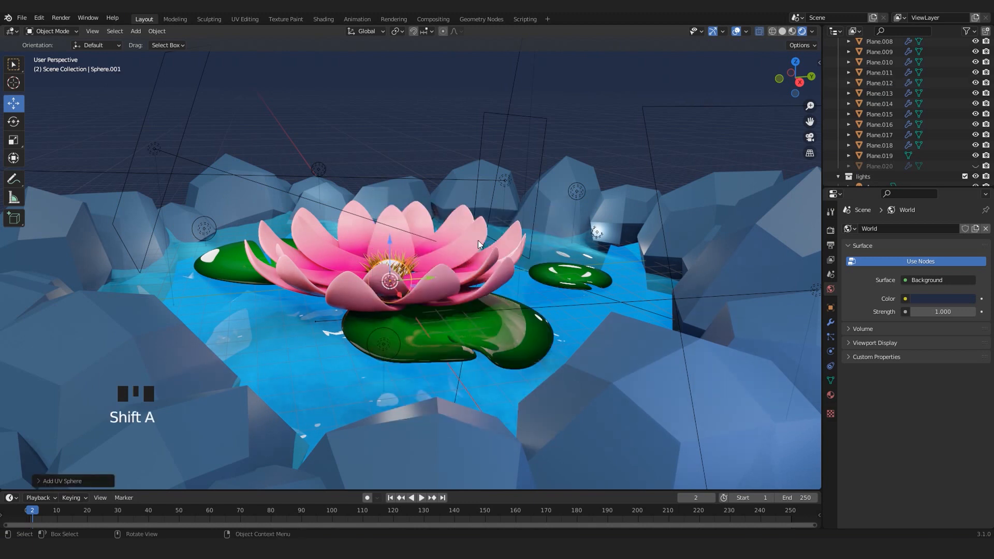
left_click_drag(398, 241, 393, 182)
- Shade the new sphere smooth
right_click(393, 182)
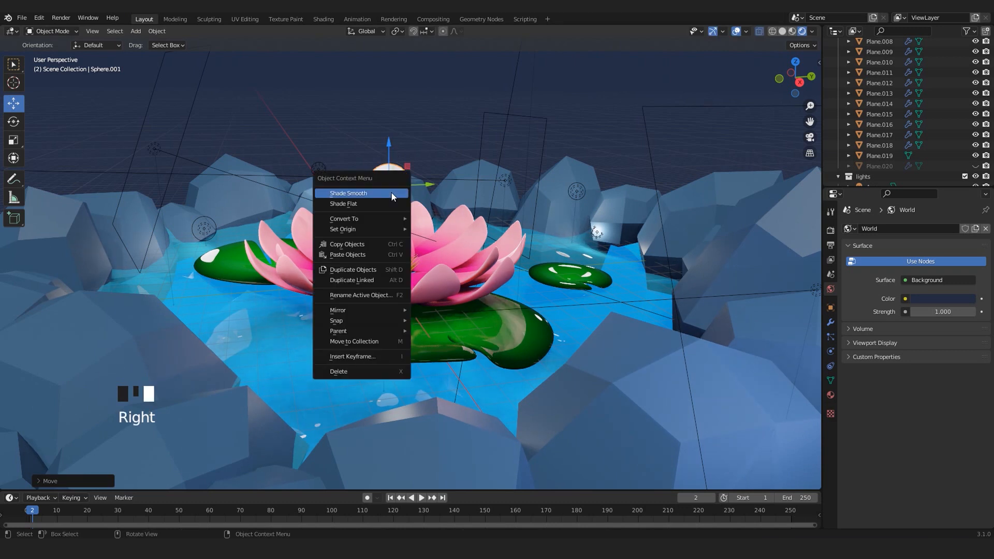
scroll(423, 175, "up", 3)
middle_click_drag(424, 175, 425, 252, "shift")
scroll(427, 249, "up", 2)
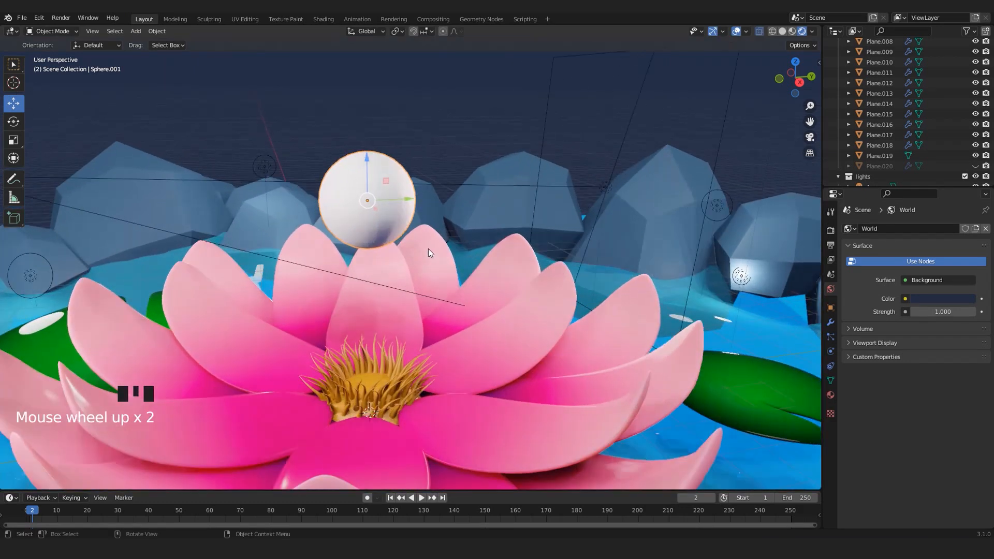
right_click(368, 215)
right_click(402, 223)
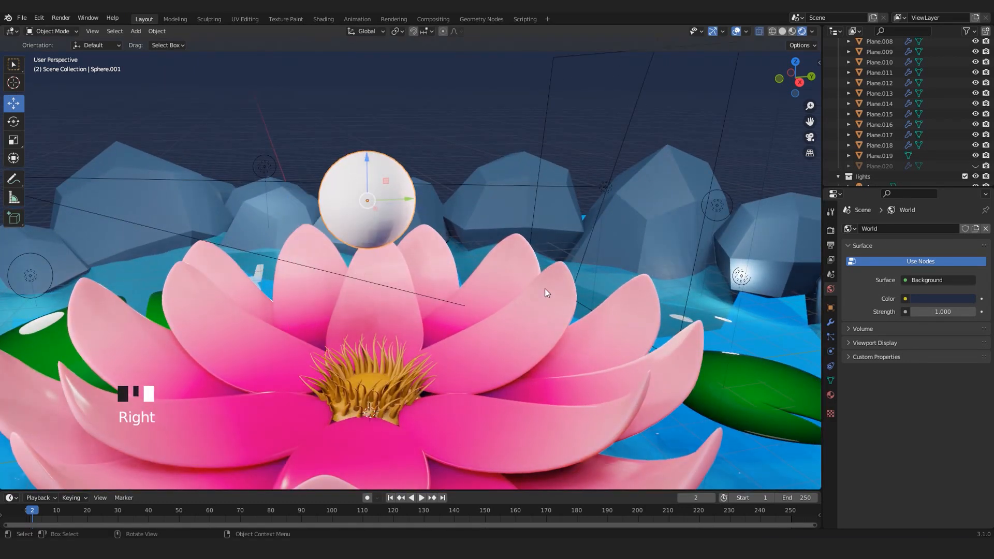
- Scale the sphere down to a tiny ball and, in the camera view, place it over the flower's back petals
key("s")
left_click(373, 216)
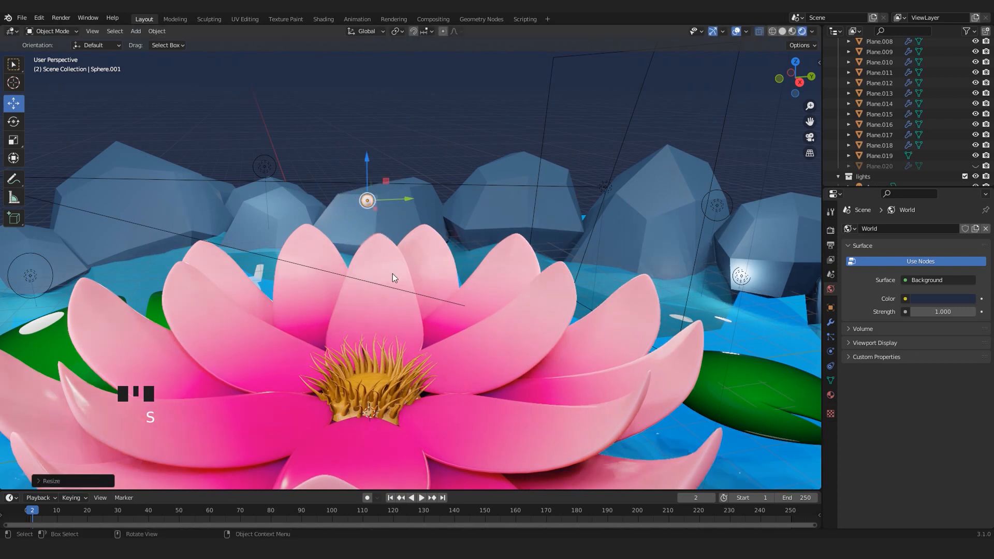
key("KP_0")
middle_click_drag(393, 279, 394, 289, "shift")
scroll(445, 243, "up", 3)
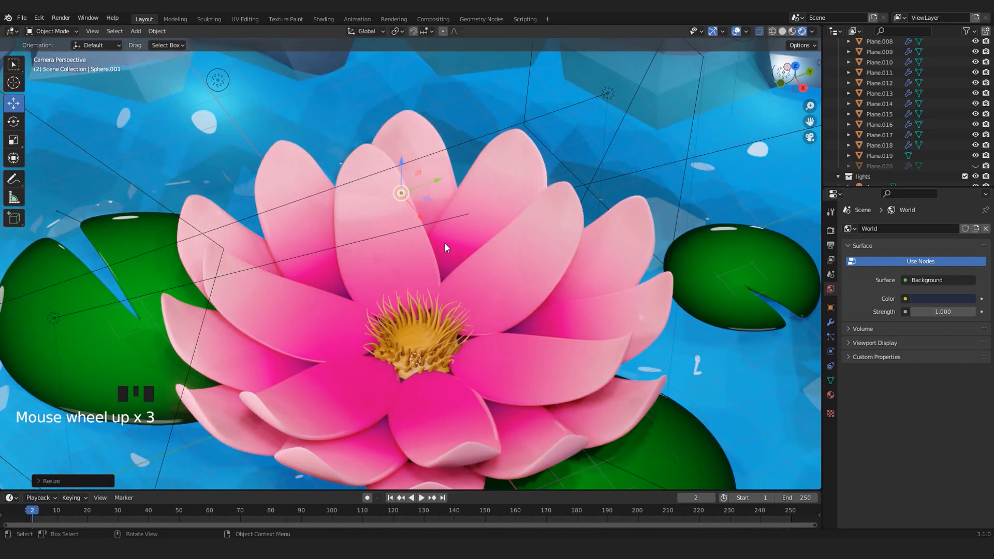
key("s")
left_click(477, 259)
scroll(477, 259, "down", 3)
key("g")
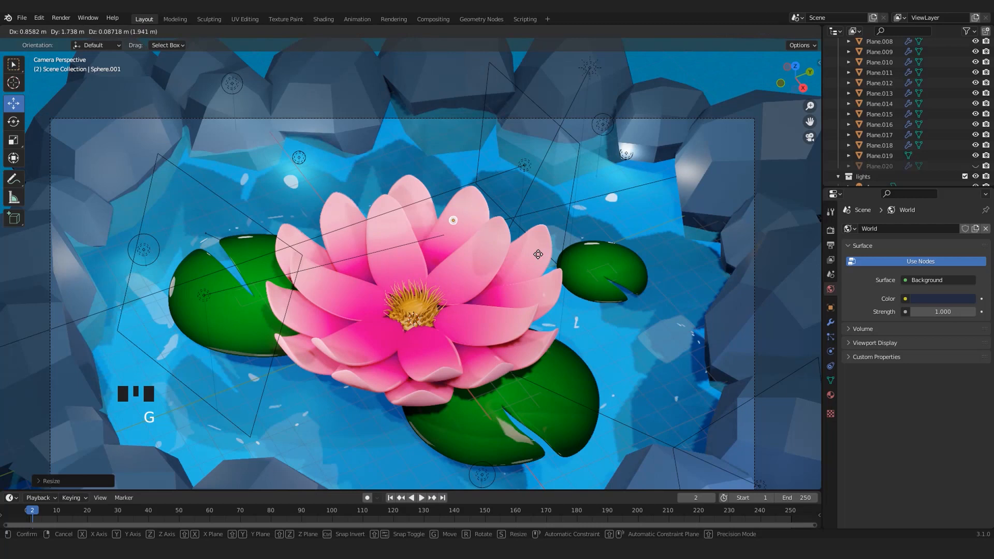
left_click(493, 263)
scroll(518, 274, "up", 2)
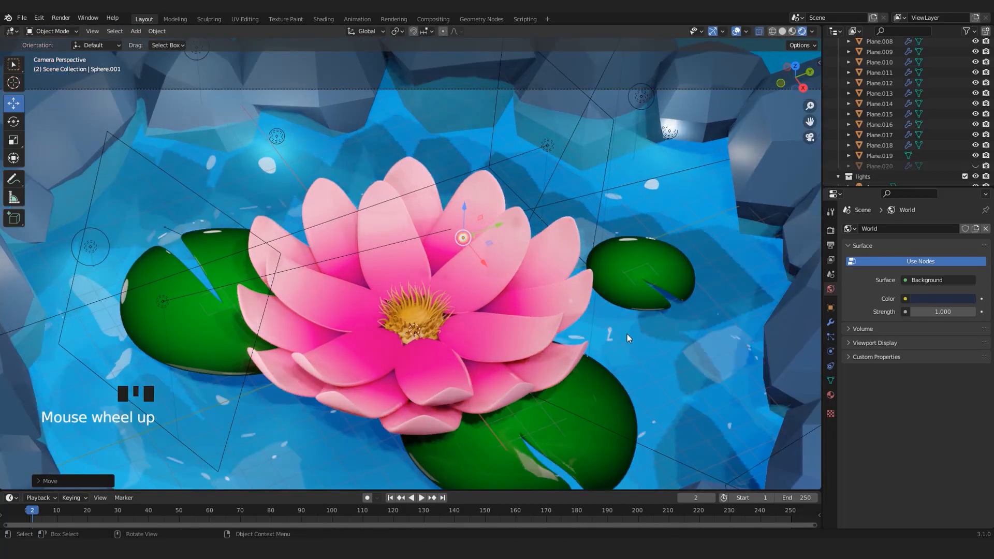
- Give the small sphere a new material named lights and set its surface shader to Emission
left_click(830, 395)
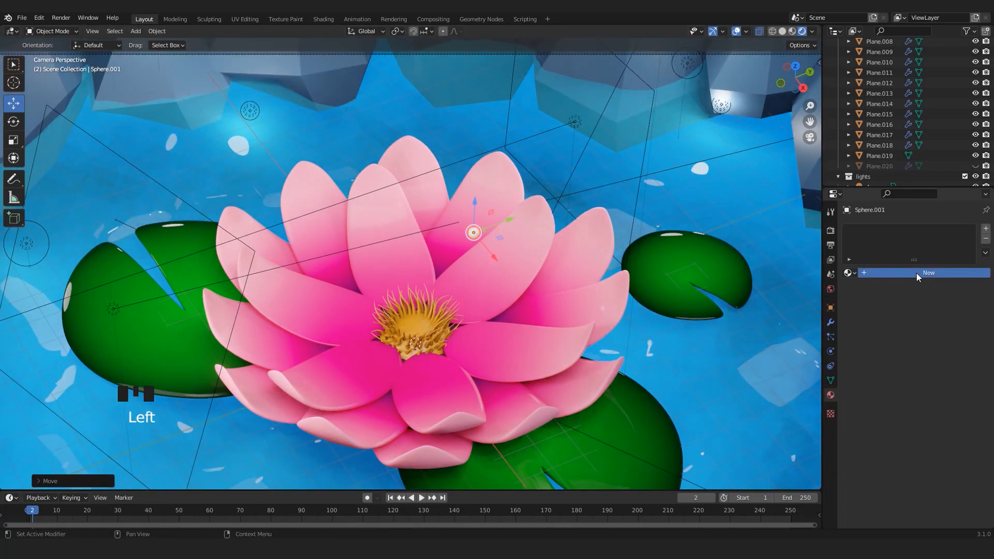
left_click(917, 272)
left_click(865, 233)
double_click(867, 232)
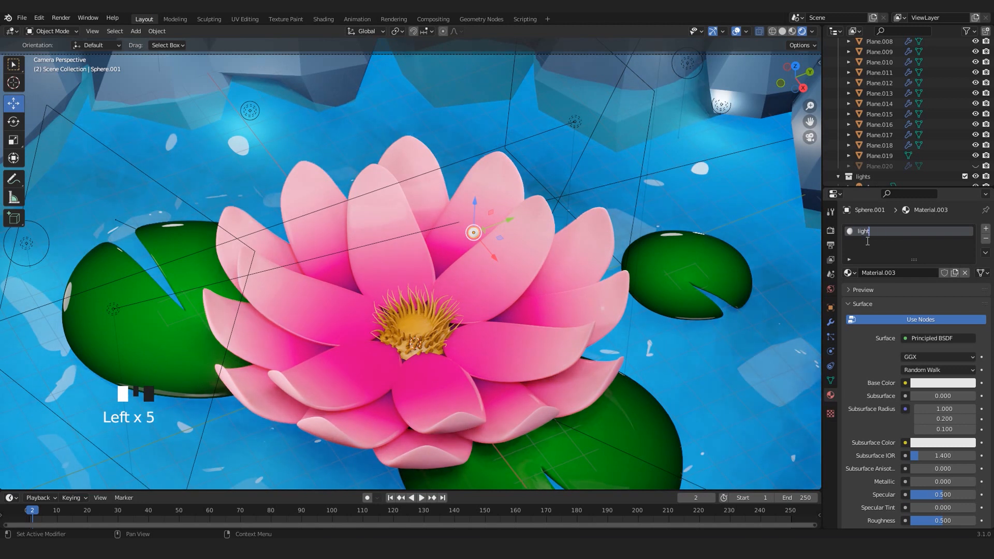
left_click(936, 381)
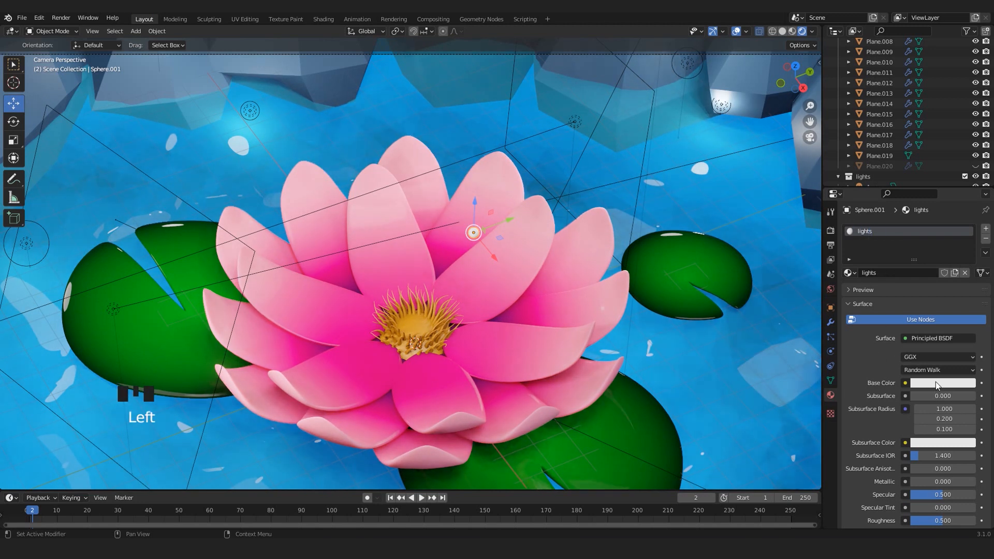
left_click(928, 338)
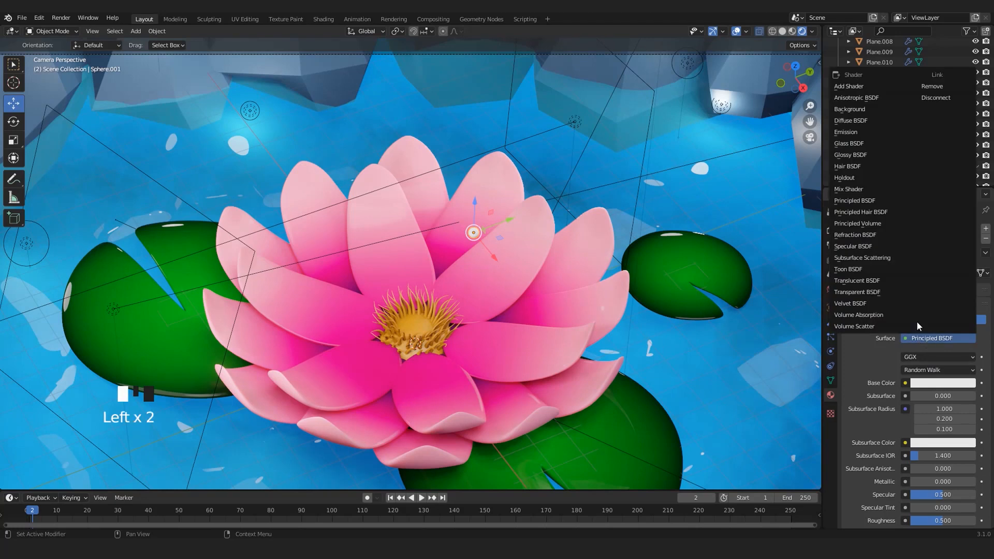
left_click(844, 132)
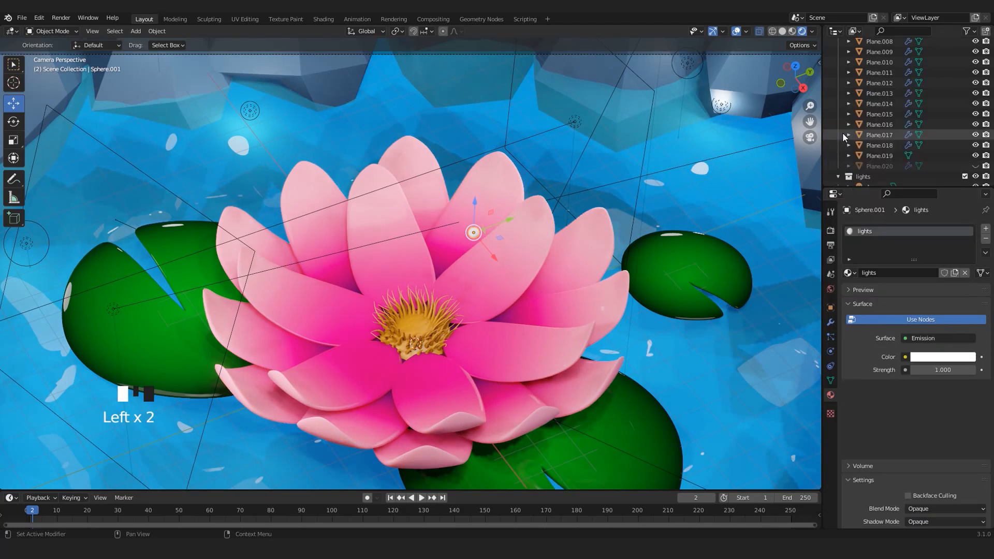
- Set the lights material's emission strength to 100 and its emission color to a deep orange
left_click(931, 369)
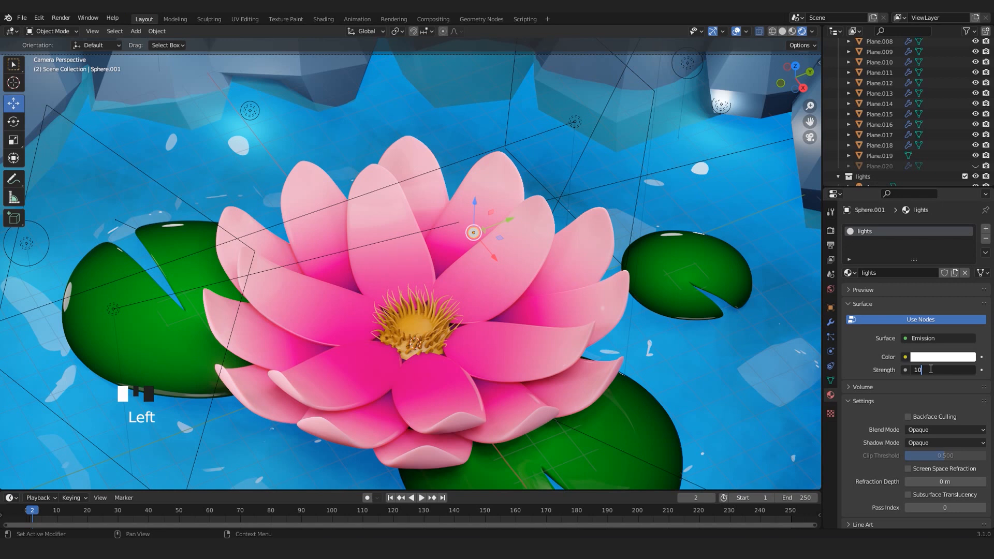
key("Return")
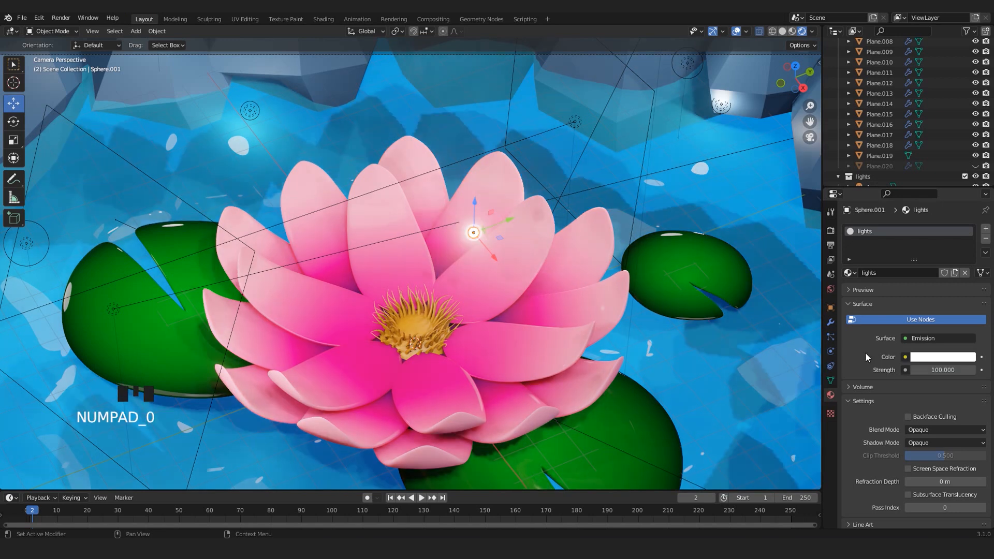
left_click(940, 357)
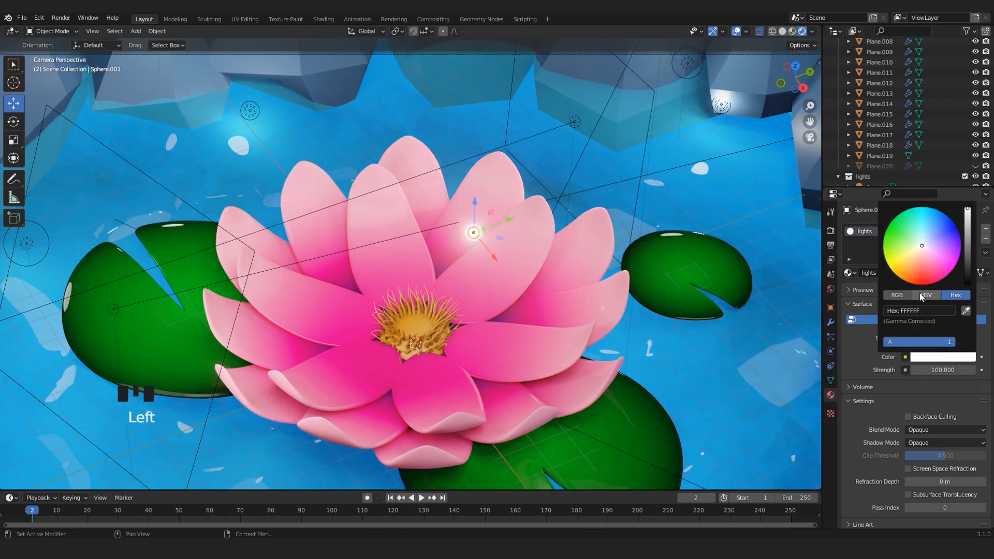
left_click_drag(903, 269, 898, 276)
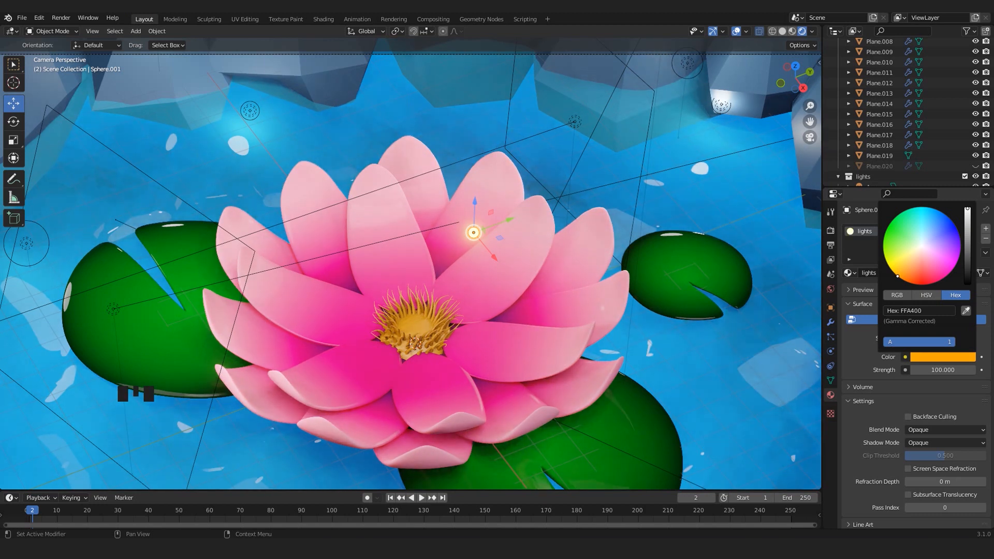
left_click_drag(898, 276, 906, 281)
left_click(614, 232)
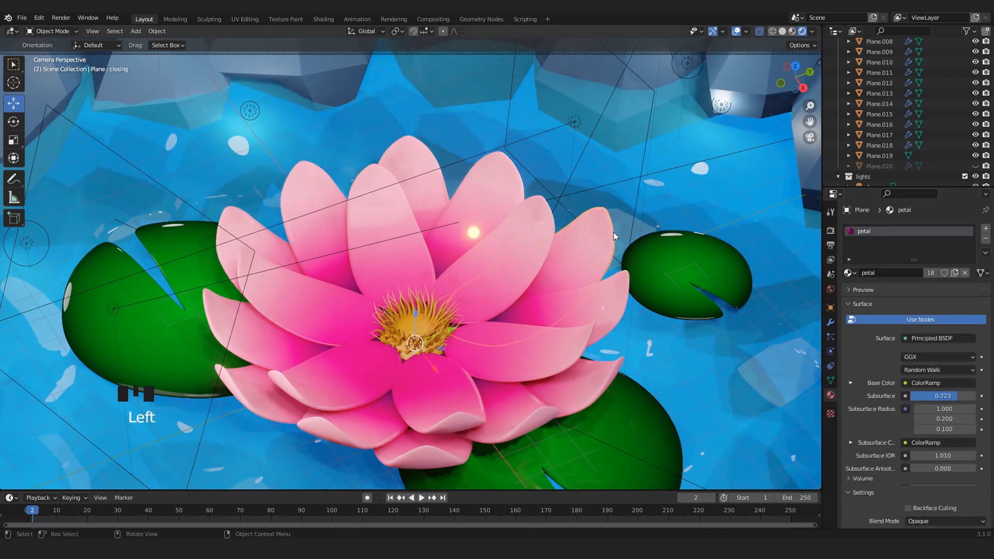
- Move the glowing sphere off the petals to the water behind the flower and rescale it
scroll(560, 230, "down", 4)
scroll(439, 256, "up", 2)
left_click(452, 242)
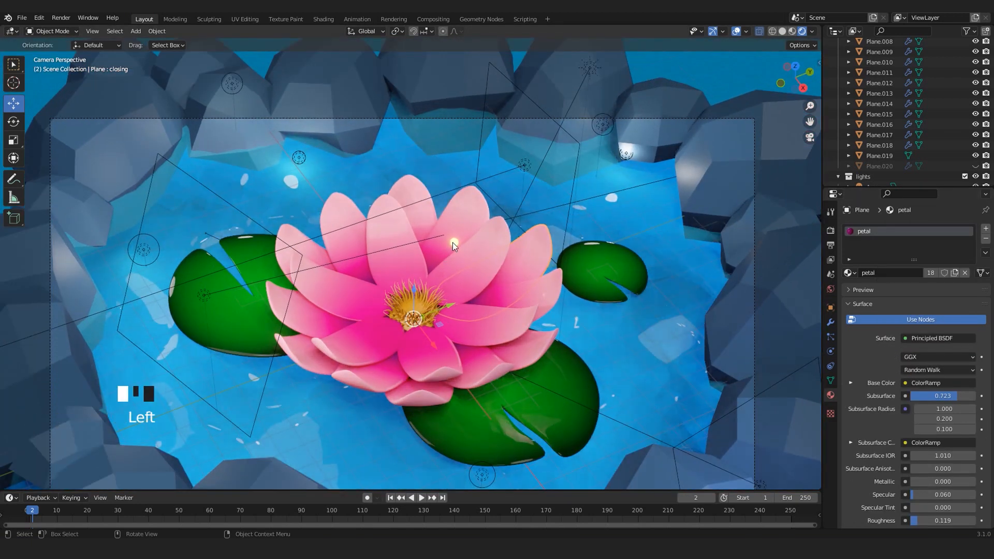
key("g")
left_click(547, 203)
key("s")
left_click(944, 379)
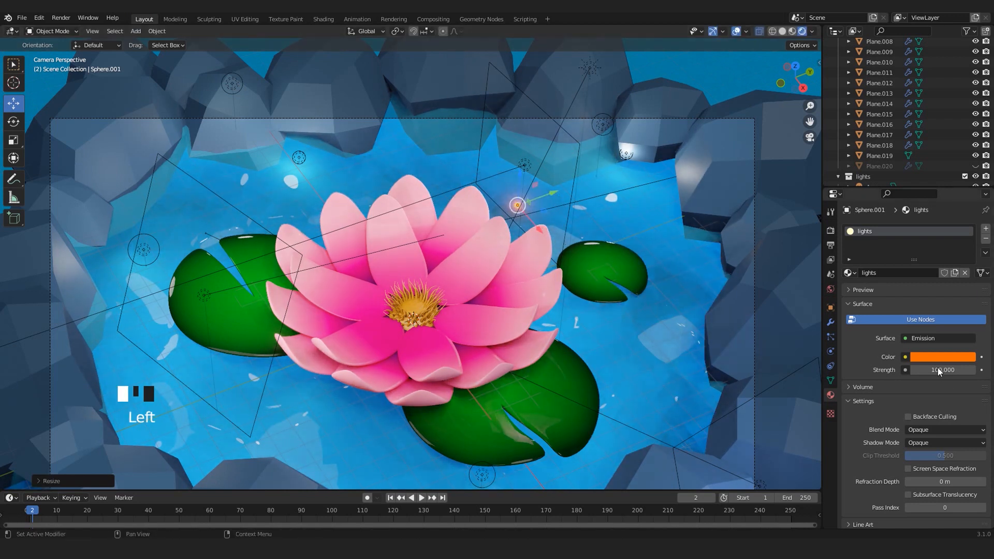
- Raise the lights material's emission strength to 200
left_click(940, 370)
key("Return")
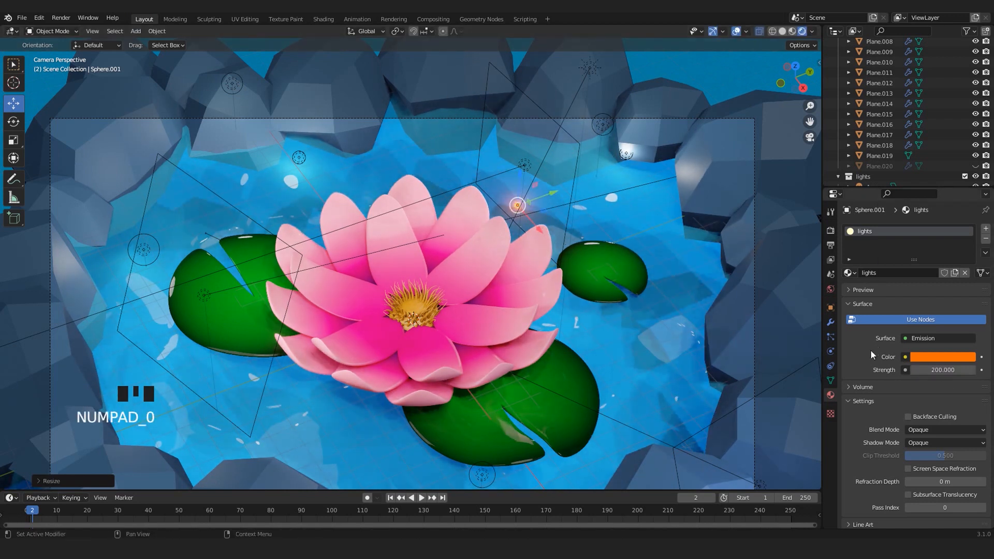
left_click(607, 267)
- Place duplicates of the glowing sphere behind the flower and over its upper petals, and hide the viewport overlays
left_click(517, 207)
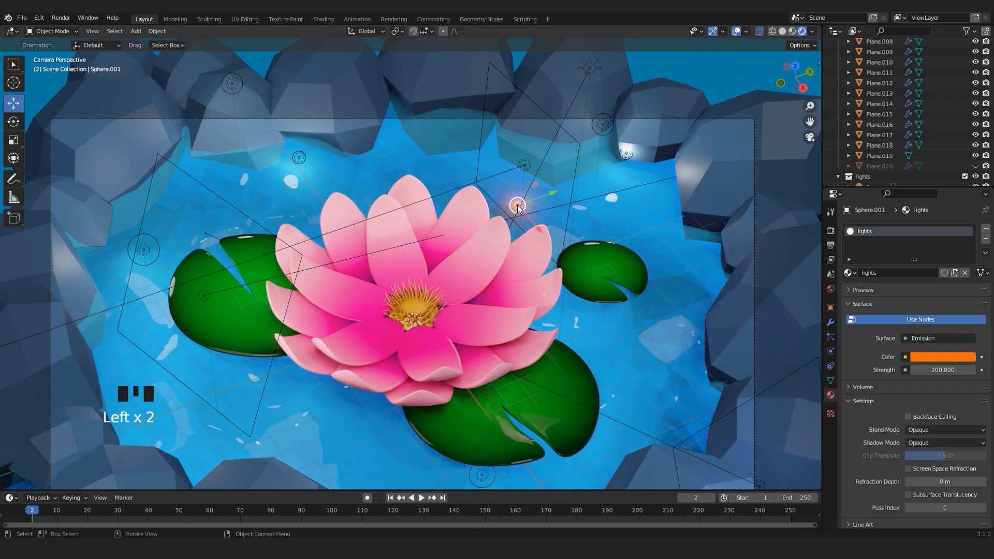
key("shift+d")
left_click(411, 139)
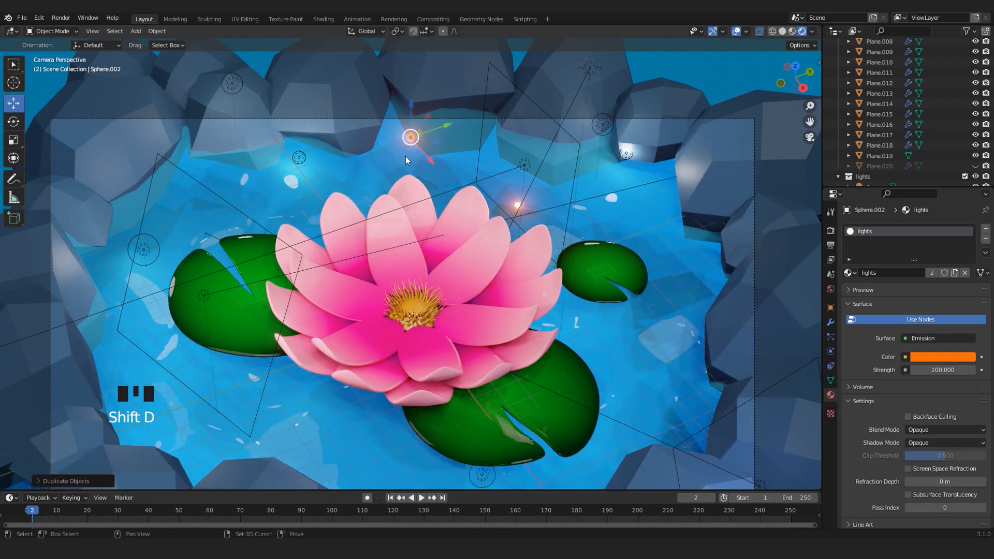
key("shift+d")
left_click(354, 199)
left_click(736, 31)
middle_click_drag(427, 230, 361, 215)
scroll(378, 209, "up", 4)
scroll(447, 215, "down", 5)
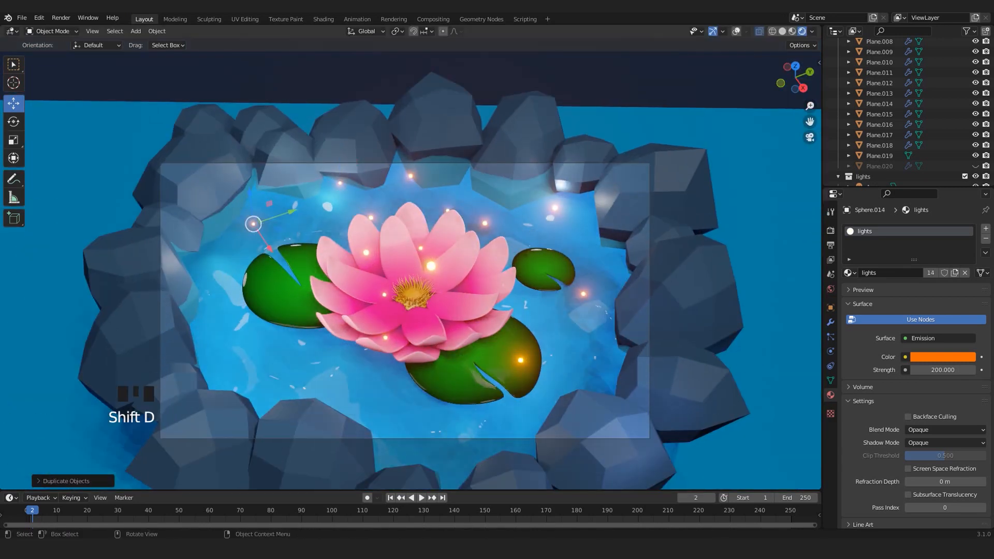
- Add another copy of the glowing sphere over the pond and reposition a copy within the camera frame
middle_click_drag(303, 256, 322, 220, "shift")
scroll(311, 233, "up", 2)
key("shift+d")
left_click(302, 350)
middle_click_drag(302, 350, 648, 267)
scroll(647, 266, "up", 3)
key("g")
left_click(741, 63)
scroll(725, 73, "down", 3)
- Scatter further duplicates of the glowing sphere around the flower, rescaling one of them for size variation
key("shift+d")
left_click(610, 66)
key("s")
left_click(559, 137)
key("shift+d")
left_click(557, 181)
scroll(543, 180, "up", 4)
key("shift+d")
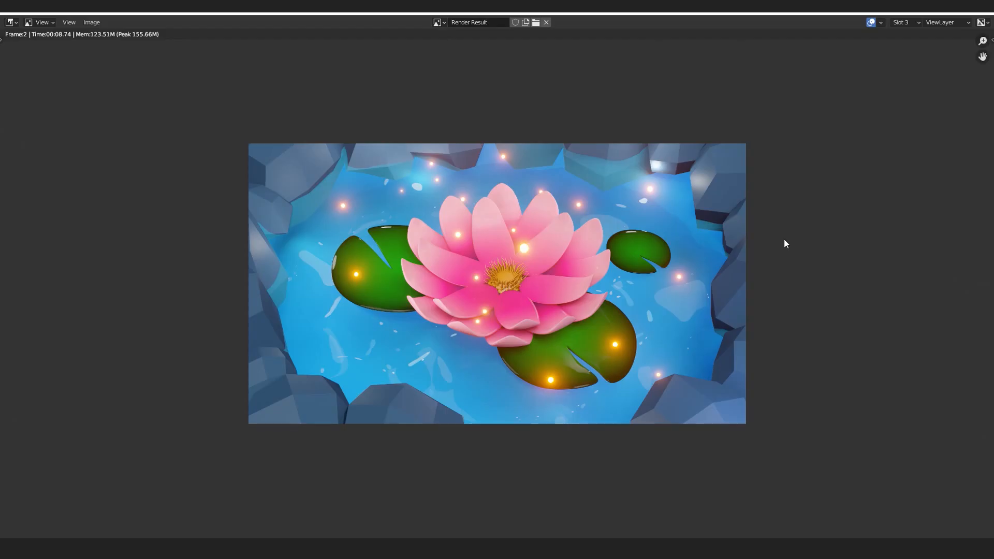
- Examine the rendered image of the pond scene with its glowing spheres up close
scroll(784, 238, "up", 2)
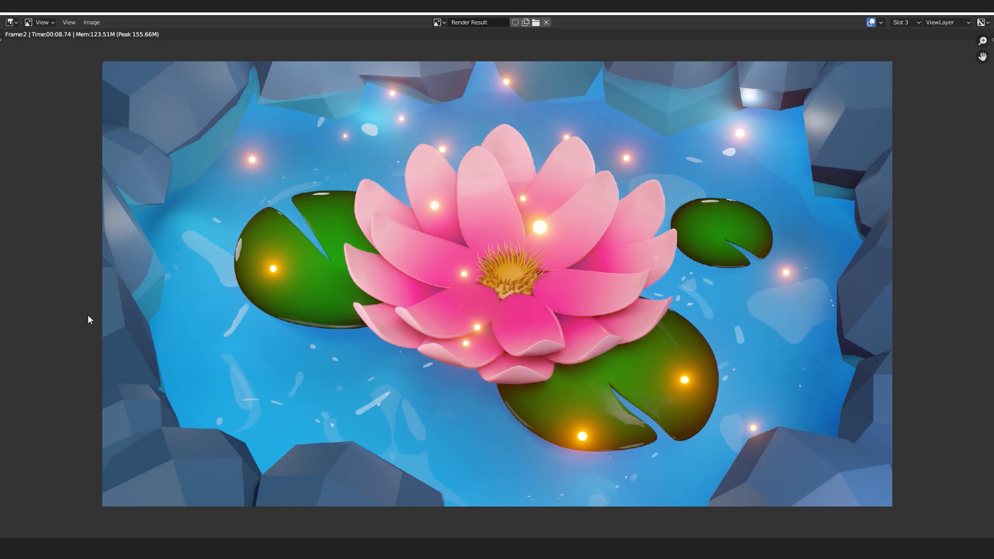
scroll(332, 315, "up", 1)
scroll(332, 315, "down", 2)
scroll(517, 254, "up", 2)
scroll(517, 254, "down", 2)
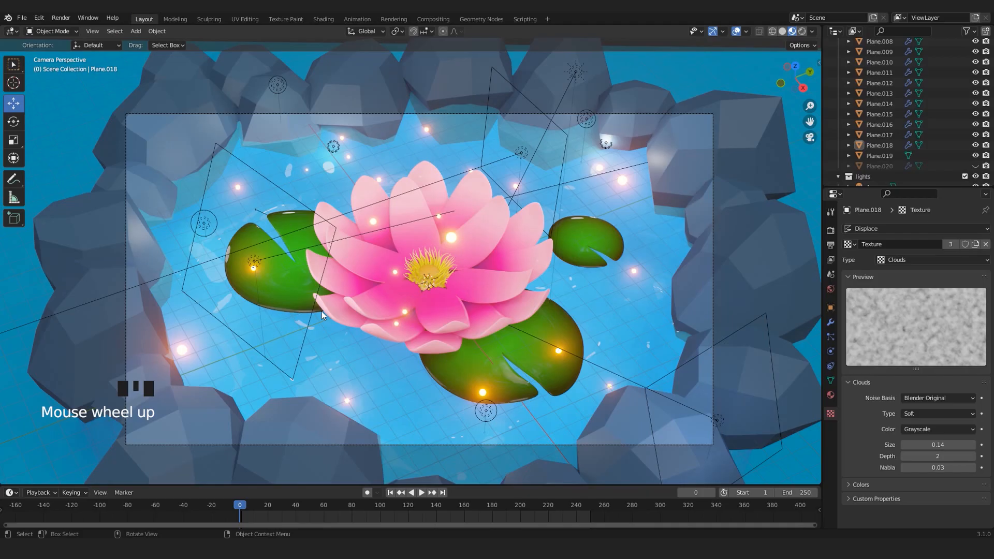
- Enlarge the timeline and insert a keyframe at frame 1 for the Size of the water's Clouds texture
scroll(321, 311, "down", 2)
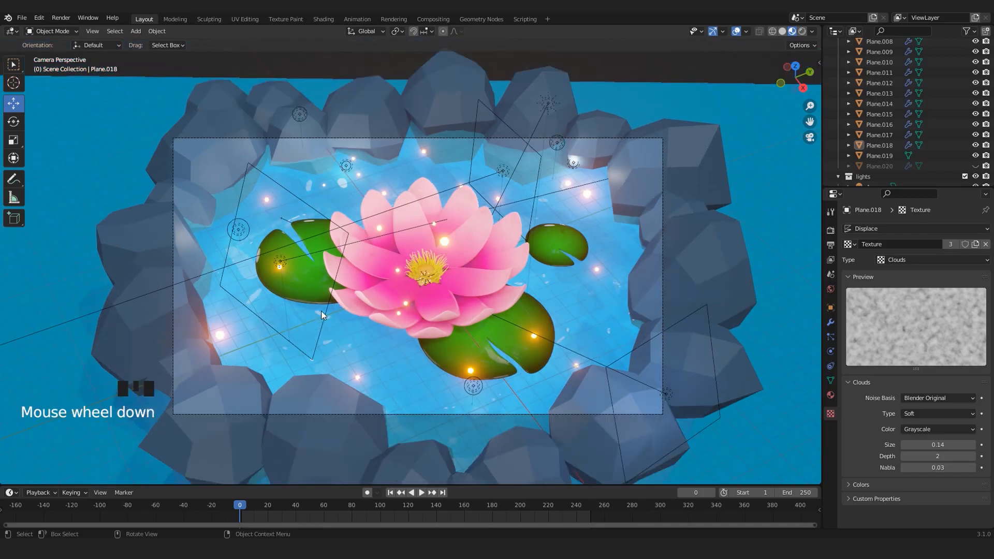
middle_click_drag(605, 361, 601, 357, "shift")
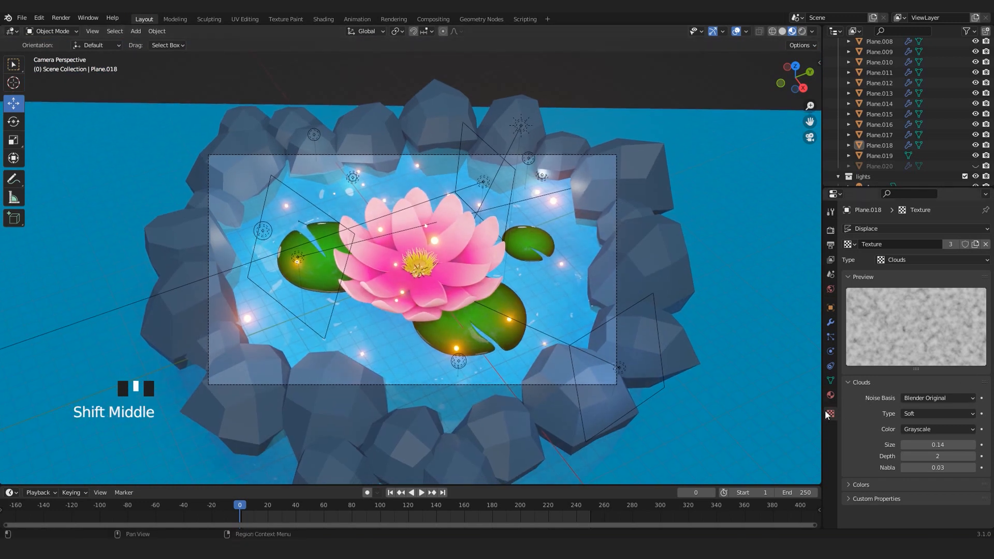
scroll(465, 378, "up", 1)
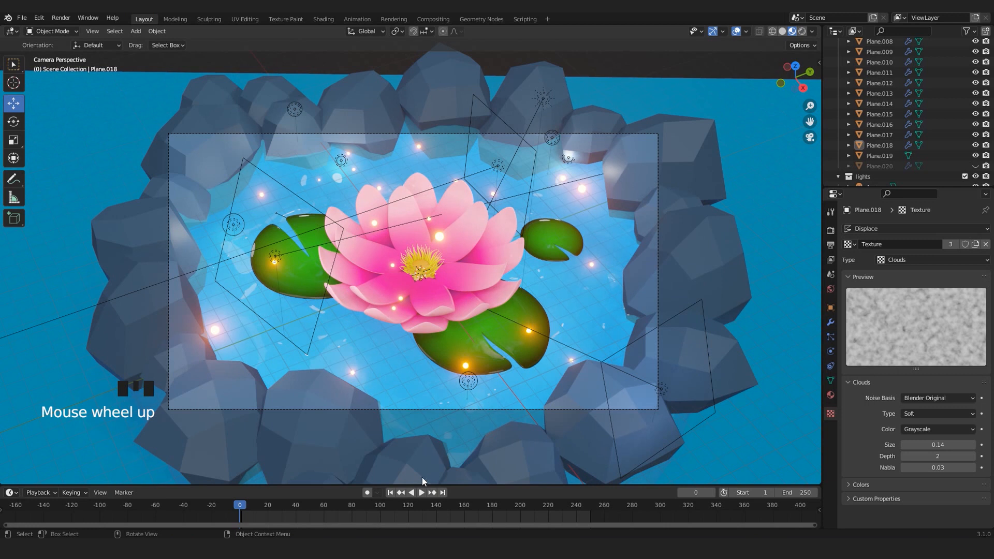
left_click_drag(417, 485, 417, 401)
scroll(231, 450, "up", 2)
middle_click_drag(231, 451, 296, 461)
scroll(273, 441, "up", 4)
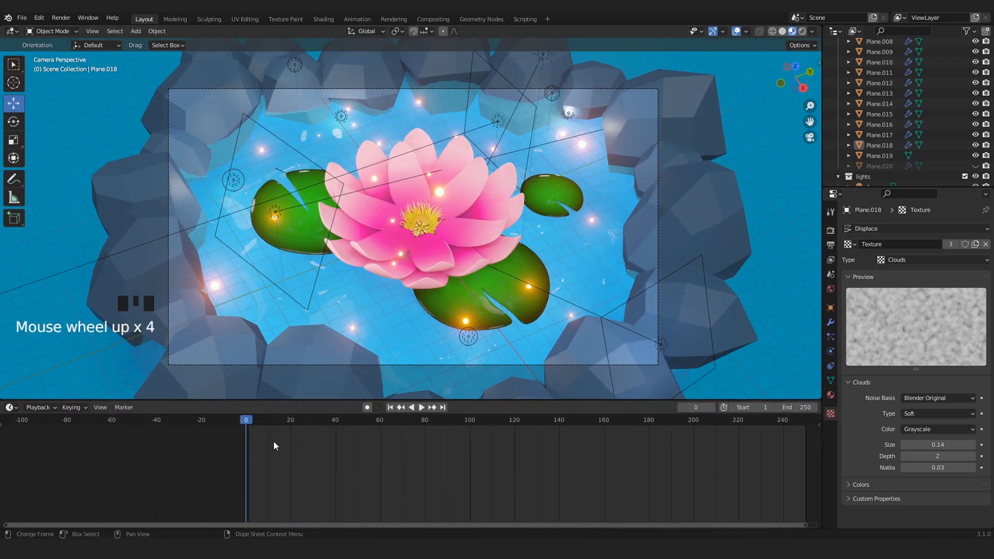
key("Right")
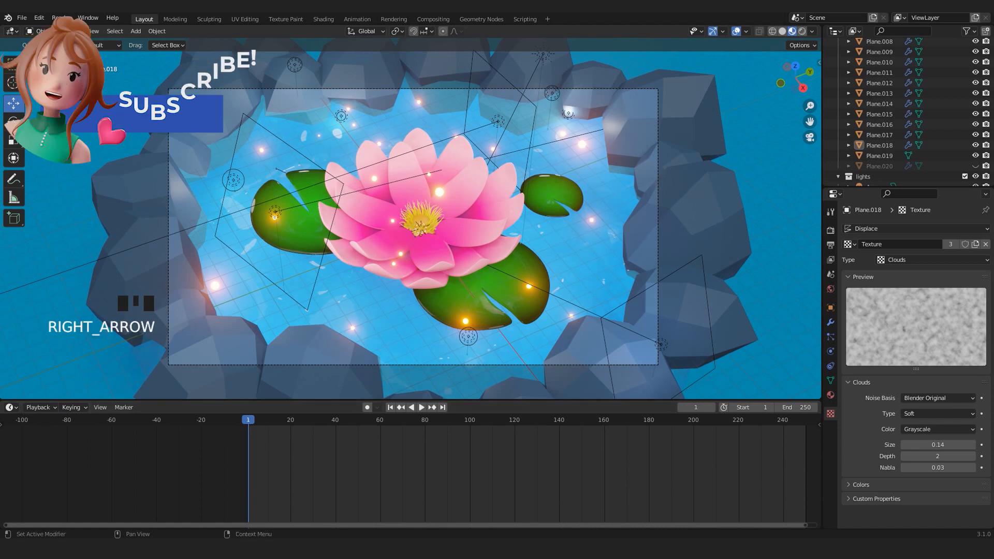
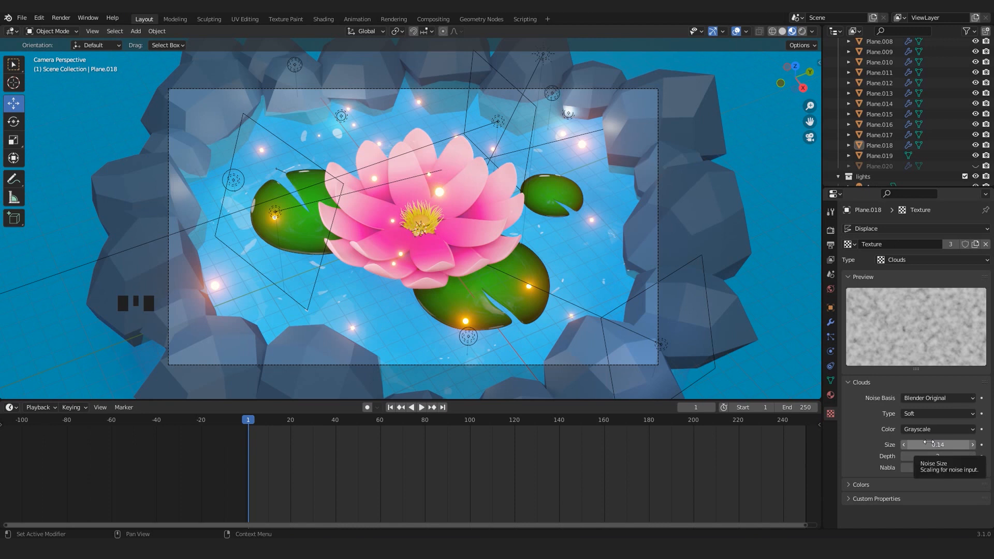
key("i")
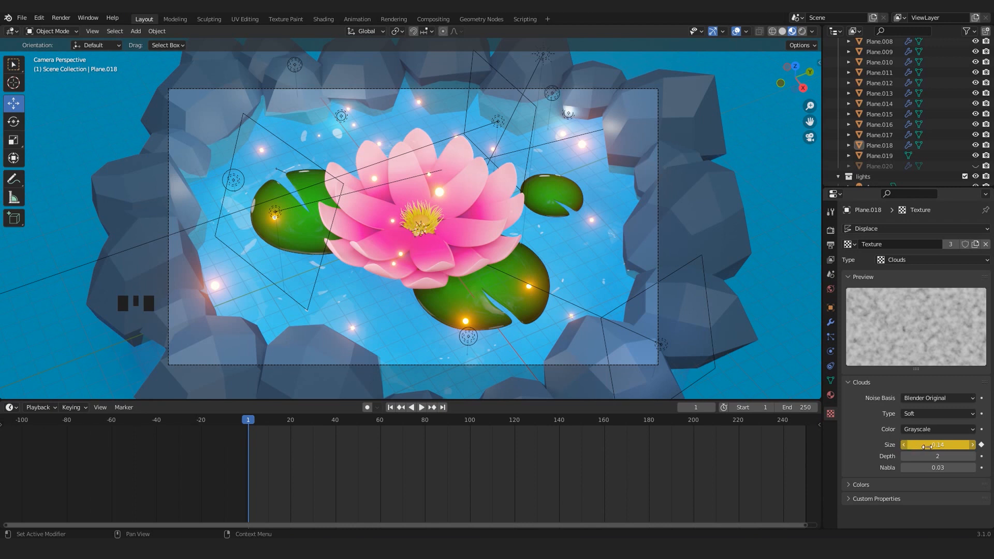
- At frame 250, set the Clouds texture Size to 0.27 and insert a keyframe for it
scroll(429, 459, "down", 2)
middle_click_drag(428, 460, 286, 479)
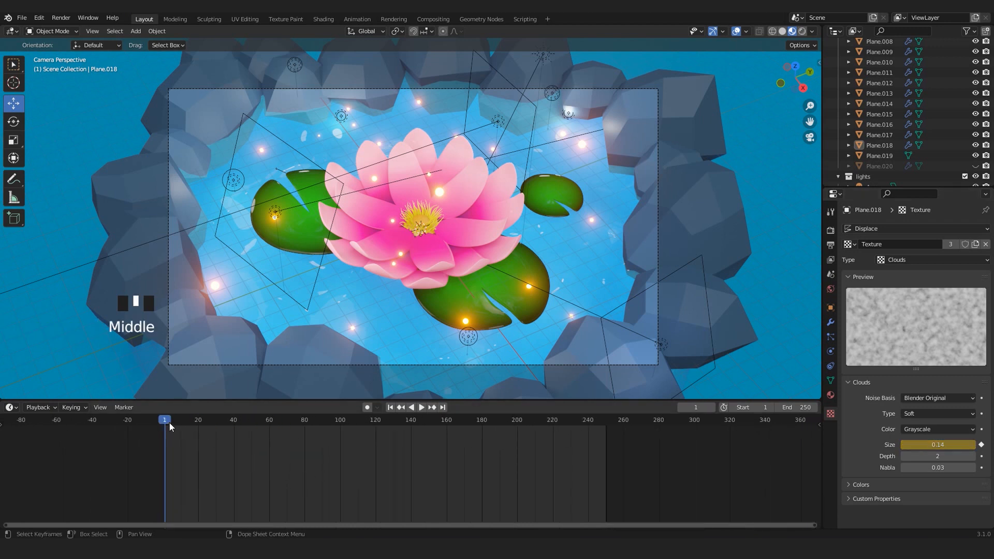
left_click_drag(170, 423, 523, 441)
left_click_drag(608, 437, 610, 439)
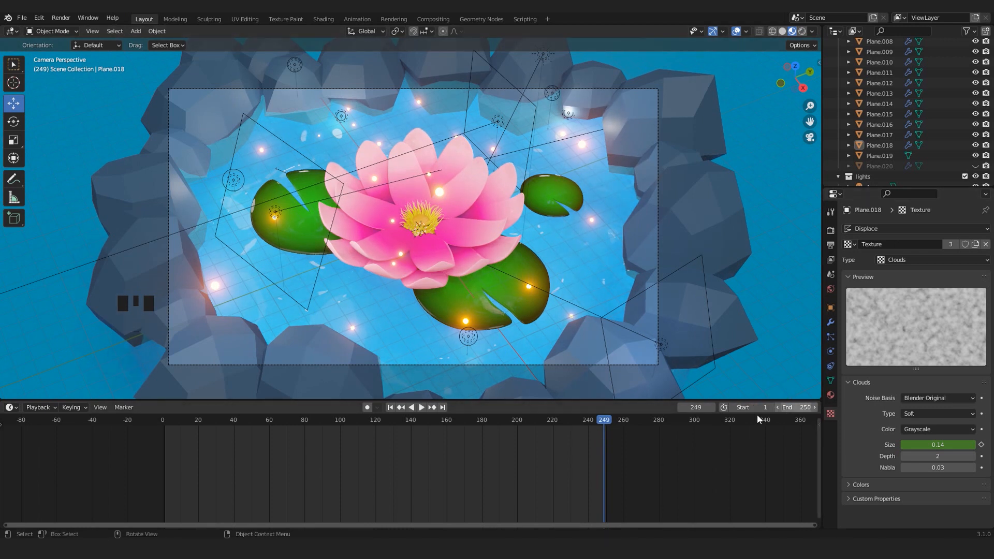
left_click_drag(611, 421, 608, 420)
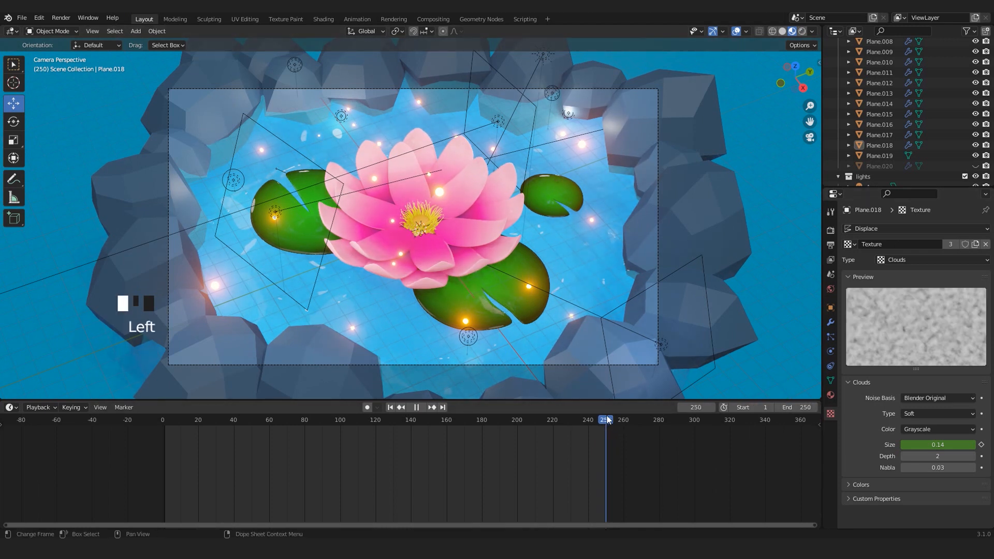
left_click_drag(959, 447, 975, 448)
scroll(630, 497, "down", 3)
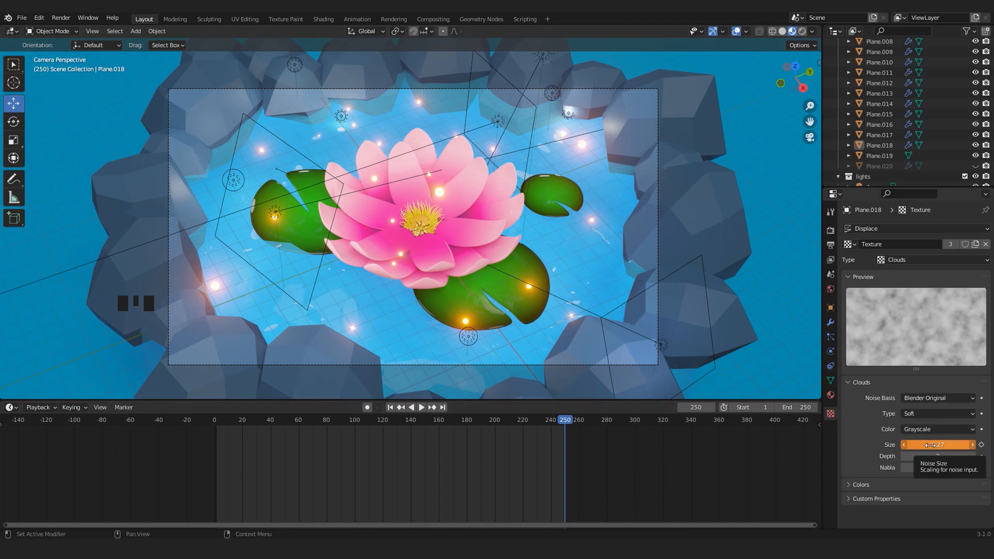
key("i")
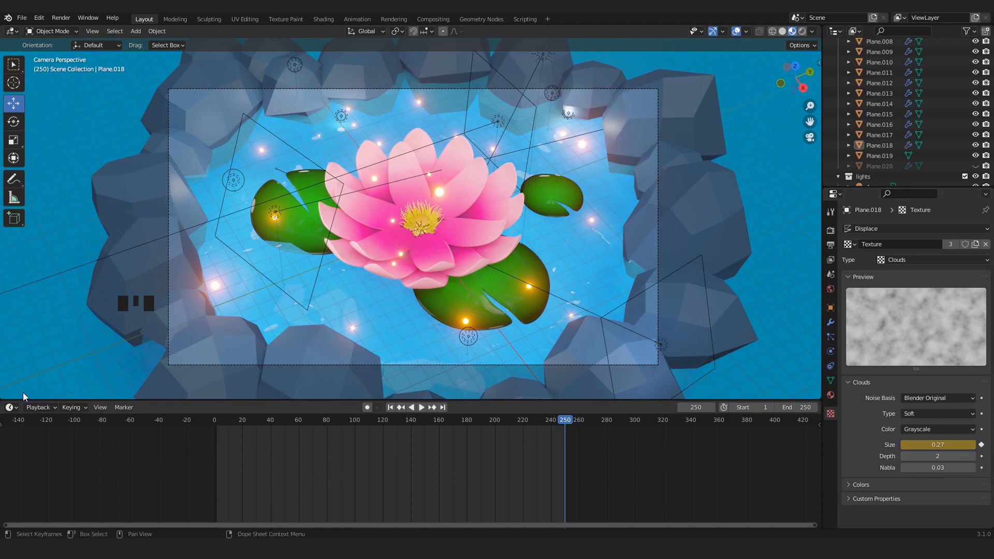
- Switch the timeline area to the Dope Sheet and turn off Only Show Selected so the texture keyframes are listed
left_click(12, 408)
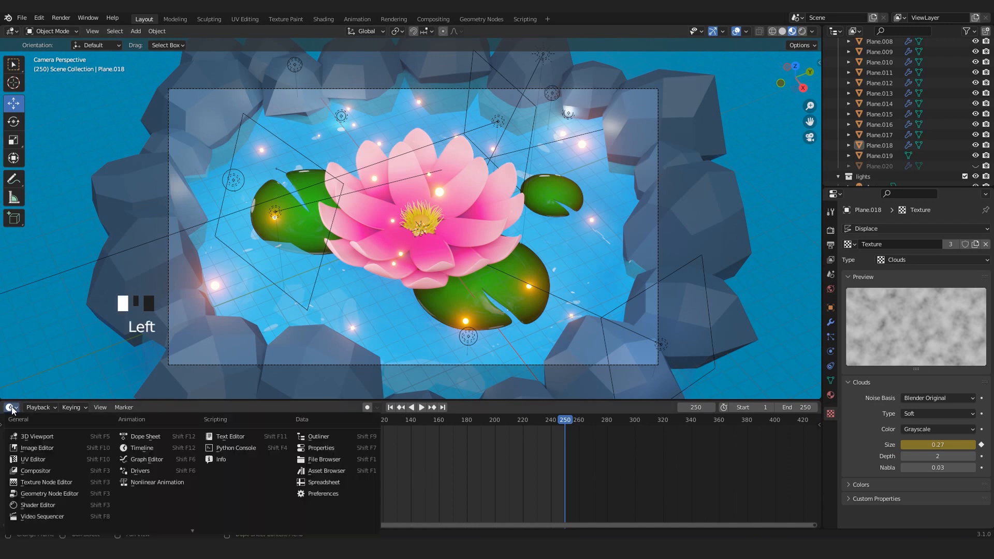
left_click(12, 409)
left_click(13, 408)
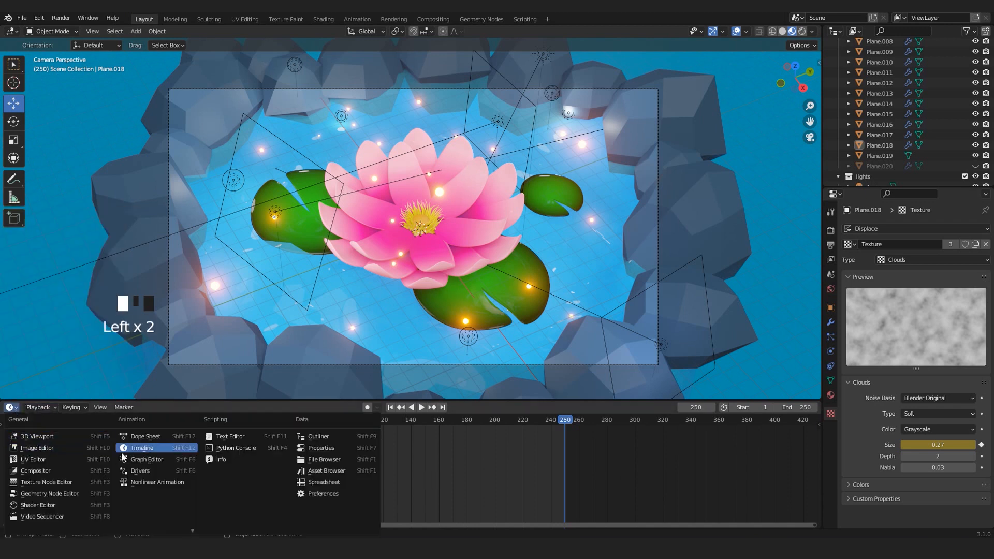
left_click(152, 439)
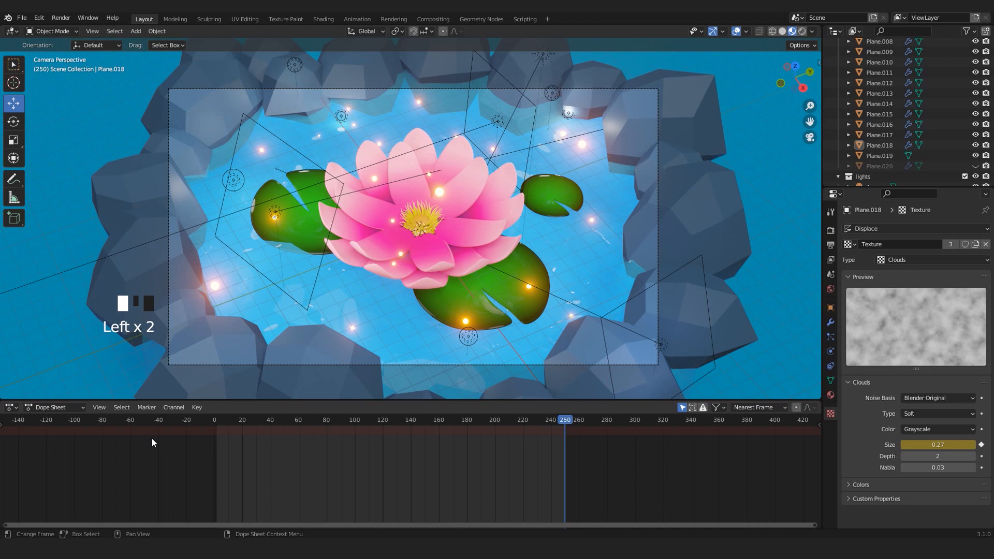
left_click(717, 409)
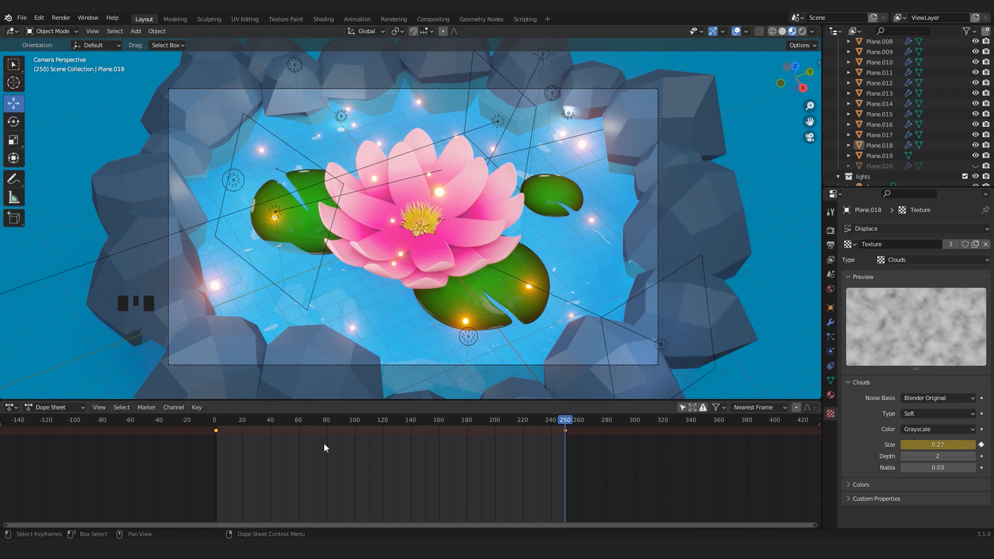
- Play the water animation from its beginning to check the speed of the ripples
scroll(486, 464, "down", 2)
left_click_drag(561, 414, 226, 436)
key("space")
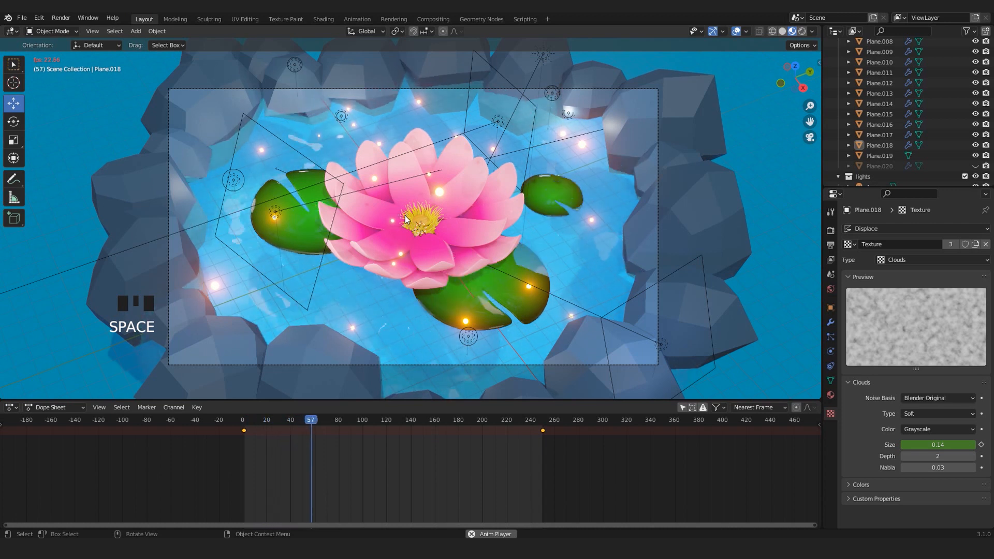
key("space")
- Move the last Size keyframe from frame 250 out to about frame 470 to slow the water motion
scroll(318, 516, "down", 8)
left_click(479, 434)
left_click_drag(482, 433, 623, 444)
- Replay the animation from frame 0 to review the water motion with the wider keyframe spacing
left_click_drag(357, 421, 314, 421)
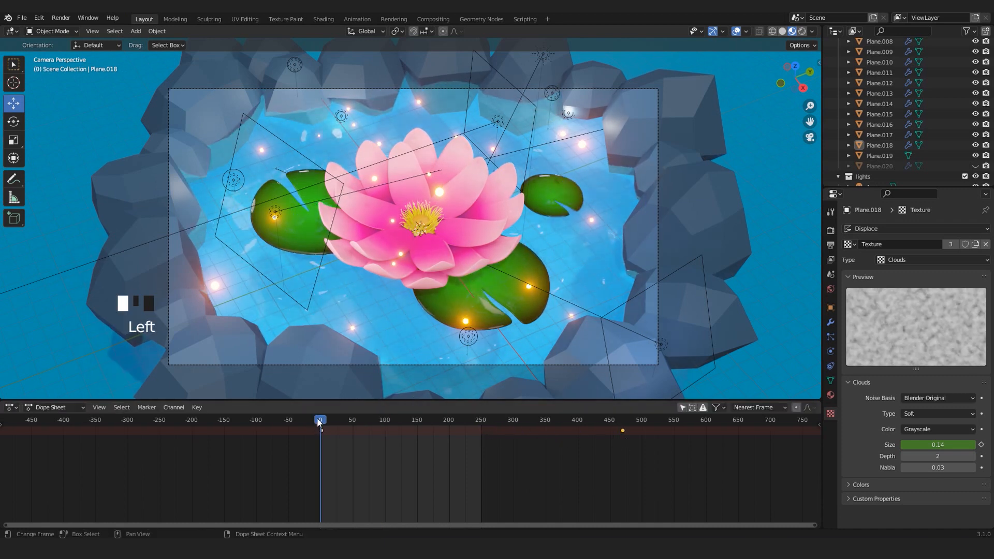
key("space")
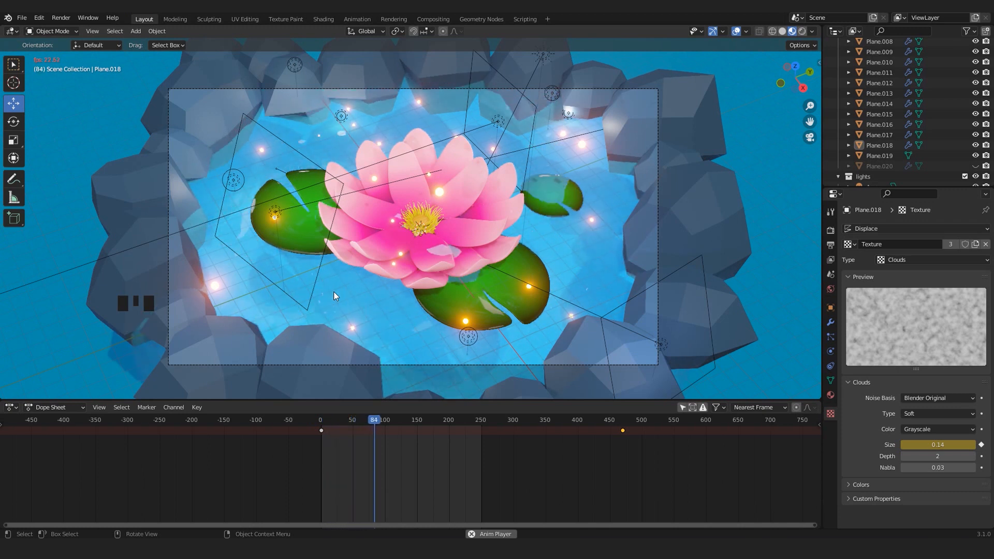
key("space")
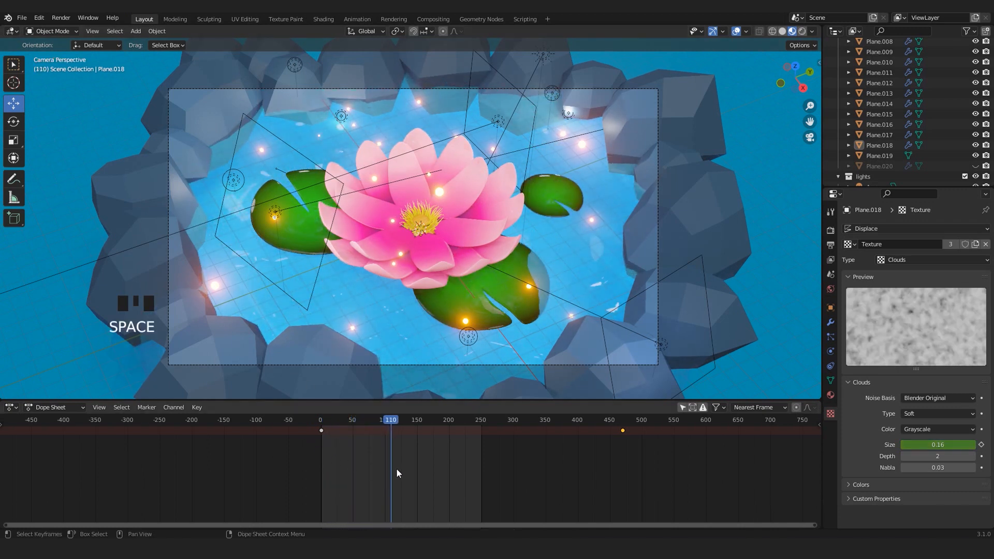
- Set both texture Size keyframes to Linear interpolation and replay the water animation from frame 0
right_click(364, 448)
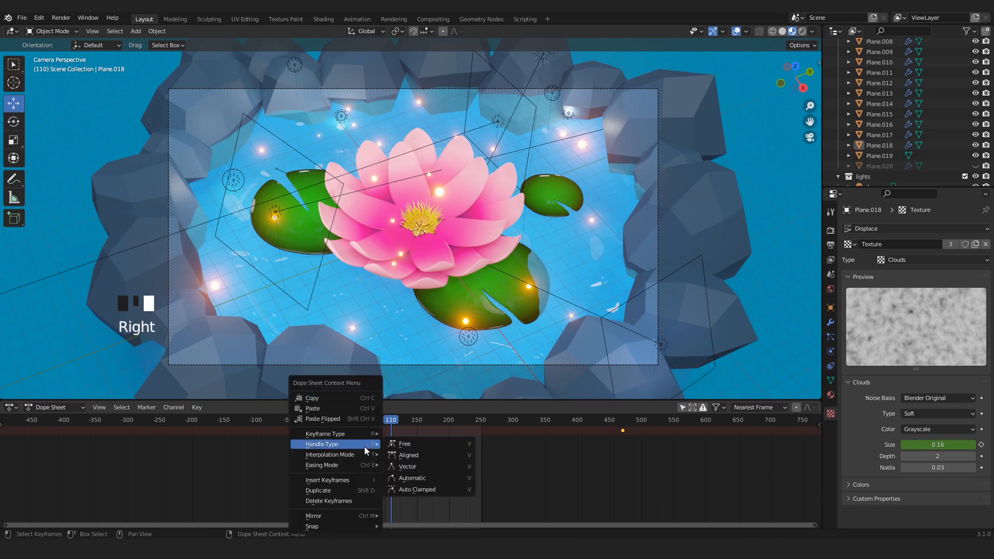
mouse_move(351, 458)
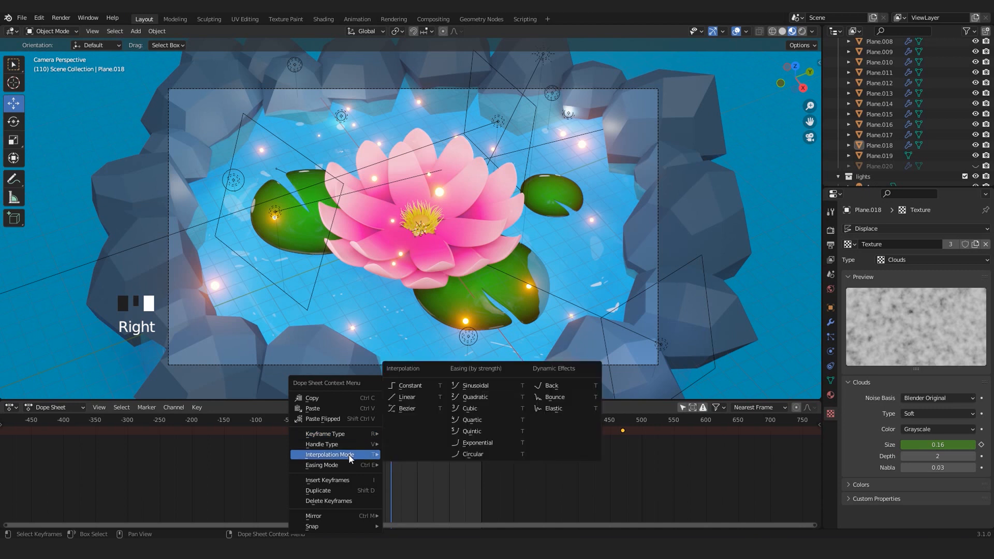
left_click(409, 396)
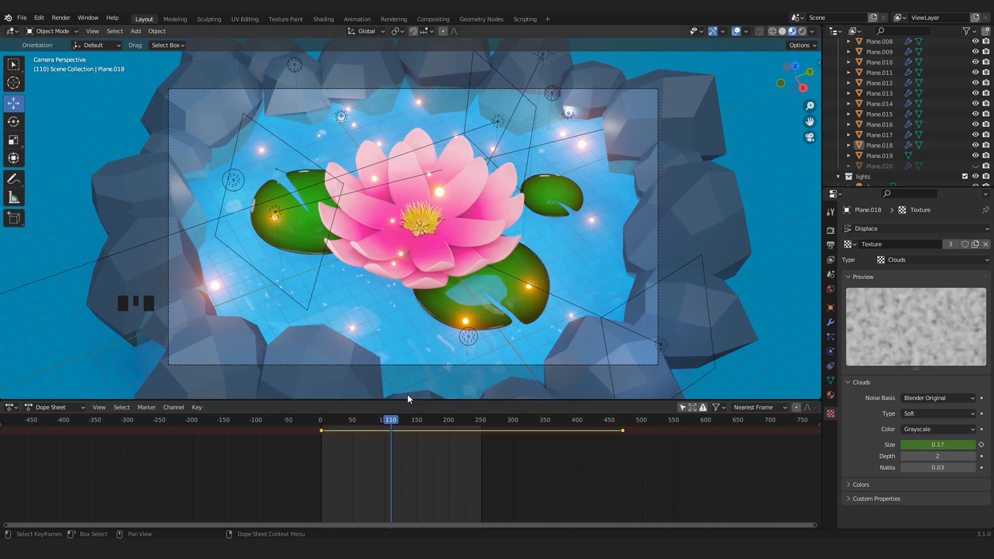
left_click_drag(390, 422, 264, 430)
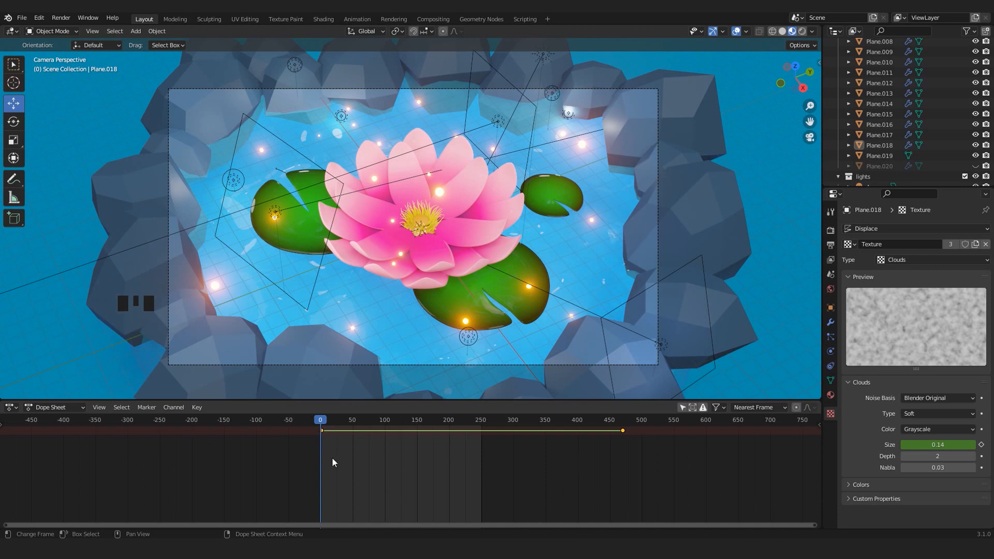
key("space")
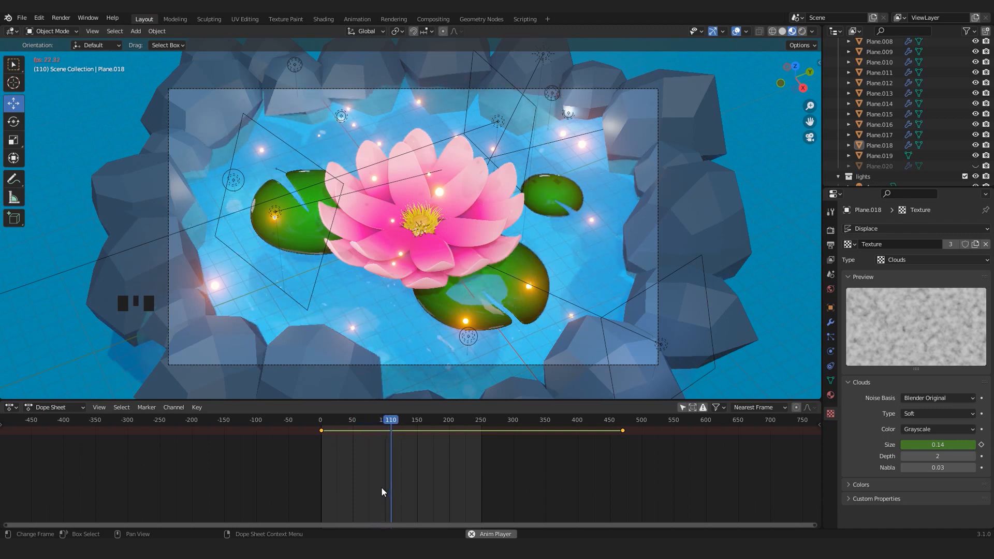
- Move the last Size keyframe out to about frame 1080 to slow the ripples further
scroll(381, 490, "down", 10)
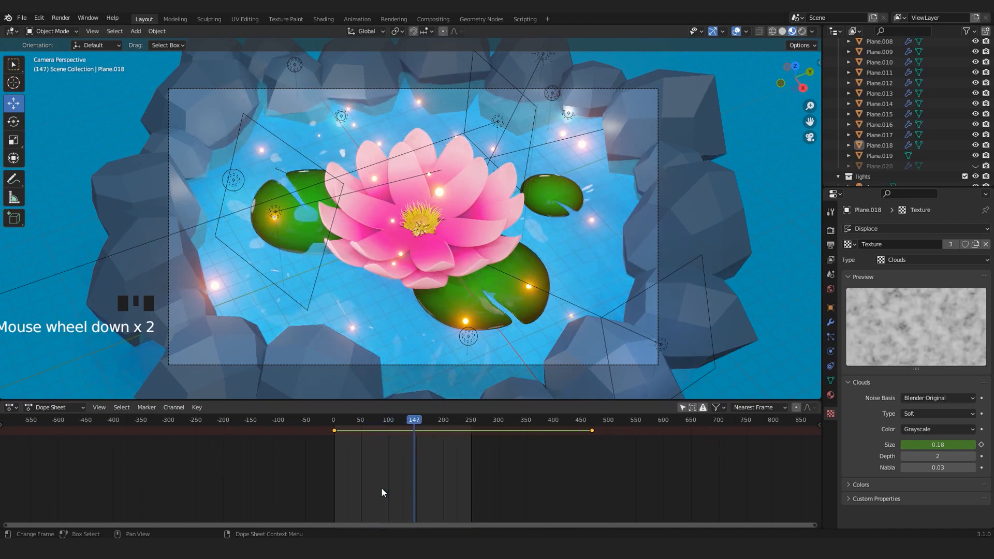
middle_click_drag(405, 469, 384, 455)
scroll(381, 466, "up", 4)
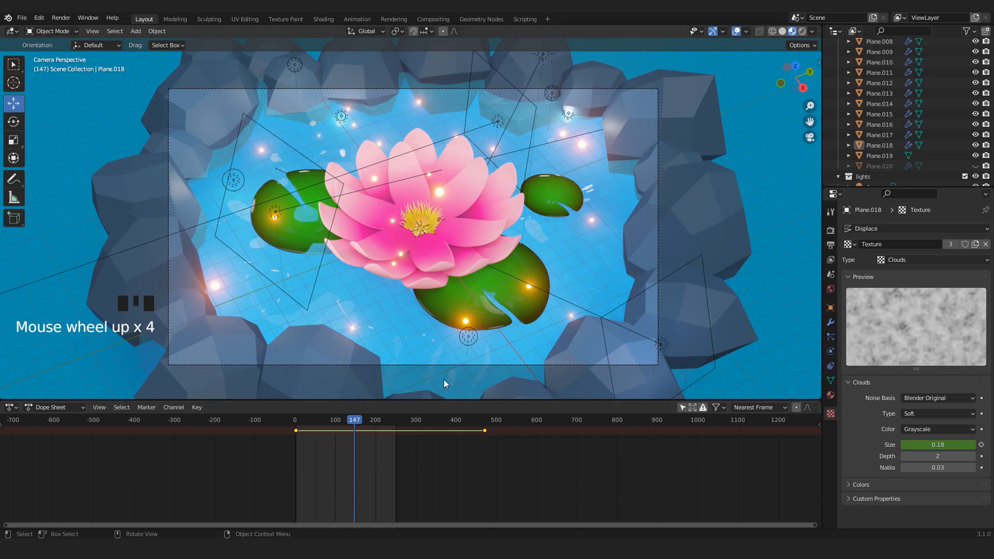
left_click_drag(484, 430, 574, 450)
key("ctrl+z")
left_click(488, 439)
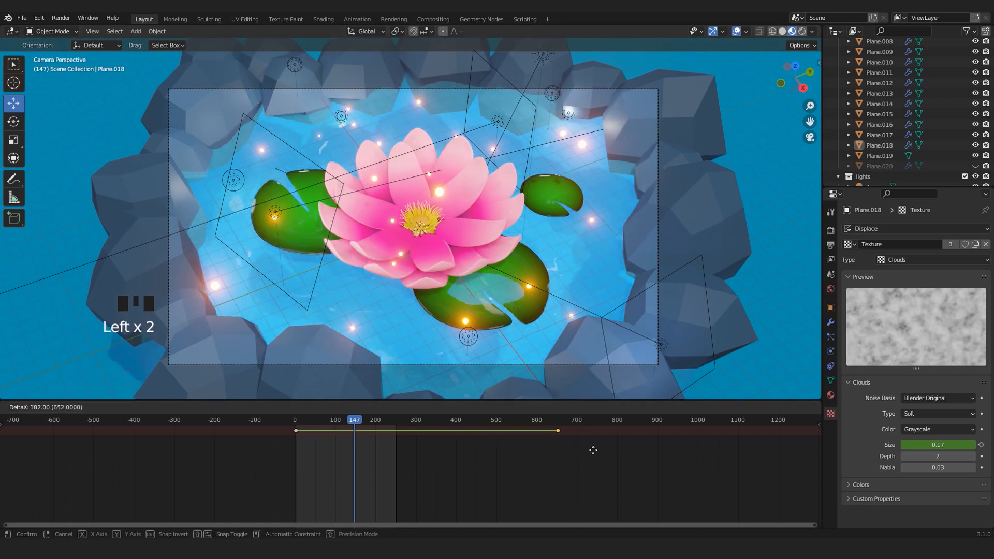
left_click_drag(729, 447, 730, 447)
- Replay the water animation from frame 0 and review it with overlays hidden and rendered shading enabled
left_click_drag(359, 422, 296, 422)
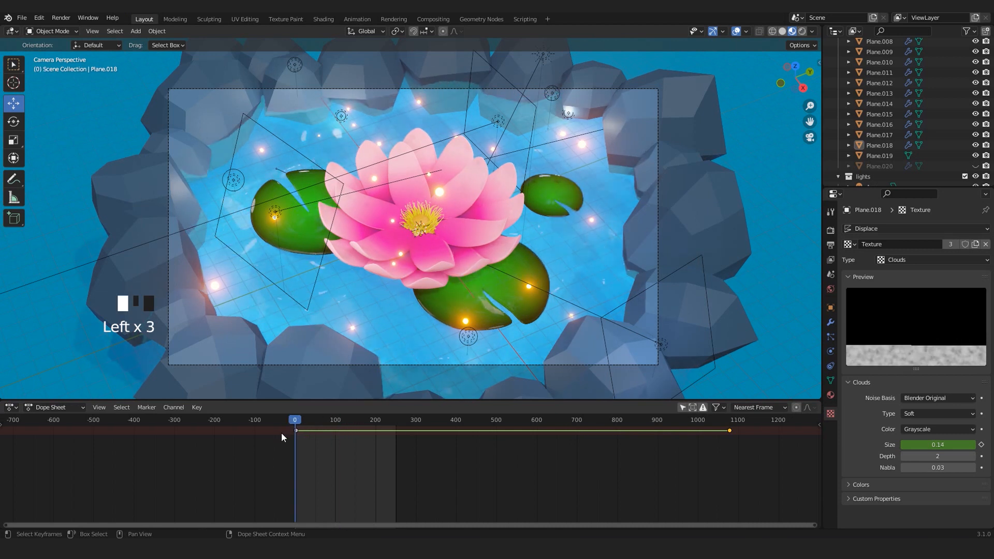
key("space")
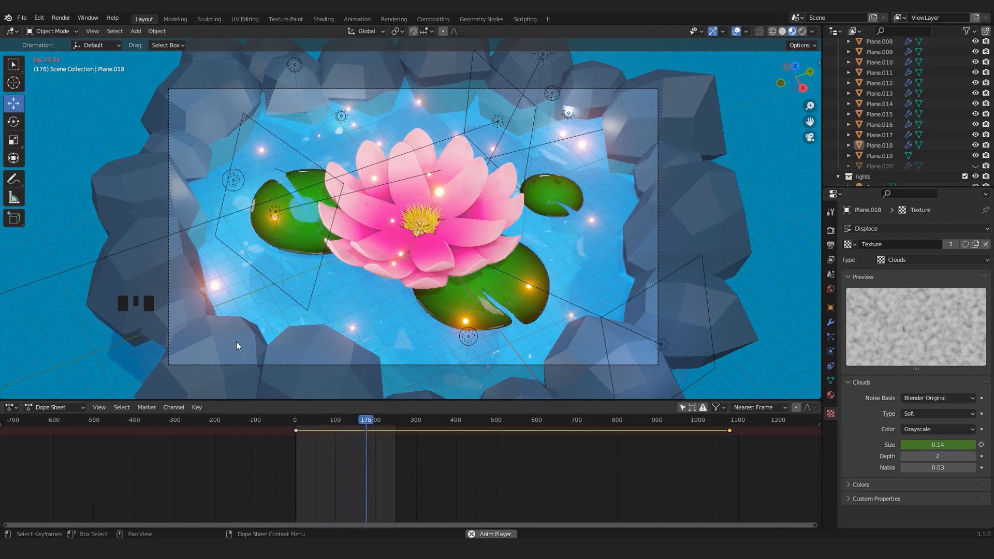
scroll(356, 279, "up", 1)
scroll(358, 276, "down", 1)
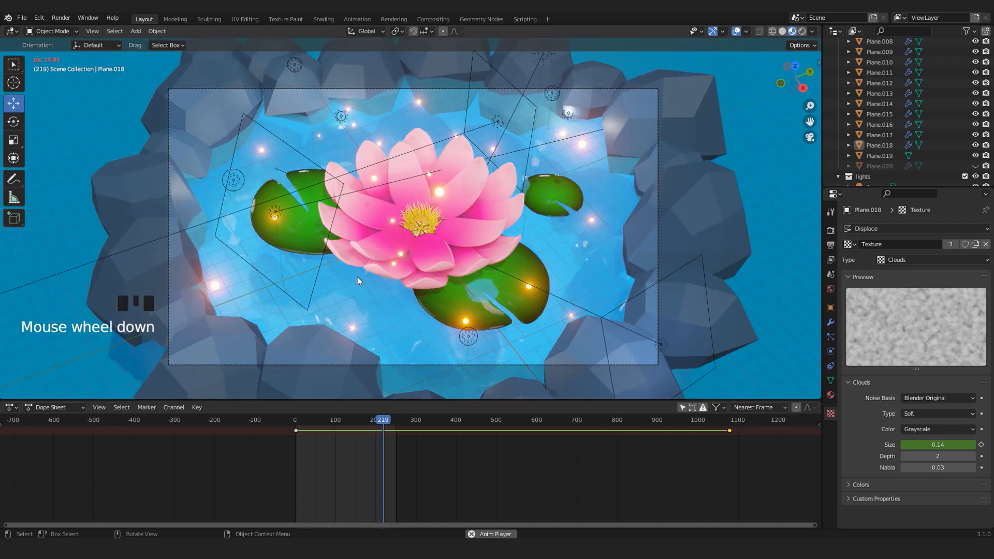
left_click(738, 31)
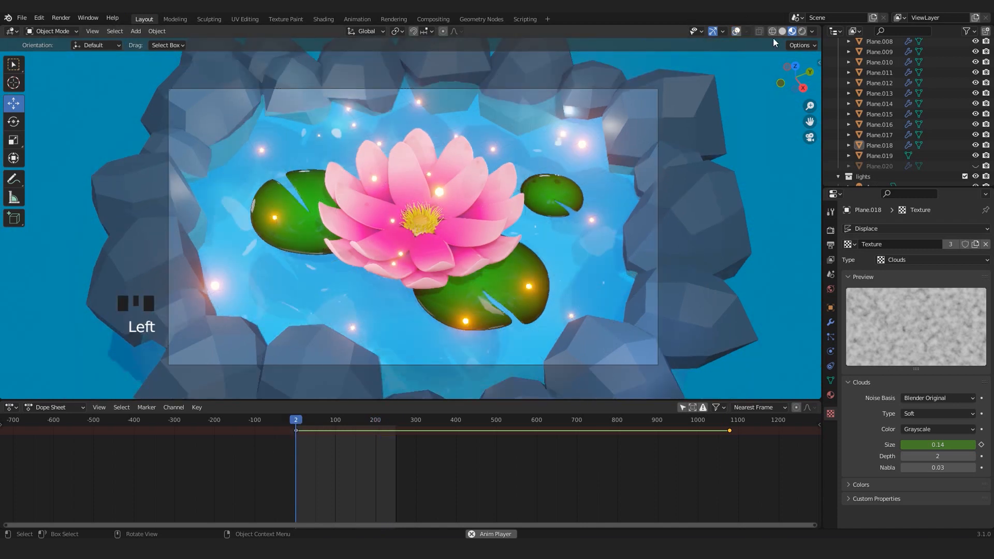
left_click(803, 31)
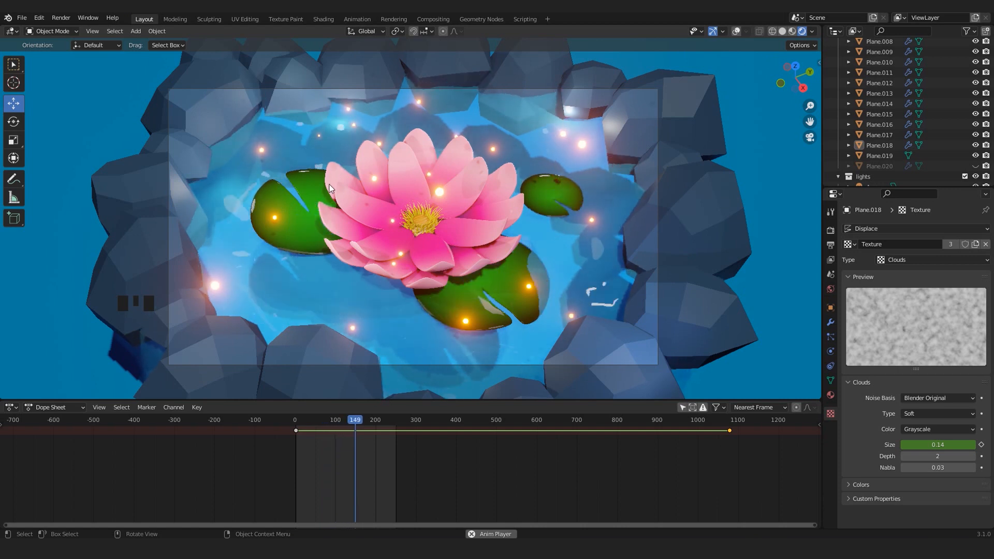
scroll(217, 242, "up", 1)
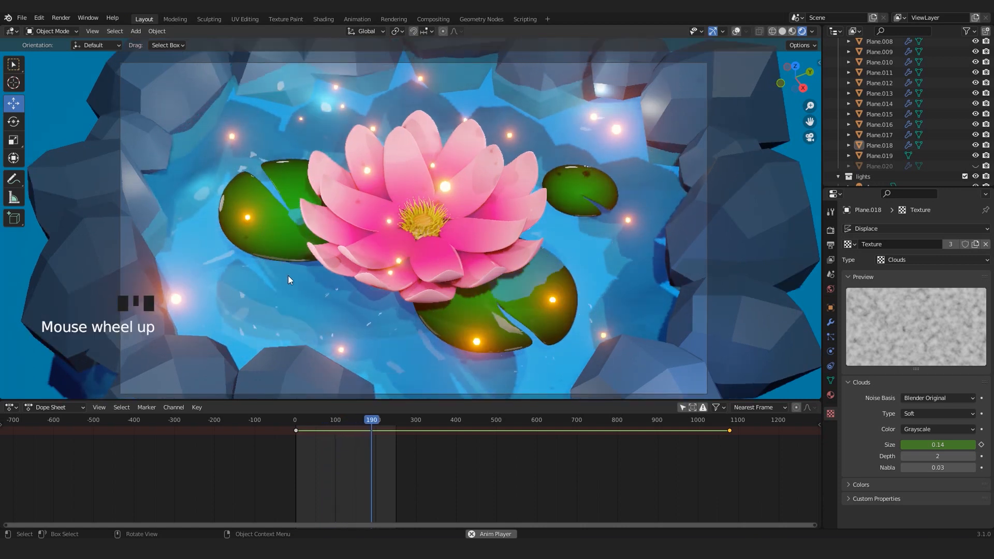
key("space")
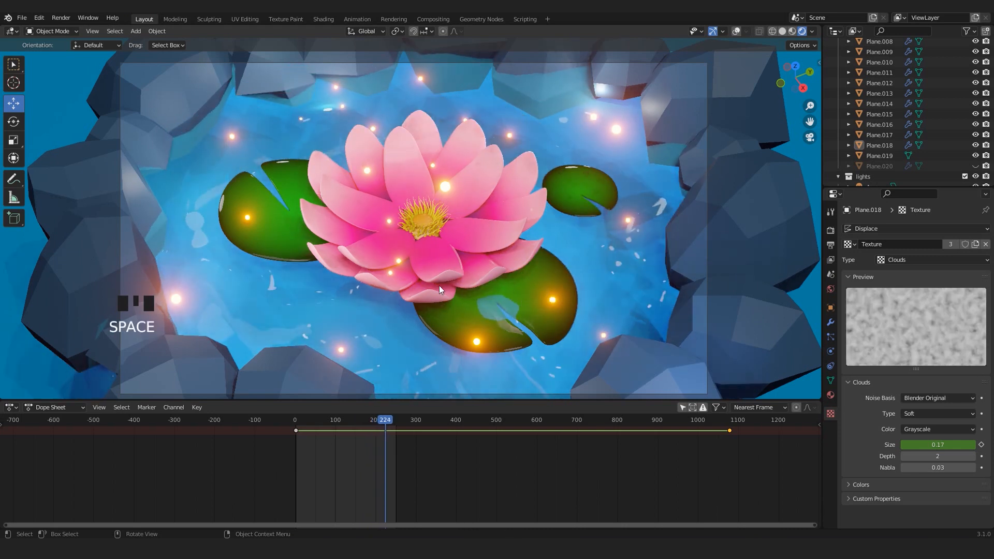
- Switch to solid shading with overlays shown, leave the camera view and select the inner petals of the flower
left_click(430, 263)
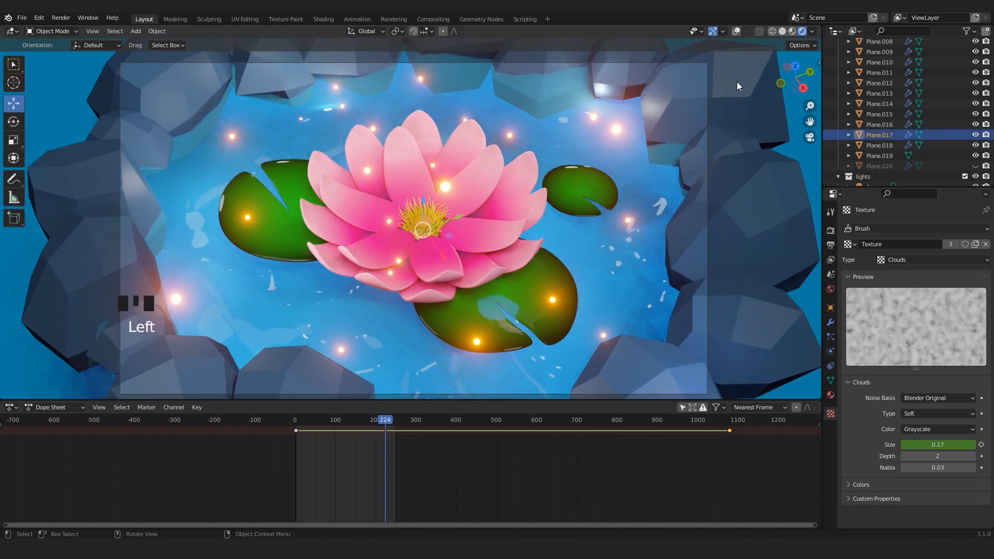
scroll(390, 223, "down", 2)
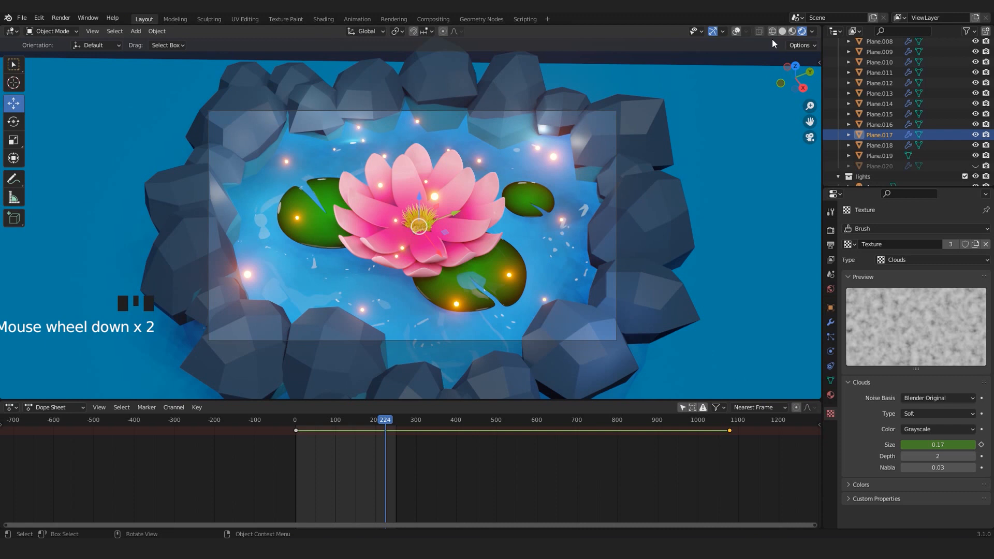
key("KP_1")
scroll(470, 98, "down", 5)
mouse_move(470, 100)
middle_mouse_down("shift")
mouse_move(464, 167)
mouse_move(396, 254)
middle_mouse_up("shift")
left_click(782, 31)
scroll(554, 174, "up", 1)
left_click(736, 31)
left_click(461, 191, "shift")
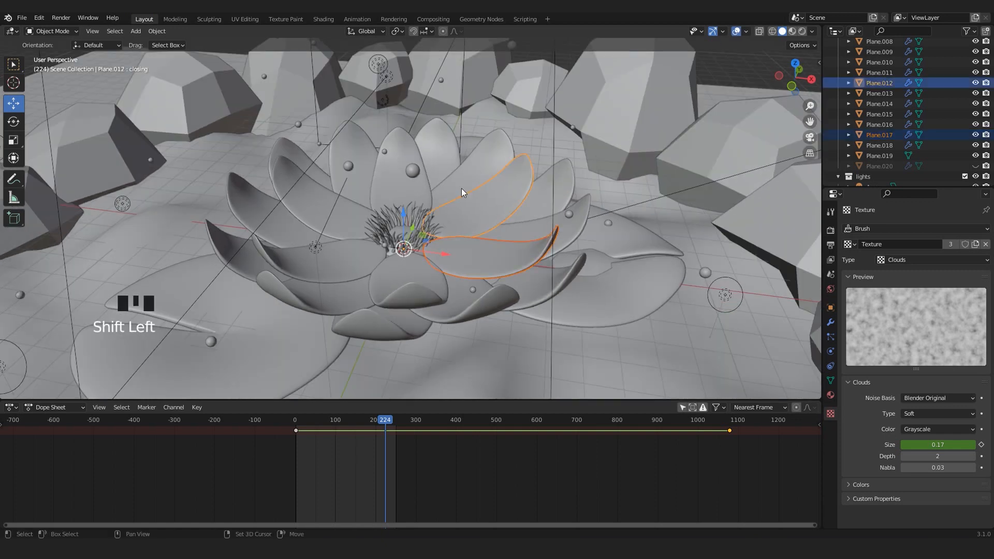
left_click(352, 218, "shift")
left_click(384, 188, "shift")
left_click(295, 254, "shift")
left_click(353, 292, "shift")
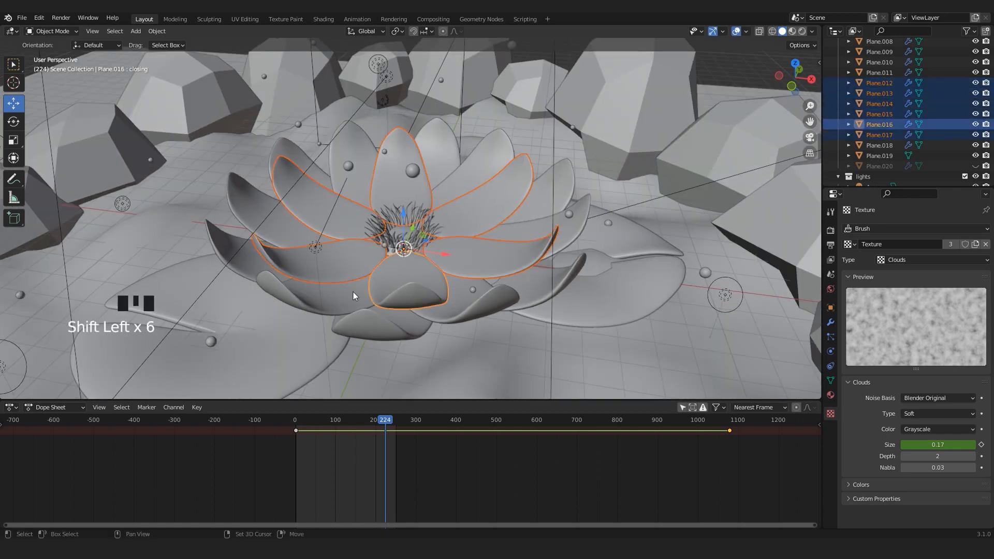
left_click(393, 226, "shift")
- Box-select the whole flower in X-ray and remove the water plane and surrounding objects from the selection
middle_click_drag(394, 226, 371, 272)
scroll(371, 271, "up", 2)
key("alt+z")
key("b")
left_click_drag(386, 122, 507, 287)
key("alt+z")
key("b")
middle_click_drag(531, 217, 490, 194)
key("Escape")
scroll(490, 195, "down", 5)
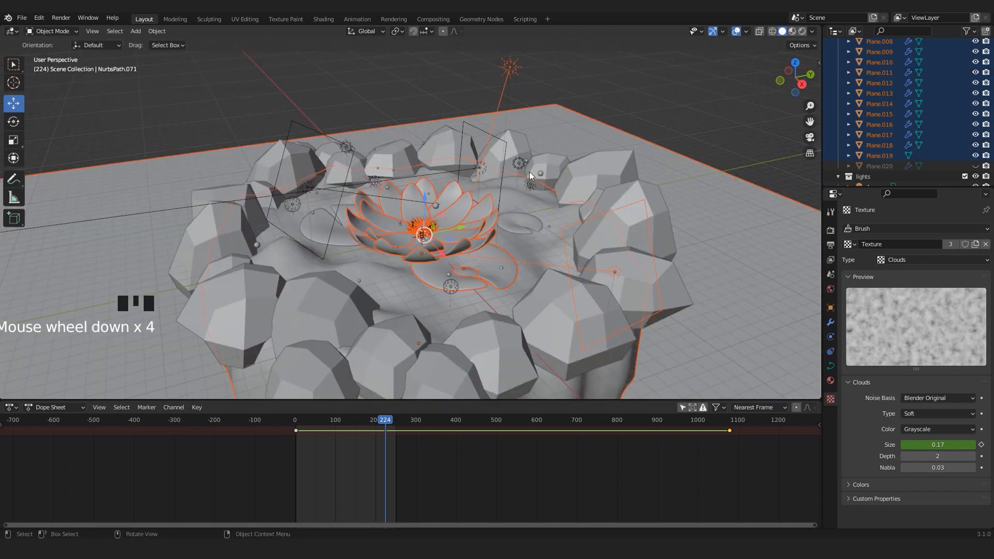
key("b")
middle_click_drag(469, 85, 521, 201)
scroll(449, 207, "up", 9)
middle_click_drag(449, 202, 443, 241)
- Parent the selected flower parts to the sphere at the flower's center using Object, and raise the flower slightly
left_click(448, 234, "shift")
key("ctrl+p")
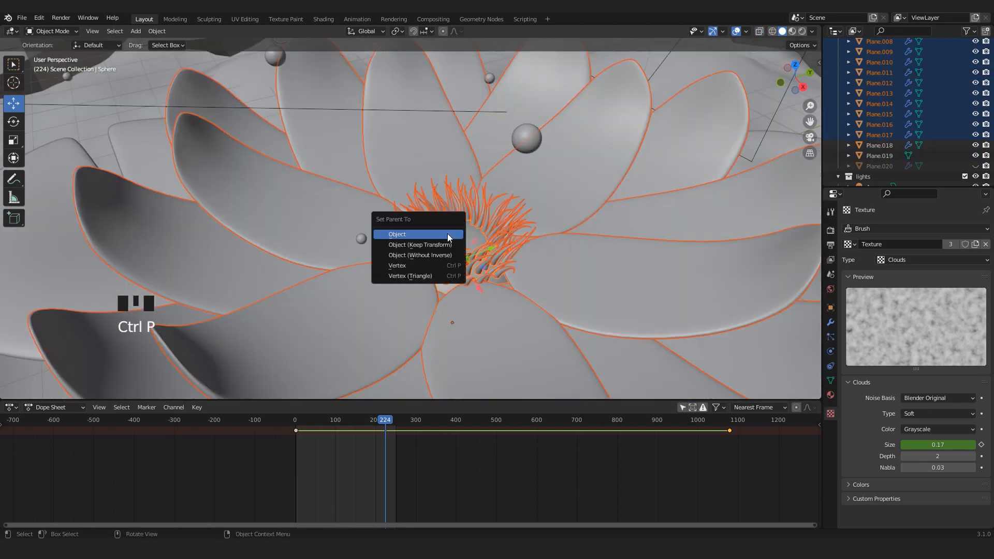
left_click(448, 234)
scroll(440, 290, "down", 3)
middle_click_drag(427, 385, 433, 321)
left_click_drag(436, 252, 434, 229)
- Play the animation from frame 0 through the camera in rendered shading to check the raised flower above the water
key("KP_0")
left_click(802, 31)
left_click(310, 420)
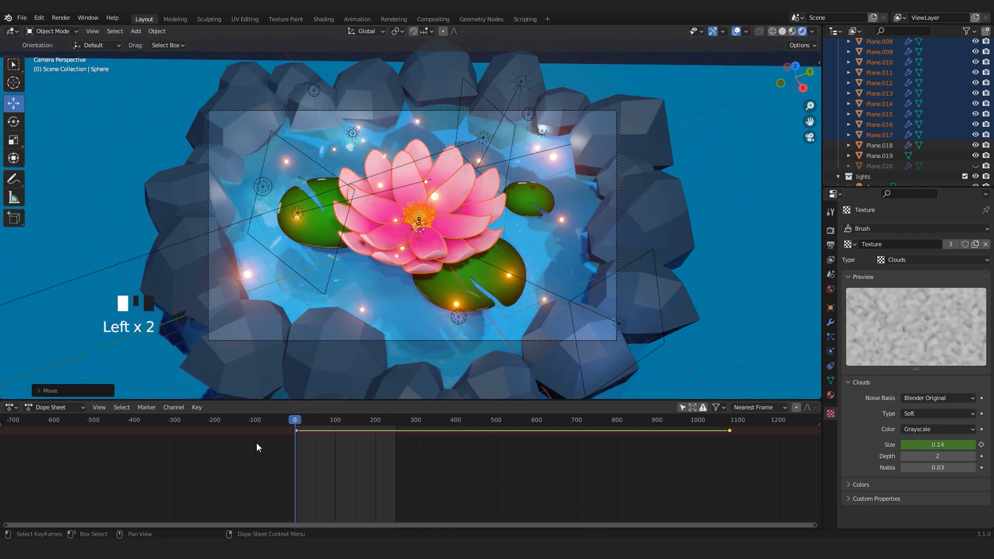
scroll(708, 88, "up", 2)
key("space")
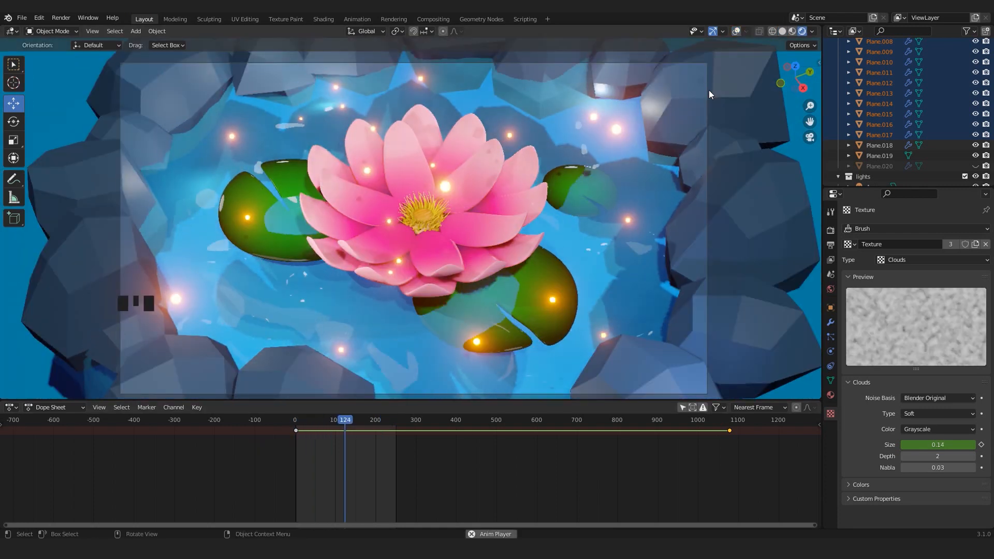
key("space")
scroll(518, 282, "up", 3)
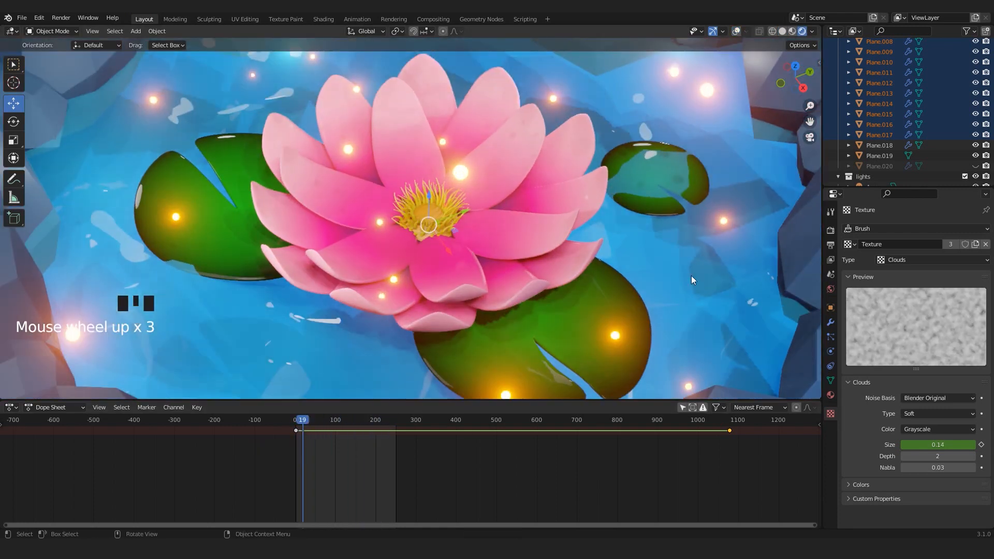
scroll(539, 332, "down", 2)
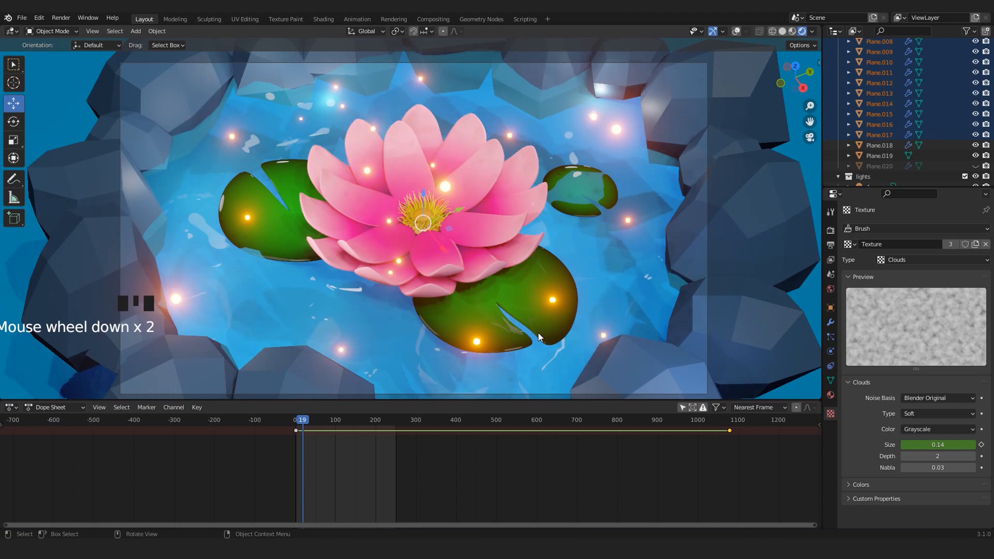
left_click(528, 309)
middle_click_drag(544, 325, 539, 331, "shift")
scroll(538, 332, "down", 2)
scroll(418, 277, "up", 2)
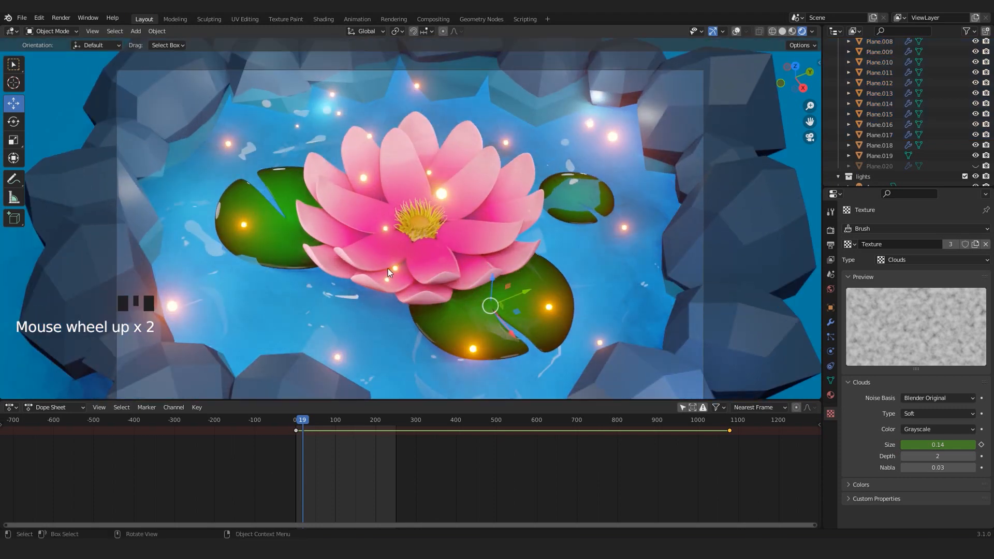
- Go to frame 2 and view the area under the flower in solid X-ray shading with overlays shown
scroll(338, 463, "up", 7)
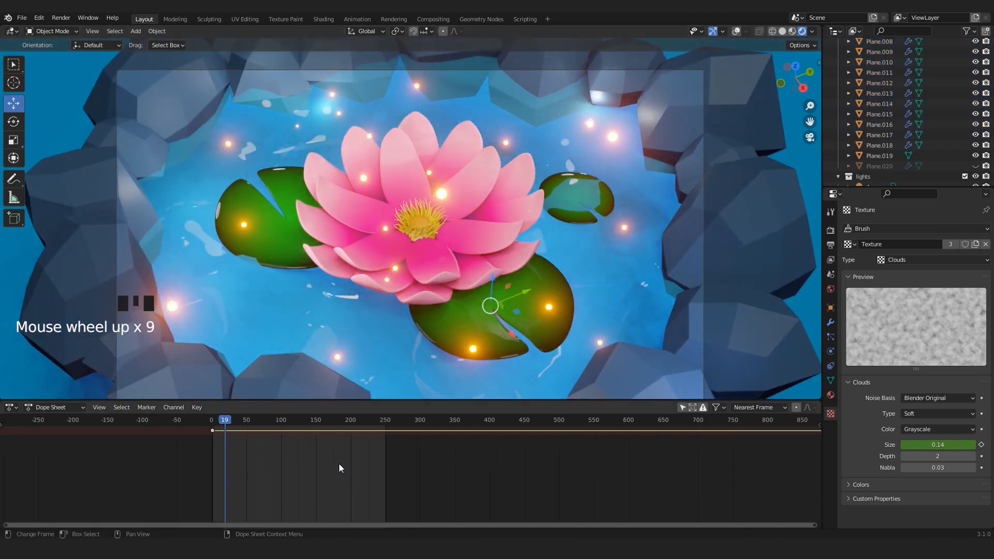
left_click(215, 424)
left_click_drag(215, 425, 213, 424)
left_click(782, 31)
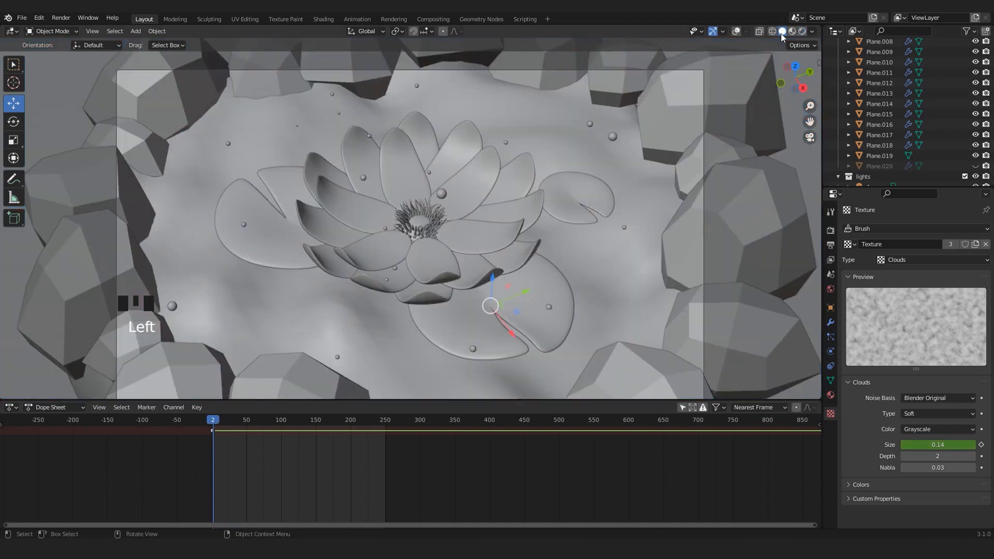
scroll(444, 284, "up", 5)
mouse_move(444, 284)
middle_mouse_down()
mouse_move(480, 223)
mouse_move(459, 233)
middle_mouse_up()
scroll(465, 226, "up", 5)
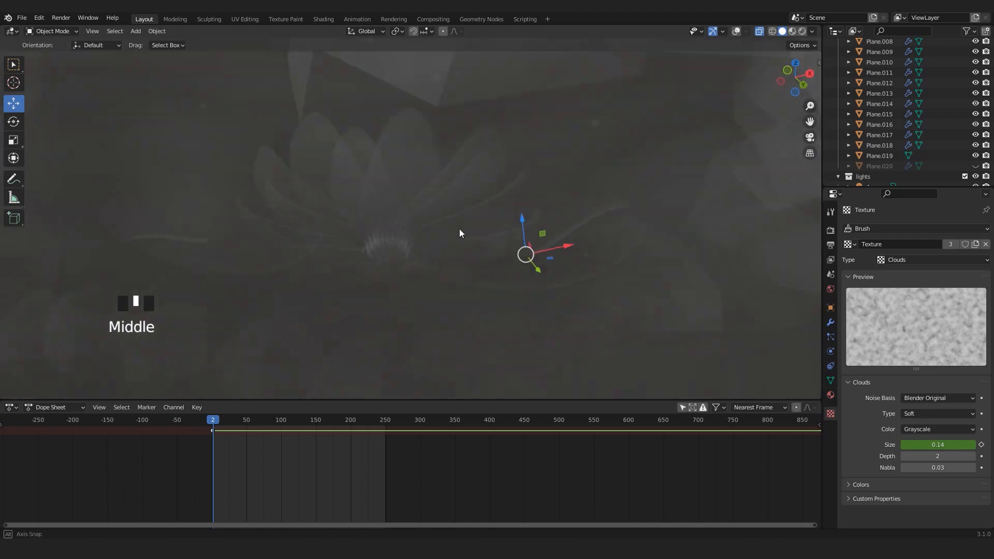
scroll(452, 257, "up", 5)
left_click(737, 31)
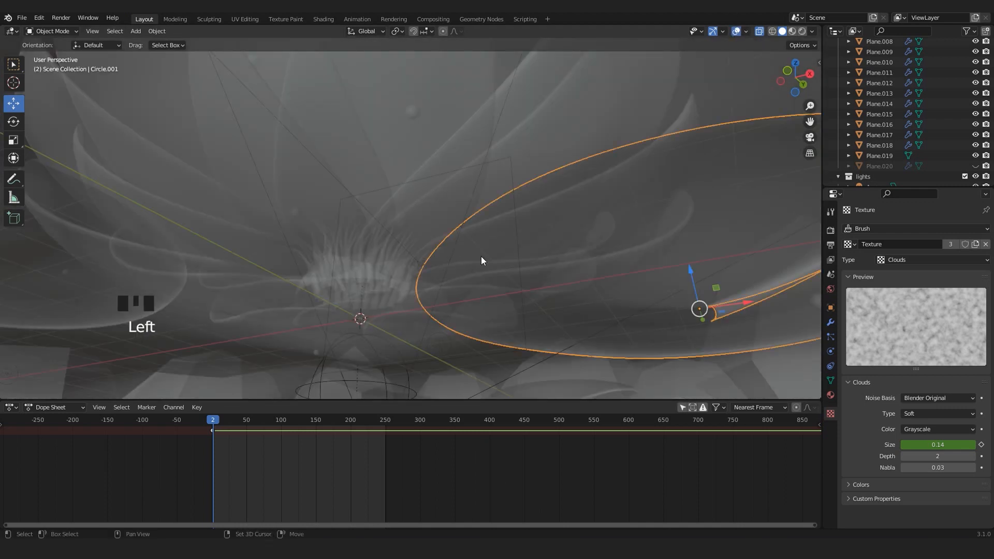
middle_click_drag(481, 257, 448, 251, "shift")
- Select the spherical empty beneath the flower and rename it "flower driver"
left_click(418, 299)
left_click(418, 298)
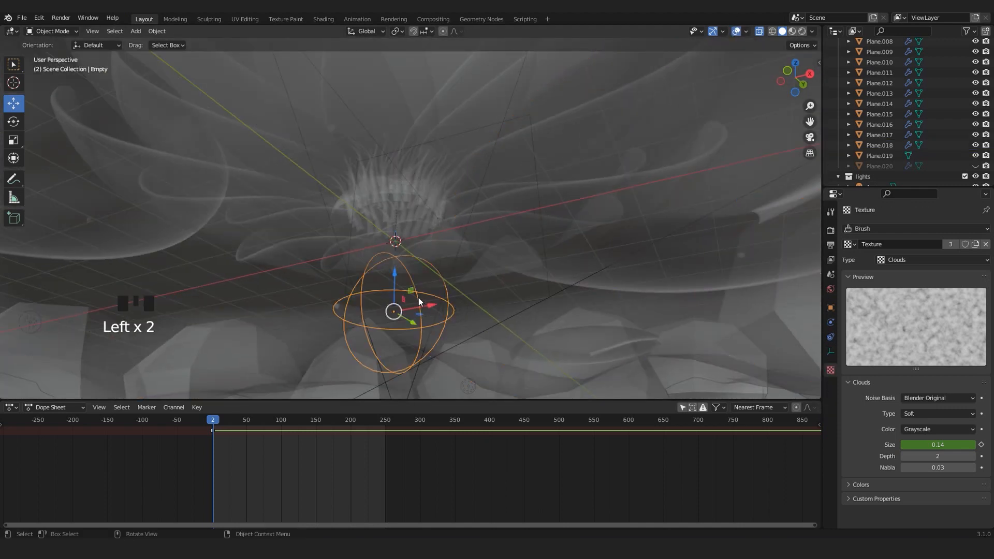
key("KP_Decimal")
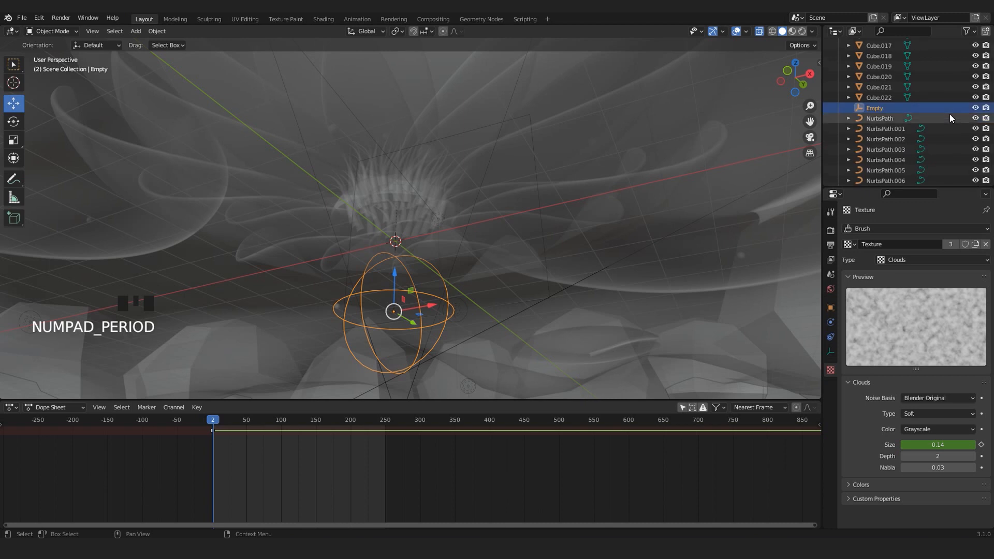
double_click(873, 107)
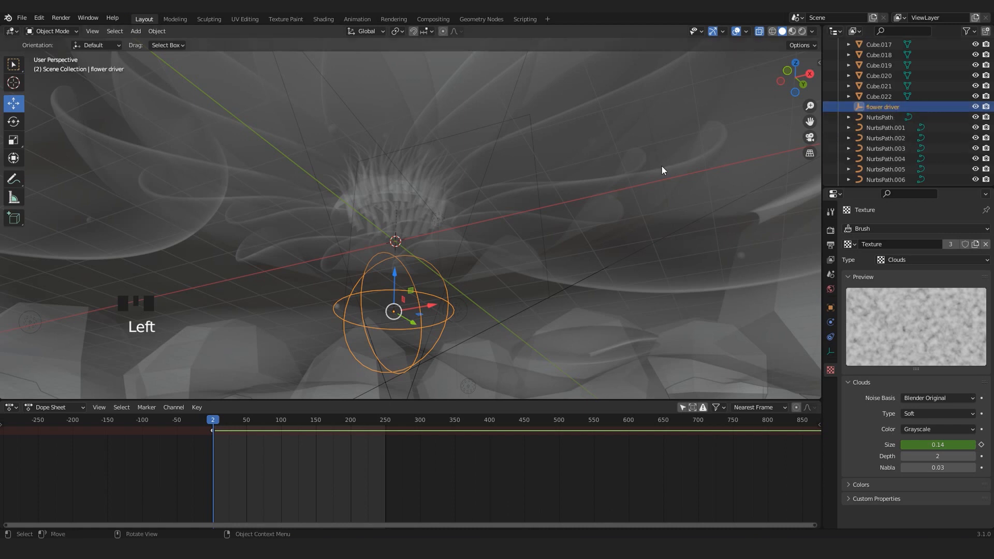
- Return to the camera view with X-ray turned off and the whole flower in frame
key("KP_0")
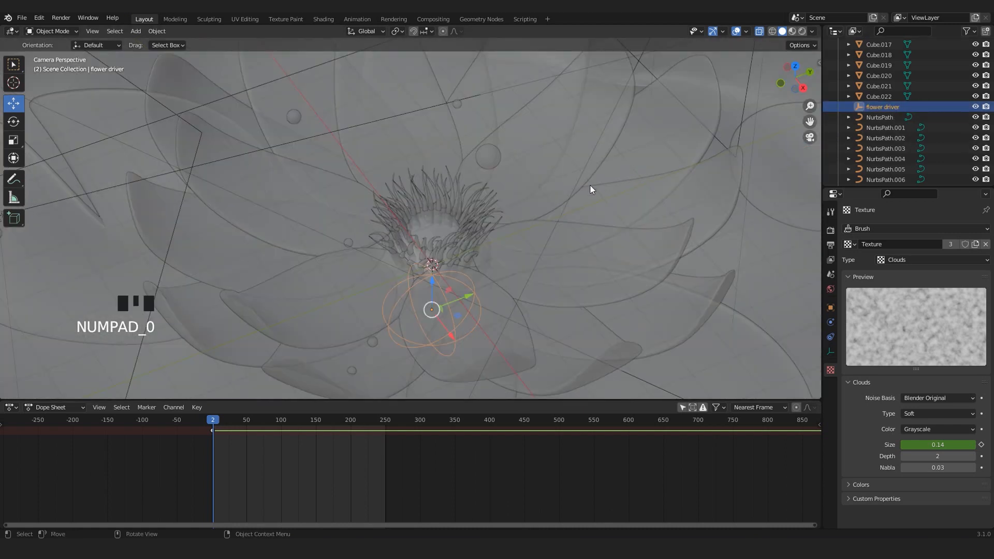
key("alt+z")
scroll(452, 256, "down", 2)
scroll(424, 250, "down", 2)
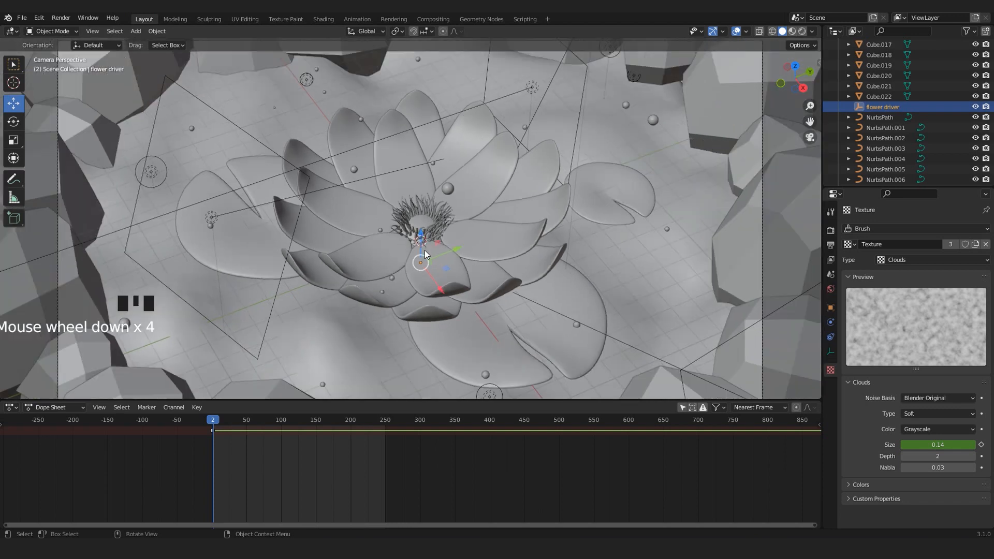
- Switch the Dope Sheet area to the Timeline and raise the flower driver at frame 2 to close the petals
left_click(11, 408)
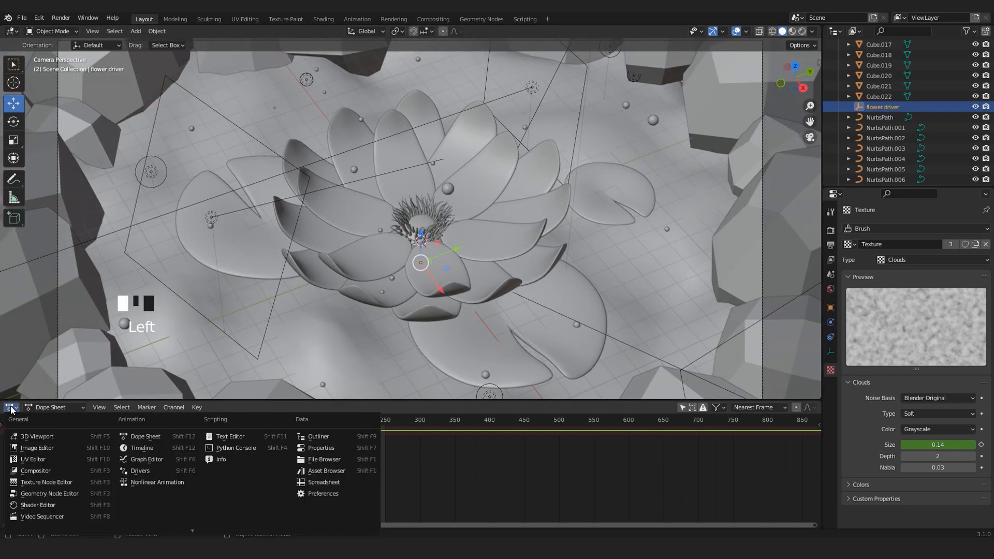
left_click(142, 448)
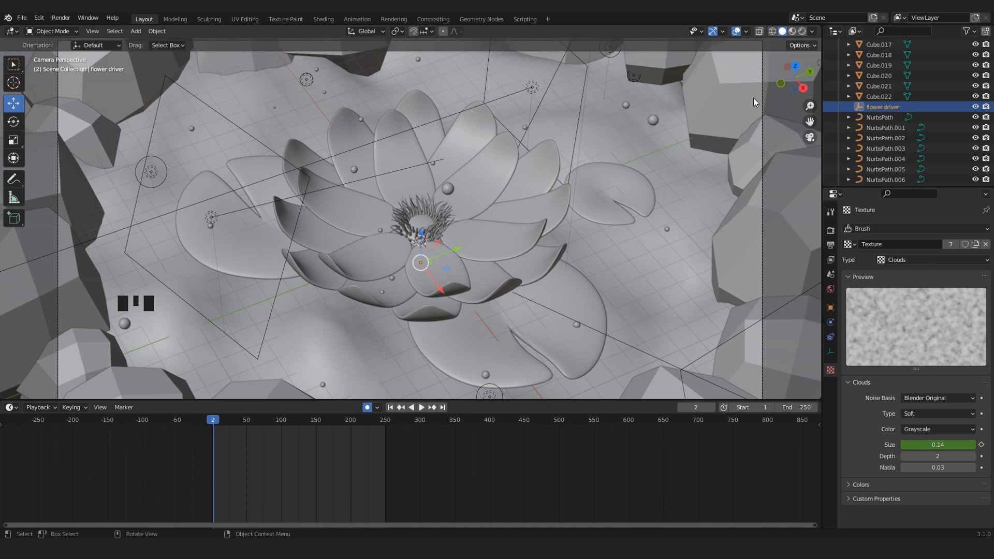
left_click_drag(423, 238, 428, 180)
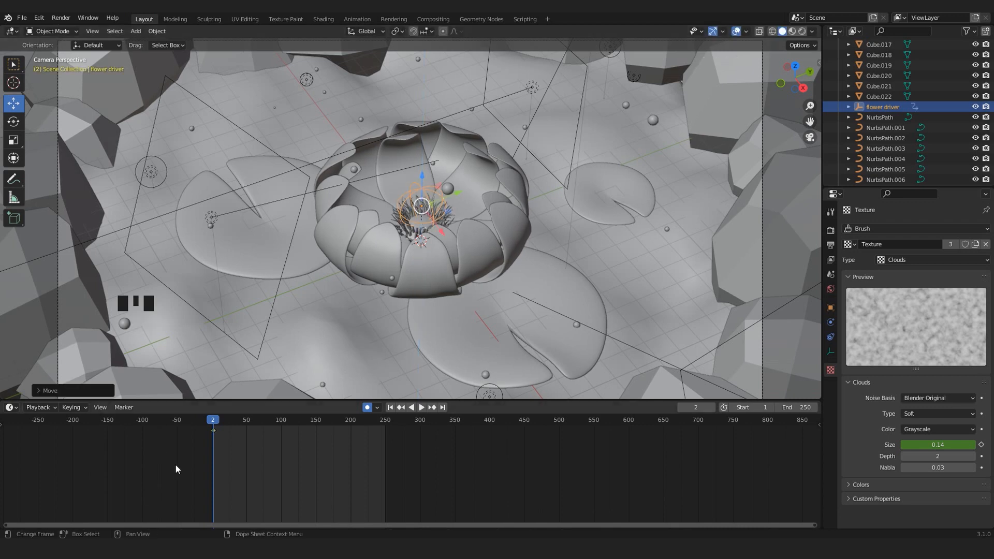
- Go to about frame 249 and lower the flower driver to open the petals, keying its new position
scroll(176, 469, "up", 4)
scroll(435, 209, "up", 2)
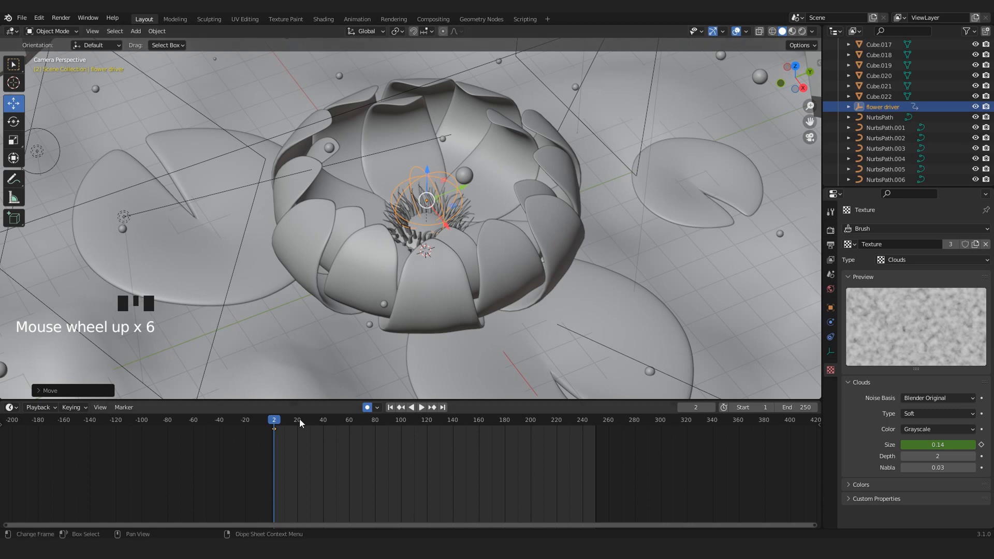
scroll(281, 422, "down", 5)
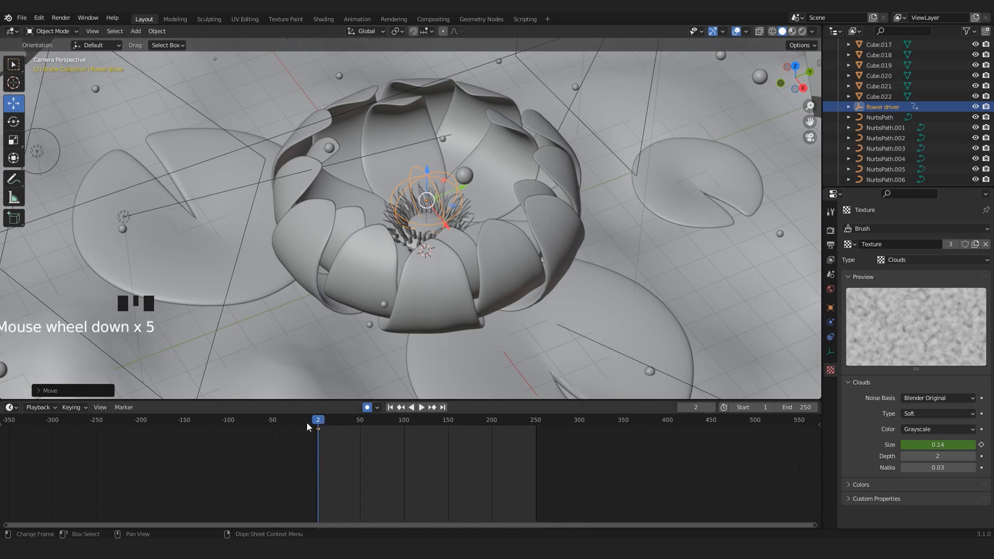
left_click_drag(318, 422, 533, 430)
left_click_drag(428, 175, 438, 239)
- Play the flower opening animation from frame 0 in solid shading with the whole pond in view
left_click_drag(575, 455, 314, 437)
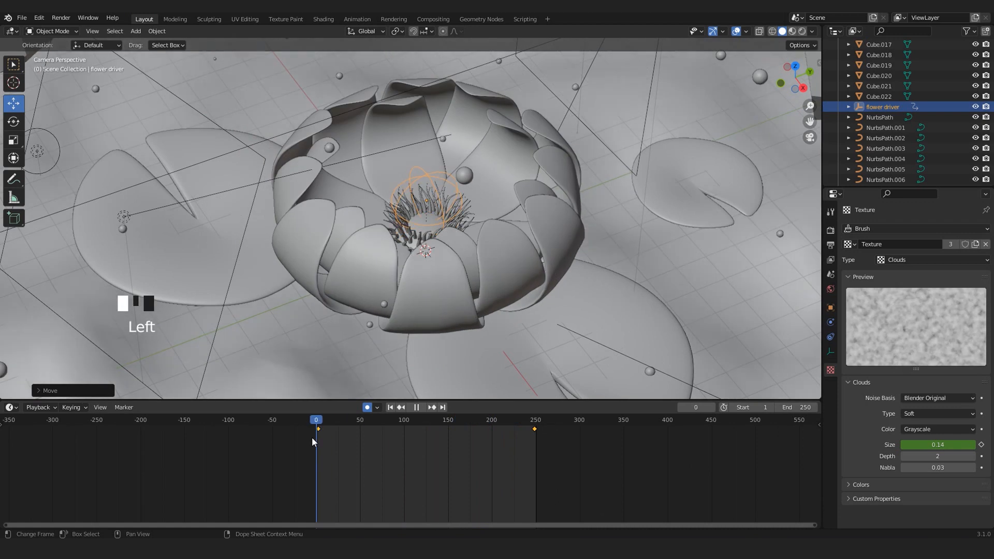
key("space")
scroll(336, 310, "down", 3)
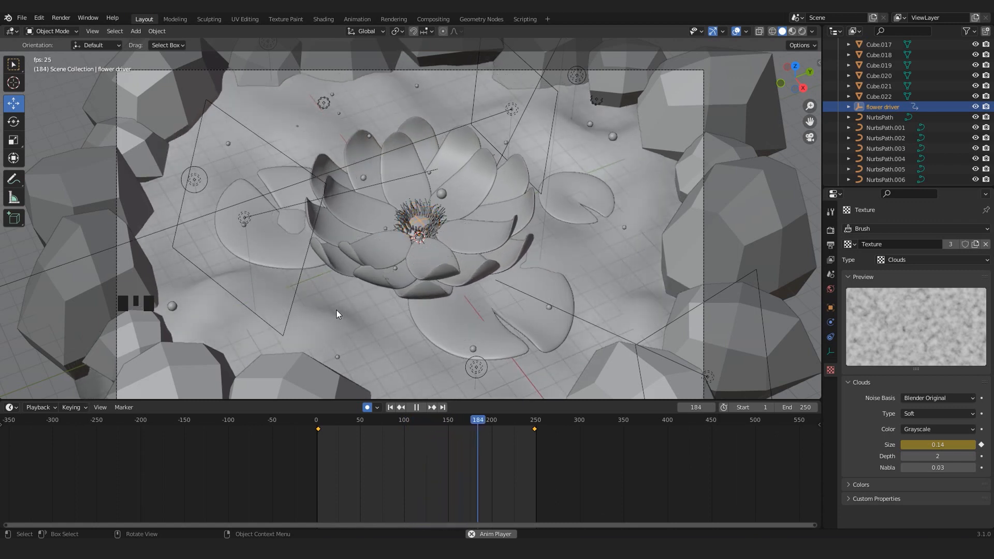
key("space")
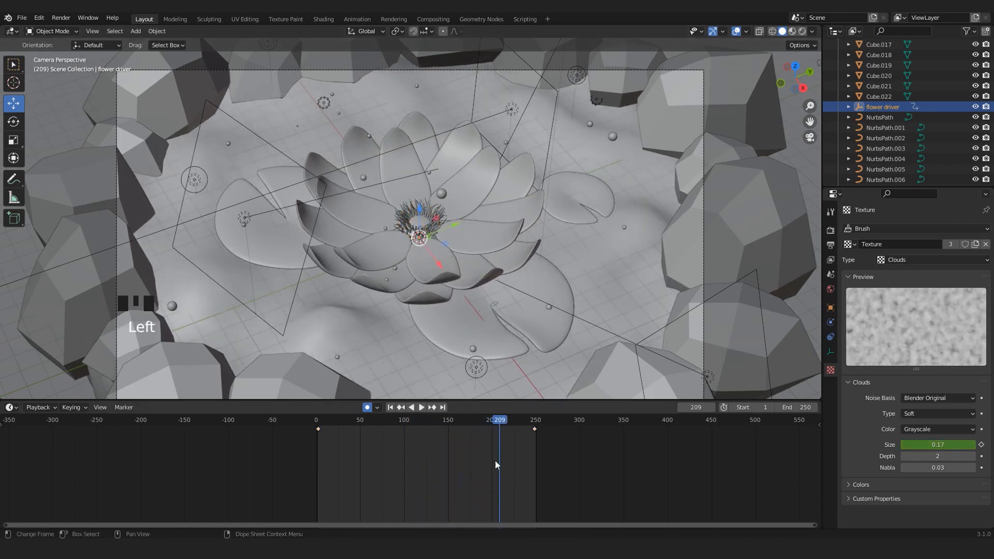
- Move the flower driver's end keyframe to about frame 214, and shift both keyframes 55 frames earlier
left_click_drag(536, 428, 441, 432)
left_click_drag(274, 422, 274, 422)
scroll(449, 449, "up", 1)
key("g")
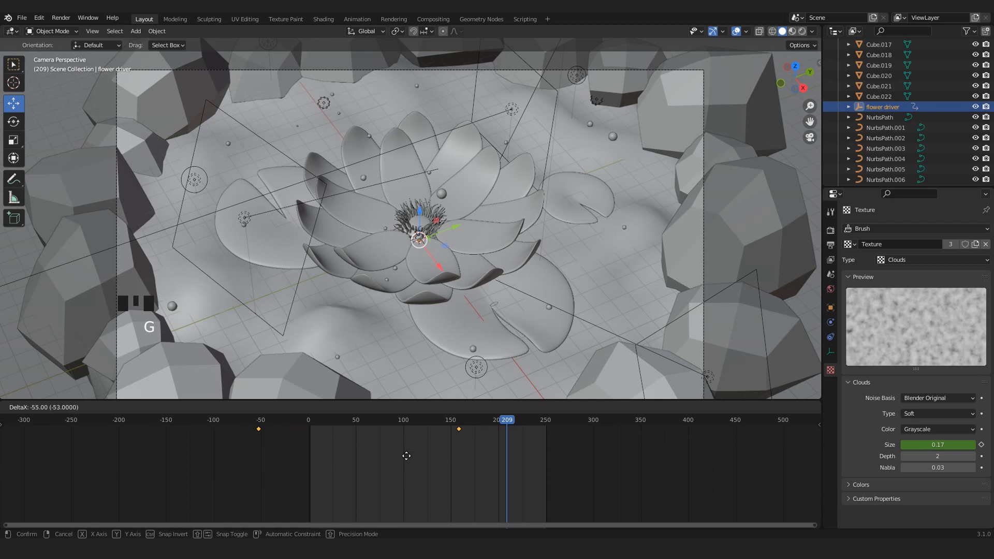
left_click(407, 456)
- Shift both flower driver keyframes to about frames -81 and 131 and play the animation from the start
left_click_drag(502, 419, 352, 454)
key("g")
left_click(390, 450)
left_click_drag(333, 418, 306, 451)
key("space")
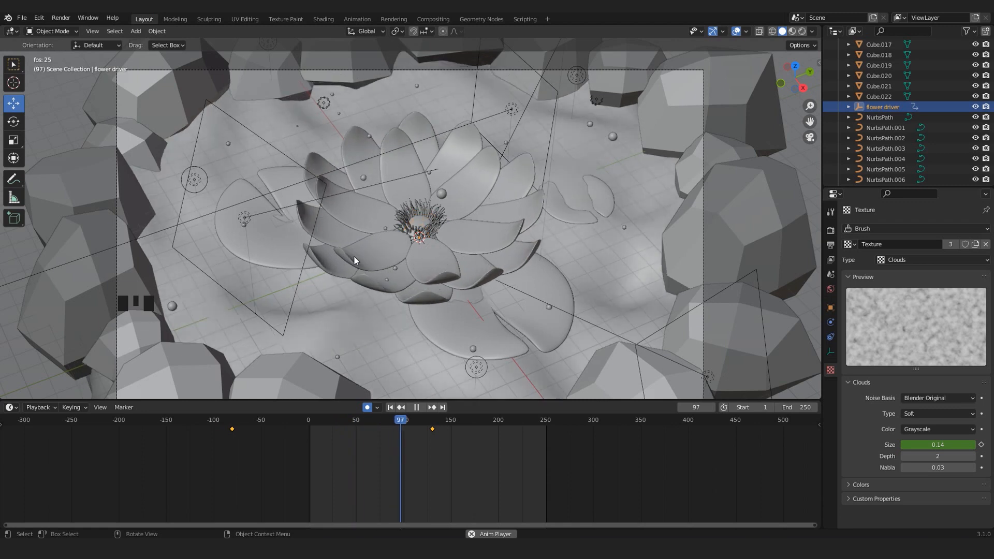
key("space")
- Turn on rendered shading with overlays hidden and play the flower opening from the start
left_click(802, 31)
left_click(736, 33)
left_click_drag(411, 420, 312, 434)
key("space")
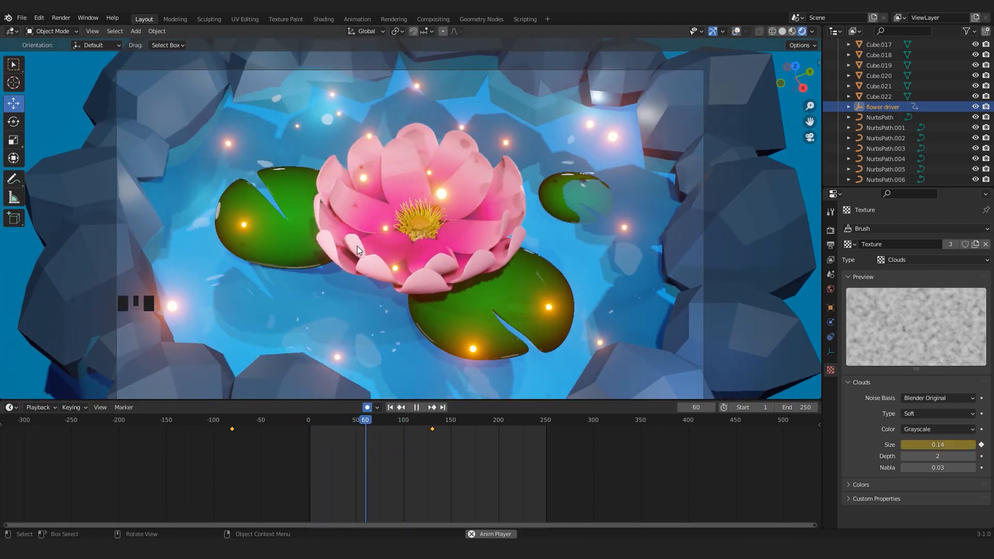
key("space")
- Shift both flower driver keyframes to about frames -102 and 110 and replay the opening from the start
key("g")
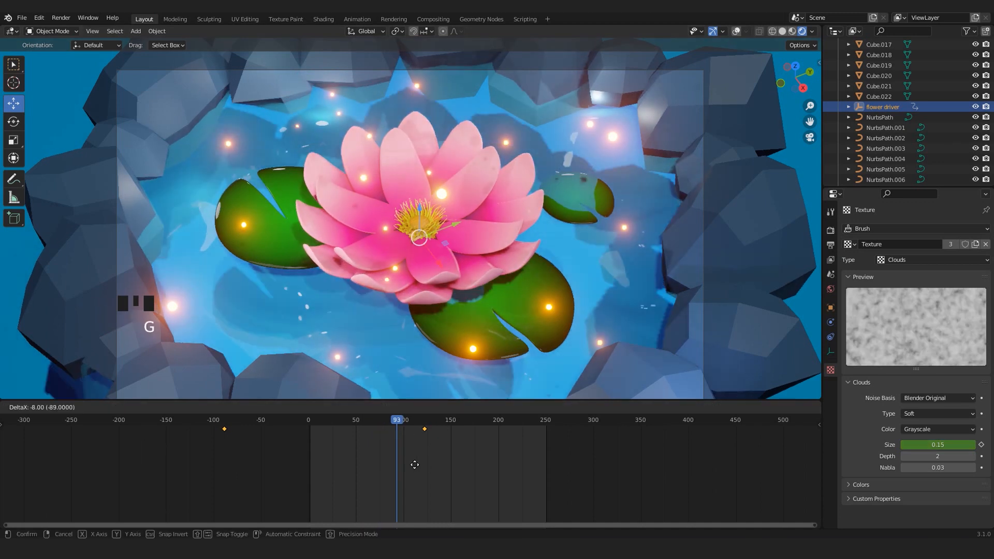
left_click(403, 465)
left_click(314, 433)
key("space")
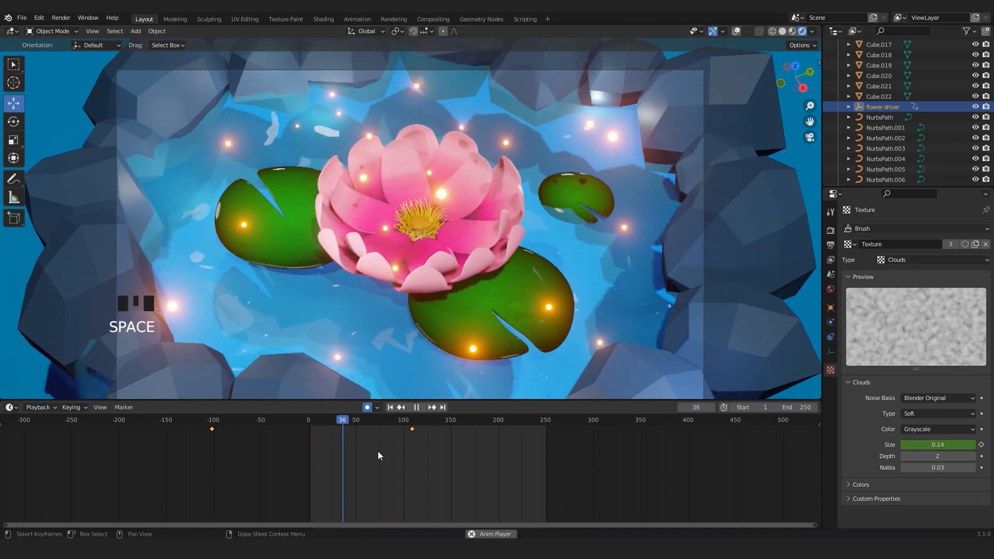
left_click(368, 437)
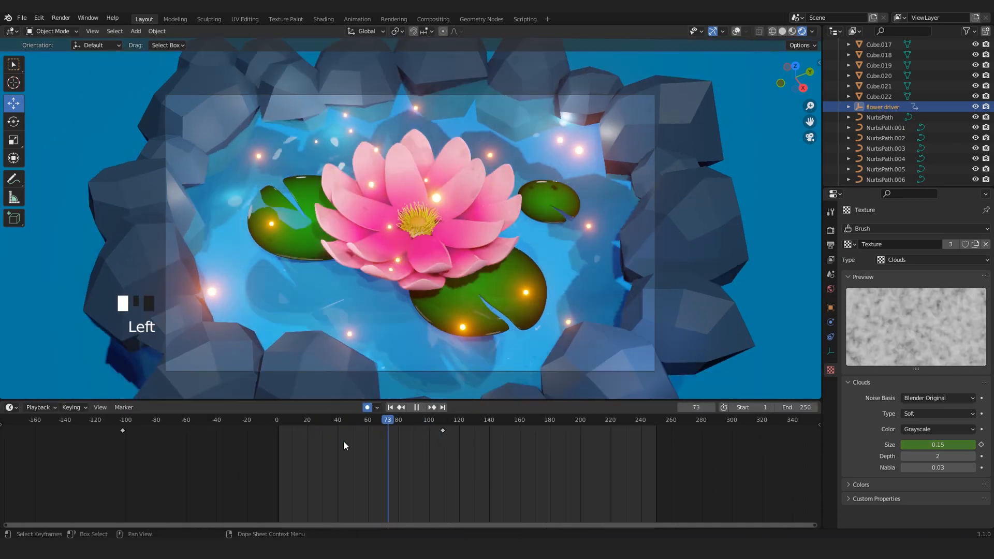
- Insert a Location keyframe for the flower driver at frame 44 and move that keyframe to about frame 32
mouse_move(343, 440)
left_mouse_down()
mouse_move(275, 449)
mouse_move(273, 432)
mouse_move(309, 421)
mouse_move(345, 431)
mouse_move(272, 434)
mouse_move(414, 426)
mouse_move(344, 430)
left_mouse_up()
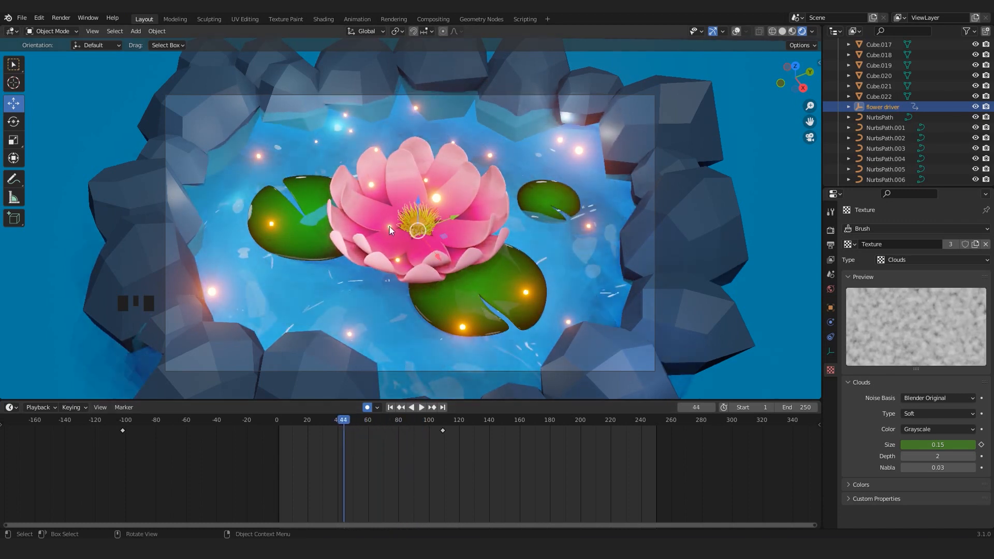
scroll(389, 229, "up", 3)
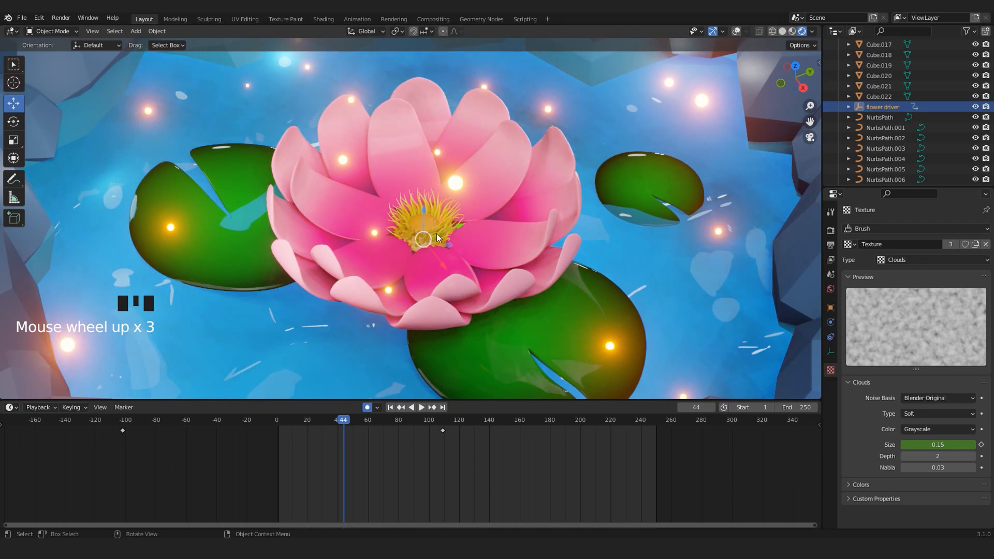
scroll(437, 259, "up", 3)
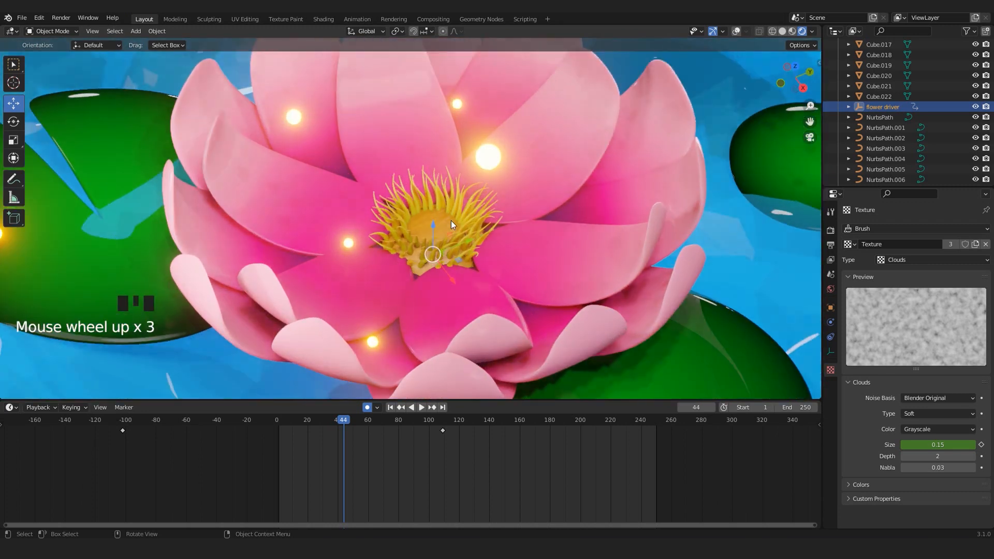
key("i")
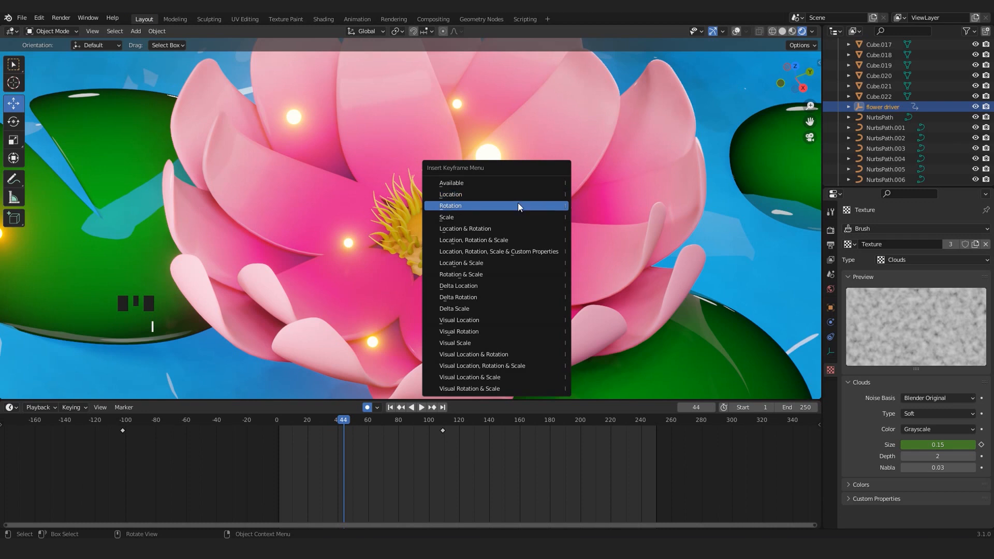
left_click(455, 194)
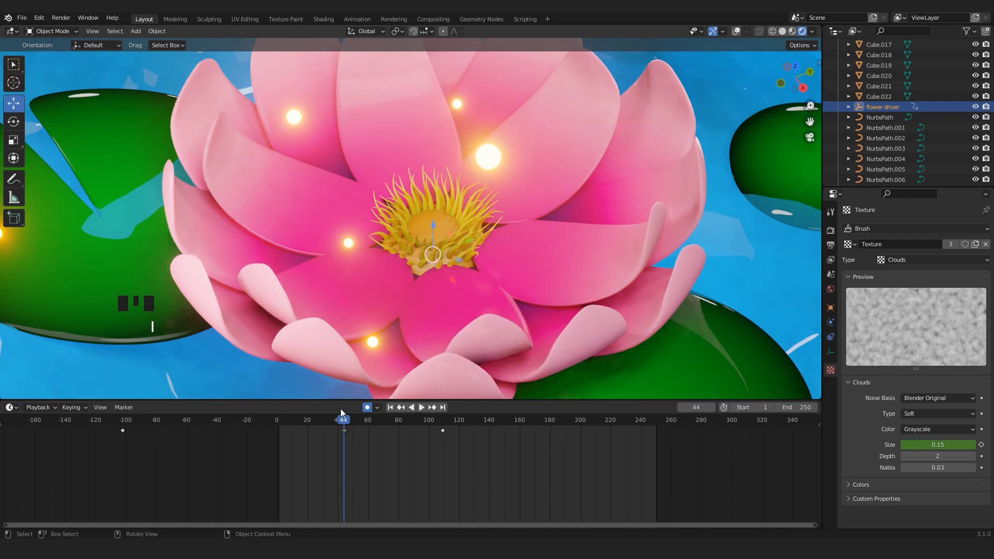
scroll(405, 310, "down", 4)
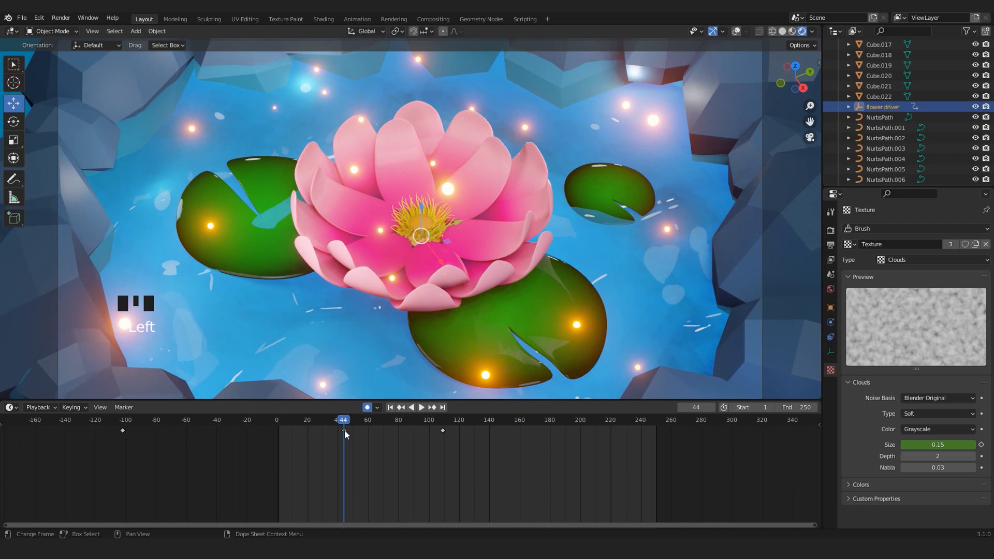
left_click_drag(344, 430, 329, 432)
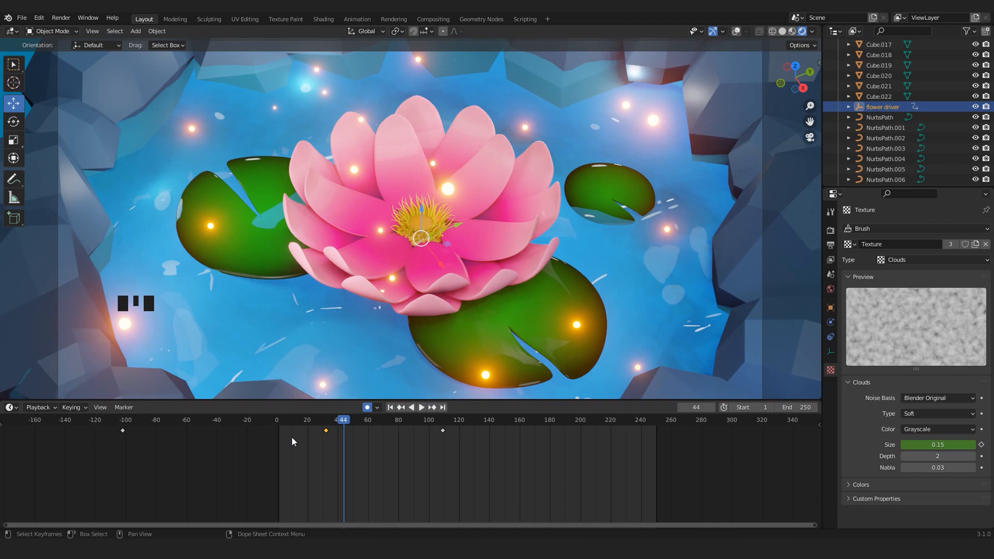
- Play the animation from frame 0 to review the flower opening with the middle keyframe moved earlier
key("shift+Left")
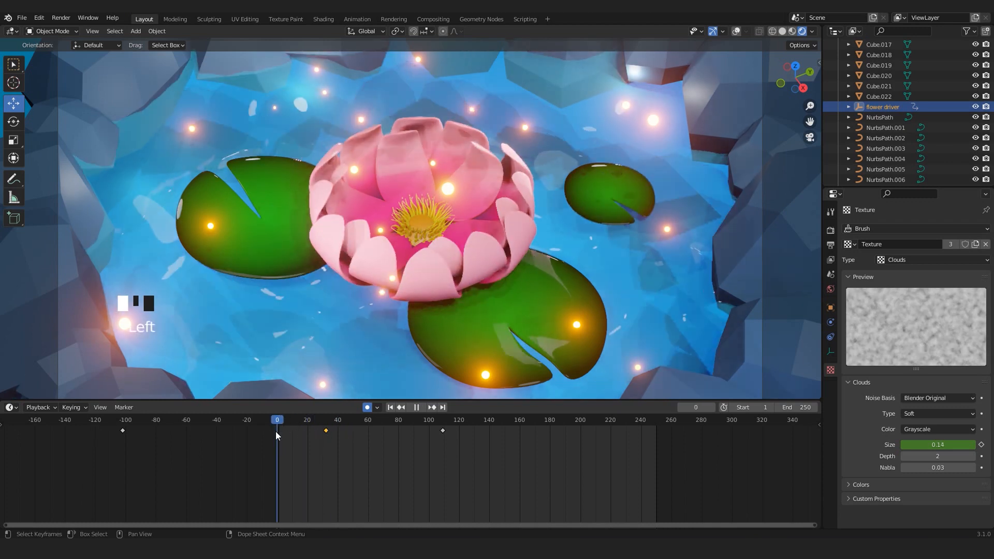
key("space")
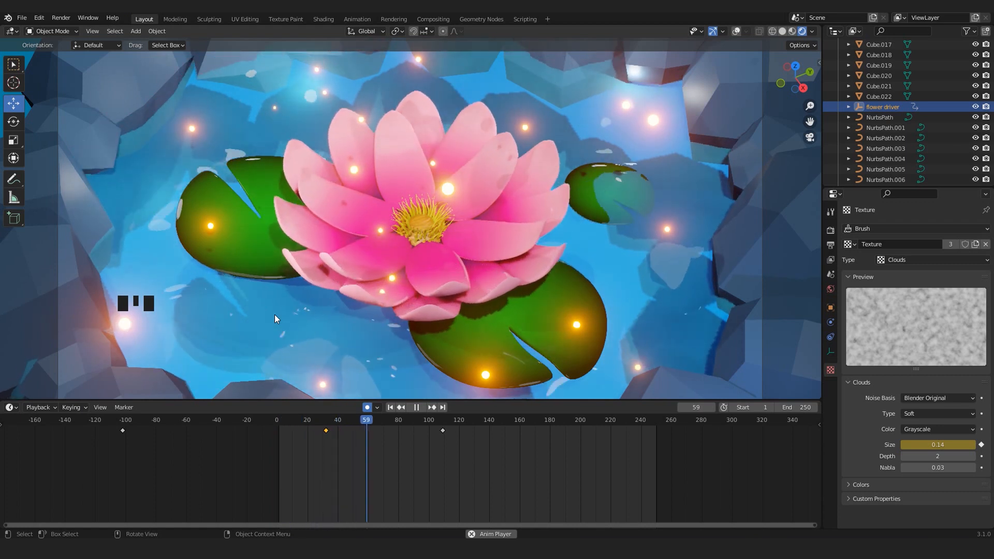
key("space")
- Retime the flower driver's keyframes to about frames -84, 38 and 127 and replay the opening
left_click(321, 437)
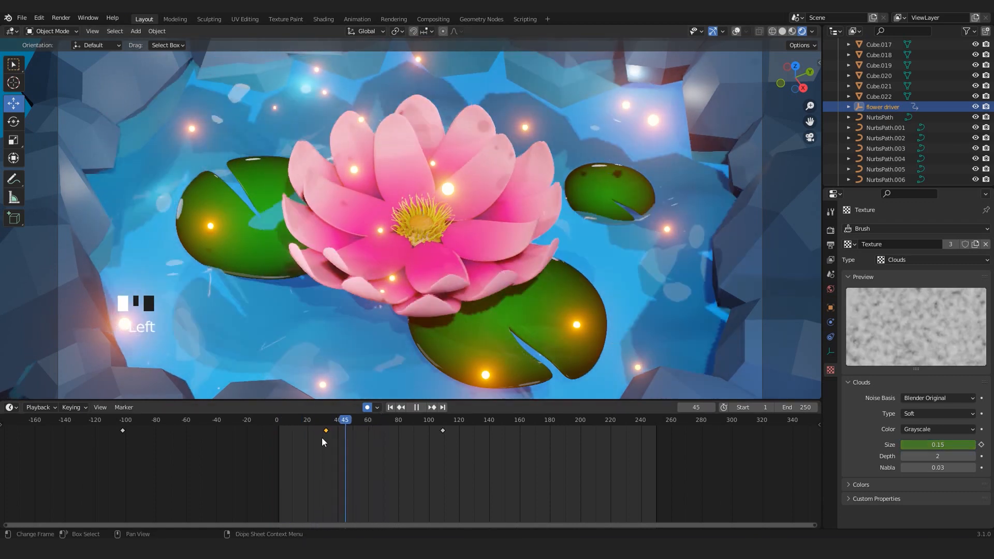
left_click_drag(327, 429, 277, 436)
key("space")
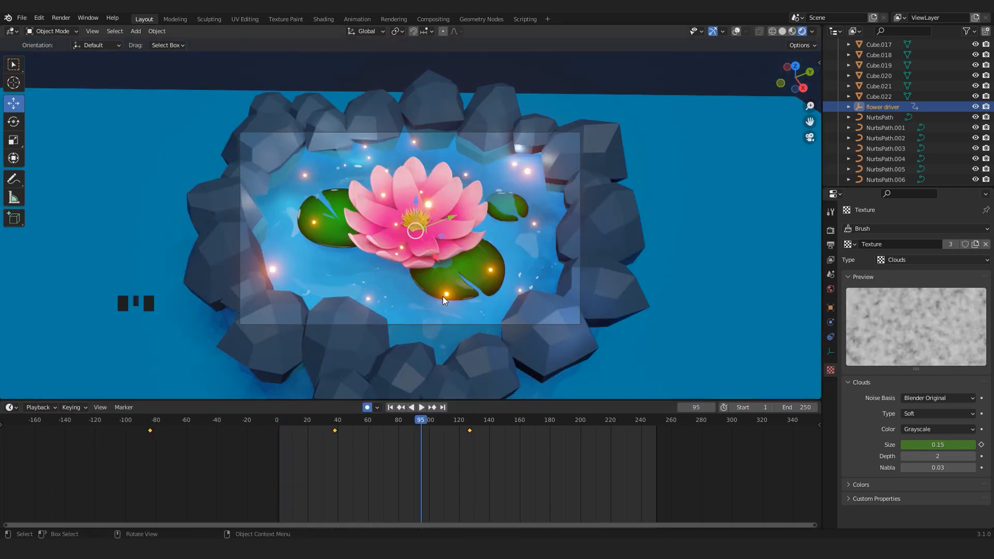
- Select the lily pad in front of the flower and insert Location and Location & Rotation keyframes at frame 1
scroll(442, 296, "up", 2)
left_click(521, 294)
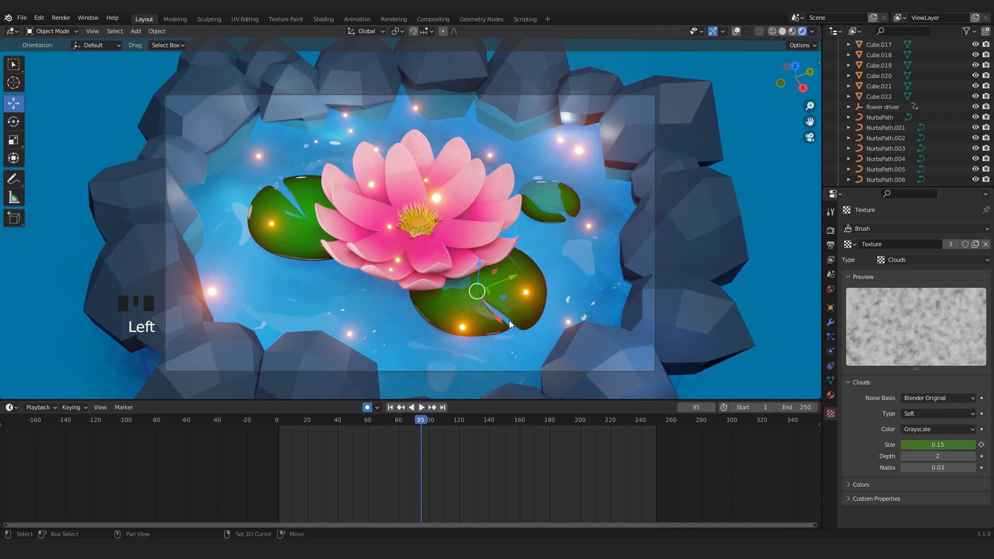
middle_click_drag(508, 320, 477, 297, "shift")
scroll(474, 298, "up", 2)
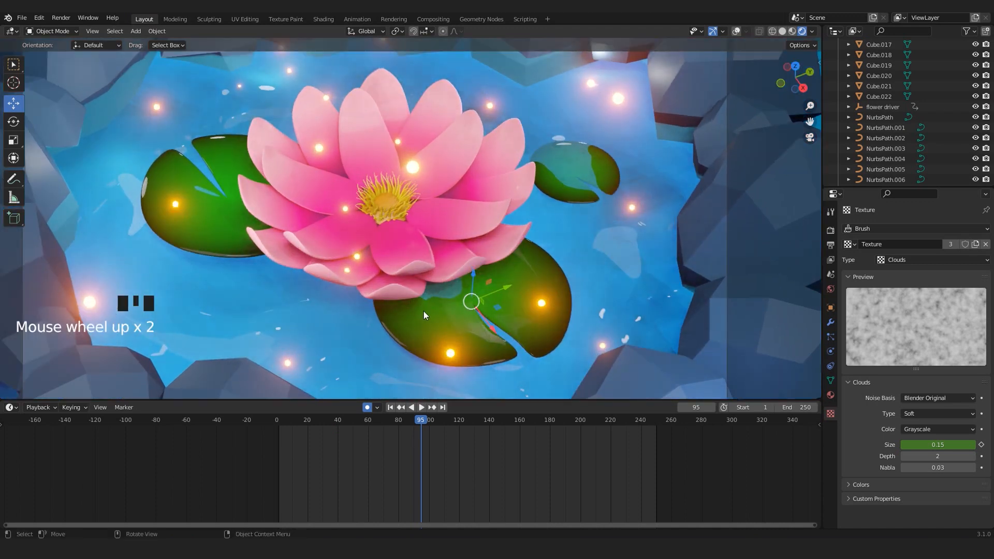
scroll(472, 298, "down", 3)
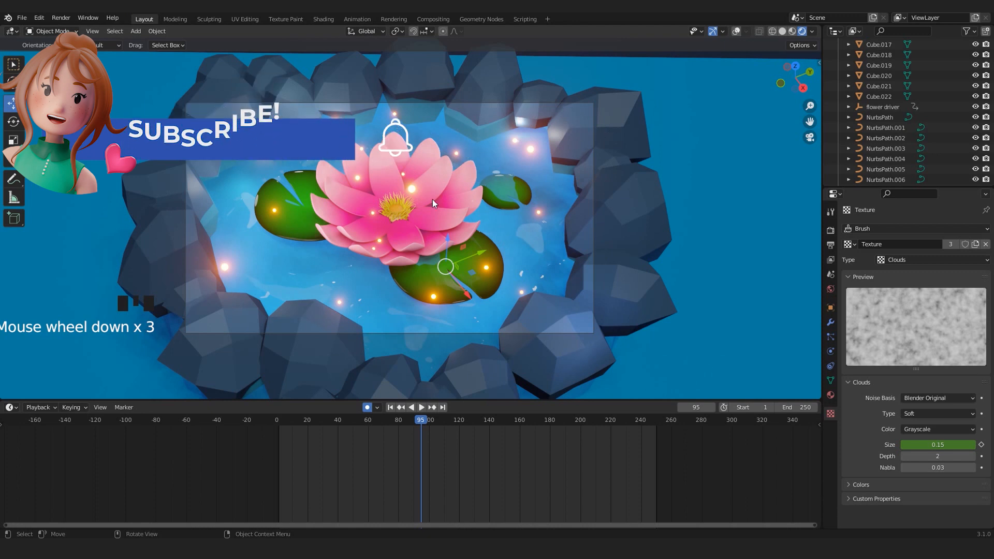
scroll(433, 200, "up", 1)
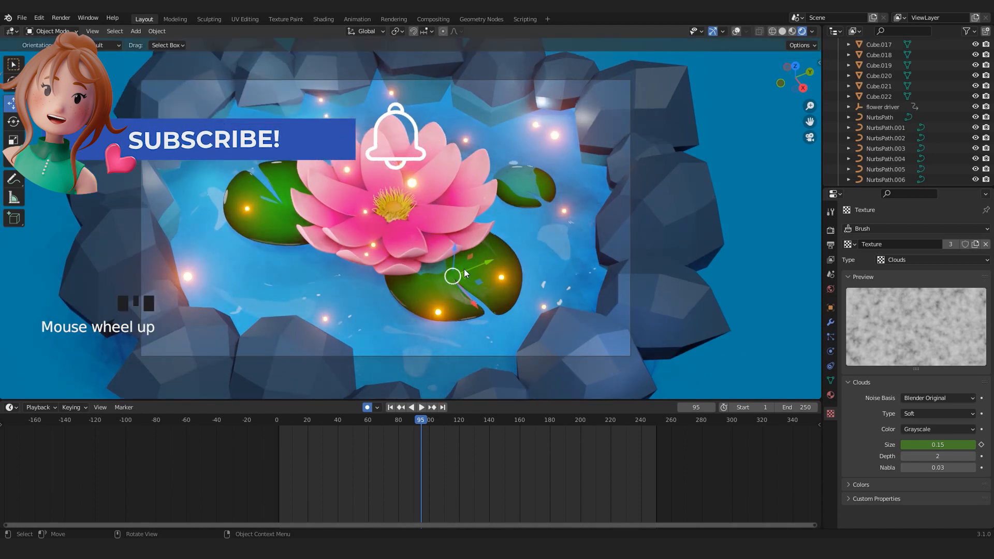
left_click_drag(417, 419, 279, 447)
key("space")
key("i")
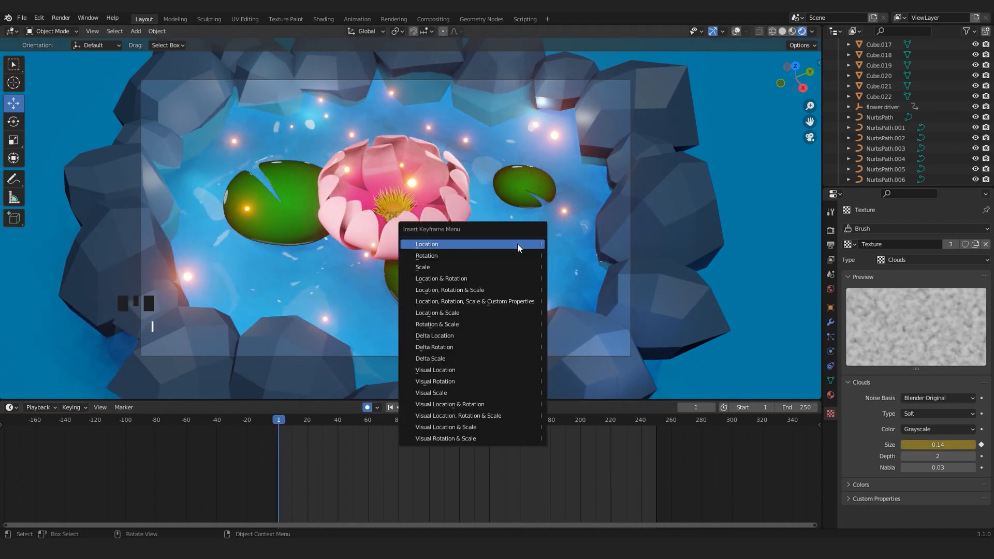
left_click(430, 246)
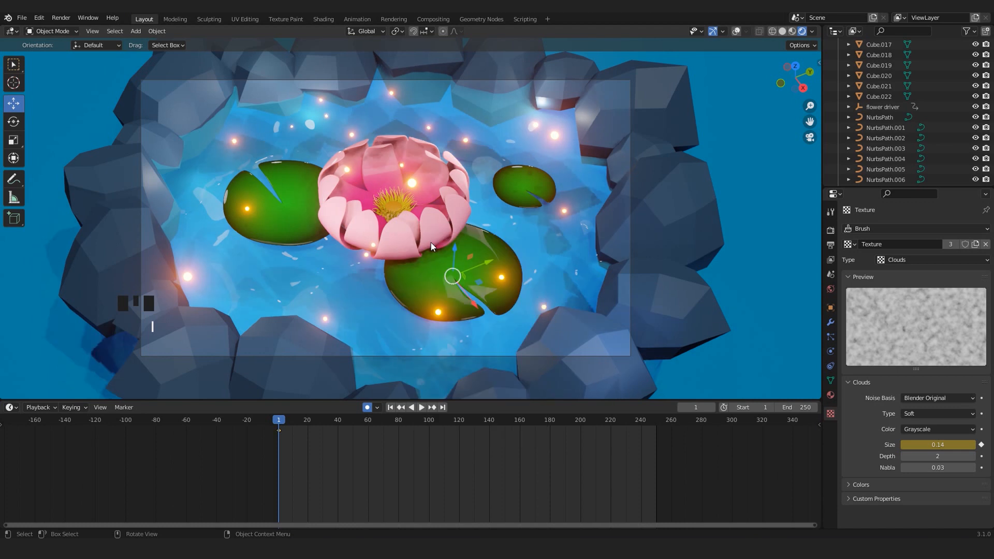
key("i")
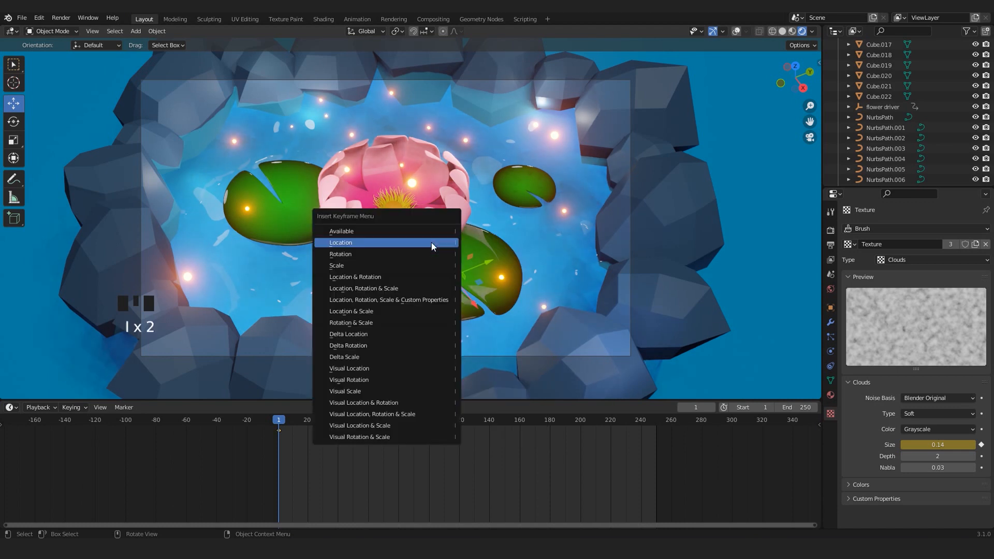
left_click(372, 278)
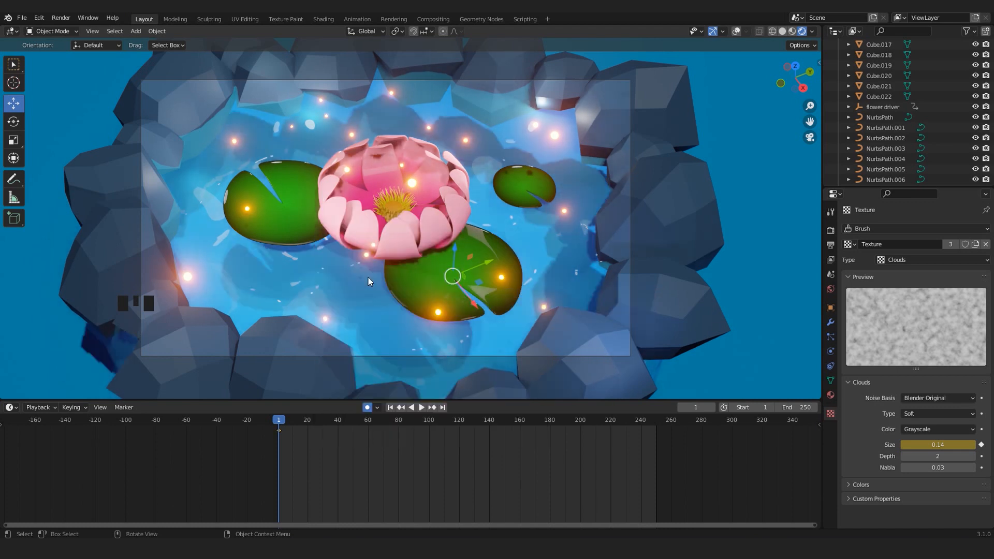
- Switch the Timeline area to the Graph Editor and expand the lily pad's Object Transforms channels
left_click(10, 409)
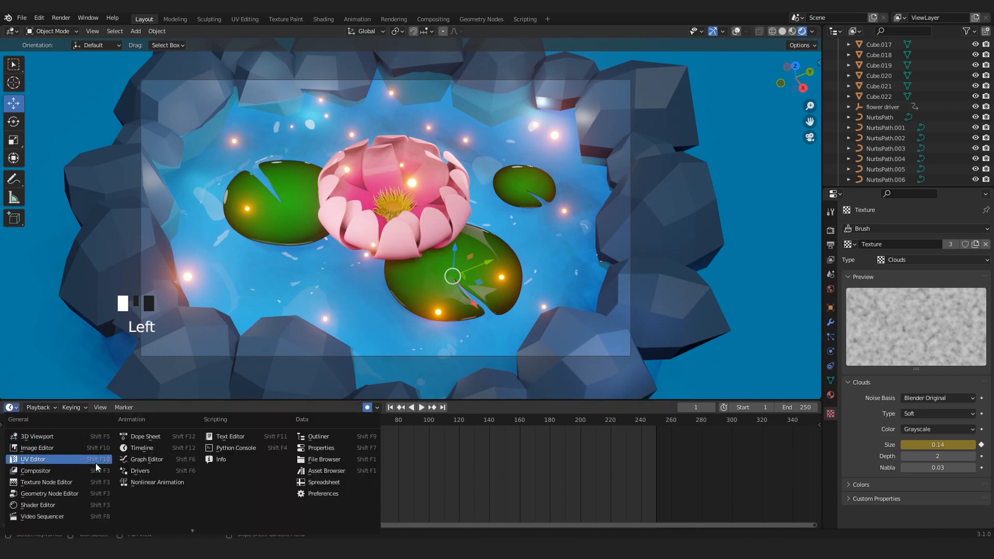
left_click(151, 459)
scroll(263, 489, "down", 14)
left_click(11, 450)
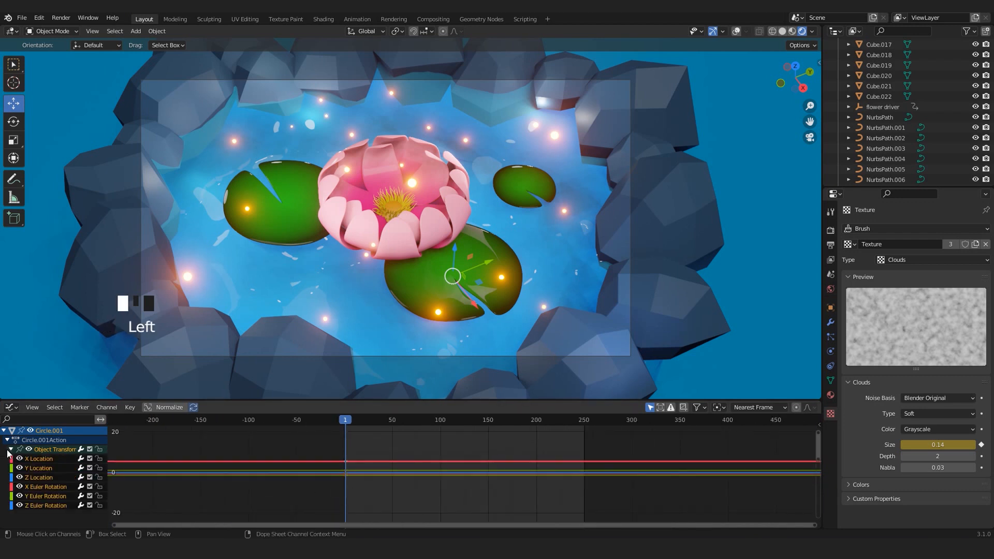
- Select the lily pad's X Location curve and add a Noise F-curve modifier to it
left_click(51, 469)
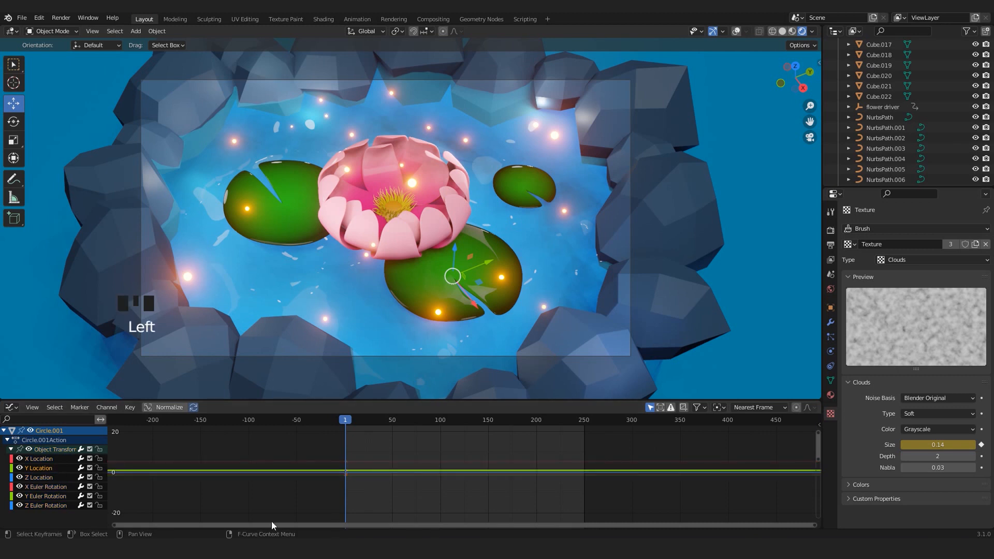
scroll(501, 280, "up", 1)
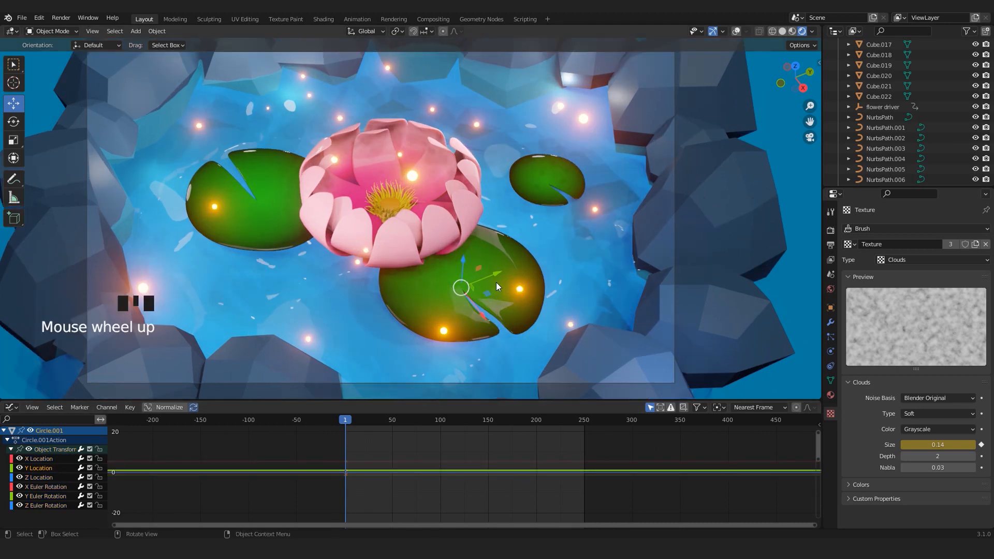
scroll(331, 441, "up", 7)
middle_click_drag(409, 477, 418, 482)
scroll(336, 488, "up", 3)
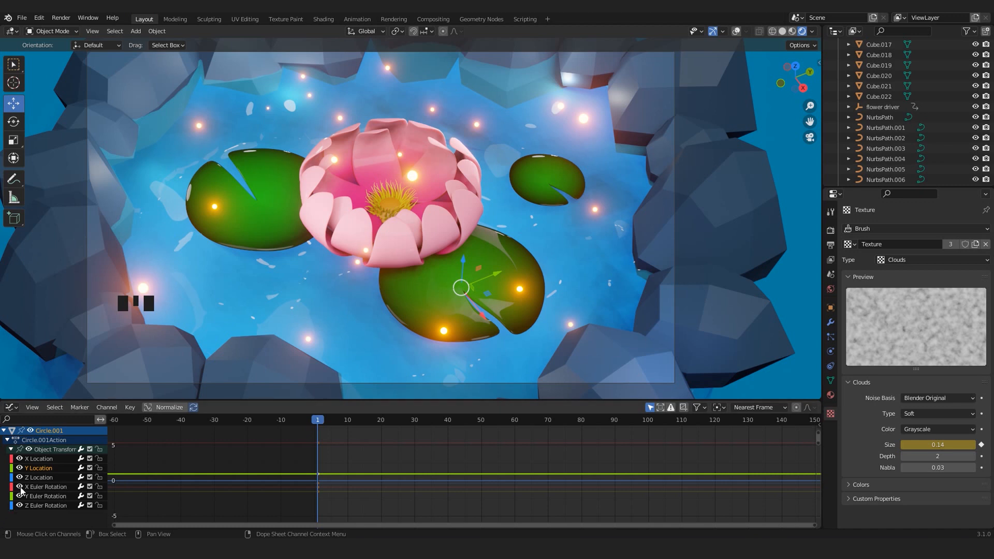
left_click(35, 460)
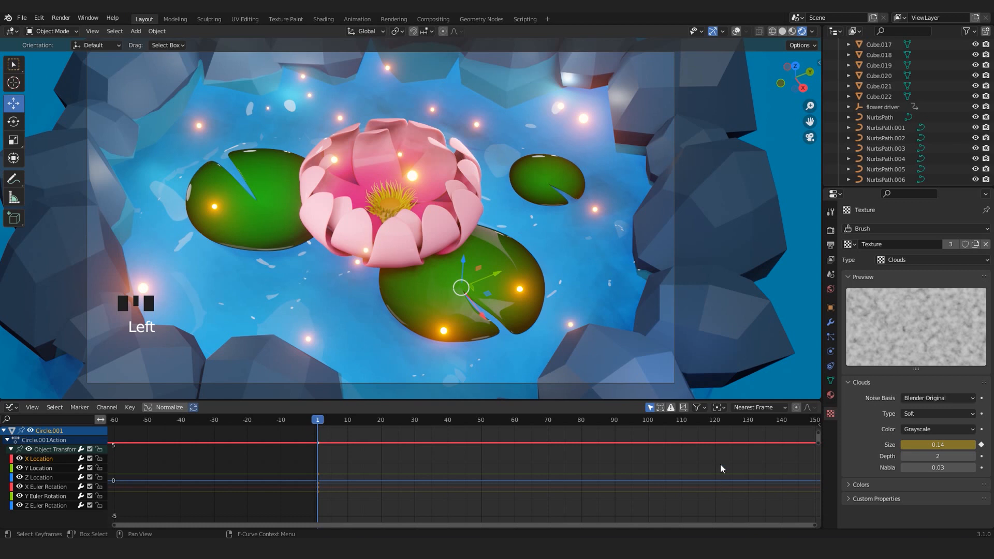
key("n")
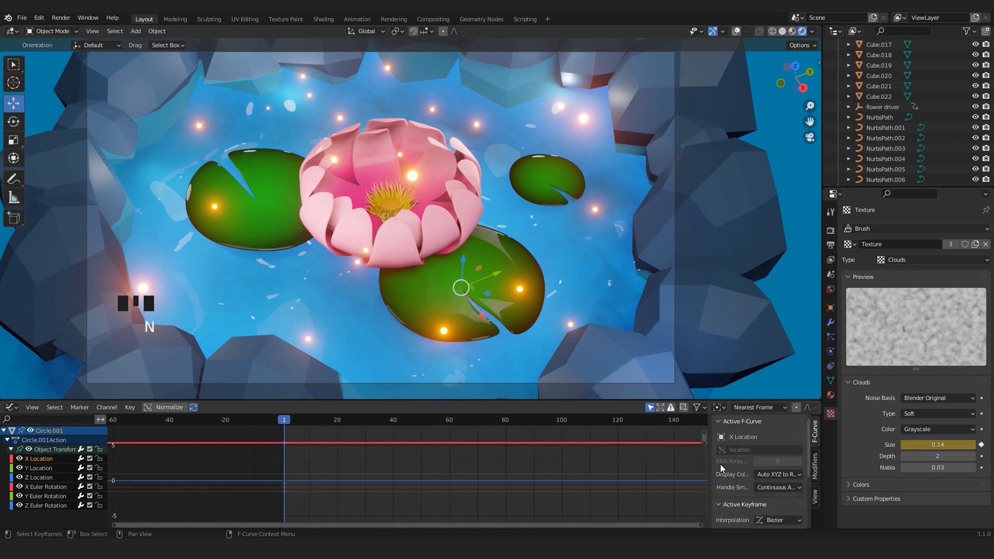
left_click(816, 463)
left_click(753, 422)
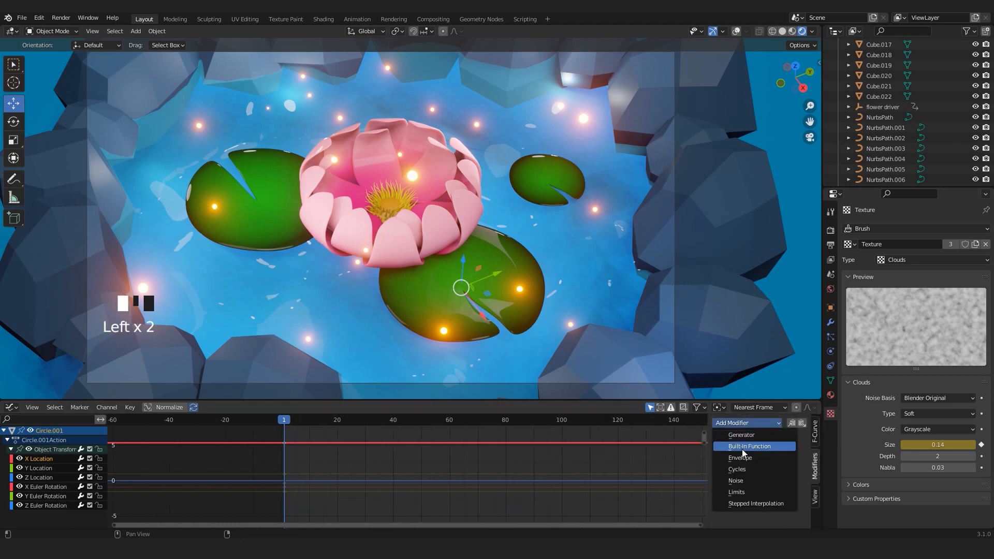
left_click(737, 479)
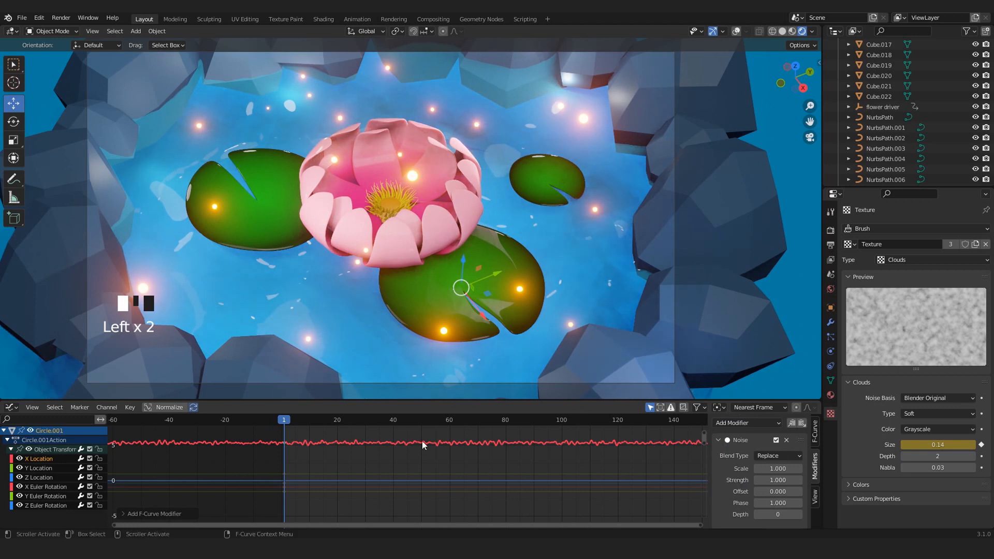
- Play the animation close up on the front lily pad, from frame 1, to review the noise motion
key("space")
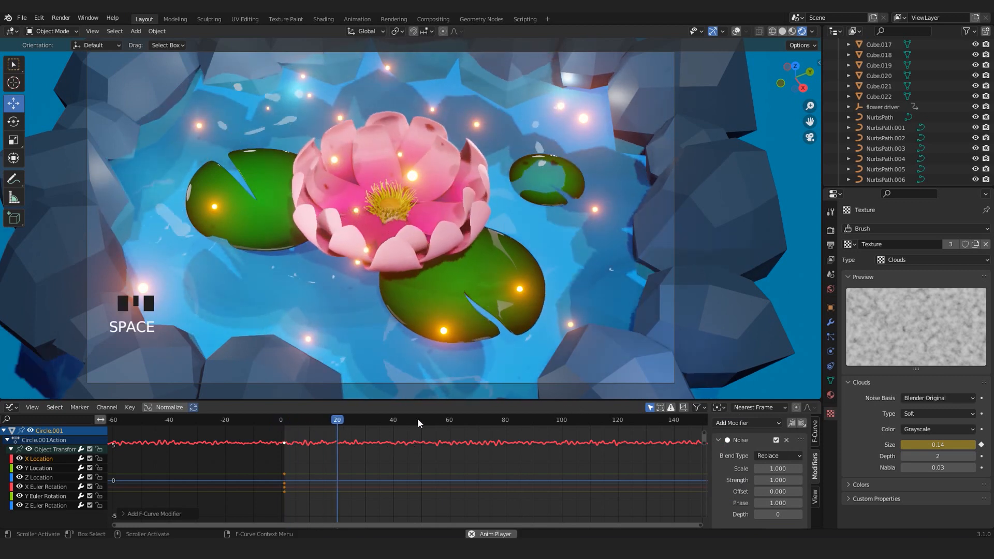
scroll(561, 327, "up", 3)
middle_click_drag(575, 340, 502, 248, "shift")
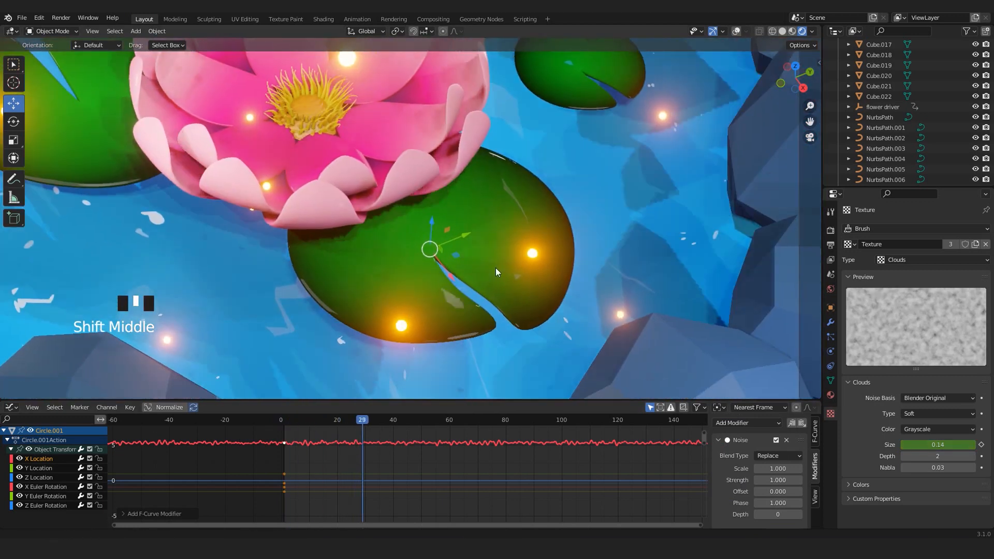
left_click_drag(322, 426, 283, 431)
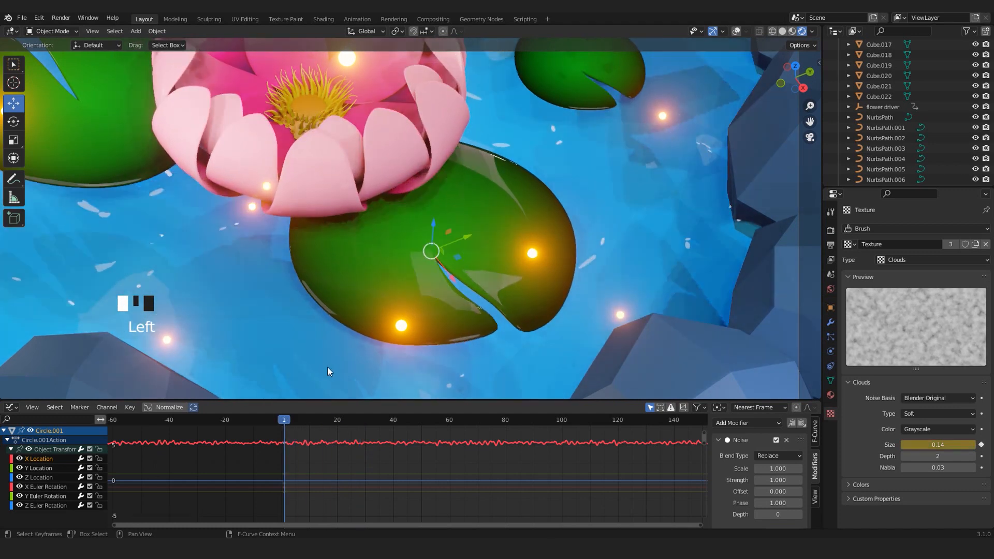
key("space")
key("space")
scroll(700, 481, "down", 3)
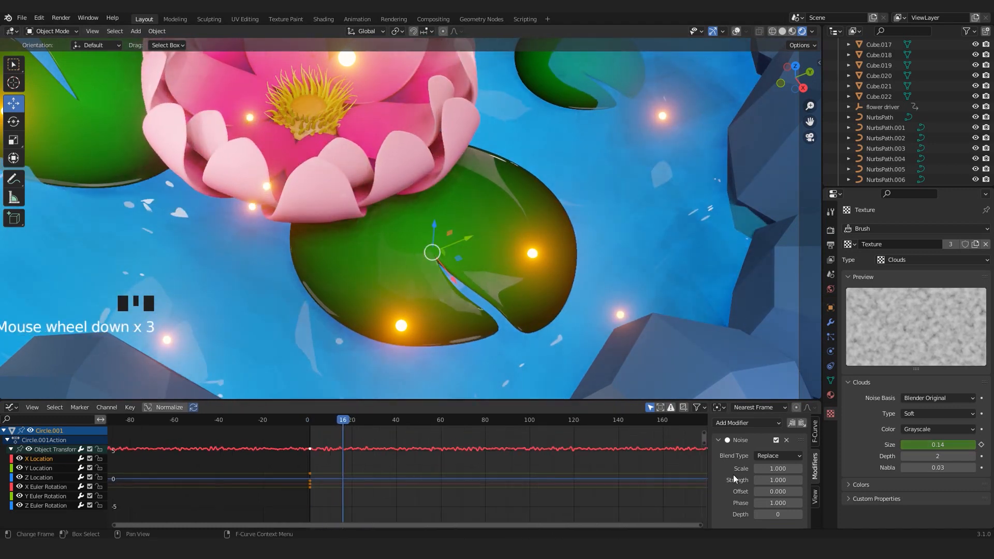
- Widen the modifier settings area, set the X Location noise scale to 11.9 and replay the animation
left_click_drag(707, 461, 624, 472)
left_click_drag(716, 466, 773, 467)
scroll(308, 459, "up", 3)
middle_click_drag(306, 460, 349, 470)
scroll(350, 471, "up", 2)
key("space")
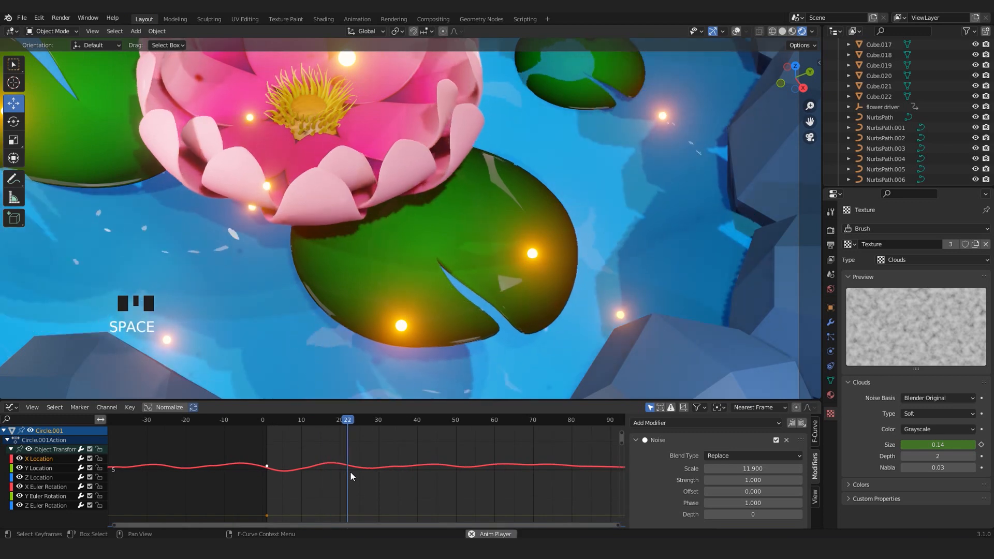
key("space")
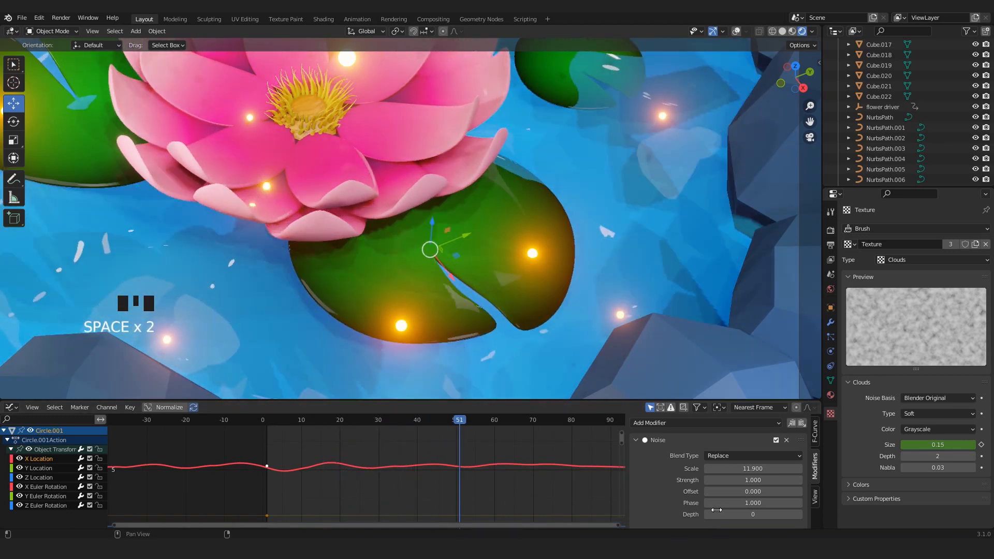
- Set the X Location noise strength to 0.2 and replay the animation from the start
mouse_move(754, 480)
left_mouse_down()
mouse_move(722, 480)
mouse_move(753, 480)
left_mouse_up()
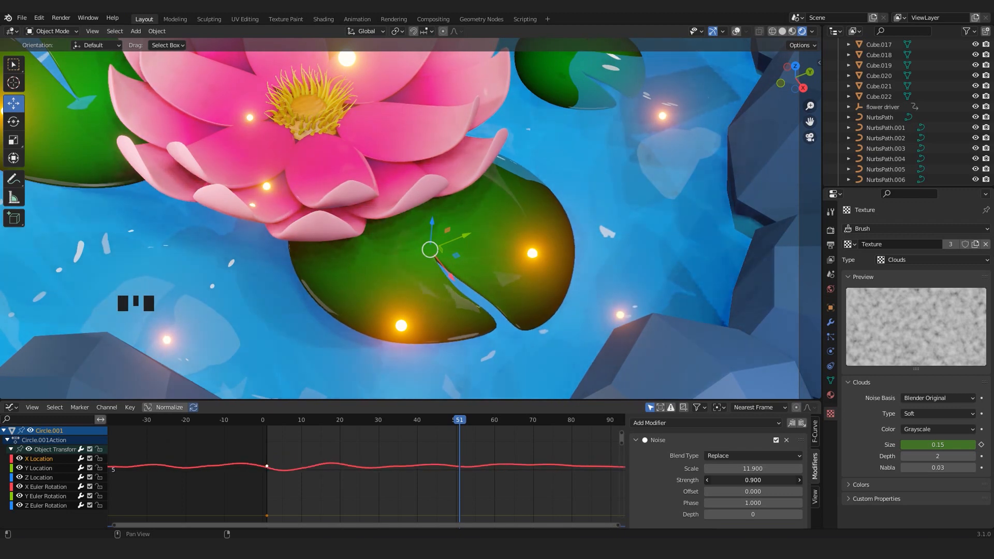
left_click(763, 480)
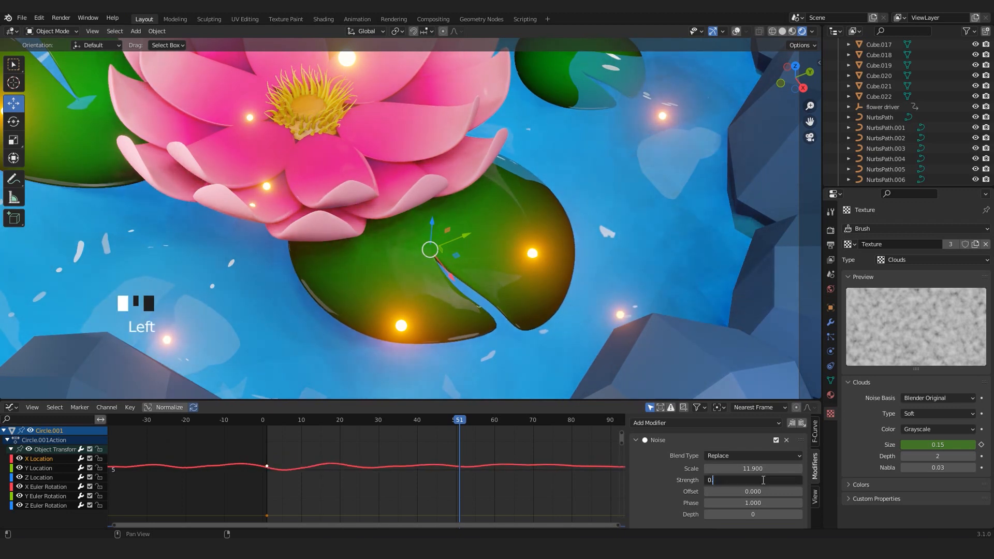
key("Return")
left_click_drag(459, 424, 230, 435)
key("space")
scroll(677, 321, "down", 4)
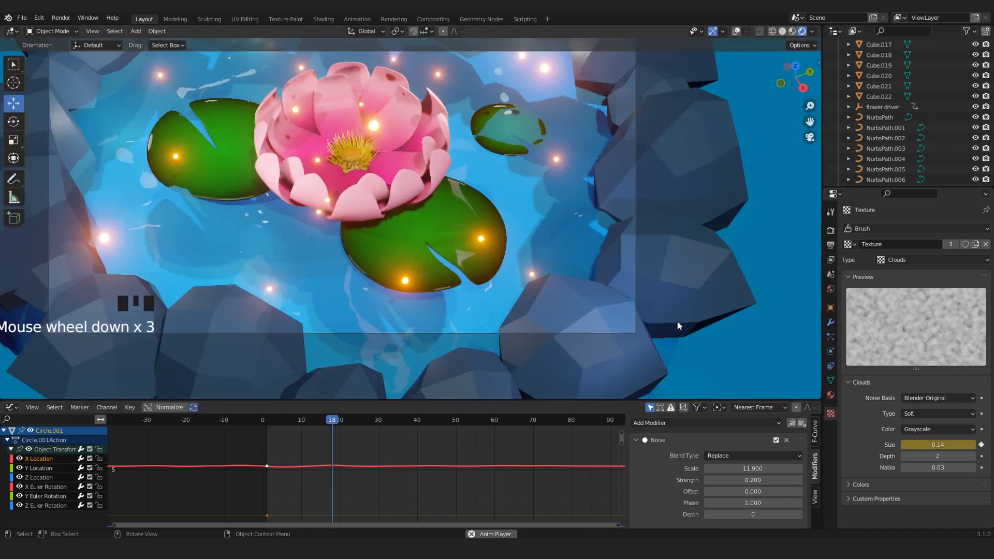
scroll(487, 286, "up", 3)
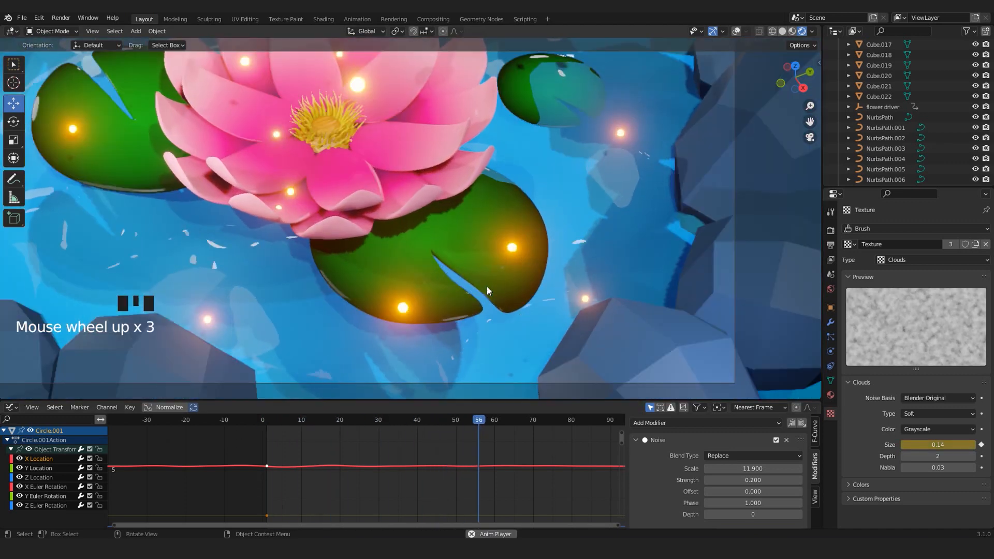
key("space")
- Try X Location noise strengths of 0.3 and 0.8 and replay the lily pad's motion from the start
left_click(754, 481)
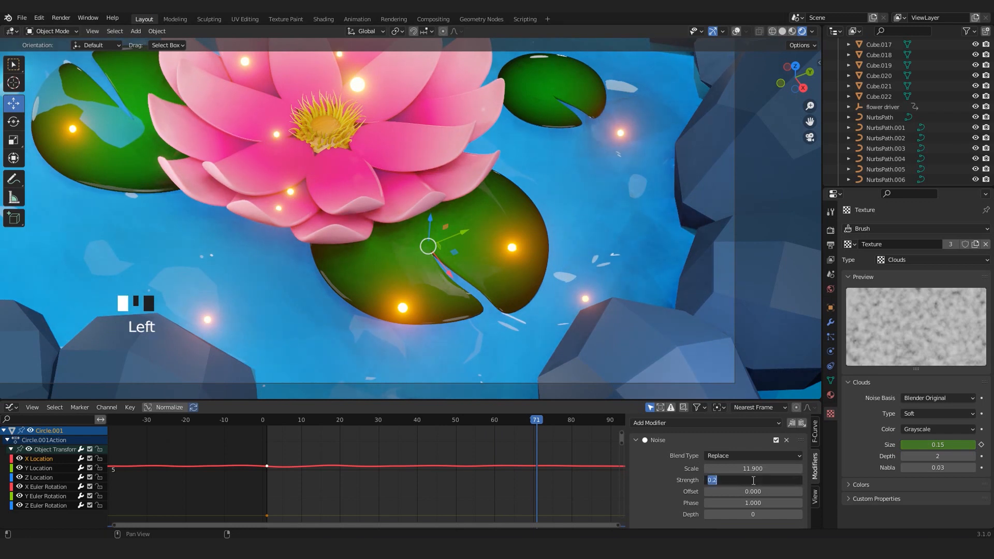
type("0.3")
left_click(684, 496)
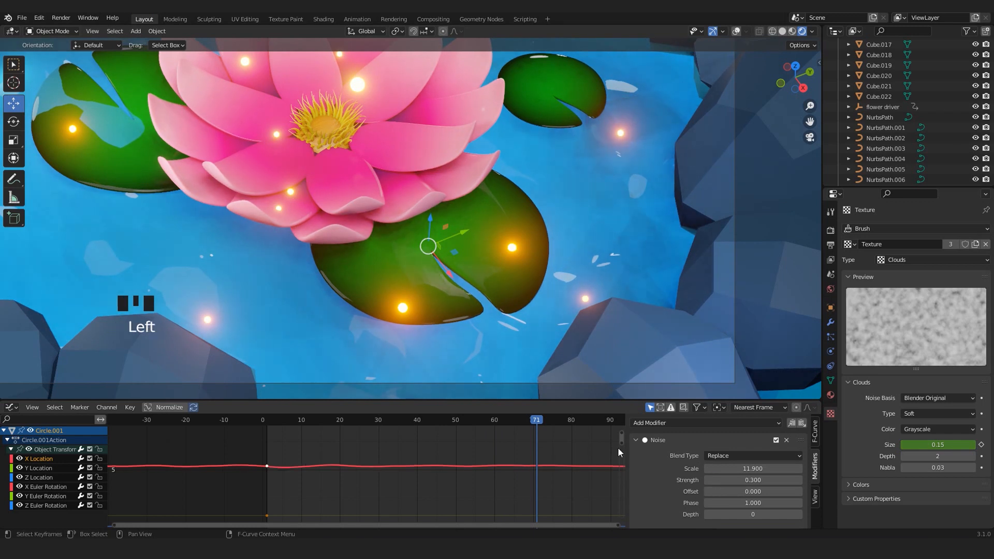
type("0.8")
key("Return")
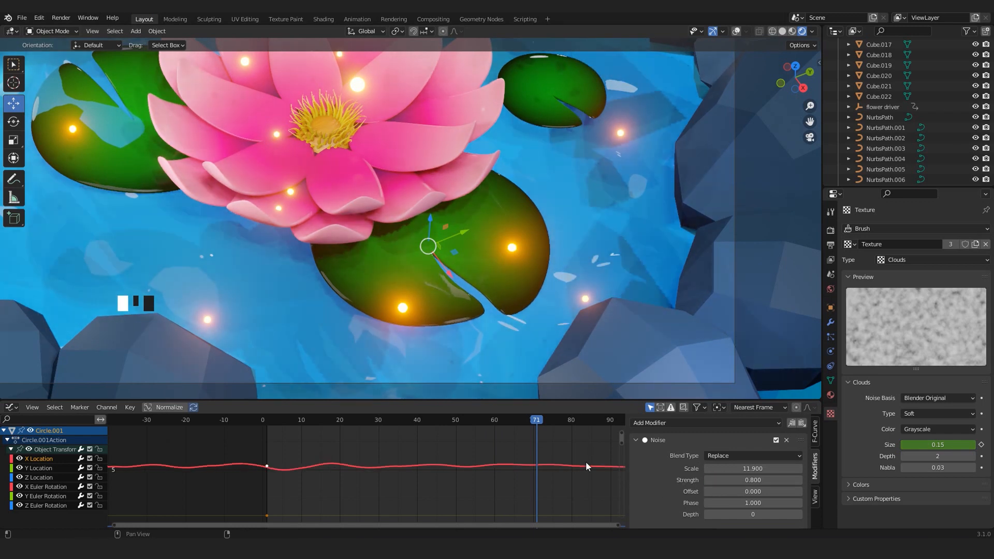
key("space")
key("space")
scroll(551, 464, "down", 3)
left_click_drag(527, 418, 284, 418)
scroll(450, 270, "down", 4)
key("space")
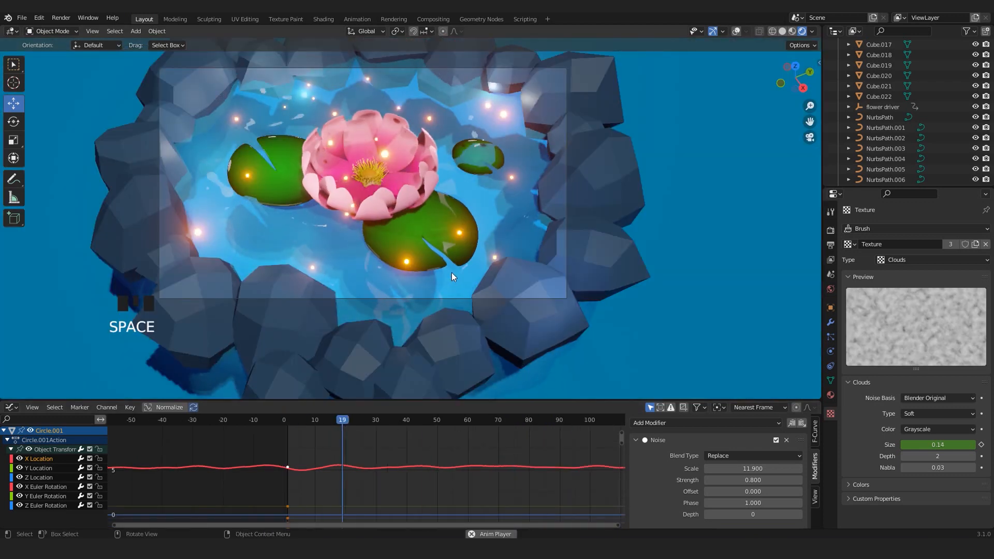
scroll(452, 275, "up", 2)
key("space")
- Set the X Location noise strength to 0.4 and its scale to 13, and replay the animation
left_click(745, 480)
type("0.4")
key("Return")
left_click(740, 466)
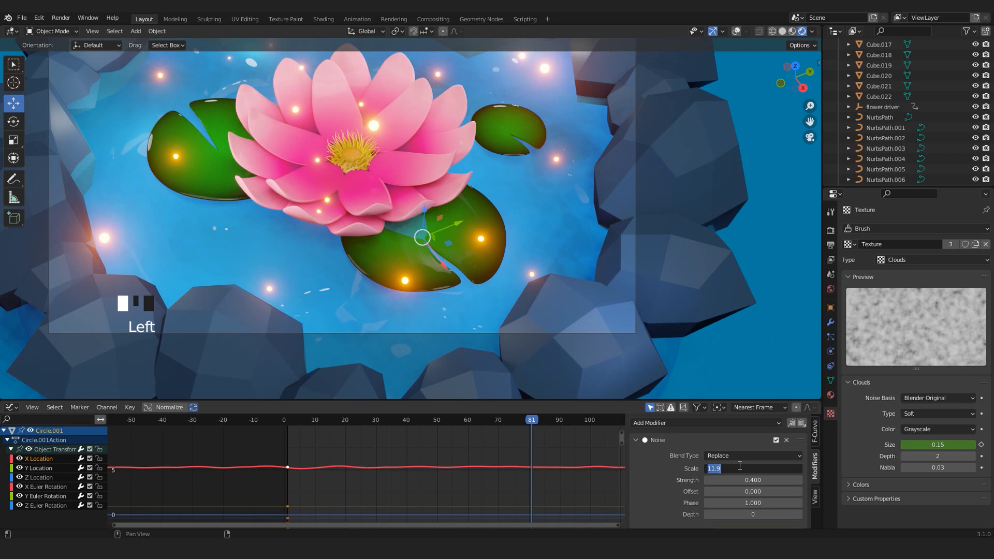
key("Return")
left_click_drag(445, 418, 293, 418)
key("space")
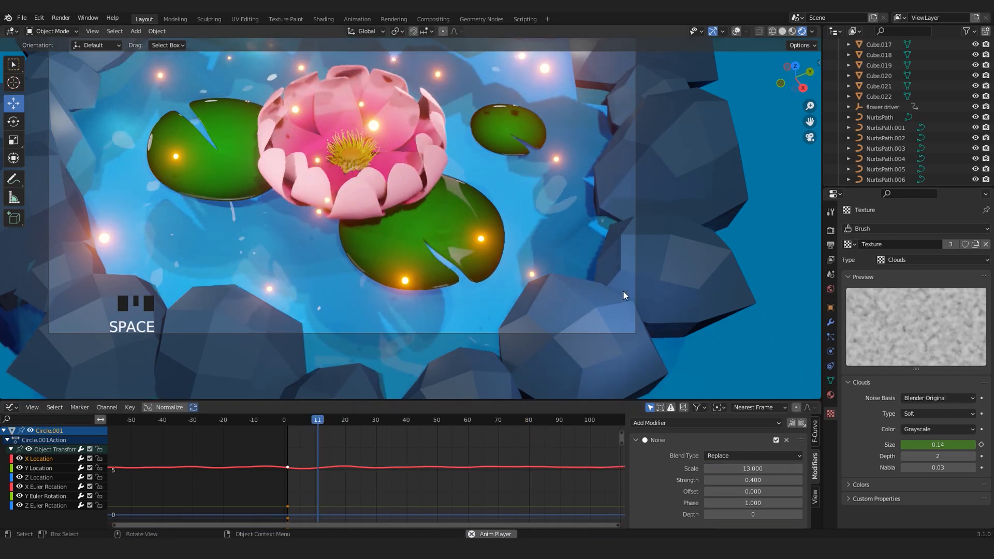
scroll(625, 292, "down", 2)
scroll(390, 268, "up", 1)
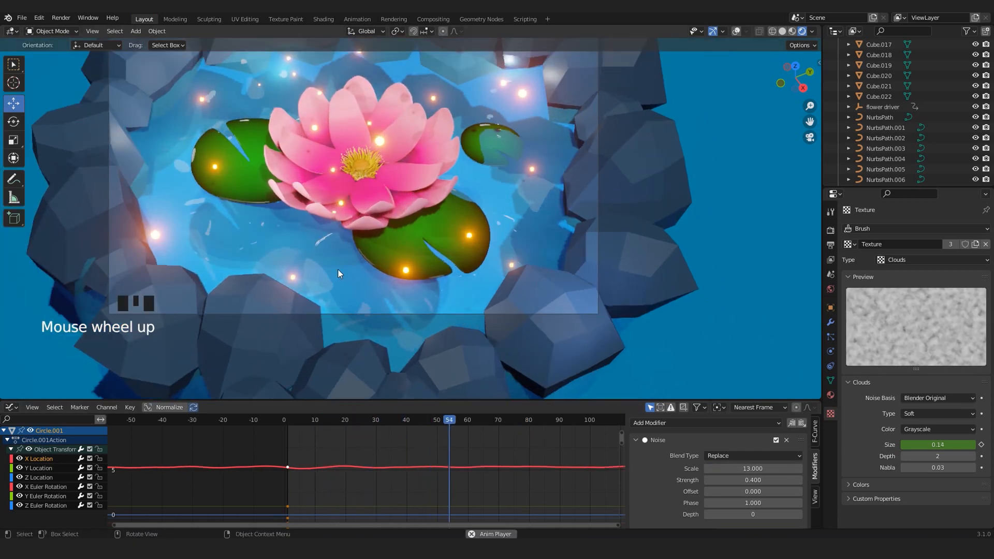
key("space")
- Select the sphere at the flower's centre and show the viewport overlays
middle_click_drag(346, 217, 426, 262, "shift")
scroll(423, 232, "up", 1)
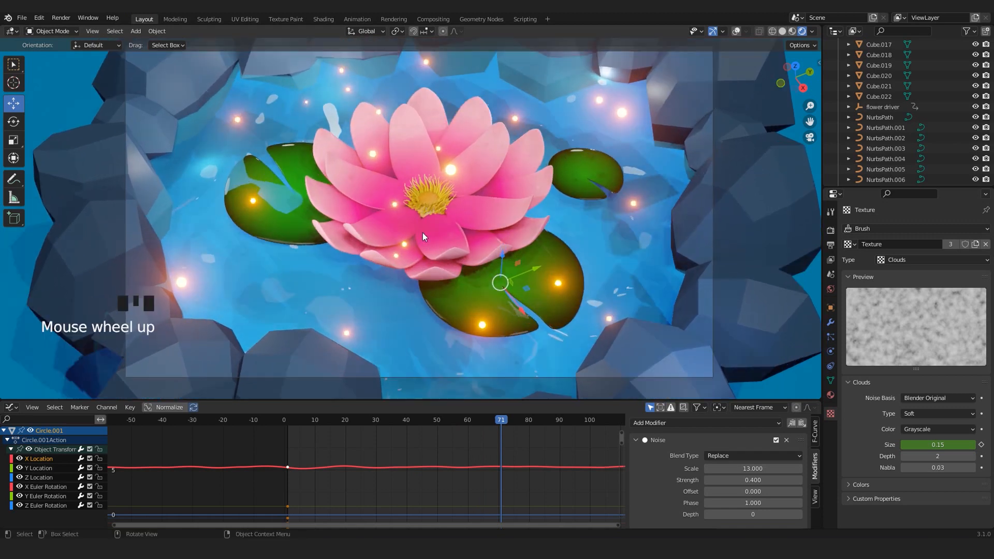
scroll(454, 193, "up", 3)
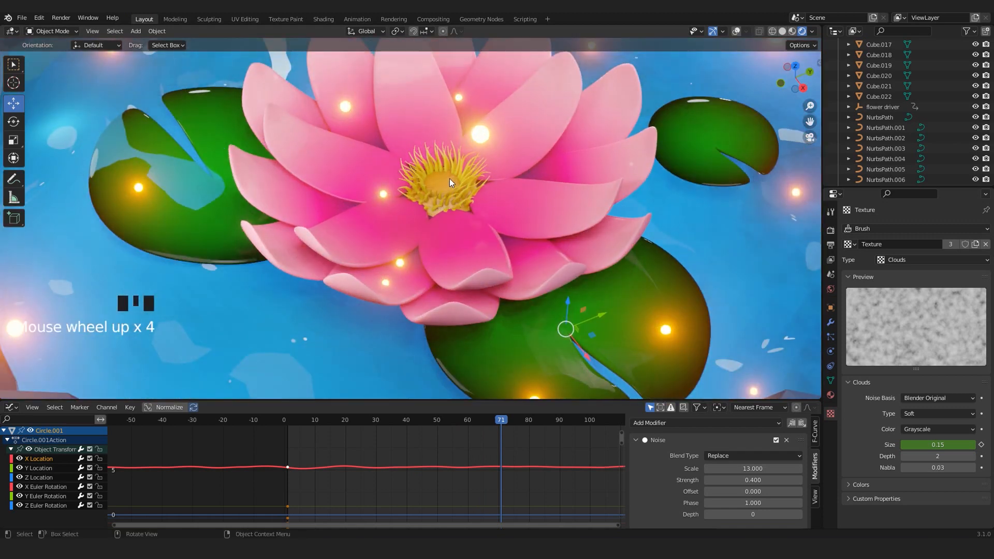
left_click(445, 178)
left_click(735, 30)
scroll(496, 166, "down", 2)
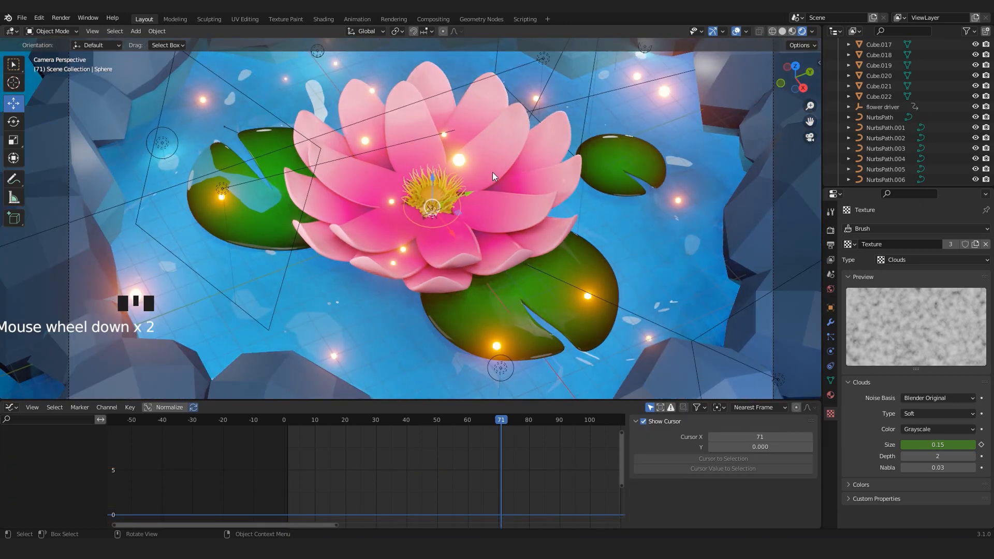
- Insert a Location & Rotation keyframe for the flower's centre sphere at frame 71
scroll(491, 173, "up", 1)
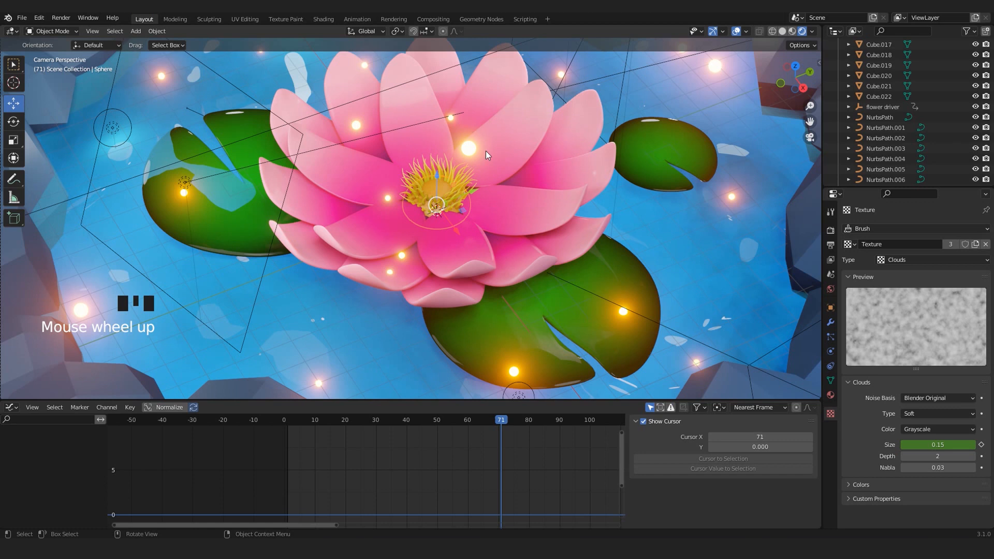
scroll(402, 183, "up", 2)
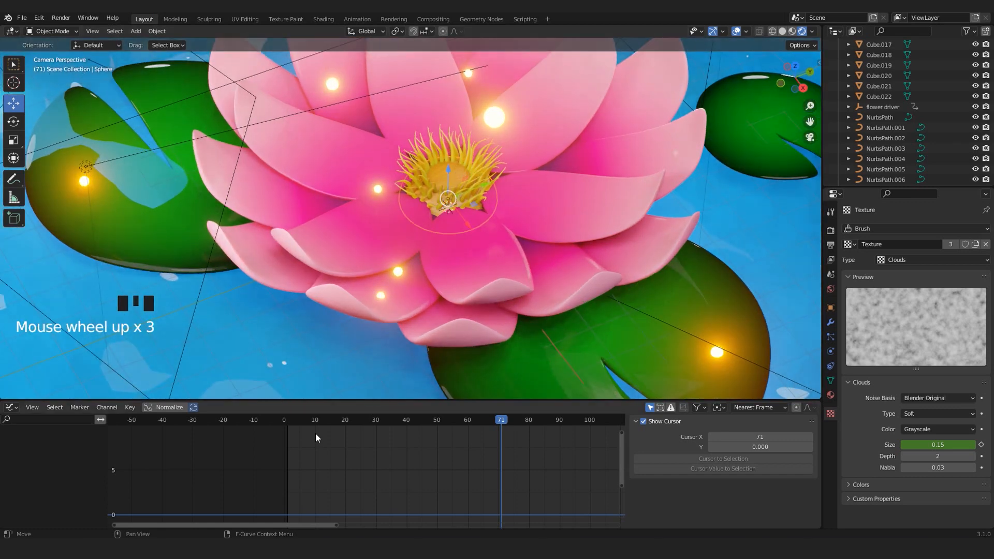
scroll(357, 457, "down", 8)
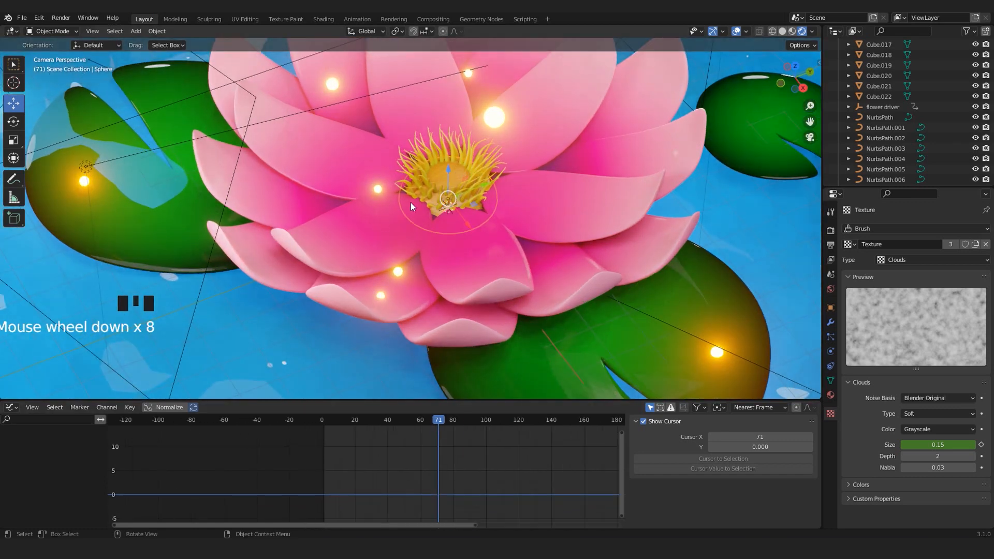
key("i")
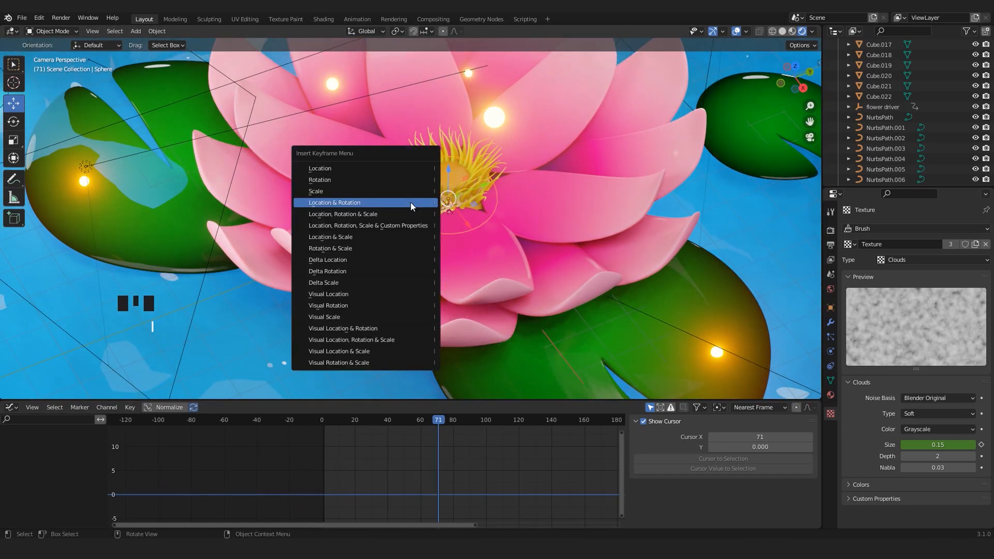
left_click(338, 203)
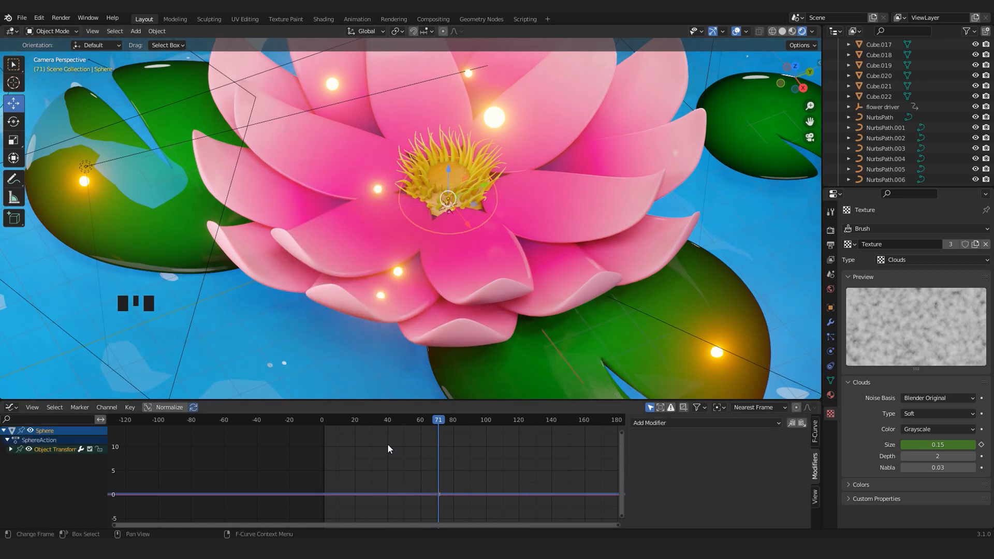
- Add a Noise modifier with scale 23.9 to the centre sphere's X Location curve and replay the animation from the start
left_click(9, 450)
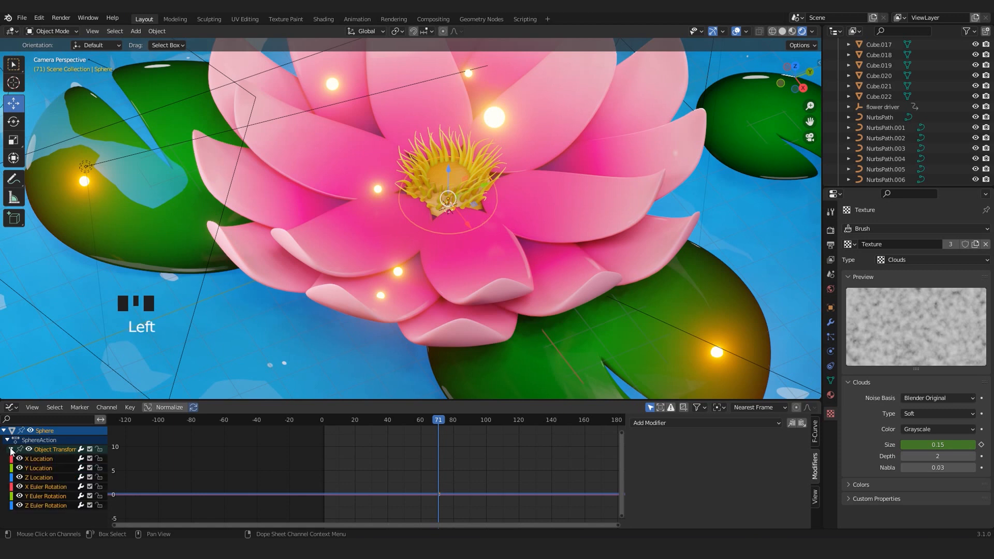
left_click(34, 461)
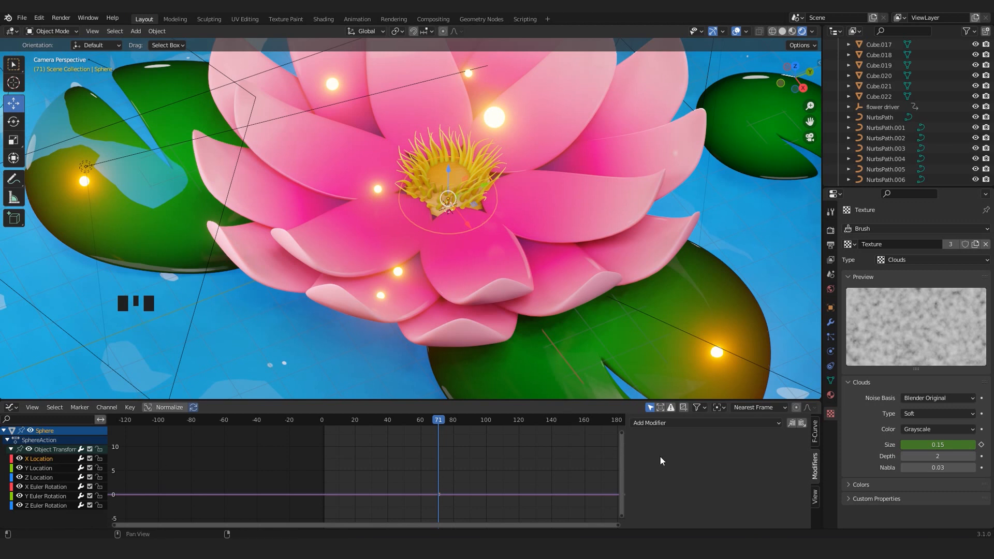
left_click(660, 423)
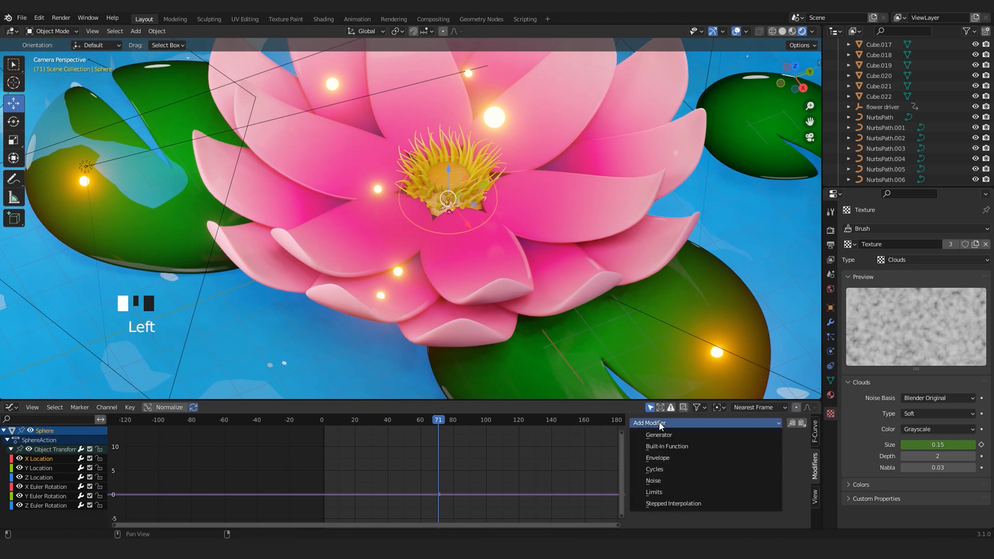
left_click(655, 485)
left_click_drag(735, 468, 787, 468)
key("space")
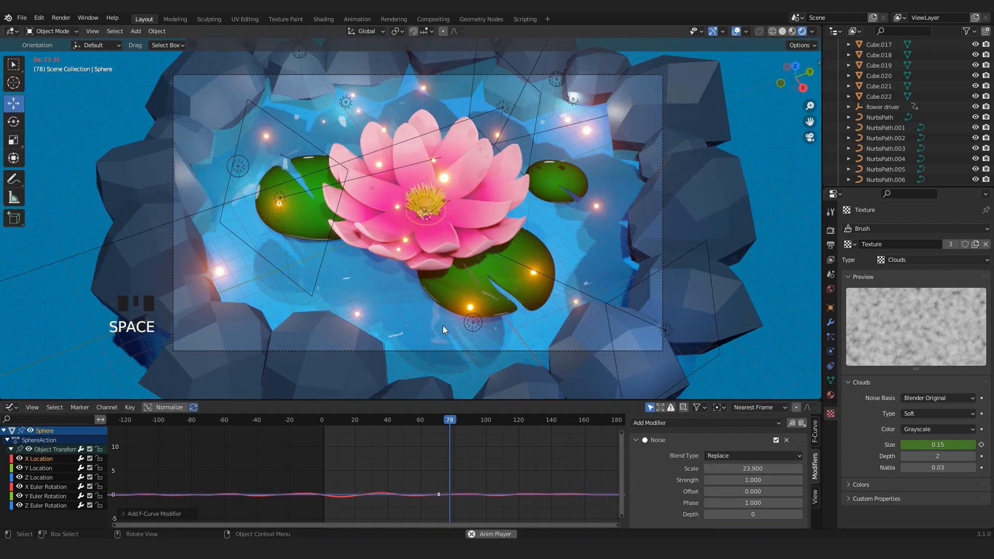
key("space")
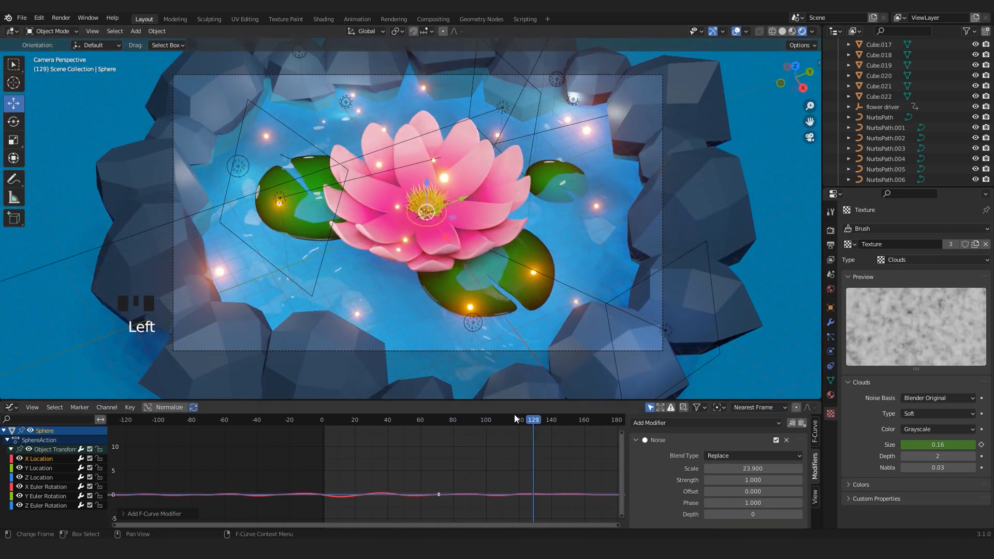
left_click_drag(520, 418, 318, 442)
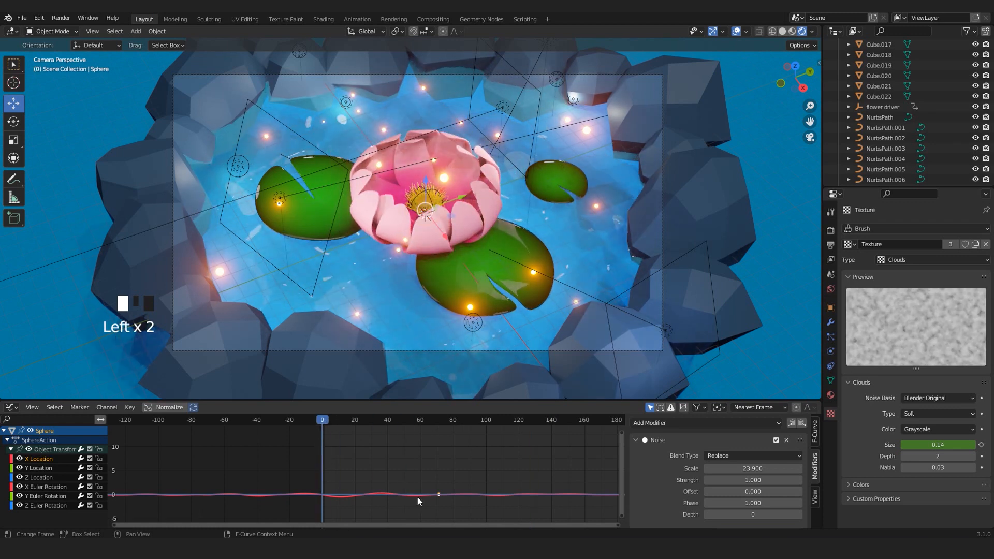
scroll(418, 495, "up", 9)
key("space")
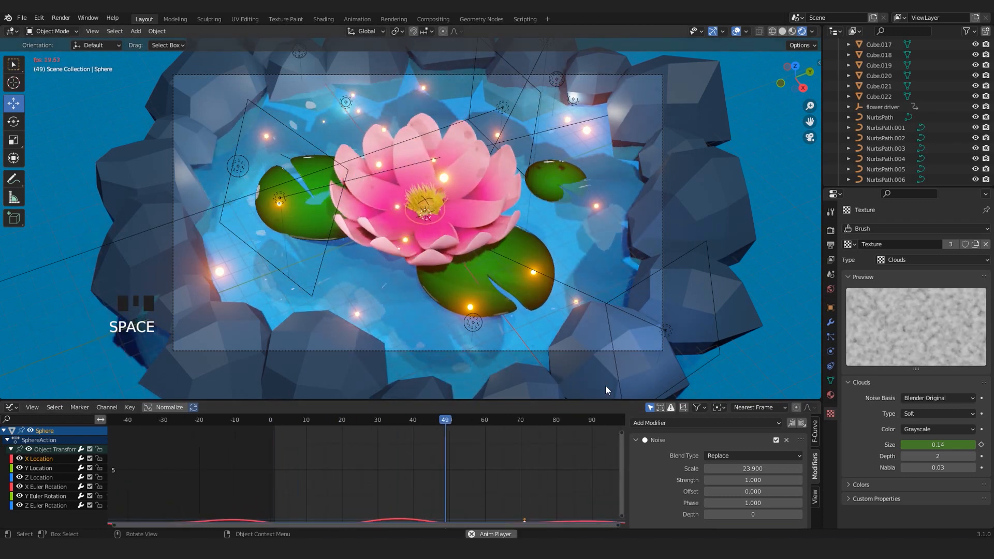
- Set the X Location noise strength to 0.6 and replay the animation from the beginning
left_click(753, 480)
type(".6")
left_click(604, 468)
middle_click_drag(432, 481, 430, 440)
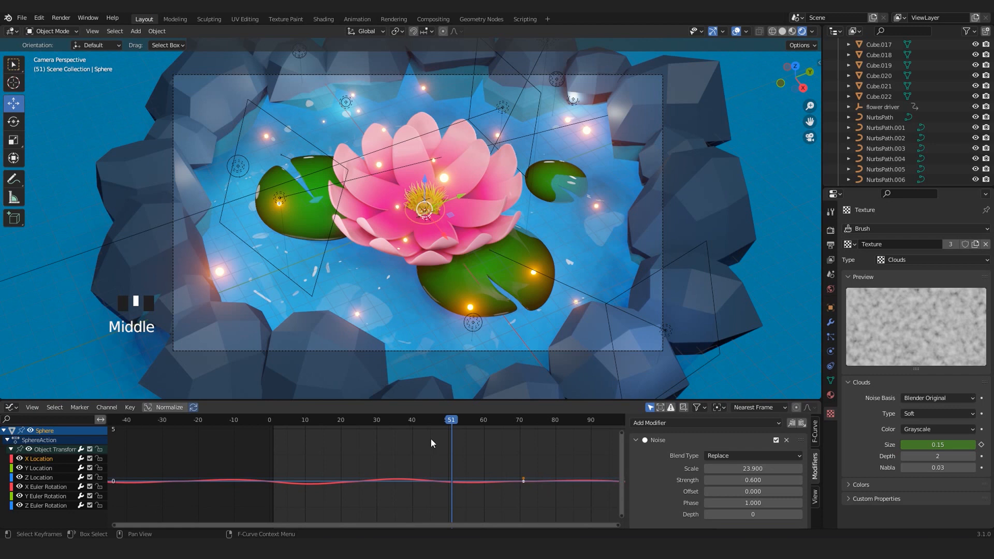
left_click(210, 419)
key("space")
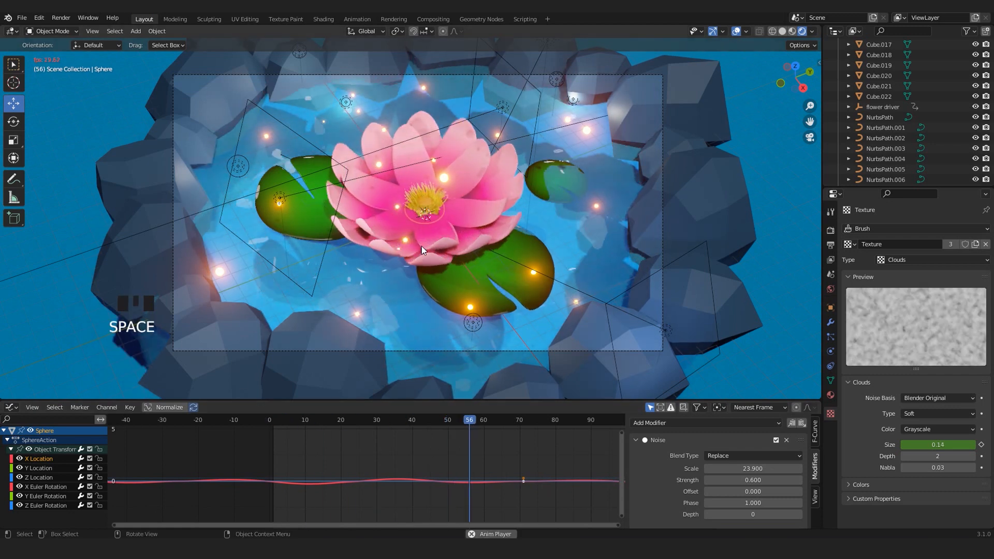
key("space")
- Select the bright glowing sphere just above the flower's centre and insert a Location & Rotation keyframe for it at frame 1
scroll(425, 248, "up", 2)
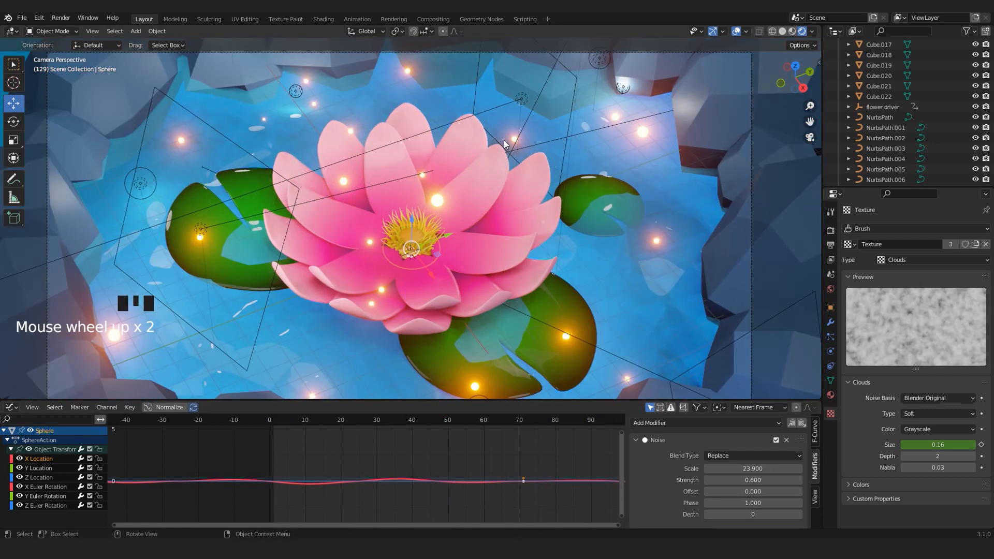
left_click(511, 137)
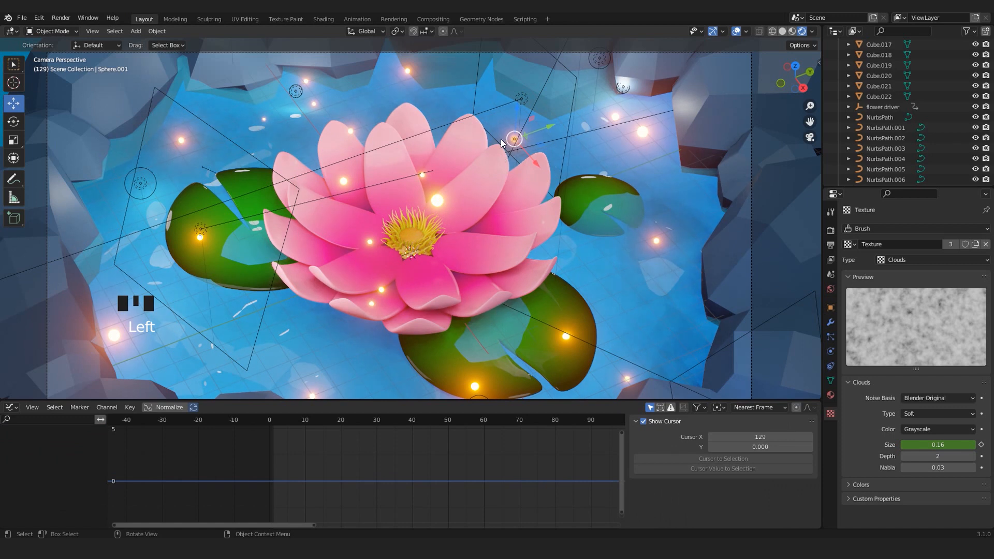
scroll(490, 178, "down", 1)
scroll(449, 201, "up", 3)
left_click(445, 198)
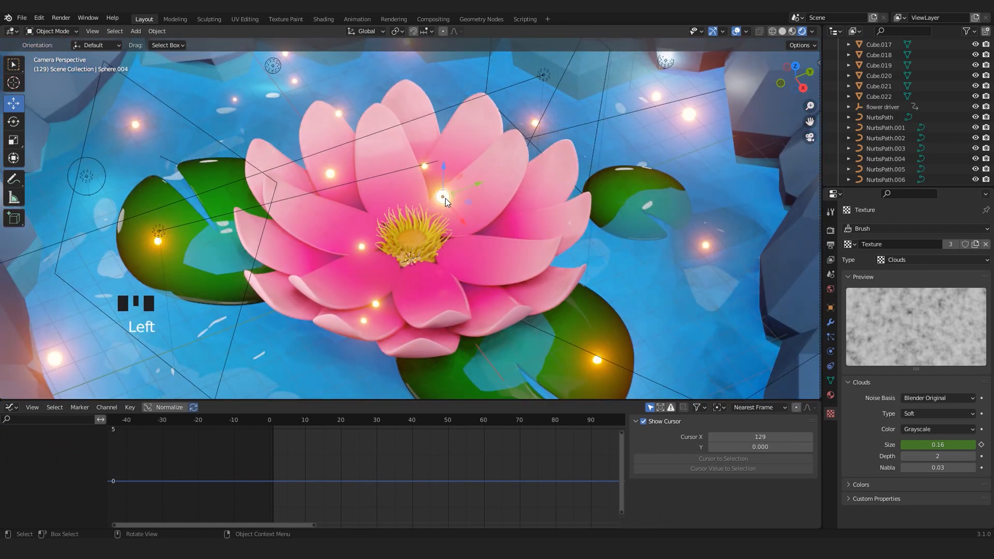
scroll(446, 212, "down", 3)
scroll(445, 221, "up", 3)
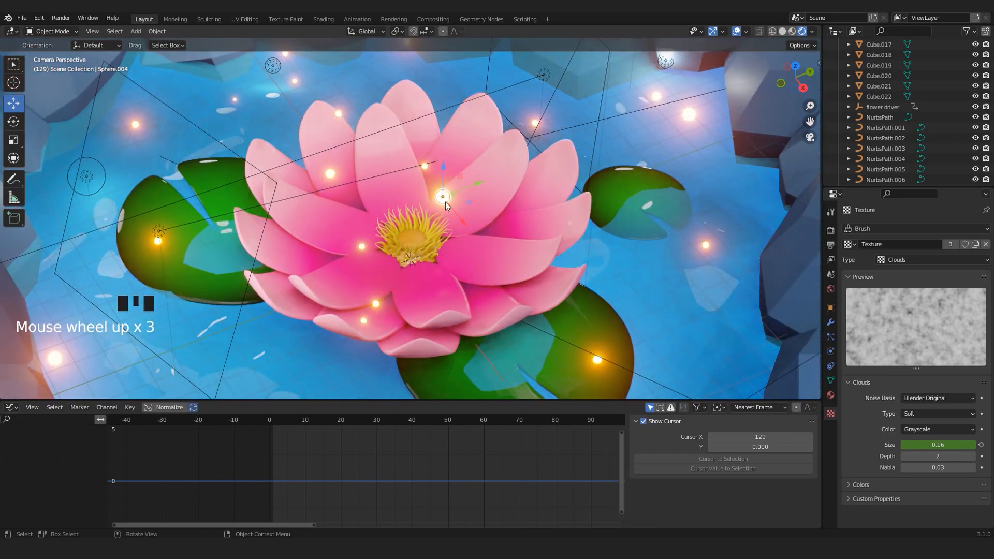
scroll(443, 222, "up", 1)
scroll(377, 461, "down", 15)
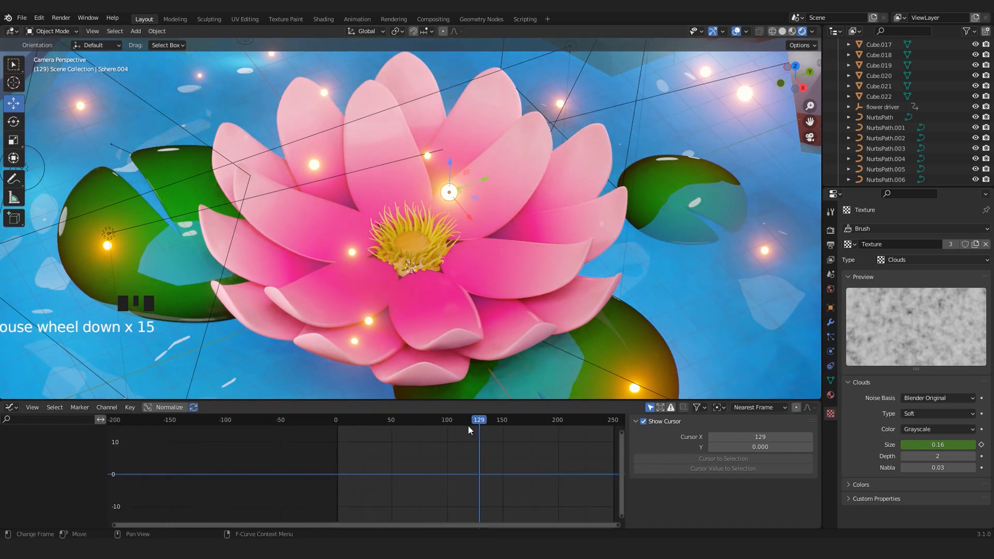
left_click(337, 444)
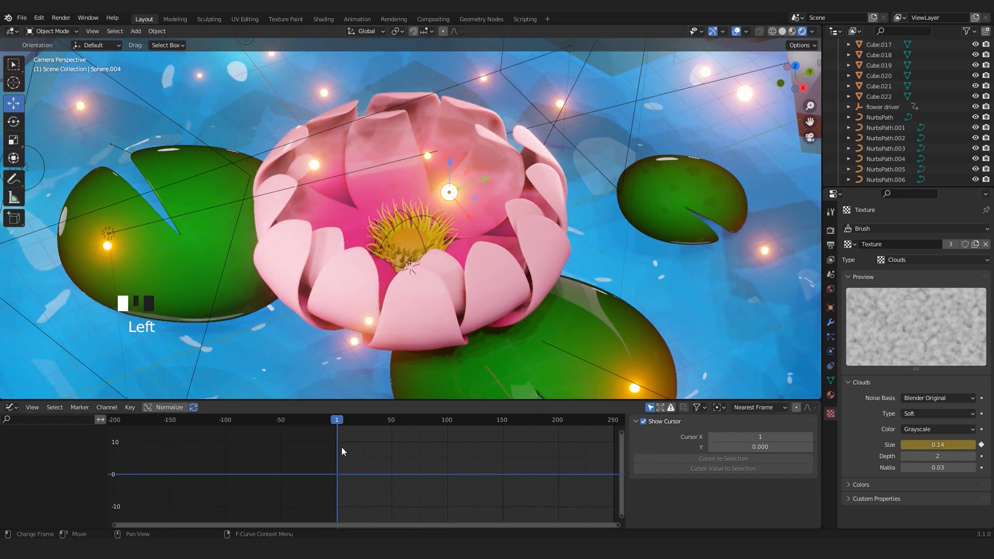
scroll(311, 453, "up", 5)
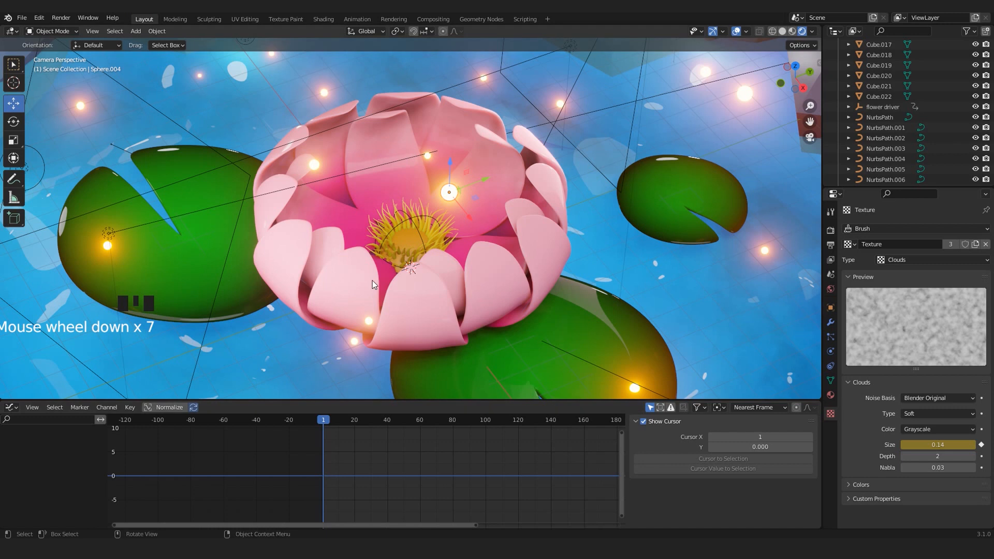
key("i")
left_click(483, 191)
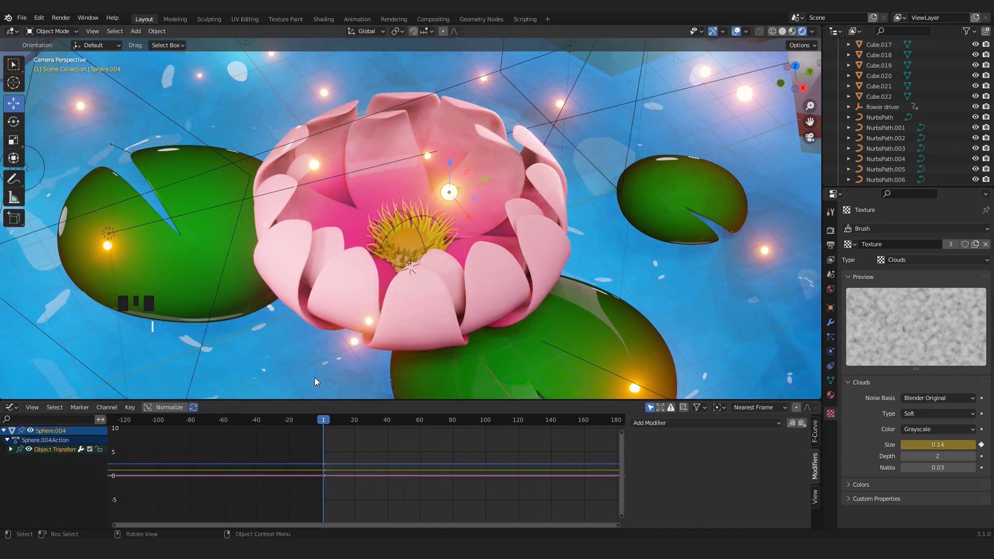
- Add a Noise modifier to the glowing sphere's Z Location curve and briefly play the animation
left_click(11, 449)
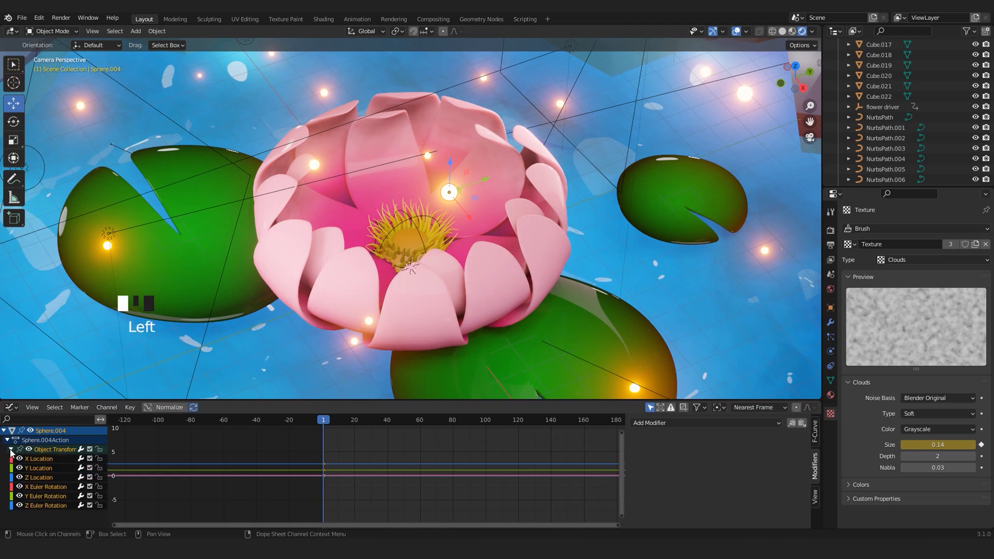
scroll(519, 193, "down", 2)
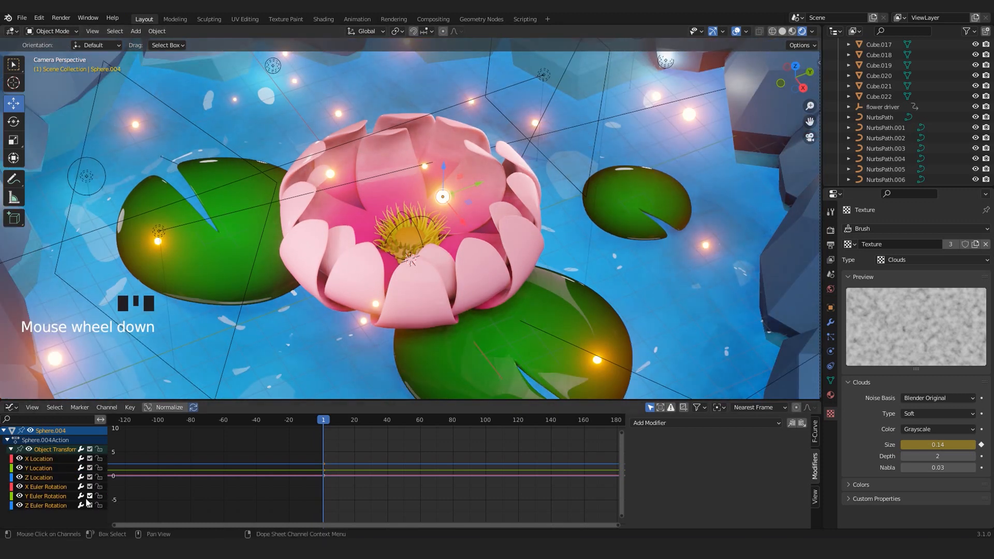
left_click(43, 480)
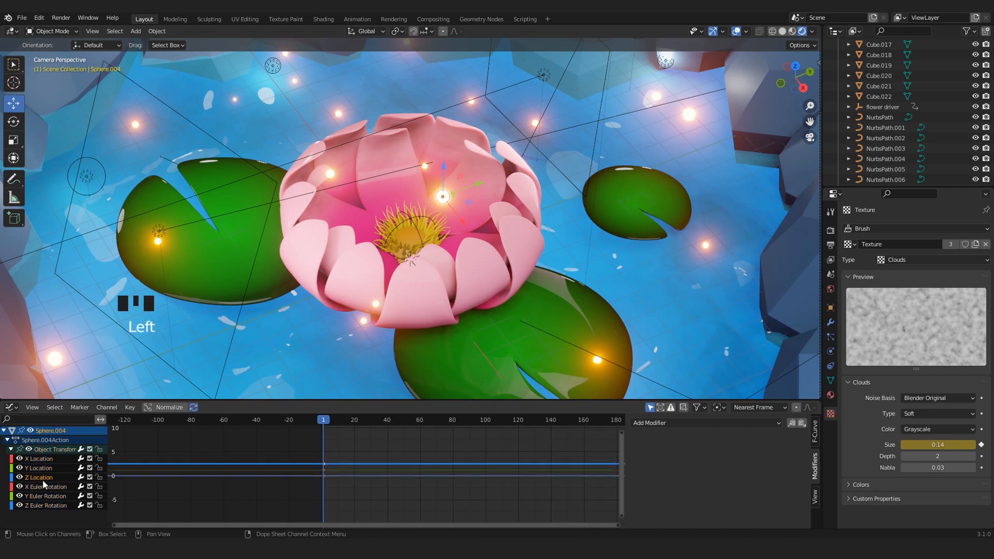
left_click(655, 424)
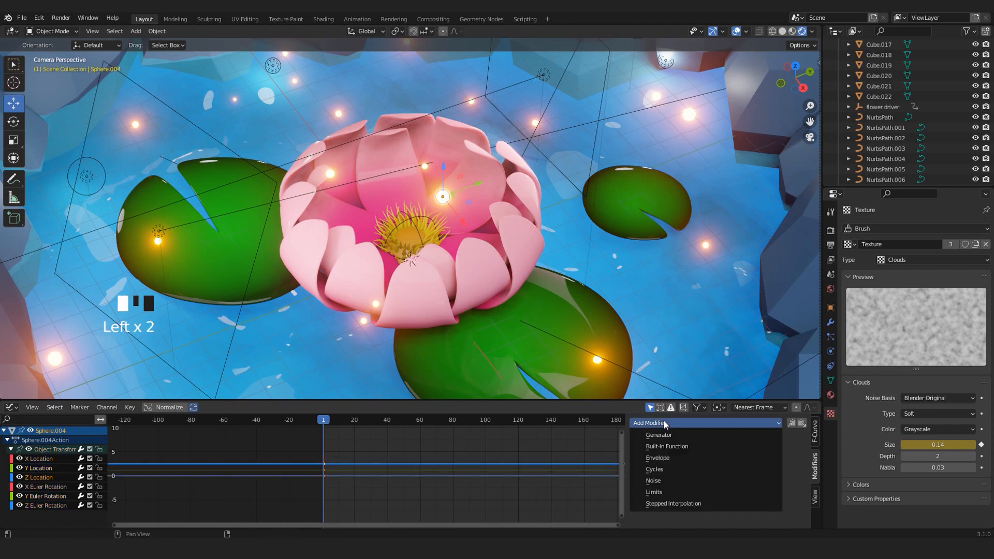
left_click(657, 478)
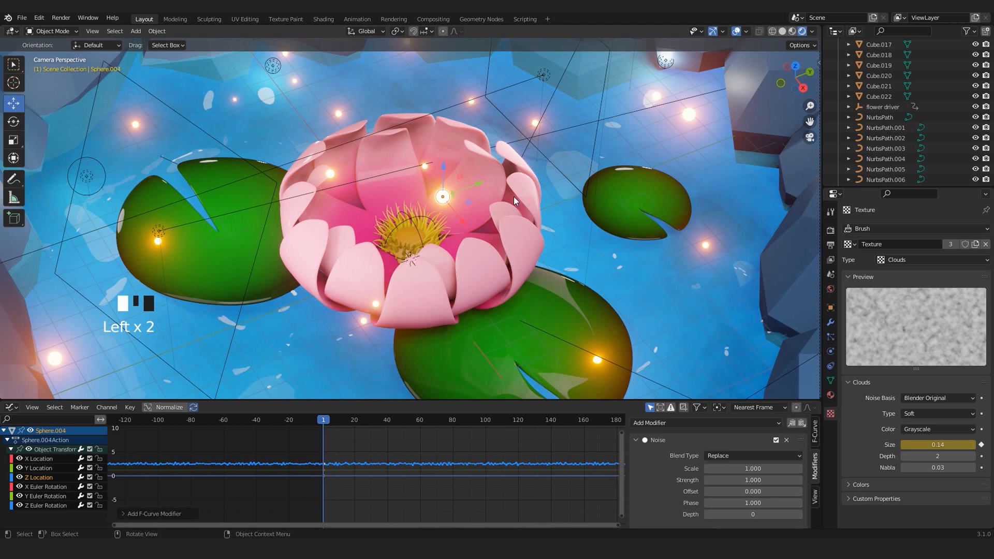
key("space")
key("space")
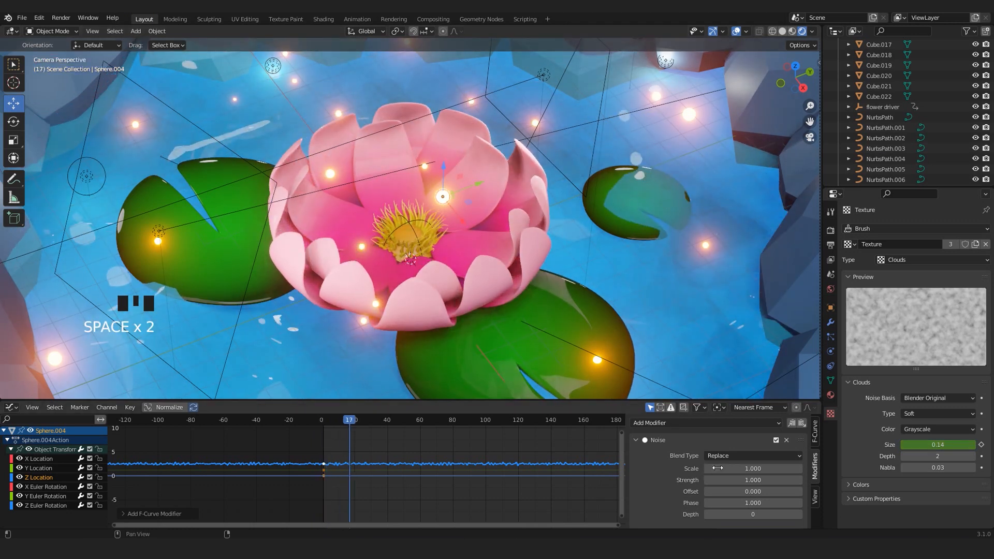
- Try a Z Location noise scale of 20 and replay the glowing sphere's motion from the start
left_click(719, 468)
key("Return")
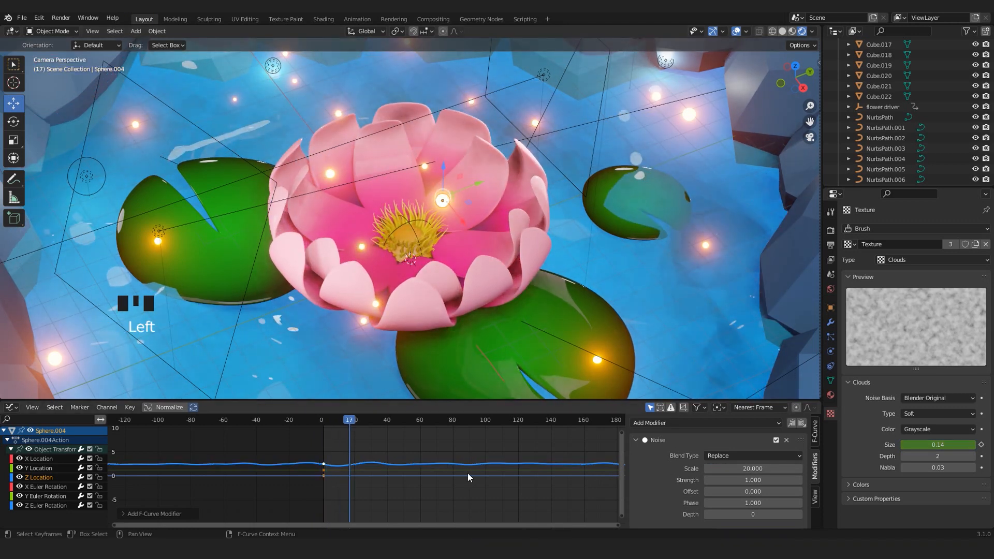
left_click(322, 420)
key("space")
key("space")
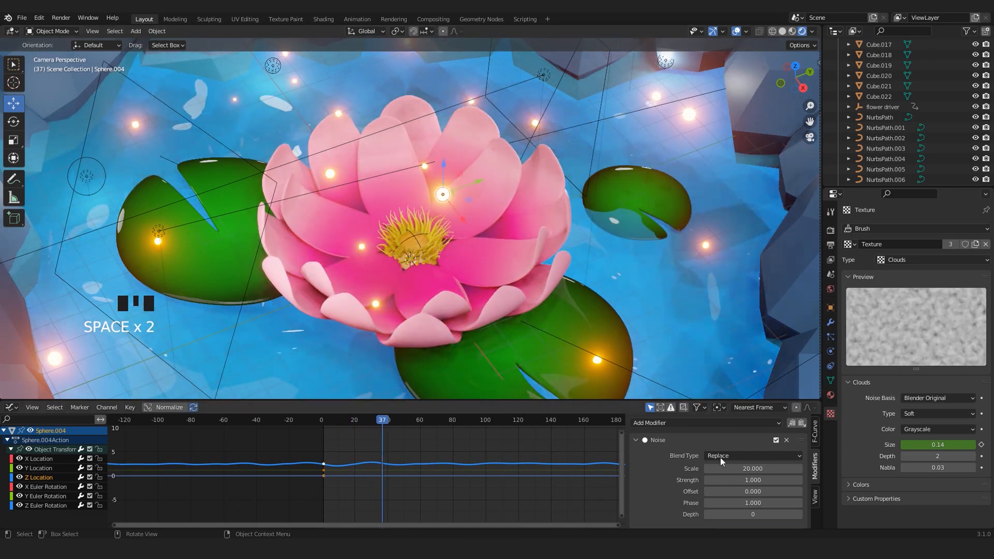
- Try a Z Location noise strength of 17.3 with a scale of 80 and replay the animation from the start
left_click_drag(724, 480, 800, 480)
scroll(375, 468, "down", 5)
left_click(717, 468)
type("80")
key("Return")
scroll(356, 446, "down", 4)
left_click_drag(349, 419, 343, 416)
key("space")
scroll(531, 232, "down", 5)
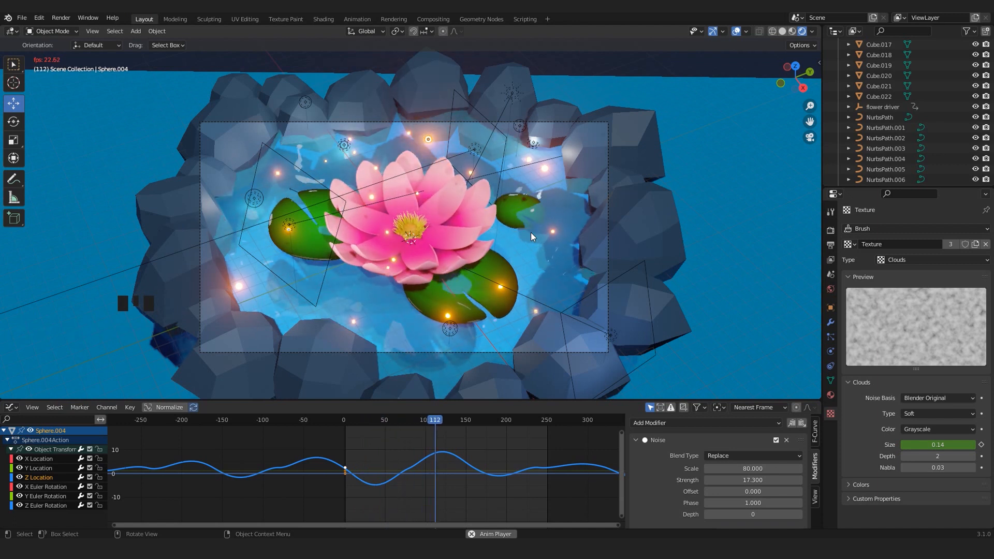
key("space")
- Replay the animation with a Z Location noise strength of 9.4 and hide the viewport overlays
left_click_drag(747, 480, 704, 480)
left_click_drag(492, 420, 350, 422)
key("space")
scroll(476, 232, "up", 2)
left_click(735, 31)
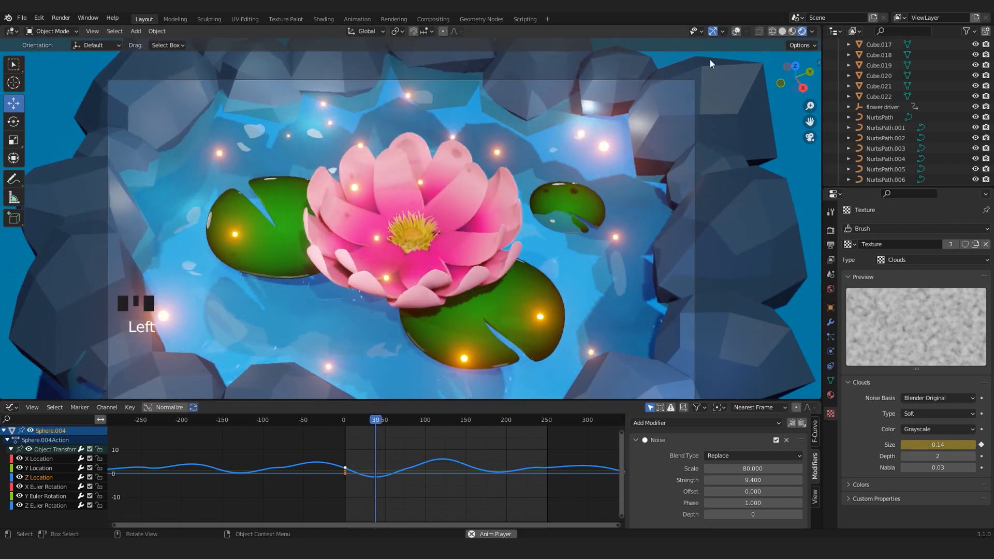
key("space")
- Try a Z Location noise strength of 2.7 and replay the glowing sphere's motion from the start
left_click_drag(736, 480, 700, 480)
left_click(344, 422)
key("space")
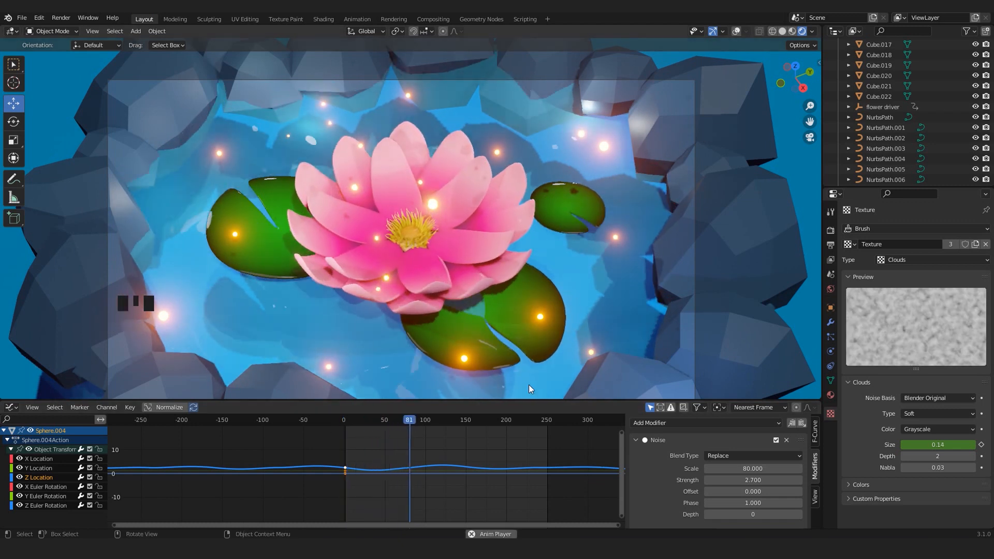
key("space")
- Set the Z Location noise strength to 4.4 and its scale to 43.7, and replay the animation
left_click_drag(734, 480, 750, 470)
key("space")
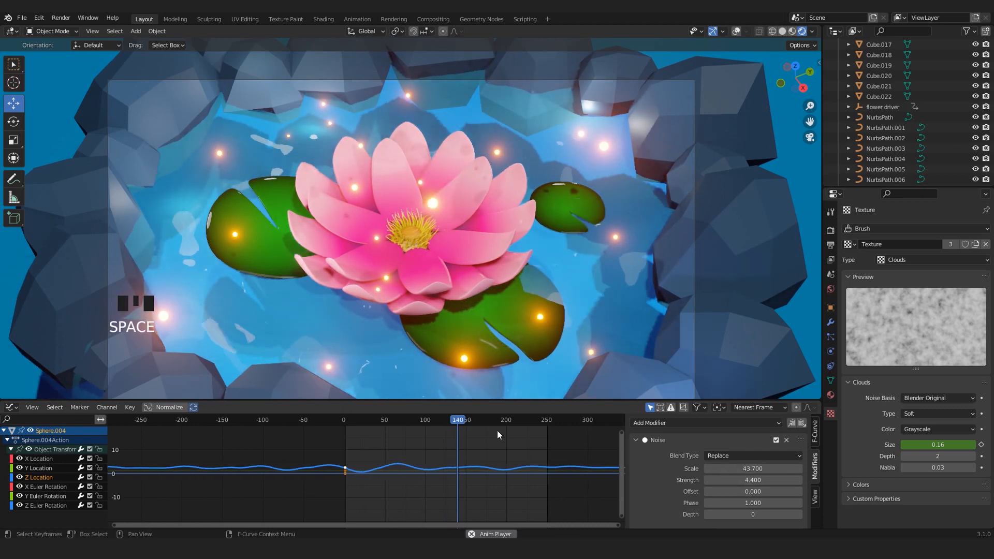
key("space")
key("space")
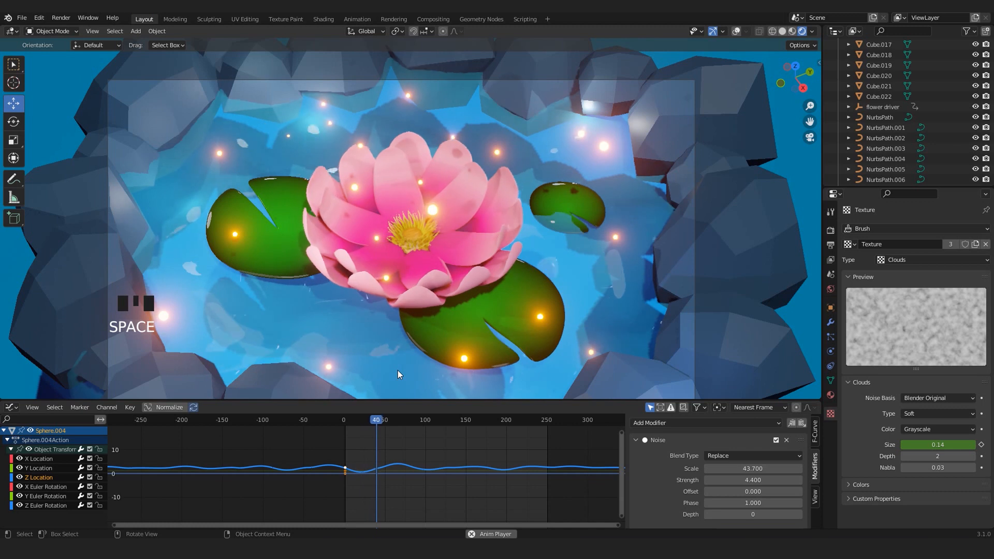
key("space")
- Raise the glowing sphere along Z at frame 1 to just below the flower's upper petals and replay the animation
scroll(341, 456, "up", 7)
left_click(336, 425)
left_click_drag(336, 424, 336, 420)
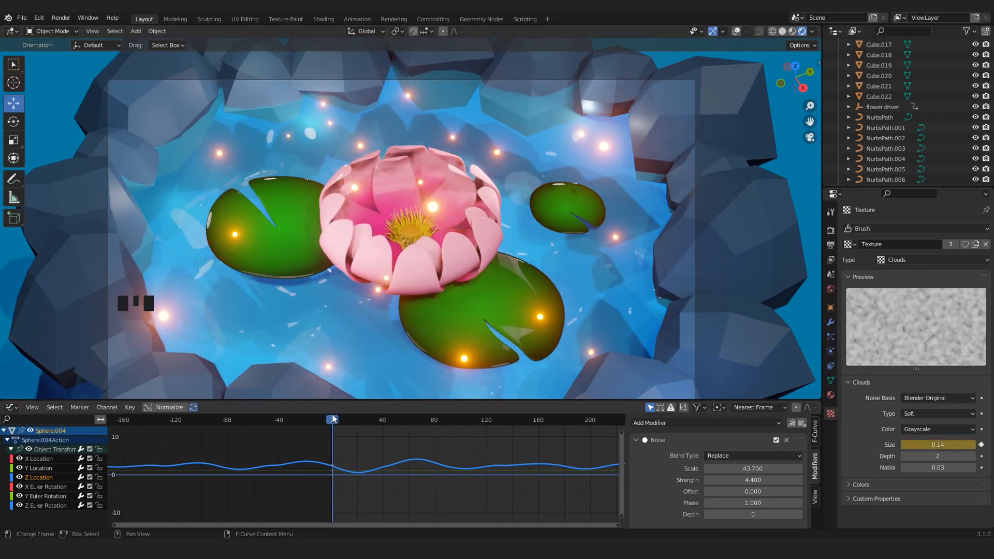
middle_click_drag(347, 473, 413, 482)
scroll(413, 482, "up", 4)
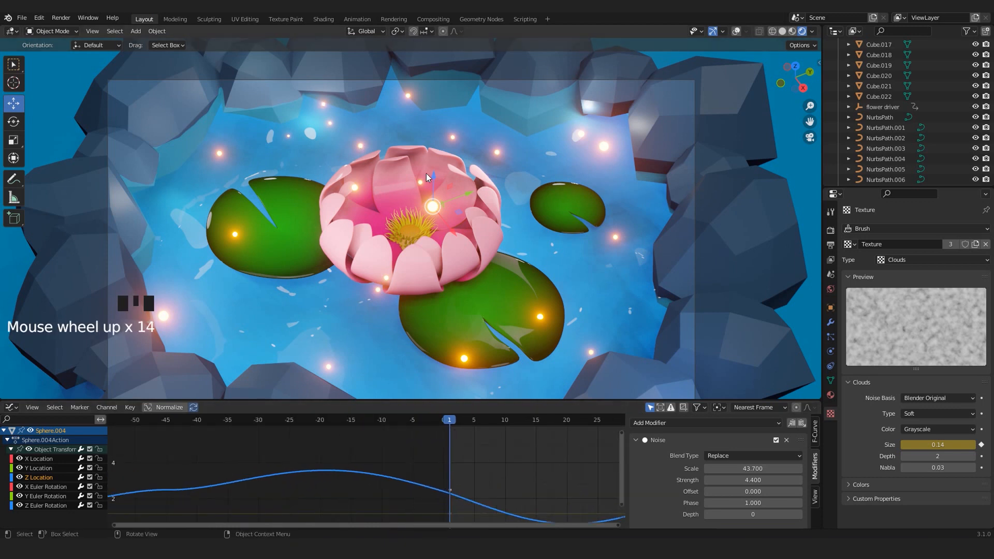
left_click_drag(432, 175, 431, 141)
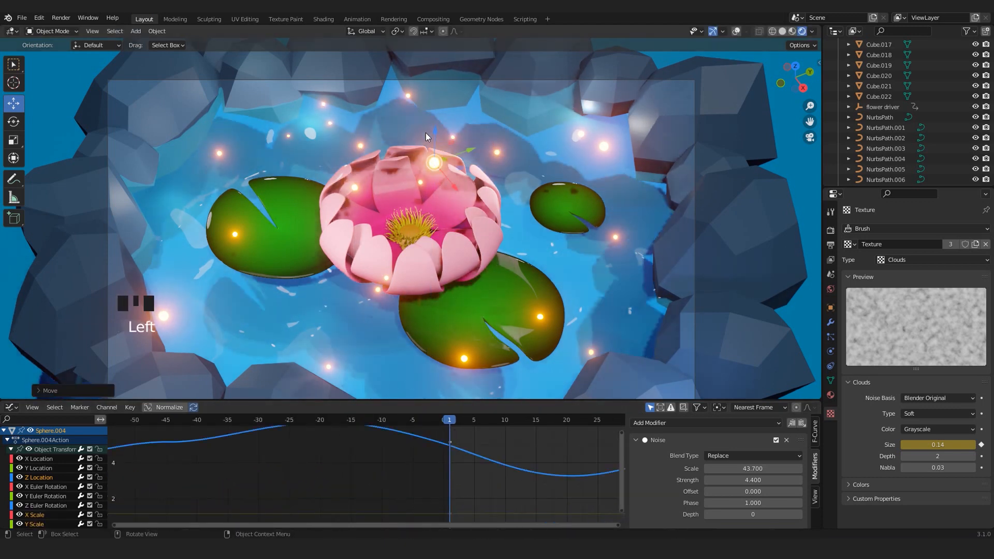
key("space")
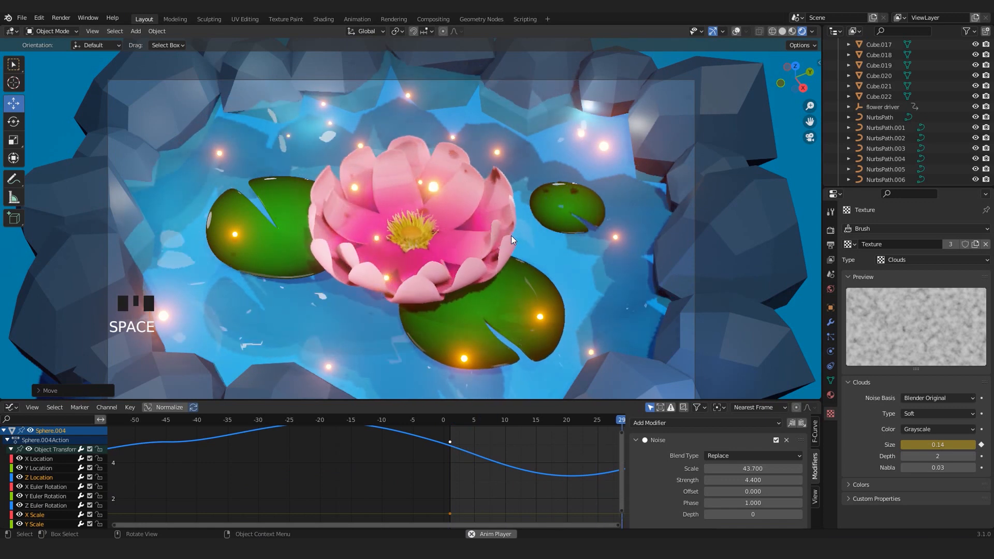
scroll(505, 239, "down", 2)
scroll(458, 456, "down", 7)
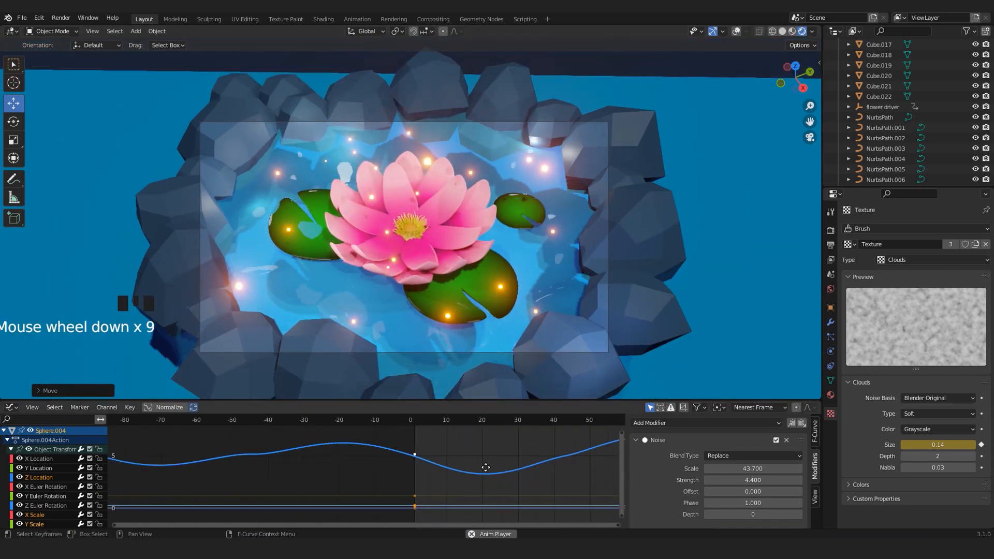
- Stop playback and add a Noise modifier to the glowing sphere's X Location curve with scale 41.1 and strength 7.9
middle_click_drag(485, 468, 344, 489)
scroll(373, 471, "down", 8)
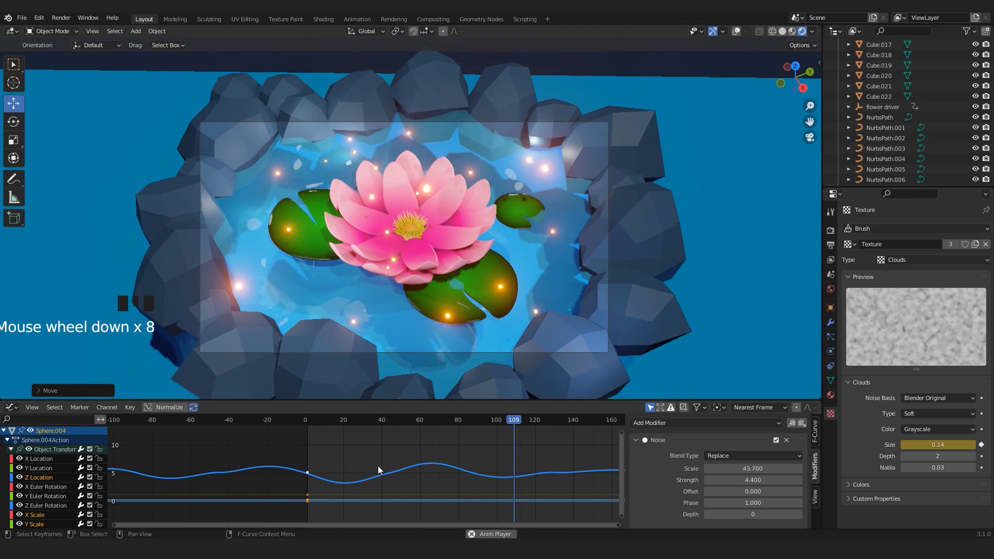
key("space")
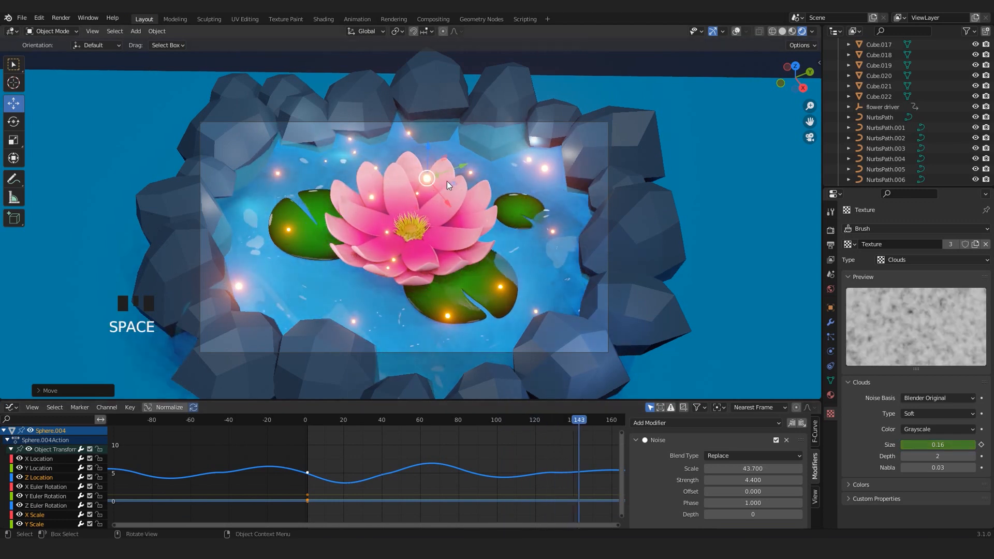
scroll(444, 181, "up", 2)
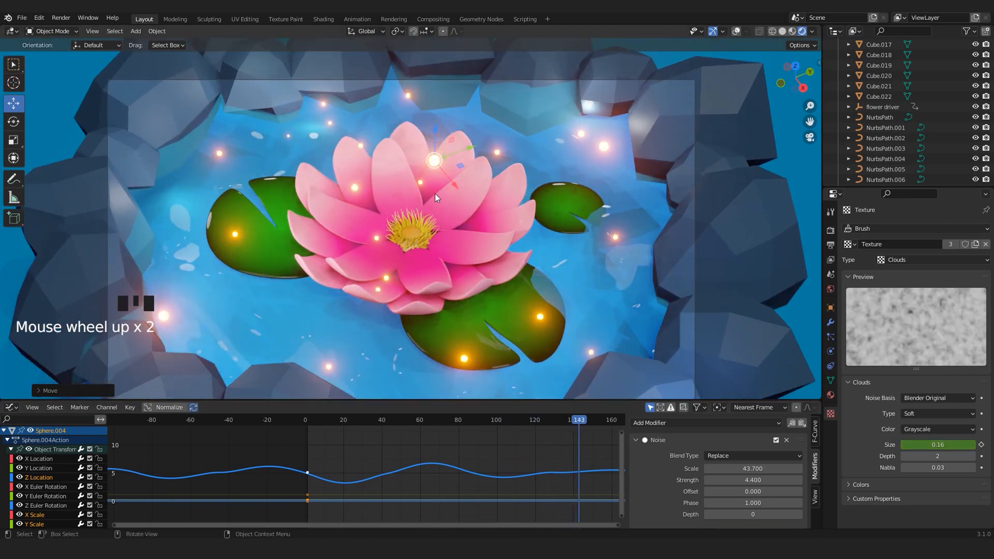
left_click(45, 460)
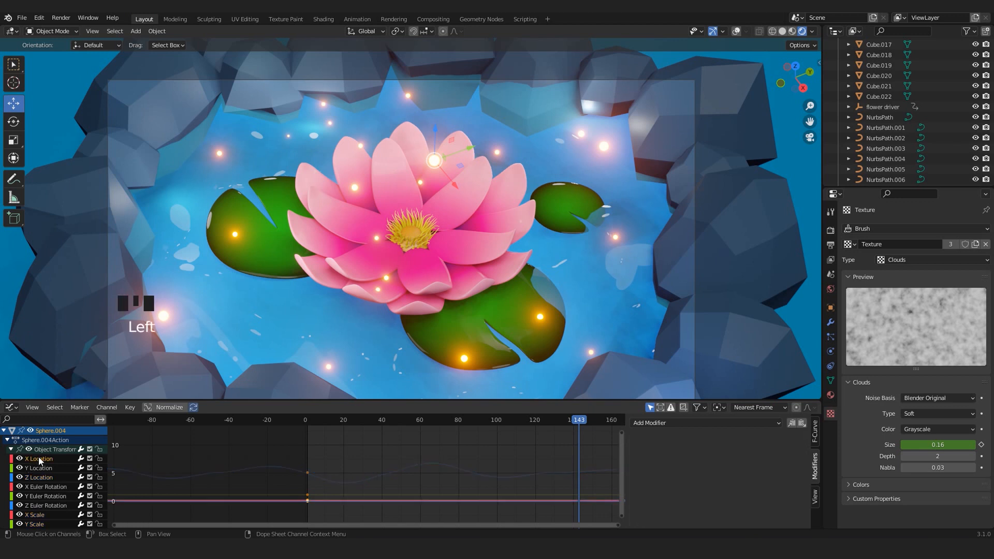
left_click(680, 424)
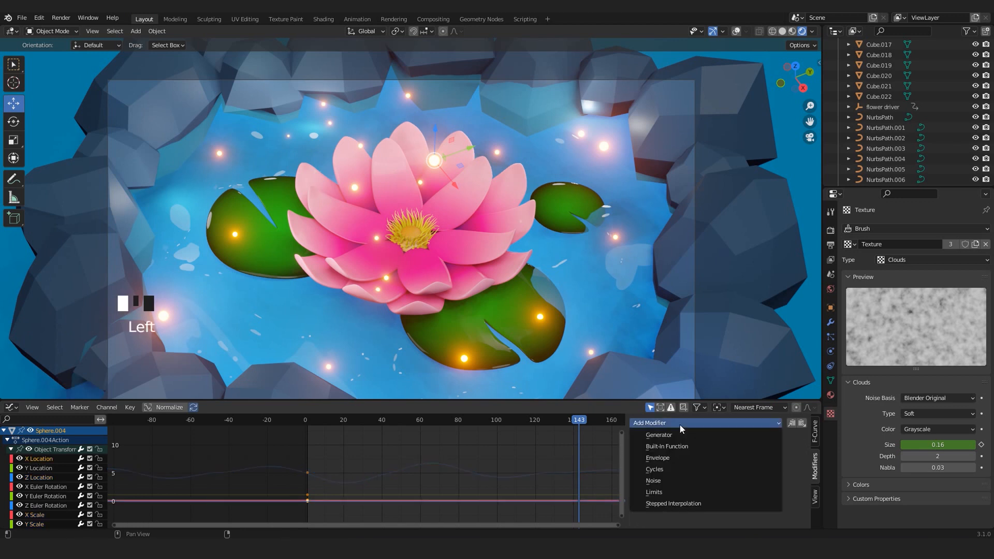
left_click(660, 479)
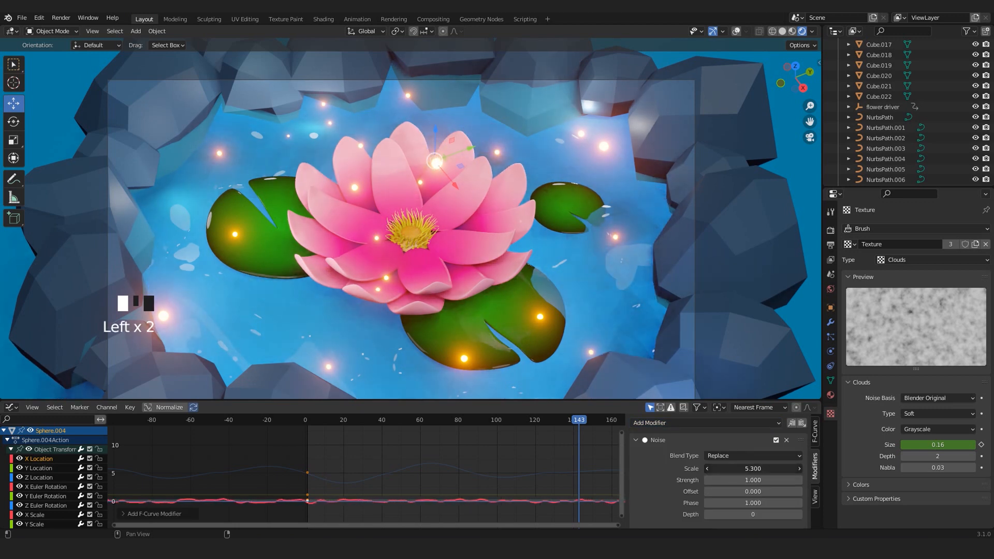
left_click_drag(753, 469, 858, 468)
left_click_drag(753, 469, 792, 480)
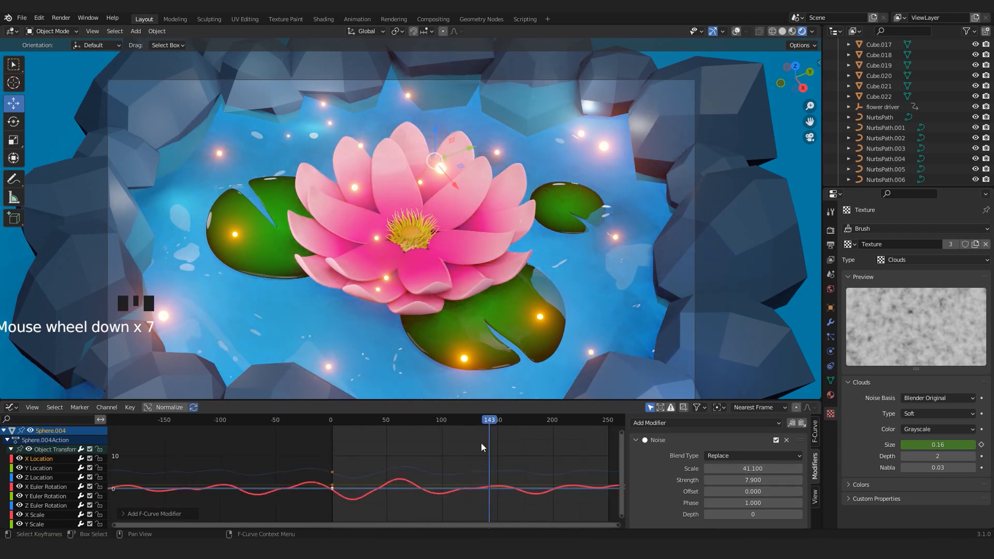
- Replay the animation and reduce the X Location noise strength to 4.7
left_click(360, 440)
key("space")
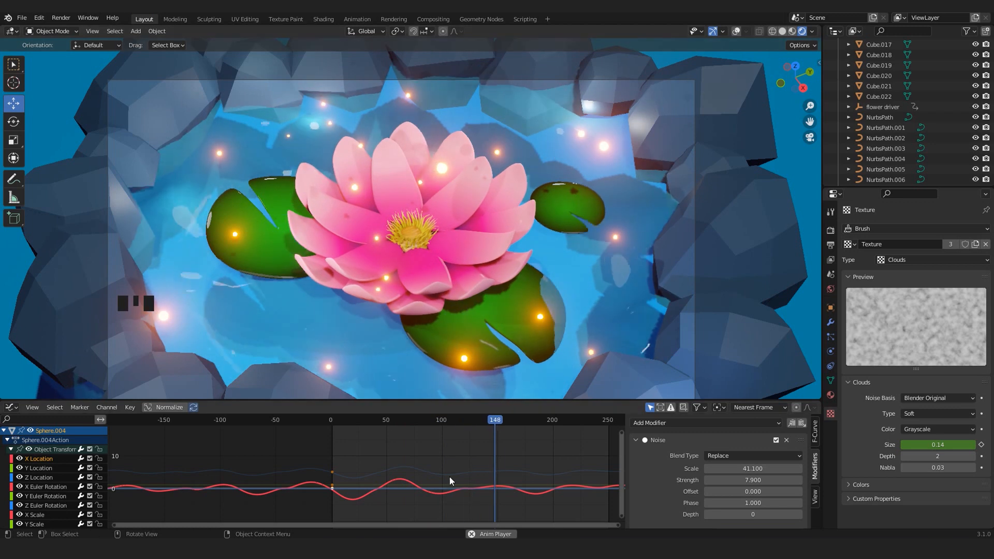
key("space")
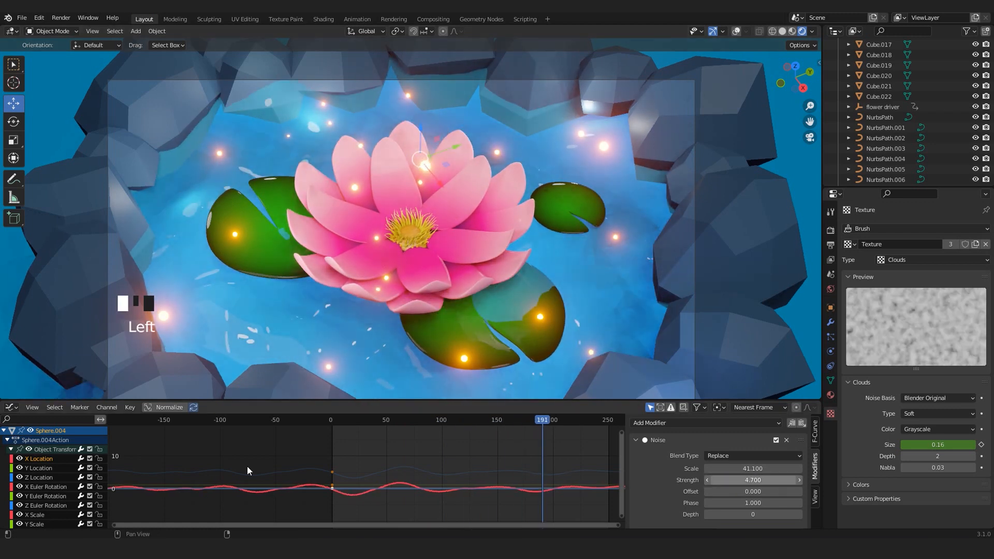
- Add a Noise modifier to the sphere's Y Location curve with scale 64.5 and strength 17.2, and replay from the start
left_click(502, 477)
left_click(648, 423)
left_click(665, 484)
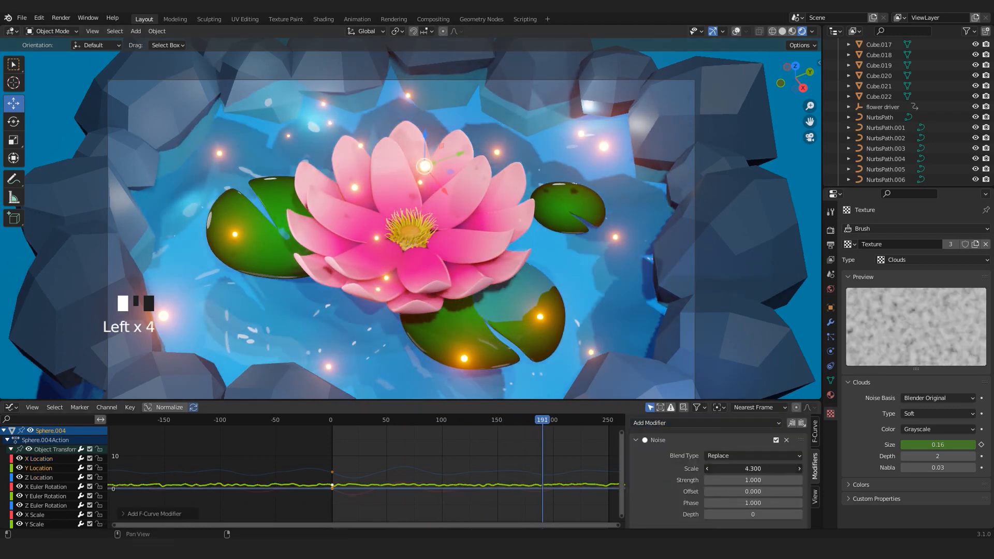
left_click_drag(753, 480, 963, 468)
left_click_drag(535, 420, 332, 421)
key("space")
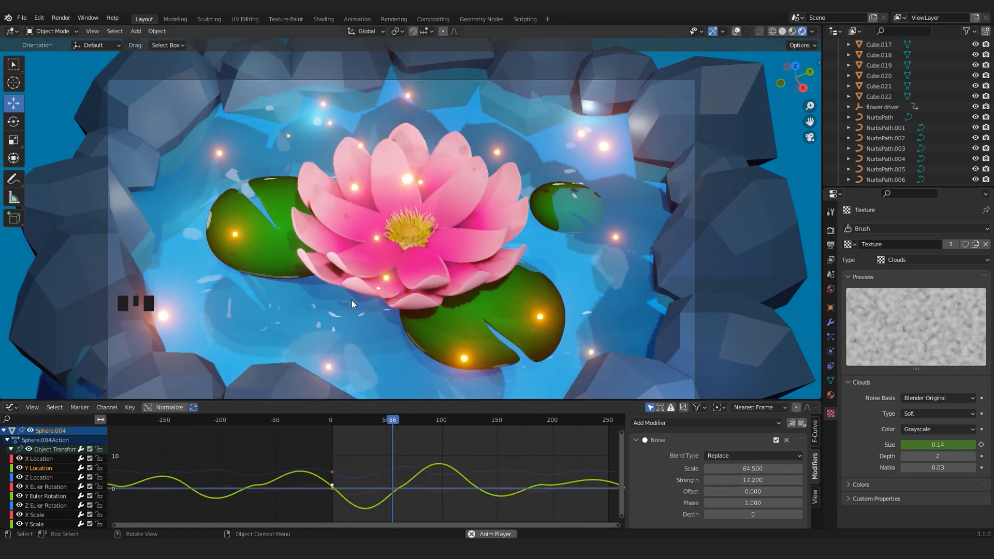
- Set the Y Location noise strength to 6.5, try a phase of 95.7, and replay the animation from the start
key("space")
left_click_drag(753, 480, 697, 480)
left_click_drag(749, 503, 991, 503)
left_click_drag(404, 421, 300, 422)
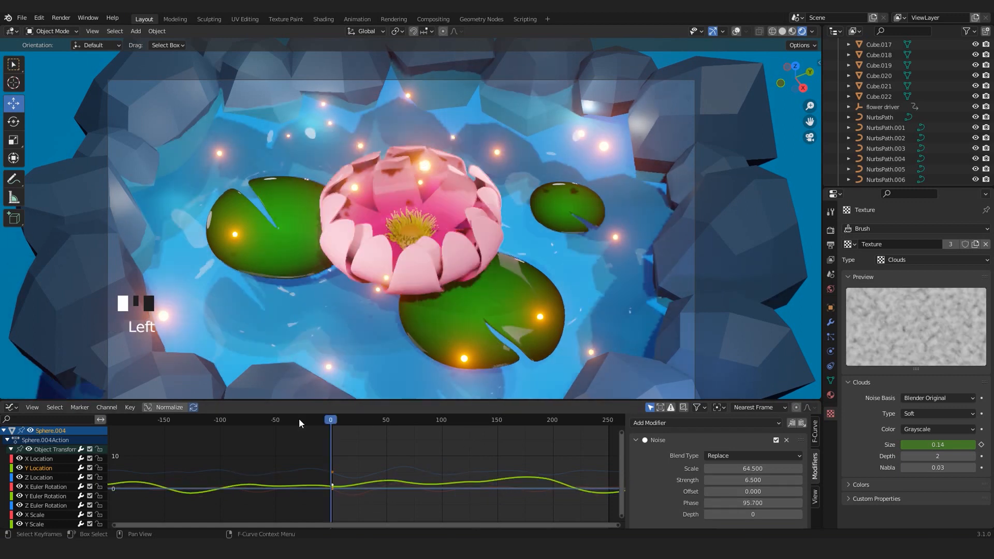
key("space")
key("space")
- Revert the Y Location noise phase to 1, set its offset to 81, and replay the animation
left_click_drag(782, 503, 393, 503)
key("ctrl+z")
key("ctrl+z")
key("Left")
key("ctrl+z")
key("Left")
key("Left")
key("space")
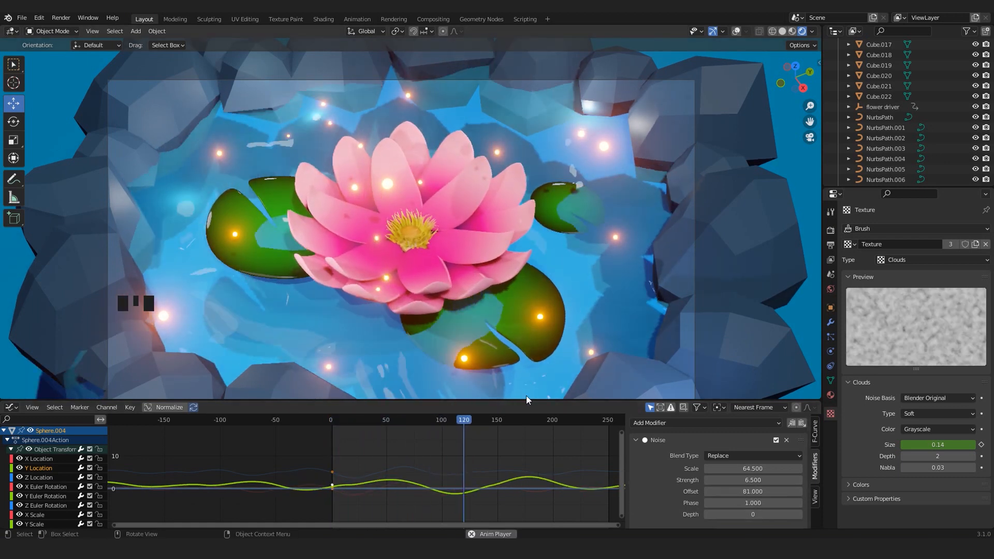
- Examine the glowing sphere's combined motion around the flower during playback
scroll(457, 299, "down", 2)
scroll(402, 198, "up", 2)
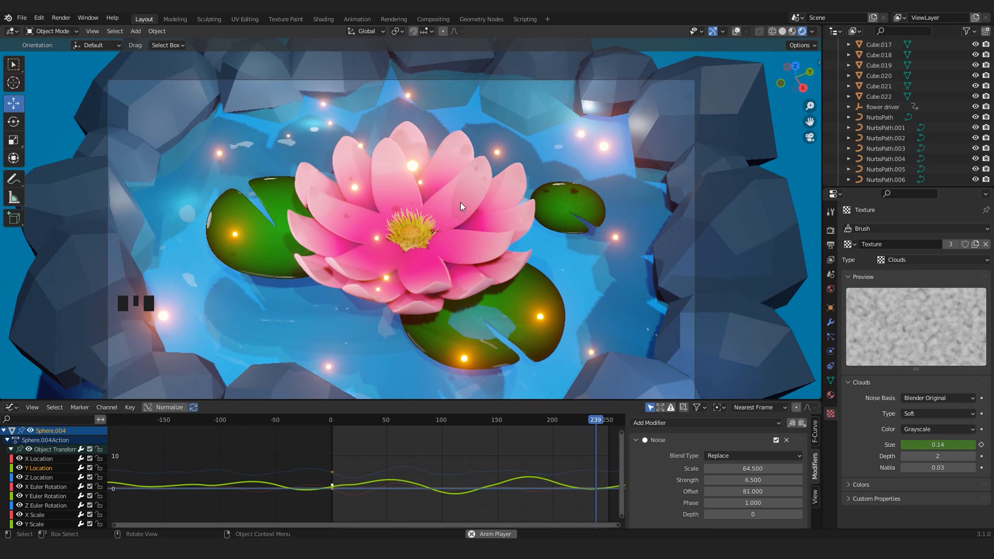
scroll(548, 202, "up", 2)
scroll(548, 202, "down", 3)
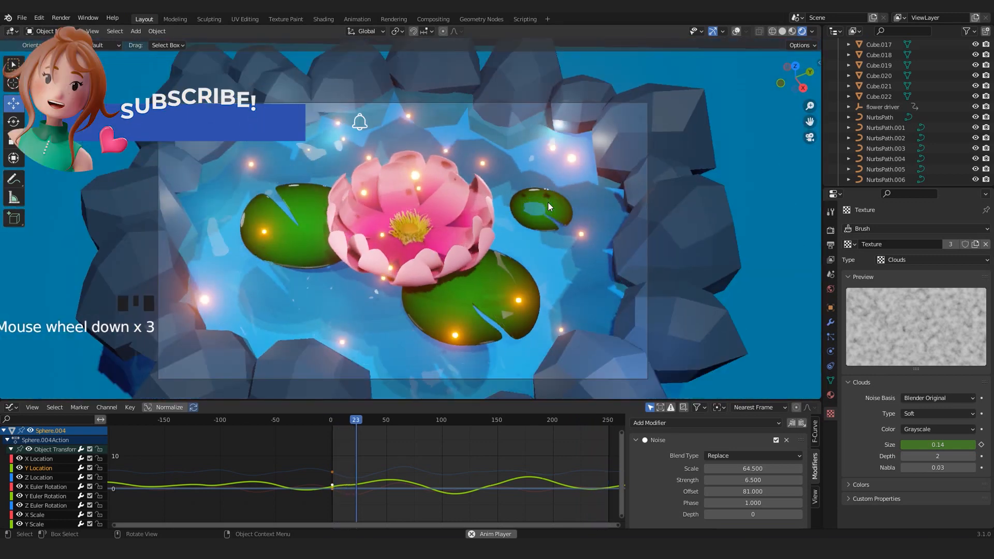
left_click(206, 223)
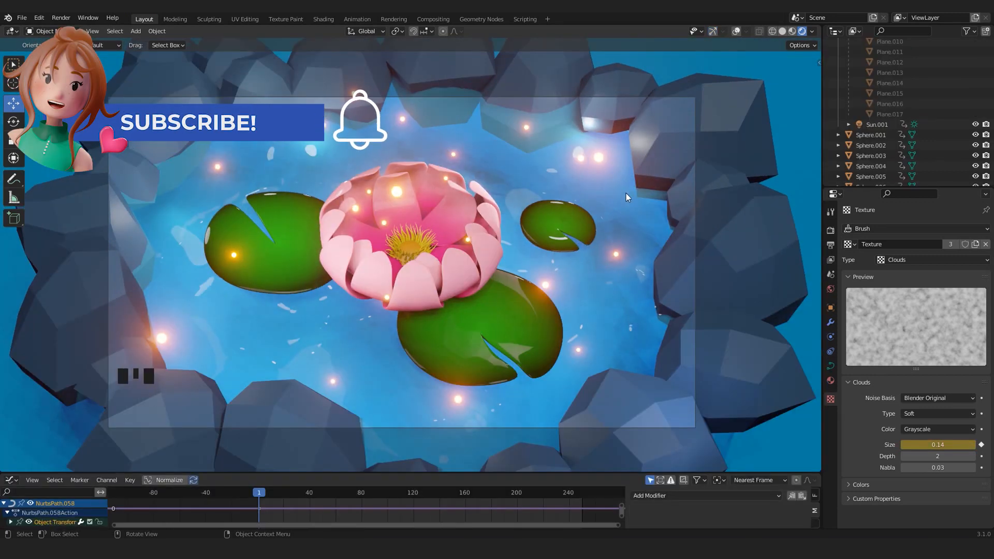
- Play the finished pond animation and examine the flower, lily pads and floating spheres from several angles and distances
key("space")
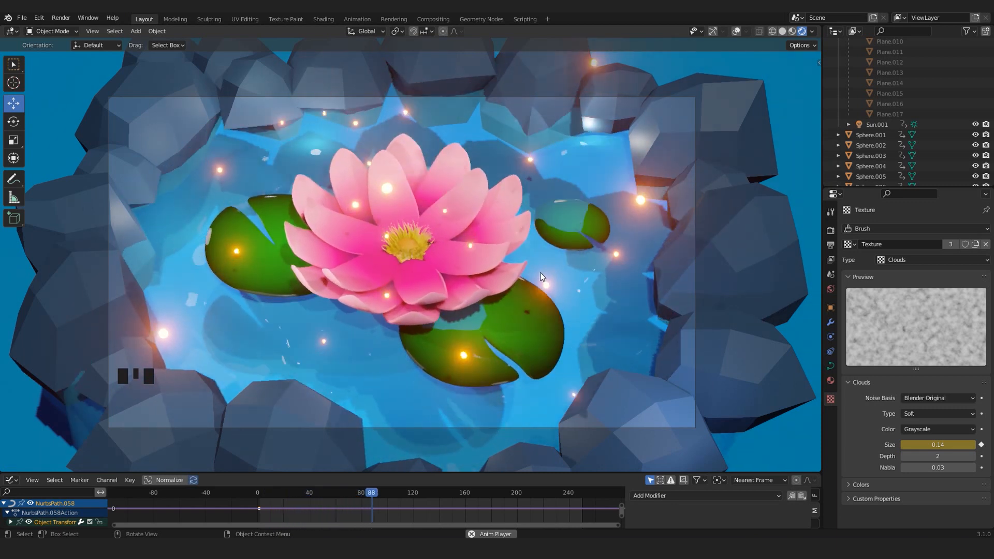
middle_click_drag(541, 277, 527, 261)
scroll(526, 261, "up", 4)
middle_click_drag(353, 240, 411, 239)
scroll(541, 207, "down", 2)
scroll(404, 241, "up", 2)
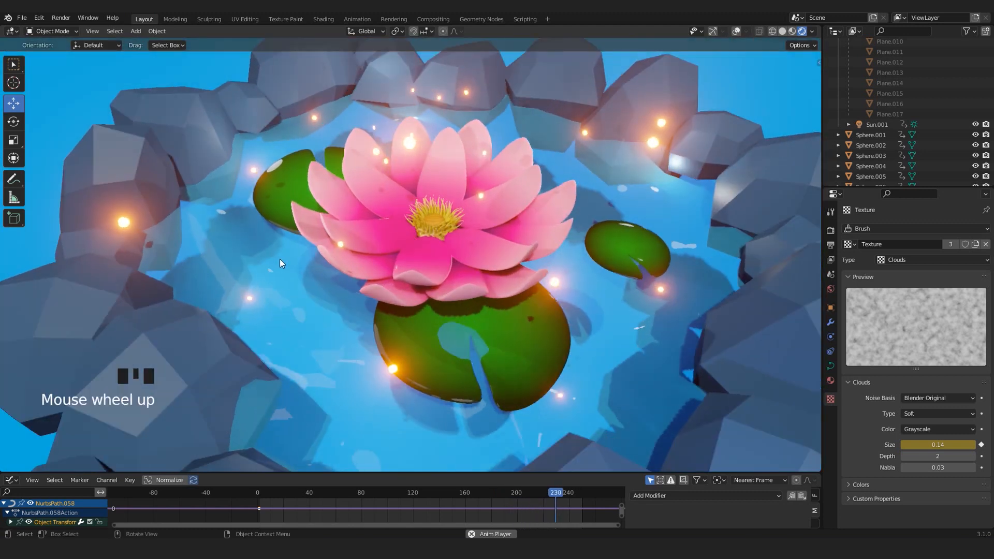
middle_click_drag(260, 265, 392, 247)
scroll(376, 261, "down", 2)
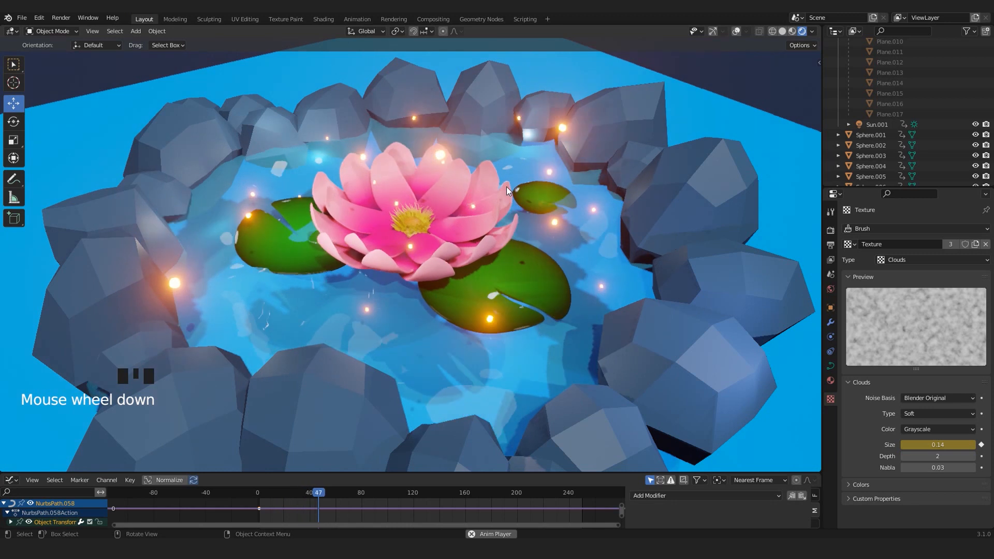
scroll(437, 230, "up", 3)
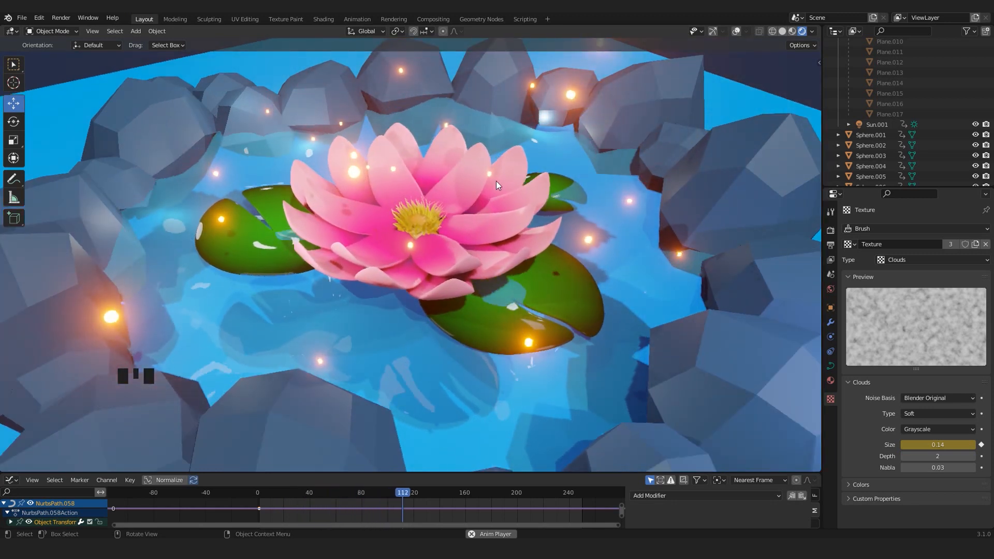
scroll(428, 241, "down", 4)
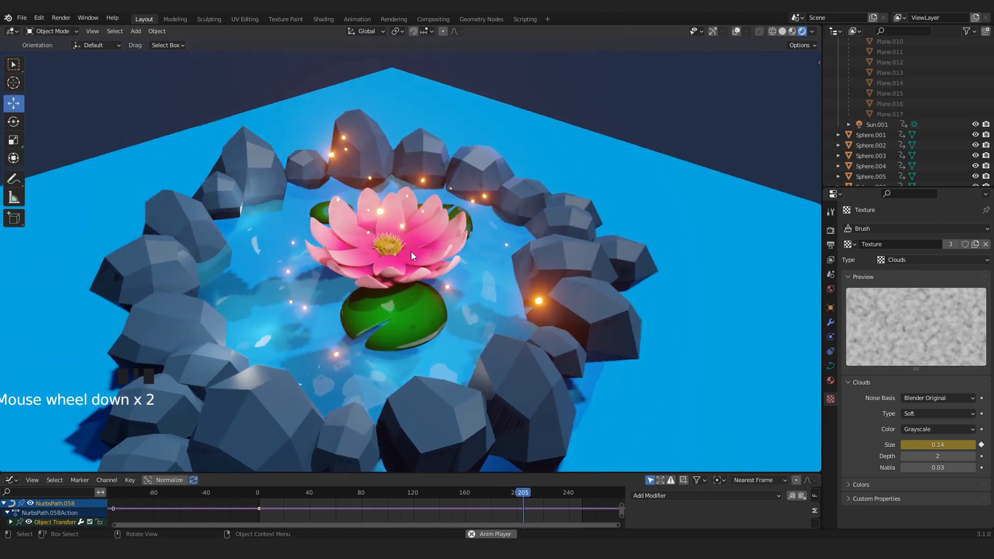
scroll(411, 251, "up", 2)
middle_click_drag(474, 232, 429, 225)
scroll(445, 236, "up", 2)
scroll(449, 237, "down", 2)
scroll(402, 210, "up", 1)
scroll(497, 223, "down", 3)
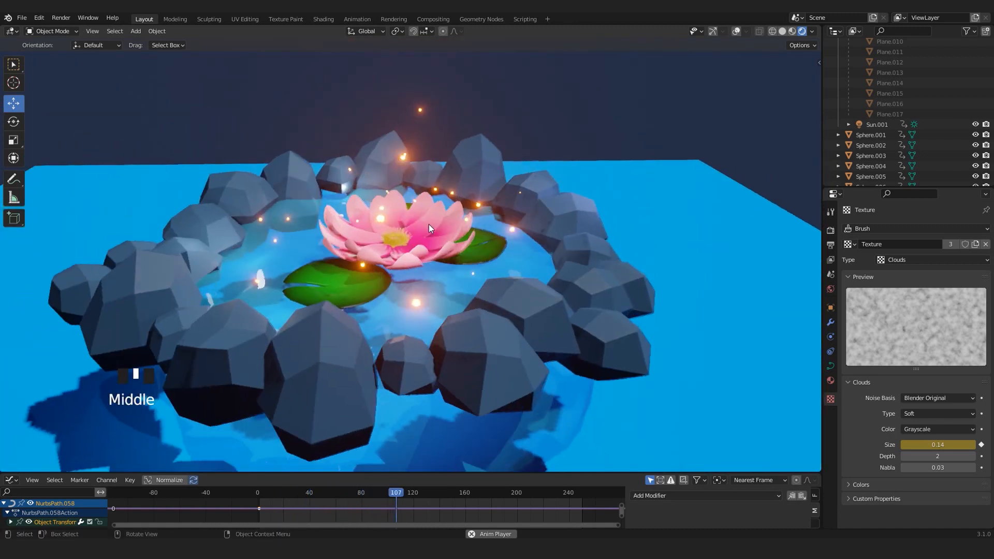
scroll(429, 225, "up", 2)
middle_click_drag(359, 250, 390, 259)
scroll(434, 259, "up", 2)
scroll(473, 261, "down", 2)
scroll(390, 259, "up", 1)
scroll(390, 259, "up", 1)
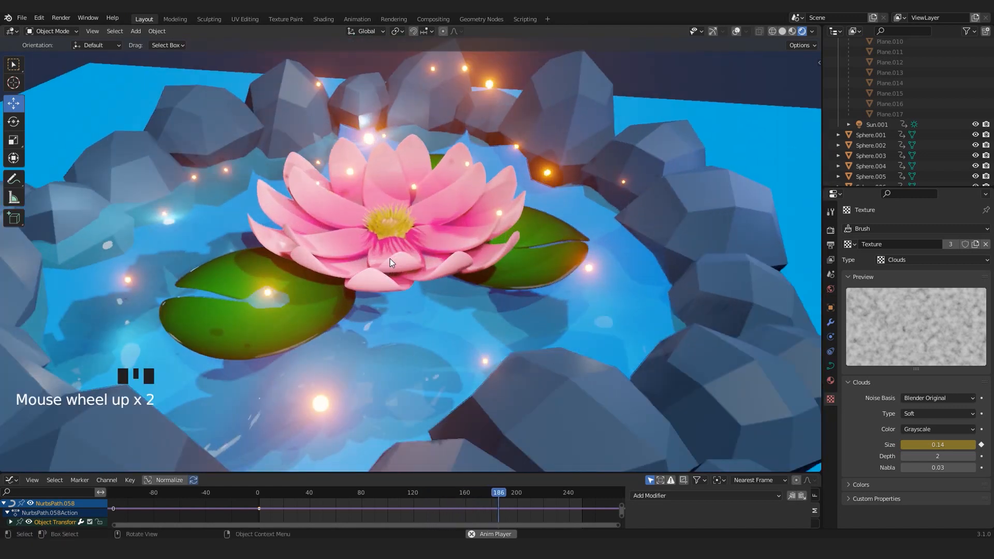
scroll(401, 223, "down", 2)
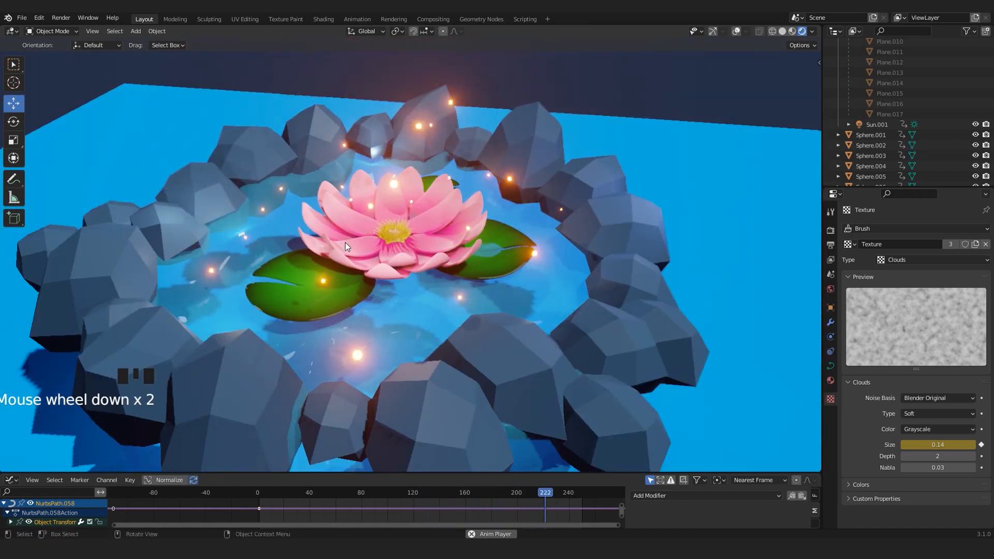
scroll(400, 233, "up", 1)
middle_click_drag(399, 233, 465, 226)
scroll(464, 226, "down", 2)
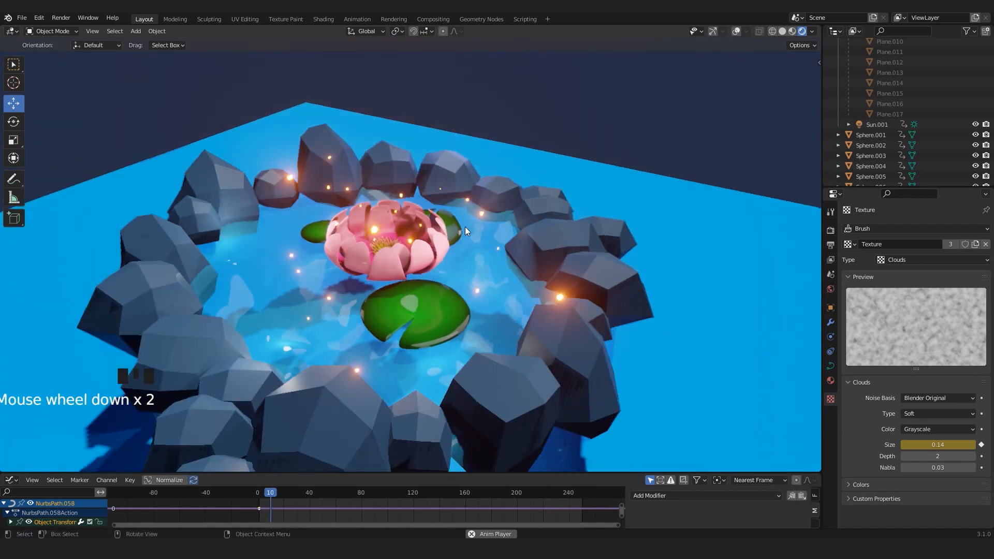
scroll(295, 255, "up", 2)
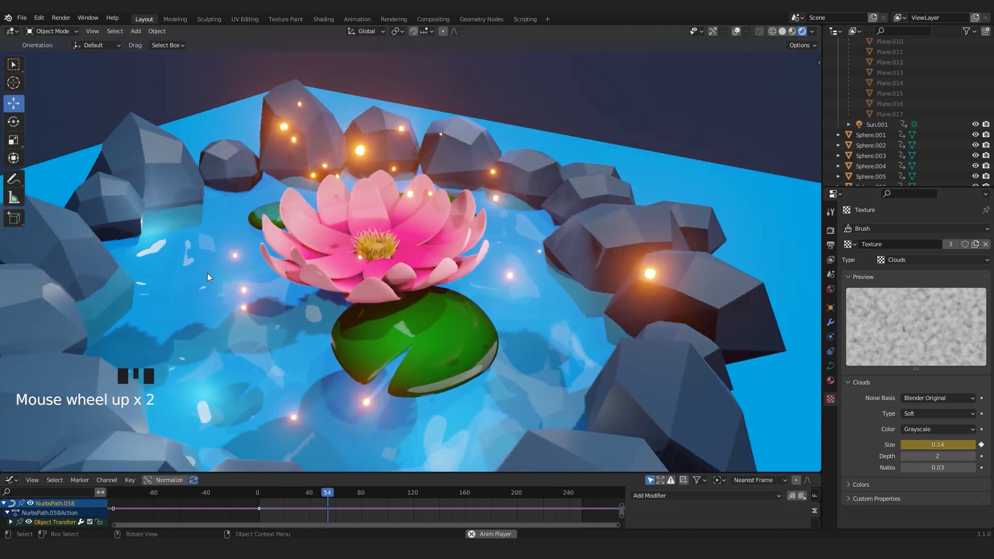
middle_click_drag(489, 173, 458, 191)
scroll(455, 192, "up", 1)
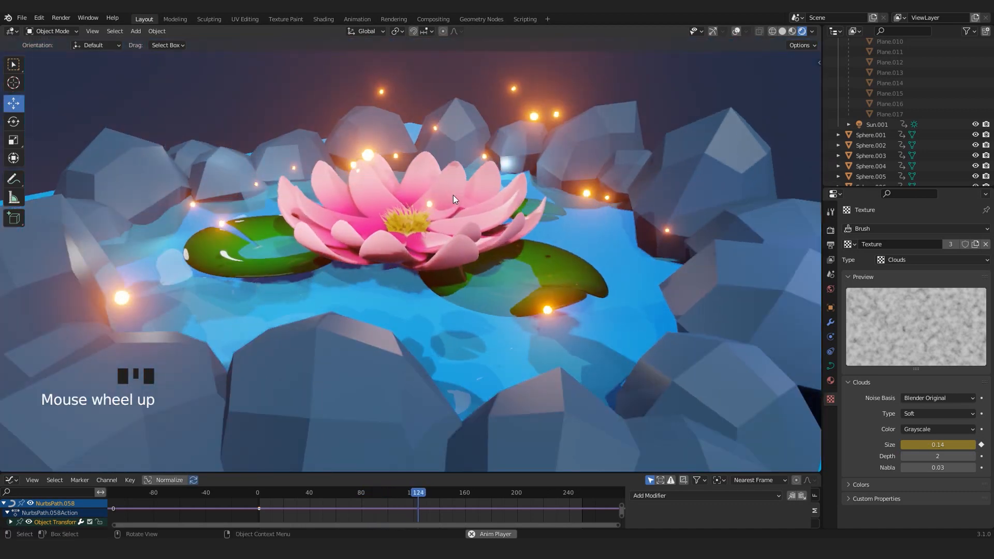